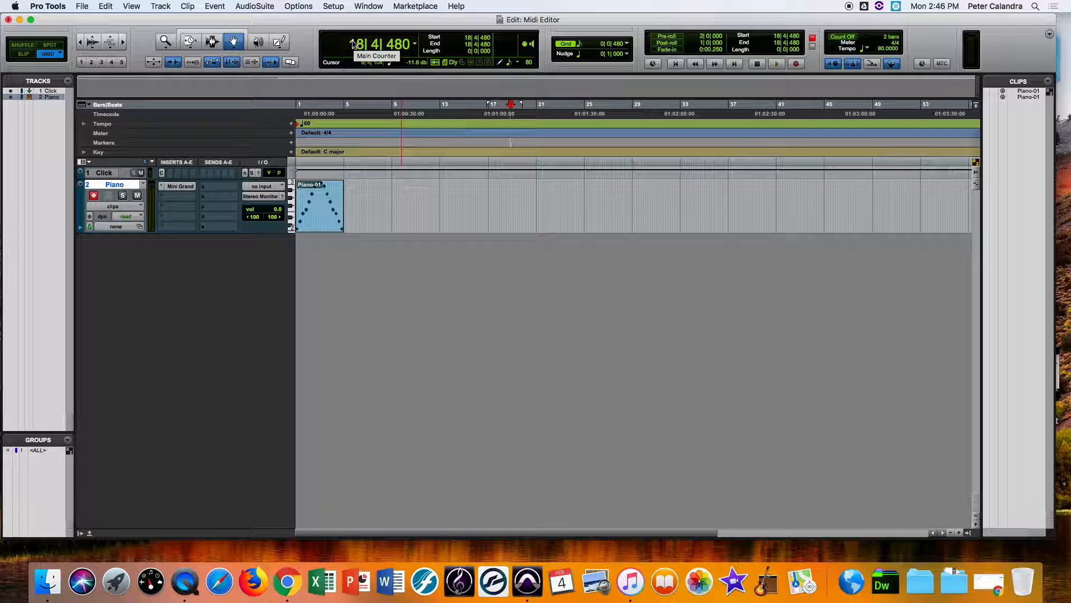
Step: Check the bar and tick fields of the main counter, and return the playback position to 1|1|000
{"action": "left_click", "coordinate": [359, 45]}
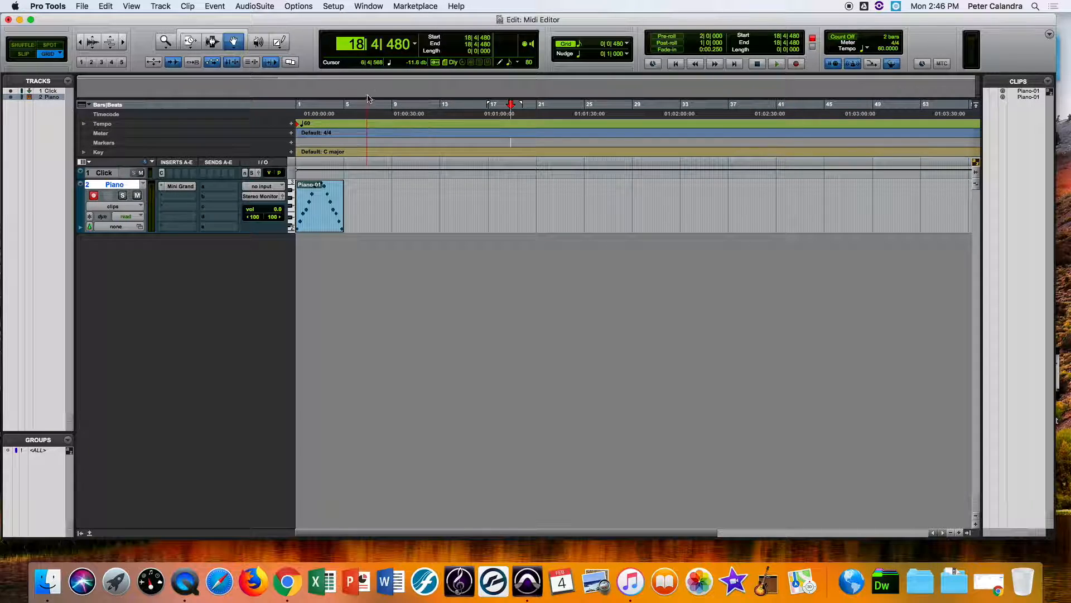
{"action": "key", "text": "Right"}
{"action": "left_click", "coordinate": [395, 44]}
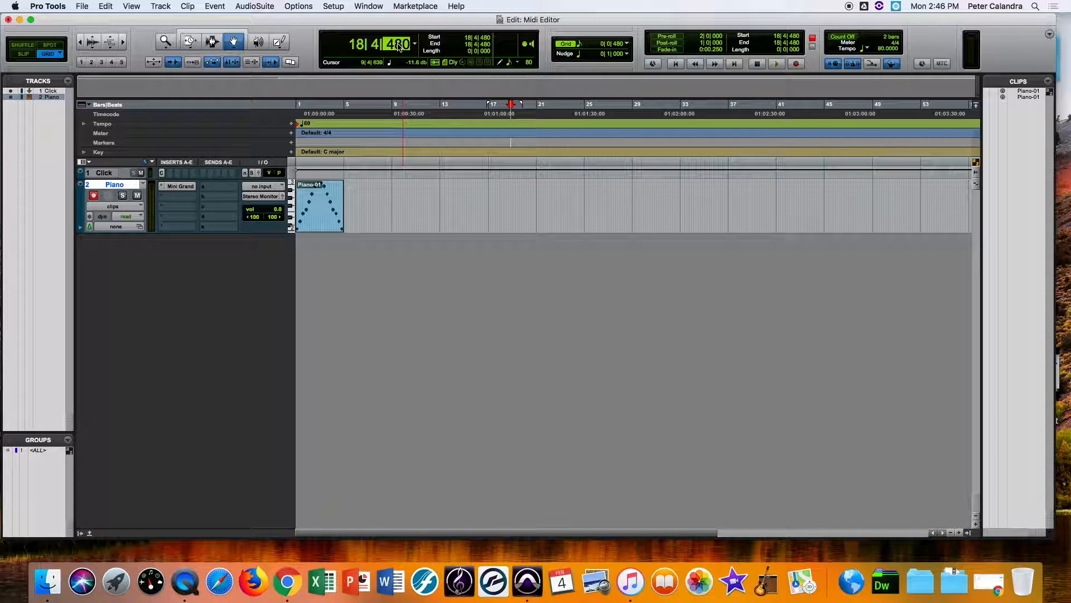
{"action": "left_click", "coordinate": [355, 96]}
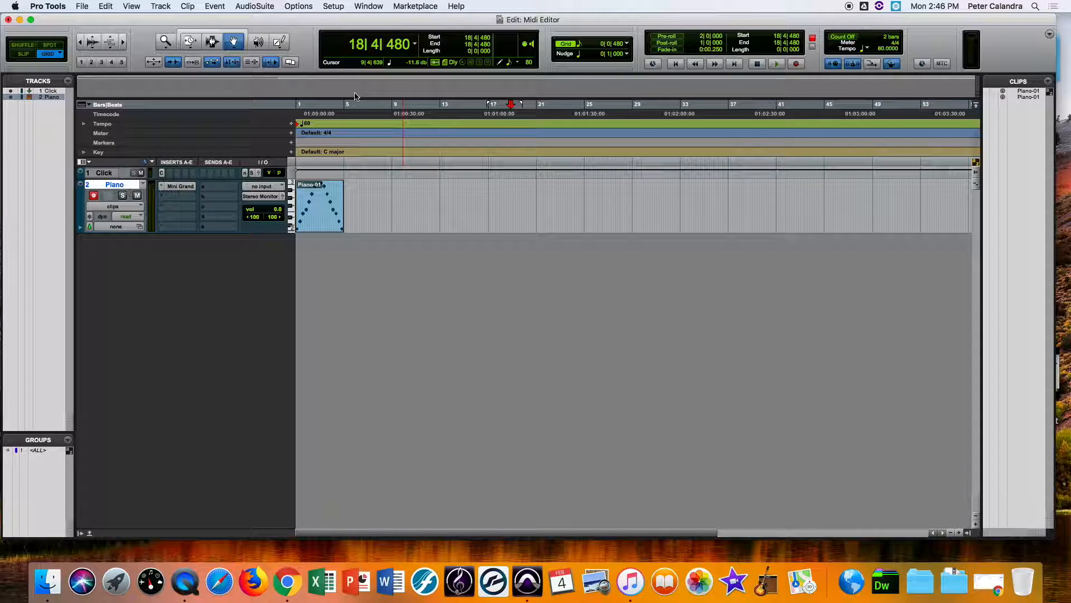
{"action": "key", "text": "Return"}
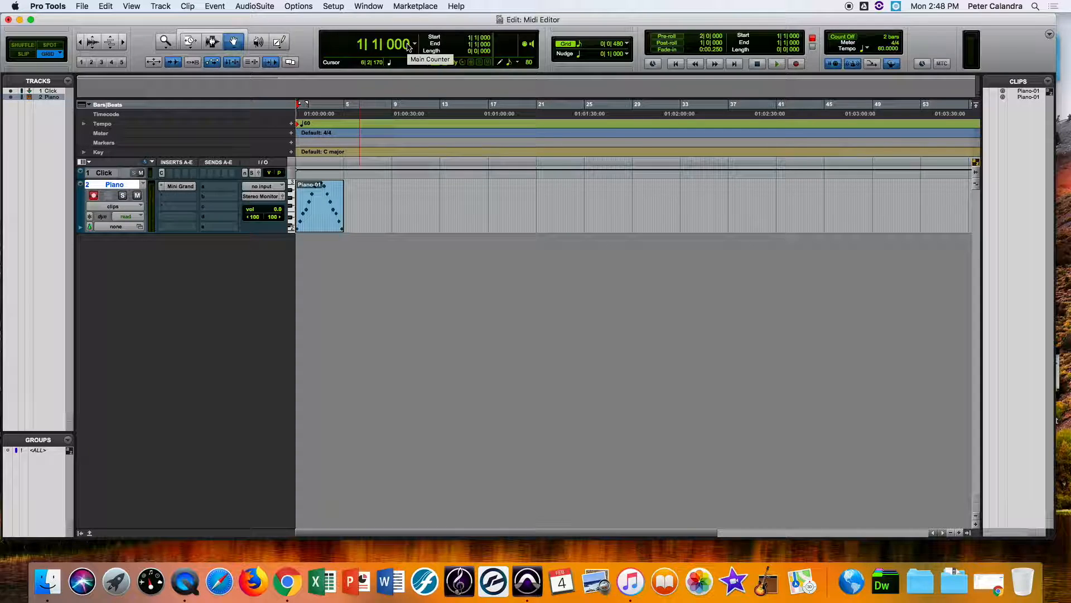
Step: Move the playback position to 1|1|480 and after that to 1|1|240 through the main counter's tick value
{"action": "left_click", "coordinate": [398, 44]}
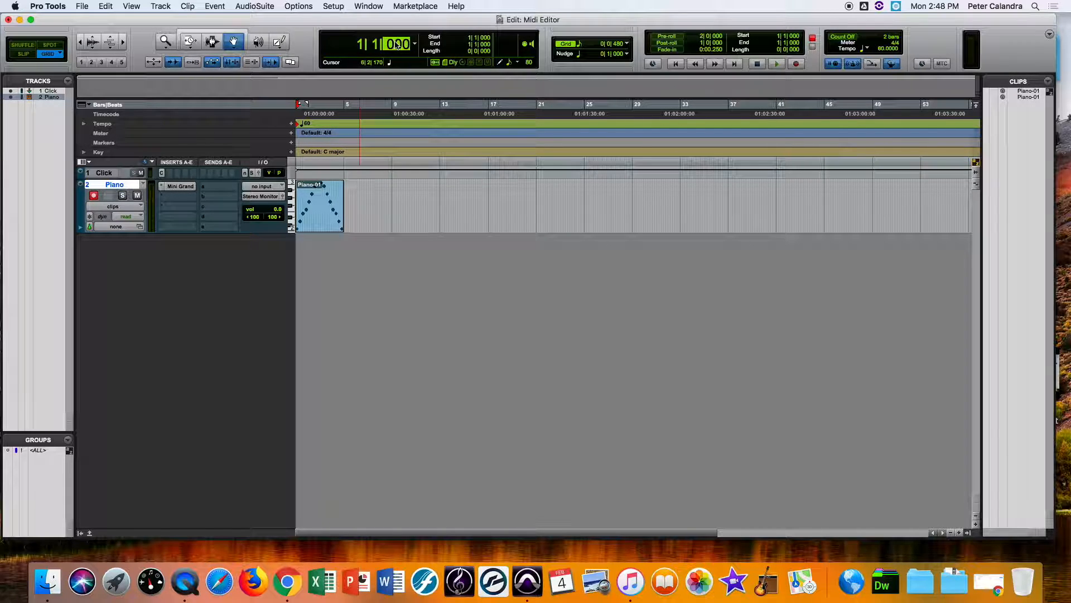
{"action": "type", "text": "480"}
{"action": "key", "text": "Return"}
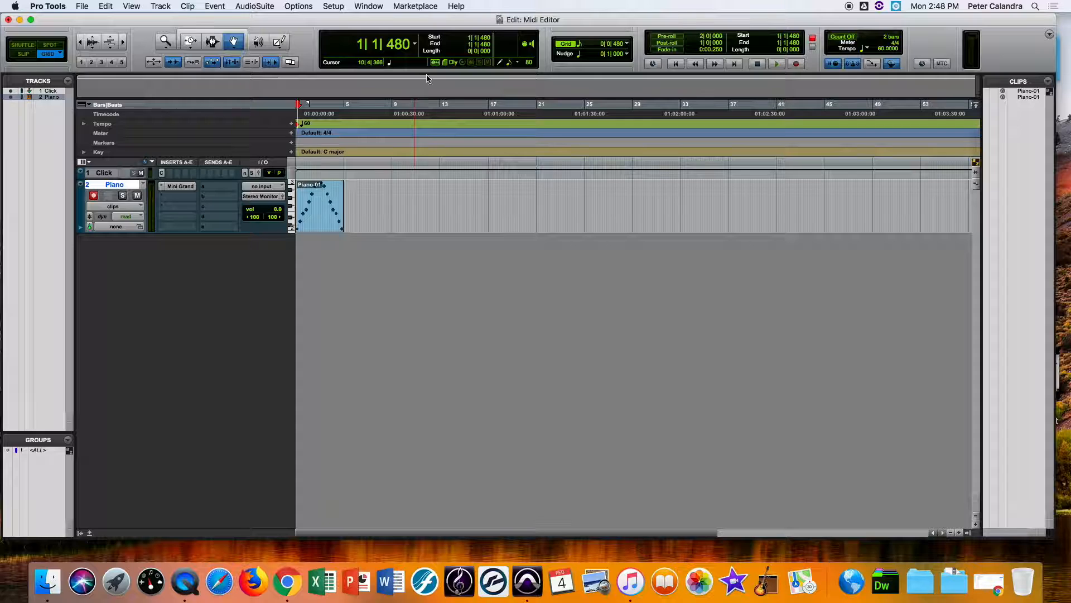
{"action": "left_click", "coordinate": [401, 45]}
{"action": "type", "text": "240"}
{"action": "key", "text": "Return"}
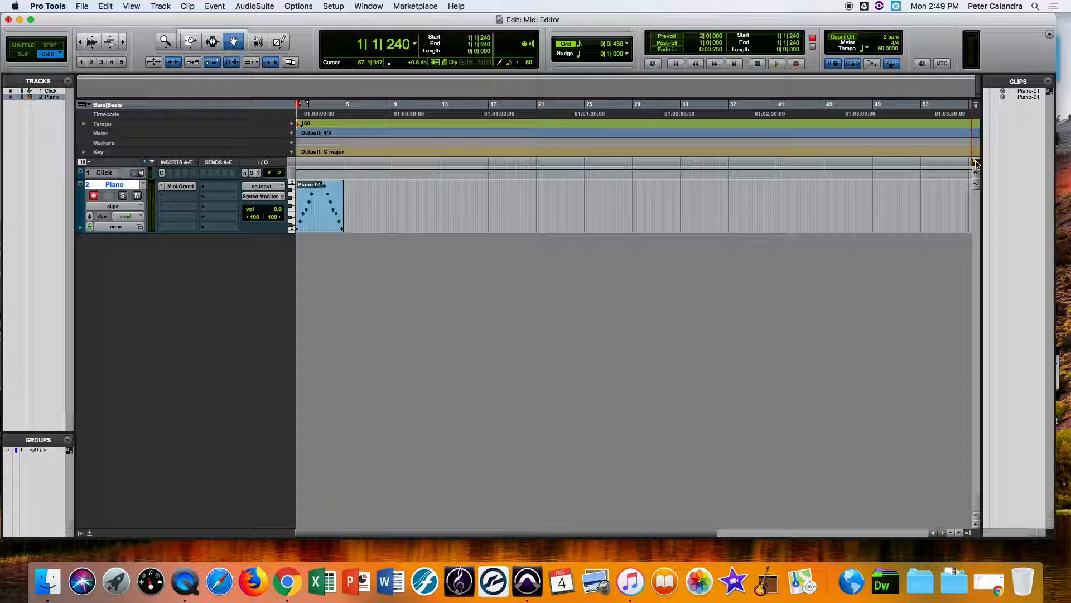
Step: Examine the Piano clip's notes at different horizontal zoom levels, finishing where the ruler marks individual beats
{"action": "key", "text": "super+bracketright"}
{"action": "key", "text": "super+bracketright"}
{"action": "key", "text": "super+bracketright"}
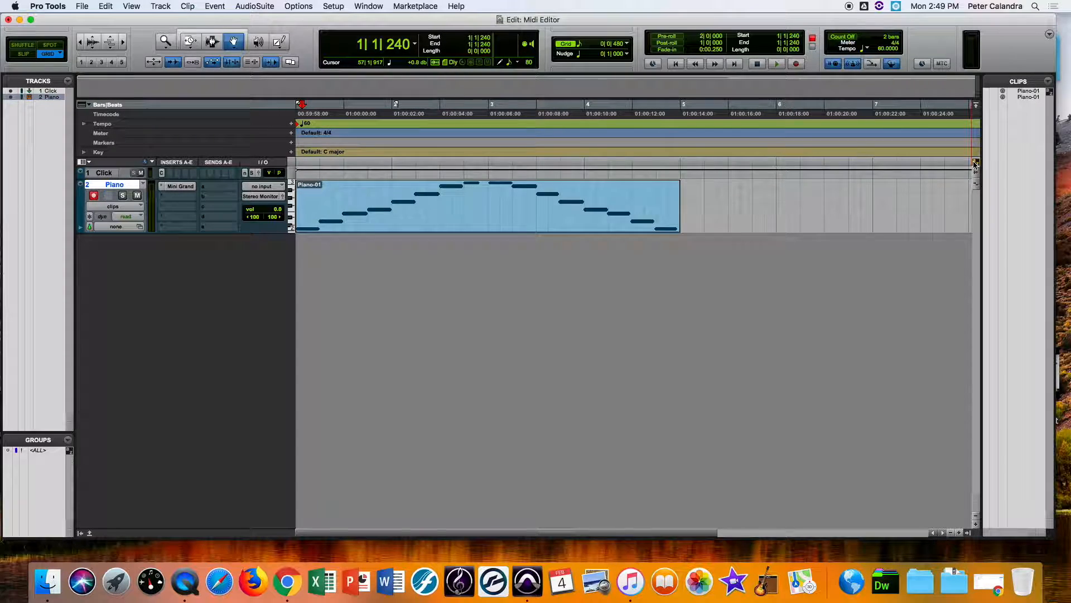
{"action": "key", "text": "super+bracketright"}
{"action": "key", "text": "super+bracketleft"}
{"action": "key", "text": "super+bracketleft"}
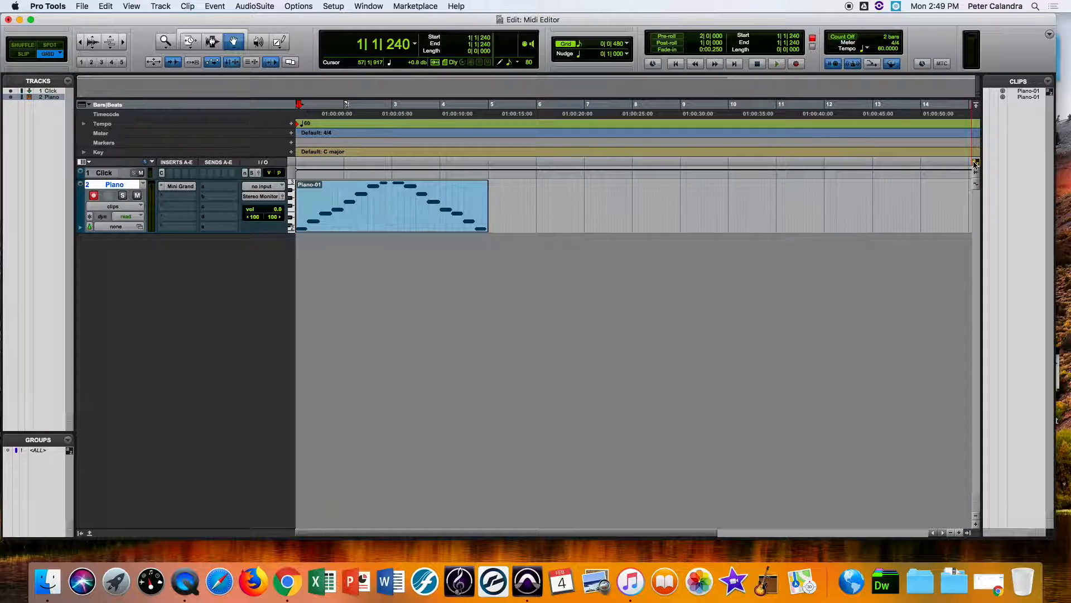
{"action": "key", "text": "super+bracketleft"}
{"action": "key", "text": "super+bracketleft"}
{"action": "key", "text": "super+bracketright"}
{"action": "key", "text": "super+bracketright"}
{"action": "key", "text": "super+bracketright"}
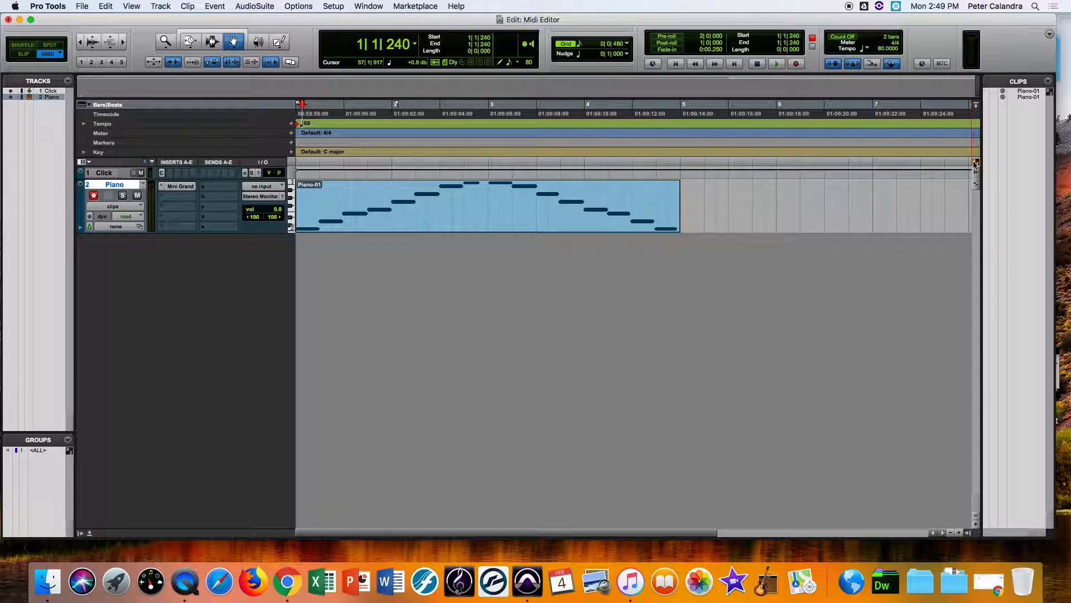
{"action": "key", "text": "super+bracketright"}
{"action": "key", "text": "super+bracketright"}
{"action": "key", "text": "super+bracketleft"}
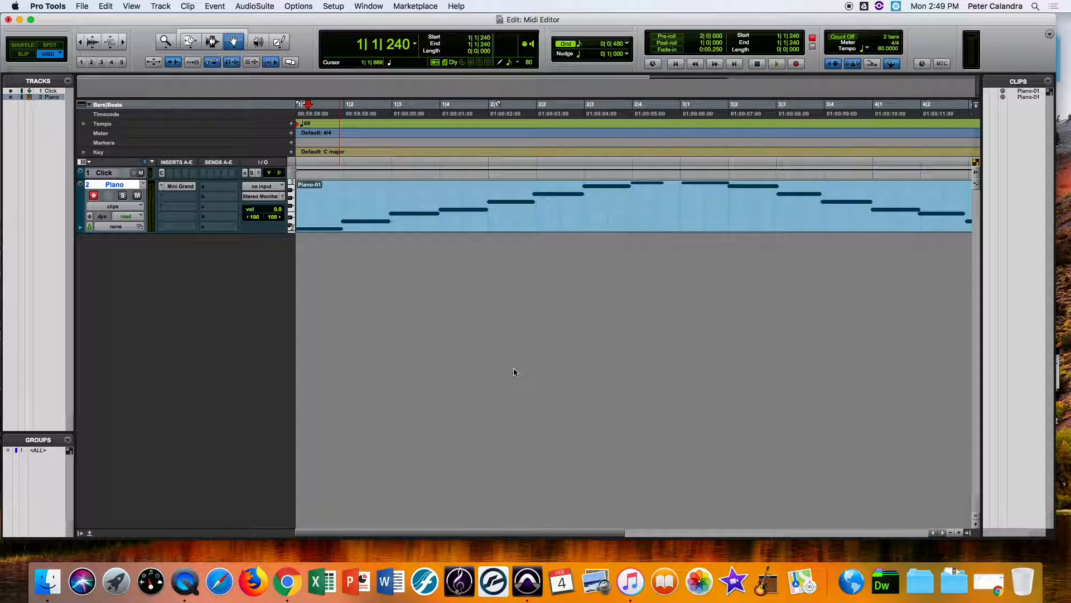
Step: Place the edit cursor on beats of bar 1, starting at 1|3|000, and select the whole Piano-01 clip
{"action": "key", "text": "shift+r"}
{"action": "left_click", "coordinate": [413, 135]}
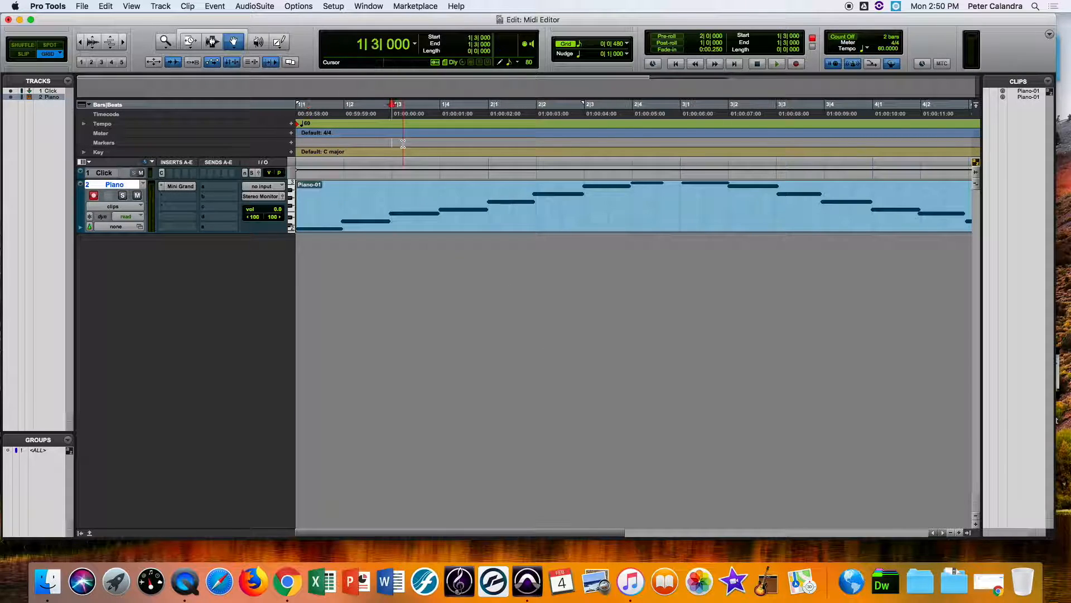
{"action": "left_click", "coordinate": [424, 136]}
{"action": "left_click", "coordinate": [443, 138]}
{"action": "left_click", "coordinate": [456, 140]}
{"action": "left_click", "coordinate": [440, 135]}
{"action": "left_click", "coordinate": [411, 218]}
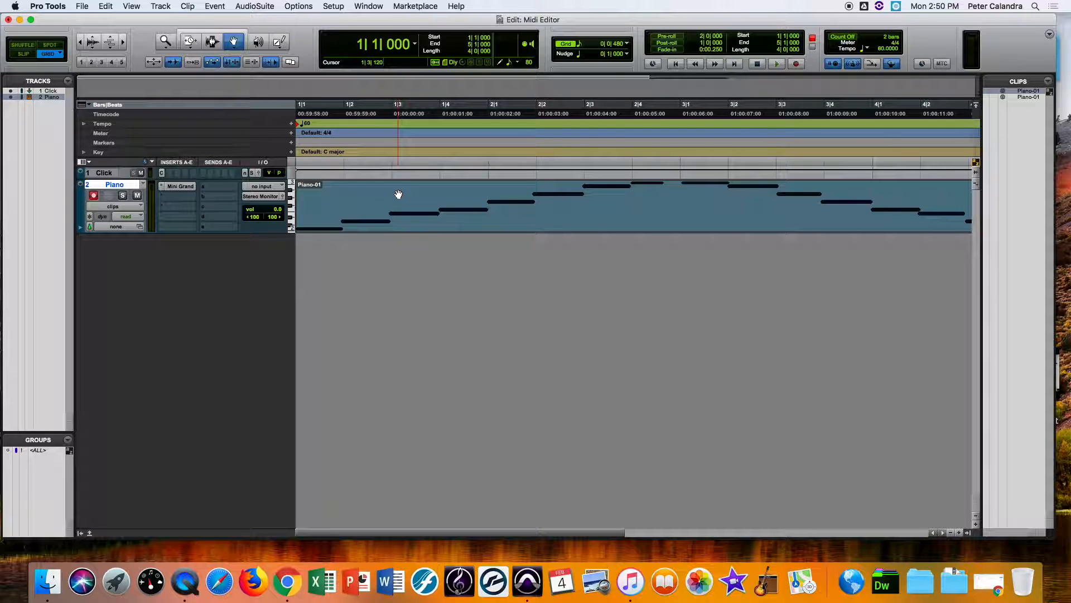
Step: Place the edit cursor at 2|1|000 and then move it to 2|2|000 on the timeline
{"action": "left_click", "coordinate": [463, 134]}
{"action": "left_click", "coordinate": [489, 141]}
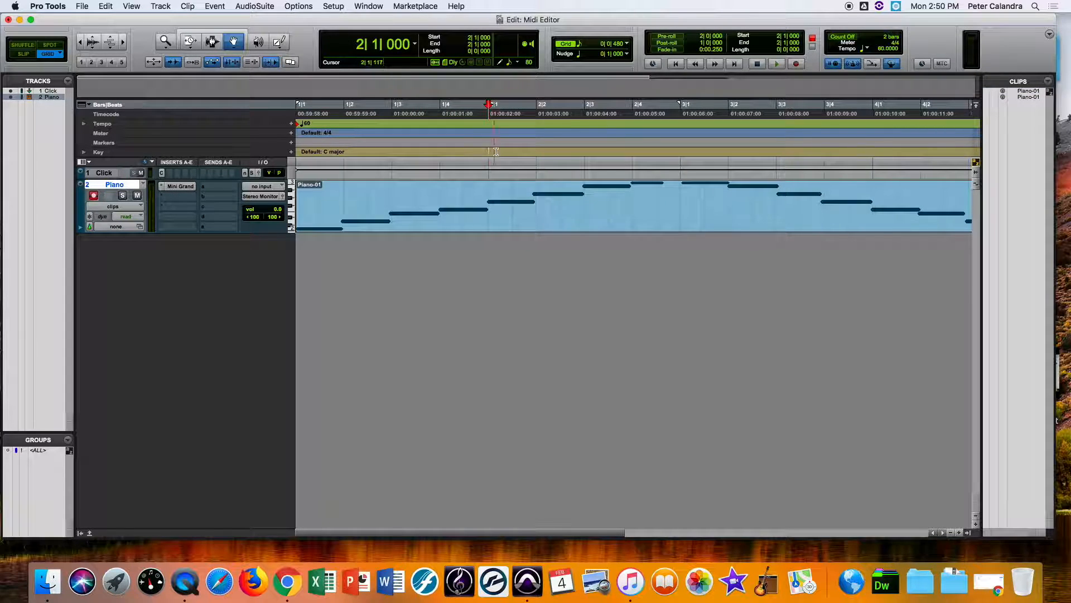
{"action": "left_click", "coordinate": [518, 126]}
{"action": "left_click", "coordinate": [543, 124]}
Step: Hide the Timecode and Key rulers above the tracks
{"action": "left_click", "coordinate": [87, 105]}
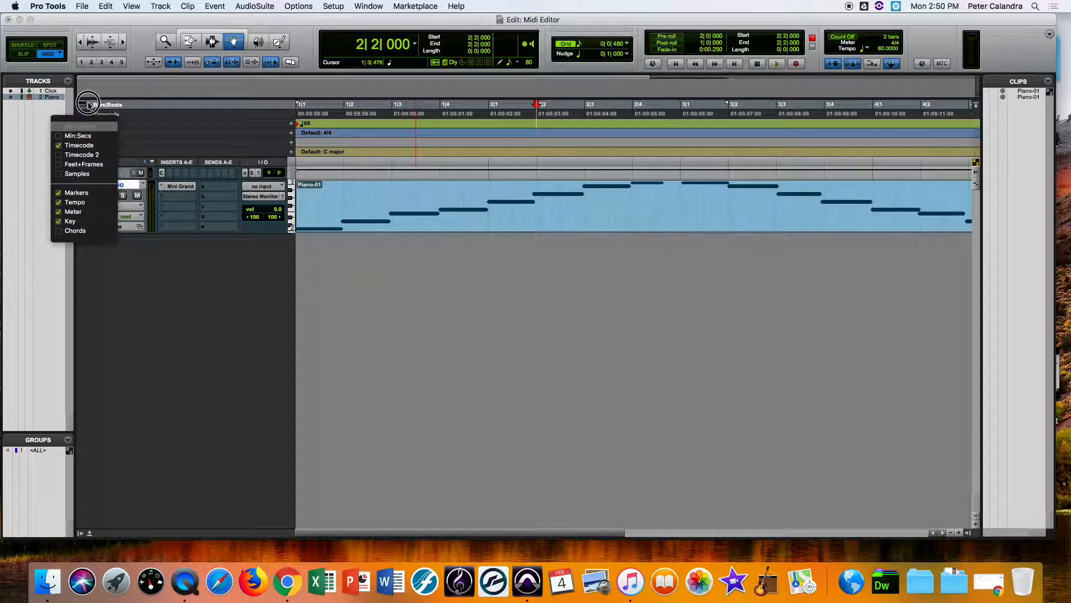
{"action": "left_click", "coordinate": [75, 145]}
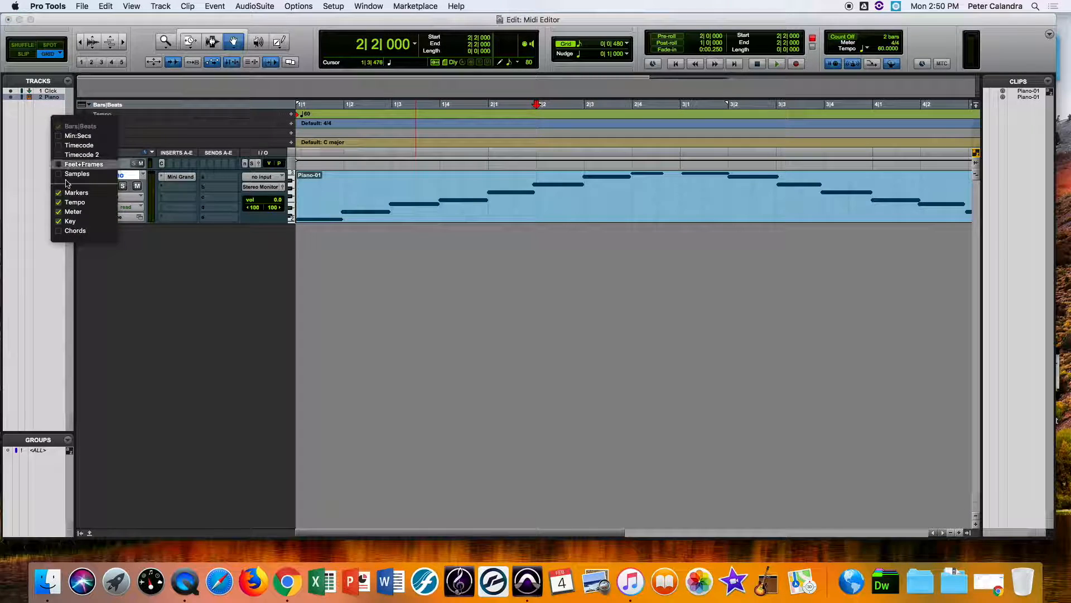
{"action": "left_click", "coordinate": [70, 221]}
{"action": "left_click", "coordinate": [293, 115]}
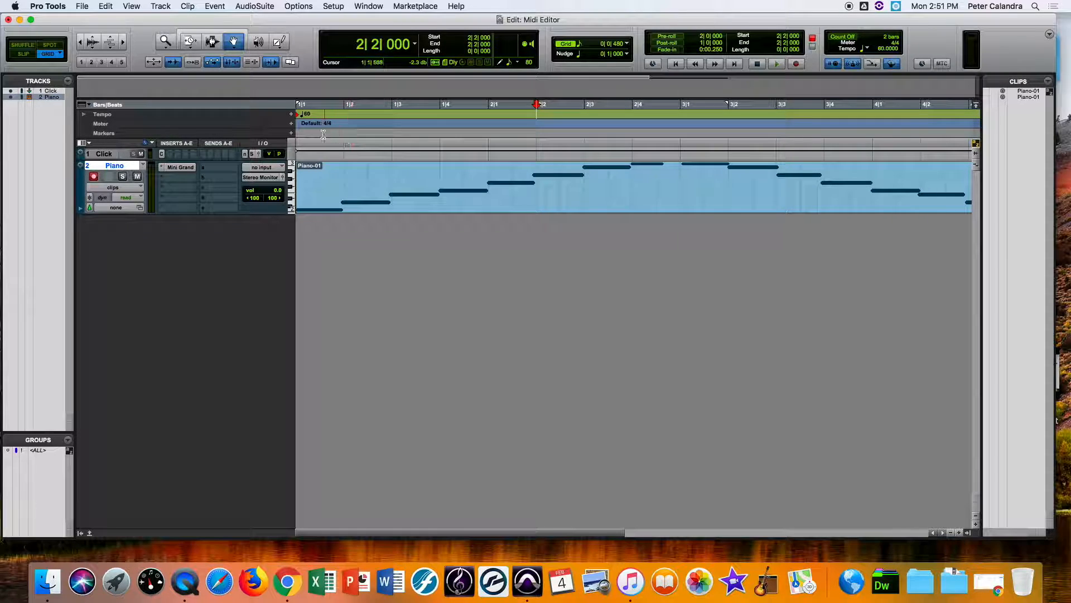
Step: Enlarge the Piano track's height and magnify the clip's beginning until the ruler shows 480-tick divisions
{"action": "left_click_drag", "start_coordinate": [200, 212], "coordinate": [215, 445]}
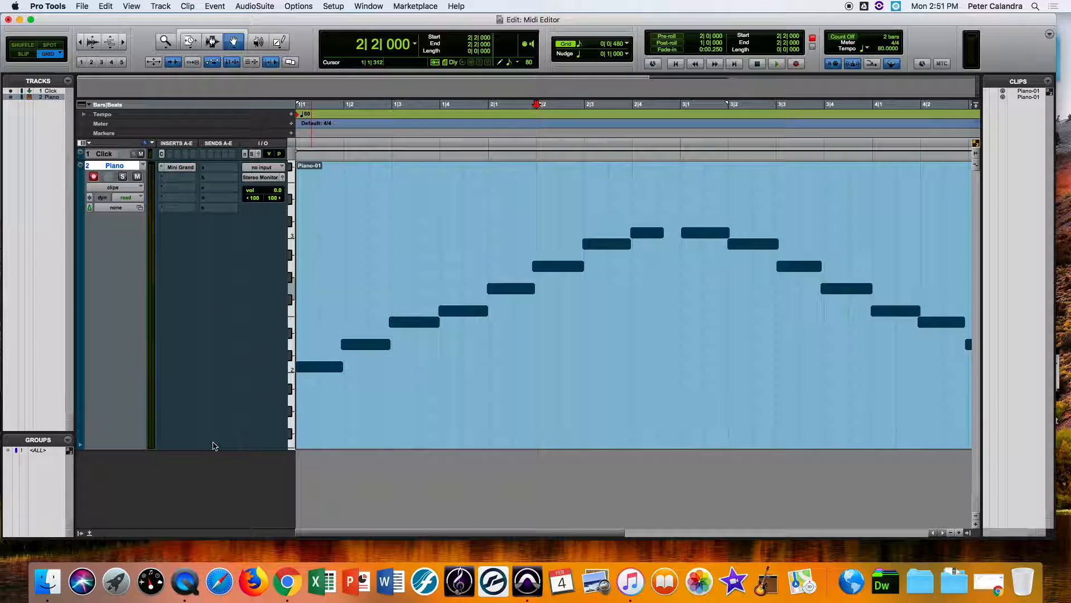
{"action": "key", "text": "super+bracketright"}
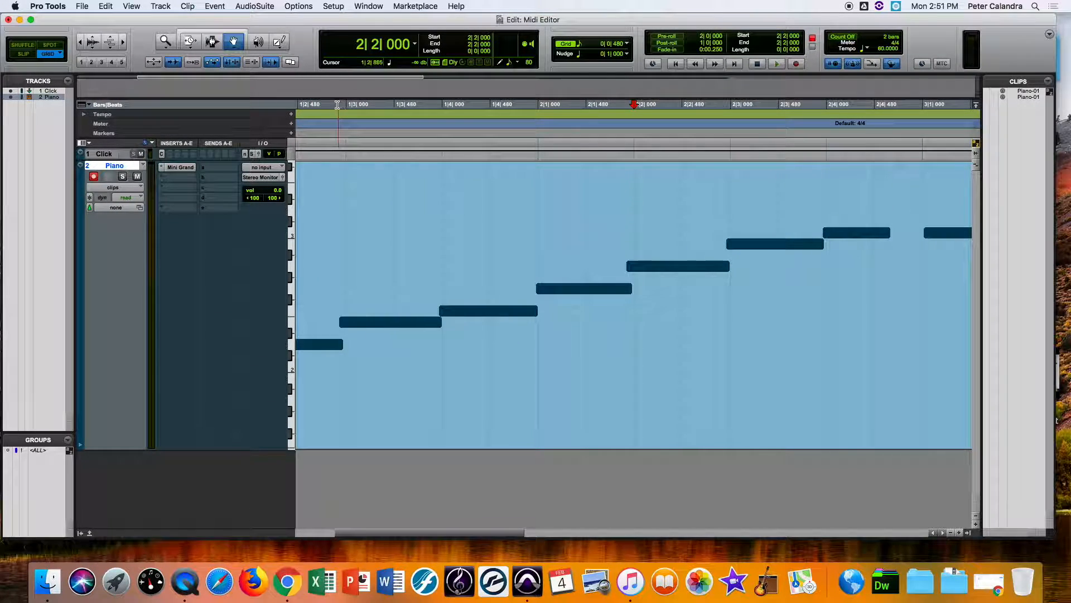
{"action": "scroll", "coordinate": [337, 122], "scroll_direction": "left", "scroll_amount": 3}
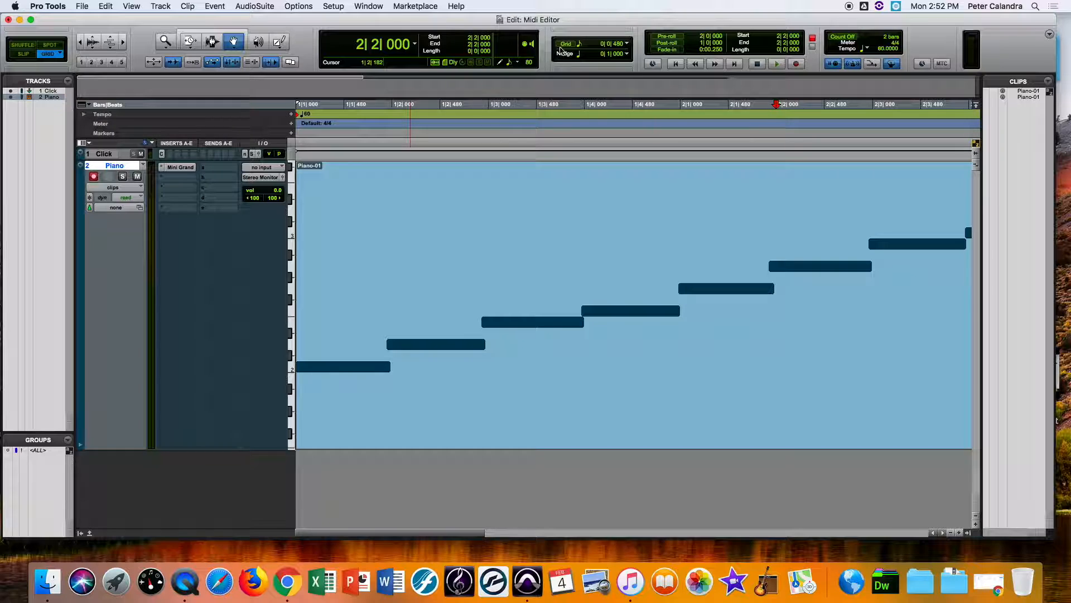
Step: Set the grid value to 1/16 note
{"action": "left_click", "coordinate": [564, 45]}
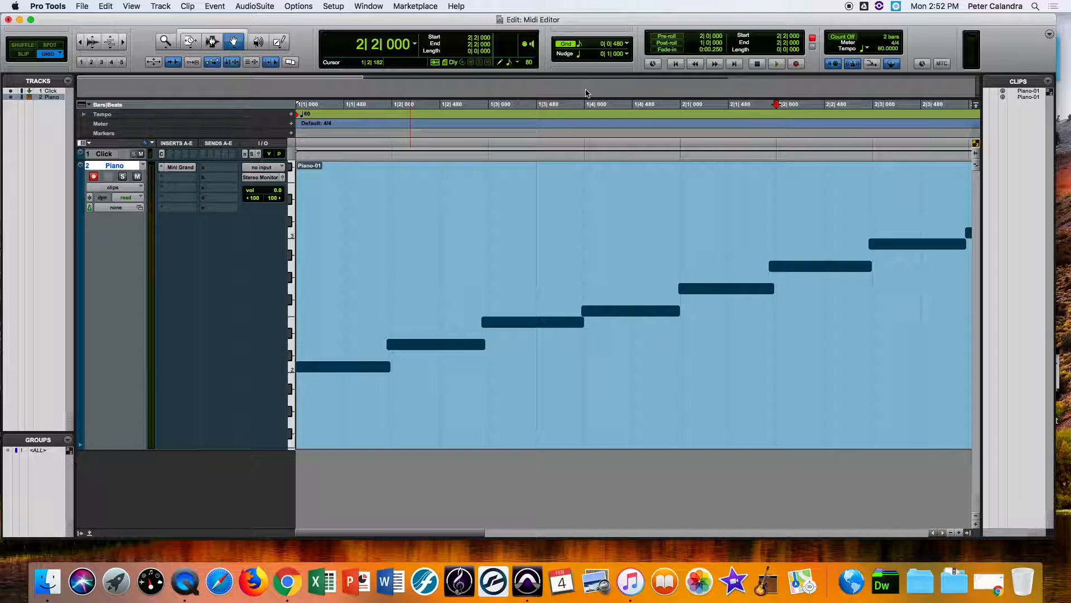
{"action": "left_click", "coordinate": [628, 45]}
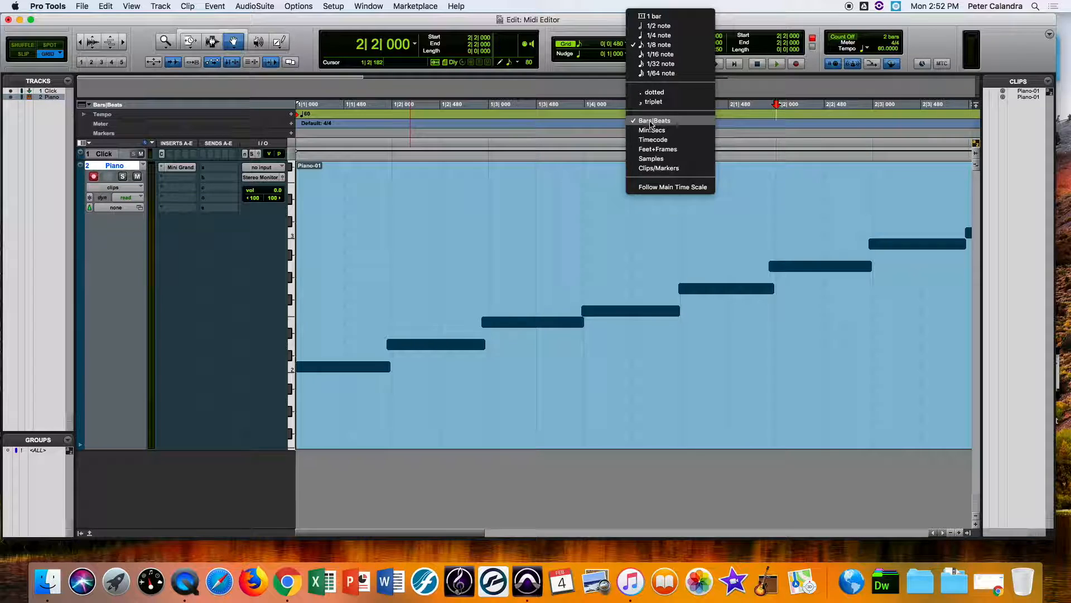
{"action": "left_click", "coordinate": [662, 53]}
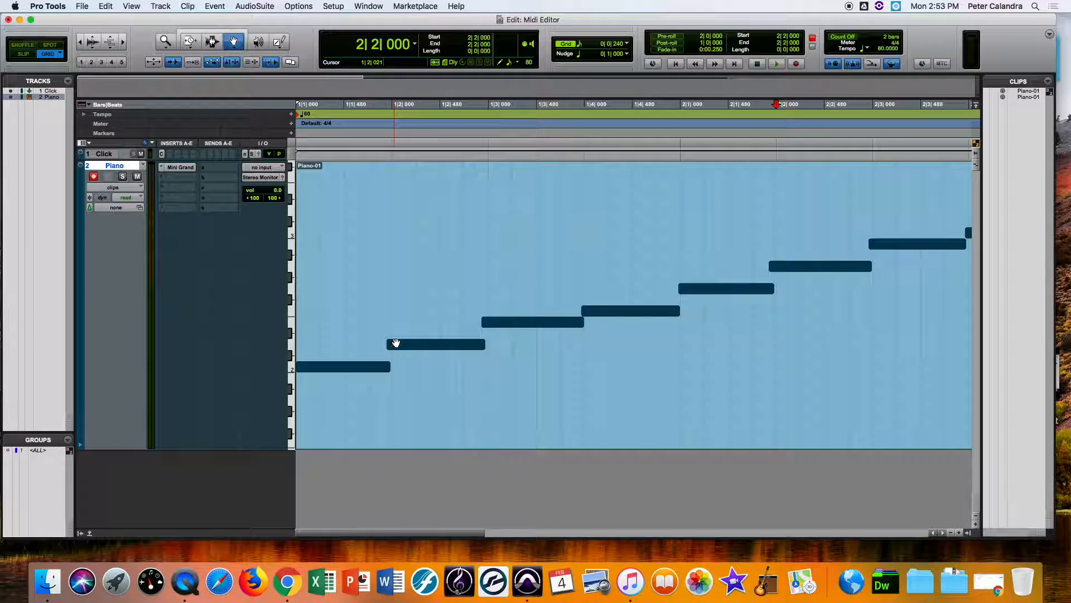
Step: Switch to the Selector tool and compare note starts with the beat lines by placing the edit cursor on beats from 1|2|000 to 3|1|000
{"action": "left_click", "coordinate": [391, 127]}
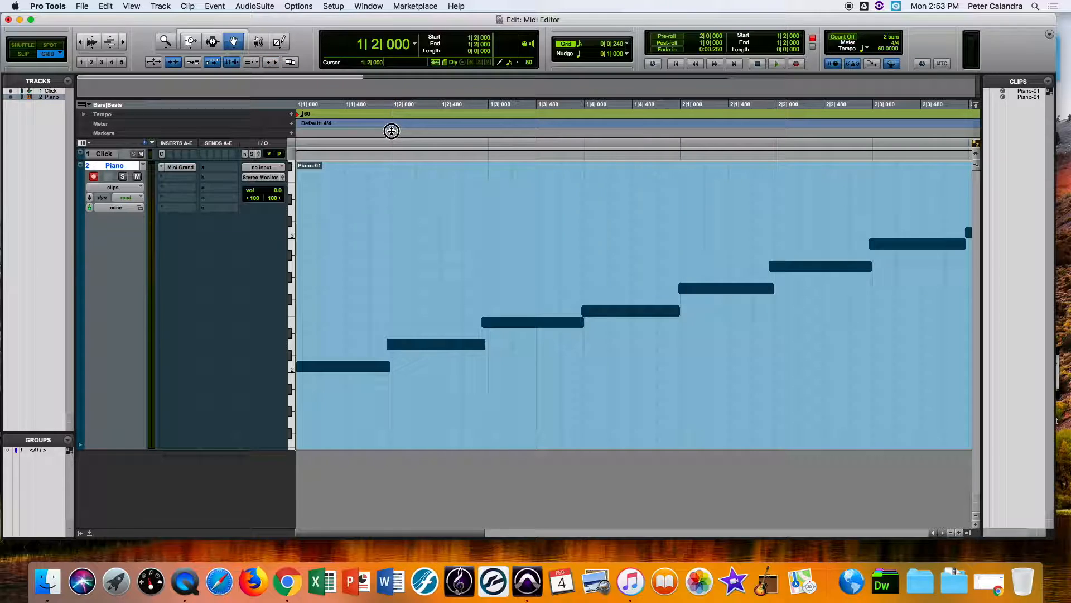
{"action": "left_click", "coordinate": [213, 44]}
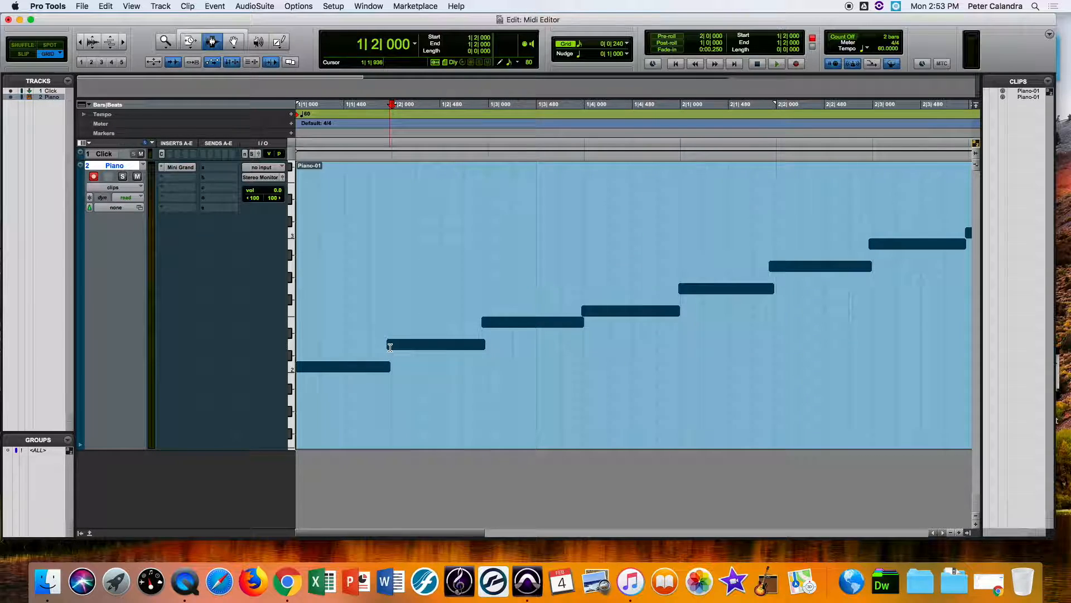
{"action": "left_click", "coordinate": [487, 324]}
{"action": "left_click", "coordinate": [584, 338]}
{"action": "left_click", "coordinate": [682, 304]}
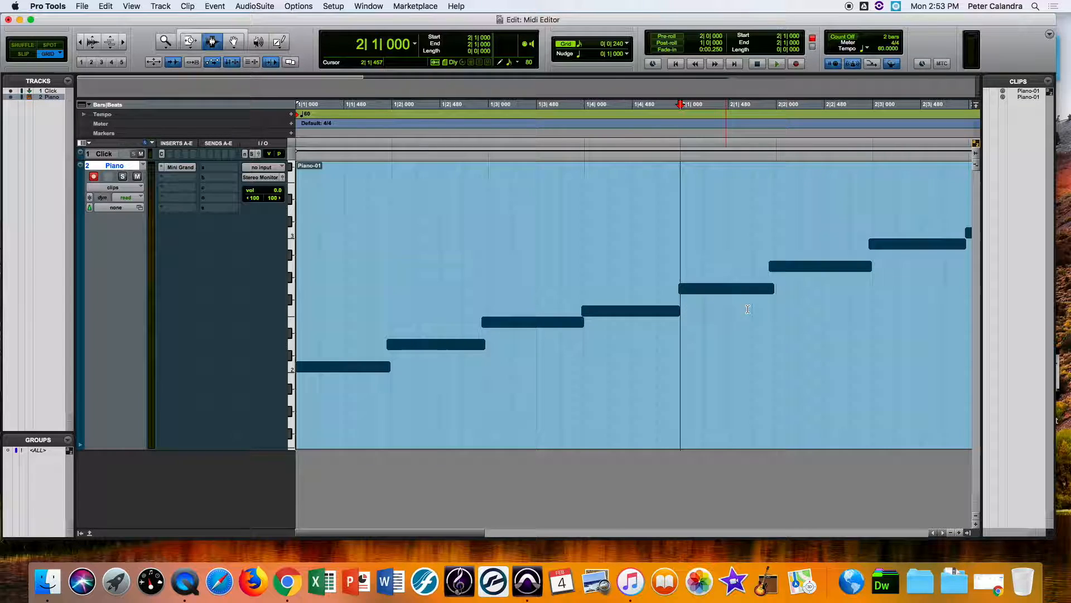
{"action": "scroll", "coordinate": [709, 304], "scroll_direction": "right", "scroll_amount": 5}
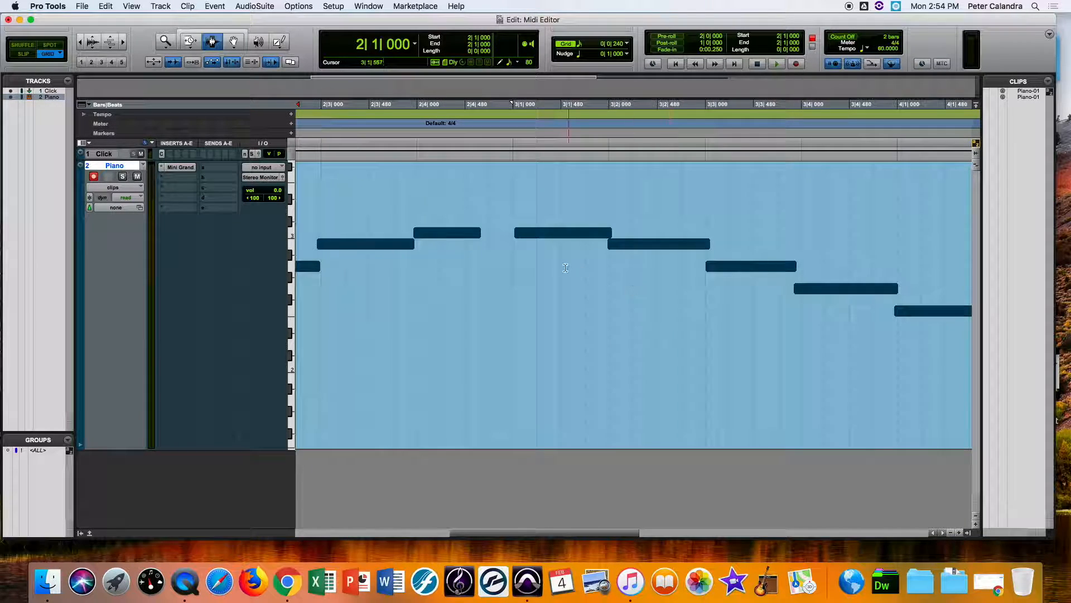
{"action": "left_click", "coordinate": [510, 262]}
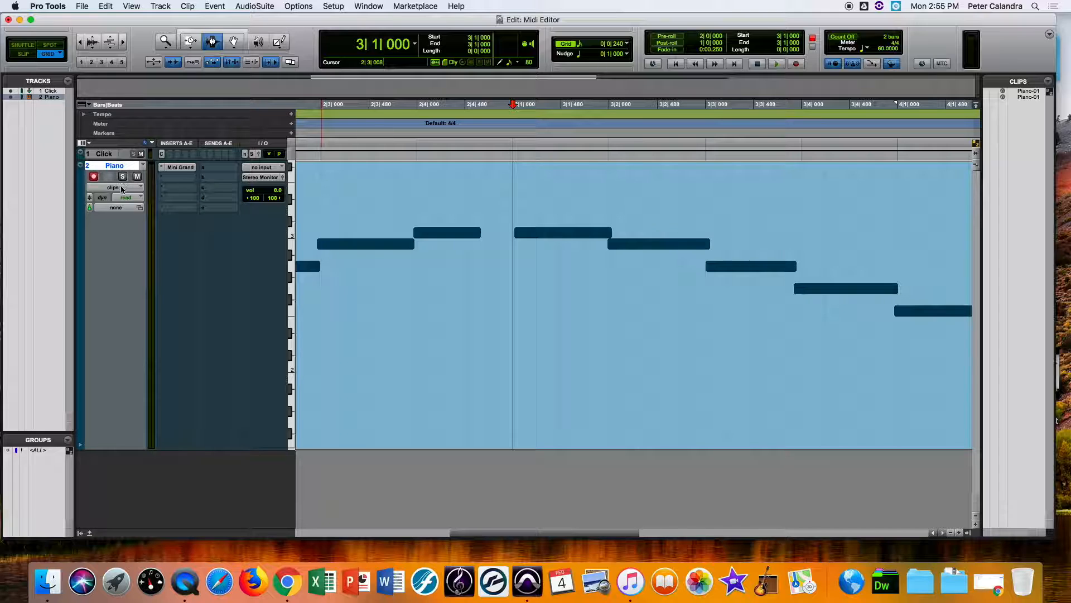
Step: Select the range from 2|3|480 to 3|2|000 on the Piano track and switch its track view to notes
{"action": "left_click_drag", "start_coordinate": [373, 214], "coordinate": [605, 223]}
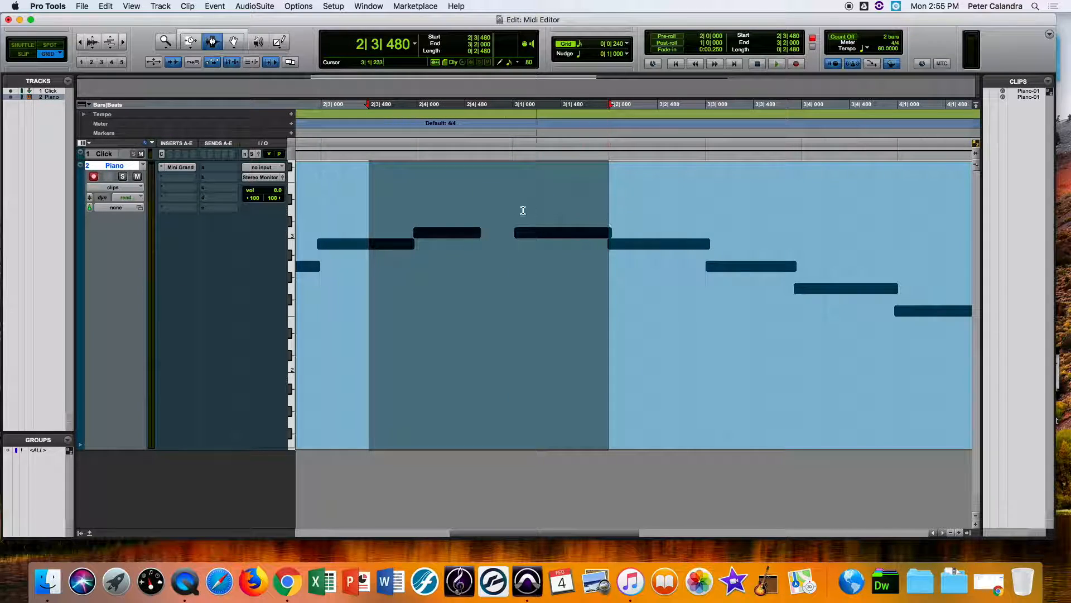
{"action": "left_click", "coordinate": [124, 187]}
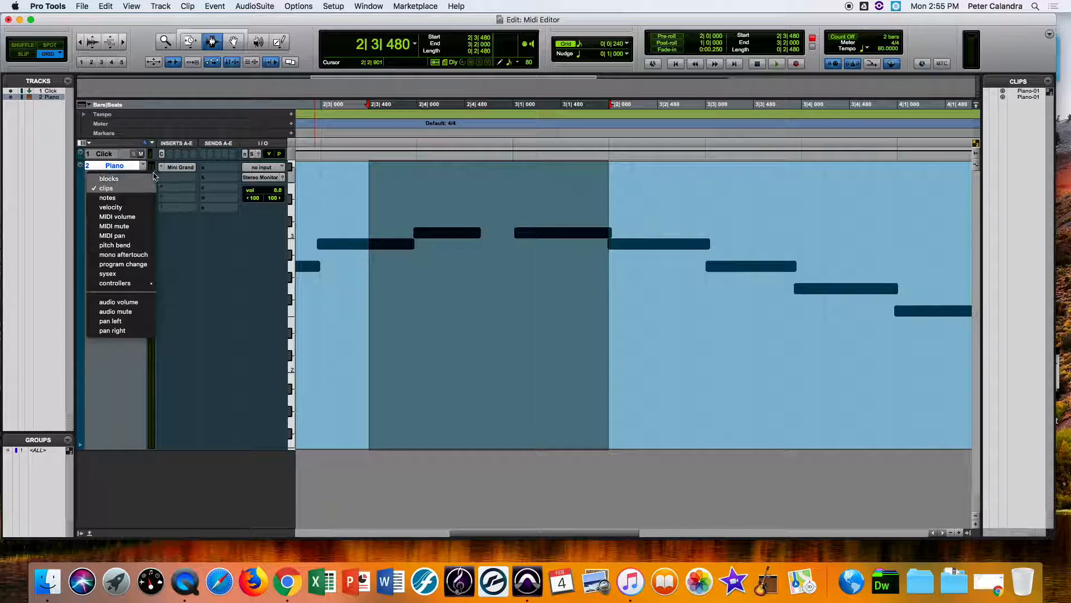
{"action": "left_click", "coordinate": [114, 198]}
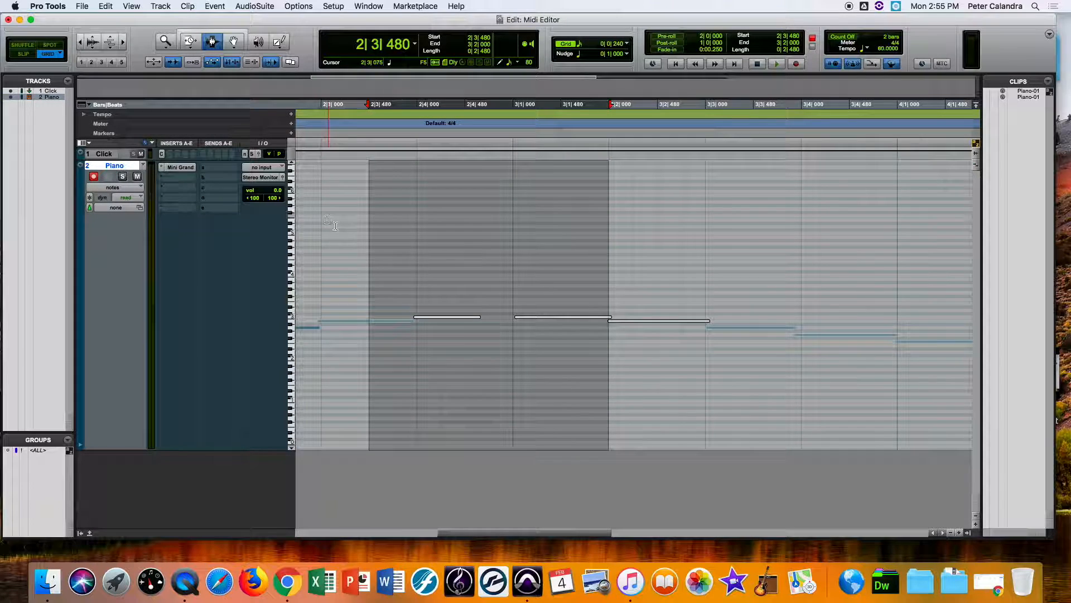
{"action": "scroll", "coordinate": [329, 223], "scroll_direction": "left", "scroll_amount": 5}
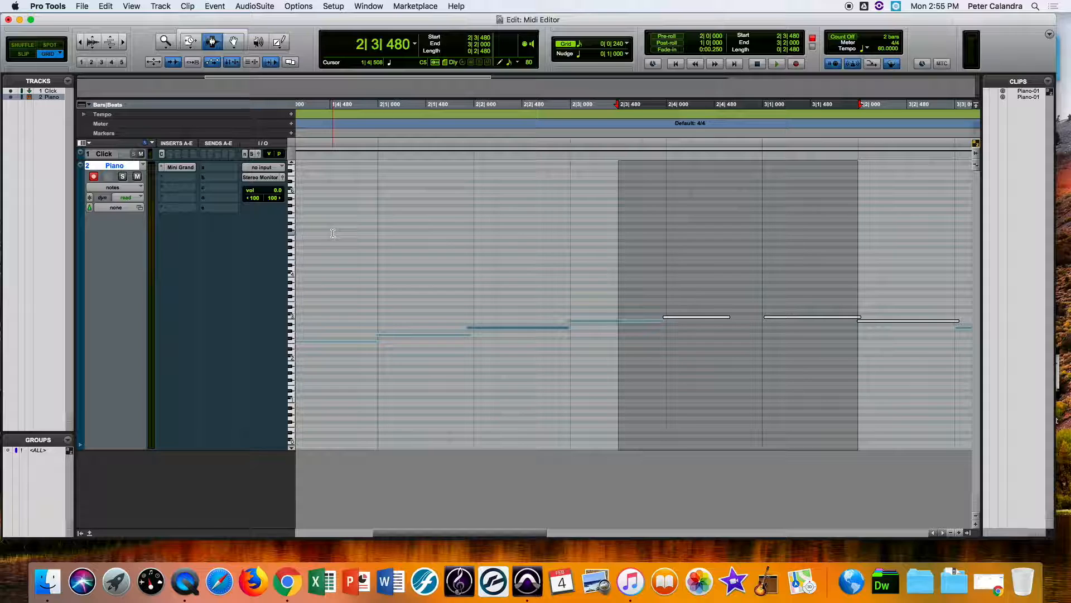
Step: Switch the Piano track view back to clips and zoom out to show the entire Piano-01 clip
{"action": "left_click", "coordinate": [111, 188]}
{"action": "left_click", "coordinate": [114, 179]}
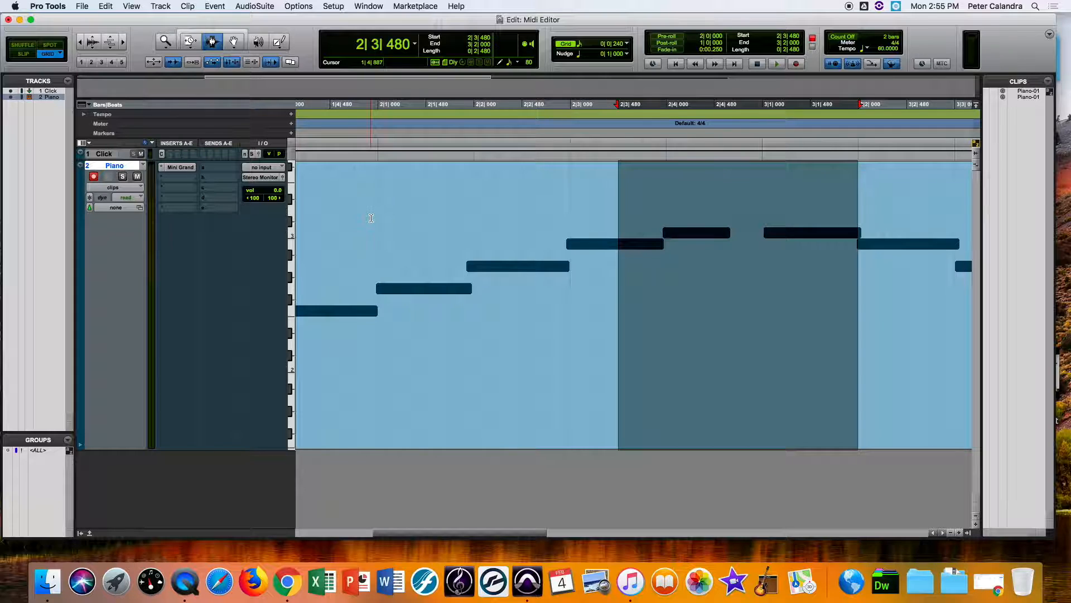
{"action": "key", "text": "r"}
{"action": "key", "text": "r"}
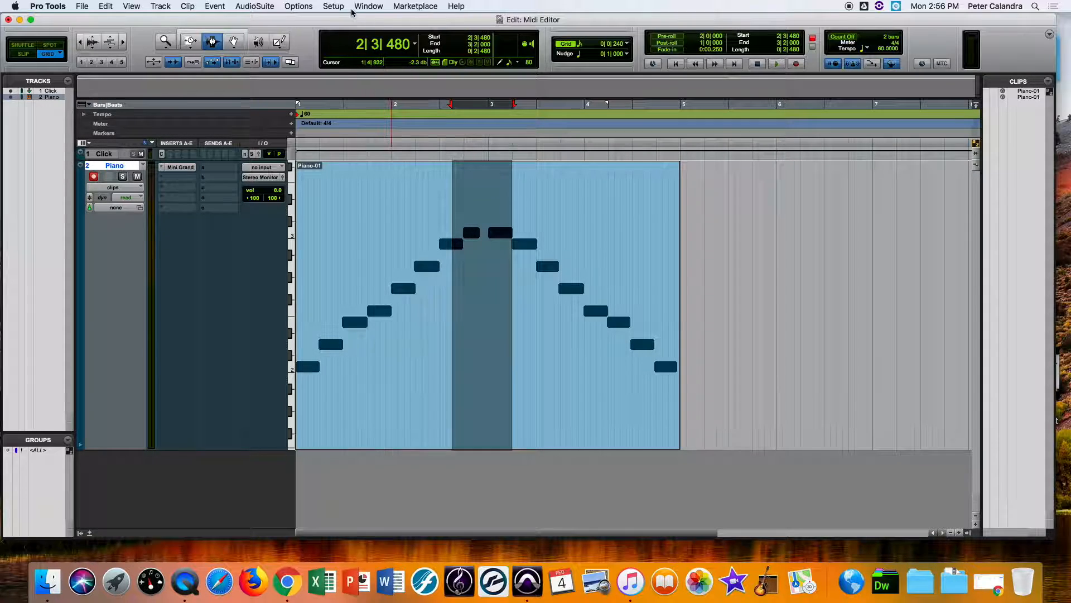
Step: Open the Piano track's MIDI Editor in its own window, reposition it, and close it
{"action": "left_click", "coordinate": [368, 7]}
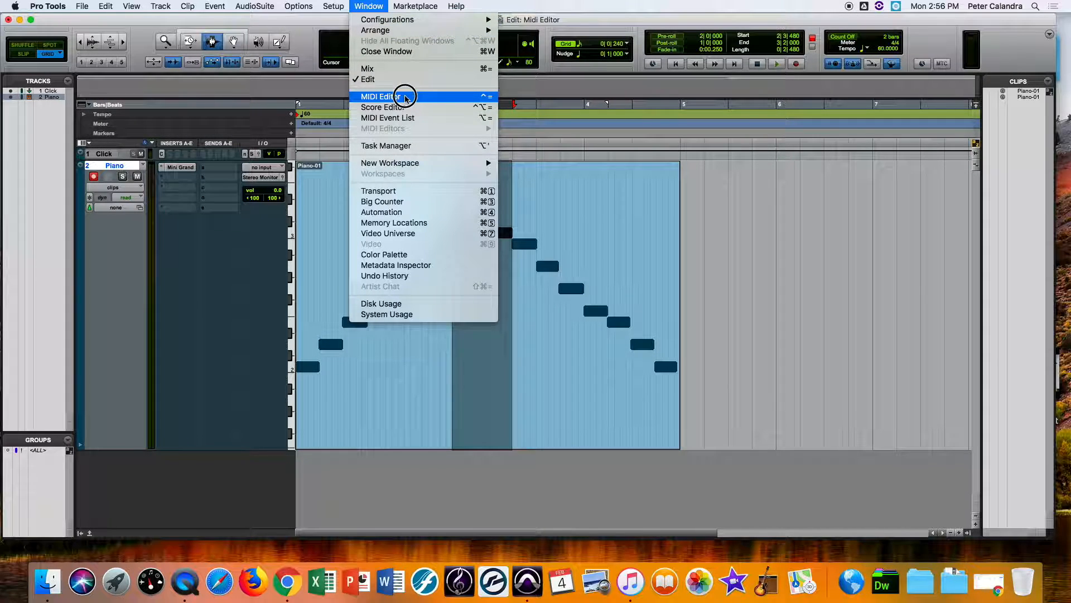
{"action": "left_click", "coordinate": [405, 98]}
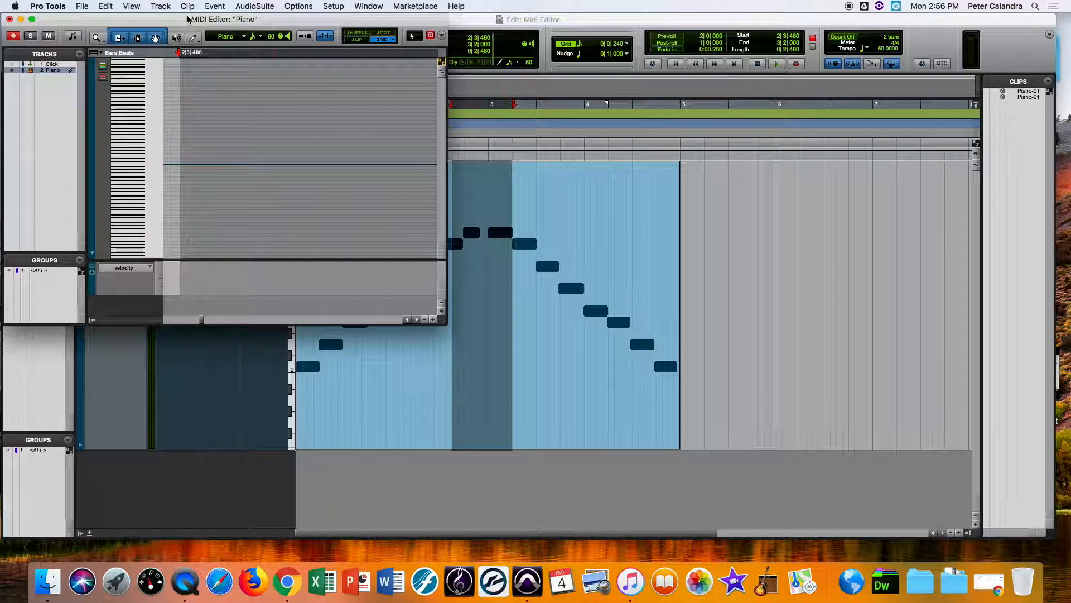
{"action": "left_click_drag", "start_coordinate": [190, 20], "coordinate": [283, 21]}
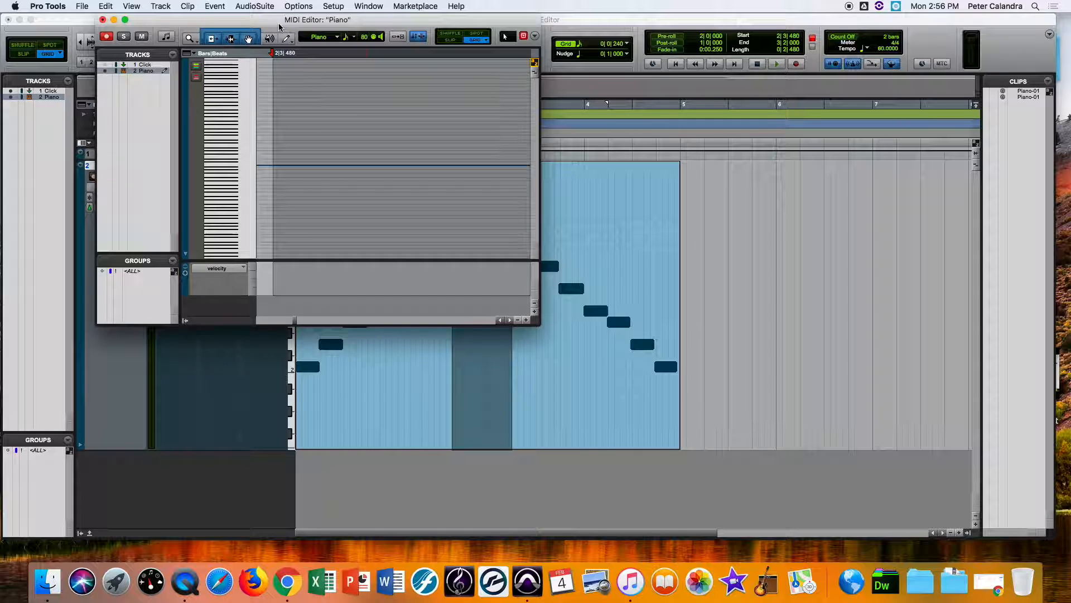
{"action": "left_click_drag", "start_coordinate": [279, 26], "coordinate": [298, 33]}
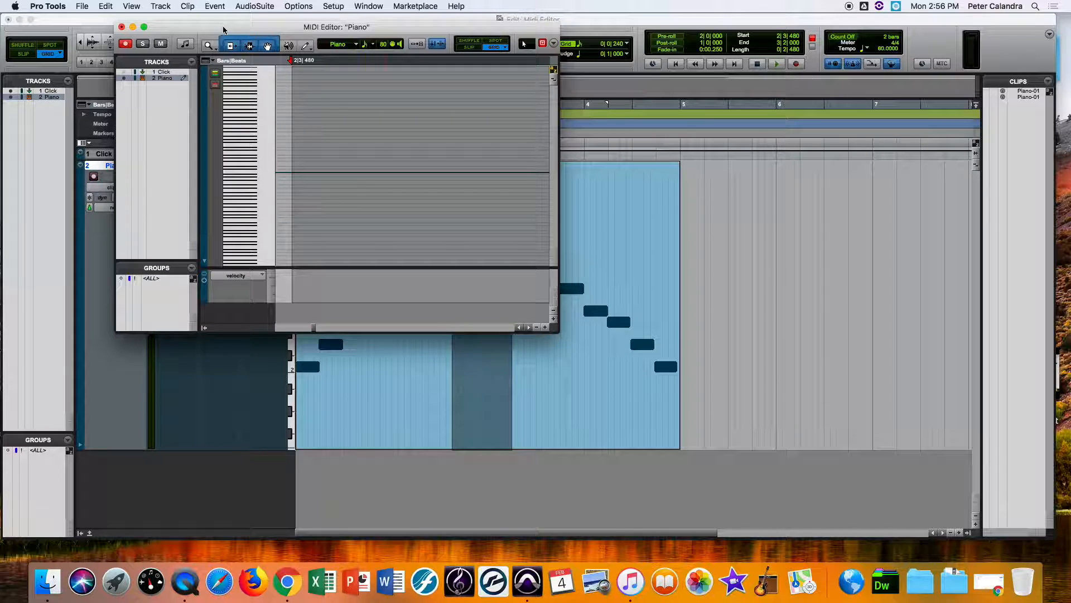
{"action": "left_click", "coordinate": [123, 27]}
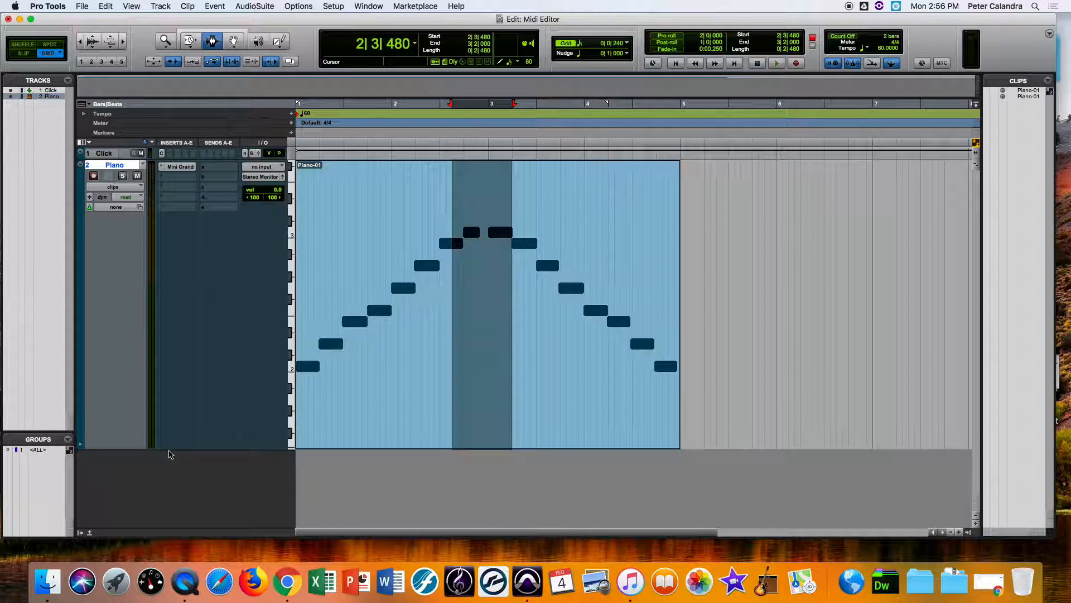
Step: Reduce the Piano track's height until its controls just fit and shorten the Edit window
{"action": "left_click_drag", "start_coordinate": [169, 449], "coordinate": [188, 277]}
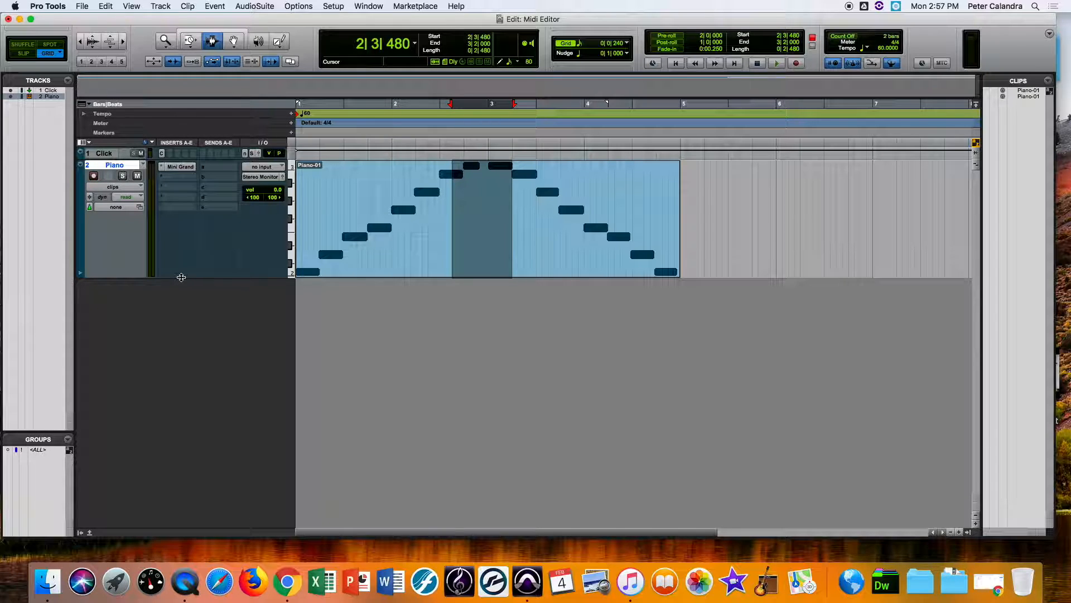
{"action": "left_click_drag", "start_coordinate": [180, 281], "coordinate": [187, 215]}
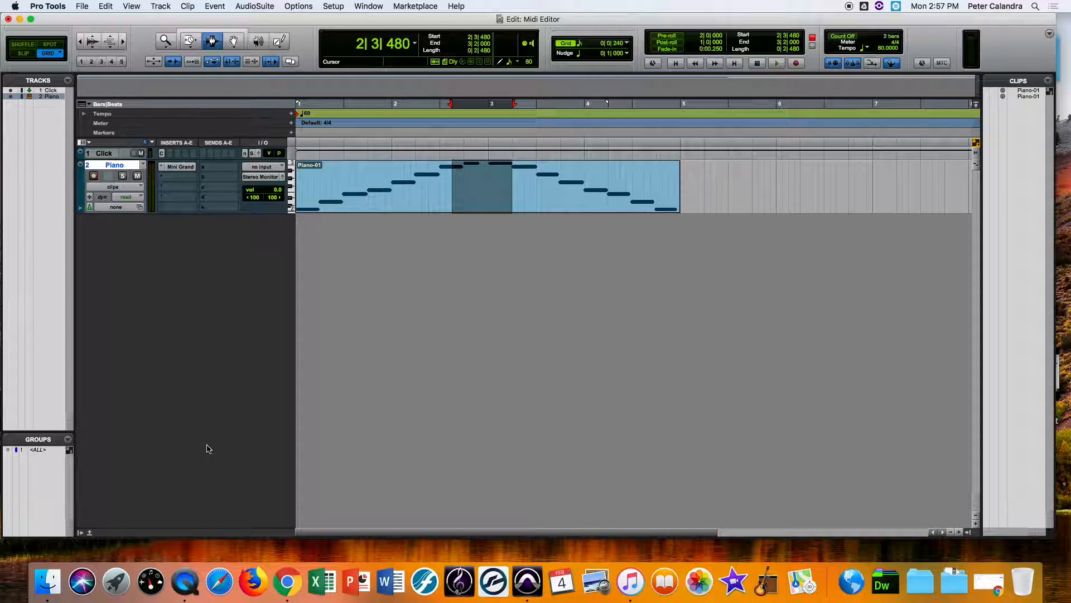
{"action": "left_click_drag", "start_coordinate": [1051, 536], "coordinate": [976, 327]}
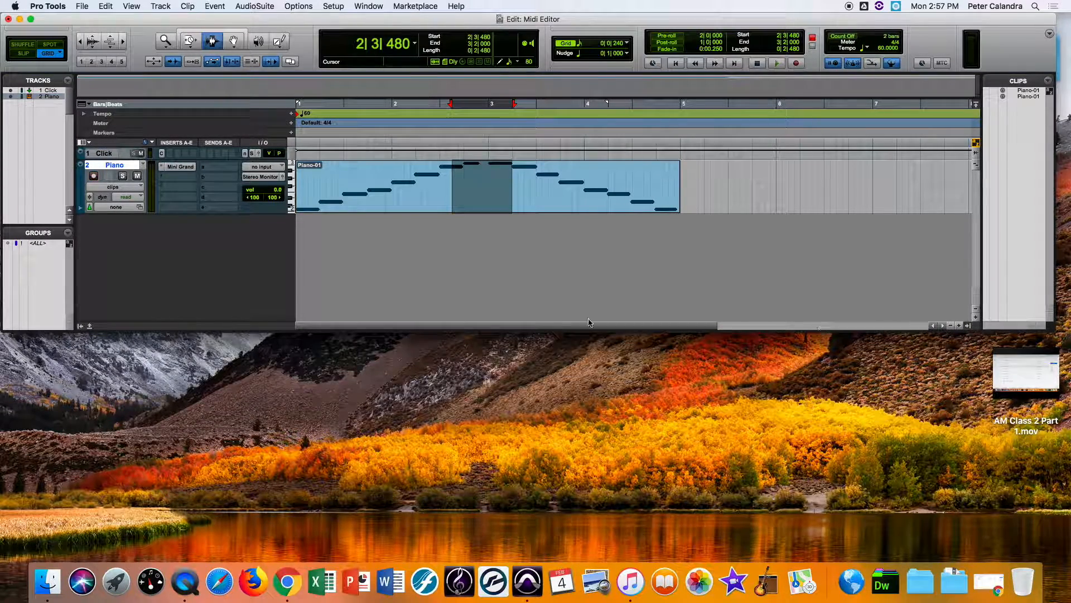
Step: Show the docked MIDI Editor beneath the tracks and resize the Edit window around both panes
{"action": "left_click", "coordinate": [89, 327]}
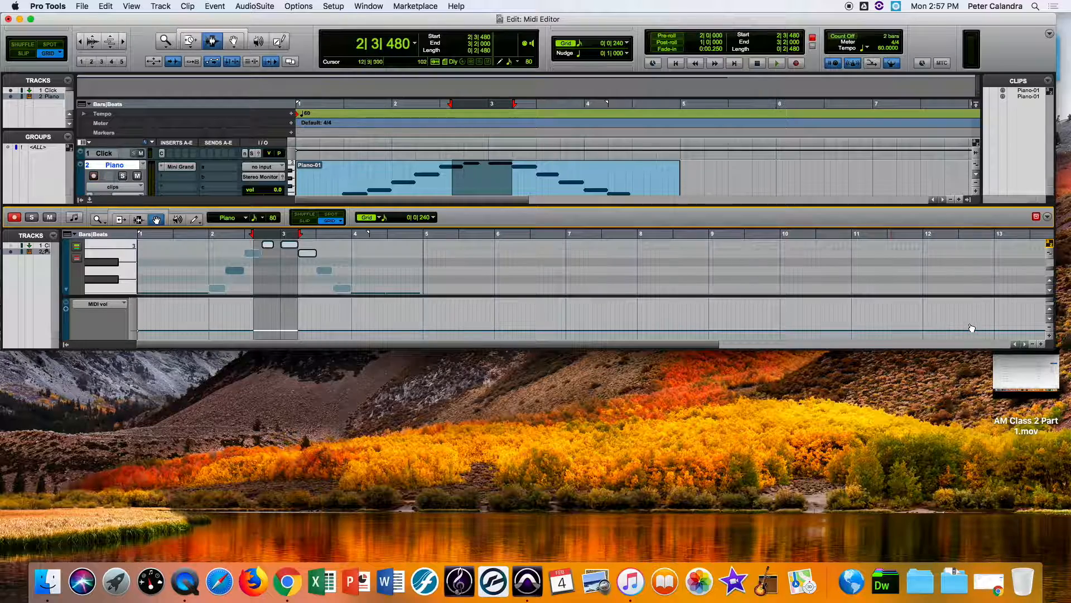
{"action": "left_click_drag", "start_coordinate": [1050, 344], "coordinate": [1058, 513]}
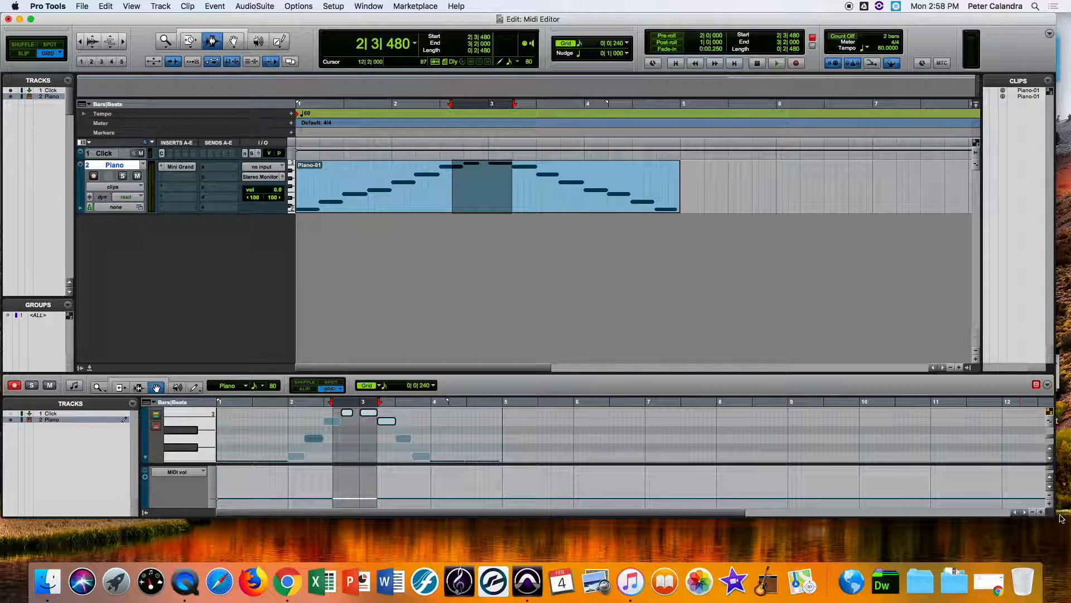
{"action": "left_click_drag", "start_coordinate": [1062, 518], "coordinate": [1011, 373]}
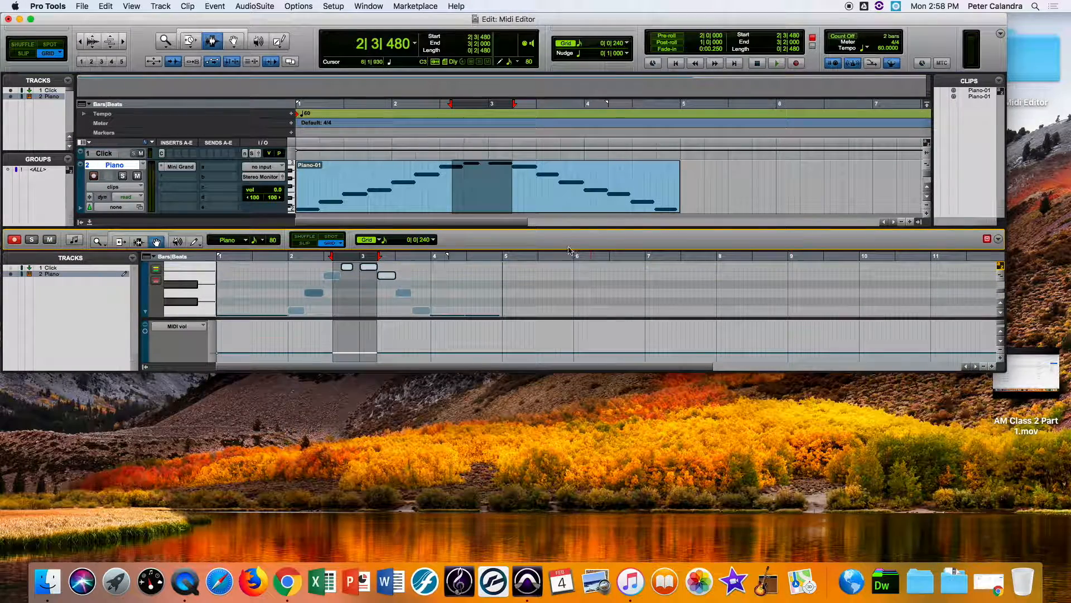
Step: Place the edit cursor at 4|4|000 and enlarge the docked MIDI Editor to show more of the piano notes
{"action": "left_click", "coordinate": [484, 256]}
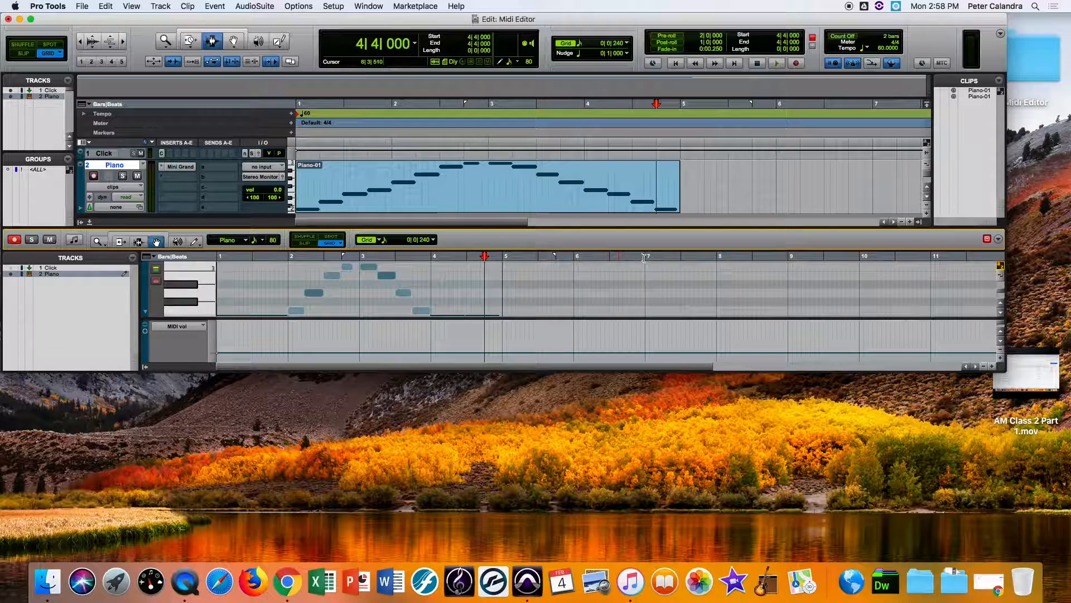
{"action": "left_click_drag", "start_coordinate": [1007, 388], "coordinate": [1006, 479]}
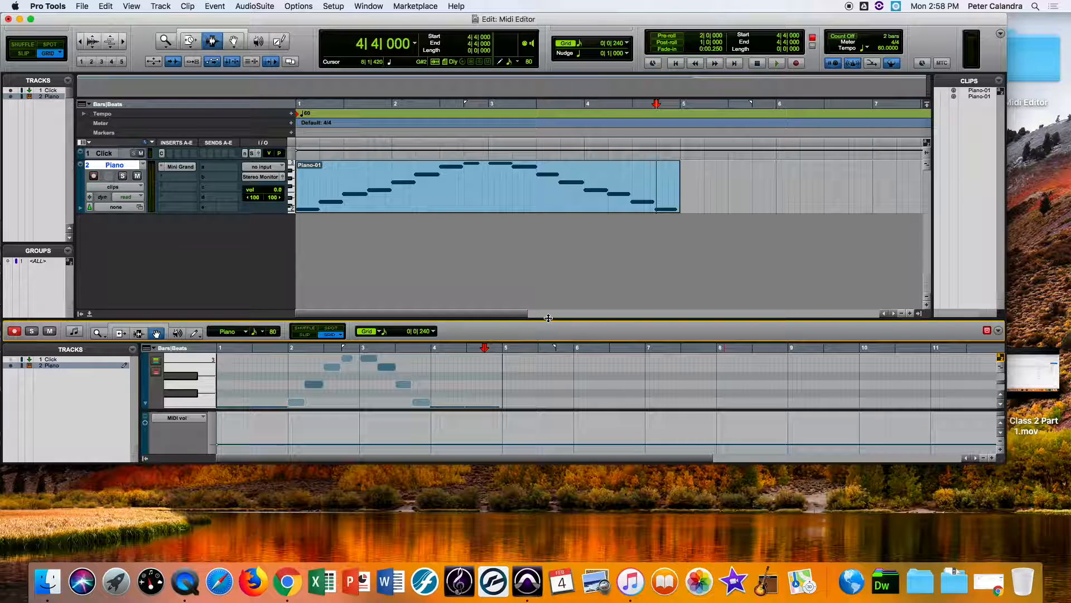
{"action": "left_click_drag", "start_coordinate": [548, 316], "coordinate": [577, 221]}
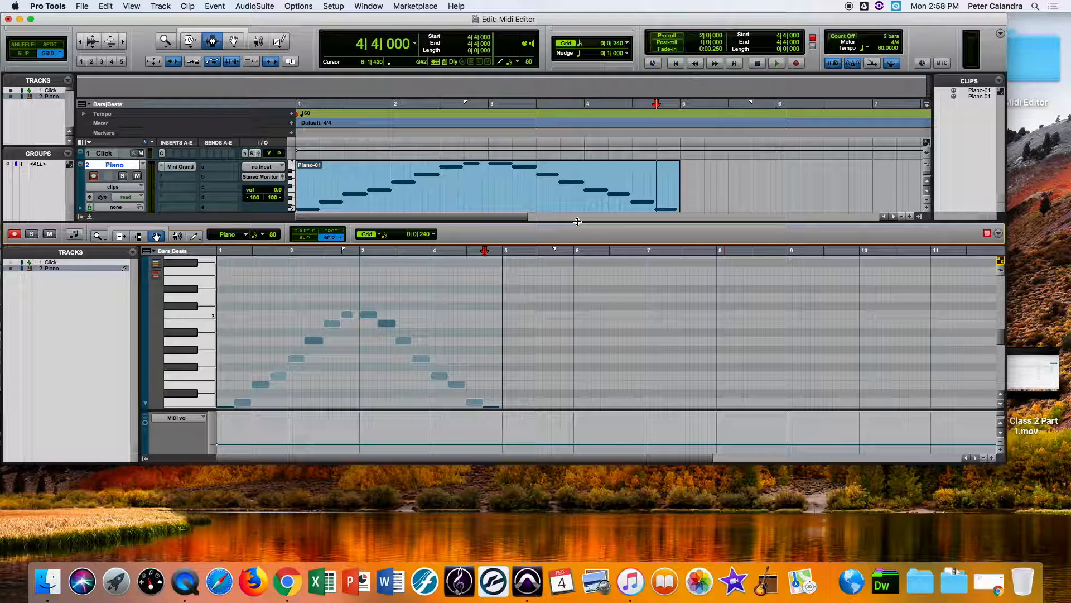
{"action": "left_click_drag", "start_coordinate": [578, 221], "coordinate": [567, 328]}
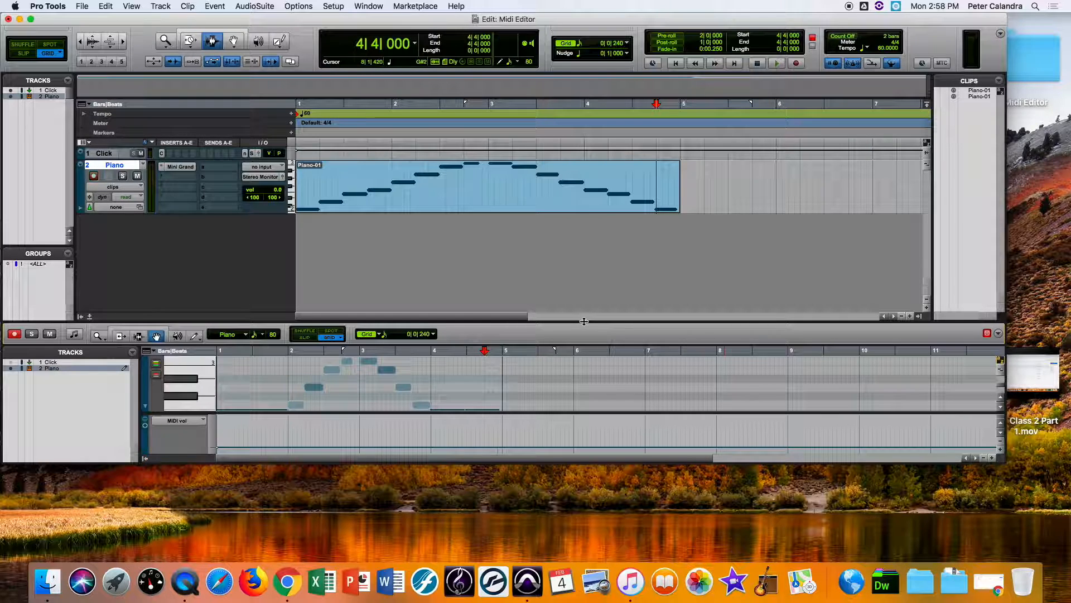
{"action": "left_click_drag", "start_coordinate": [584, 321], "coordinate": [594, 226]}
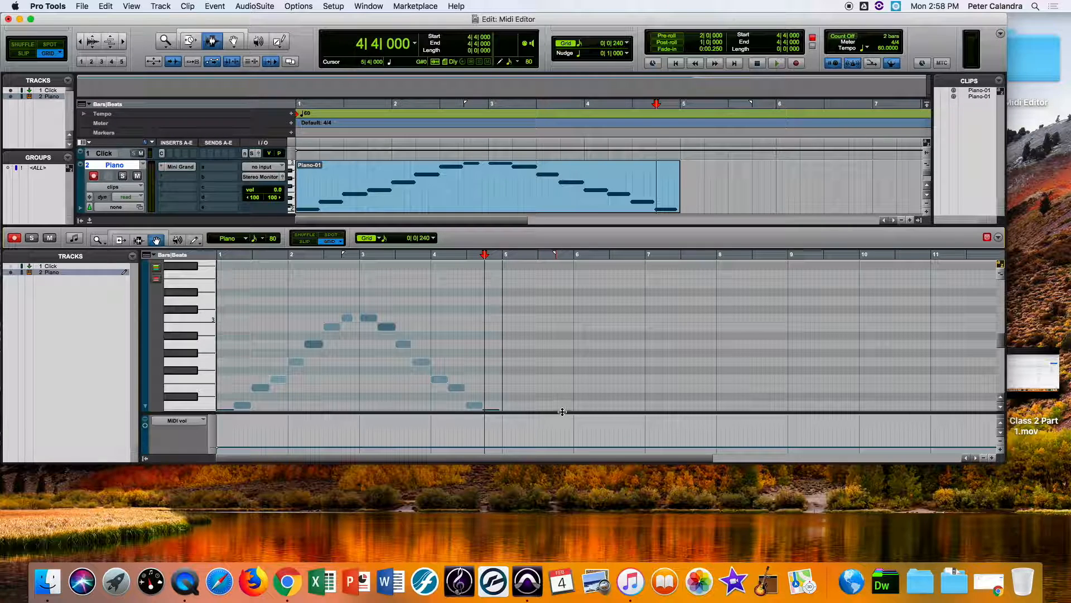
Step: Hide the MIDI vol controller lane below the notes in the docked MIDI Editor
{"action": "left_click_drag", "start_coordinate": [565, 408], "coordinate": [575, 387]}
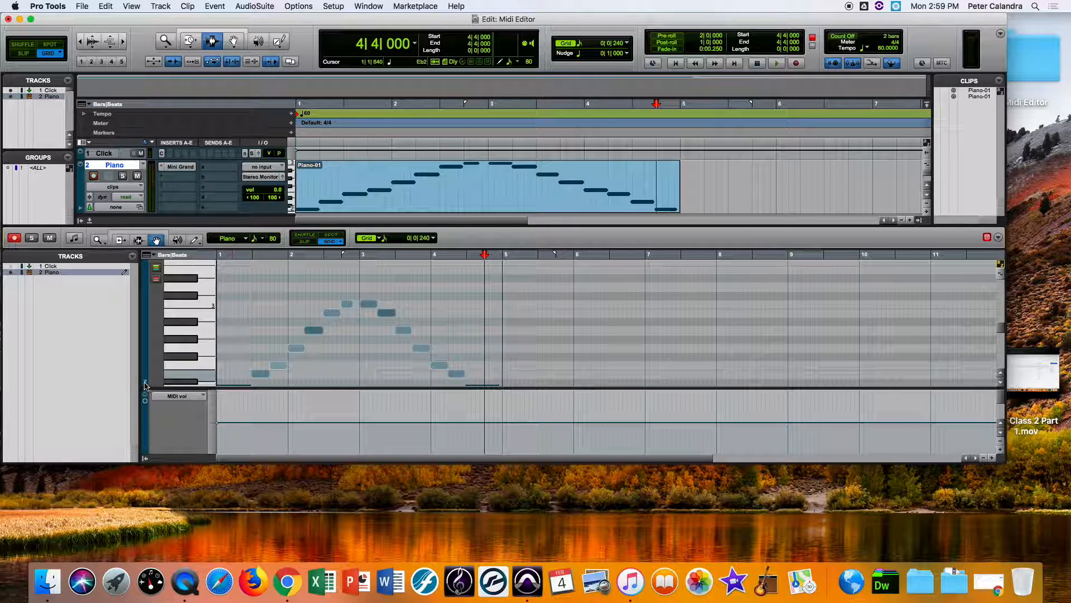
{"action": "left_click", "coordinate": [146, 385]}
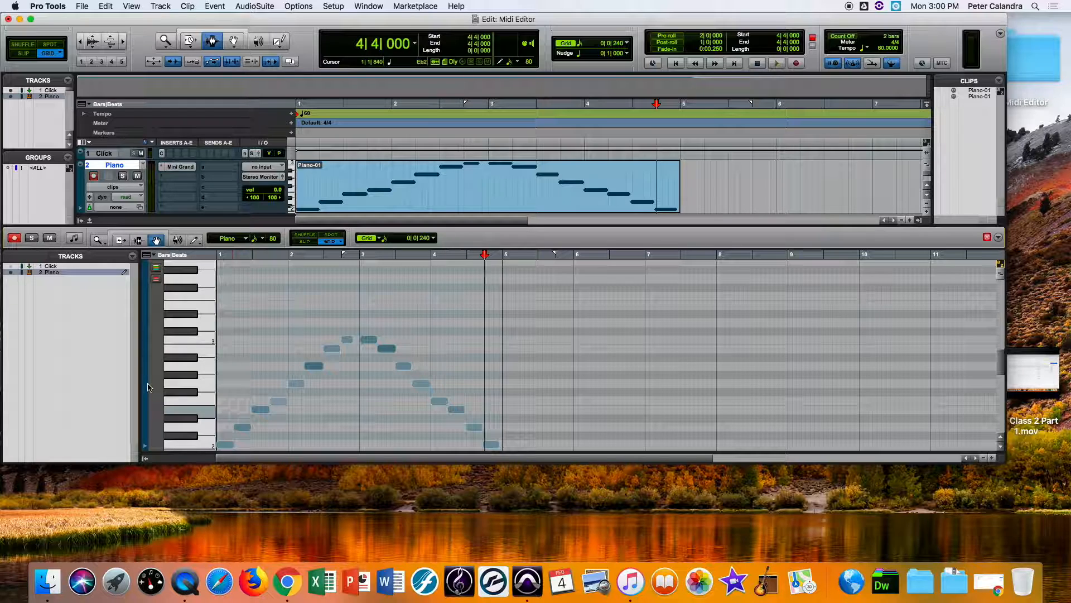
Step: Play briefly from 4|4|000 and stop, zooming the MIDI Editor in horizontally on the notes
{"action": "key", "text": "space"}
{"action": "key", "text": "t"}
{"action": "key", "text": "t"}
{"action": "key", "text": "space"}
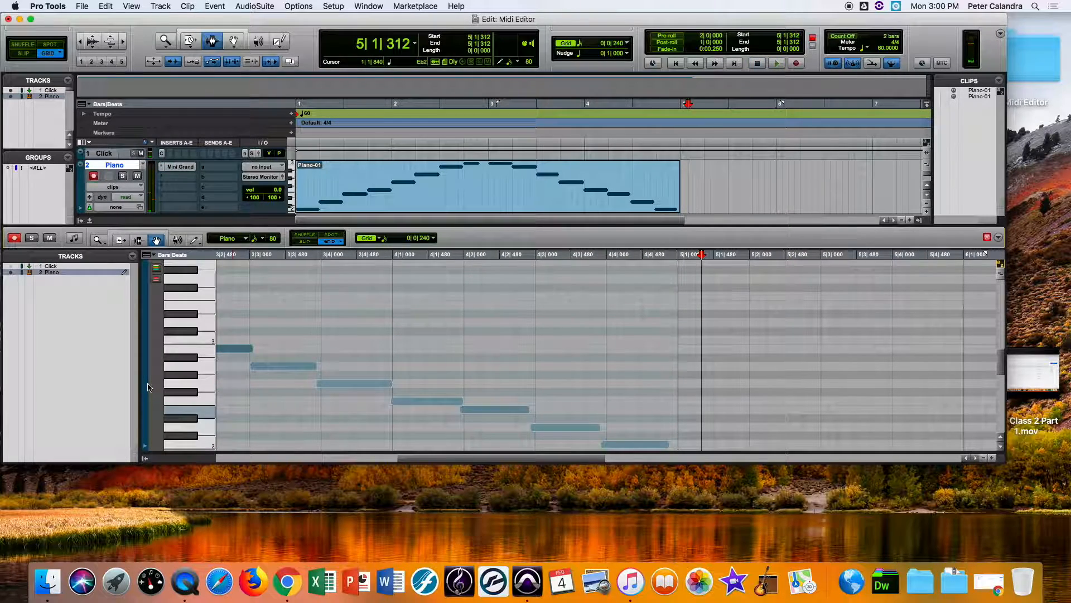
{"action": "key", "text": "t"}
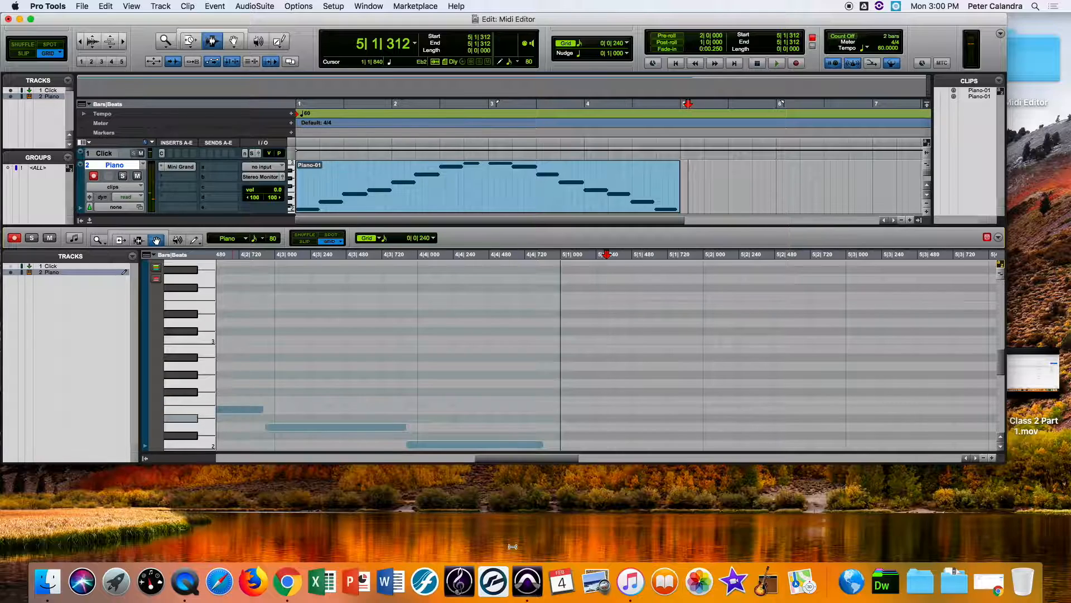
Step: Examine the zoomed-in piano notes against the beat lines in bars 1 to 3 of the MIDI Editor
{"action": "left_click", "coordinate": [520, 458]}
{"action": "left_click_drag", "start_coordinate": [520, 459], "coordinate": [274, 448]}
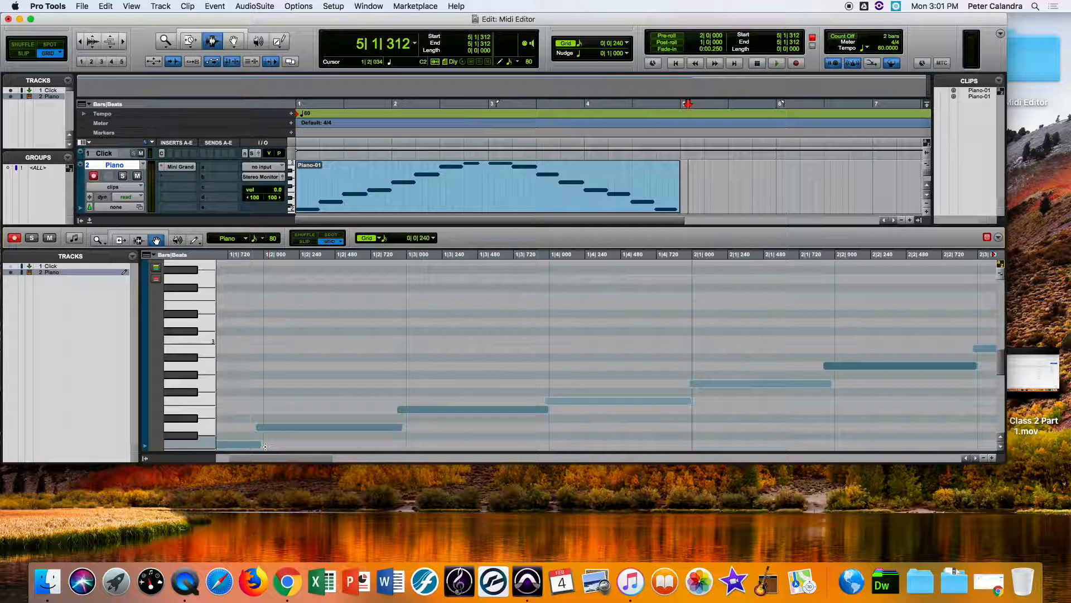
{"action": "scroll", "coordinate": [265, 447], "scroll_direction": "right", "scroll_amount": 2}
{"action": "scroll", "coordinate": [265, 446], "scroll_direction": "right", "scroll_amount": 10}
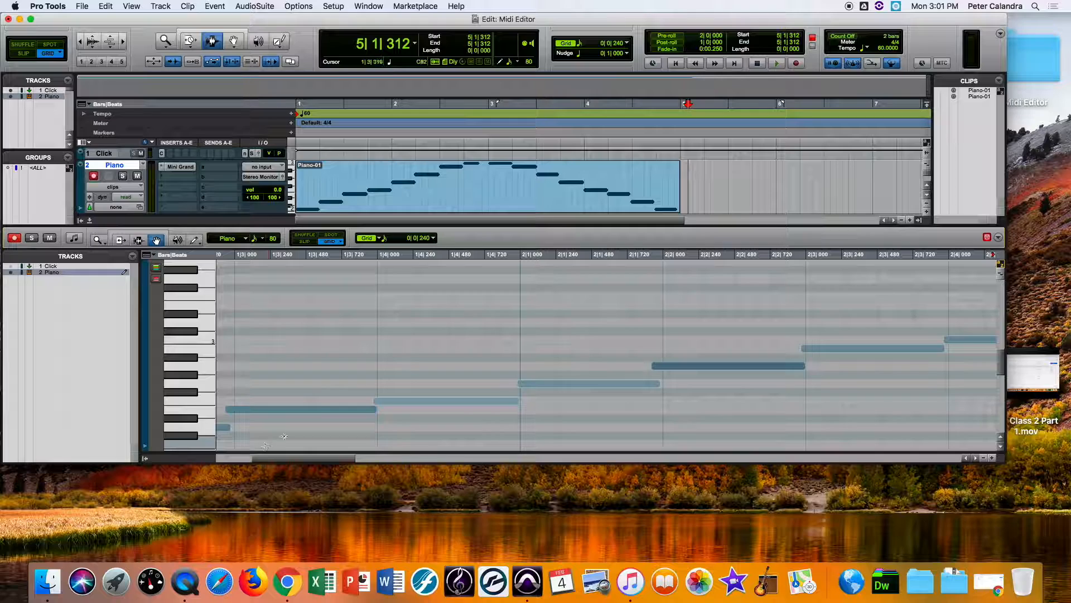
{"action": "scroll", "coordinate": [311, 344], "scroll_direction": "right", "scroll_amount": 15}
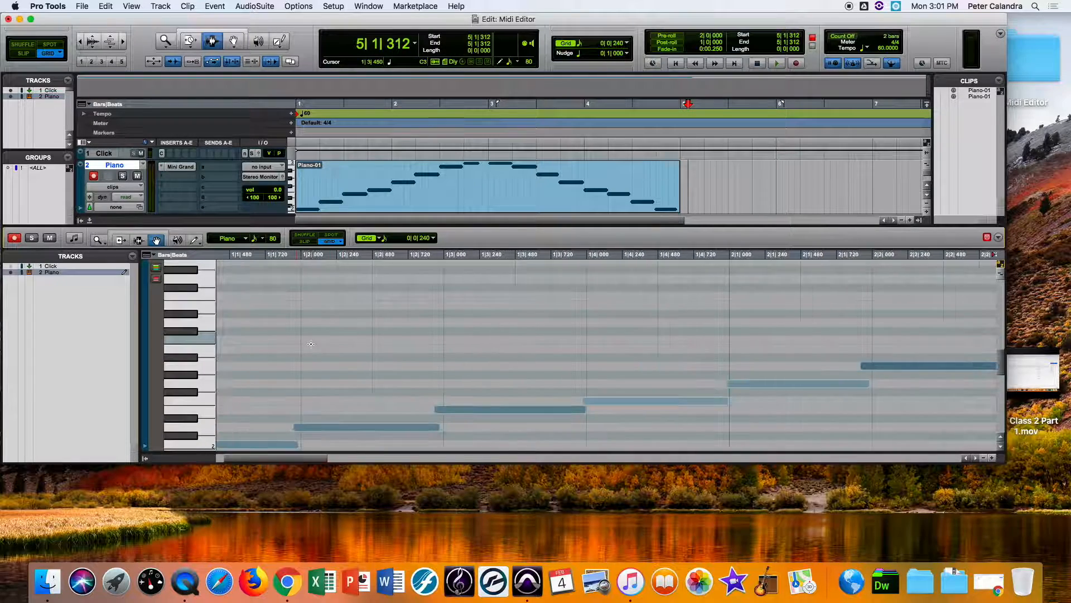
{"action": "scroll", "coordinate": [311, 344], "scroll_direction": "left", "scroll_amount": 4}
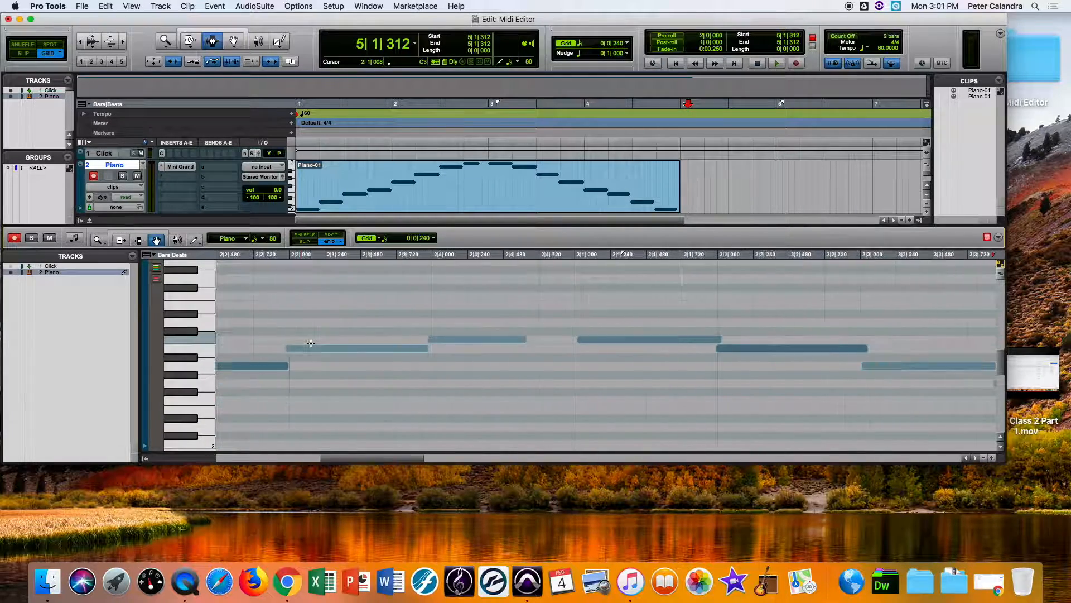
{"action": "scroll", "coordinate": [313, 346], "scroll_direction": "left", "scroll_amount": 20}
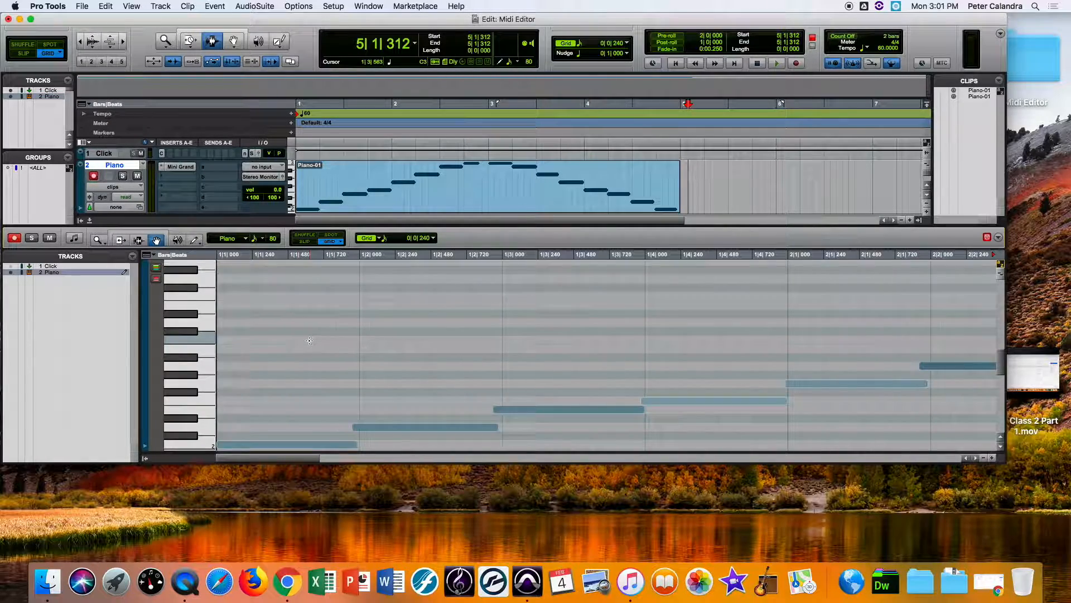
{"action": "scroll", "coordinate": [309, 341], "scroll_direction": "right", "scroll_amount": 20}
{"action": "left_click", "coordinate": [322, 458]}
{"action": "left_click_drag", "start_coordinate": [323, 459], "coordinate": [363, 459]}
{"action": "scroll", "coordinate": [297, 318], "scroll_direction": "left", "scroll_amount": 20}
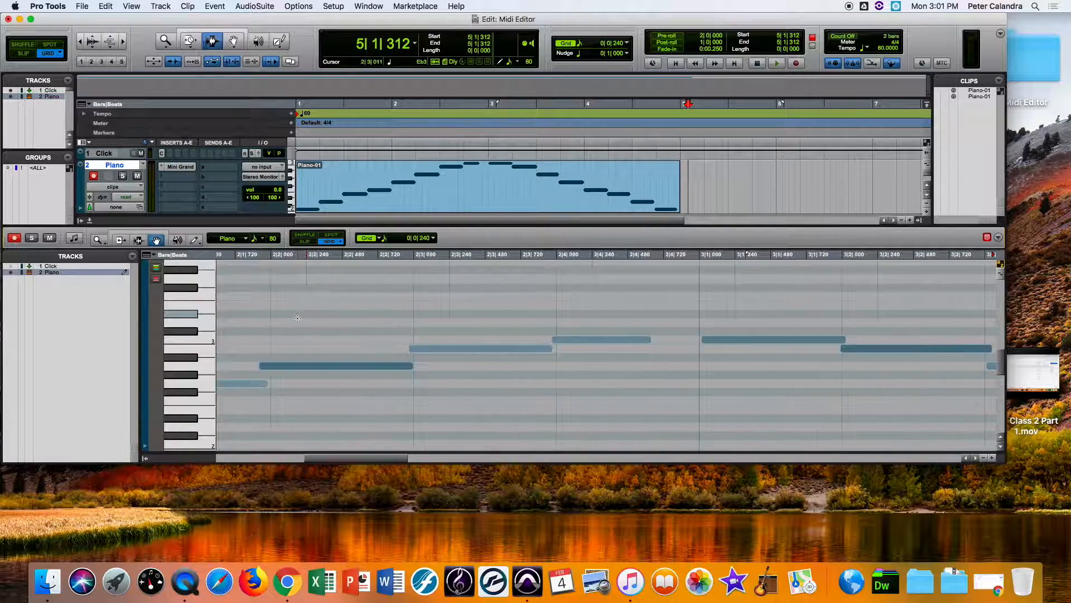
{"action": "scroll", "coordinate": [296, 317], "scroll_direction": "right", "scroll_amount": 10}
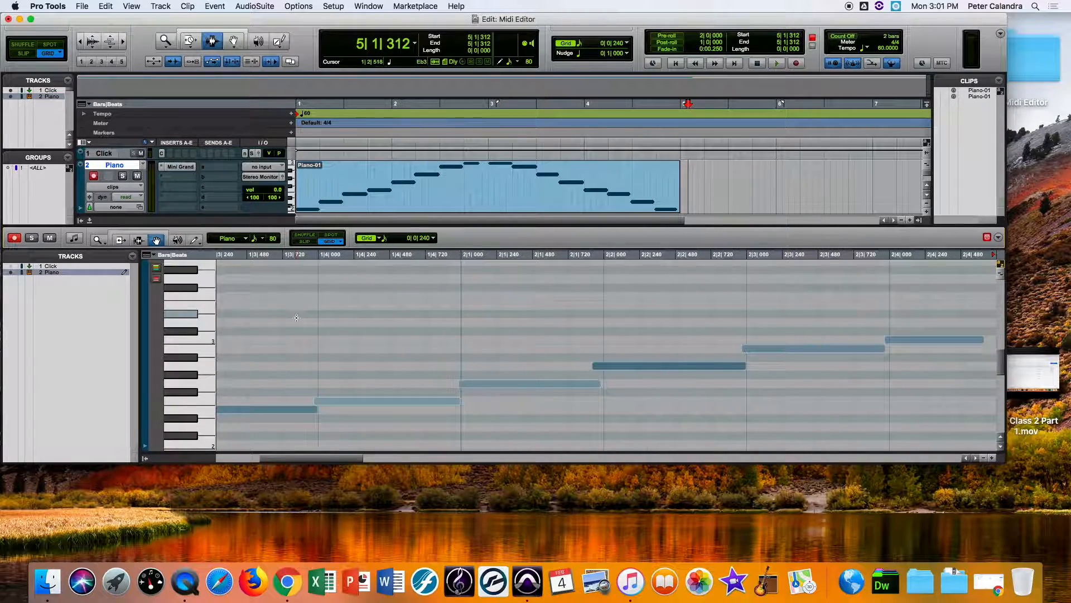
{"action": "scroll", "coordinate": [295, 318], "scroll_direction": "left", "scroll_amount": 10}
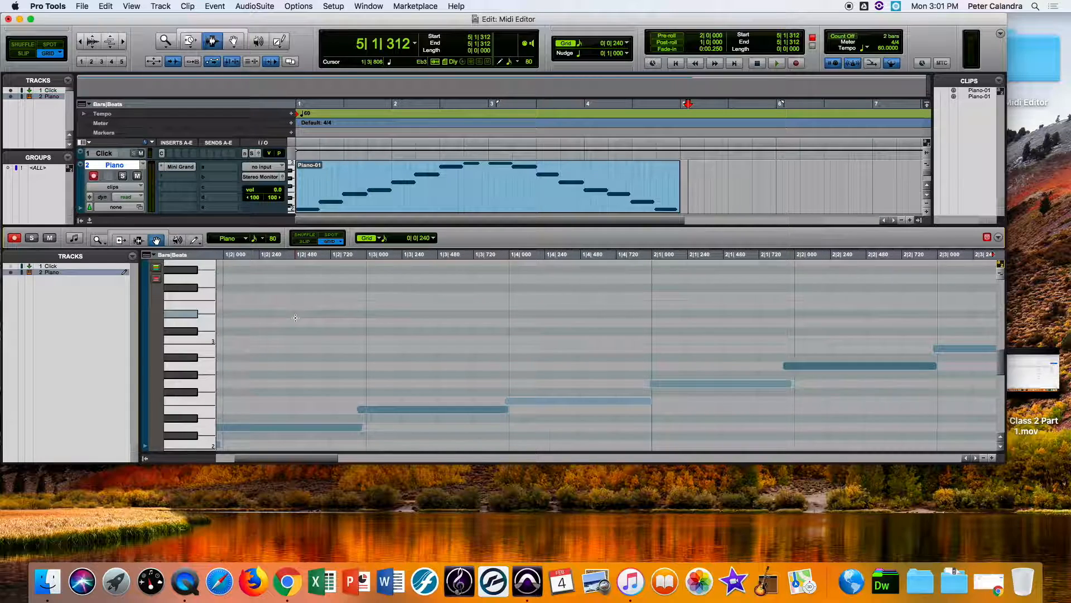
Step: Zoom the MIDI Editor out to the whole Piano clip and look through its timeline and keyboard range
{"action": "key", "text": "r"}
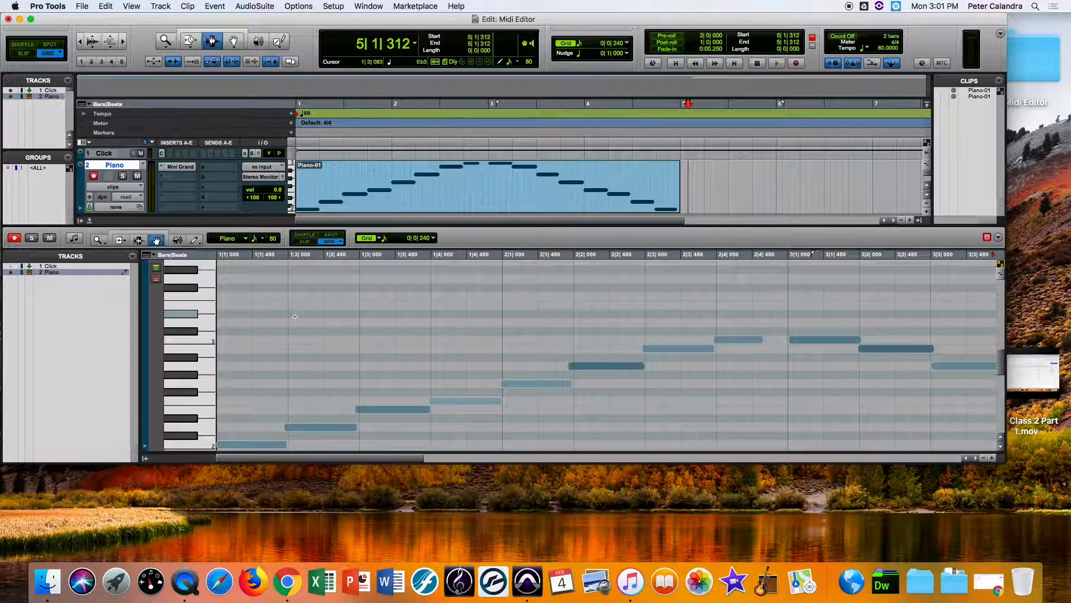
{"action": "key", "text": "r"}
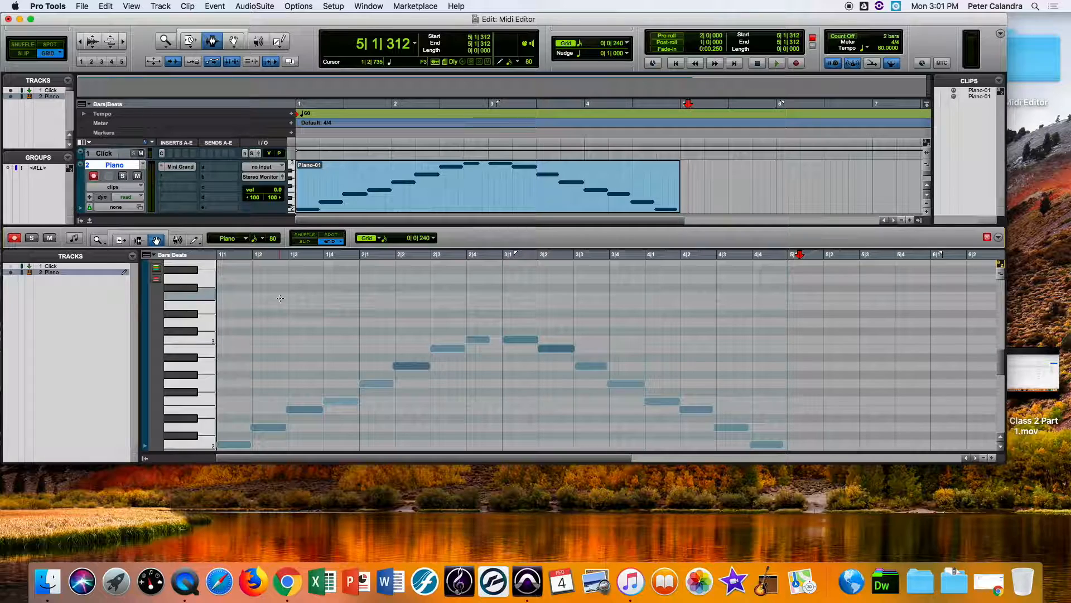
{"action": "scroll", "coordinate": [280, 298], "scroll_direction": "right", "scroll_amount": 5}
{"action": "scroll", "coordinate": [280, 298], "scroll_direction": "left", "scroll_amount": 4}
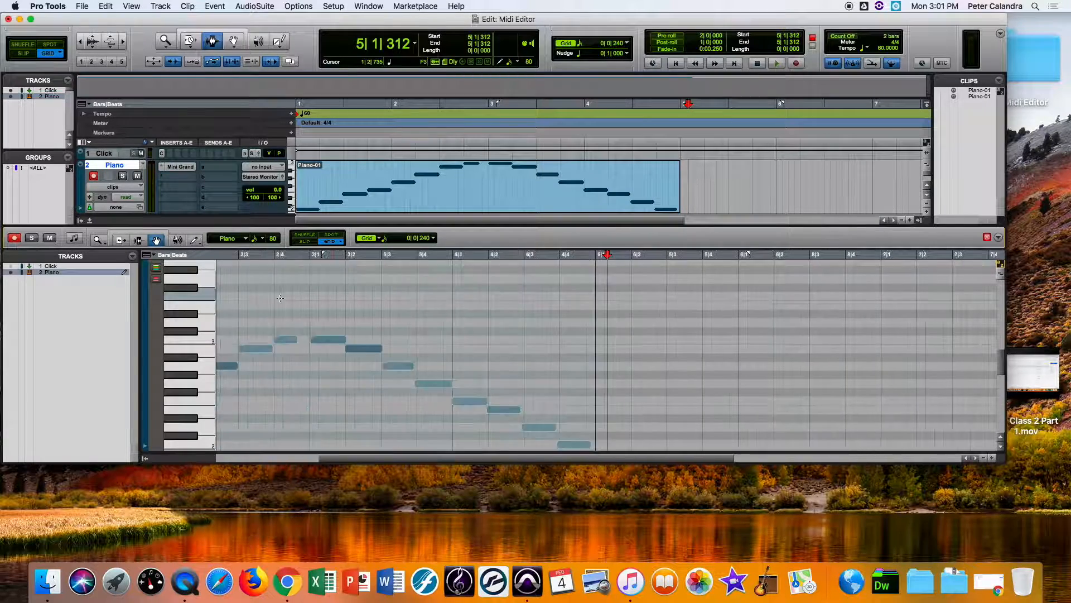
{"action": "scroll", "coordinate": [281, 298], "scroll_direction": "up", "scroll_amount": 5}
{"action": "scroll", "coordinate": [280, 298], "scroll_direction": "up", "scroll_amount": 4}
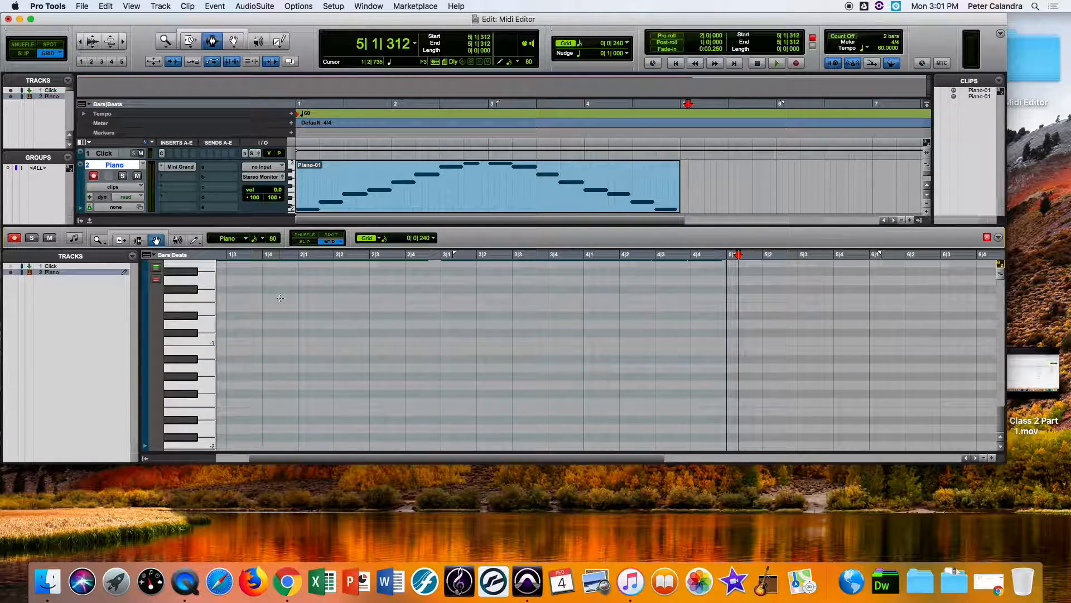
{"action": "scroll", "coordinate": [281, 298], "scroll_direction": "down", "scroll_amount": 6}
{"action": "scroll", "coordinate": [282, 298], "scroll_direction": "up", "scroll_amount": 6}
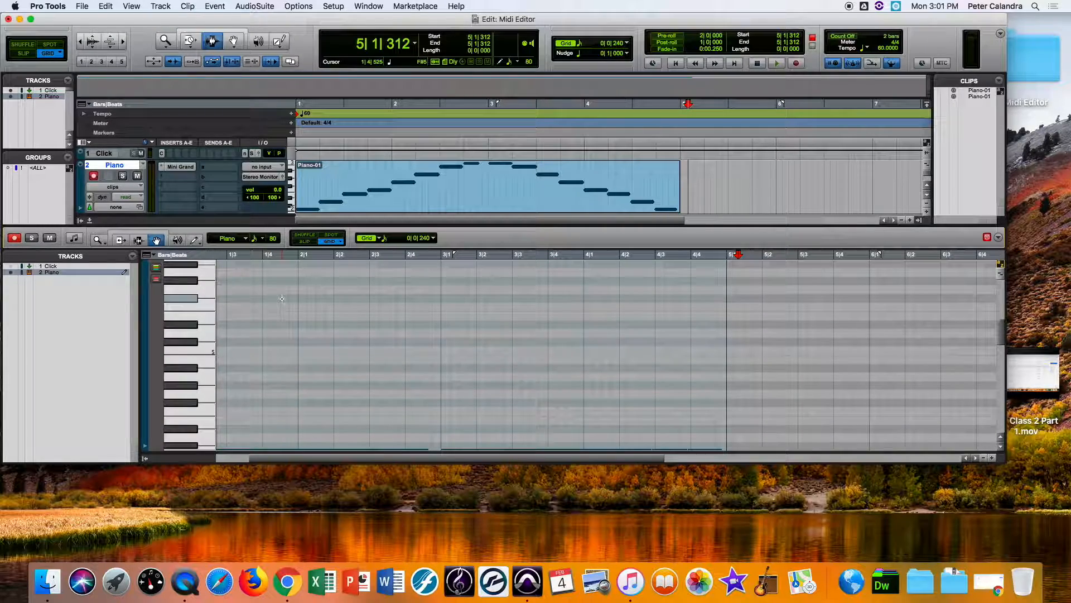
{"action": "scroll", "coordinate": [282, 299], "scroll_direction": "down", "scroll_amount": 3}
{"action": "scroll", "coordinate": [283, 300], "scroll_direction": "up", "scroll_amount": 5}
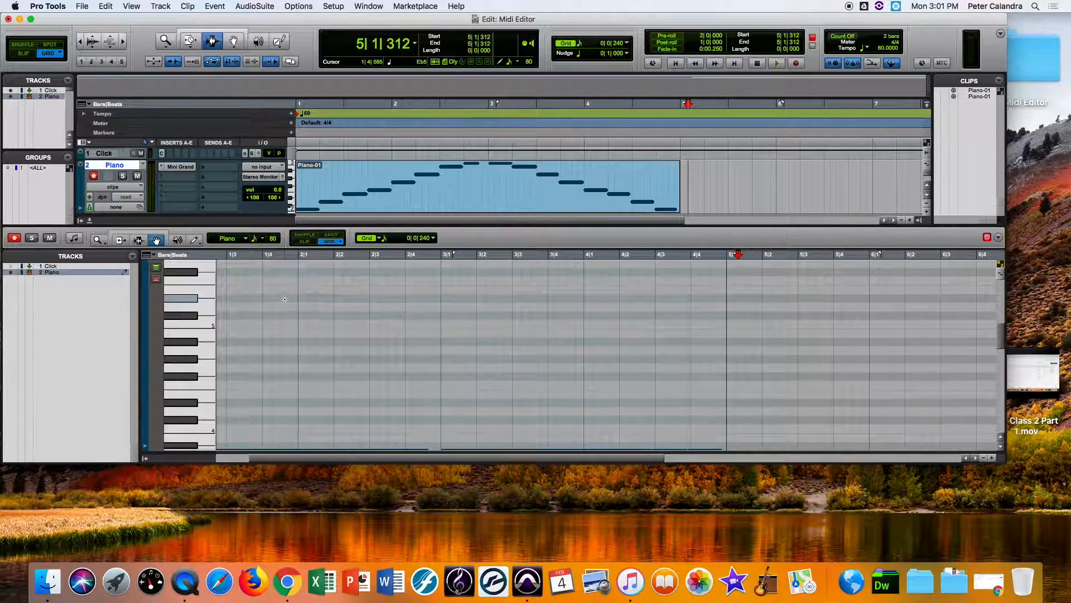
{"action": "scroll", "coordinate": [286, 300], "scroll_direction": "down", "scroll_amount": 20}
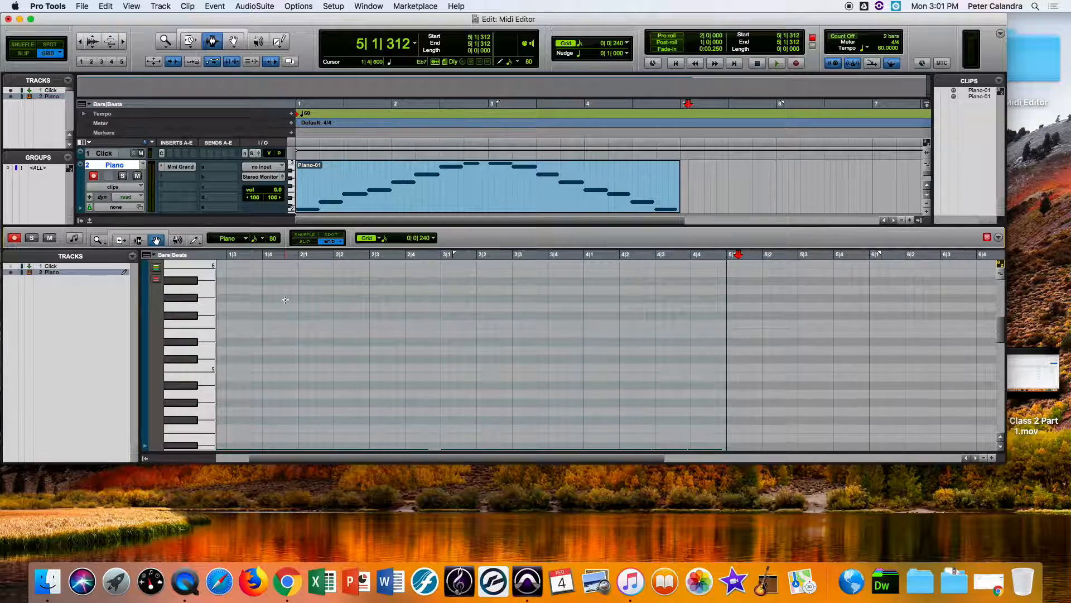
Step: Bring the Piano notes into view from bar 1 and zoom the MIDI Editor vertically out and back in
{"action": "scroll", "coordinate": [286, 301], "scroll_direction": "up", "scroll_amount": 9}
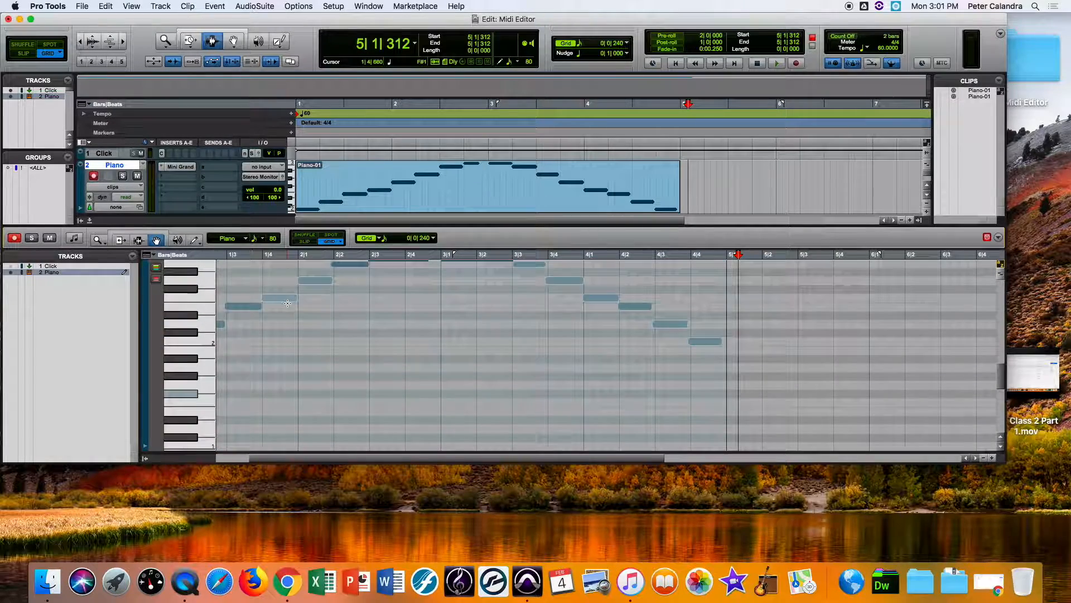
{"action": "scroll", "coordinate": [289, 303], "scroll_direction": "left", "scroll_amount": 3}
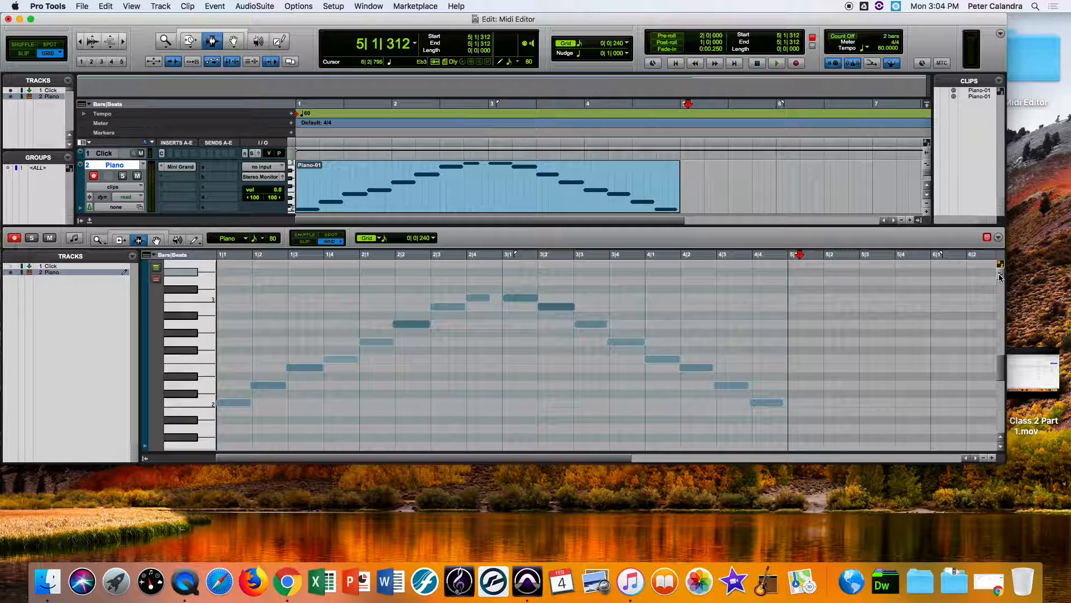
{"action": "left_click", "coordinate": [1000, 277]}
{"action": "left_click", "coordinate": [1000, 277]}
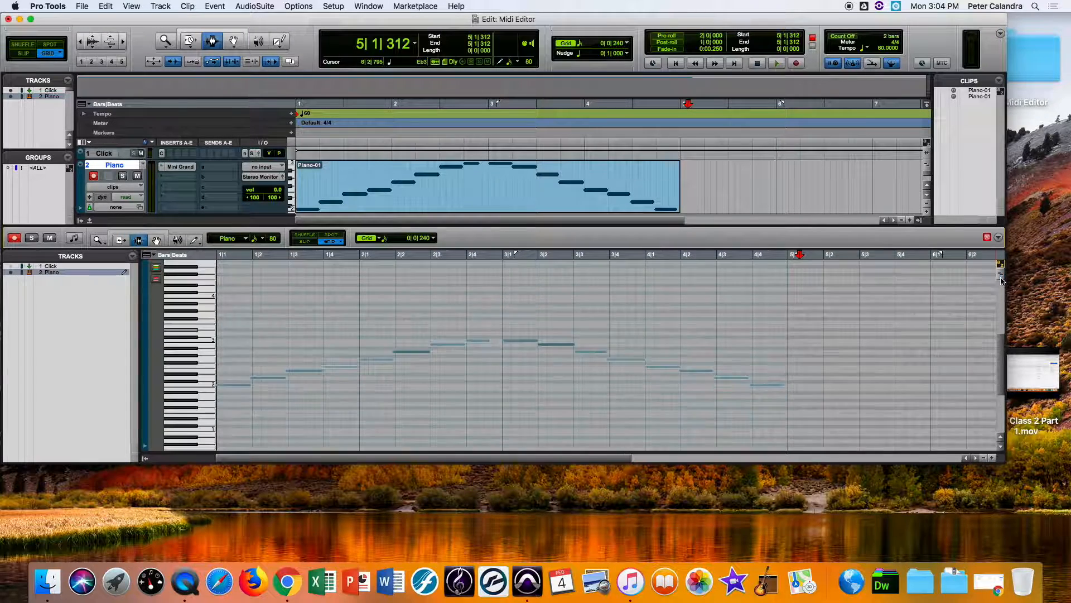
{"action": "left_click", "coordinate": [1002, 279]}
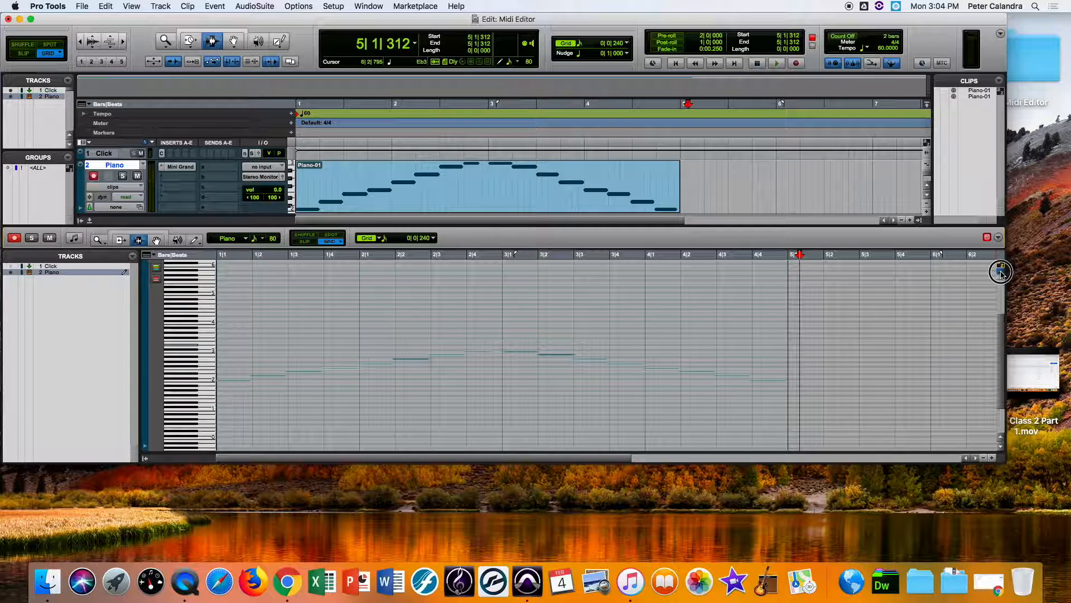
{"action": "left_click", "coordinate": [1001, 274]}
{"action": "left_click", "coordinate": [1002, 273]}
{"action": "left_click", "coordinate": [1001, 274]}
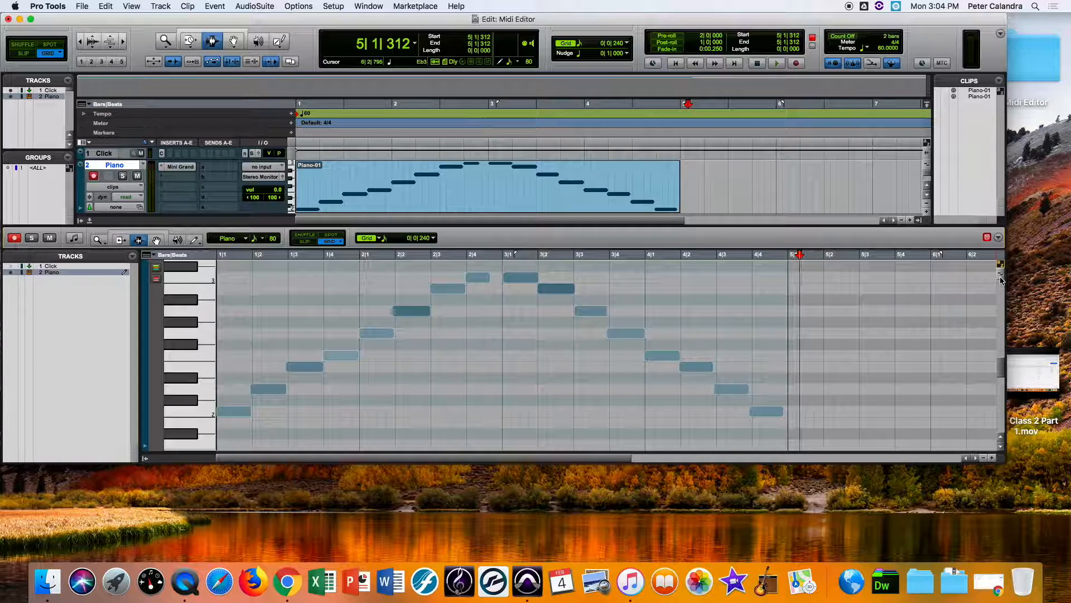
Step: Zoom the MIDI Editor horizontally in on the last notes of the Piano clip and out to bars 1 to 11
{"action": "key", "text": "t"}
{"action": "key", "text": "t"}
{"action": "key", "text": "r"}
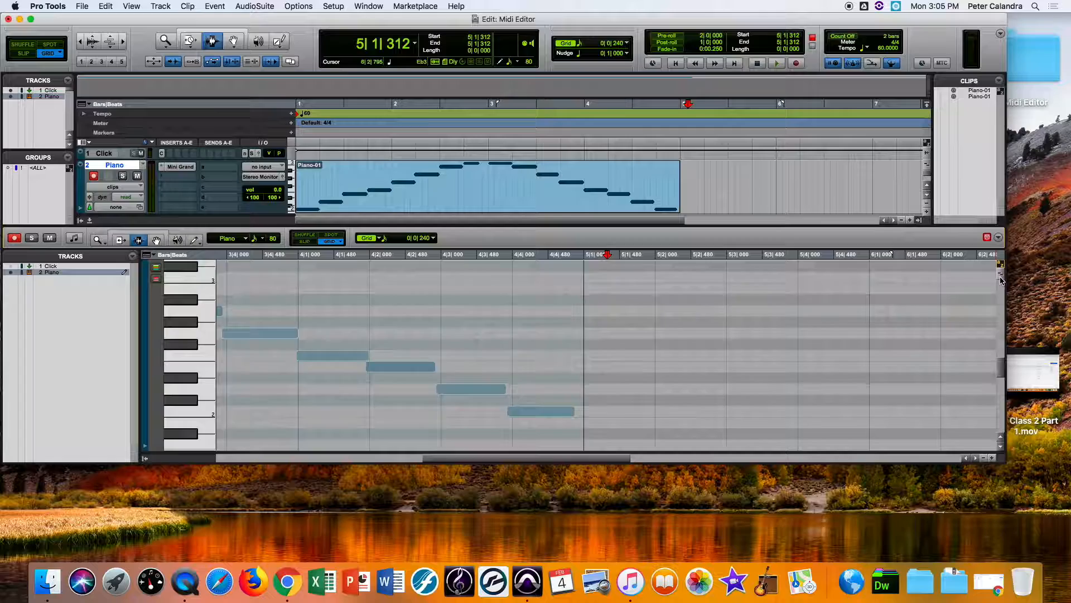
{"action": "key", "text": "r"}
{"action": "key", "text": "r"}
{"action": "key", "text": "t"}
{"action": "key", "text": "t"}
{"action": "key", "text": "r"}
{"action": "key", "text": "r"}
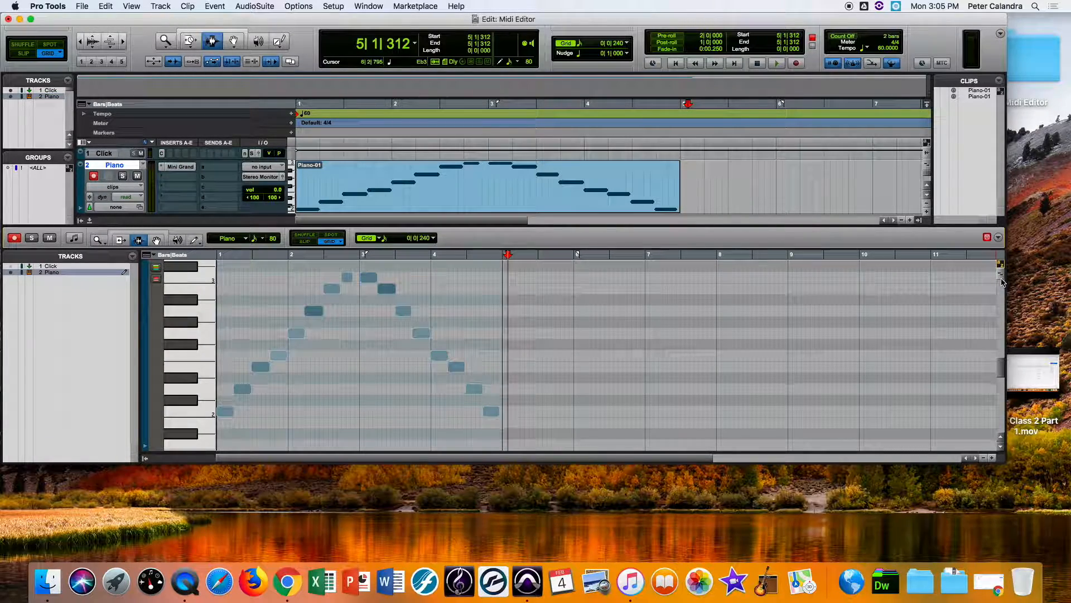
Step: Adjust the MIDI Editor's vertical zoom so the note rows from C2 to C3 are slightly lower in height
{"action": "left_click", "coordinate": [1003, 281]}
{"action": "left_click", "coordinate": [1003, 275]}
{"action": "left_click", "coordinate": [1002, 277]}
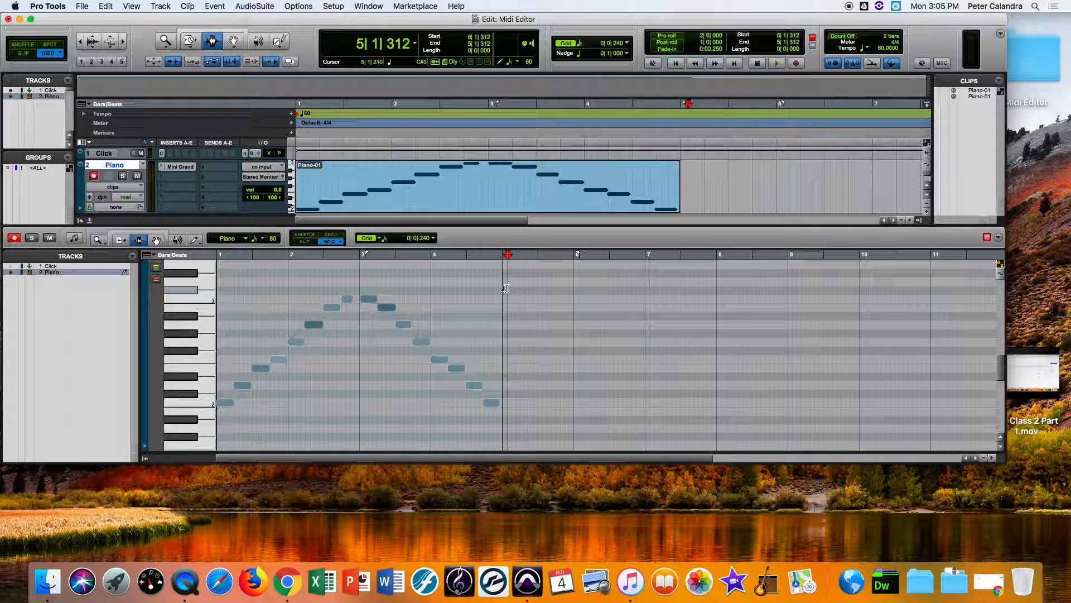
Step: Zoom the MIDI Editor's timeline in, out to about 22 bars, and back in to bars 1 to 6
{"action": "key", "text": "super+bracketright"}
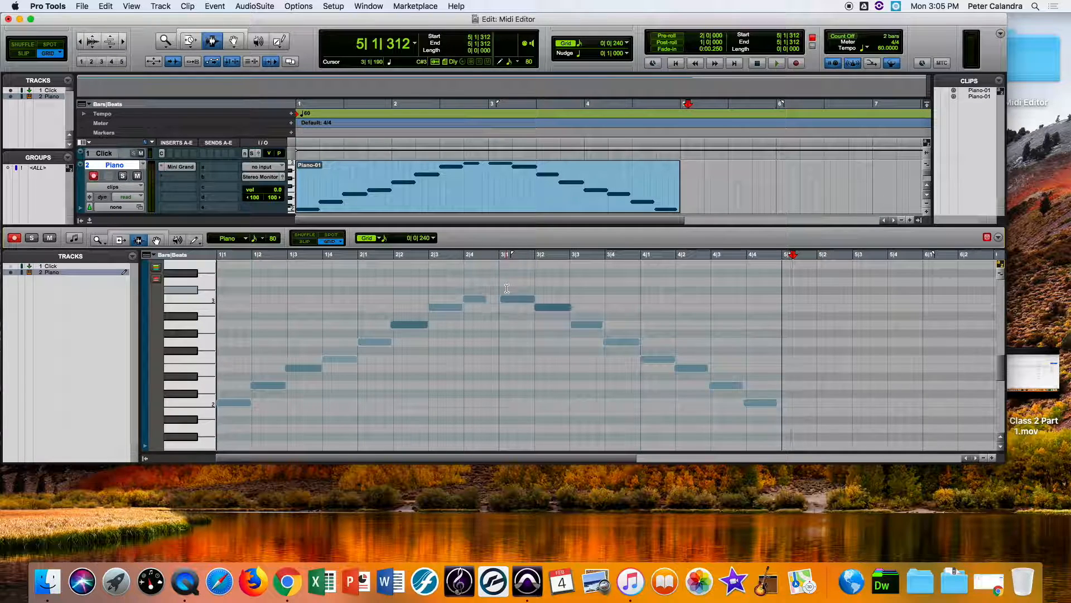
{"action": "mouse_move", "coordinate": [1049, 358]}
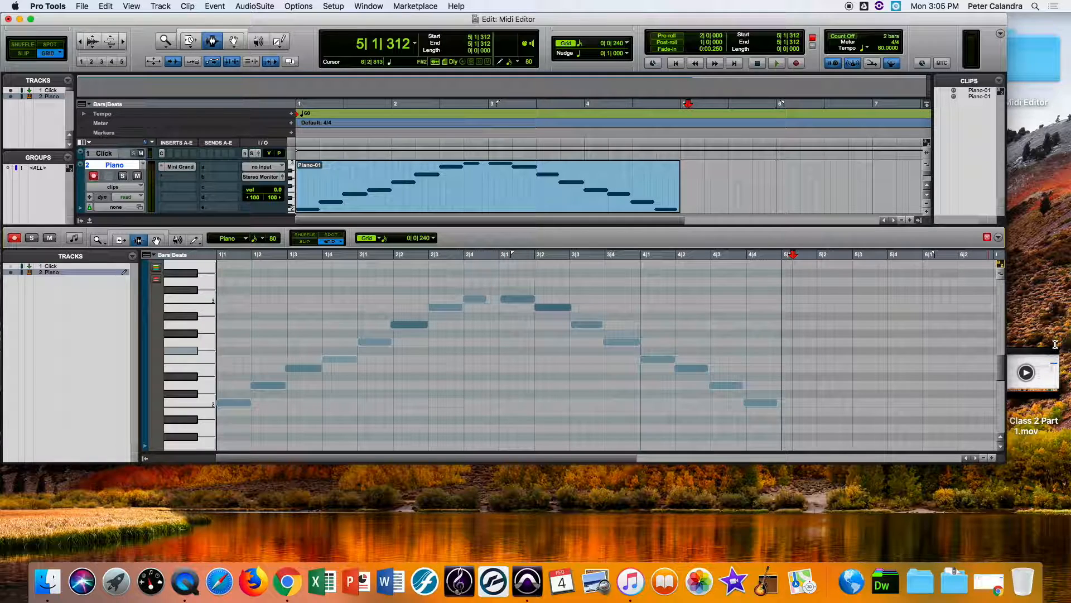
{"action": "key", "text": "r"}
{"action": "key", "text": "r"}
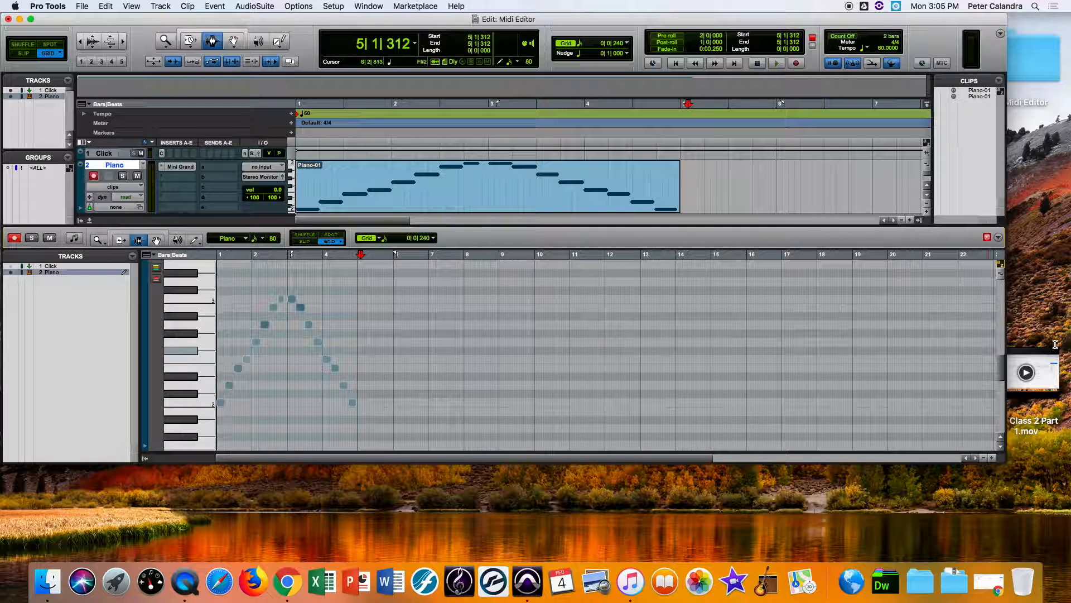
{"action": "key", "text": "t"}
{"action": "key", "text": "t"}
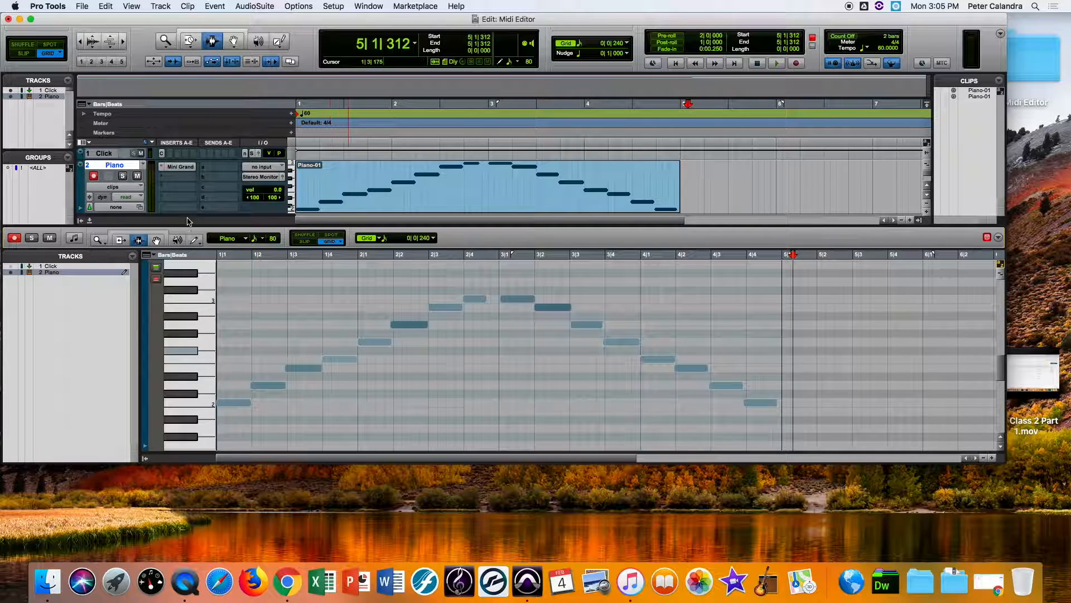
Step: Hide the docked MIDI Editor and zoom the Edit window's timeline repeatedly in to the clip's end and back out to the whole clip
{"action": "left_click", "coordinate": [90, 221]}
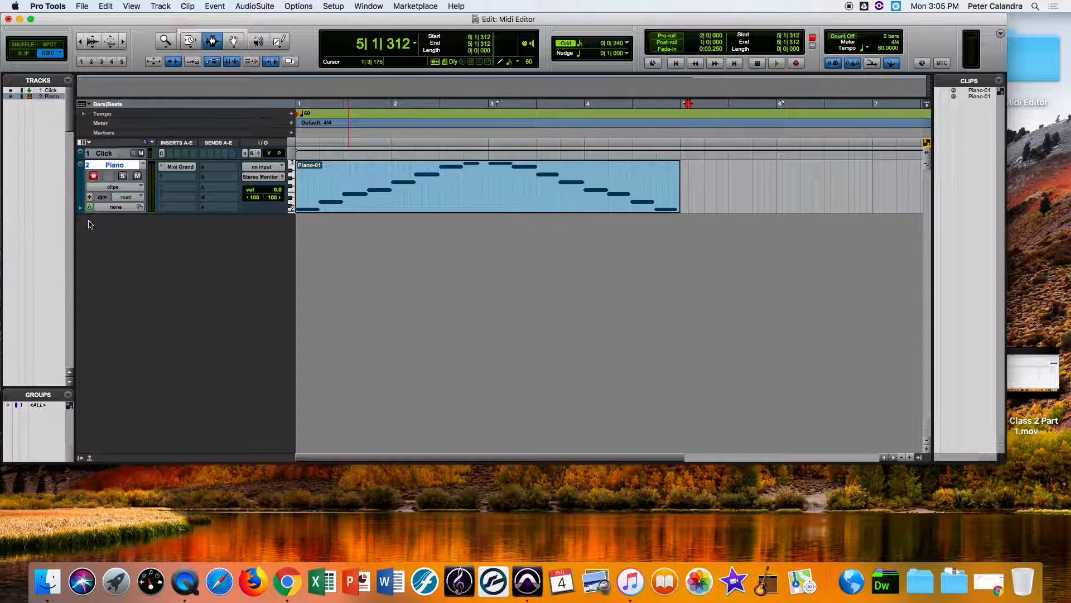
{"action": "key", "text": "super+bracketright"}
{"action": "key", "text": "super+bracketright"}
{"action": "key", "text": "super+bracketright"}
{"action": "key", "text": "super+bracketright"}
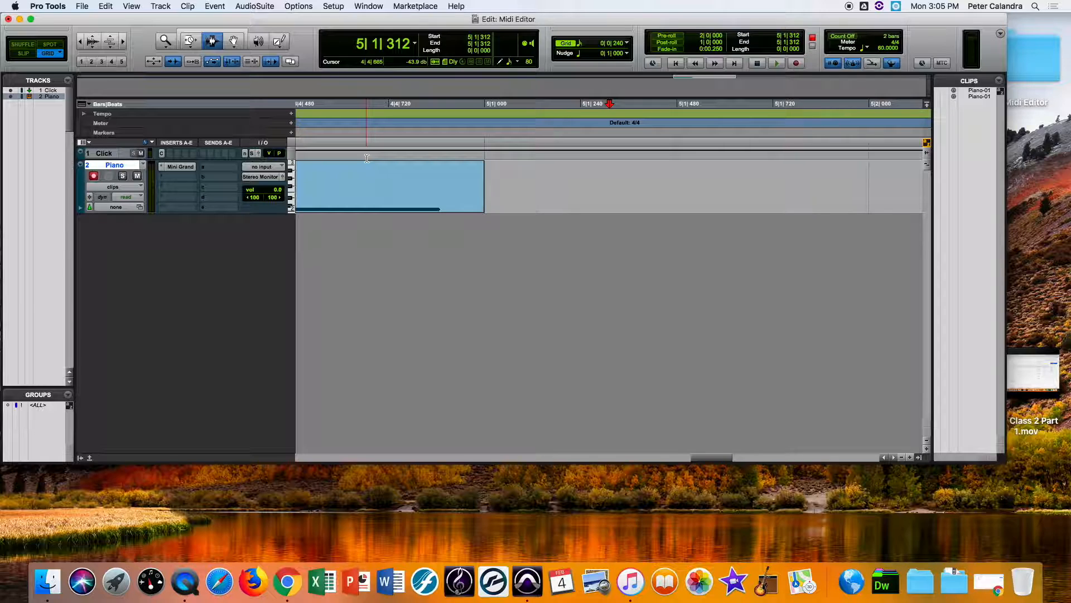
{"action": "key", "text": "super+bracketleft"}
{"action": "key", "text": "super+bracketleft"}
{"action": "key", "text": "super+bracketleft"}
{"action": "key", "text": "super+bracketleft"}
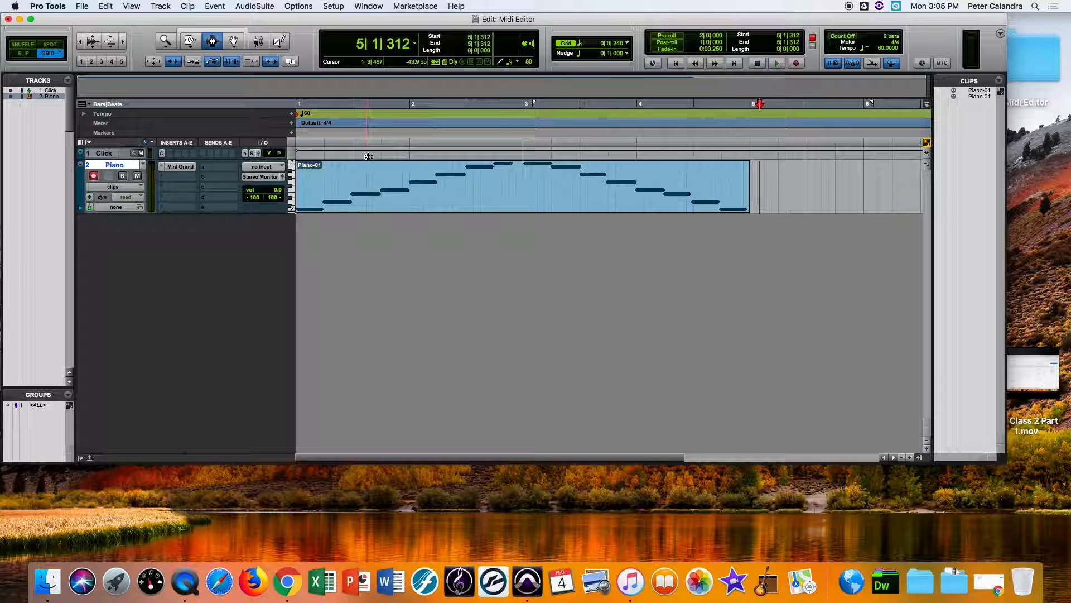
{"action": "key", "text": "super+bracketright"}
{"action": "key", "text": "super+bracketright"}
{"action": "key", "text": "super+bracketright"}
{"action": "key", "text": "super+bracketright"}
{"action": "key", "text": "super+bracketright"}
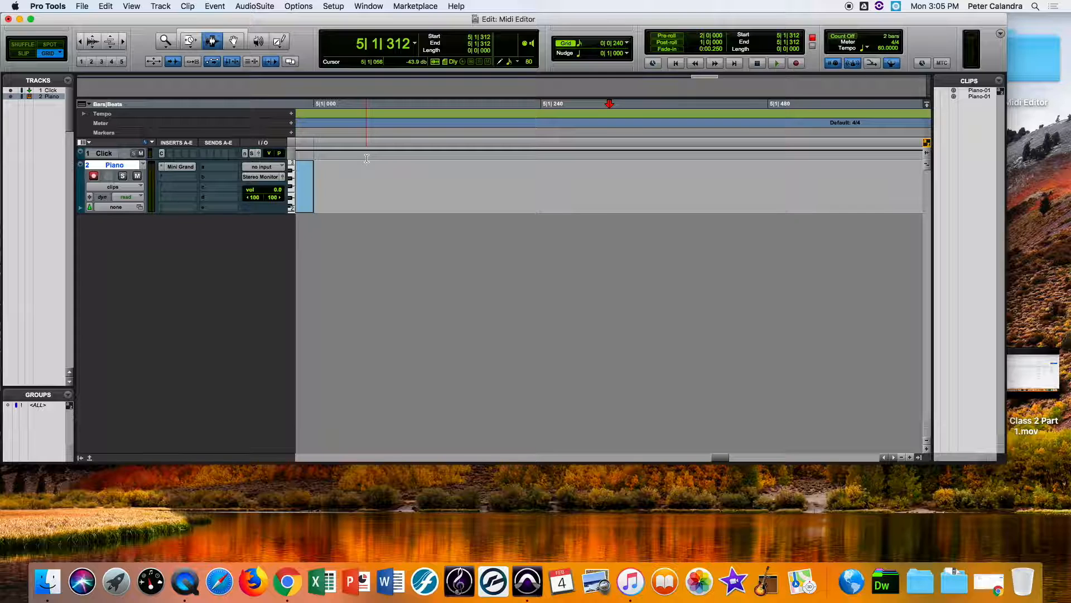
{"action": "key", "text": "super+bracketleft"}
{"action": "key", "text": "super+bracketleft"}
{"action": "key", "text": "super+bracketleft"}
{"action": "key", "text": "super+bracketleft"}
{"action": "key", "text": "super+bracketleft"}
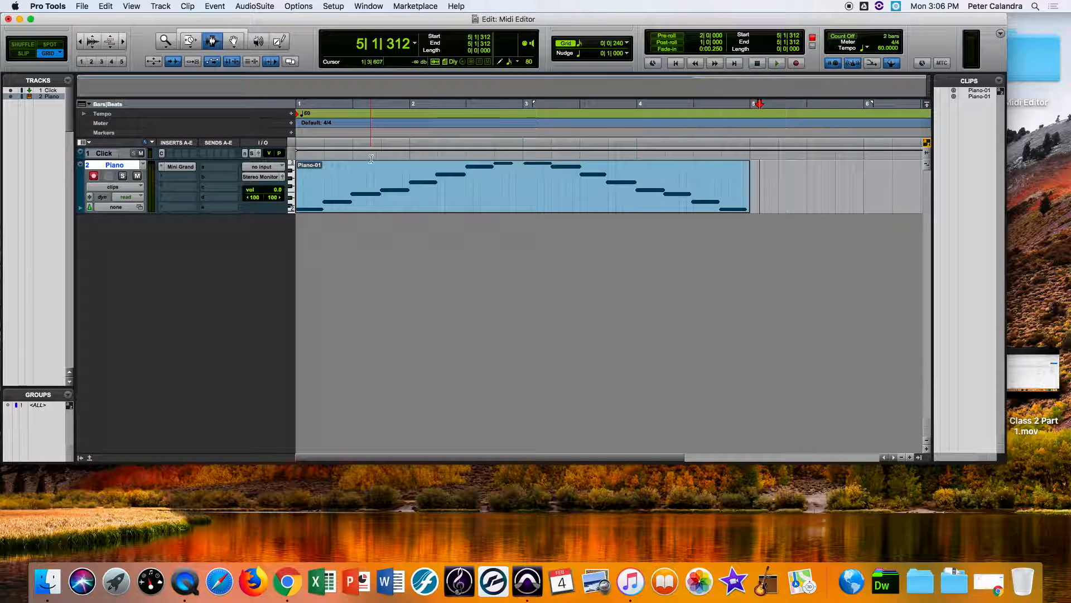
Step: Show the docked MIDI Editor below the Edit window's tracks again
{"action": "left_click", "coordinate": [89, 459]}
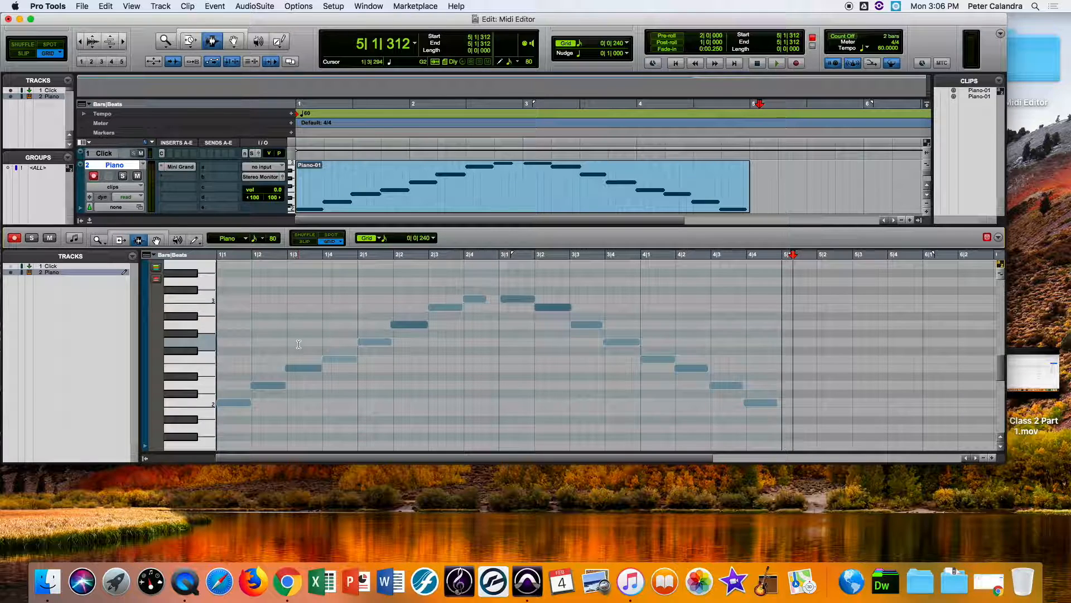
{"action": "scroll", "coordinate": [353, 186], "scroll_direction": "right", "scroll_amount": 3}
{"action": "scroll", "coordinate": [352, 186], "scroll_direction": "left", "scroll_amount": 3}
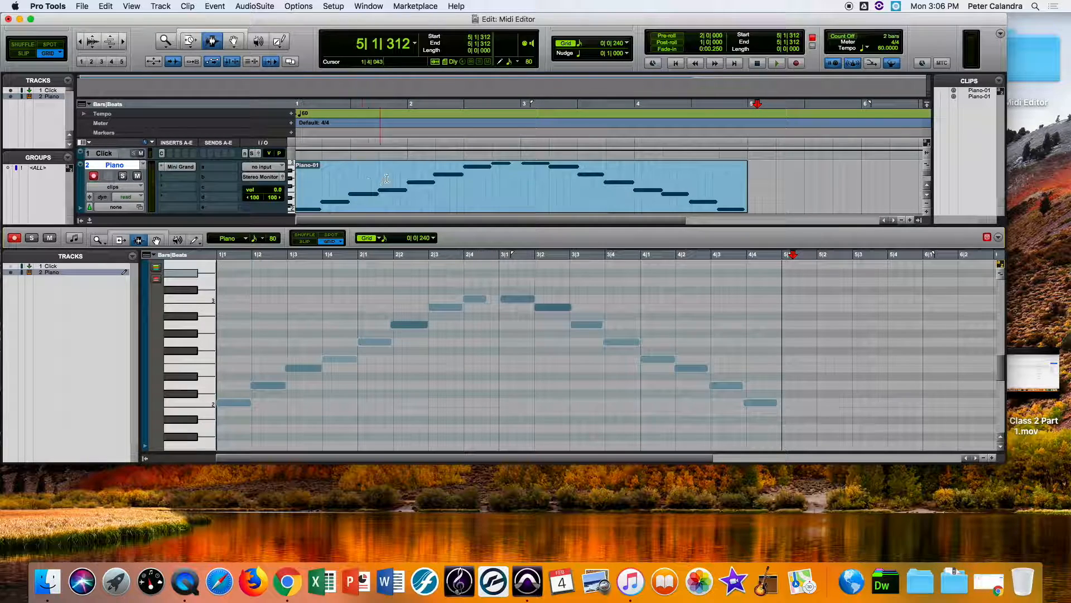
Step: Look along the Piano clip separately in the Edit window's timeline and in the MIDI Editor, ending at bar 1
{"action": "scroll", "coordinate": [356, 174], "scroll_direction": "right", "scroll_amount": 5}
{"action": "scroll", "coordinate": [356, 174], "scroll_direction": "left", "scroll_amount": 5}
{"action": "scroll", "coordinate": [357, 175], "scroll_direction": "right", "scroll_amount": 3}
{"action": "scroll", "coordinate": [356, 175], "scroll_direction": "left", "scroll_amount": 3}
{"action": "scroll", "coordinate": [356, 175], "scroll_direction": "down", "scroll_amount": 3}
{"action": "scroll", "coordinate": [356, 175], "scroll_direction": "up", "scroll_amount": 3}
{"action": "scroll", "coordinate": [356, 175], "scroll_direction": "down", "scroll_amount": 3}
{"action": "scroll", "coordinate": [356, 176], "scroll_direction": "up", "scroll_amount": 3}
{"action": "scroll", "coordinate": [356, 176], "scroll_direction": "down", "scroll_amount": 3}
{"action": "scroll", "coordinate": [356, 175], "scroll_direction": "up", "scroll_amount": 3}
{"action": "scroll", "coordinate": [356, 176], "scroll_direction": "down", "scroll_amount": 3}
{"action": "scroll", "coordinate": [356, 175], "scroll_direction": "up", "scroll_amount": 3}
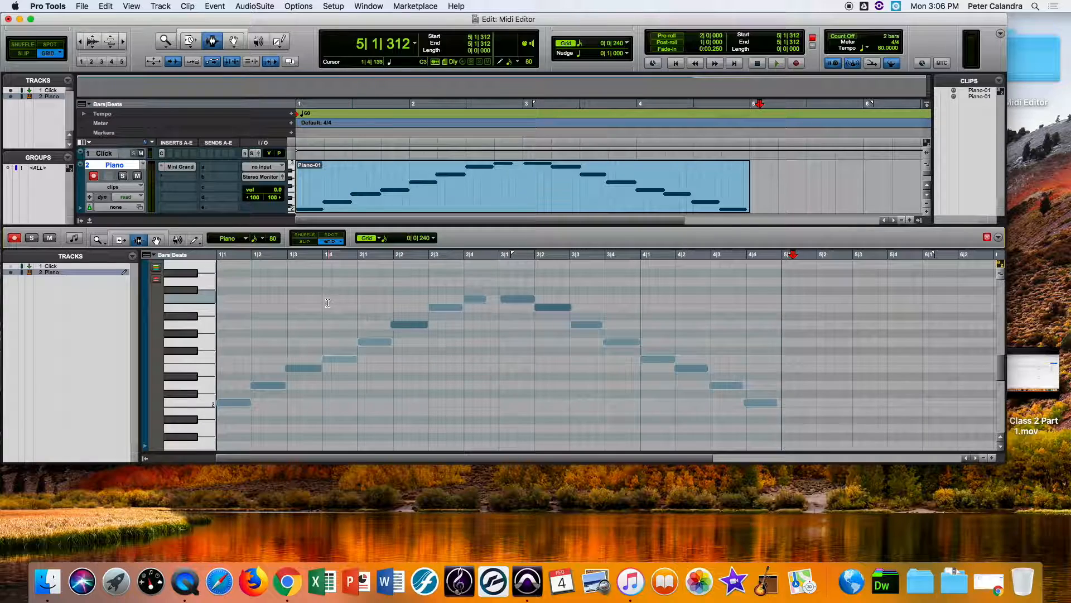
{"action": "scroll", "coordinate": [327, 292], "scroll_direction": "right", "scroll_amount": 5}
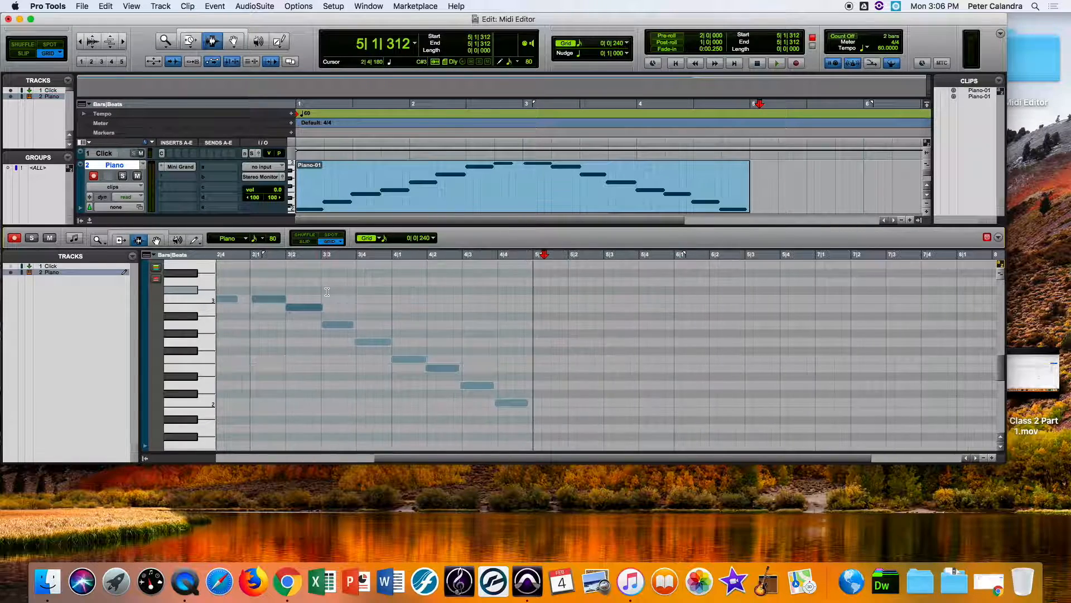
{"action": "scroll", "coordinate": [327, 292], "scroll_direction": "left", "scroll_amount": 5}
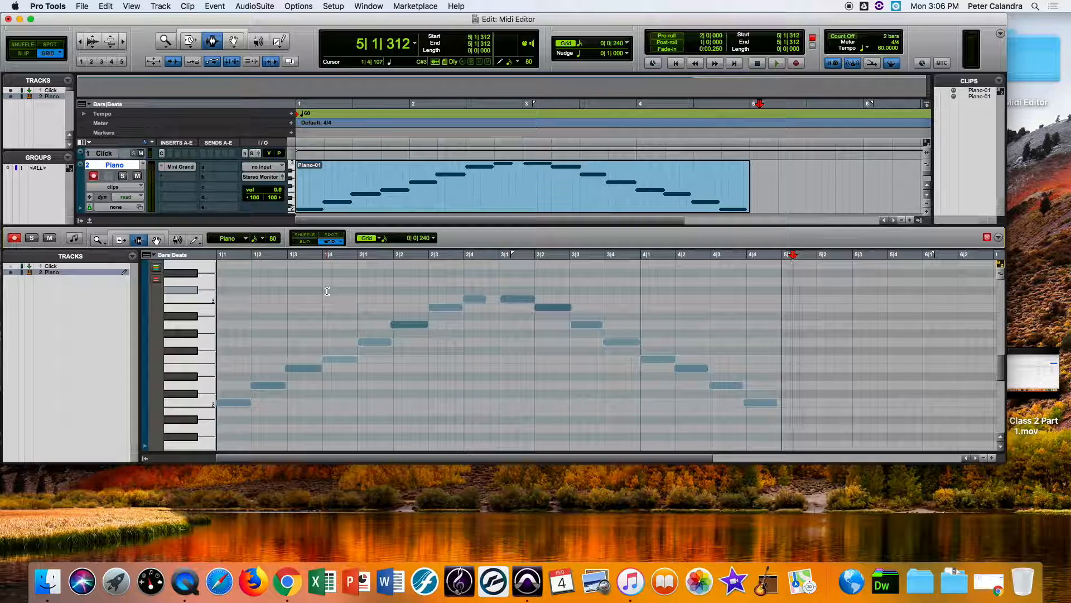
Step: Return the edit cursor to 1|1|000 and select the C3 note at 2|3|925 with the Grabber tool
{"action": "left_click", "coordinate": [194, 402]}
{"action": "left_click", "coordinate": [276, 415]}
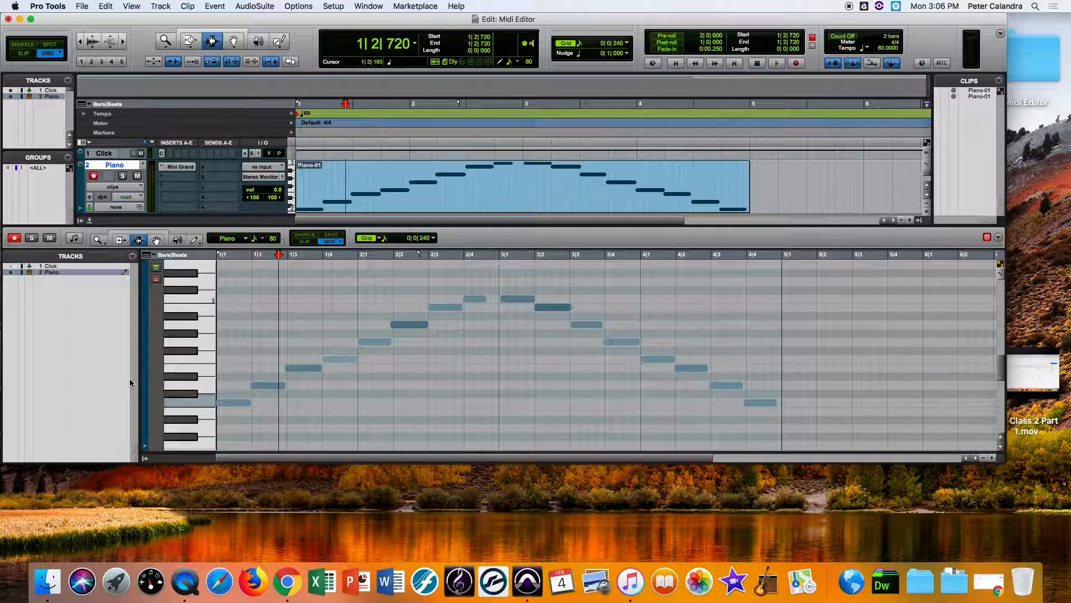
{"action": "left_click", "coordinate": [240, 403]}
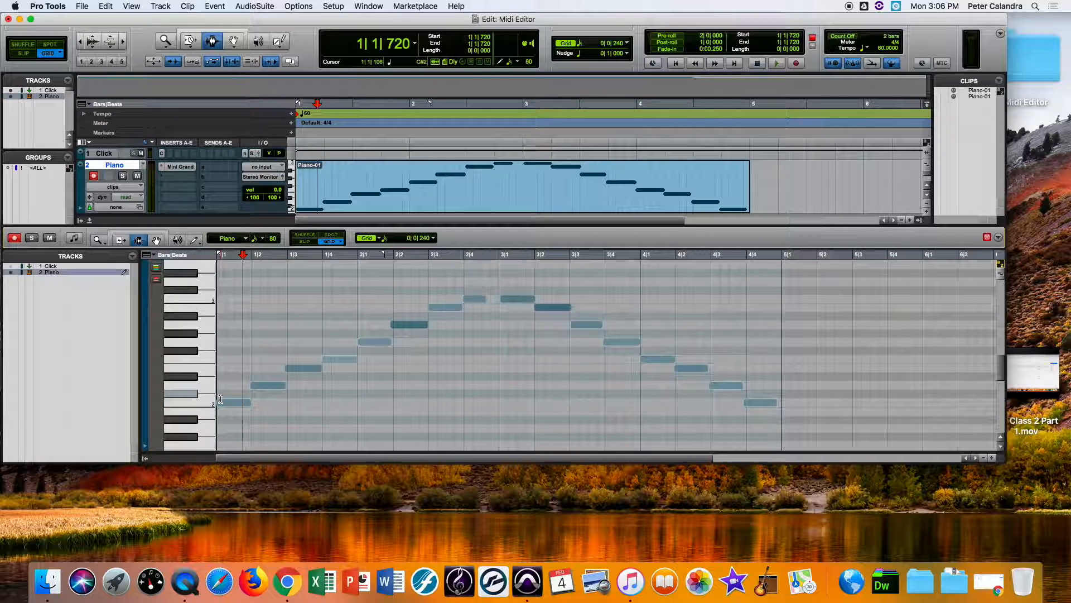
{"action": "key", "text": "Return"}
{"action": "left_click", "coordinate": [156, 240]}
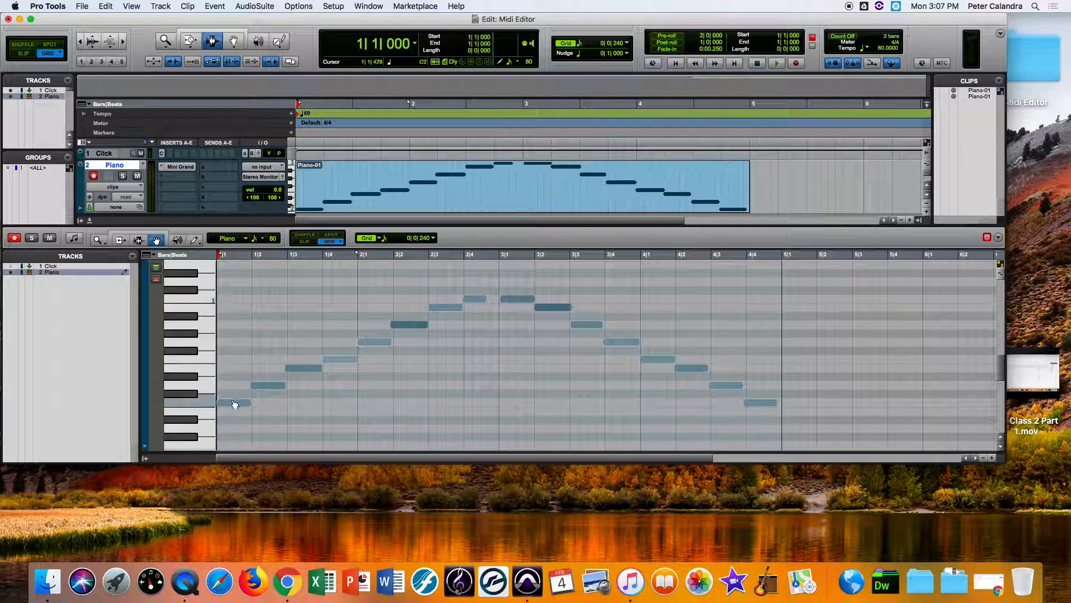
{"action": "left_click", "coordinate": [477, 298]}
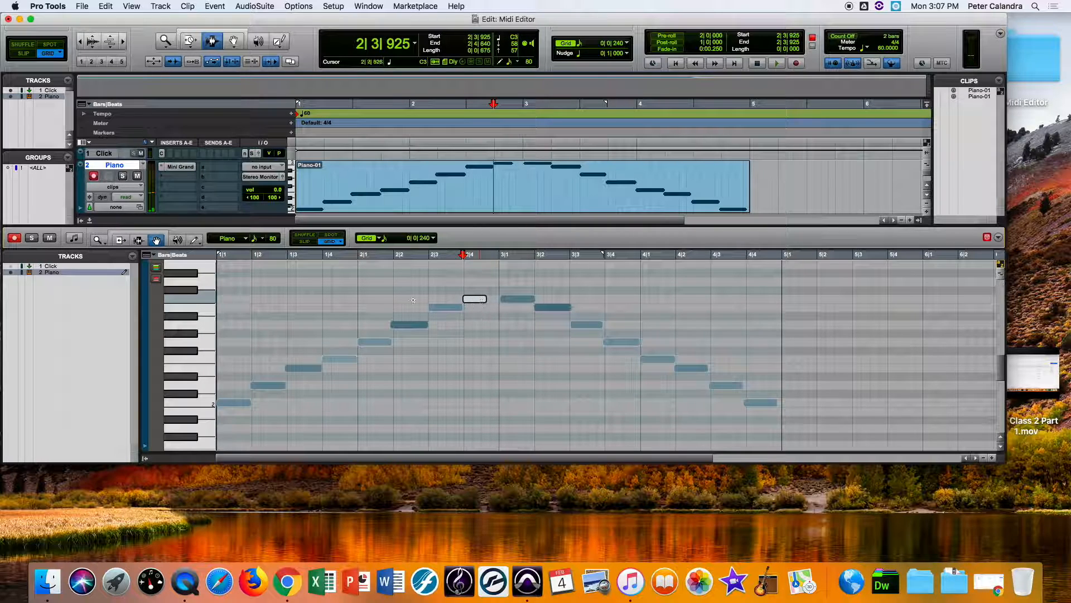
Step: Audition the white keys from D2 up to D3 on the MIDI Editor's keyboard, selecting the notes of each pitch
{"action": "left_click", "coordinate": [201, 383]}
{"action": "left_click", "coordinate": [202, 368]}
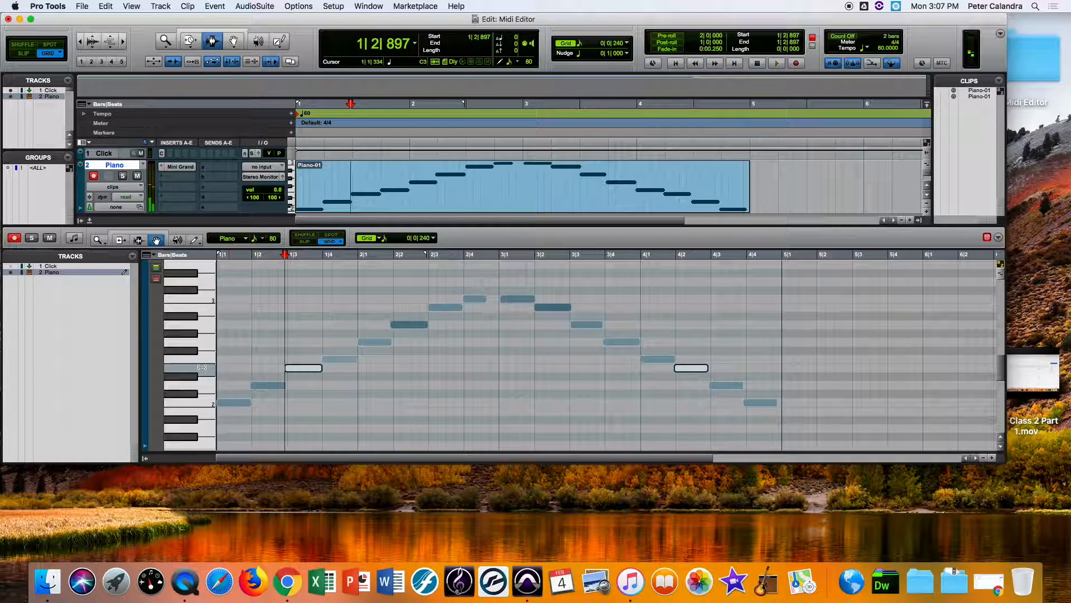
{"action": "left_click", "coordinate": [204, 359]}
{"action": "left_click", "coordinate": [207, 341]}
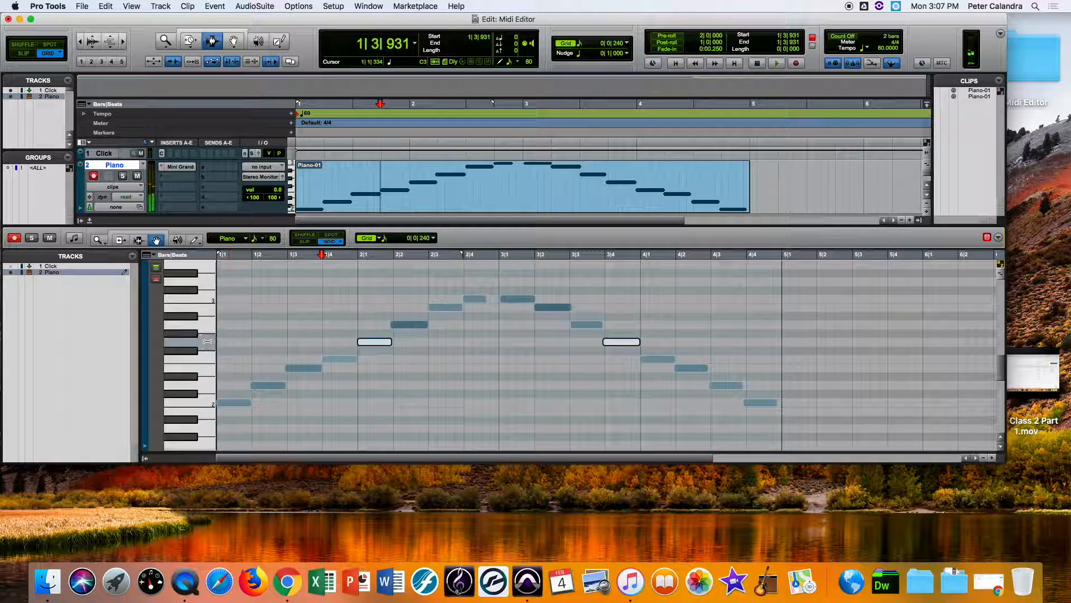
{"action": "left_click", "coordinate": [208, 324]}
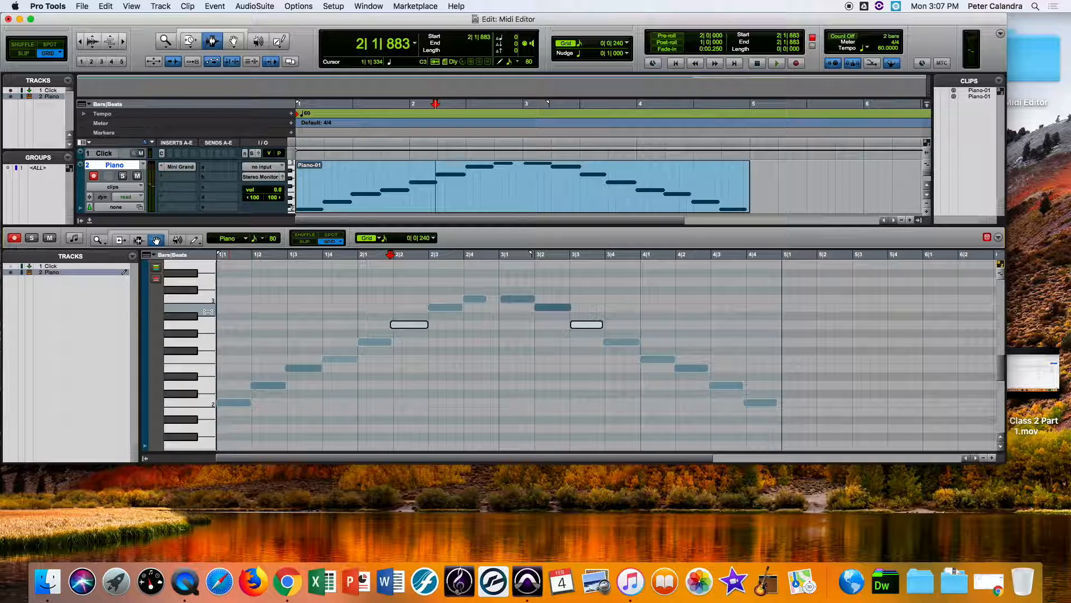
{"action": "left_click", "coordinate": [207, 307]}
{"action": "left_click", "coordinate": [207, 300]}
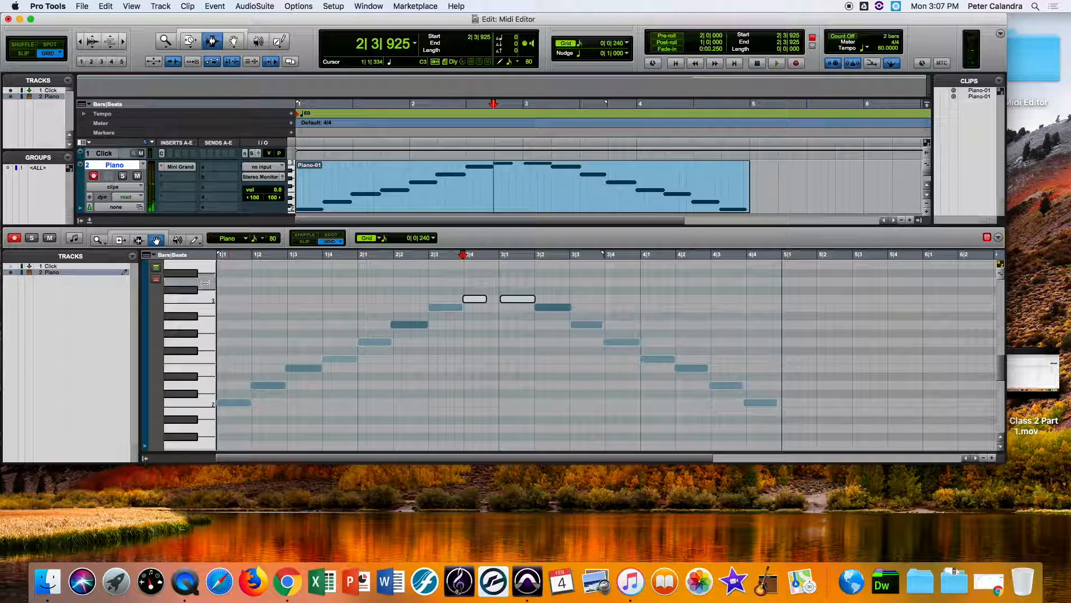
{"action": "left_click", "coordinate": [205, 281]}
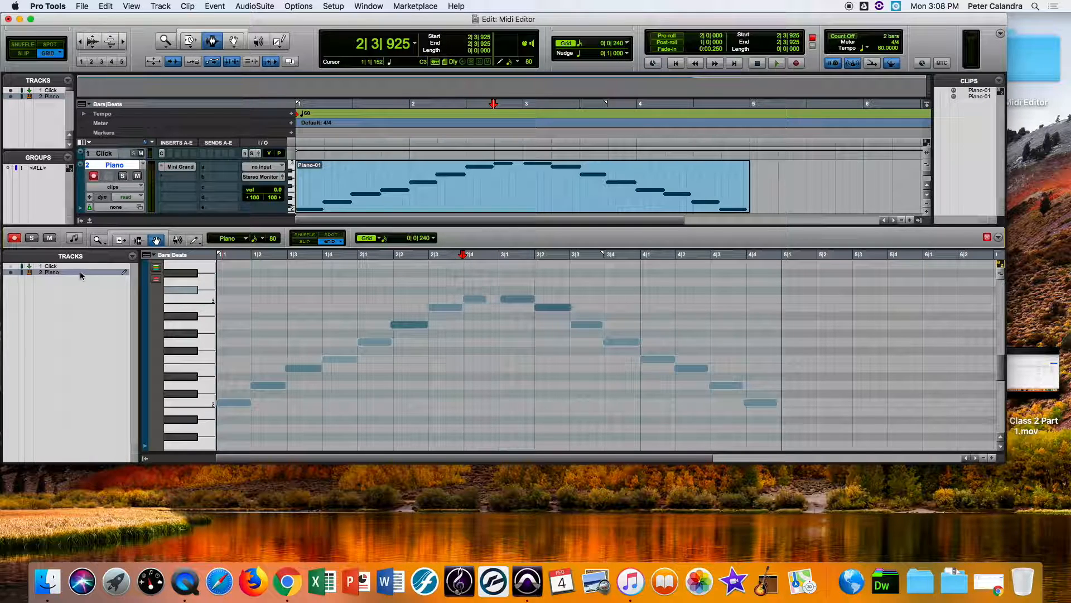
Step: Toggle the Piano track's selection from the MIDI Editor's track list and the track's name, leaving the track deselected
{"action": "left_click", "coordinate": [85, 273]}
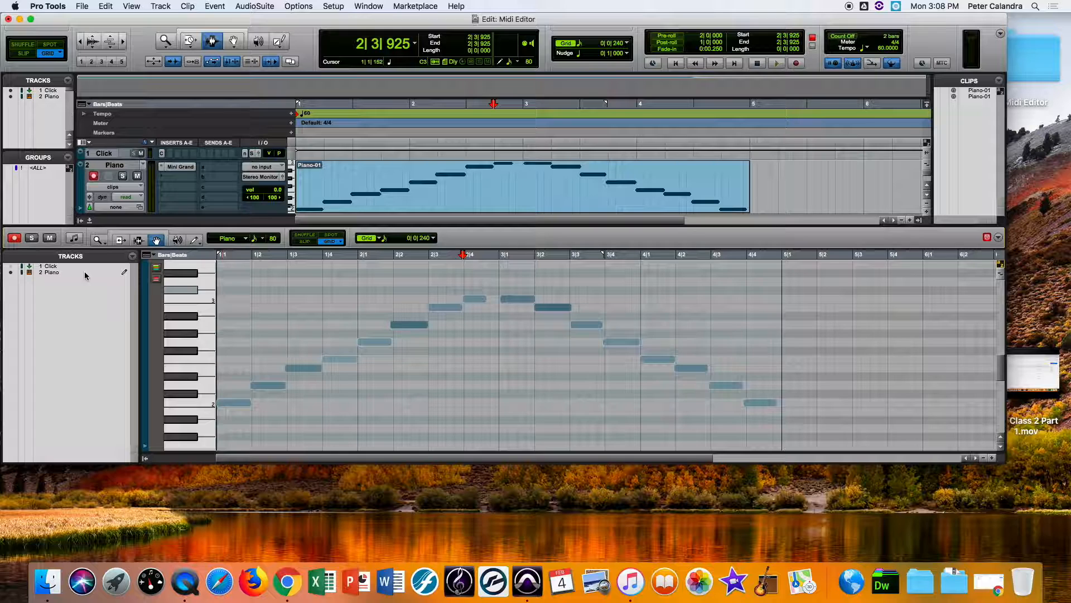
{"action": "left_click", "coordinate": [85, 272]}
{"action": "left_click", "coordinate": [84, 272]}
{"action": "left_click", "coordinate": [114, 164]}
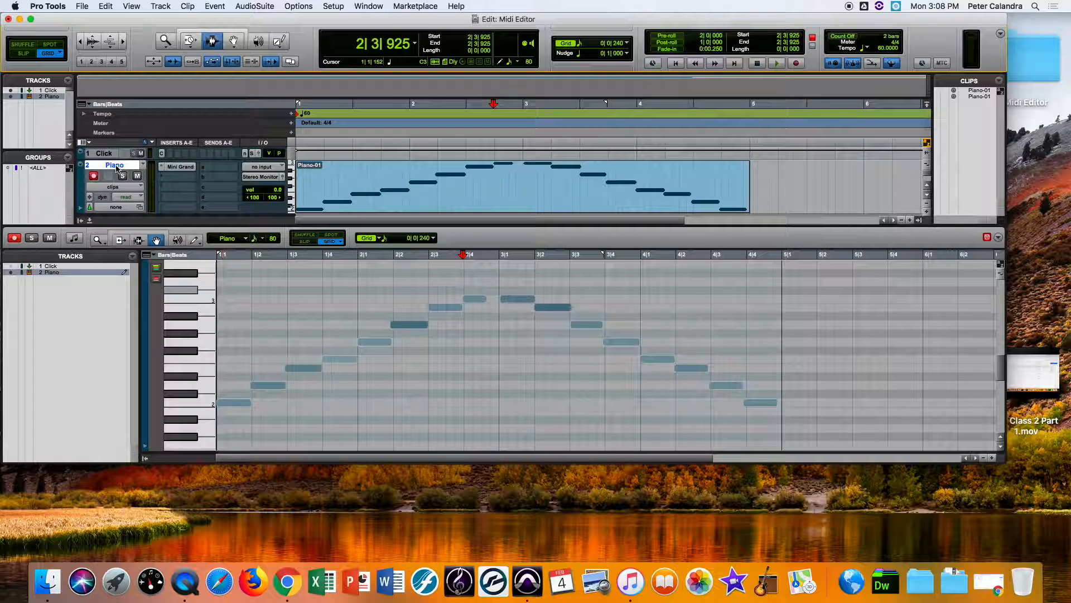
{"action": "left_click", "coordinate": [118, 166]}
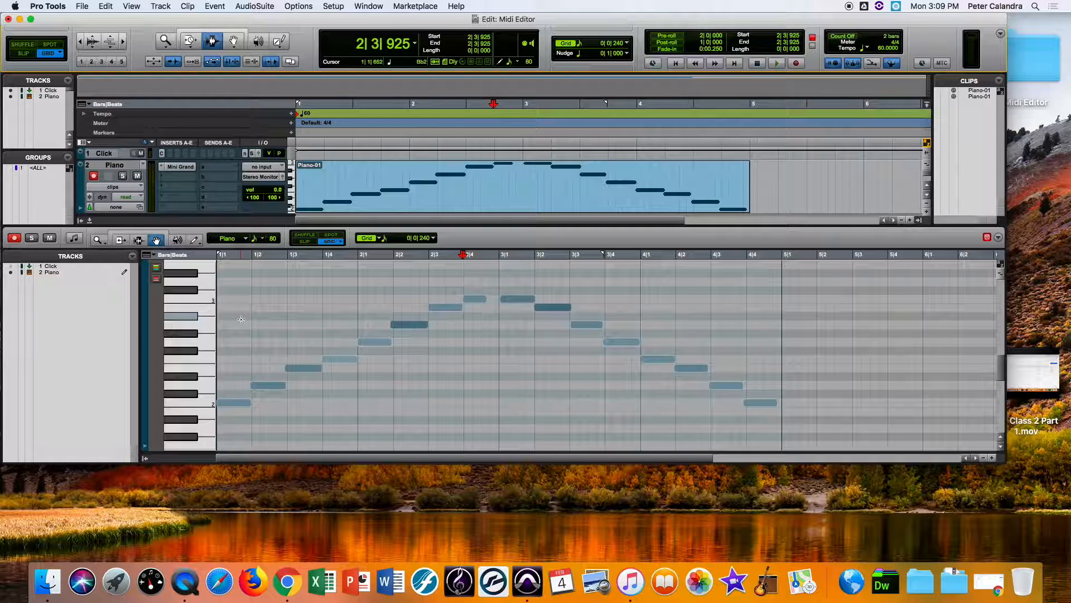
Step: Zoom in on the timeline and, with the edit cursor placed at 1|3|480, zoom in the MIDI Editor's notes
{"action": "key", "text": "t"}
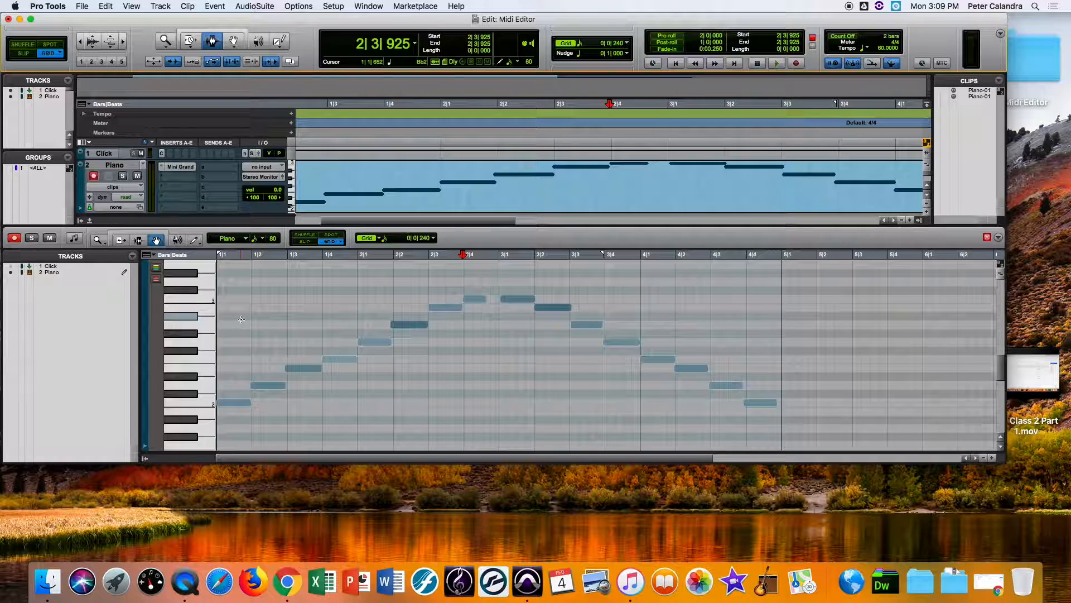
{"action": "left_click", "coordinate": [308, 292]}
{"action": "key", "text": "t"}
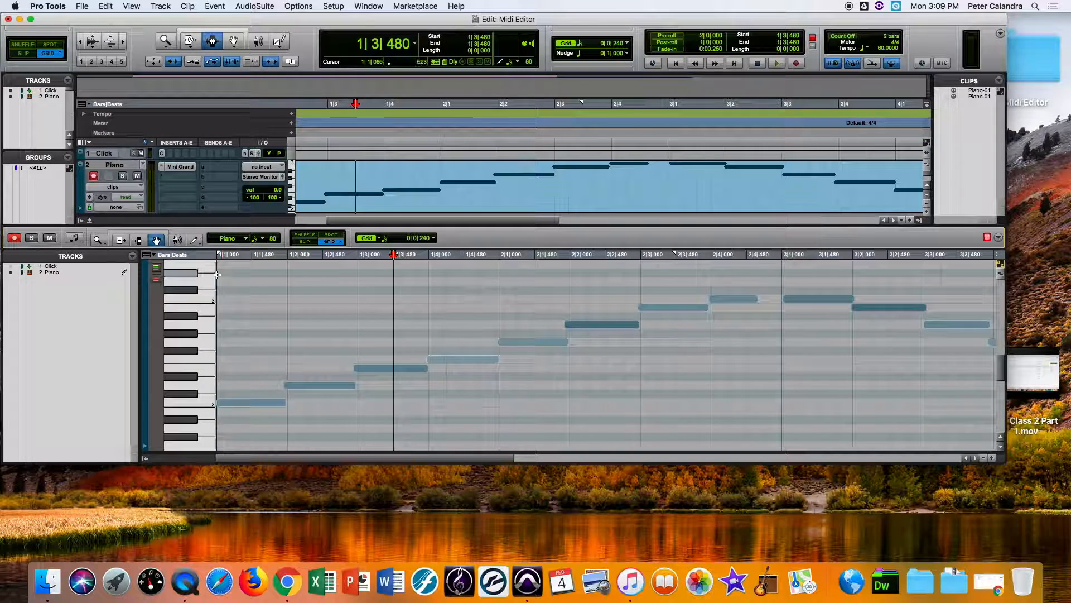
Step: Trim the start of the E2 note to 1|3|000 in the MIDI Editor with the Trim tool
{"action": "left_click", "coordinate": [121, 241]}
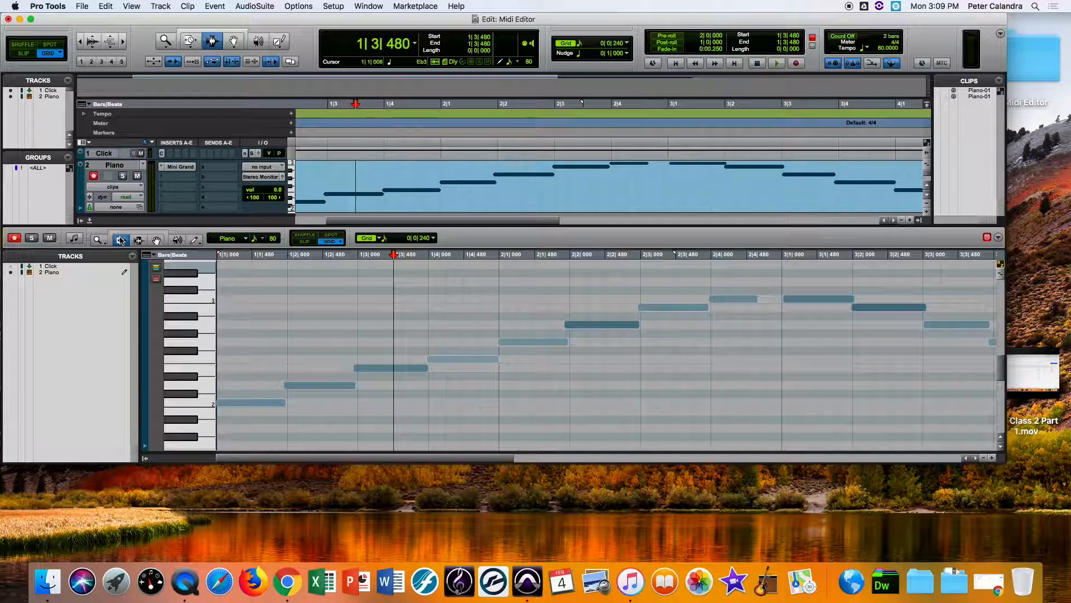
{"action": "key", "text": "super+bracketright"}
{"action": "key", "text": "super+bracketright"}
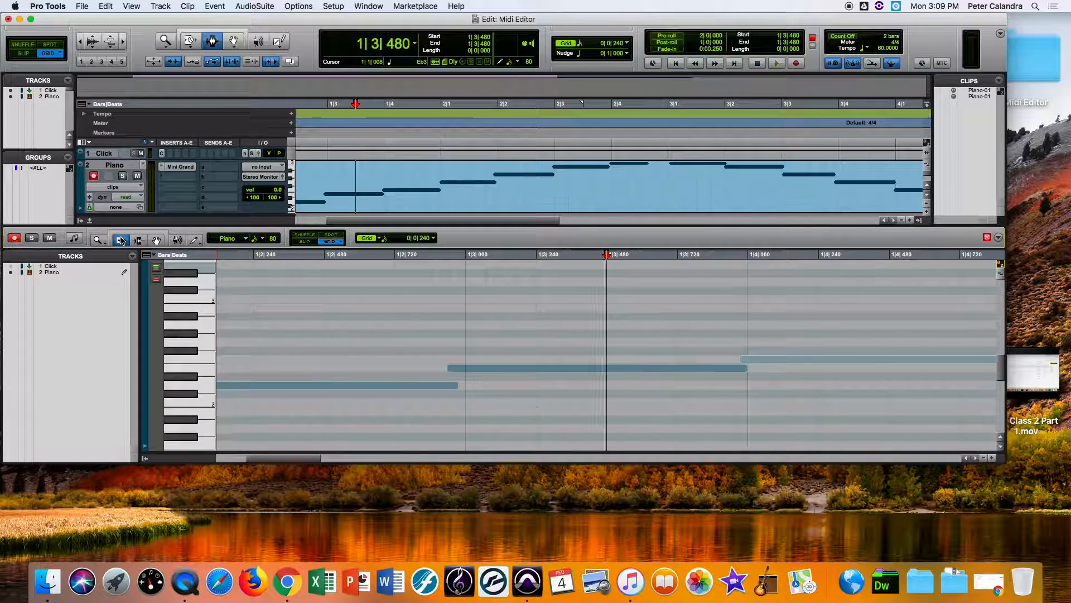
{"action": "key", "text": "super+bracketright"}
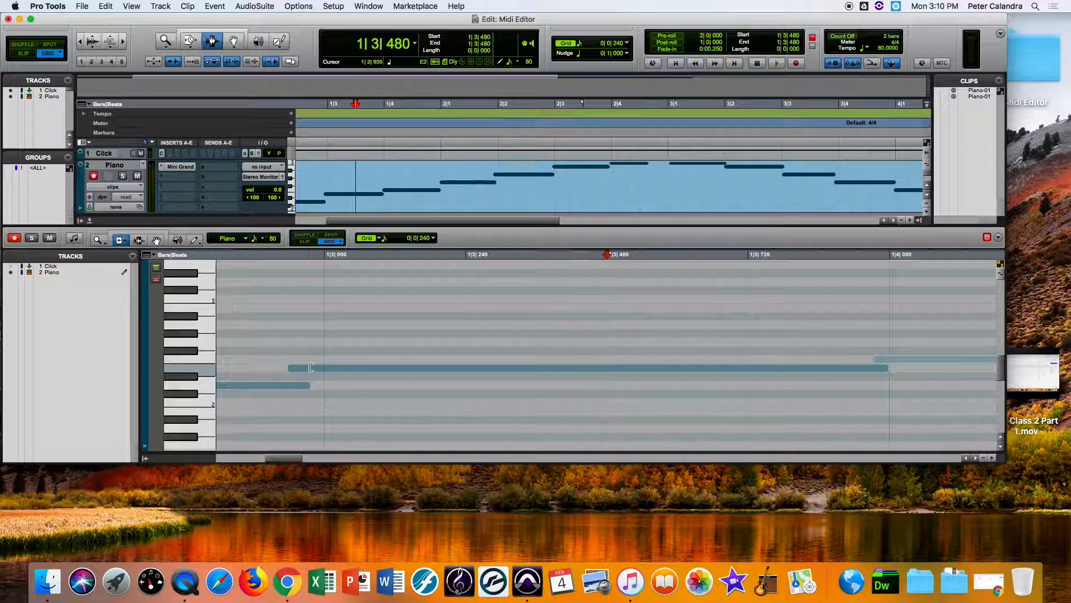
{"action": "left_click_drag", "start_coordinate": [311, 367], "coordinate": [307, 366]}
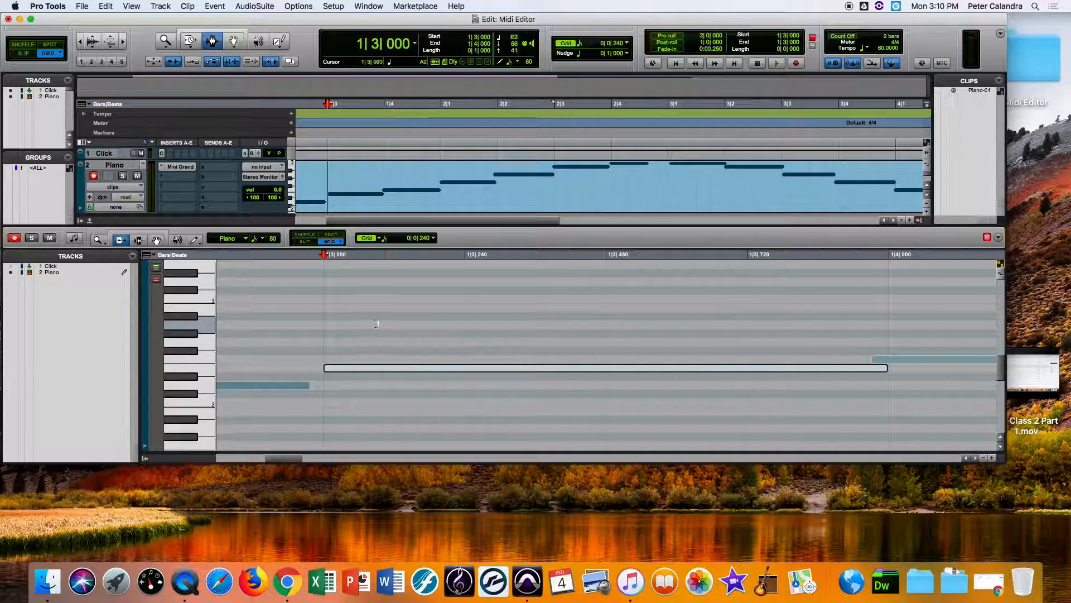
Step: Trim the start of the F2 note to 1|4|000 and the start of the G2 note to 2|1|000
{"action": "scroll", "coordinate": [395, 328], "scroll_direction": "right", "scroll_amount": 3}
{"action": "scroll", "coordinate": [395, 328], "scroll_direction": "right", "scroll_amount": 8}
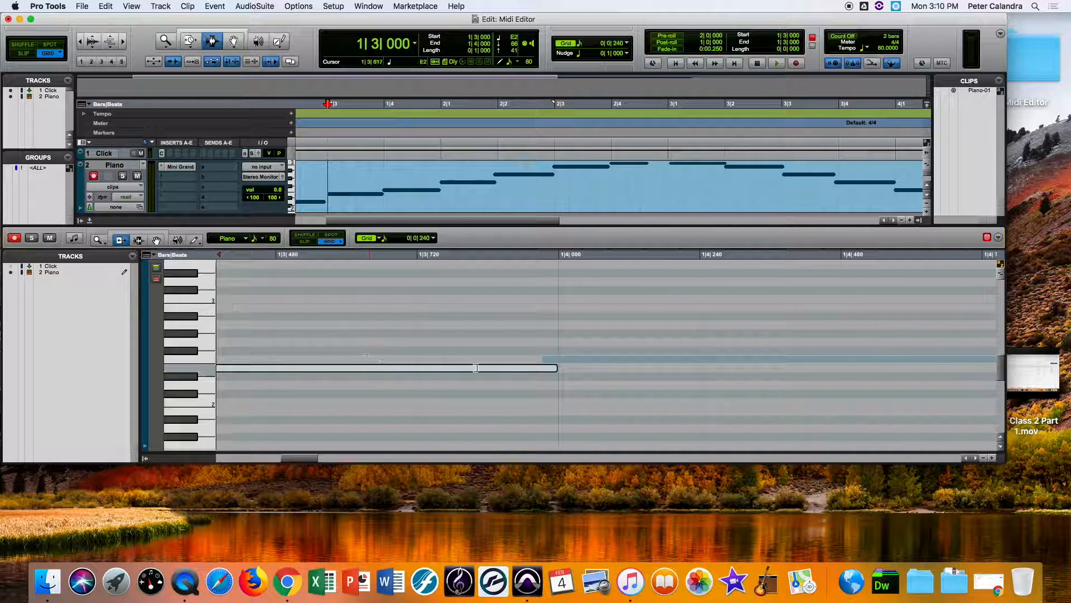
{"action": "left_click", "coordinate": [546, 359]}
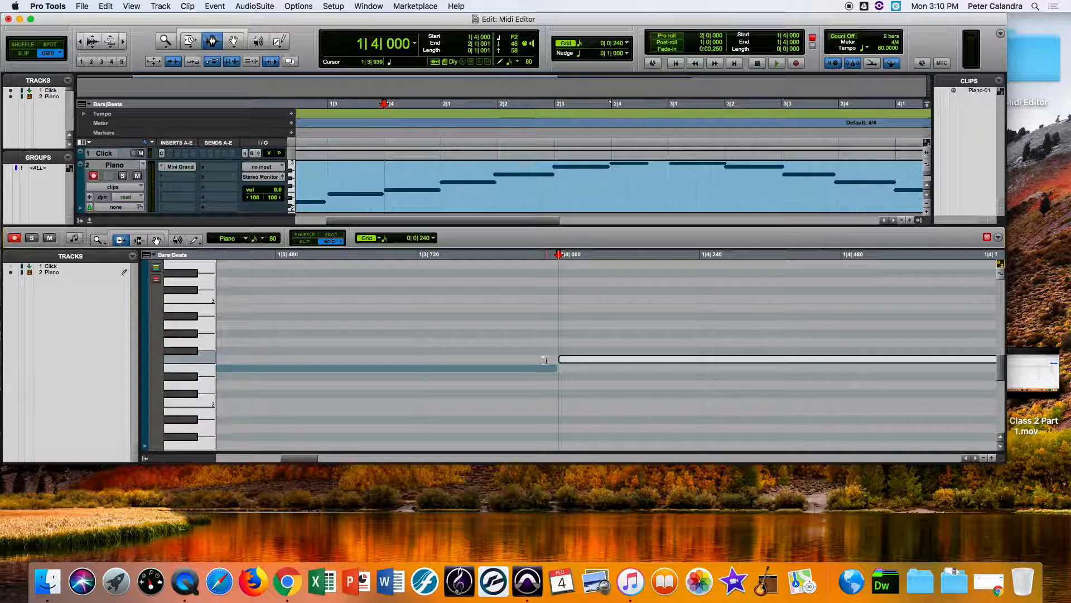
{"action": "scroll", "coordinate": [546, 360], "scroll_direction": "right", "scroll_amount": 5}
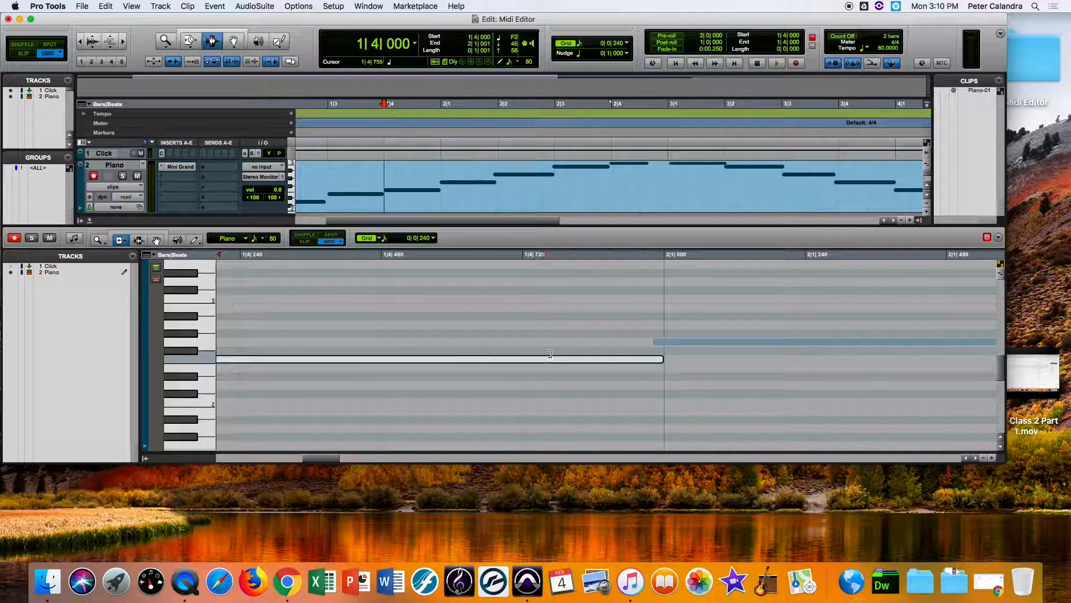
{"action": "left_click", "coordinate": [647, 341]}
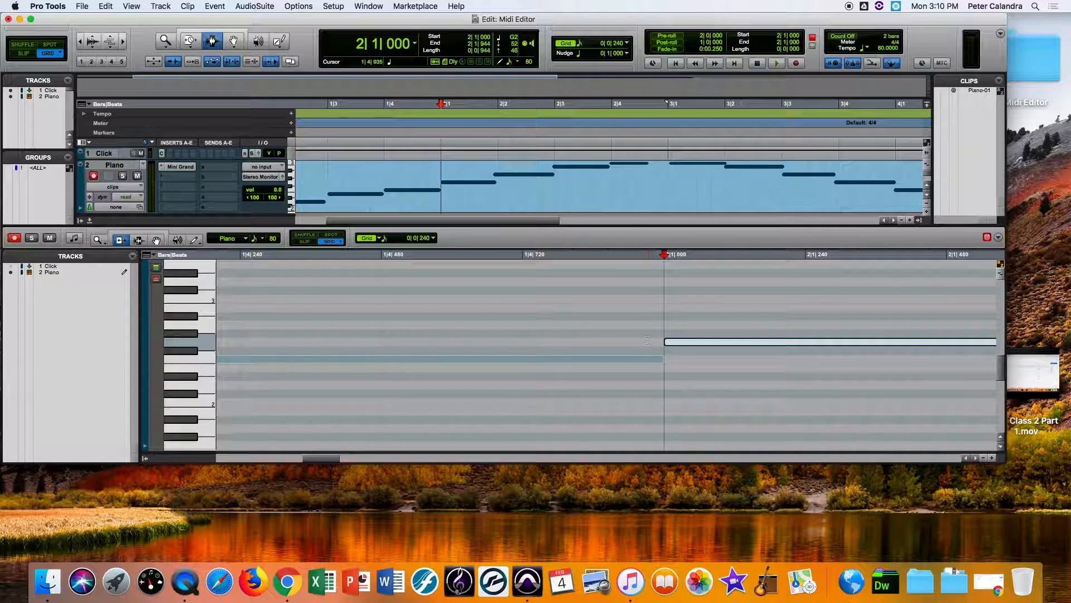
Step: Trim the start of the first D2 note and the end of the first C2 note to 1|2|000
{"action": "scroll", "coordinate": [625, 342], "scroll_direction": "left", "scroll_amount": 6}
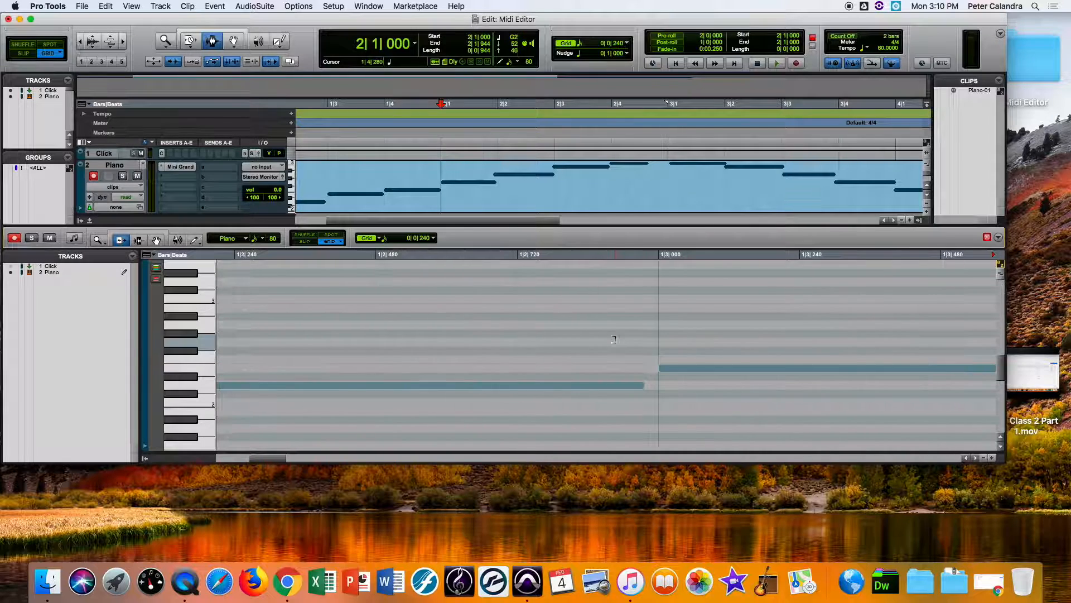
{"action": "scroll", "coordinate": [614, 339], "scroll_direction": "left", "scroll_amount": 3}
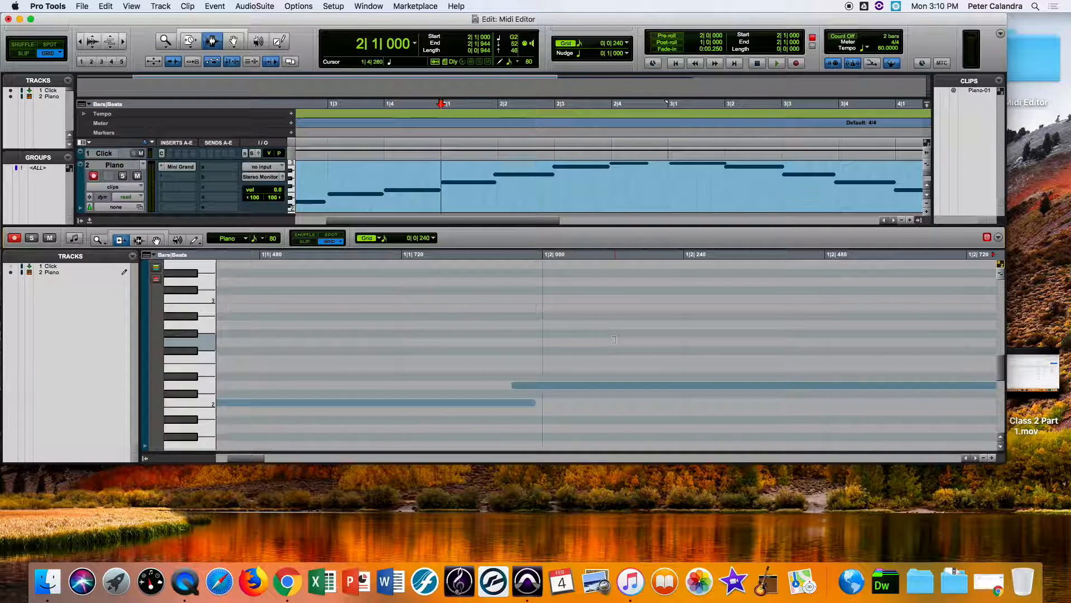
{"action": "left_click", "coordinate": [637, 385]}
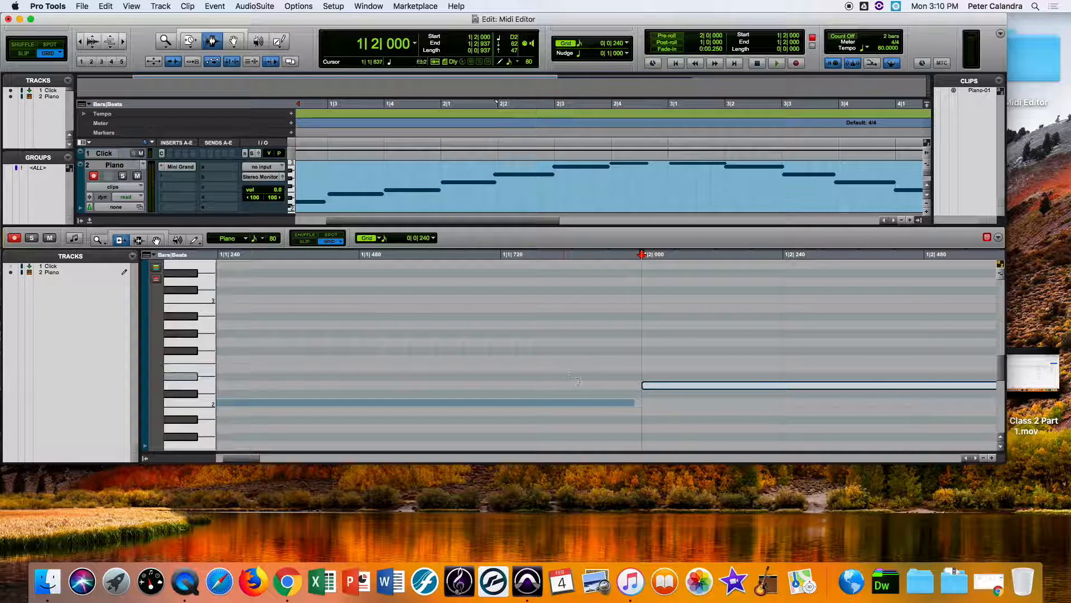
{"action": "left_click", "coordinate": [627, 402]}
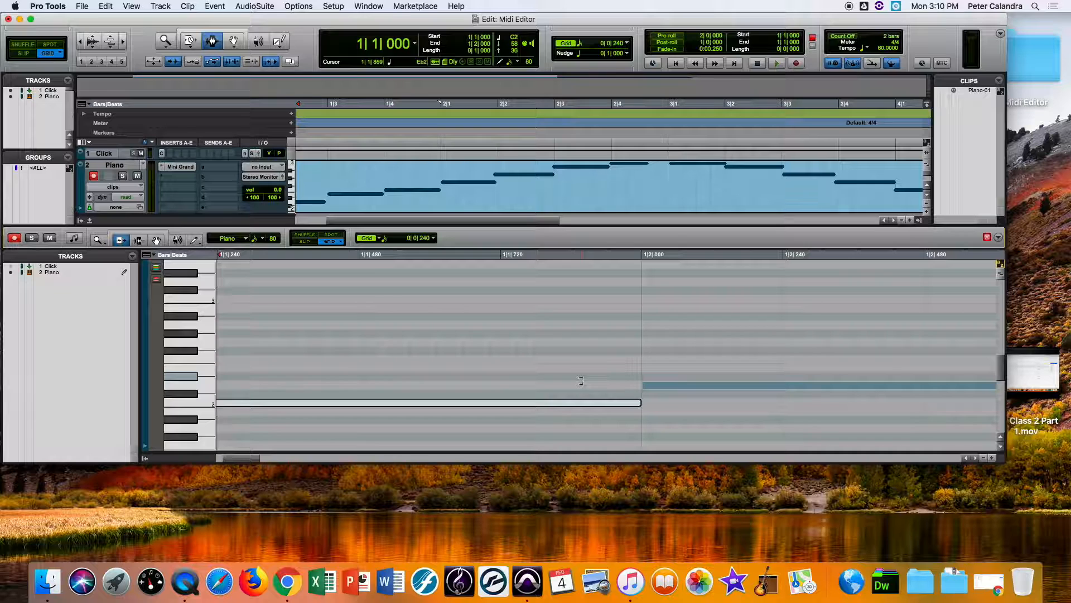
Step: Trim the end of the first D2 note to 1|3|000 and the end of the first E2 note to 1|4|000
{"action": "scroll", "coordinate": [626, 402], "scroll_direction": "right", "scroll_amount": 5}
{"action": "left_click", "coordinate": [627, 384]}
{"action": "scroll", "coordinate": [625, 384], "scroll_direction": "right", "scroll_amount": 5}
{"action": "scroll", "coordinate": [626, 383], "scroll_direction": "right", "scroll_amount": 3}
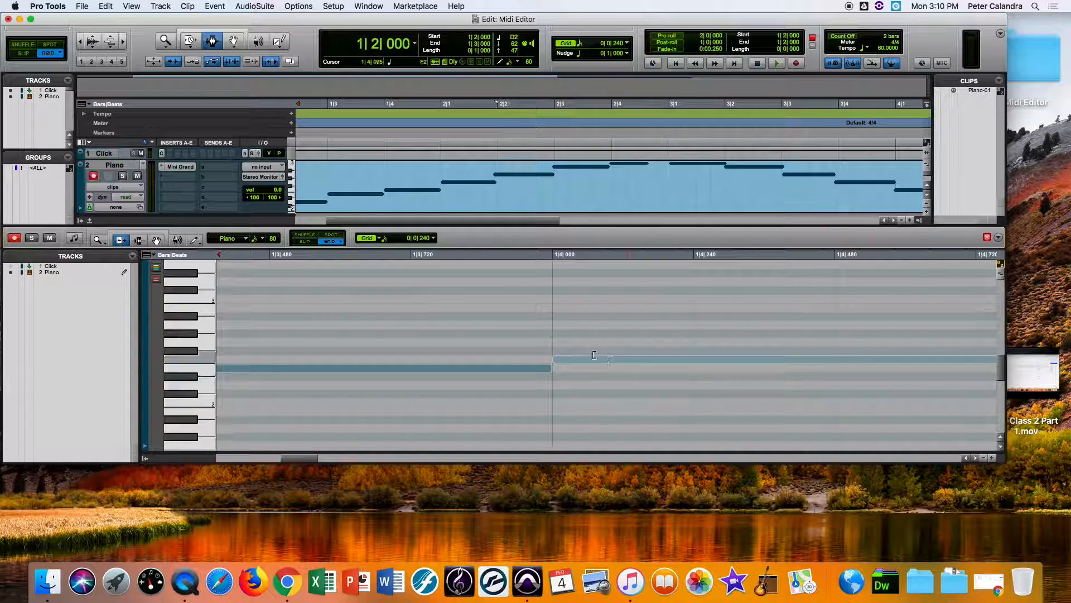
{"action": "left_click", "coordinate": [548, 369]}
{"action": "scroll", "coordinate": [640, 364], "scroll_direction": "right", "scroll_amount": 4}
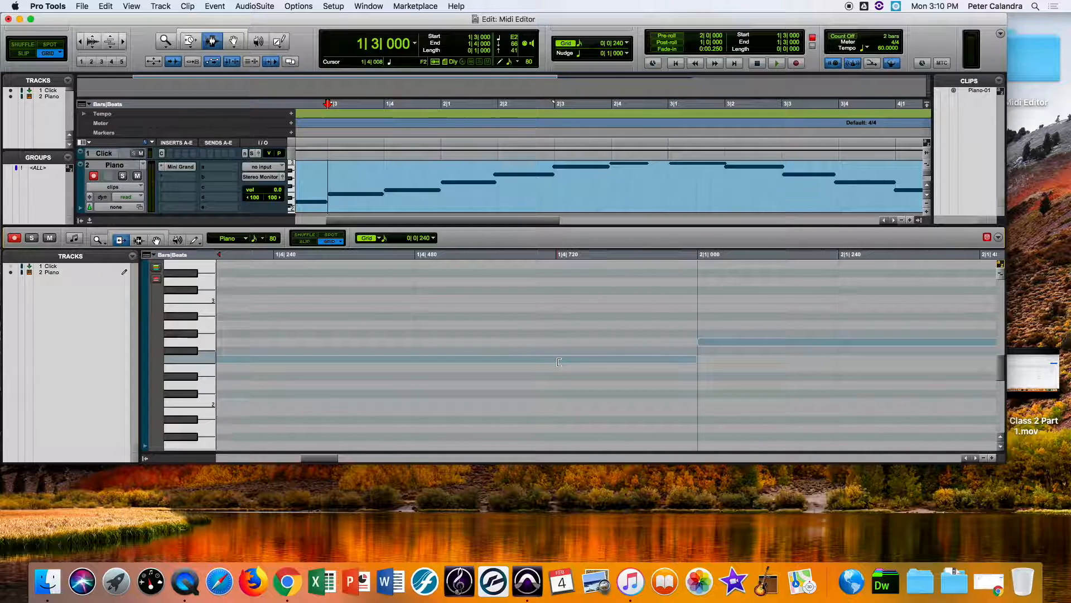
Step: Place the edit cursor at 1|3|000 and zoom the MIDI Editor out to show the notes of bar 1 and early bar 2
{"action": "scroll", "coordinate": [637, 362], "scroll_direction": "left", "scroll_amount": 15}
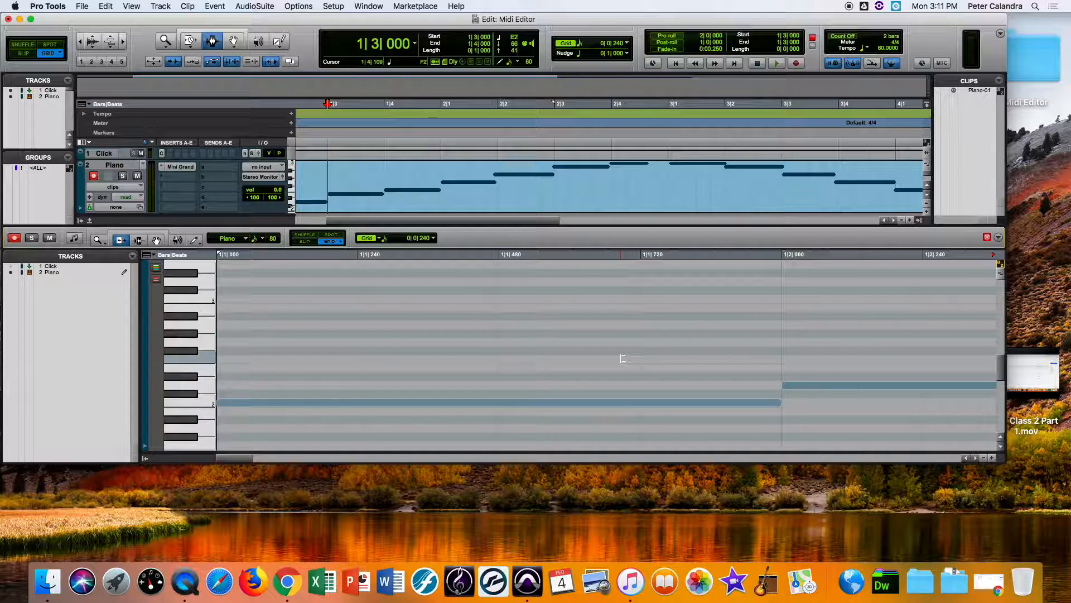
{"action": "scroll", "coordinate": [625, 363], "scroll_direction": "right", "scroll_amount": 6}
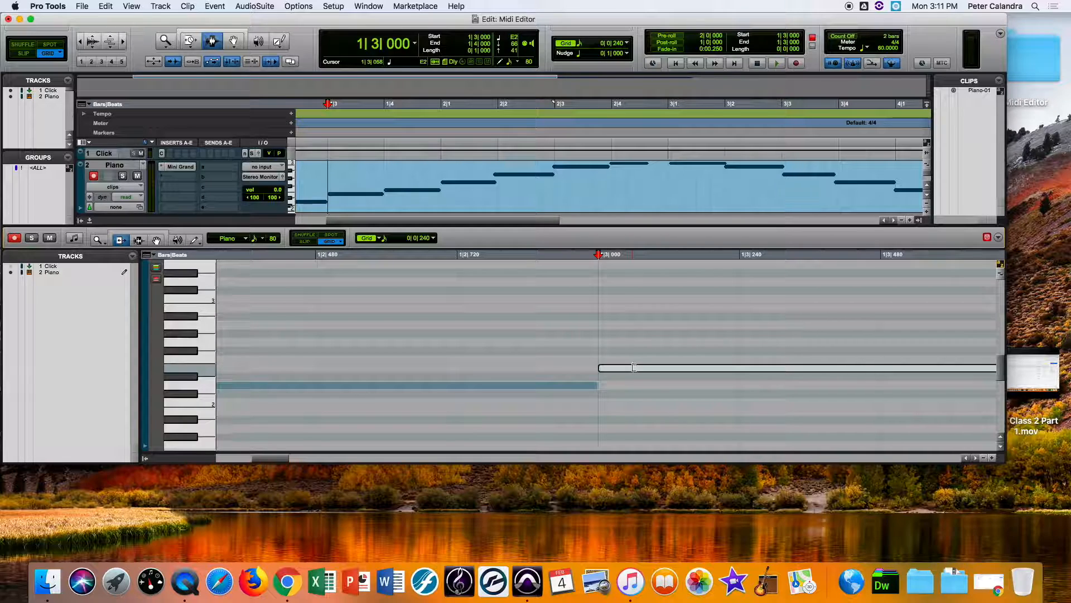
{"action": "left_click", "coordinate": [640, 254]}
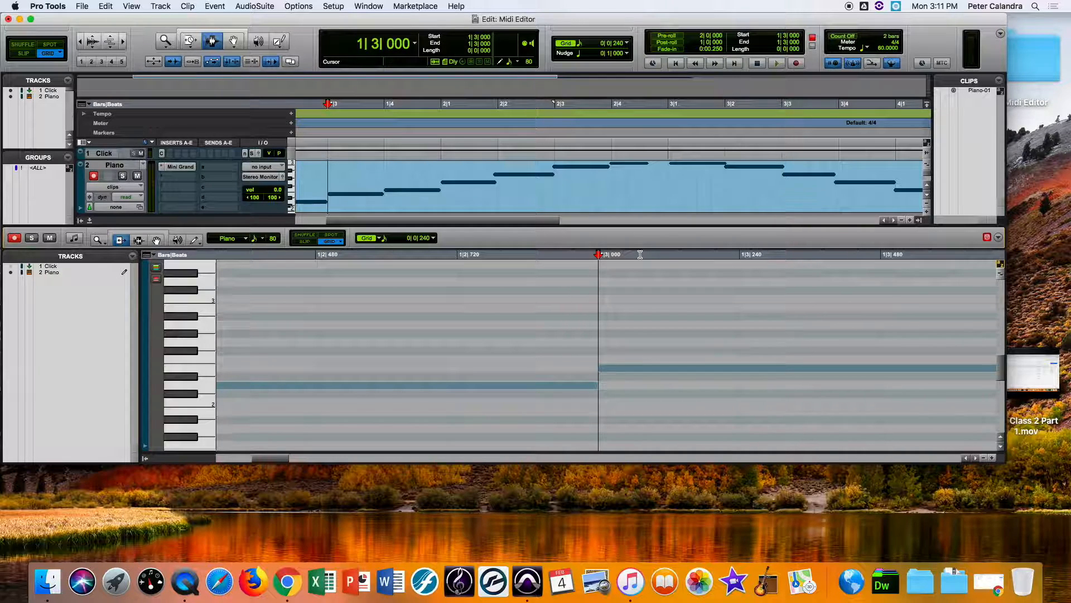
{"action": "key", "text": "t"}
{"action": "key", "text": "r"}
{"action": "key", "text": "r"}
{"action": "key", "text": "r"}
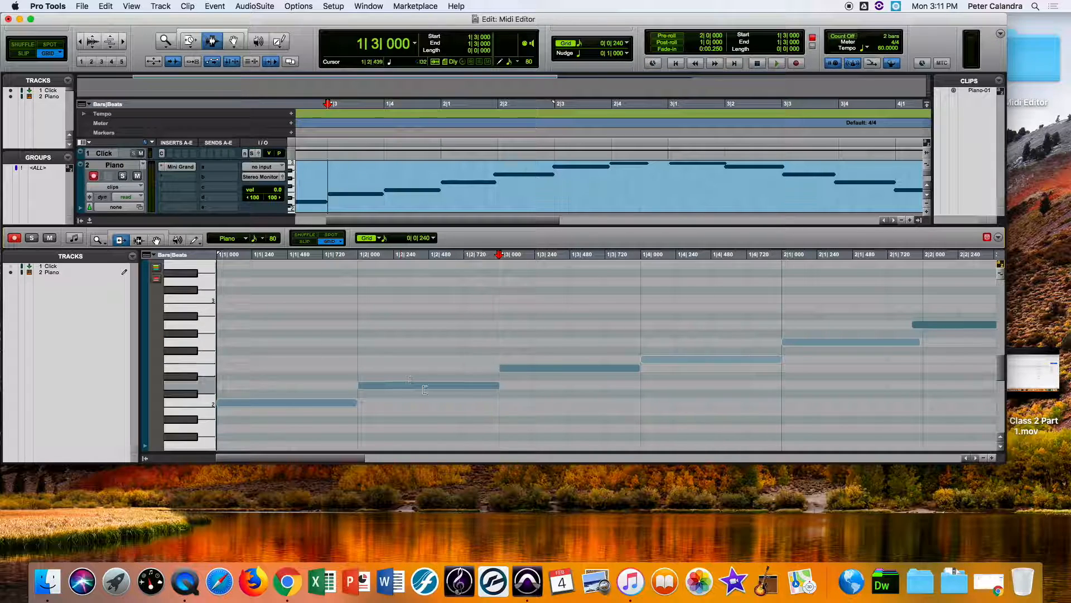
Step: Move the ascending A2, B2 and C3 notes with the Grabber tool to start at 2|2|000, 2|3|000 and 2|4|000
{"action": "scroll", "coordinate": [420, 368], "scroll_direction": "right", "scroll_amount": 3}
{"action": "scroll", "coordinate": [419, 368], "scroll_direction": "right", "scroll_amount": 4}
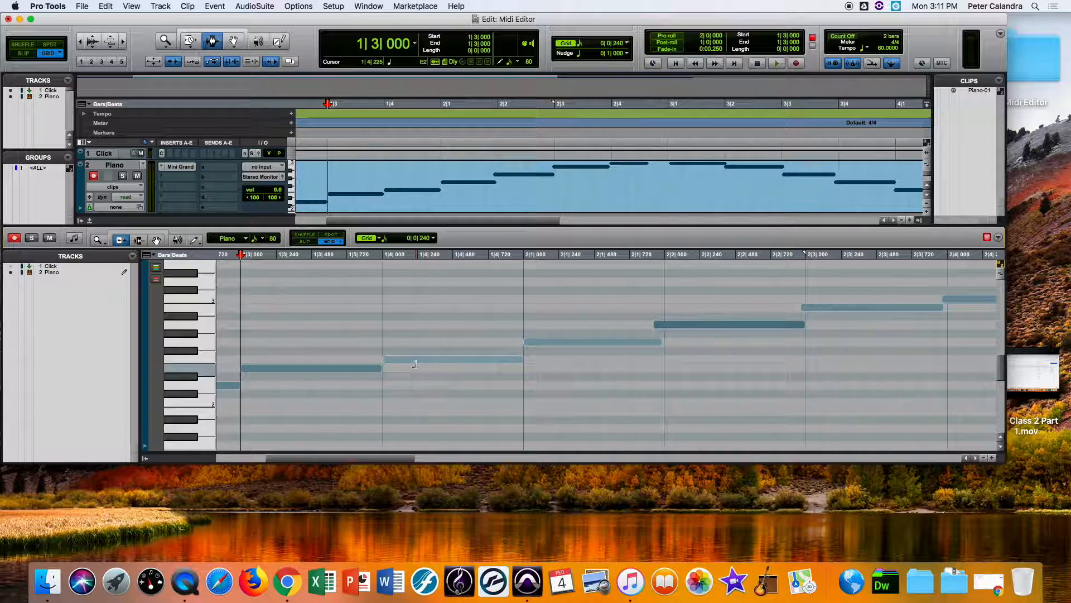
{"action": "scroll", "coordinate": [420, 368], "scroll_direction": "right", "scroll_amount": 3}
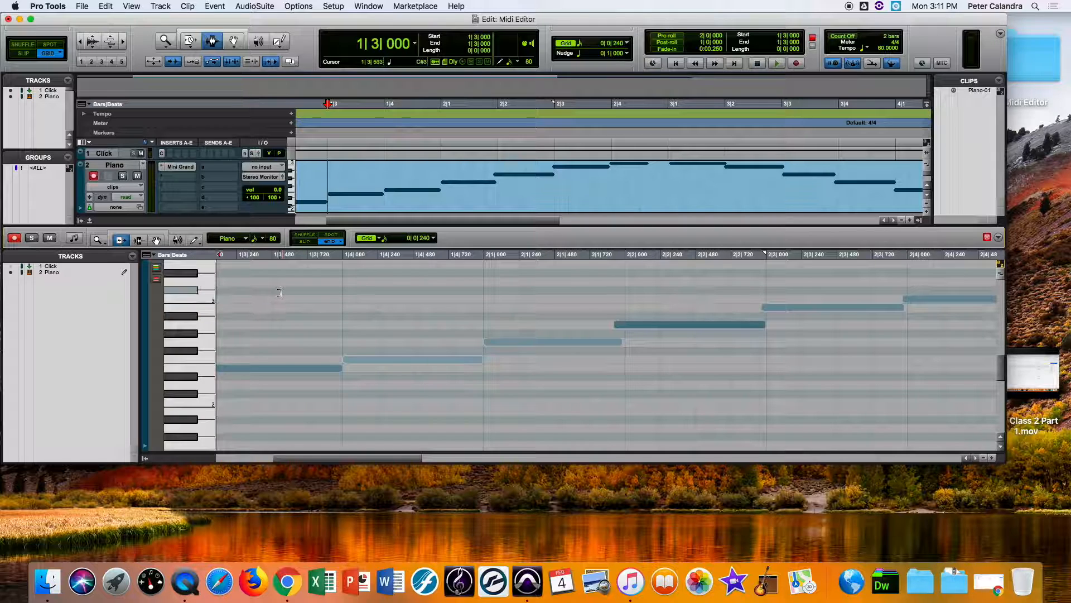
{"action": "left_click", "coordinate": [156, 240]}
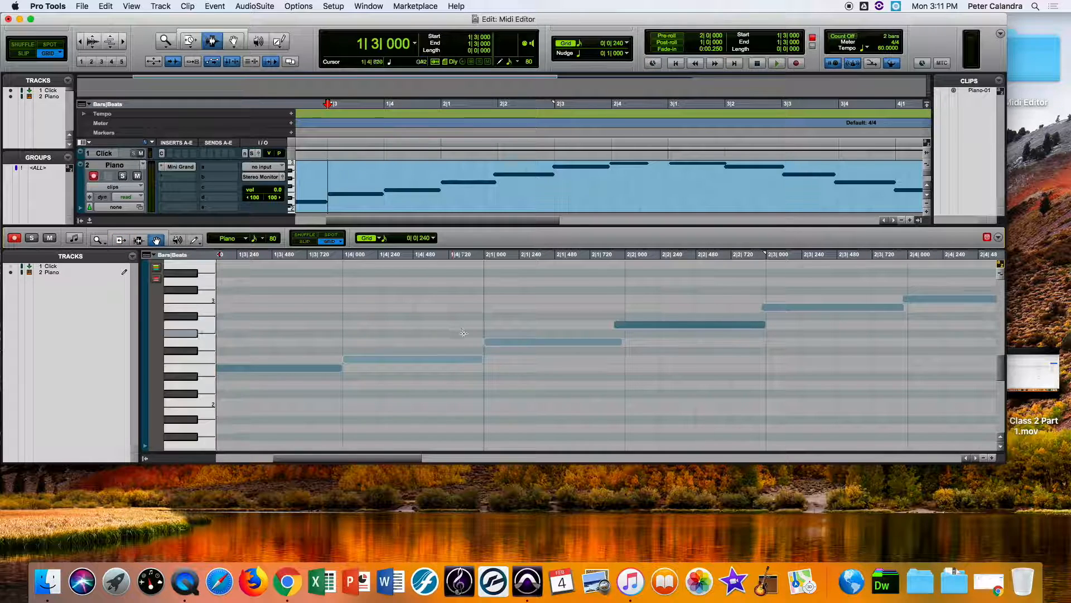
{"action": "left_click", "coordinate": [624, 326]}
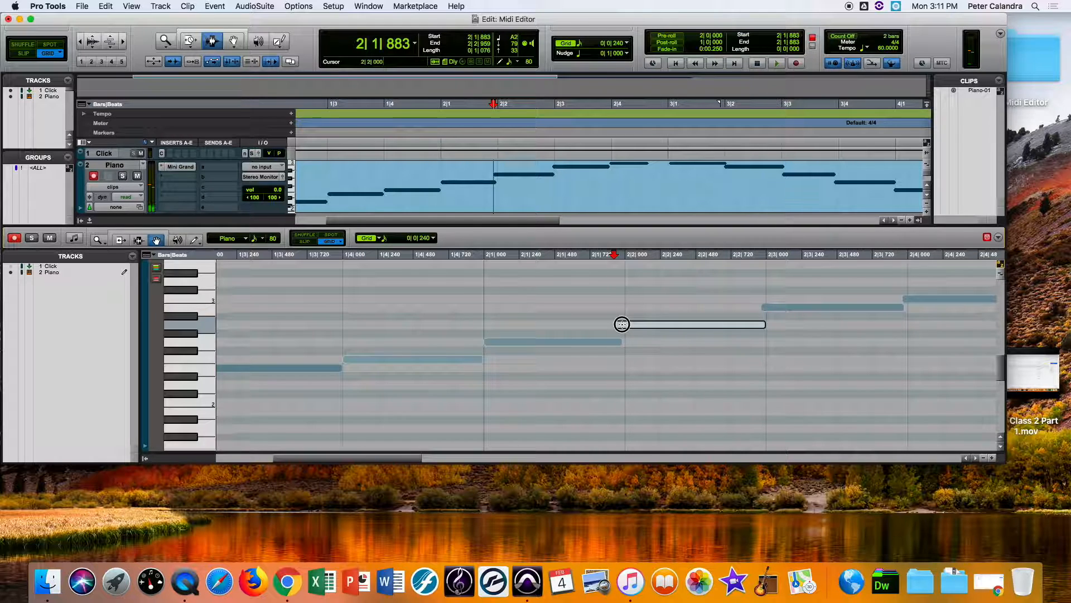
{"action": "left_click_drag", "start_coordinate": [623, 325], "coordinate": [632, 324]}
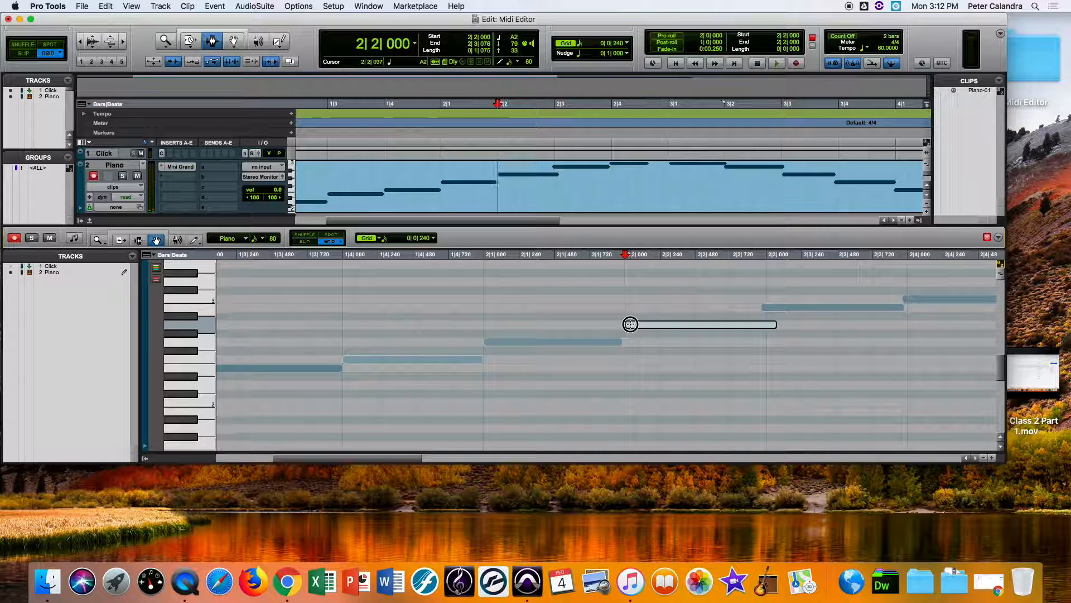
{"action": "left_click_drag", "start_coordinate": [769, 308], "coordinate": [772, 307]}
{"action": "left_click", "coordinate": [911, 299]}
{"action": "scroll", "coordinate": [781, 294], "scroll_direction": "right", "scroll_amount": 2}
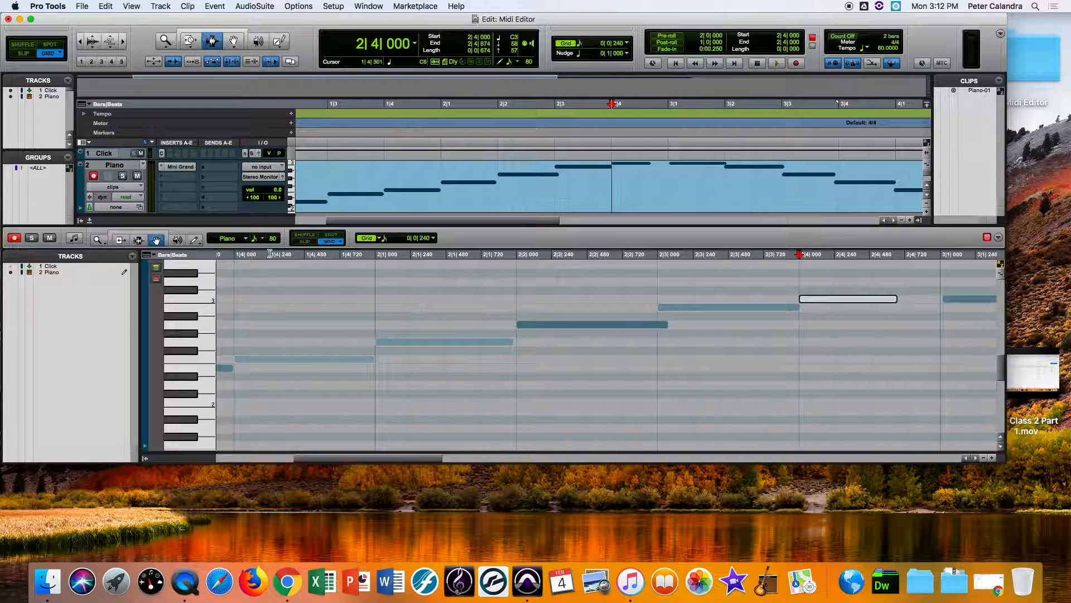
Step: Trim the ends of bar 2's G2, A2, B2 and C3 notes to 2|2|000, 2|3|000, 2|4|000 and 3|1|000
{"action": "left_click", "coordinate": [116, 241]}
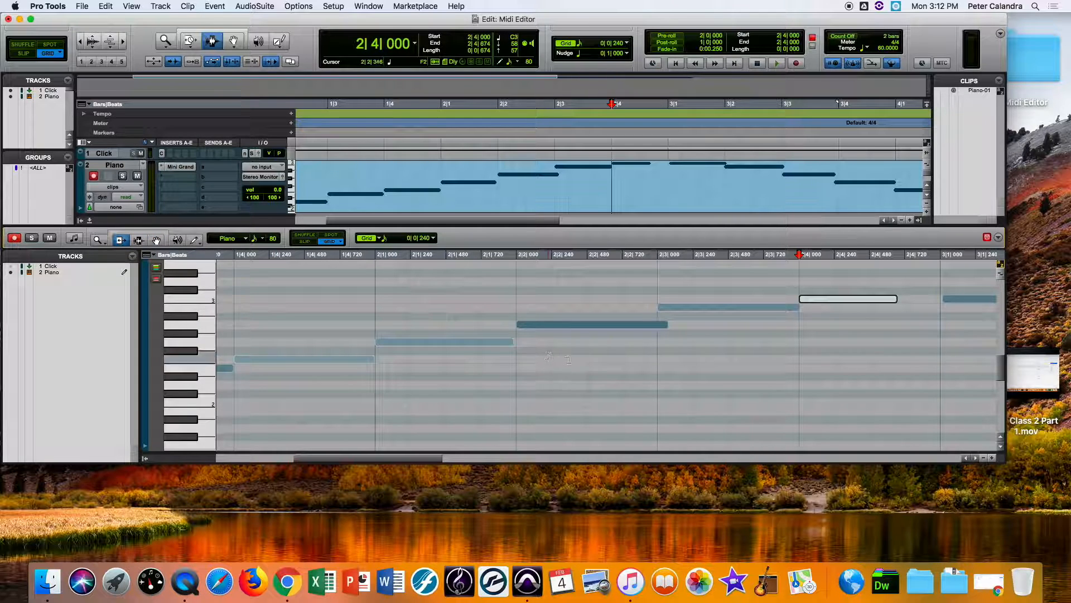
{"action": "left_click", "coordinate": [502, 340]}
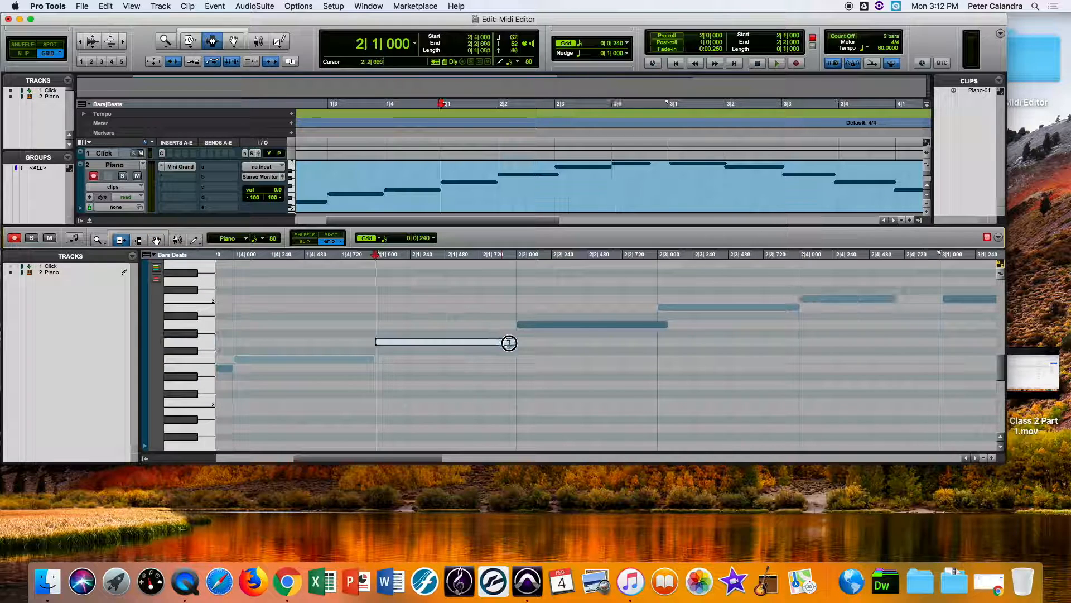
{"action": "left_click", "coordinate": [651, 322]}
{"action": "left_click", "coordinate": [795, 308]}
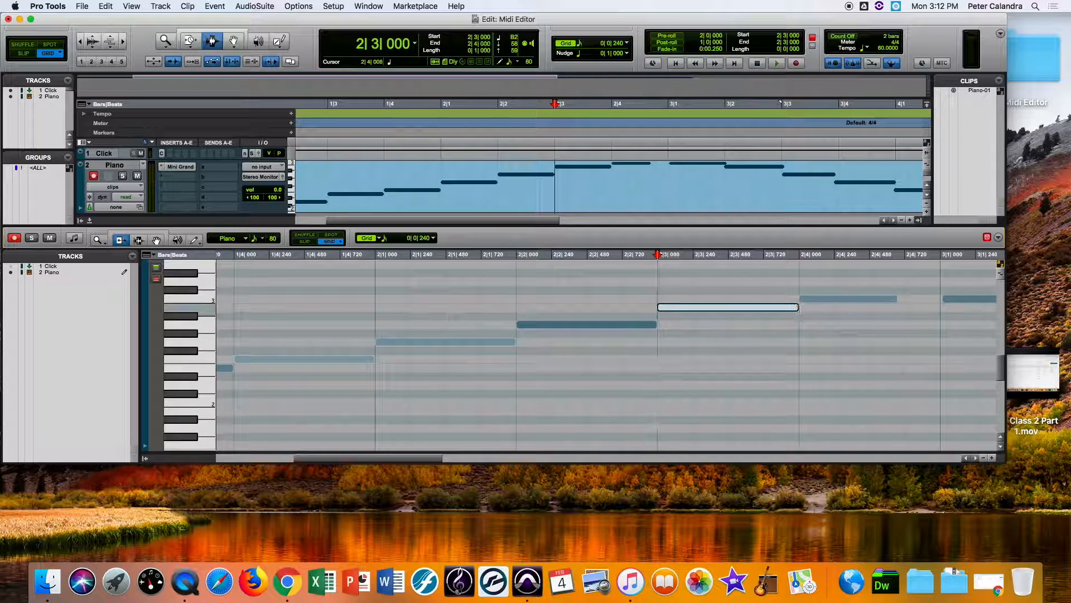
{"action": "left_click_drag", "start_coordinate": [895, 300], "coordinate": [930, 302]}
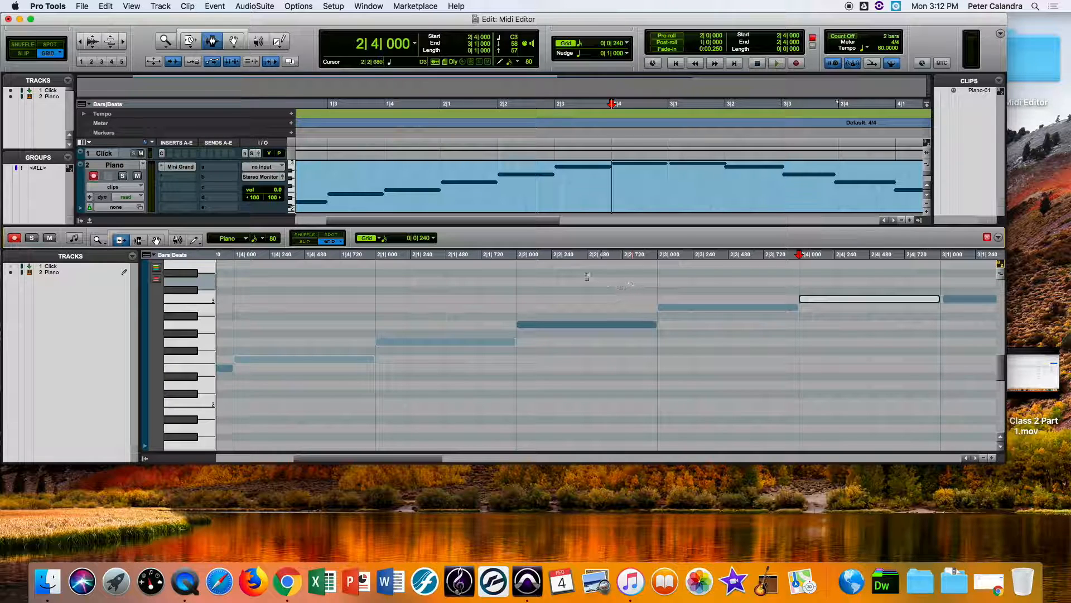
Step: Look along the descending notes of bars 3 and 4 in the MIDI Editor, returning to the start of bar 3
{"action": "scroll", "coordinate": [497, 286], "scroll_direction": "right", "scroll_amount": 5}
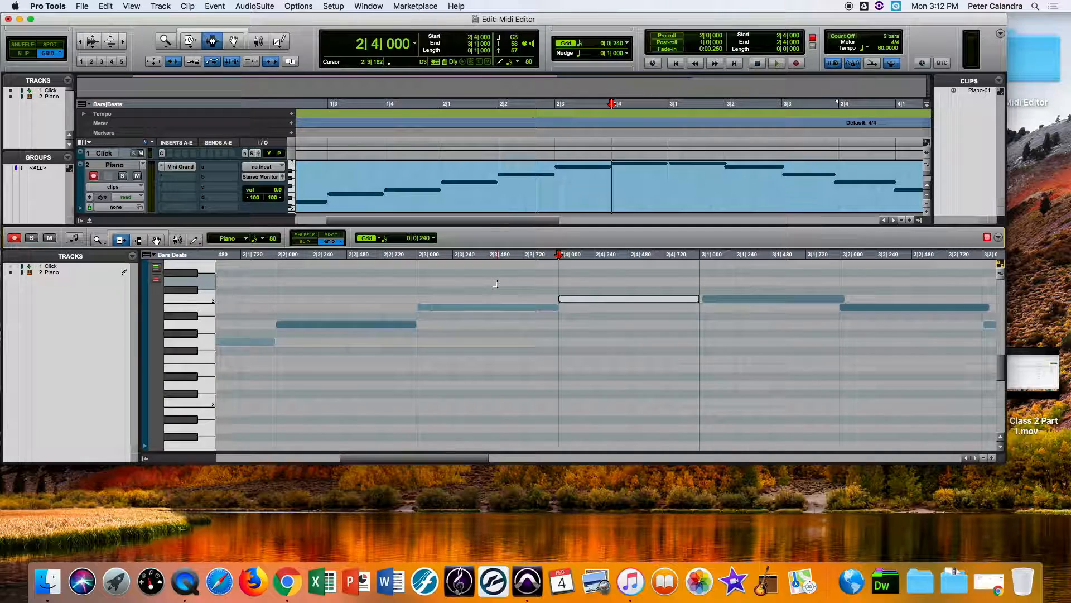
{"action": "scroll", "coordinate": [495, 284], "scroll_direction": "right", "scroll_amount": 2}
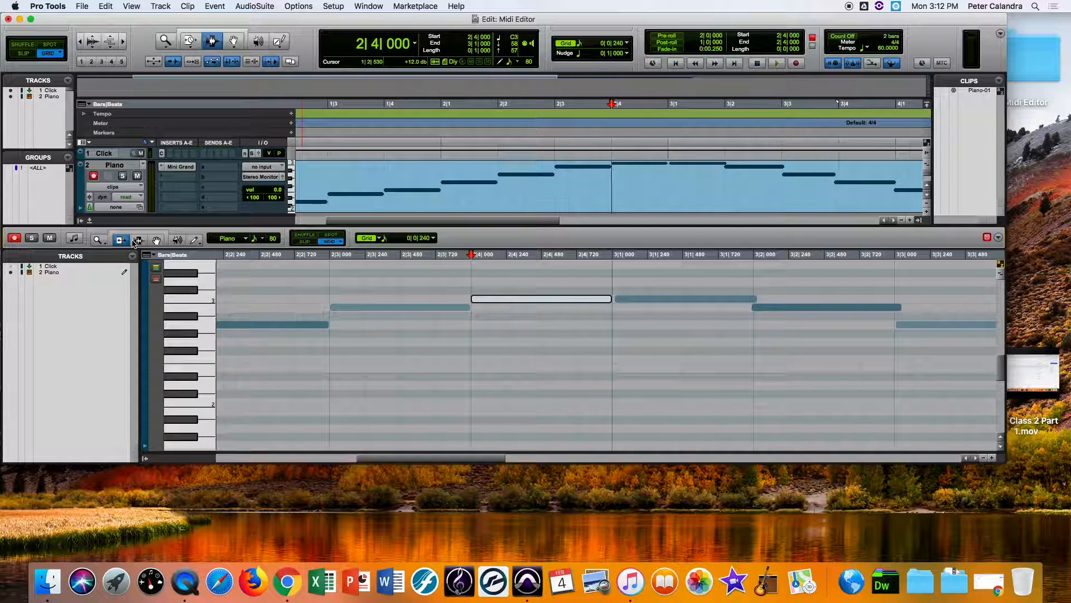
{"action": "scroll", "coordinate": [435, 279], "scroll_direction": "right", "scroll_amount": 5}
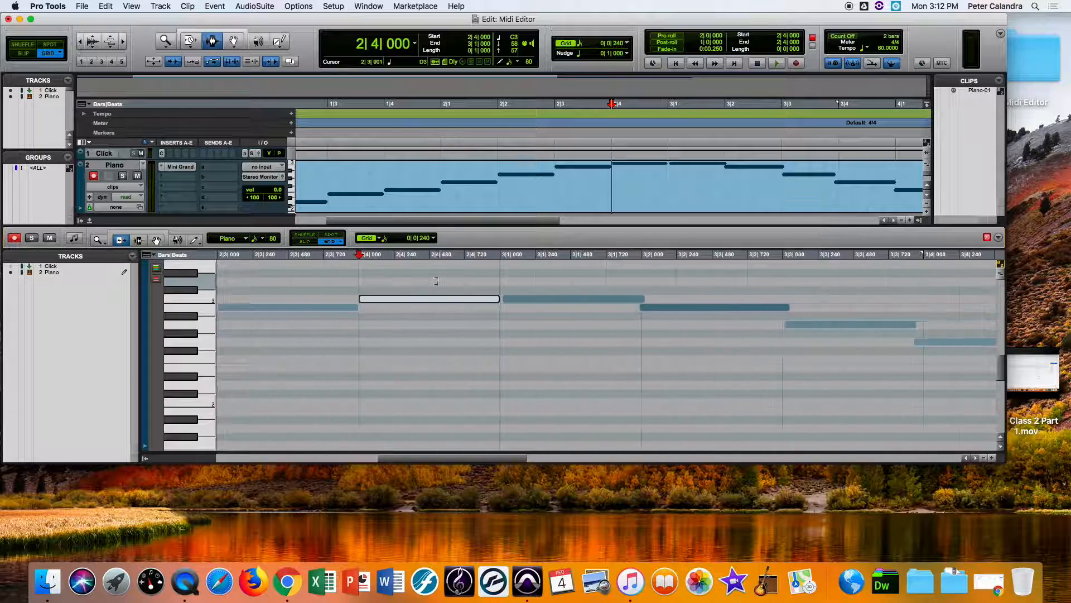
{"action": "scroll", "coordinate": [435, 280], "scroll_direction": "right", "scroll_amount": 7}
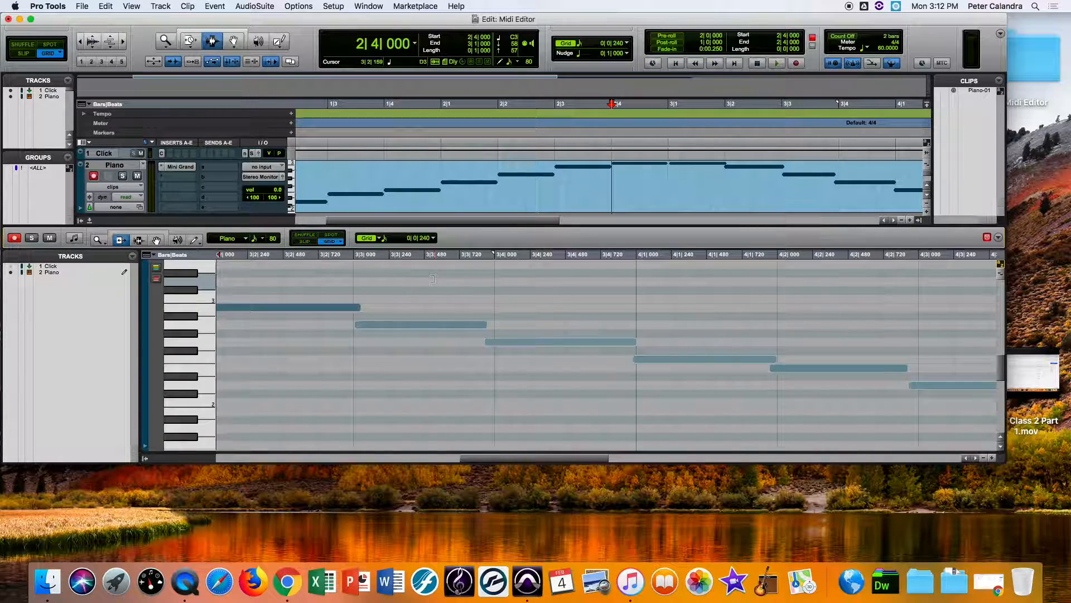
{"action": "scroll", "coordinate": [429, 279], "scroll_direction": "left", "scroll_amount": 8}
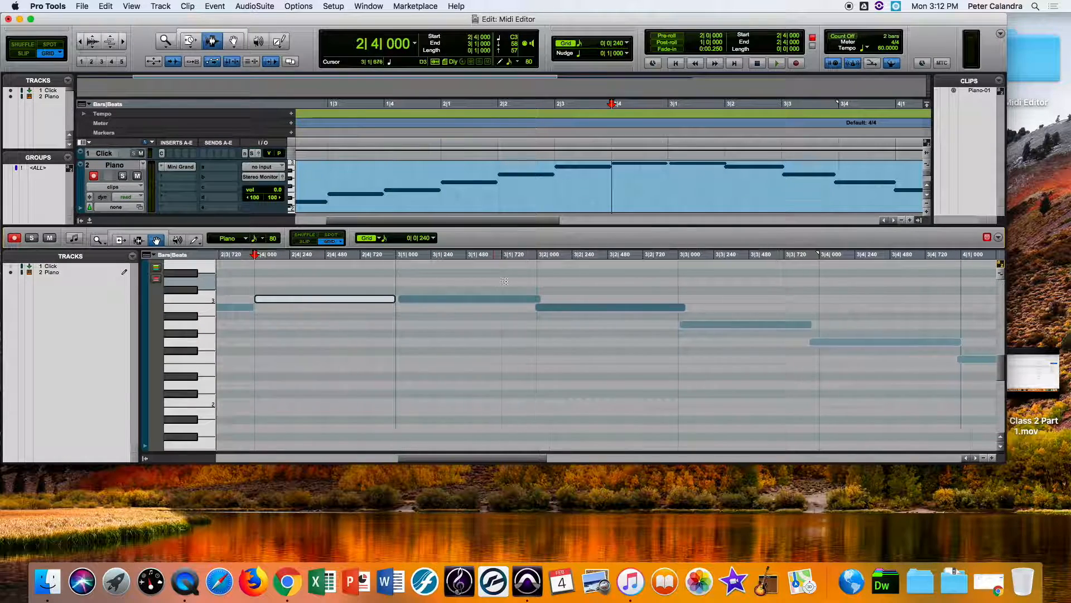
Step: Trim bar 3's descending C3, B2, A2 and G2 notes to start at 3|1|000, 3|2|000, 3|3|000 and 3|4|000, closing overlaps and gaps
{"action": "scroll", "coordinate": [474, 277], "scroll_direction": "right", "scroll_amount": 5}
{"action": "scroll", "coordinate": [509, 281], "scroll_direction": "left", "scroll_amount": 5}
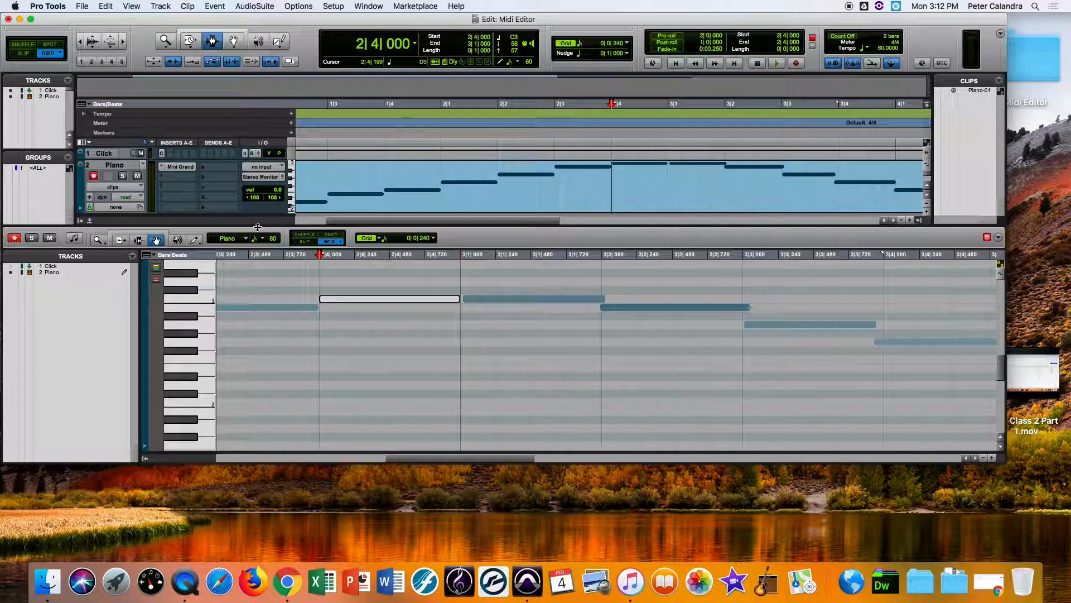
{"action": "left_click", "coordinate": [464, 299]}
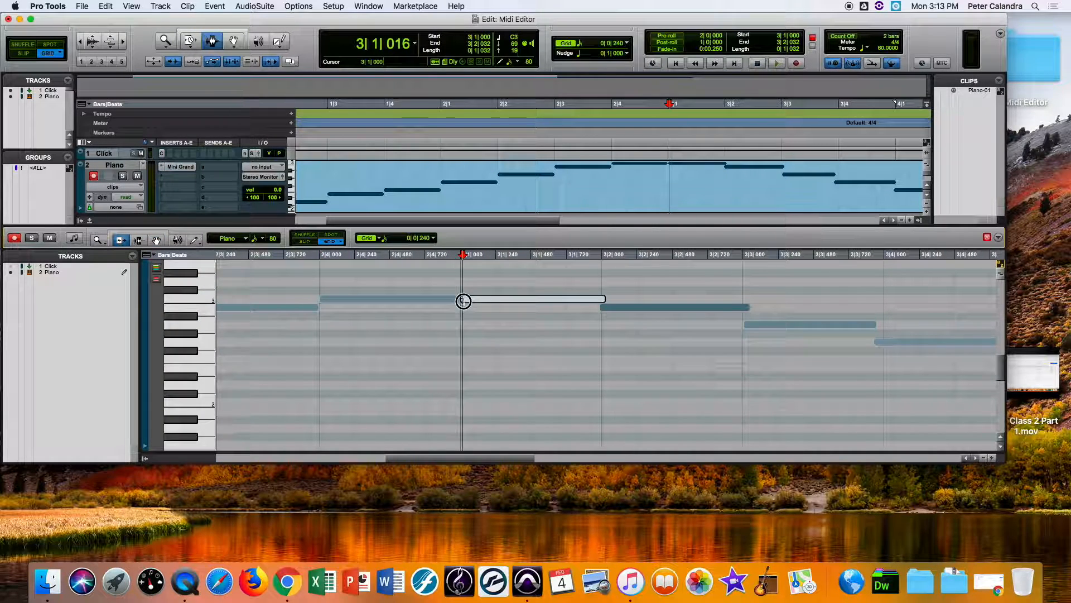
{"action": "left_click", "coordinate": [604, 307]}
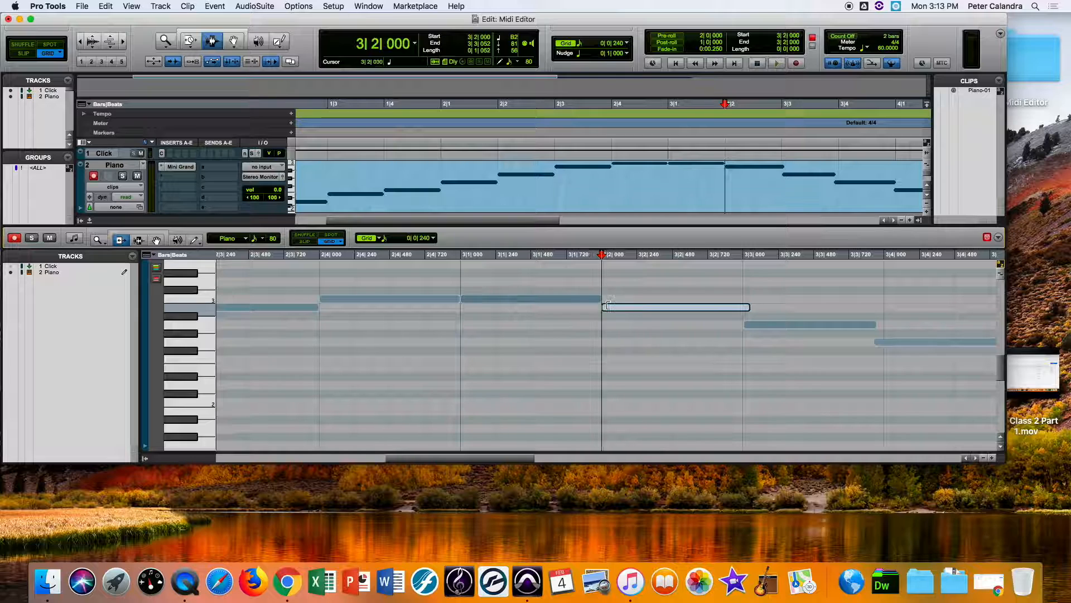
{"action": "left_click", "coordinate": [747, 323]}
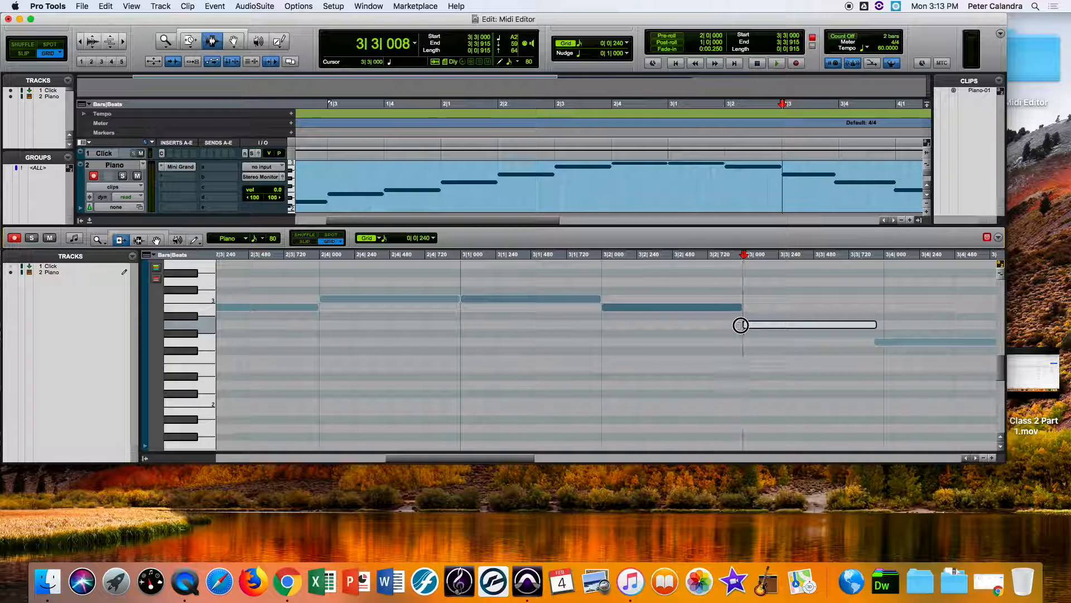
{"action": "left_click", "coordinate": [887, 342]}
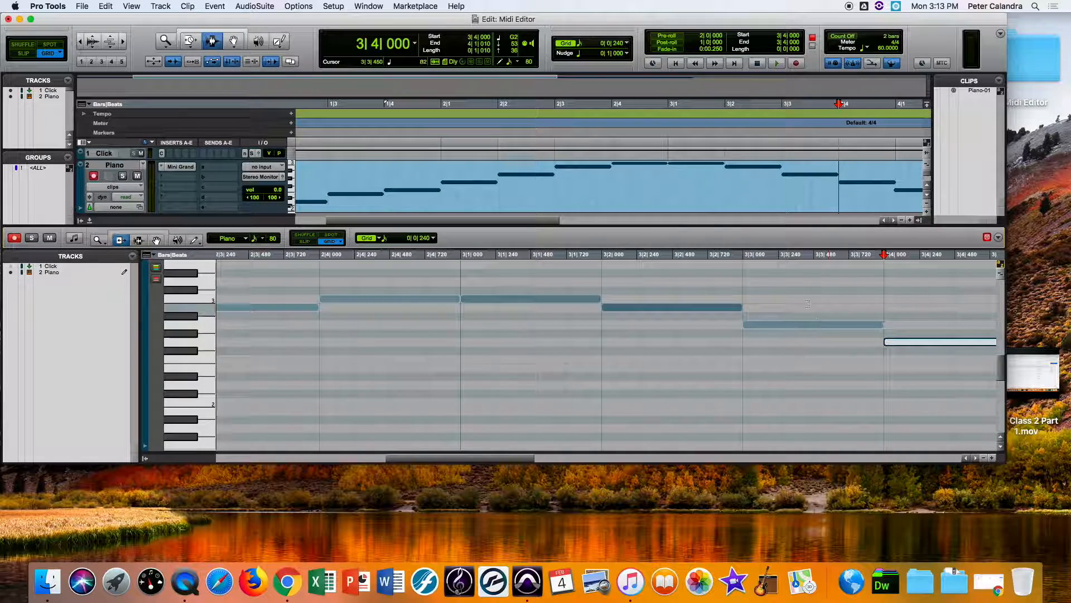
Step: Select the descending F2, E2, D2 and C2 notes of bar 4 together with the Grabber tool
{"action": "scroll", "coordinate": [807, 301], "scroll_direction": "right", "scroll_amount": 5}
{"action": "scroll", "coordinate": [807, 301], "scroll_direction": "right", "scroll_amount": 8}
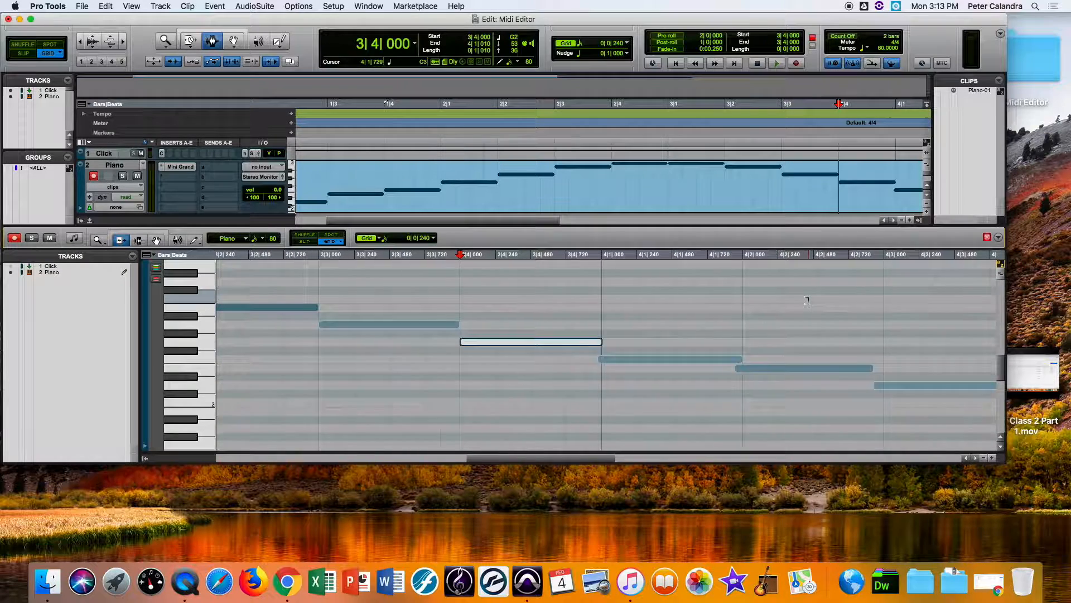
{"action": "scroll", "coordinate": [807, 299], "scroll_direction": "left", "scroll_amount": 3}
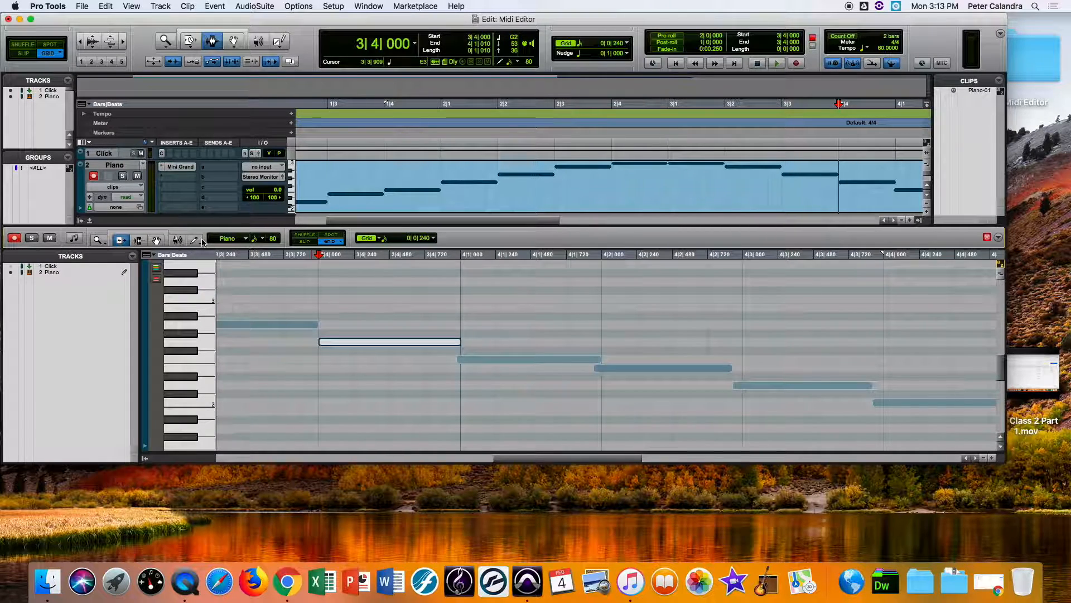
{"action": "left_click", "coordinate": [156, 240]}
{"action": "left_click", "coordinate": [525, 322]}
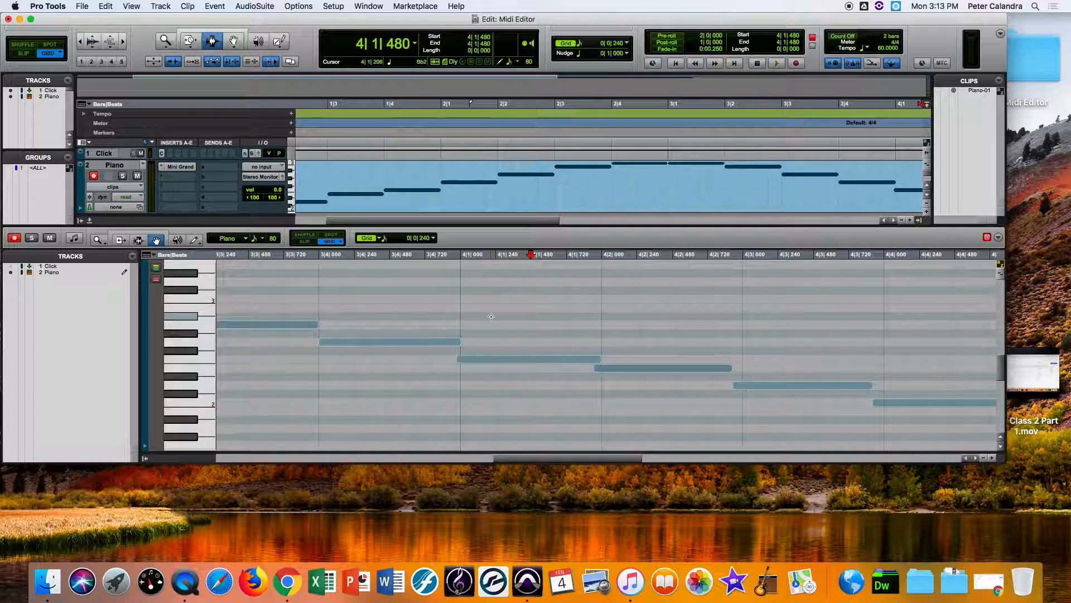
{"action": "left_click", "coordinate": [484, 297]}
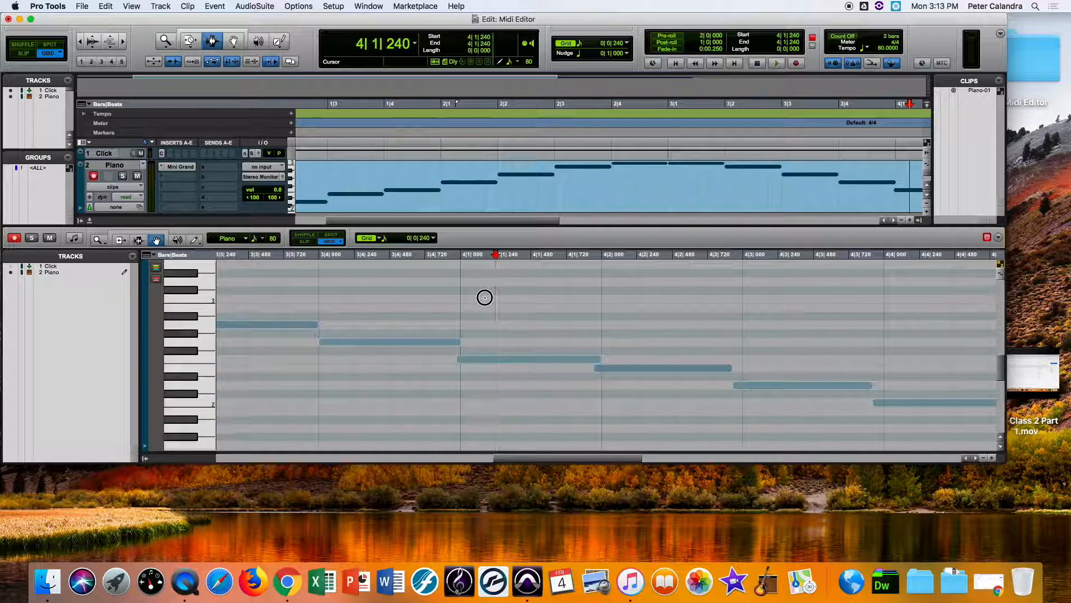
{"action": "left_click", "coordinate": [475, 292]}
{"action": "left_click_drag", "start_coordinate": [474, 292], "coordinate": [921, 430]}
{"action": "left_click", "coordinate": [468, 362]}
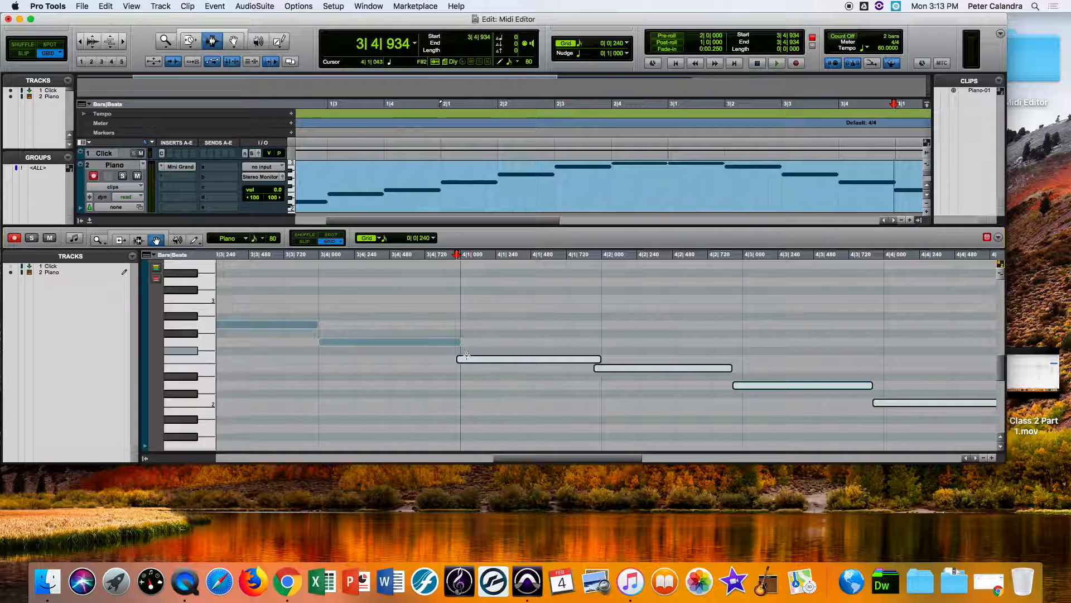
Step: Move the F2, E2, D2 and C2 notes to start at 4|1|000, 4|2|000, 4|3|000 and 4|4|000
{"action": "left_click_drag", "start_coordinate": [463, 359], "coordinate": [471, 358]}
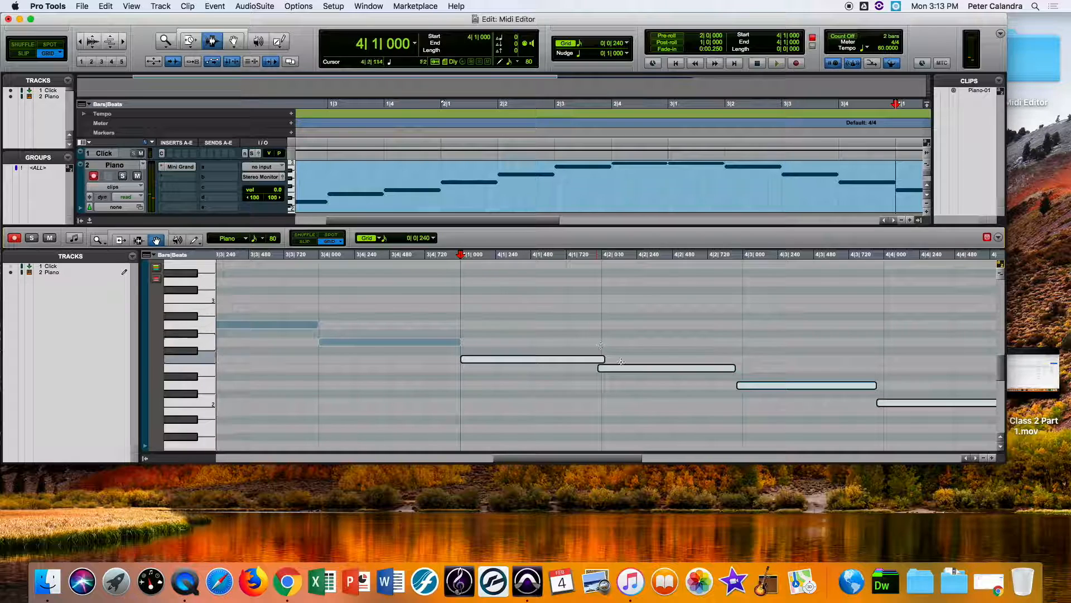
{"action": "left_click_drag", "start_coordinate": [636, 329], "coordinate": [880, 400]}
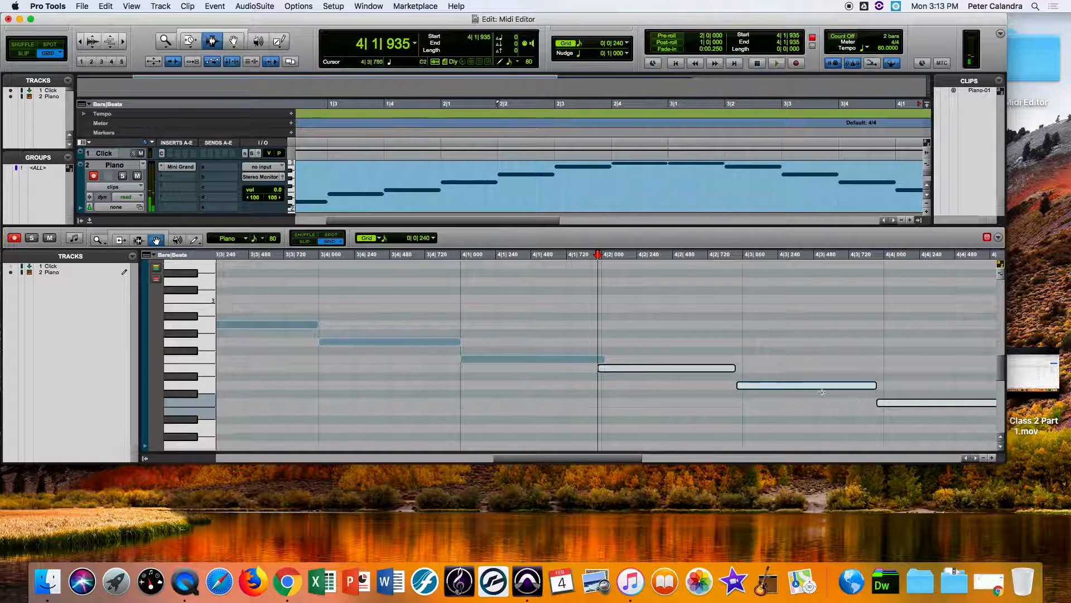
{"action": "left_click_drag", "start_coordinate": [614, 366], "coordinate": [623, 368]}
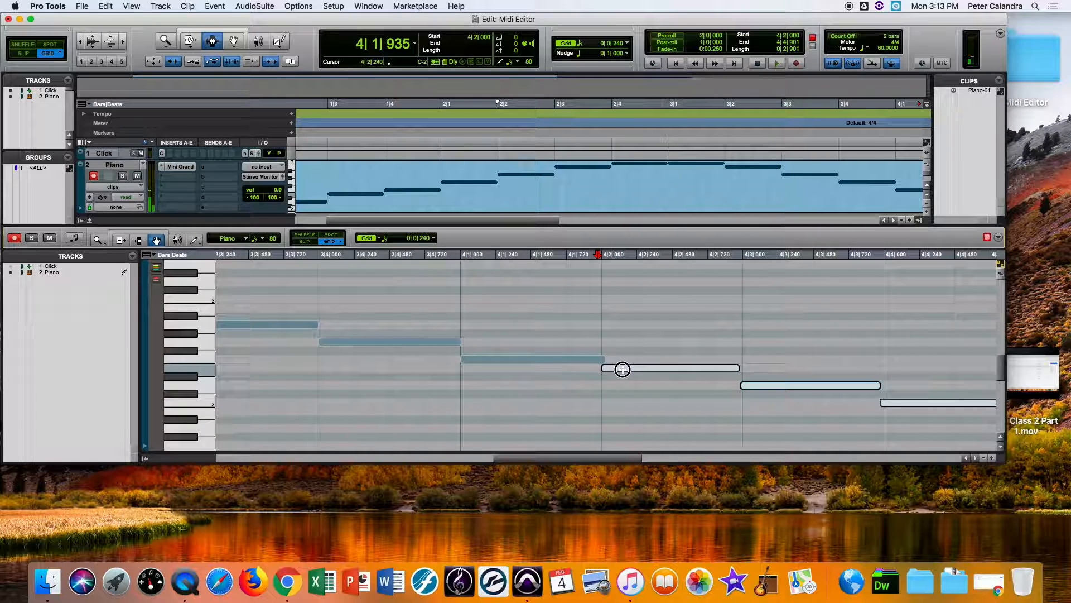
{"action": "left_click", "coordinate": [738, 377]}
{"action": "left_click", "coordinate": [748, 385]}
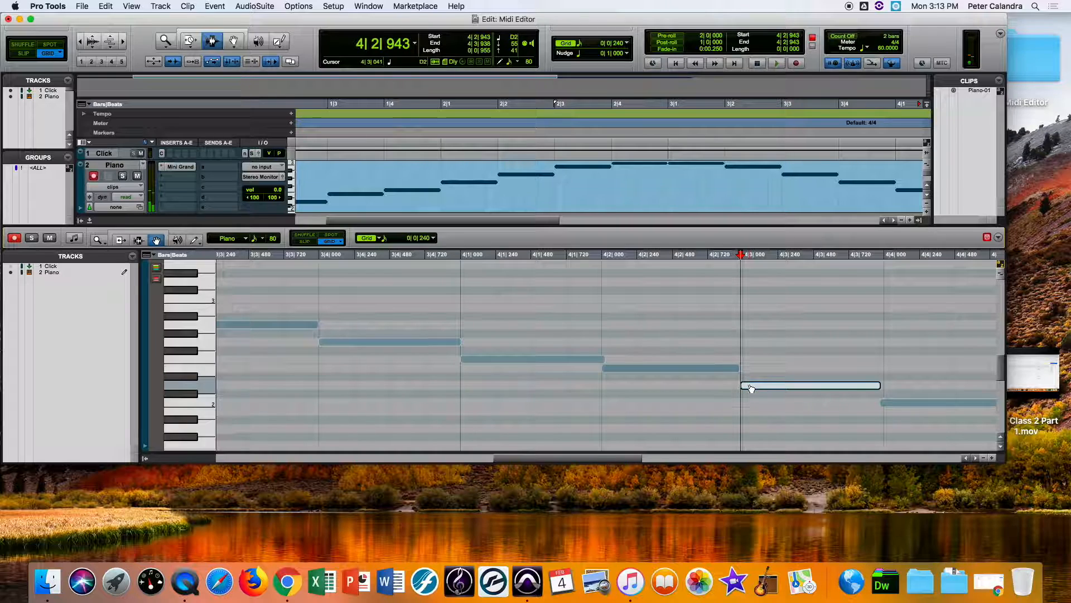
{"action": "left_click", "coordinate": [889, 402]}
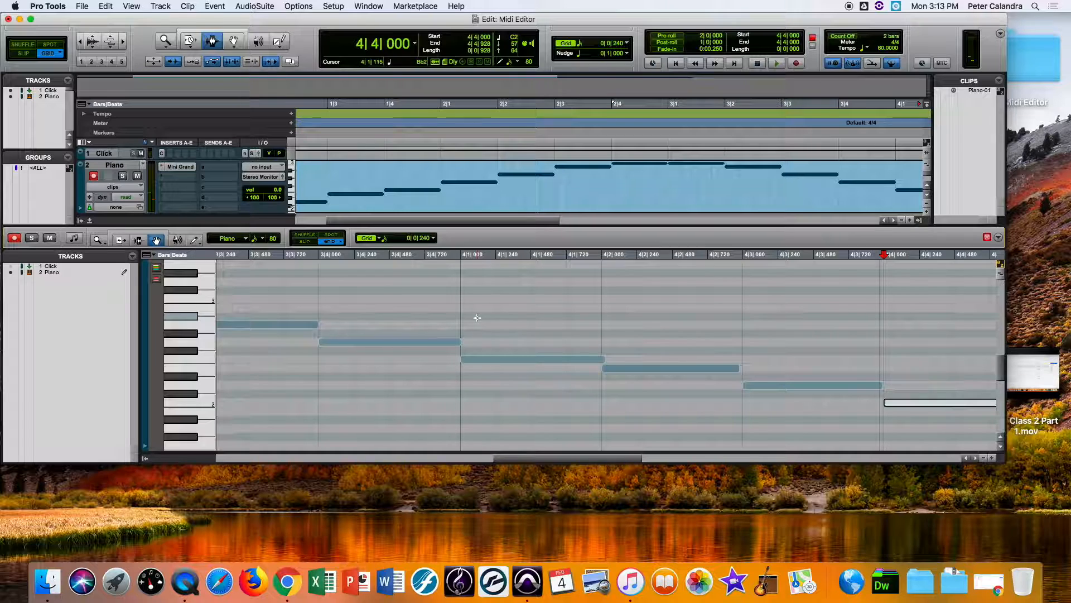
Step: Undo the moves of the four bar 4 notes
{"action": "key", "text": "super+z"}
{"action": "key", "text": "super+z"}
{"action": "key", "text": "super+z"}
{"action": "key", "text": "super+z"}
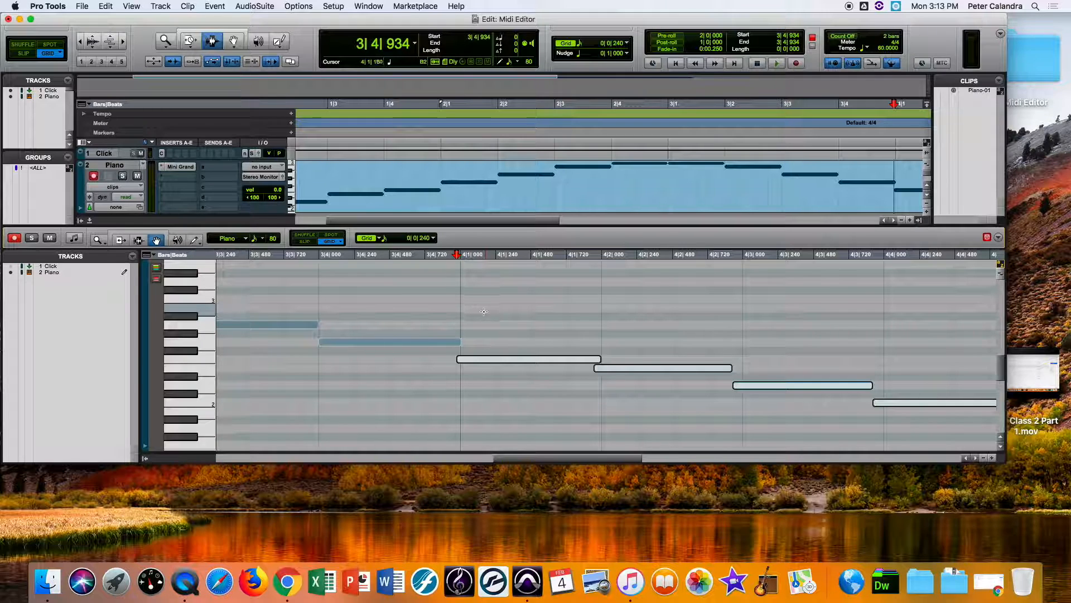
Step: Move the four selected bar 4 notes together so that F2 starts at 4|1|000, and deselect them
{"action": "left_click_drag", "start_coordinate": [466, 360], "coordinate": [475, 363]}
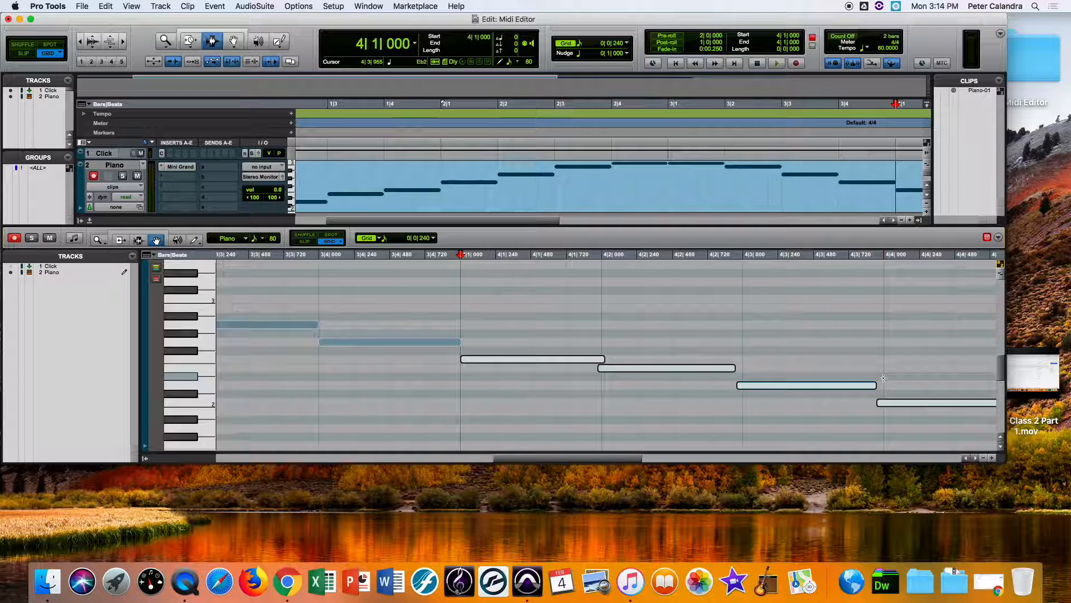
{"action": "left_click", "coordinate": [639, 325]}
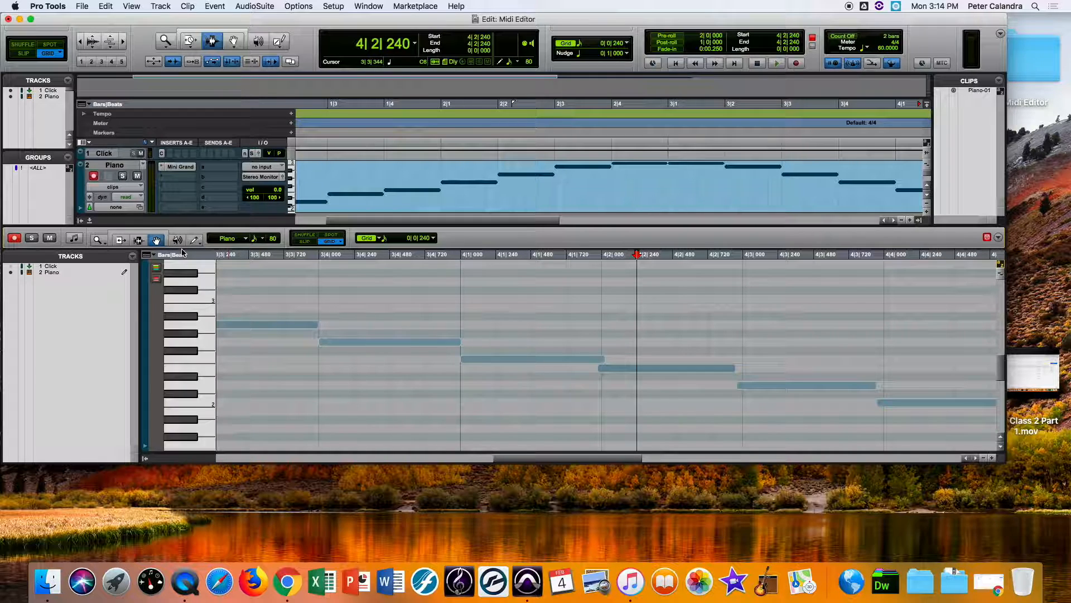
Step: Place the edit cursor at 4|2|000 with the Selector tool and separate the overlapping F2 and E2 notes there
{"action": "left_click", "coordinate": [138, 239]}
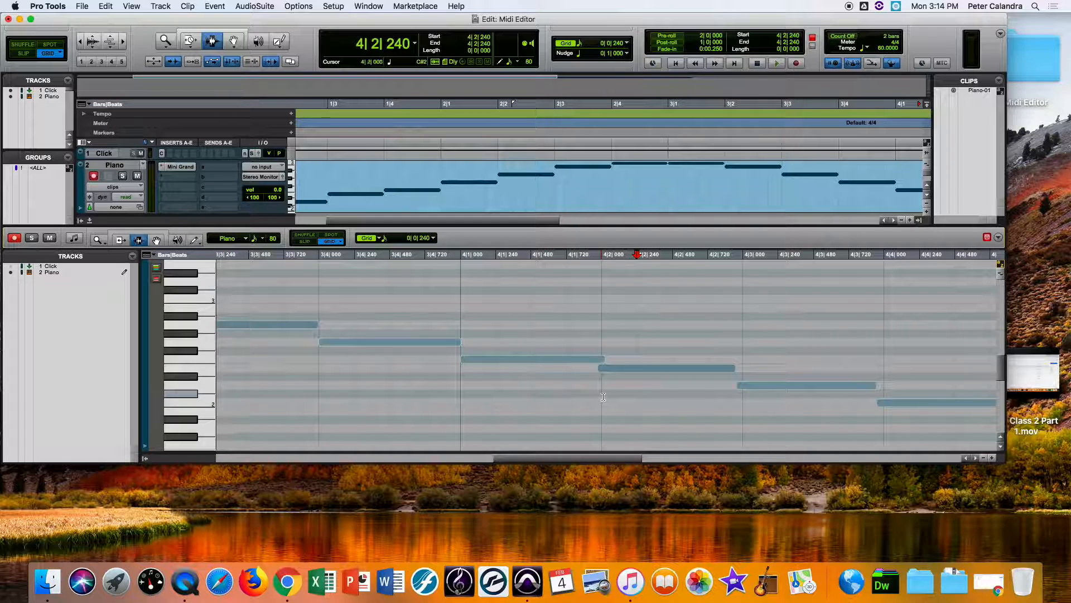
{"action": "left_click", "coordinate": [578, 357]}
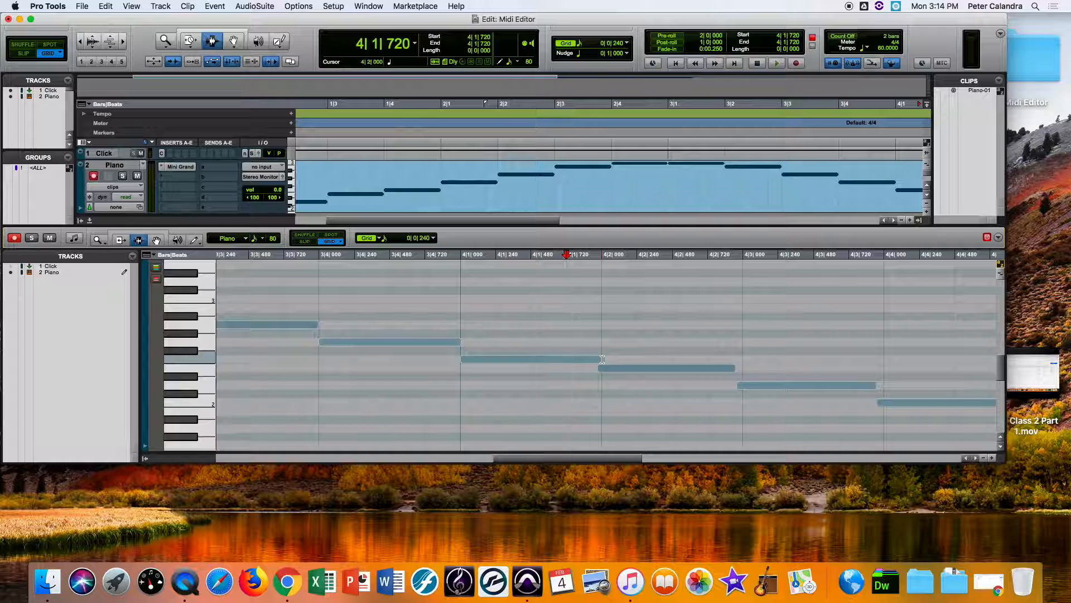
{"action": "left_click", "coordinate": [602, 367]}
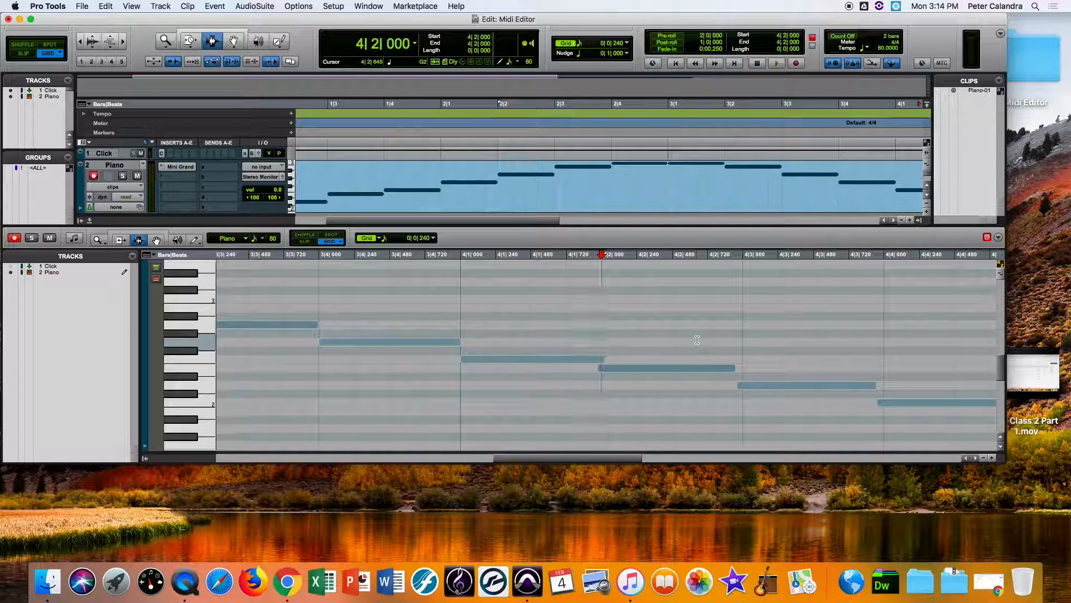
{"action": "key", "text": "super+e"}
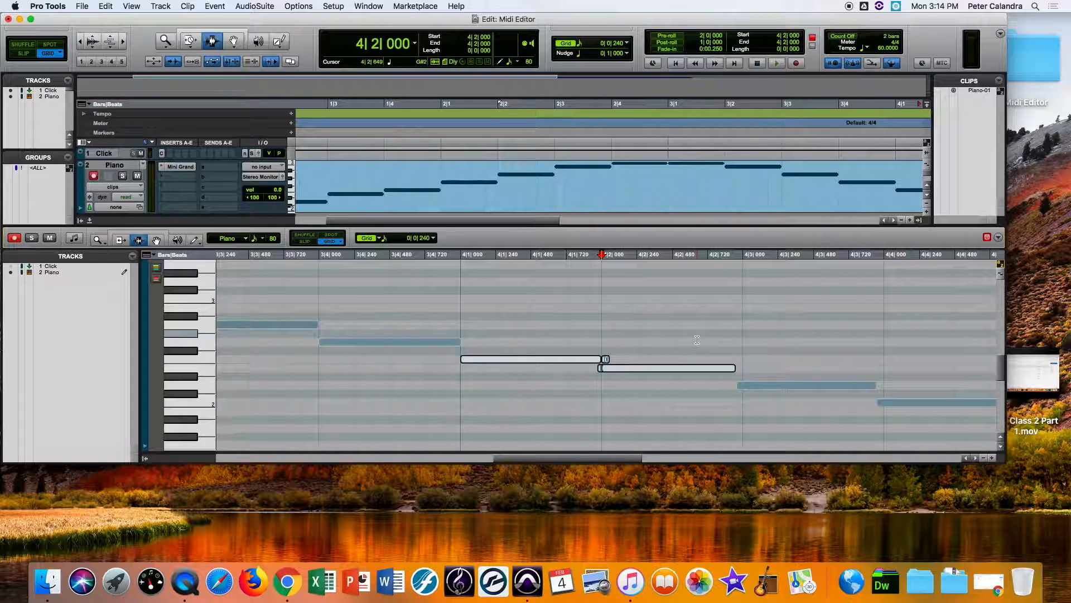
{"action": "left_click", "coordinate": [587, 256]}
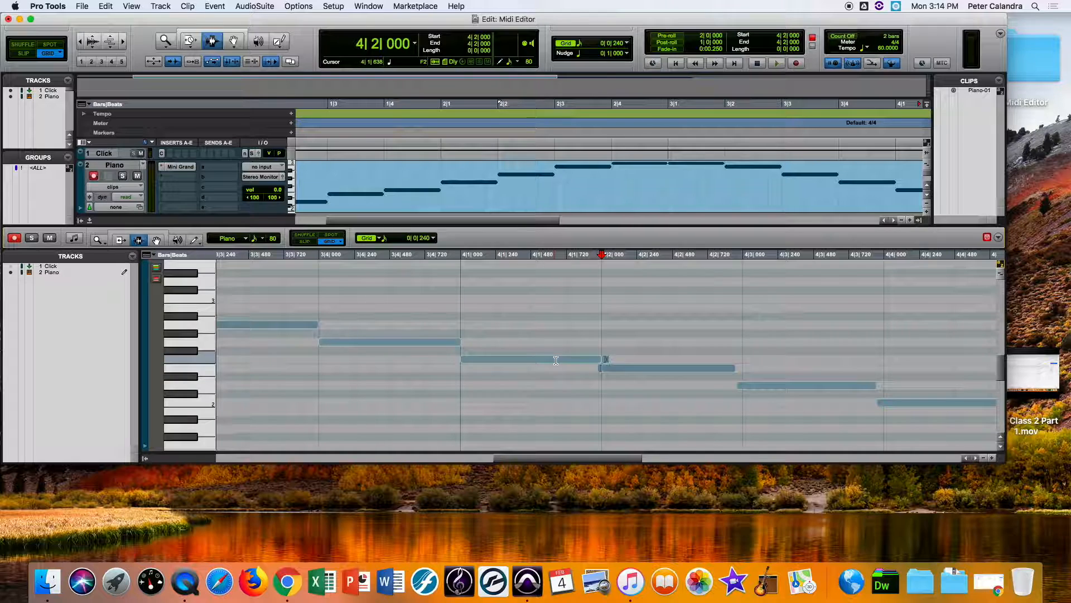
Step: Delete the short F2 fragment after 4|2|000 and the short E2 fragment before it with the Grabber tool
{"action": "key", "text": "t"}
{"action": "key", "text": "t"}
{"action": "key", "text": "t"}
{"action": "key", "text": "t"}
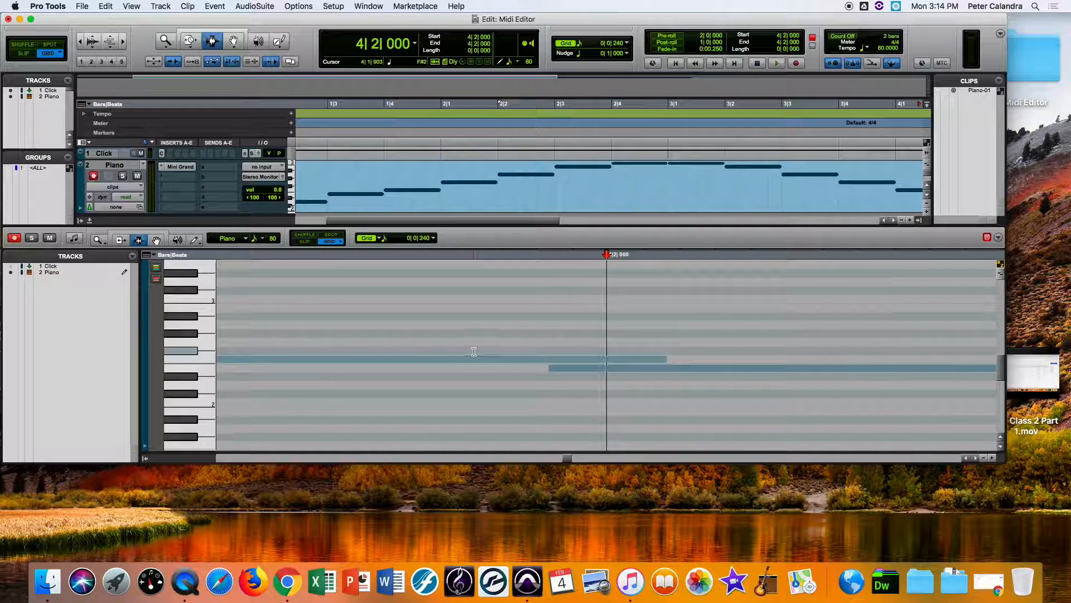
{"action": "left_click", "coordinate": [159, 240]}
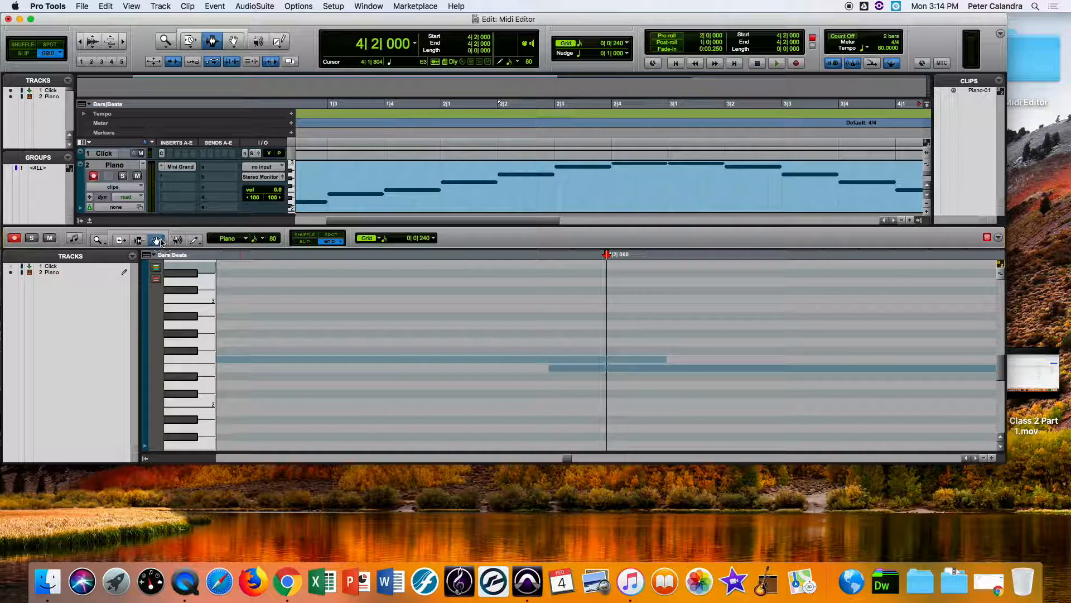
{"action": "left_click", "coordinate": [629, 363]}
{"action": "left_click_drag", "start_coordinate": [627, 364], "coordinate": [590, 373]}
{"action": "key", "text": "Delete"}
{"action": "key", "text": "super+bracketleft"}
{"action": "key", "text": "super+bracketleft"}
{"action": "key", "text": "super+bracketleft"}
{"action": "key", "text": "super+bracketleft"}
{"action": "key", "text": "super+bracketleft"}
{"action": "key", "text": "super+bracketleft"}
{"action": "key", "text": "super+bracketleft"}
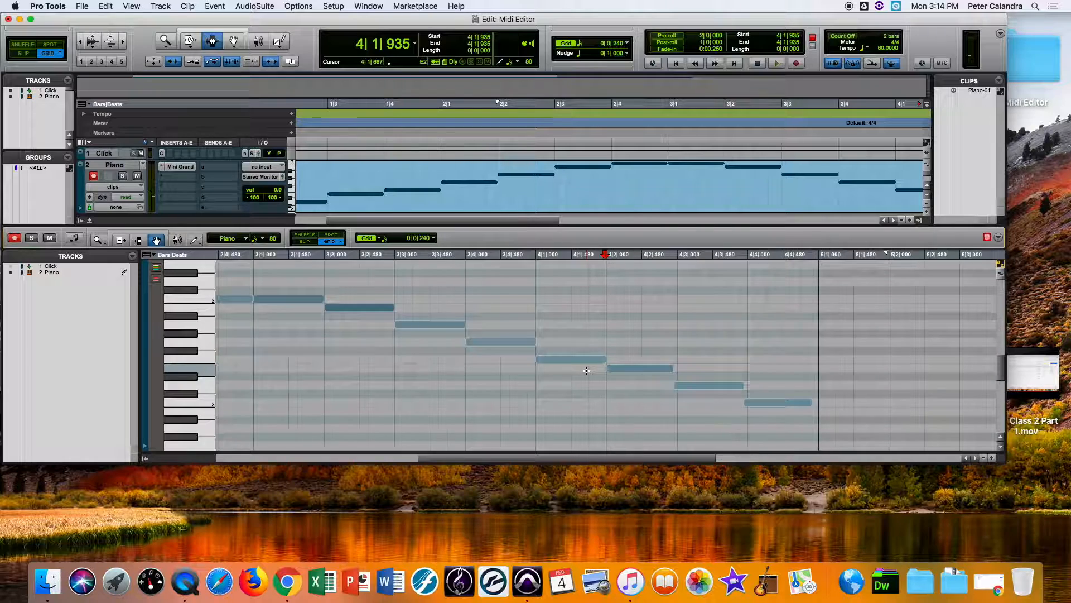
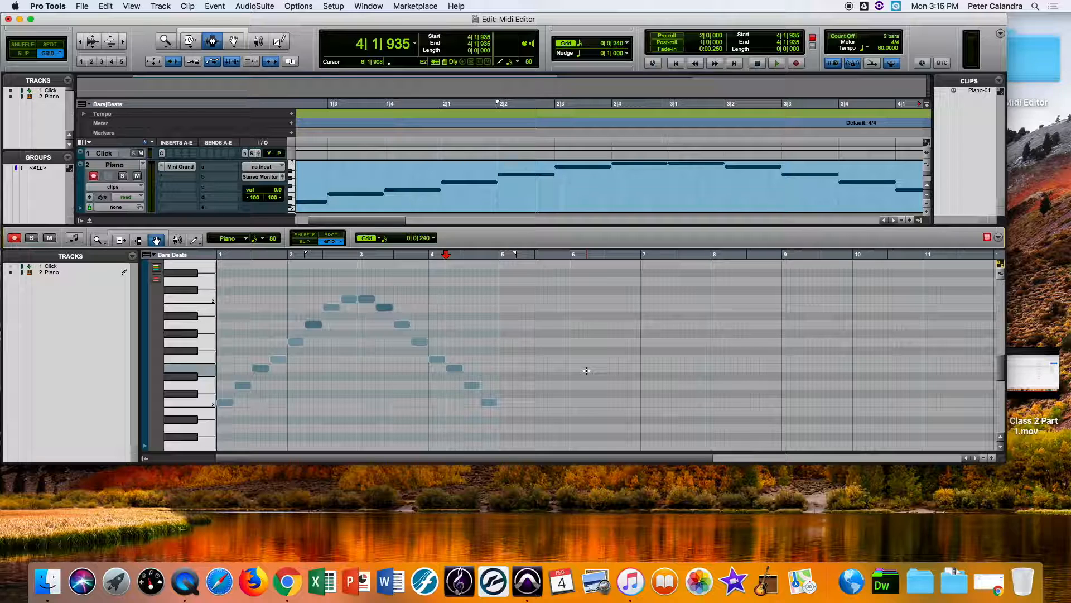
Step: Select from the edit cursor back to the session start, and return the cursor to 1|1|000
{"action": "key", "text": "shift+Return"}
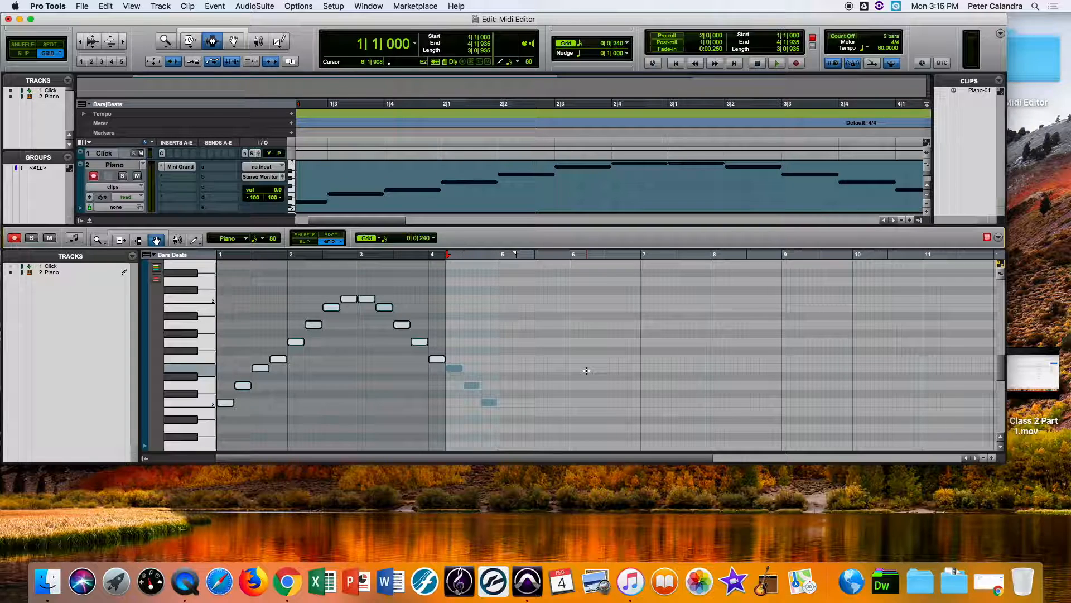
{"action": "key", "text": "Return"}
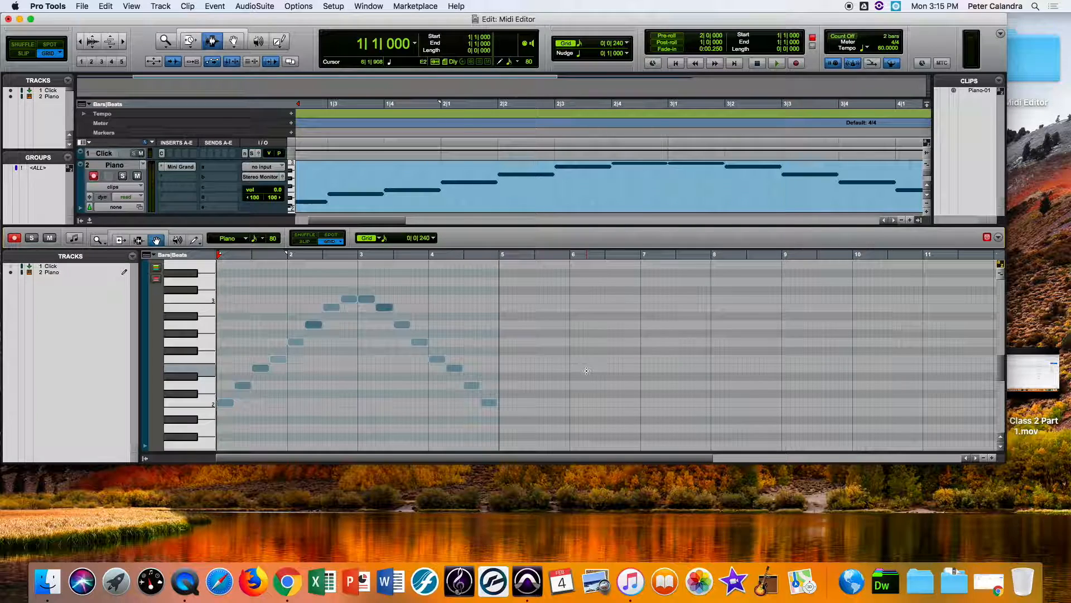
Step: Open the New Memory Location dialog at 1|1|000 twice, cancelling it each time
{"action": "key", "text": "KP_Enter"}
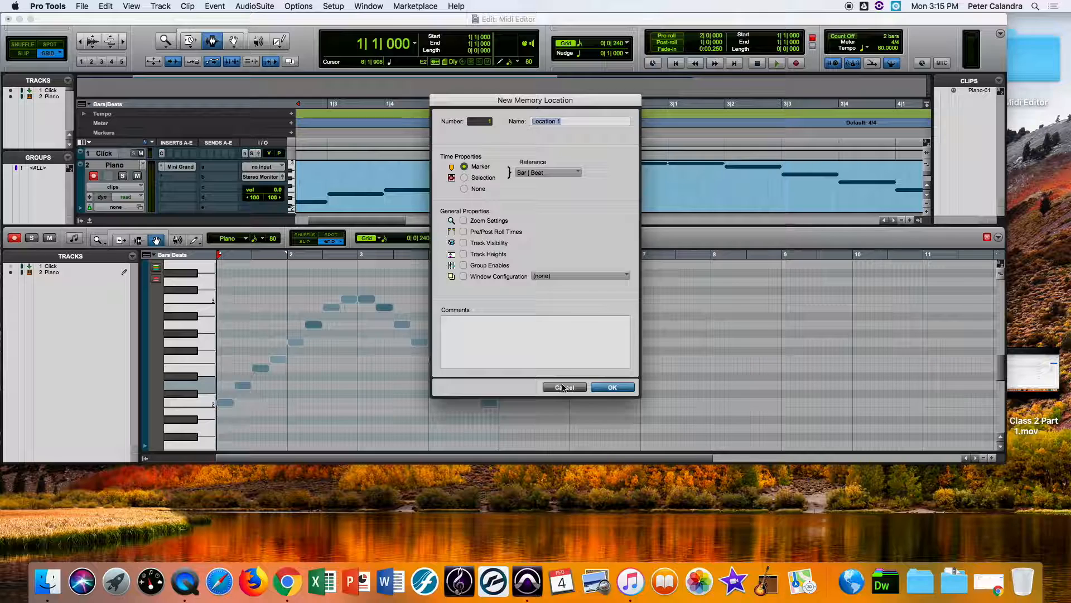
{"action": "key", "text": "Return"}
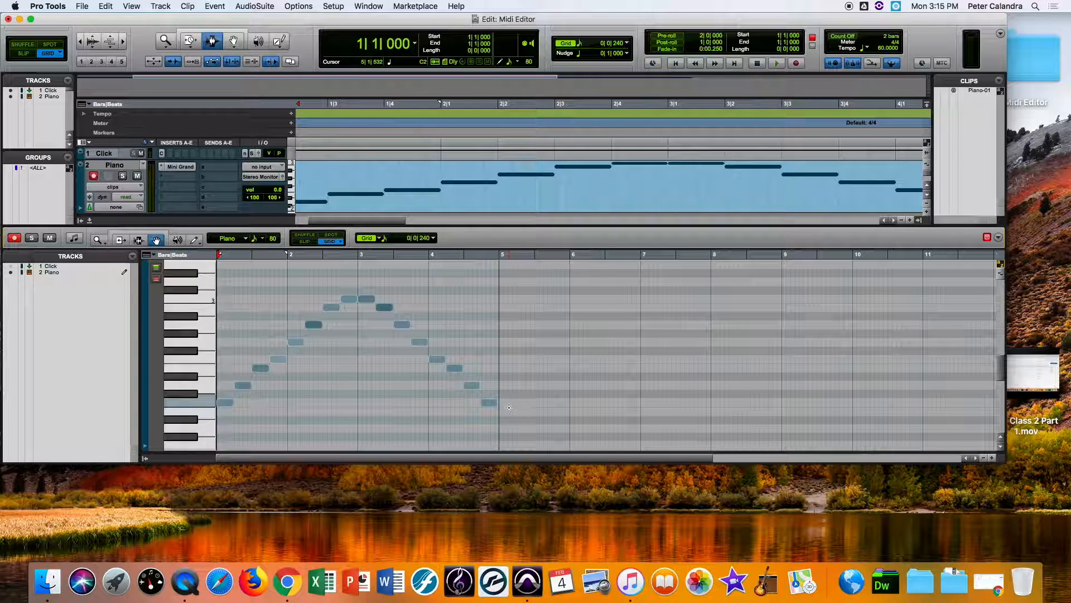
{"action": "key", "text": "KP_Enter"}
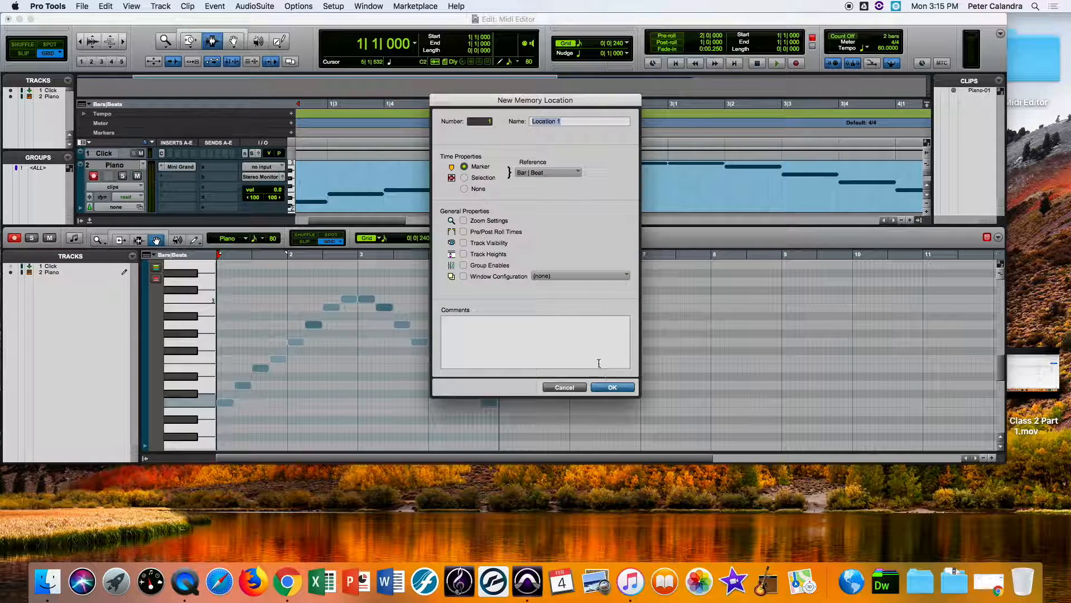
{"action": "left_click", "coordinate": [566, 387]}
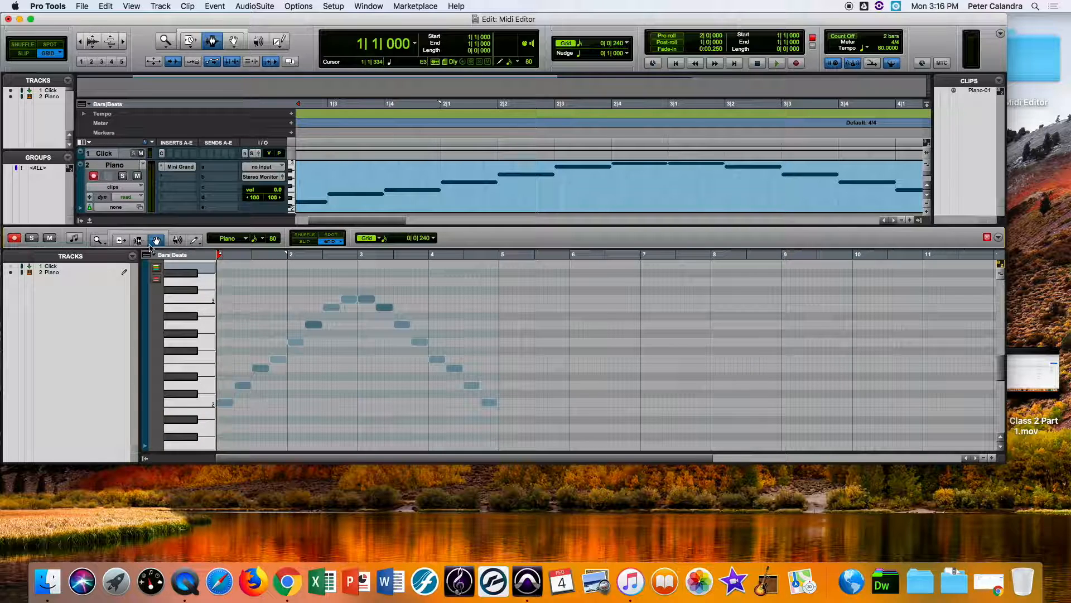
Step: Switch among the MIDI Editor's Trim, Selector and Grabber tools, ending with the Trim tool active
{"action": "left_click", "coordinate": [122, 241]}
{"action": "left_click", "coordinate": [139, 240]}
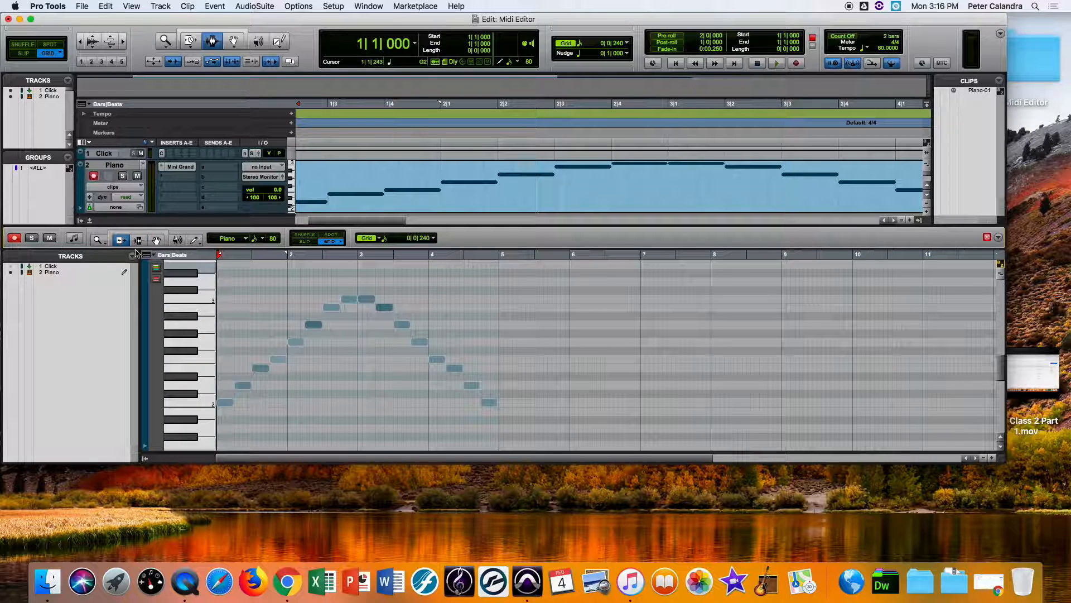
{"action": "left_click", "coordinate": [148, 239]}
{"action": "left_click", "coordinate": [119, 240]}
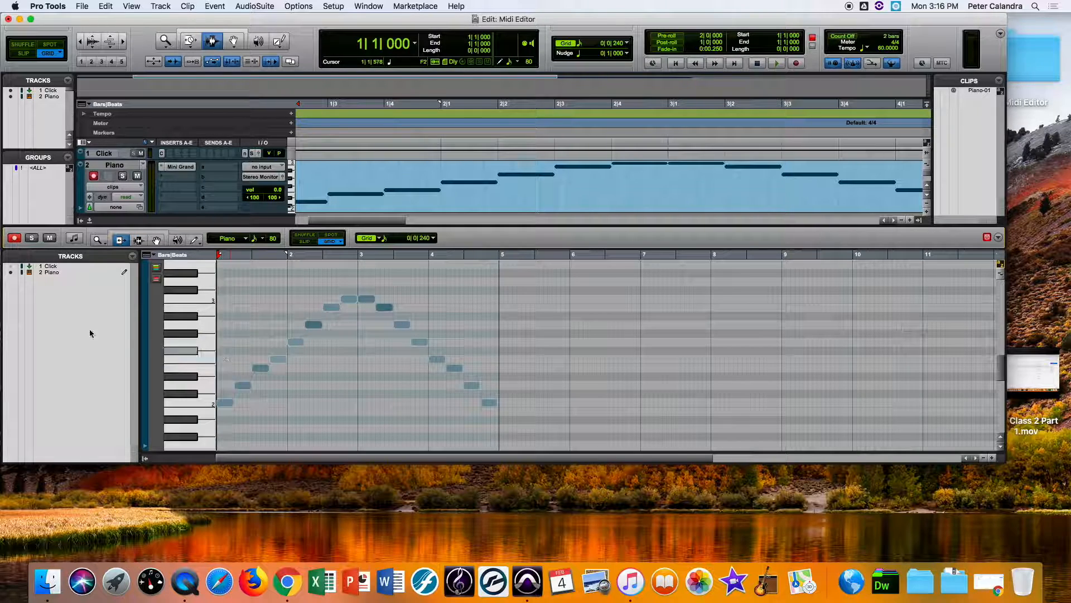
Step: Check the function-key option in the Keyboard pane of System Preferences, and close the window
{"action": "left_click", "coordinate": [16, 6]}
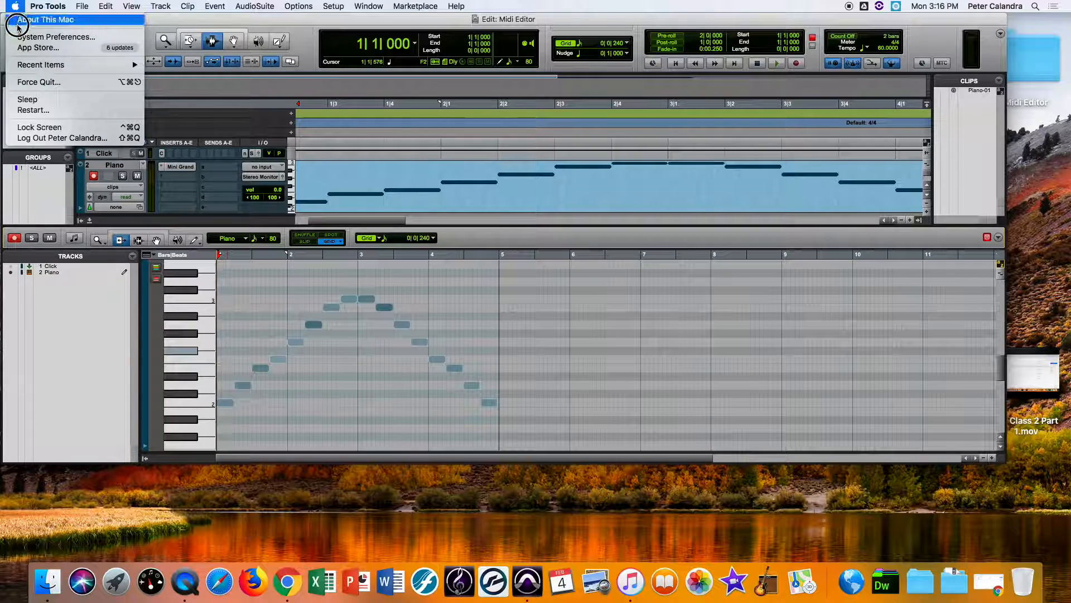
{"action": "left_click", "coordinate": [39, 37]}
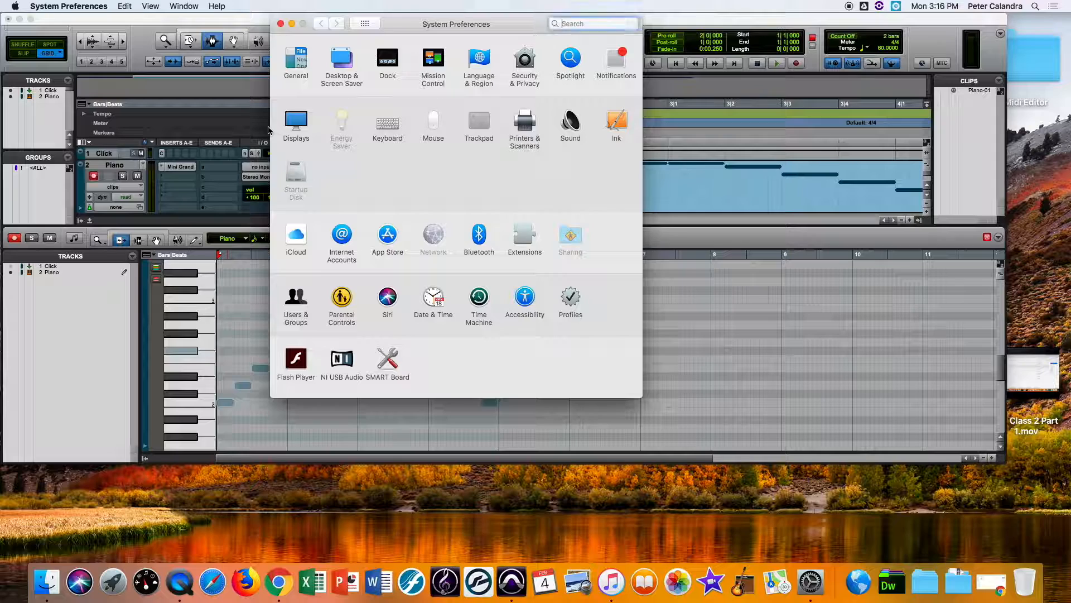
{"action": "left_click", "coordinate": [386, 127]}
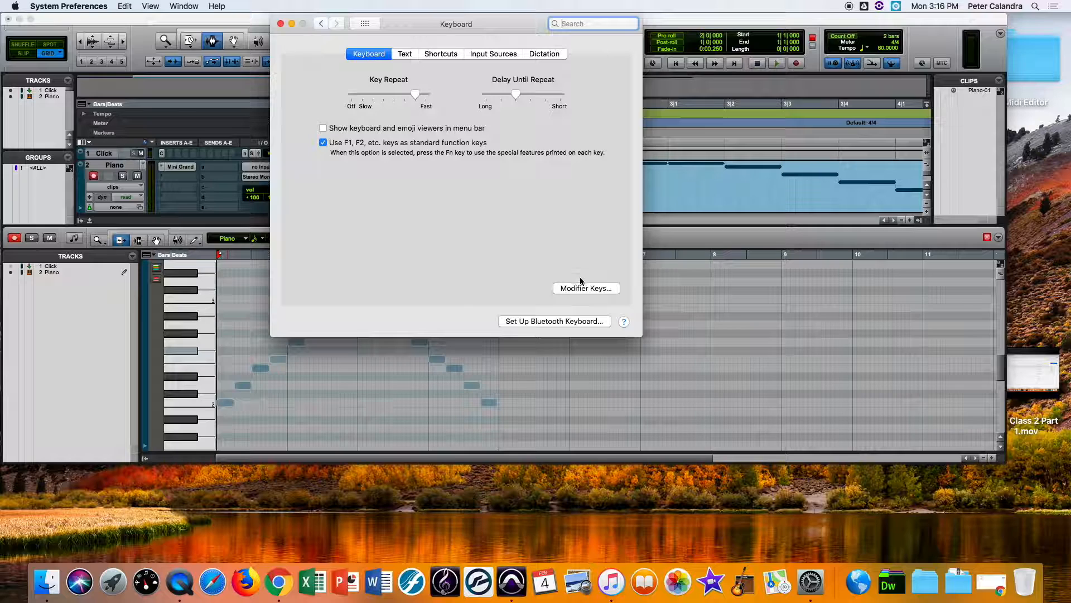
{"action": "left_click", "coordinate": [280, 24]}
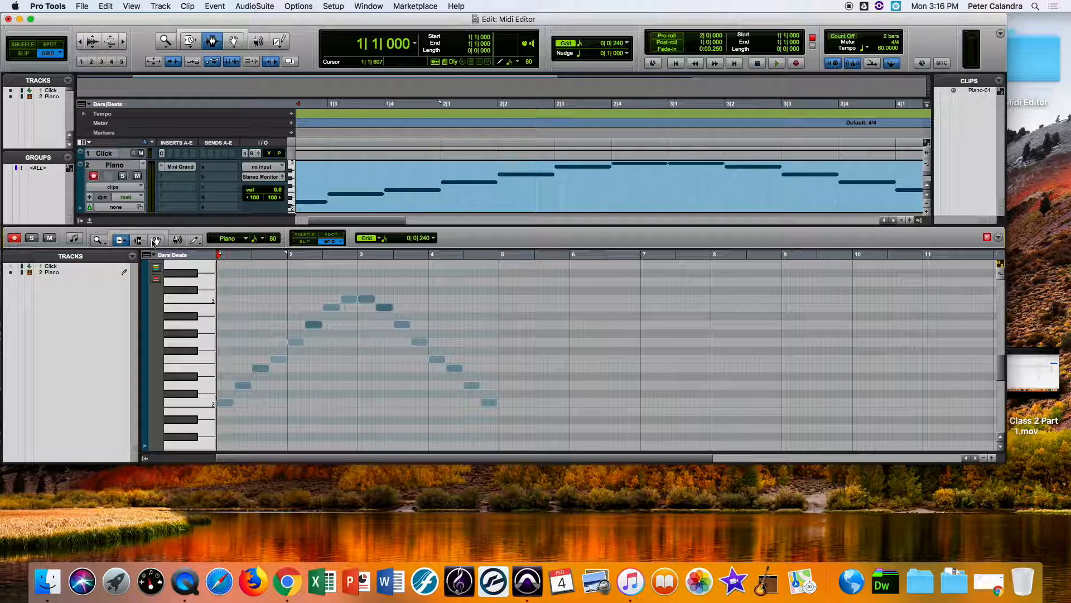
Step: Play the piano clip briefly from the session start and again from 1|3|480, stopping playback each time
{"action": "key", "text": "space"}
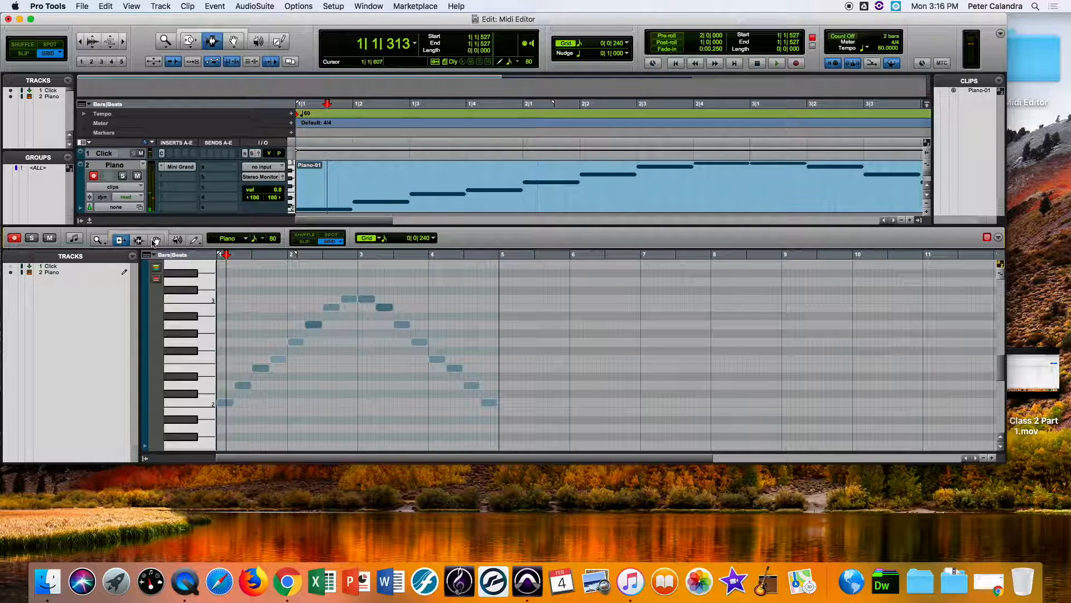
{"action": "left_click", "coordinate": [261, 255]}
{"action": "key", "text": "space"}
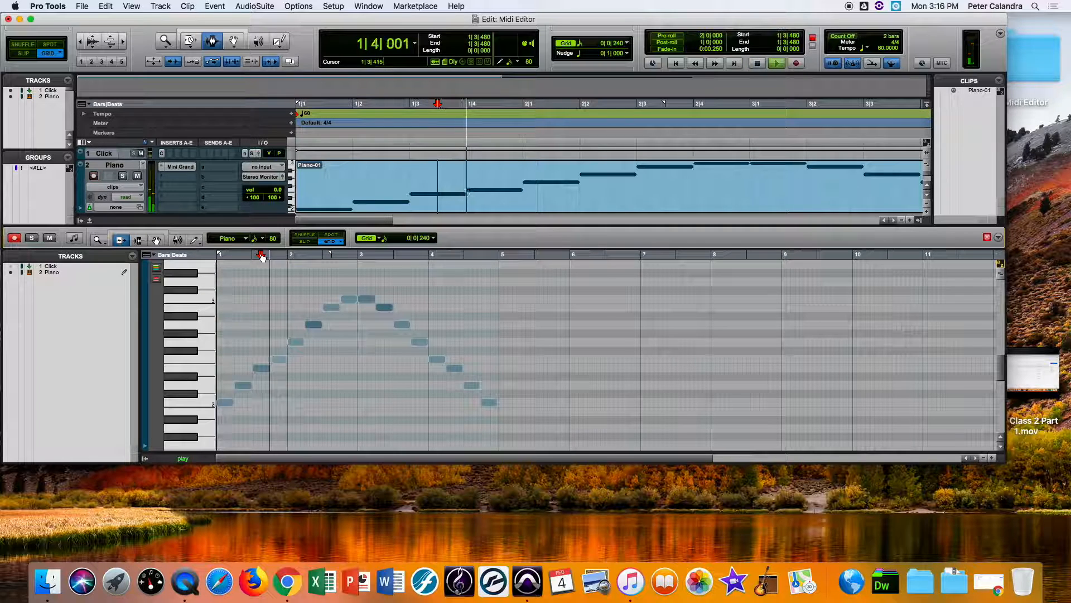
{"action": "key", "text": "space"}
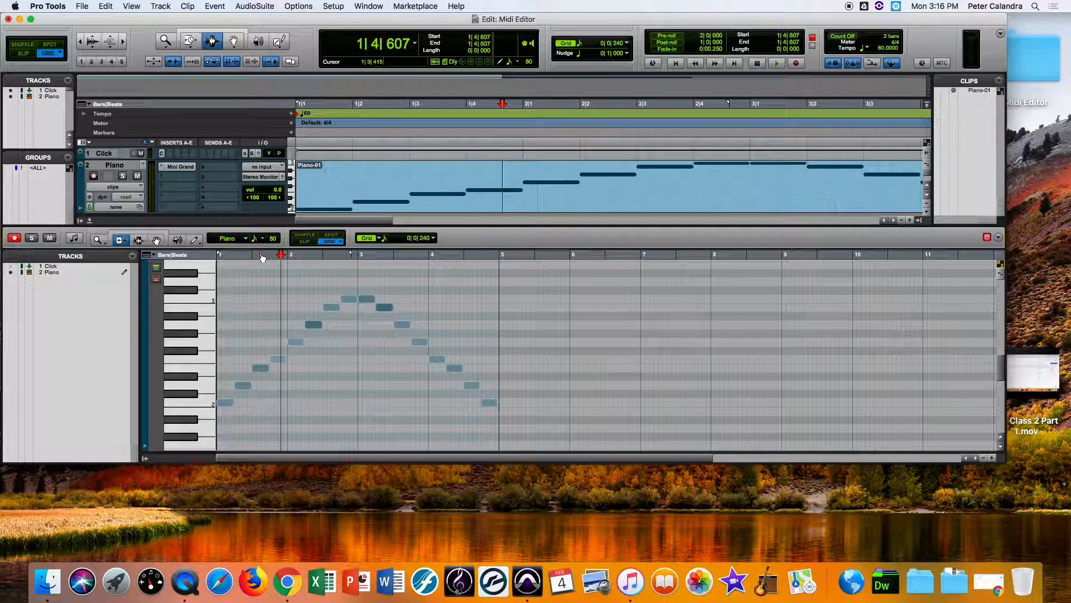
Step: Cycle through all of the MIDI Editor's edit tools in sequence, ending back on the Trim tool
{"action": "key", "text": "Escape"}
{"action": "key", "text": "Escape"}
{"action": "key", "text": "Escape"}
{"action": "key", "text": "Escape"}
{"action": "key", "text": "Escape"}
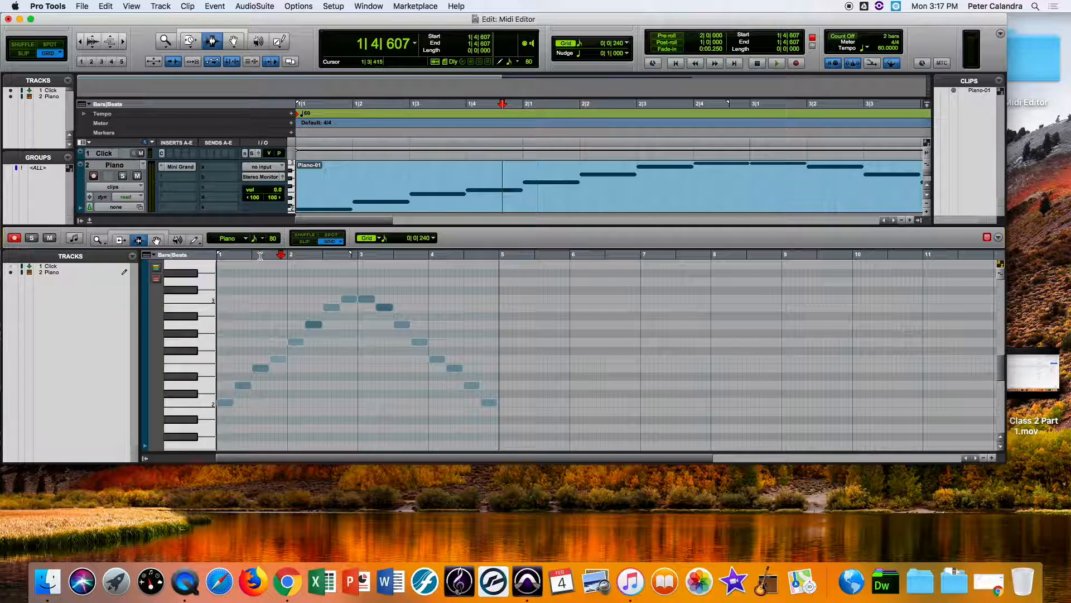
{"action": "key", "text": "Escape"}
{"action": "key", "text": "Escape"}
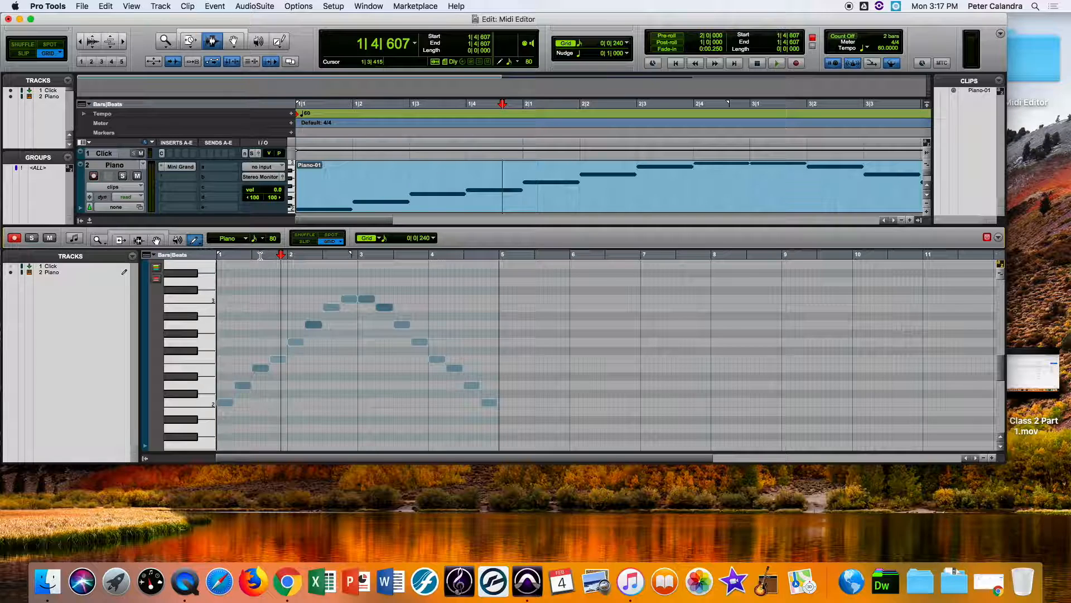
{"action": "key", "text": "Escape"}
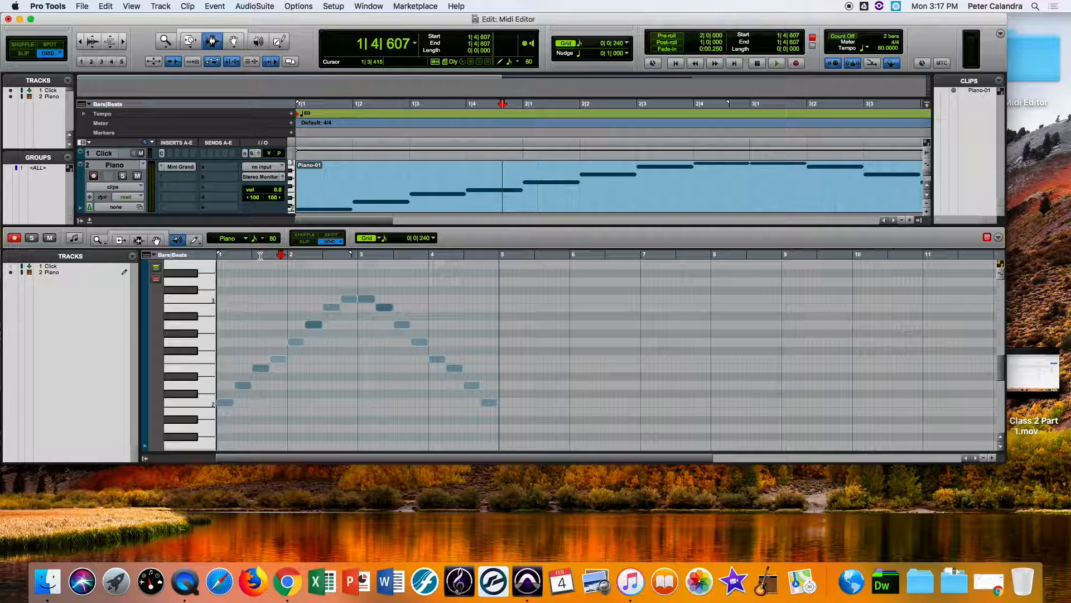
{"action": "key", "text": "Escape"}
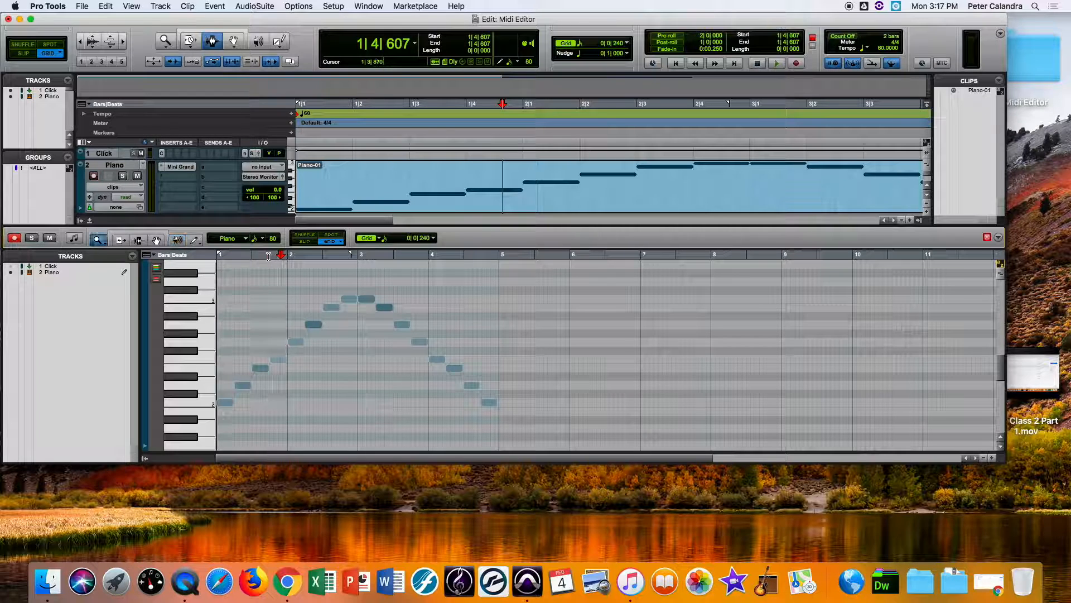
{"action": "key", "text": "Escape"}
{"action": "key", "text": "Escape"}
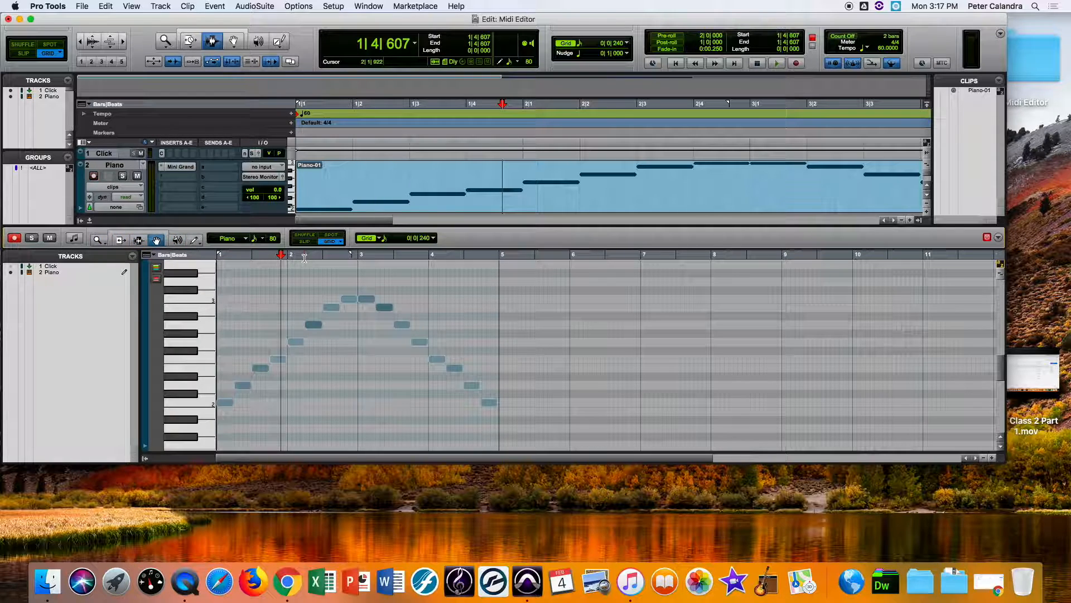
{"action": "key", "text": "Escape"}
{"action": "key", "text": "Escape"}
{"action": "key", "text": "Escape"}
{"action": "key", "text": "Escape"}
{"action": "key", "text": "Escape"}
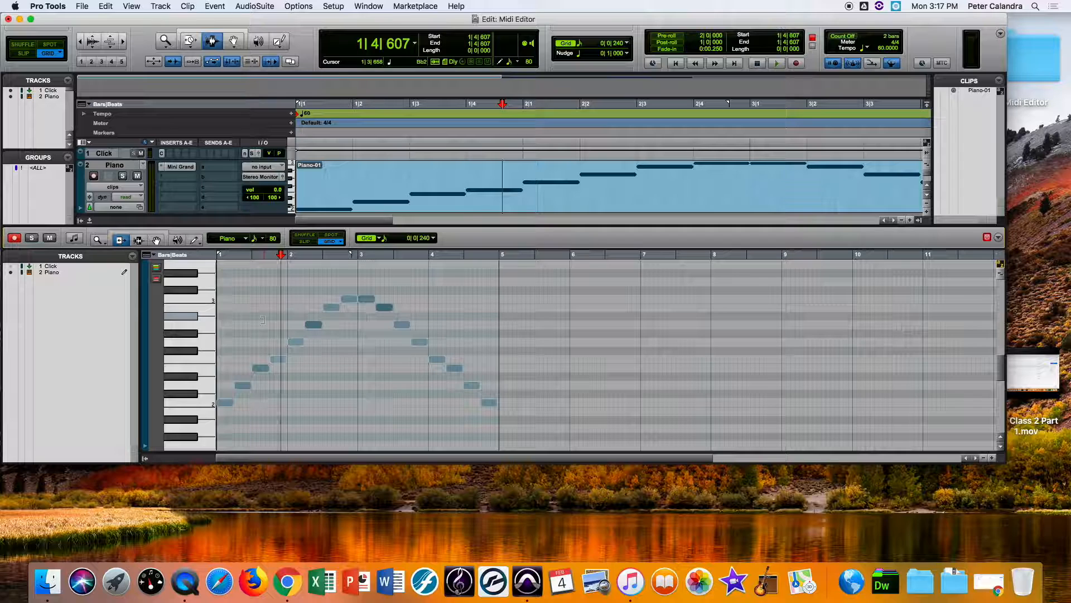
Step: Activate the MIDI Editor's Trim, Pencil, Selector and Grabber tools in turn, followed by the Smart Tool and the Pencil again
{"action": "key", "text": "F6"}
{"action": "key", "text": "F6"}
{"action": "key", "text": "F10"}
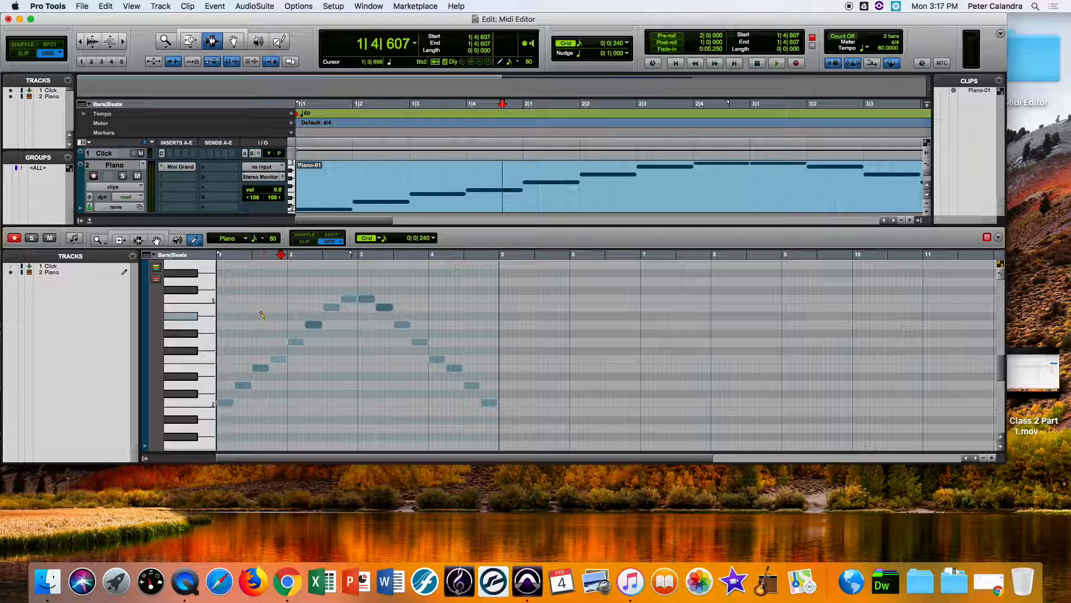
{"action": "key", "text": "F7"}
{"action": "key", "text": "F7"}
{"action": "key", "text": "F8"}
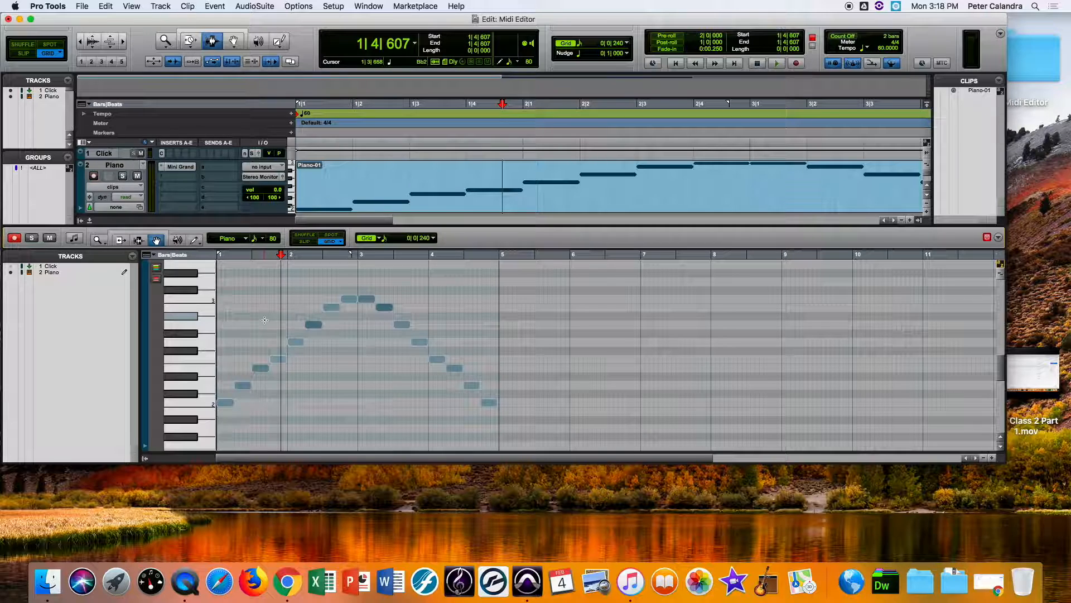
{"action": "key", "text": "F6+F7"}
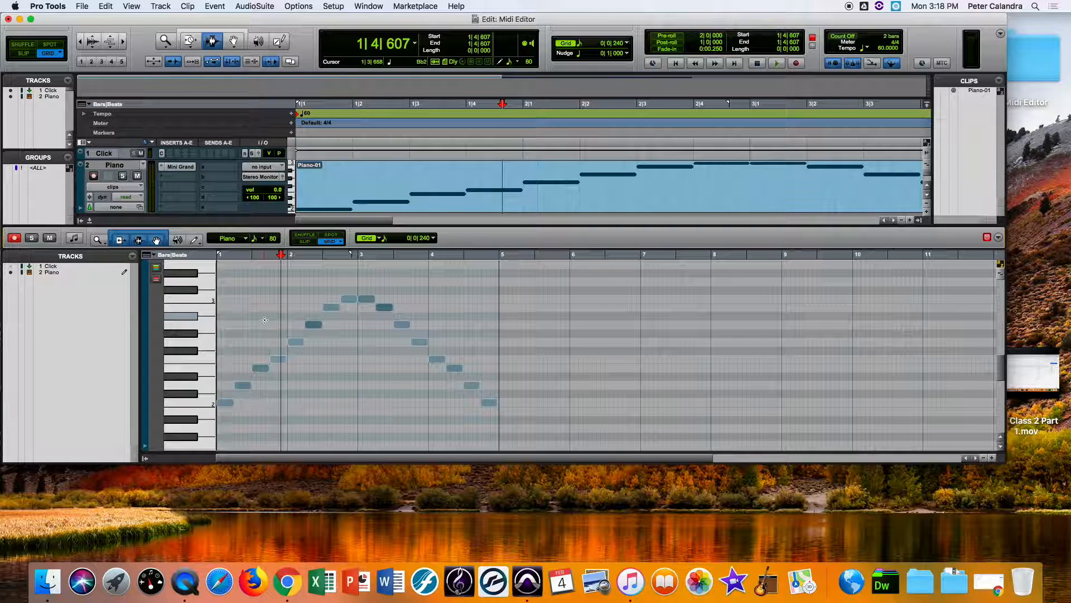
{"action": "key", "text": "F10"}
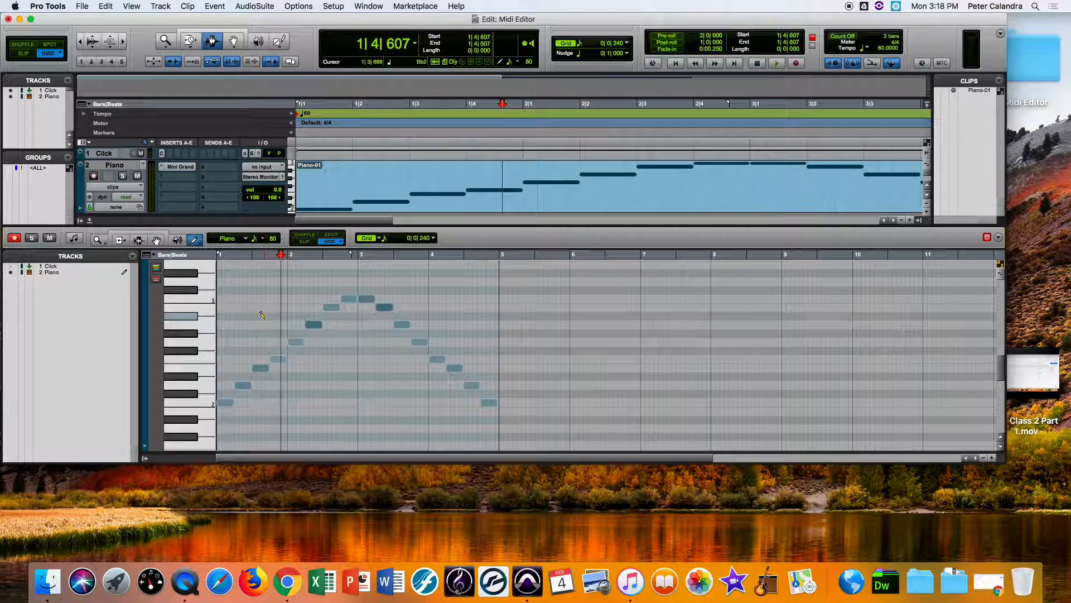
Step: Switch from the Pencil through the Selector, Trim, Scrubber and Grabber tools, finishing on the Trim tool
{"action": "key", "text": "F7"}
{"action": "key", "text": "F6"}
{"action": "key", "text": "F7"}
{"action": "key", "text": "F9"}
{"action": "key", "text": "F8"}
{"action": "key", "text": "F7"}
{"action": "key", "text": "F6"}
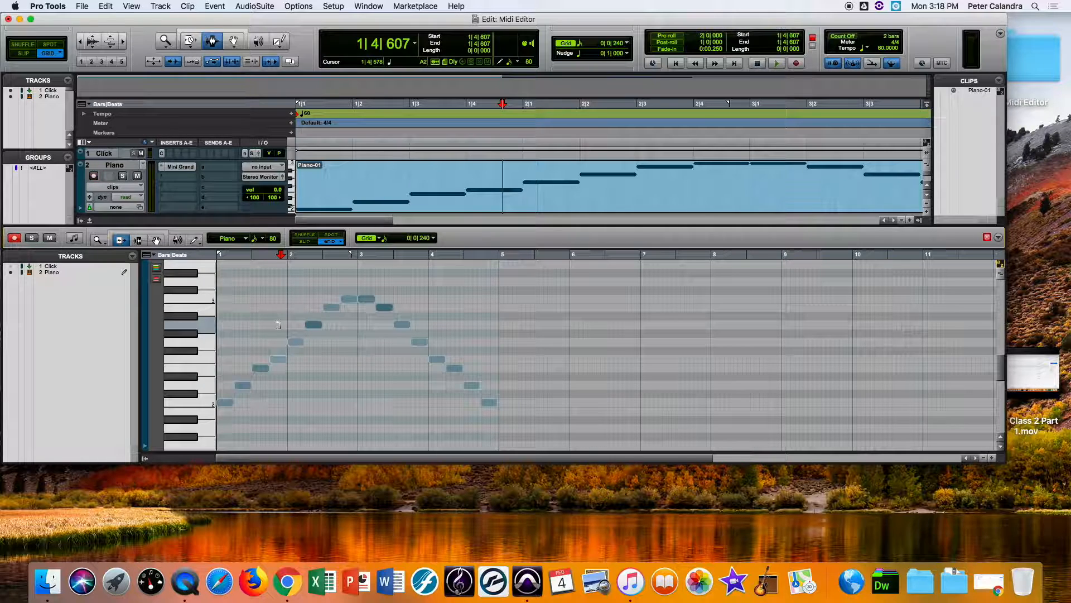
Step: Zoom in horizontally on the MIDI Editor's notes and narrow its track list, hiding and reshowing the list once
{"action": "key", "text": "super+bracketright"}
{"action": "key", "text": "super+bracketright"}
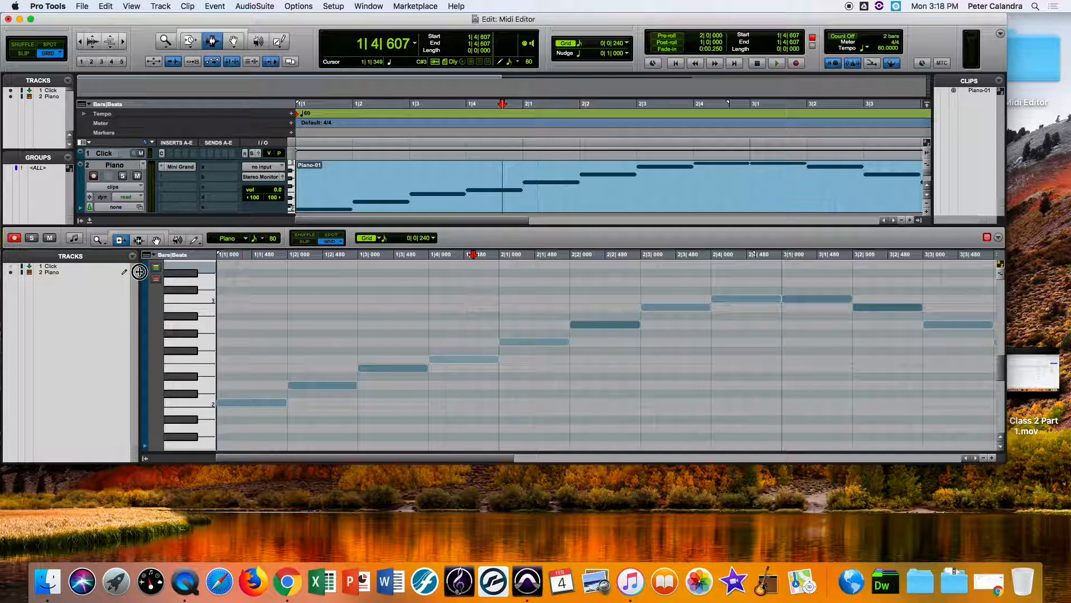
{"action": "left_click_drag", "start_coordinate": [140, 271], "coordinate": [66, 272]}
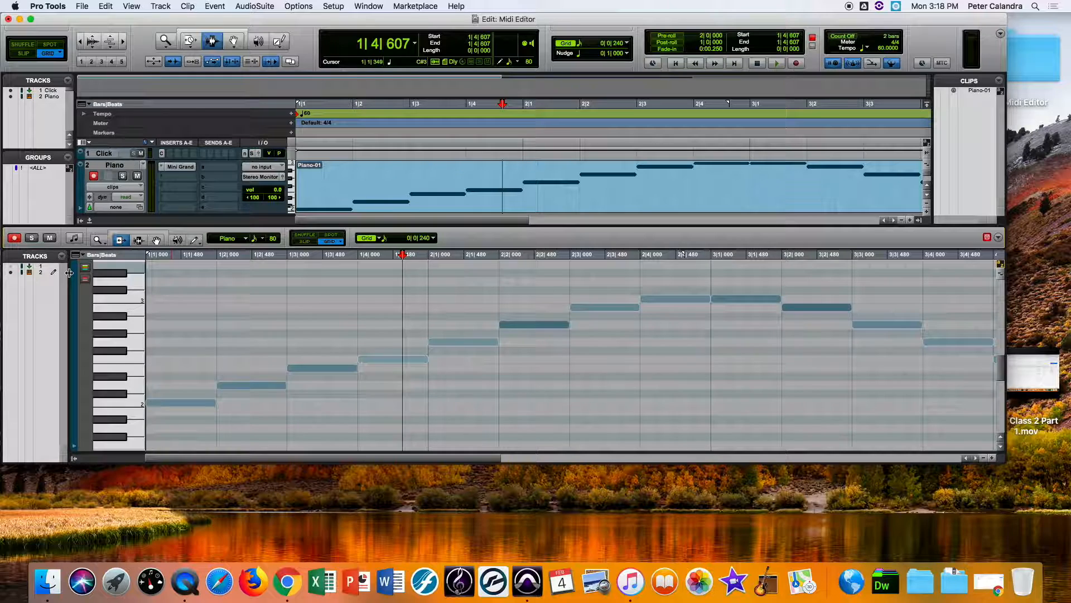
{"action": "left_click", "coordinate": [74, 445]}
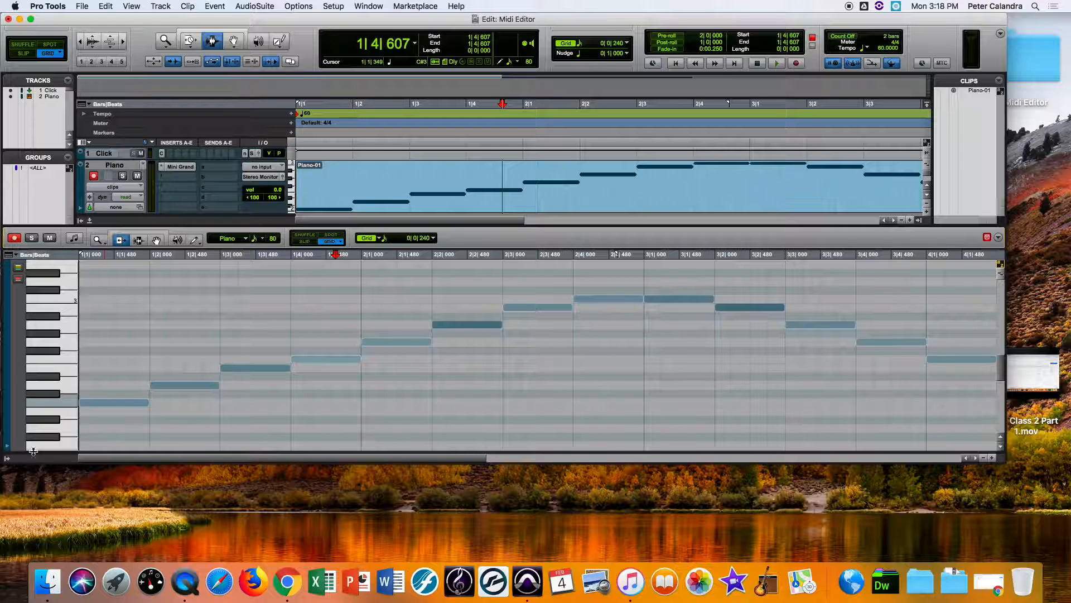
{"action": "left_click", "coordinate": [6, 445]}
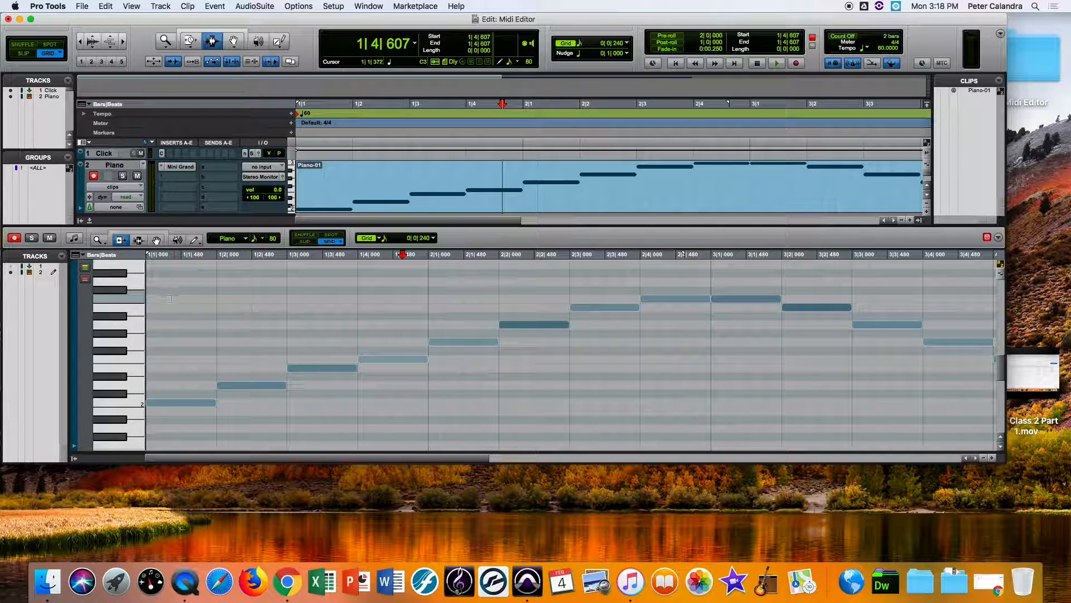
Step: With the Grabber tool, raise the note at 1|2 to F2, 1|4 to A2, 2|2 to C3 and 2|4 to D3
{"action": "left_click", "coordinate": [157, 239]}
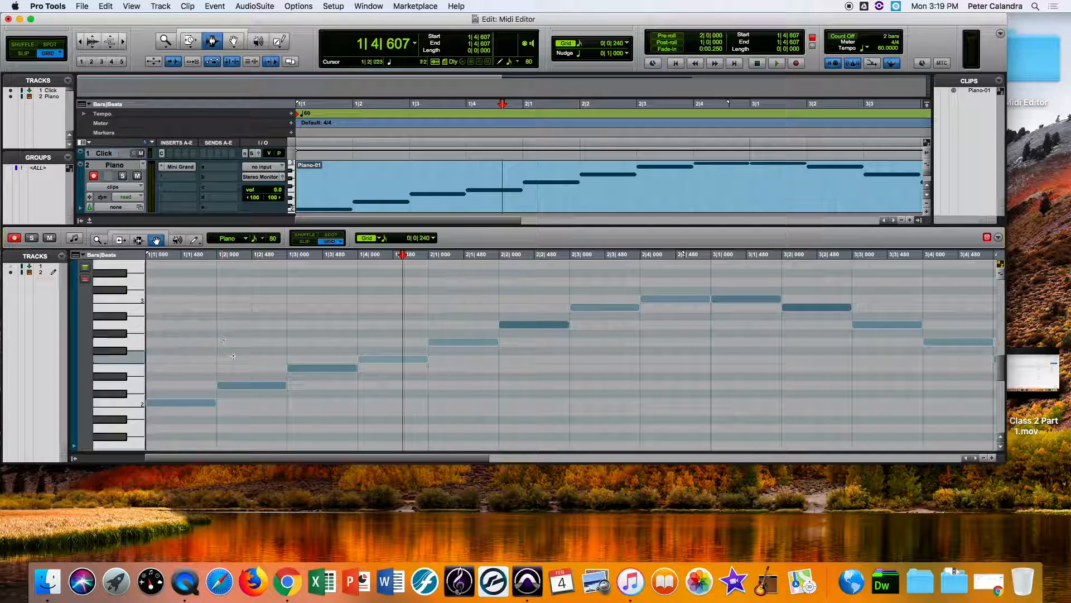
{"action": "left_click", "coordinate": [245, 385]}
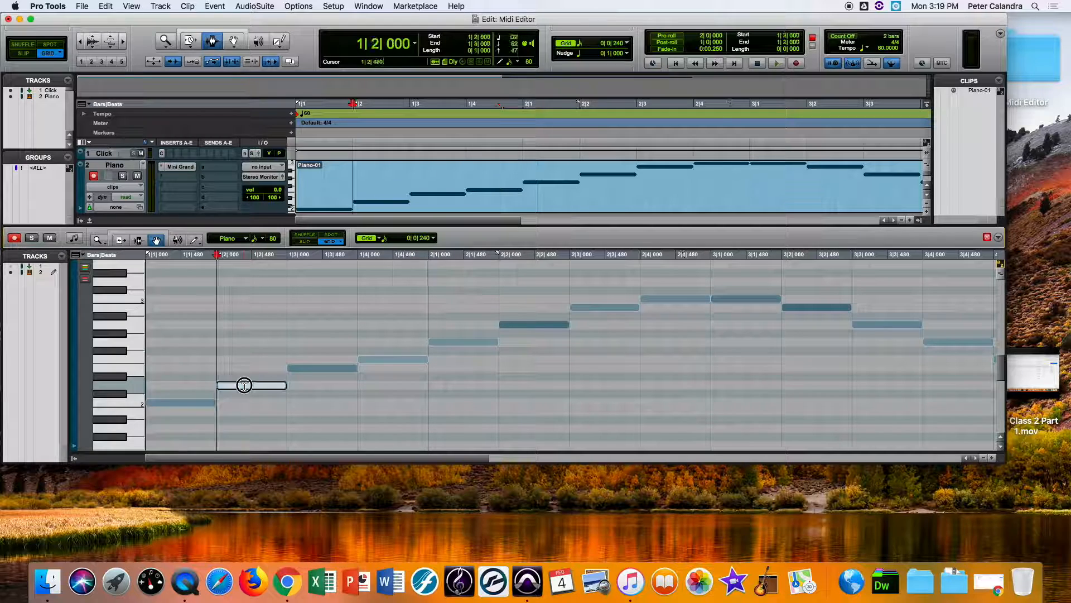
{"action": "left_click_drag", "start_coordinate": [244, 385], "coordinate": [246, 361]}
{"action": "left_click_drag", "start_coordinate": [382, 360], "coordinate": [381, 343]}
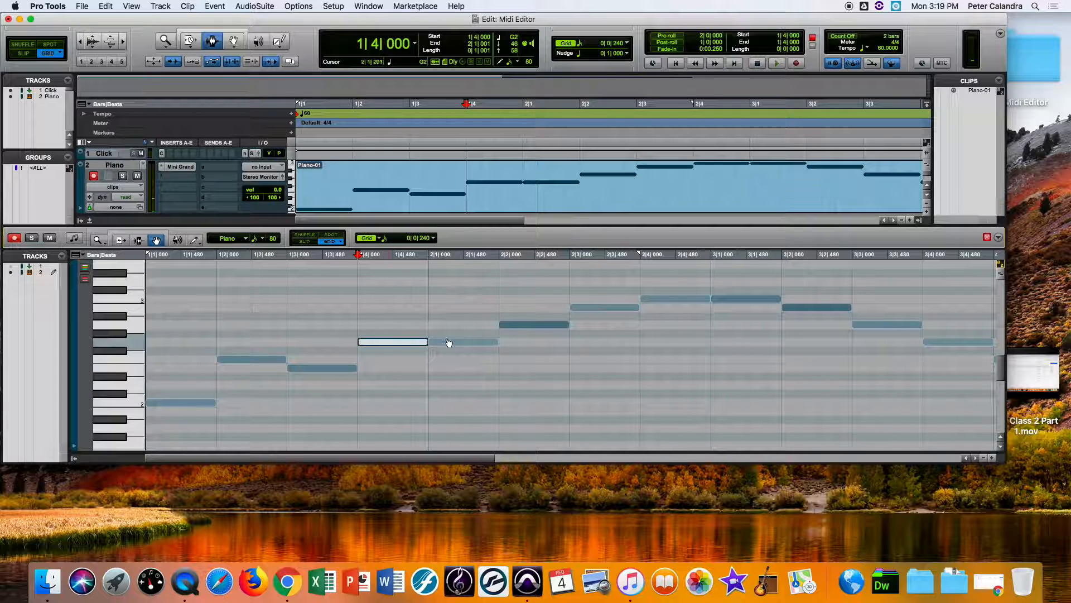
{"action": "left_click_drag", "start_coordinate": [394, 340], "coordinate": [397, 327]}
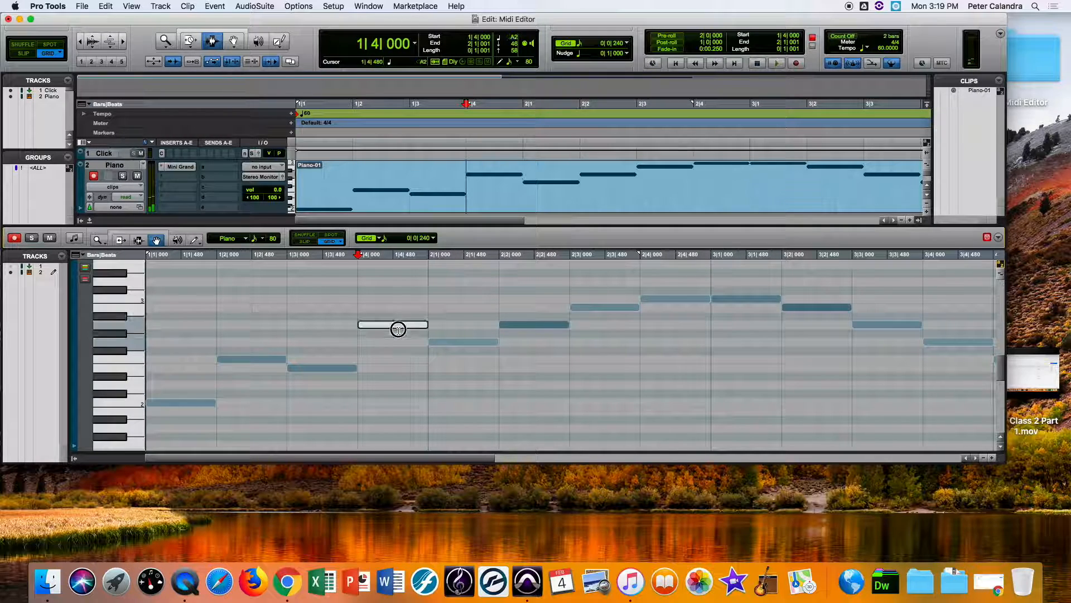
{"action": "left_click_drag", "start_coordinate": [512, 325], "coordinate": [522, 299]}
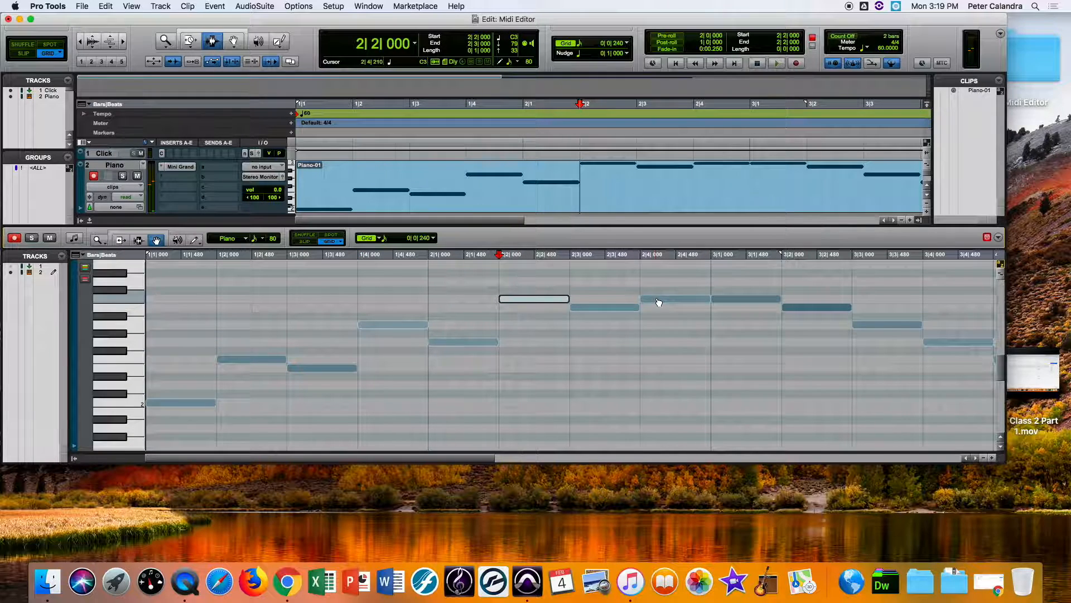
{"action": "left_click_drag", "start_coordinate": [660, 300], "coordinate": [659, 282]}
Step: Return to the session start and play the opening notes of the edited melody, stopping during beat 1|4
{"action": "key", "text": "Return"}
{"action": "key", "text": "space"}
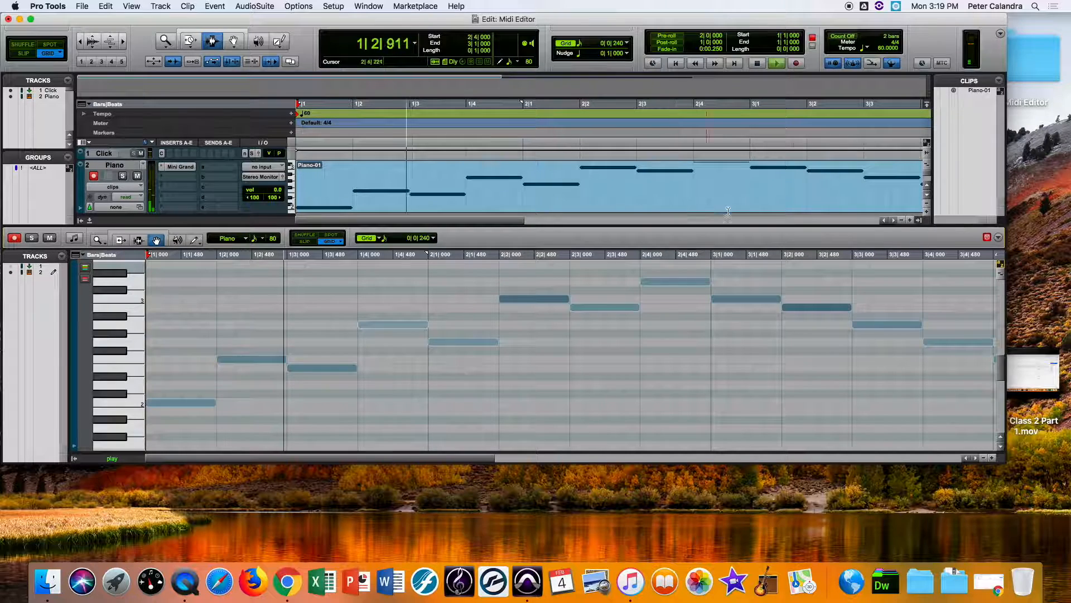
{"action": "key", "text": "space"}
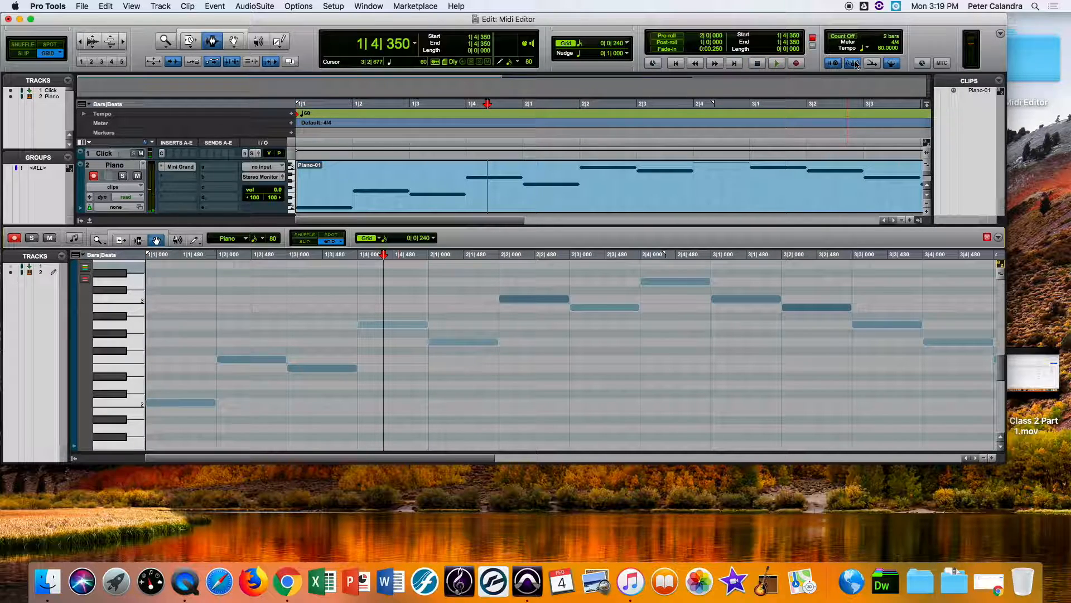
Step: Set the click to sound only during record in the Click/Countoff Options, and start playback from 1|4|350
{"action": "double_click", "coordinate": [856, 65]}
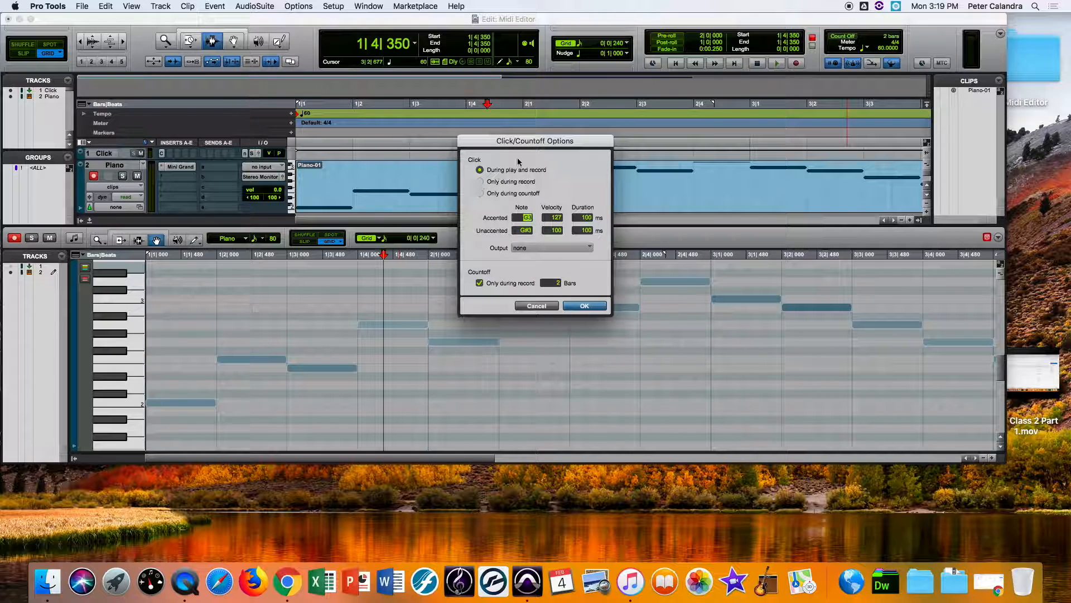
{"action": "left_click", "coordinate": [536, 307]}
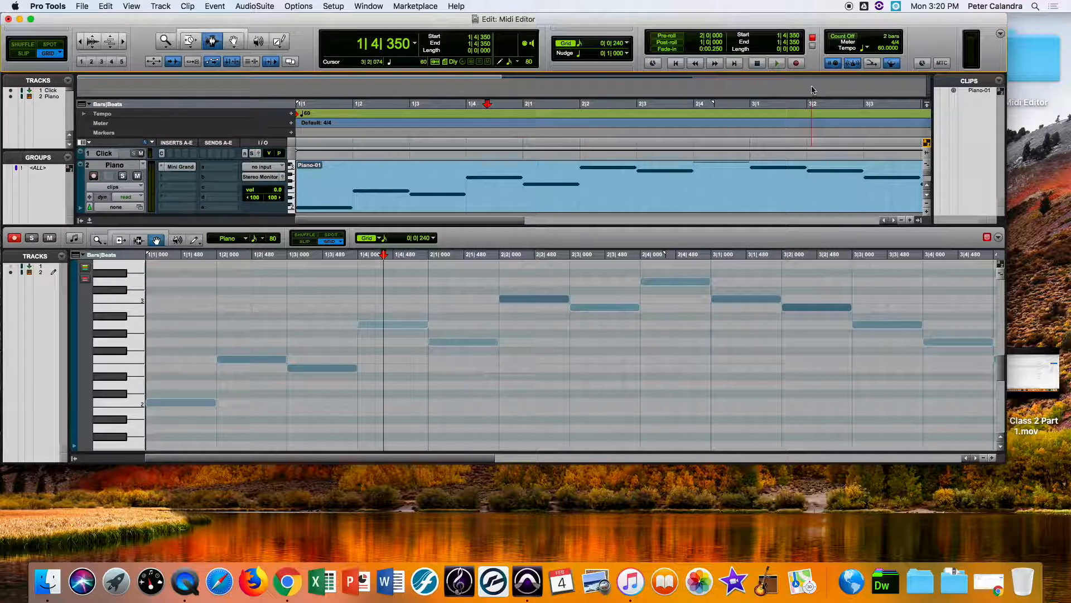
{"action": "double_click", "coordinate": [853, 63]}
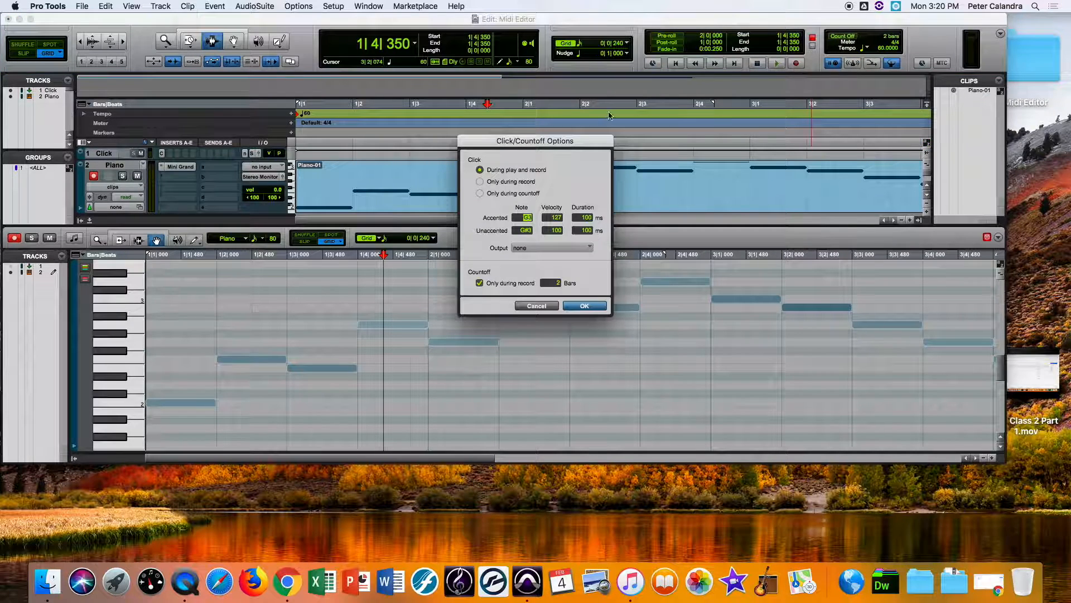
{"action": "left_click", "coordinate": [478, 183]}
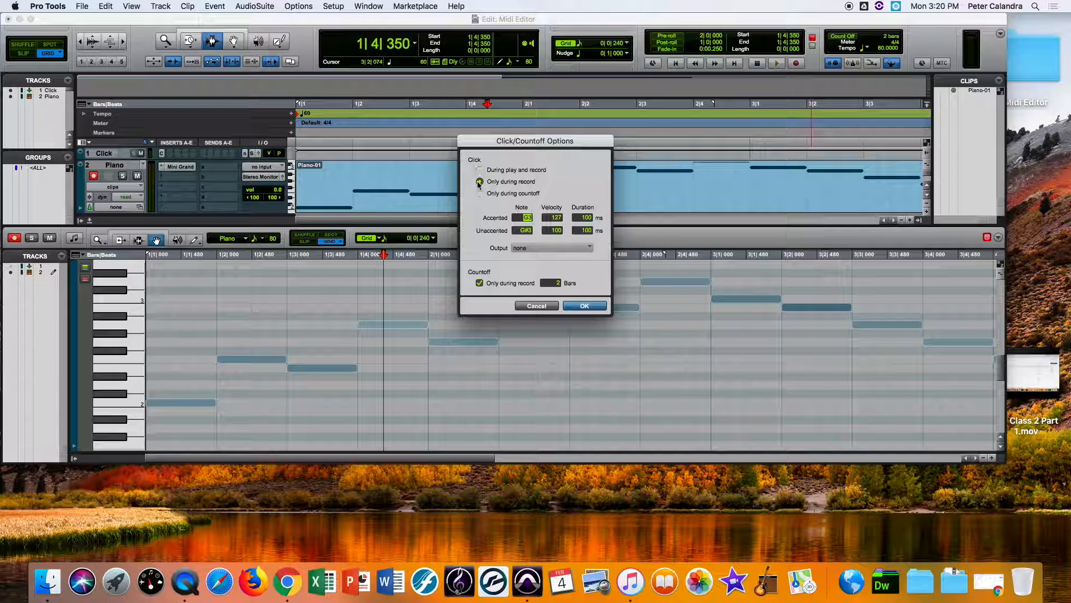
{"action": "left_click", "coordinate": [576, 306]}
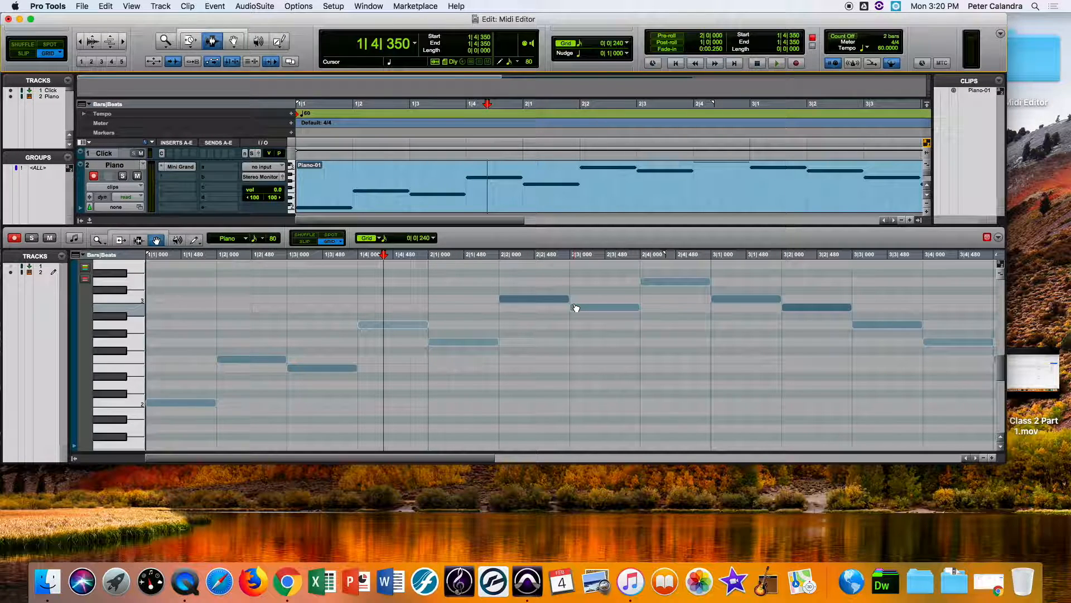
{"action": "key", "text": "space"}
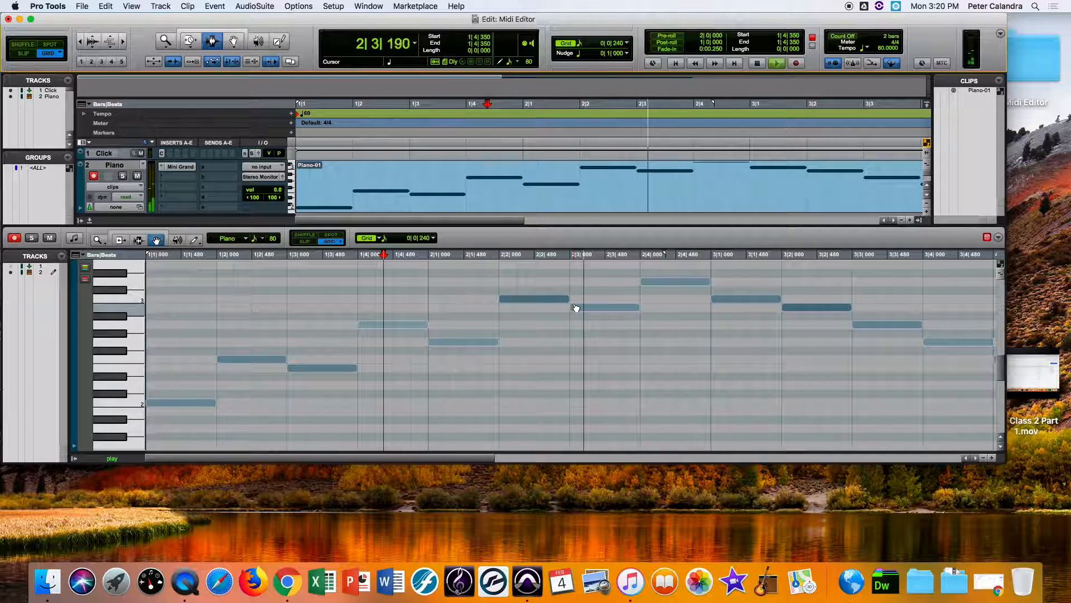
Step: Stop playback, split the first C2 note at 1|1|480, and raise its second half to E2
{"action": "key", "text": "space"}
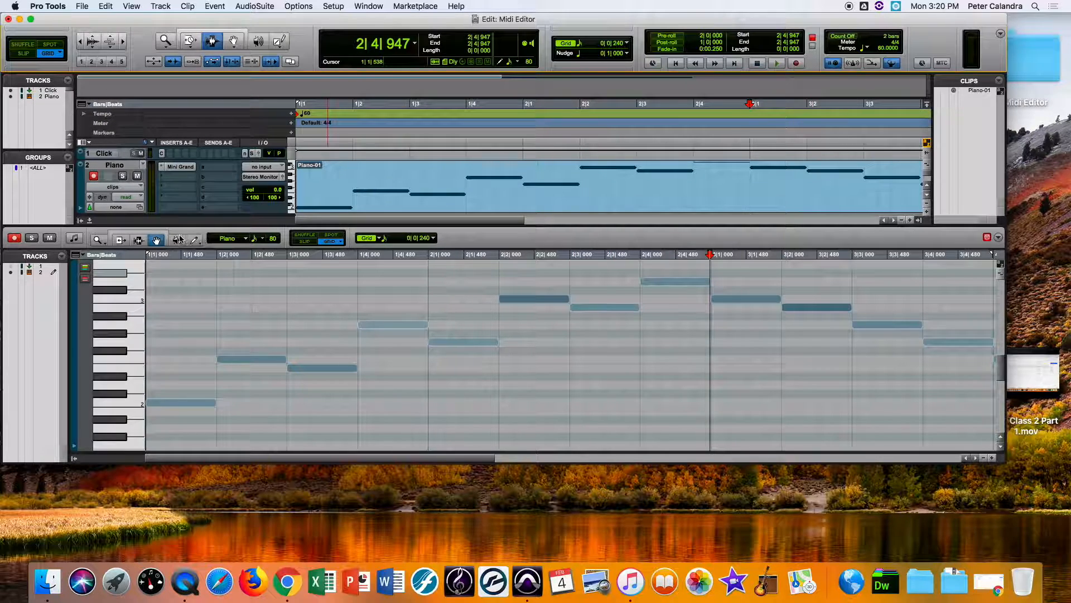
{"action": "left_click", "coordinate": [139, 240]}
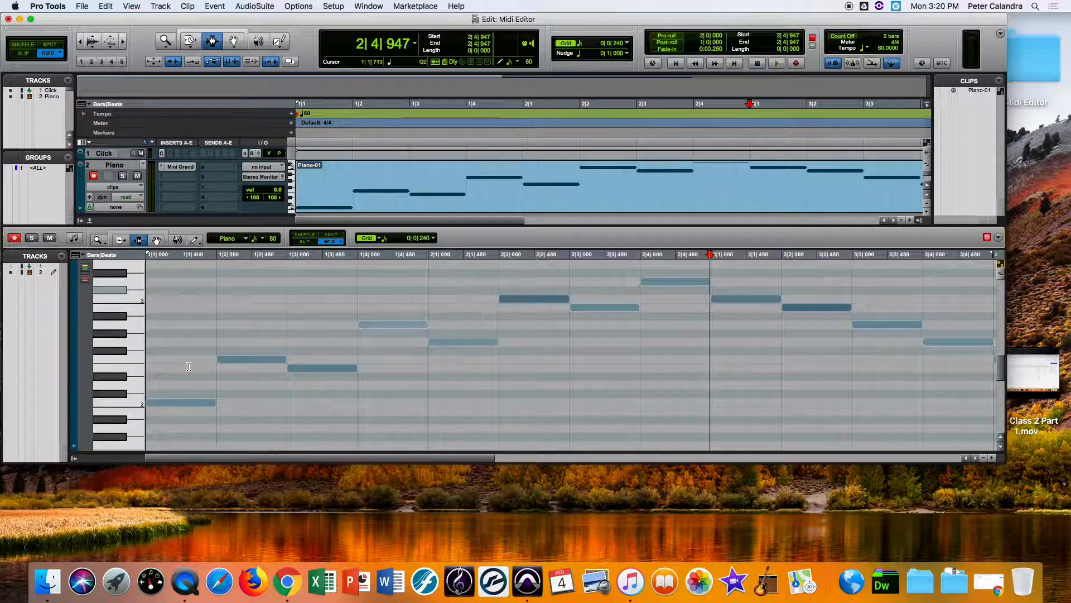
{"action": "left_click", "coordinate": [180, 384]}
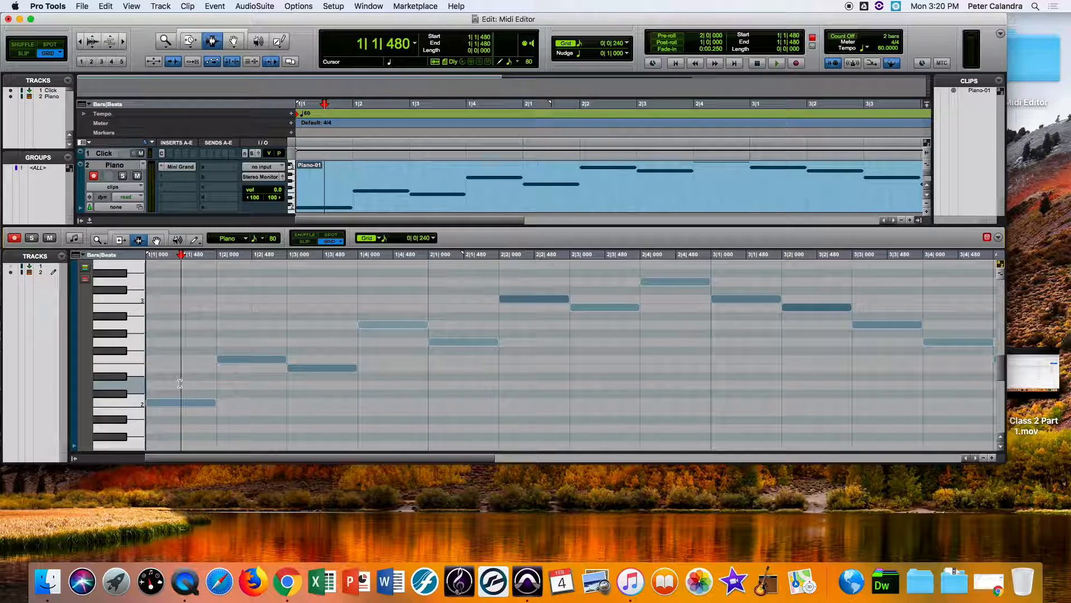
{"action": "key", "text": "super+e"}
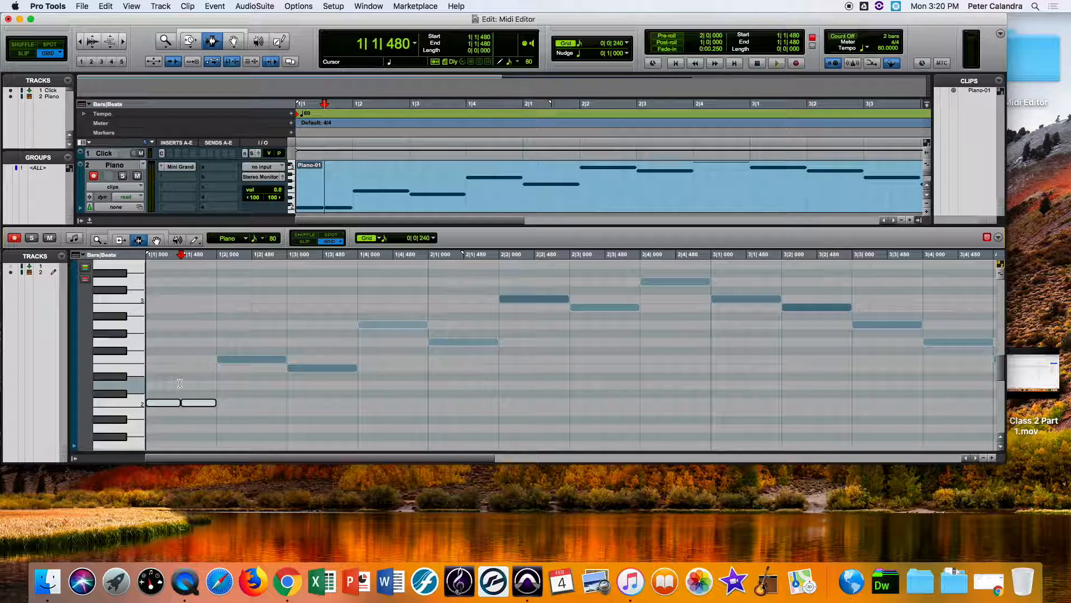
{"action": "left_click", "coordinate": [189, 253]}
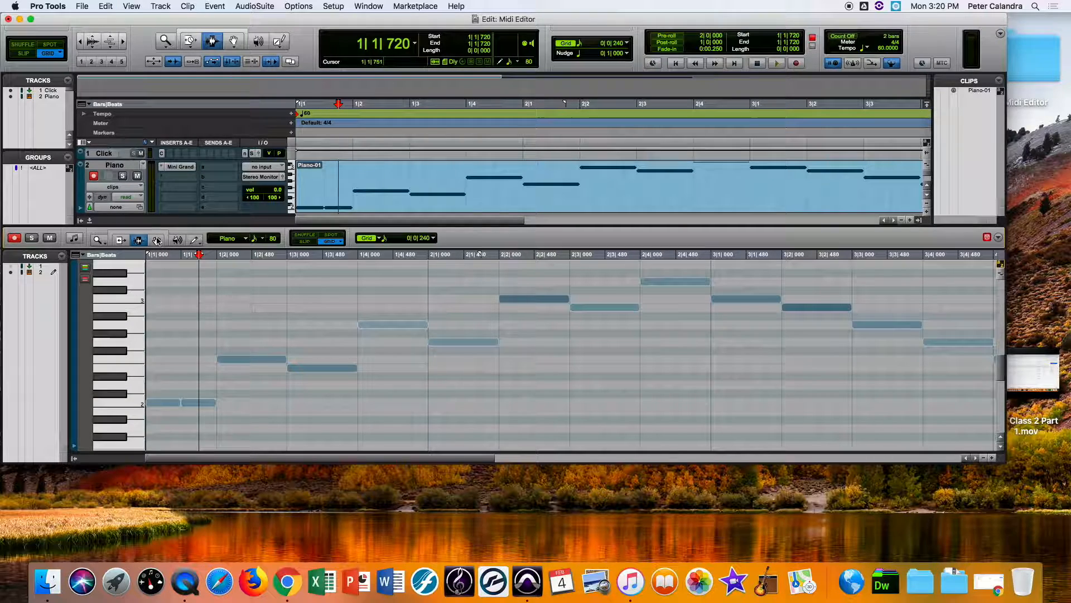
{"action": "left_click", "coordinate": [157, 241]}
{"action": "left_click_drag", "start_coordinate": [205, 404], "coordinate": [207, 372]}
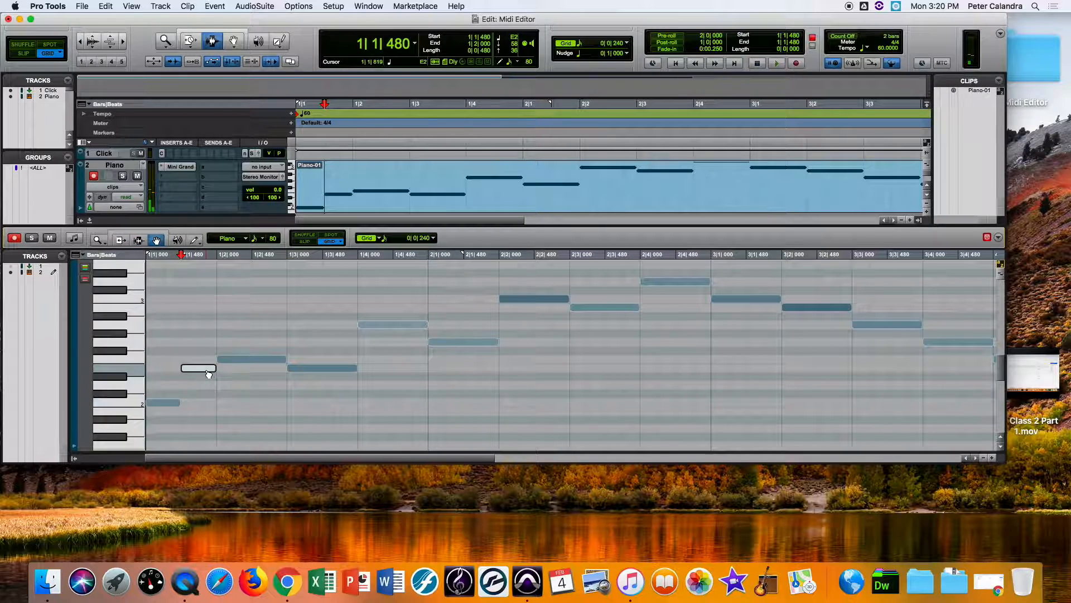
Step: Split the E2 note on beat 1|3 at 1|3|720 and raise its short second part to G2
{"action": "left_click", "coordinate": [340, 367]}
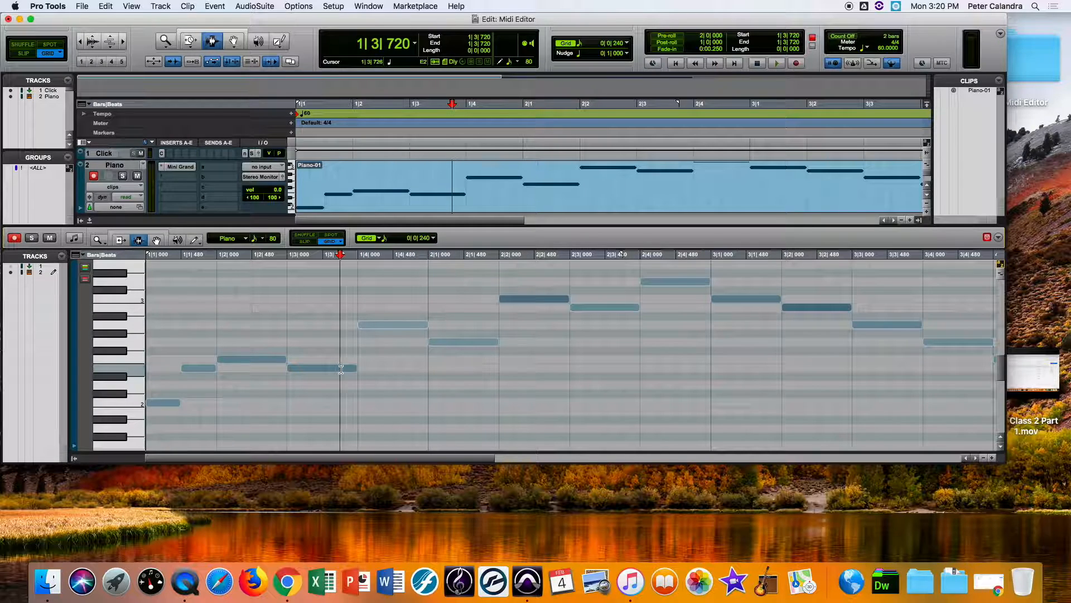
{"action": "key", "text": "super+e"}
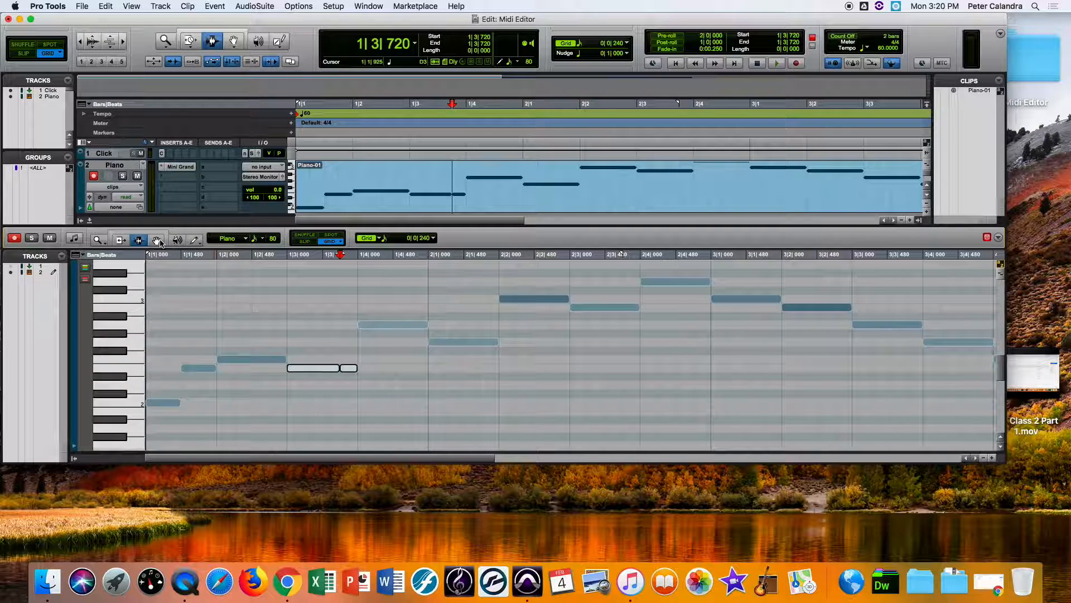
{"action": "left_click", "coordinate": [157, 241]}
{"action": "left_click", "coordinate": [339, 349]}
{"action": "left_click_drag", "start_coordinate": [347, 369], "coordinate": [348, 342]}
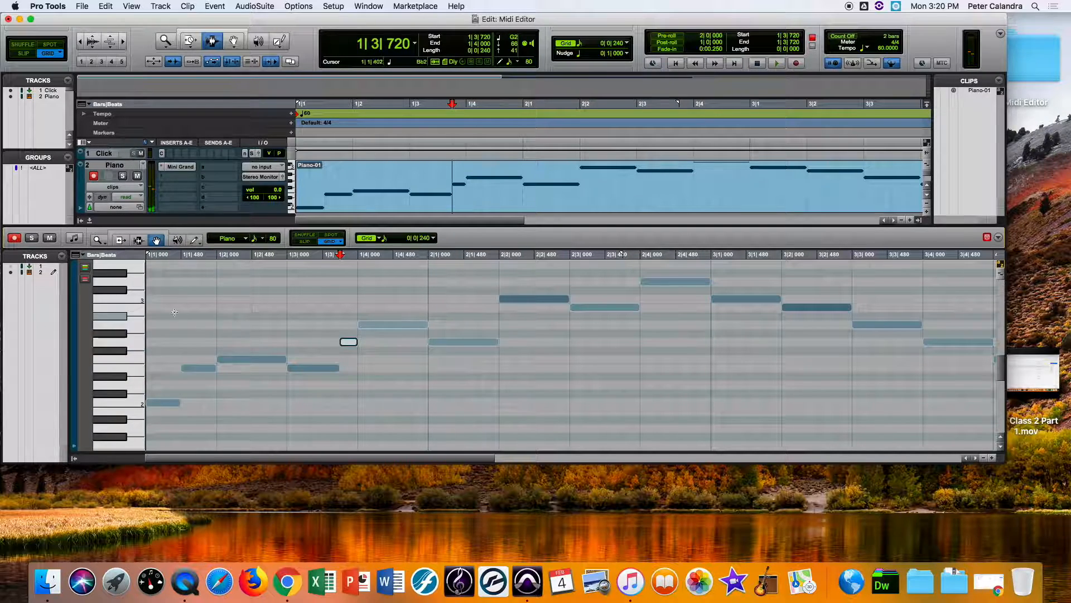
Step: Play the melody from the session start to hear the split notes, and stop playback
{"action": "key", "text": "Return"}
{"action": "key", "text": "space"}
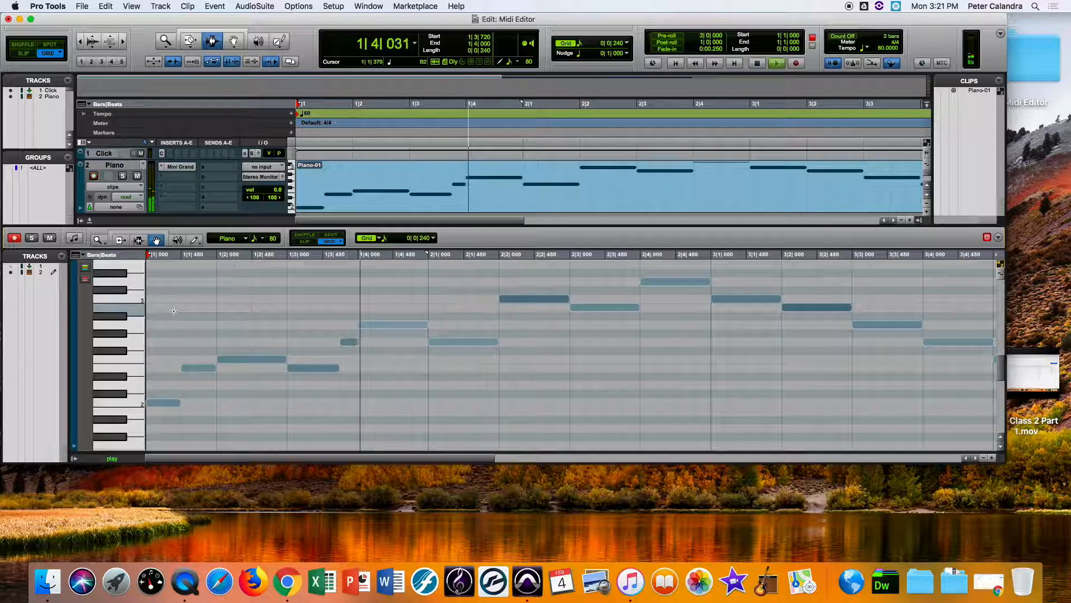
{"action": "key", "text": "space"}
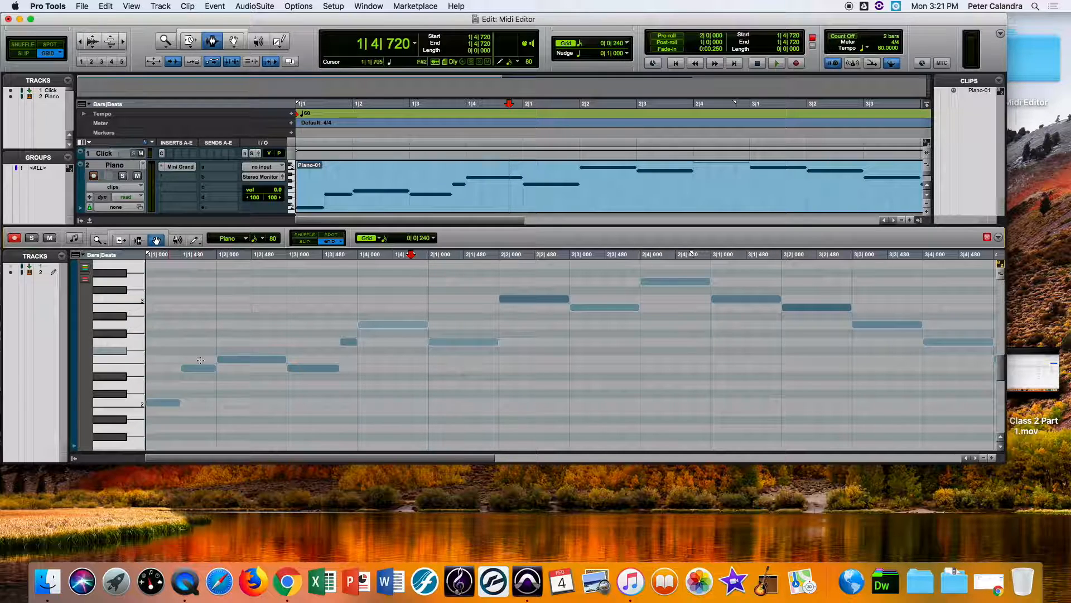
Step: Copy the short C2 note at 1|1 up to A2 and lengthen the copy to end at 1|2
{"action": "left_click", "coordinate": [161, 402]}
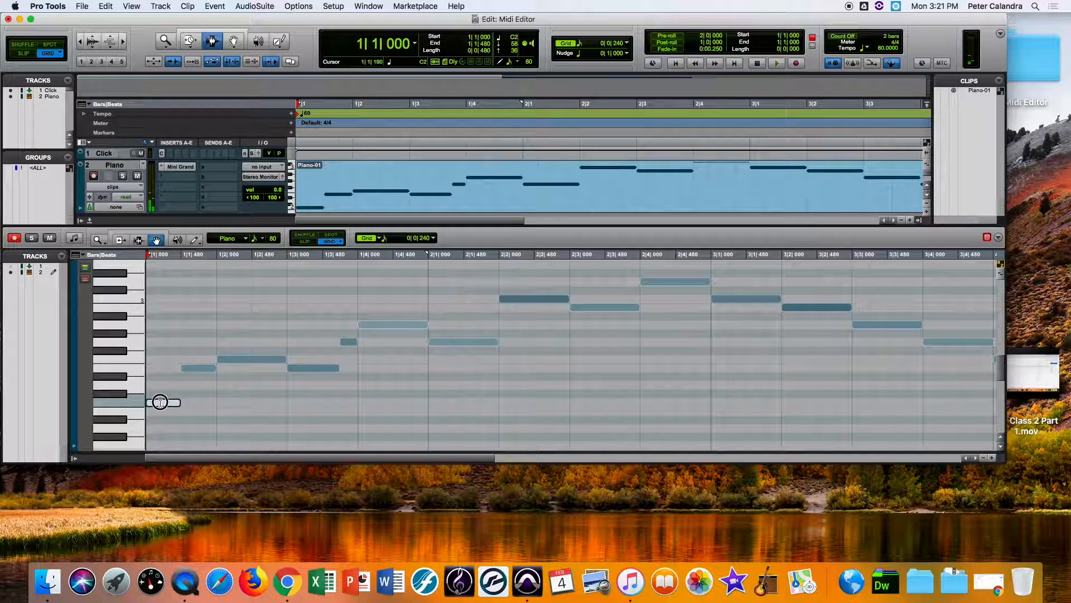
{"action": "left_click_drag", "start_coordinate": [160, 403], "coordinate": [162, 324]}
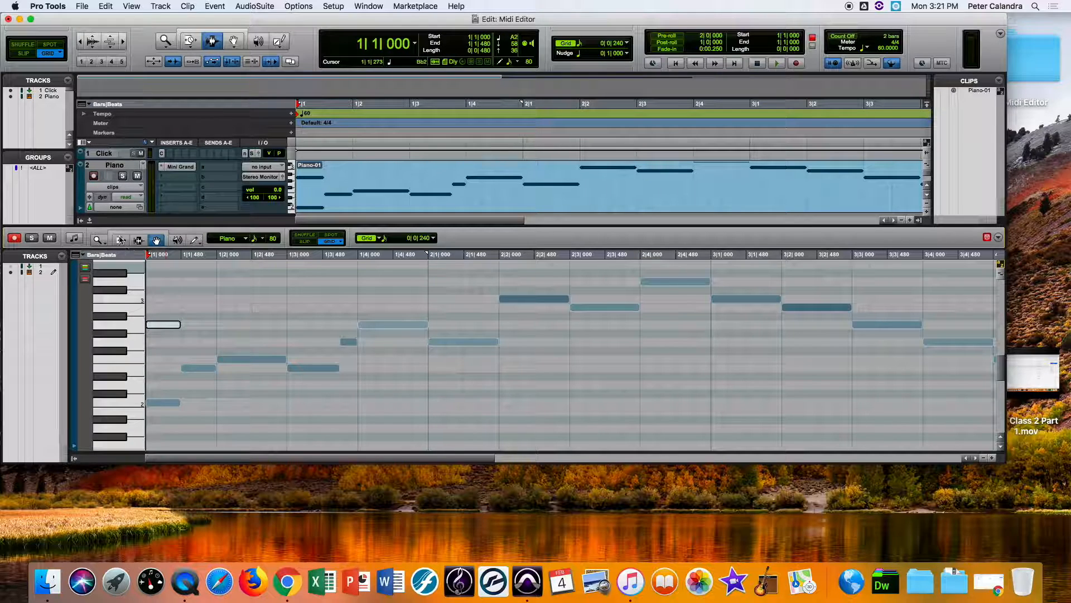
{"action": "left_click", "coordinate": [123, 241]}
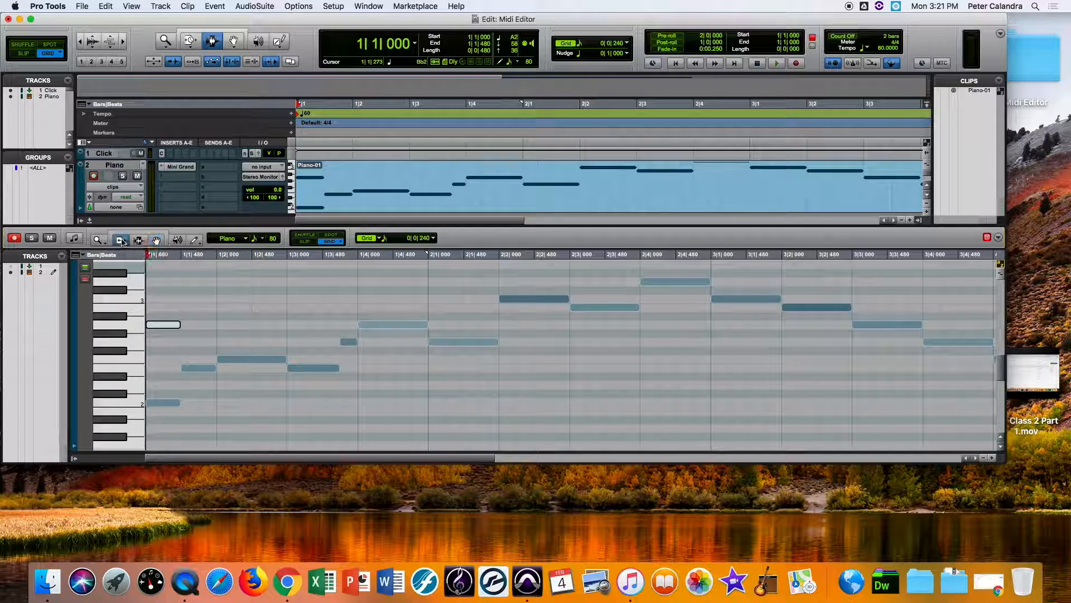
{"action": "left_click_drag", "start_coordinate": [180, 324], "coordinate": [215, 327]}
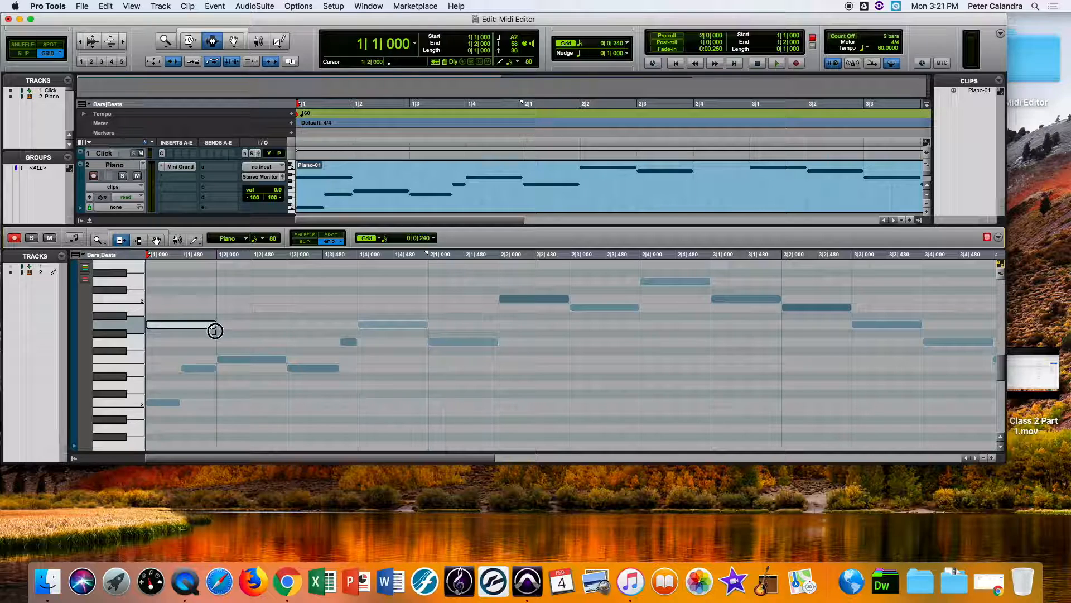
Step: Copy the added A2 note from 1|1 to 1|2 and lower the copy to G2
{"action": "left_click", "coordinate": [156, 240]}
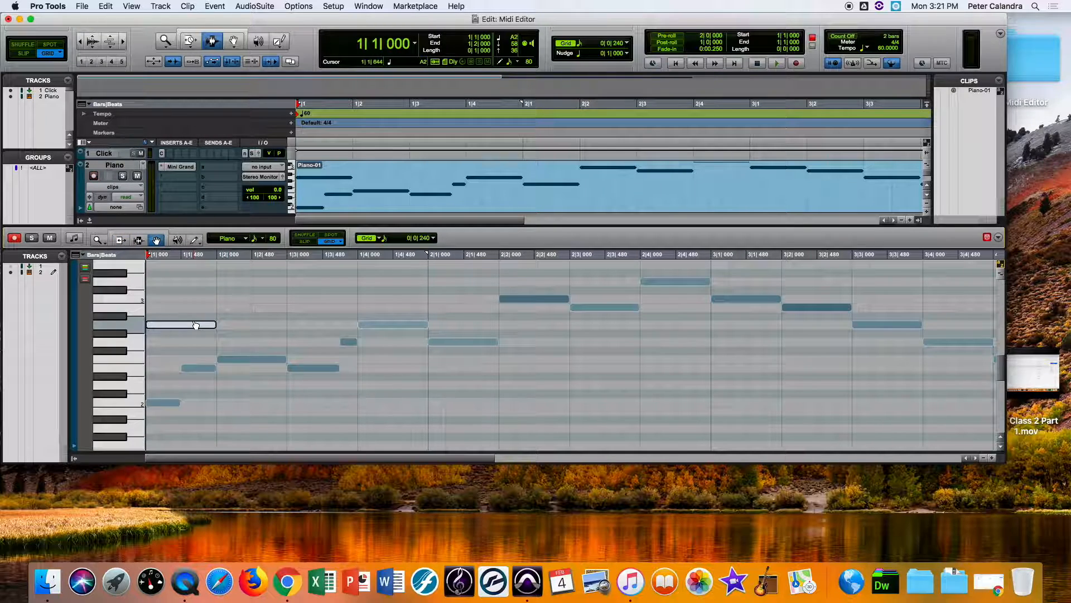
{"action": "left_click_drag", "start_coordinate": [196, 325], "coordinate": [259, 326]}
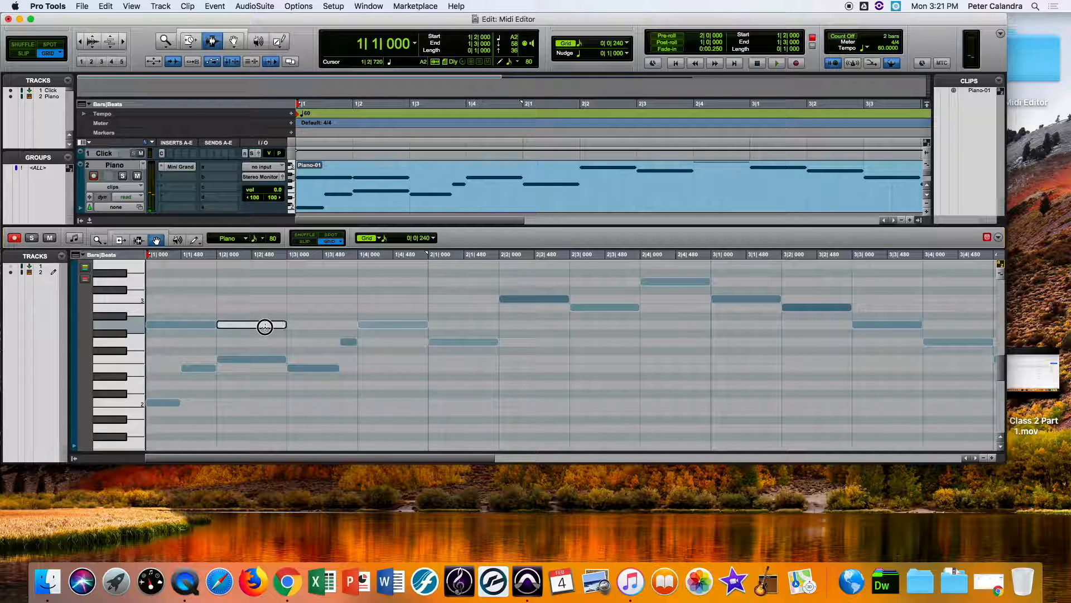
{"action": "left_click_drag", "start_coordinate": [265, 327], "coordinate": [263, 340]}
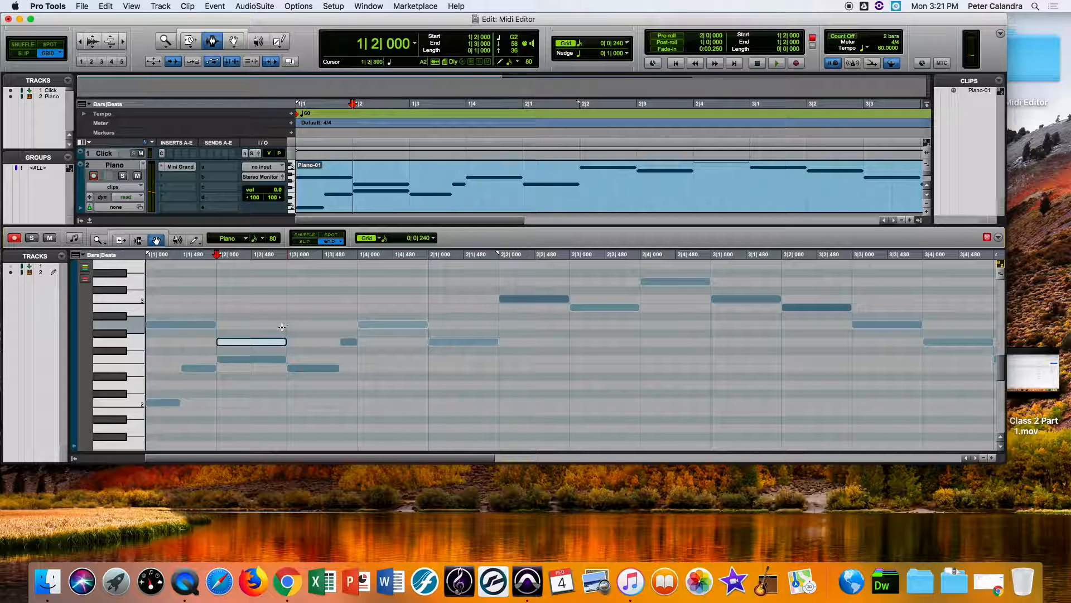
Step: Copy the E2 note at 1|3 up to C3 and lengthen the copy to end at 1|4
{"action": "left_click", "coordinate": [317, 381]}
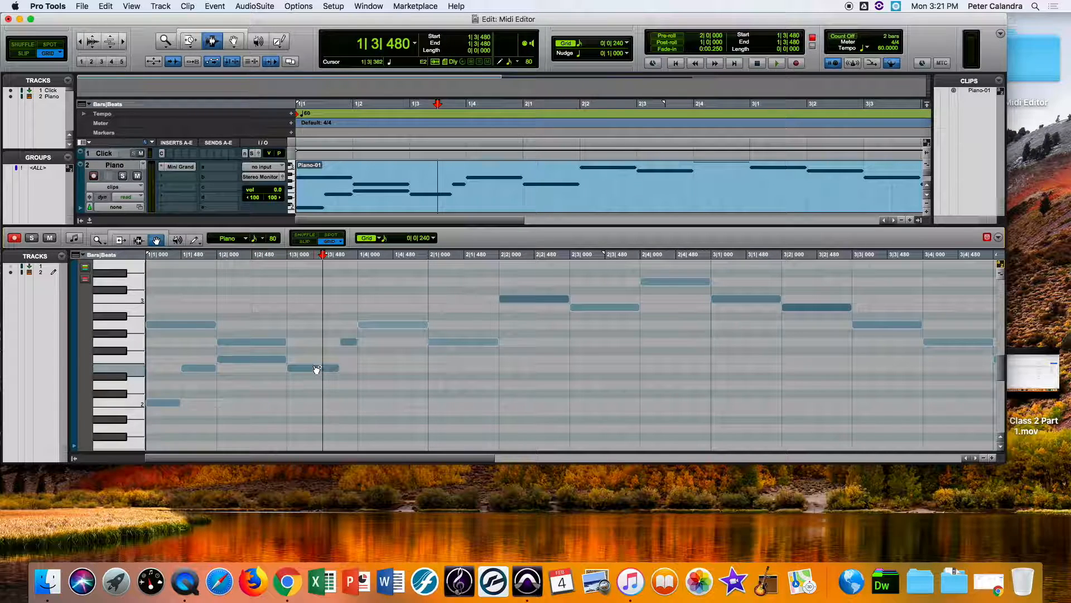
{"action": "left_click_drag", "start_coordinate": [314, 369], "coordinate": [311, 300]}
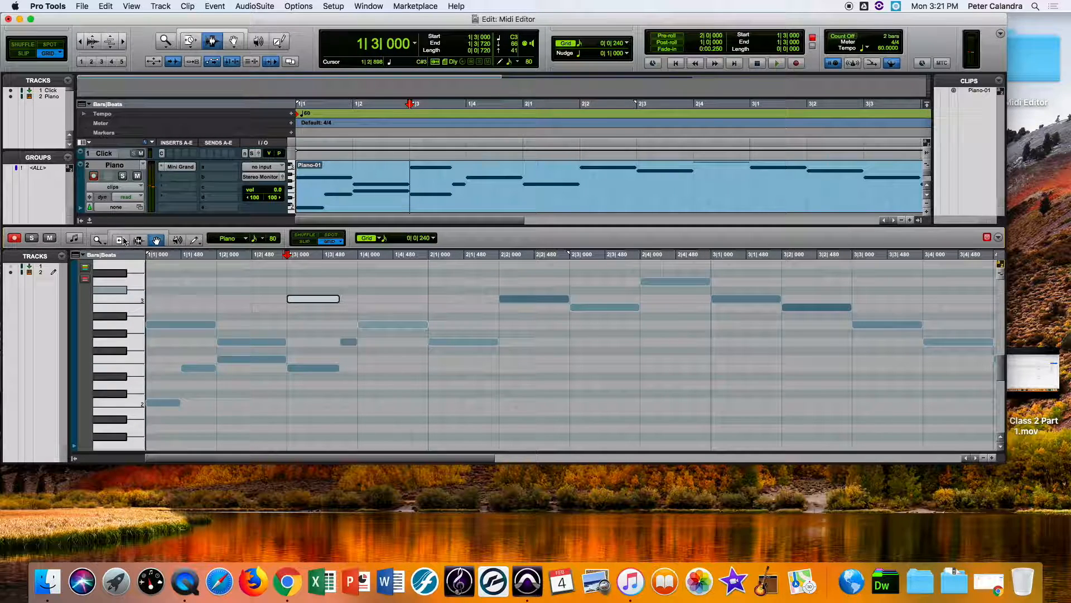
{"action": "left_click", "coordinate": [119, 240]}
{"action": "left_click_drag", "start_coordinate": [343, 307], "coordinate": [357, 303]}
Step: Audition the added harmony notes from the session start and stop during beat 1|4
{"action": "key", "text": "Return"}
{"action": "key", "text": "space"}
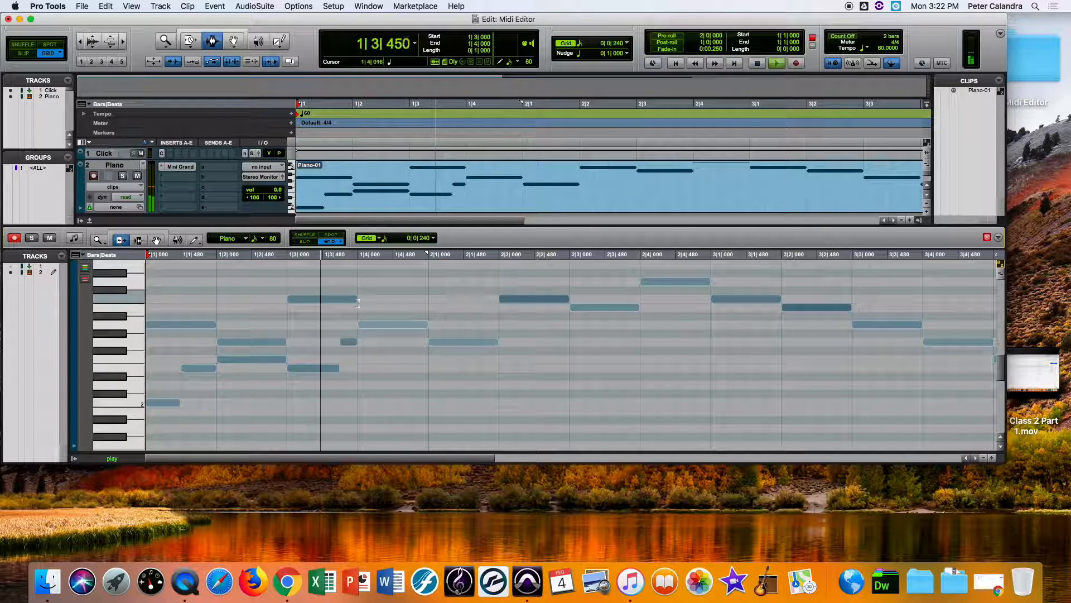
{"action": "key", "text": "space"}
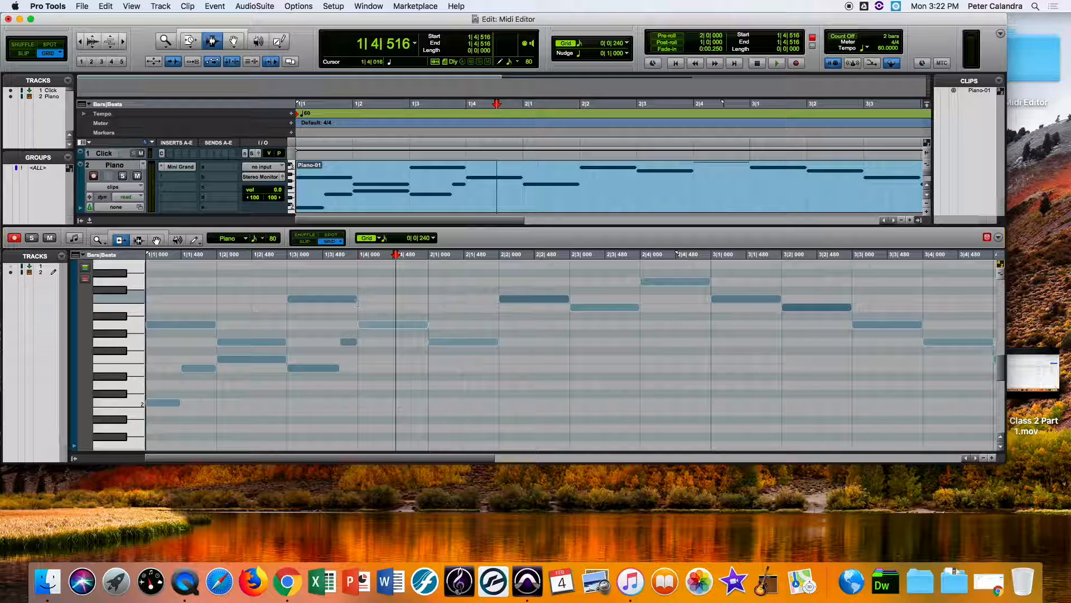
Step: Undo the added harmony notes and both note splits, back to the unsplit melody
{"action": "key", "text": "super+z"}
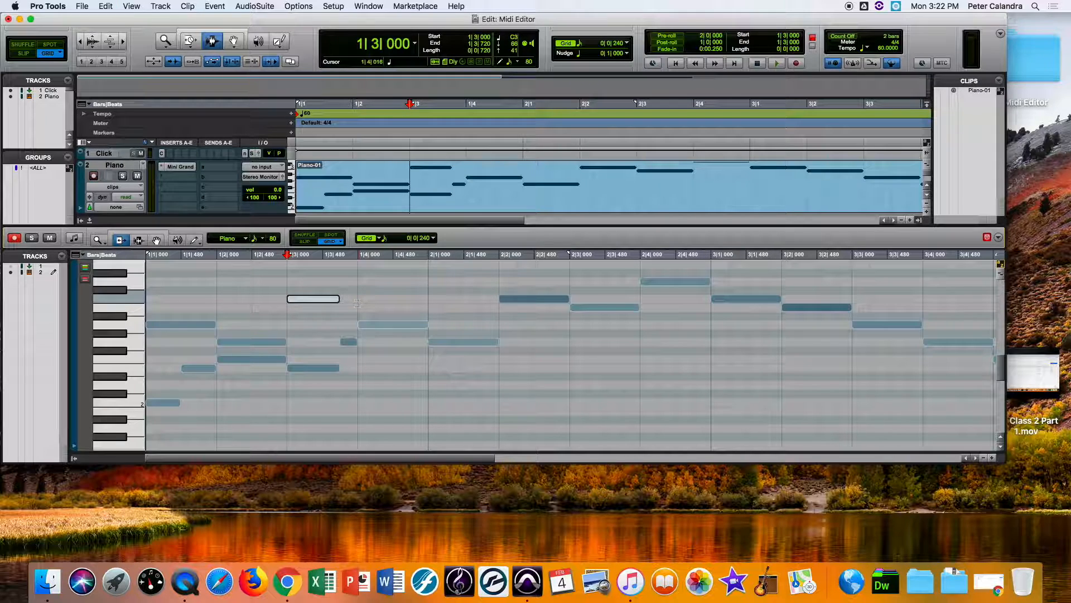
{"action": "key", "text": "super+z"}
{"action": "key", "text": "super+z"}
{"action": "key", "text": "super+z"}
{"action": "key", "text": "super+z"}
{"action": "key", "text": "super+z"}
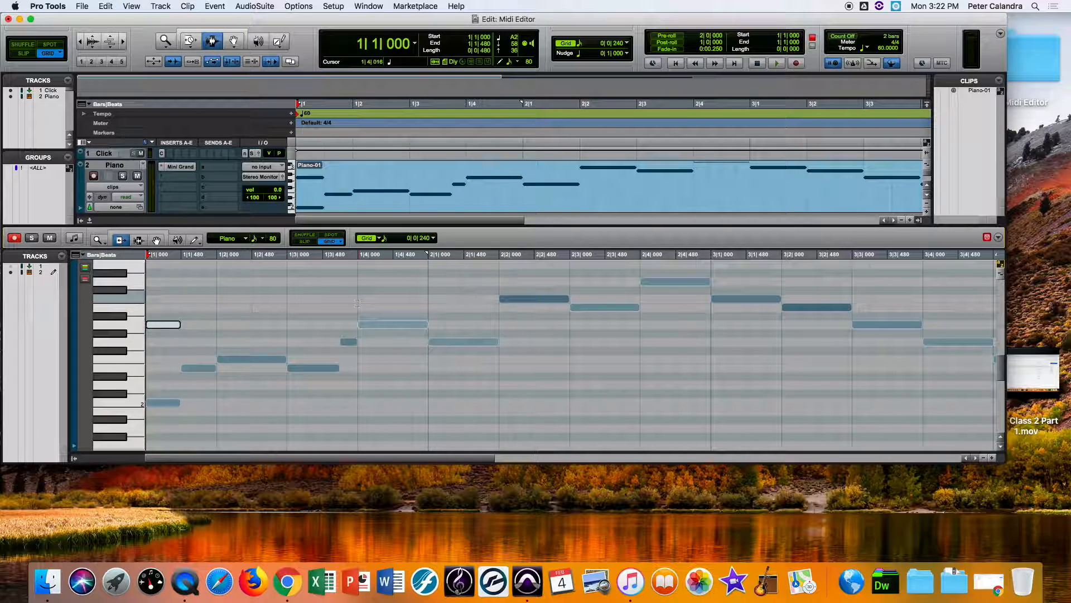
{"action": "key", "text": "super+z"}
{"action": "key", "text": "super+z"}
{"action": "key", "text": "super+z"}
{"action": "key", "text": "super+z"}
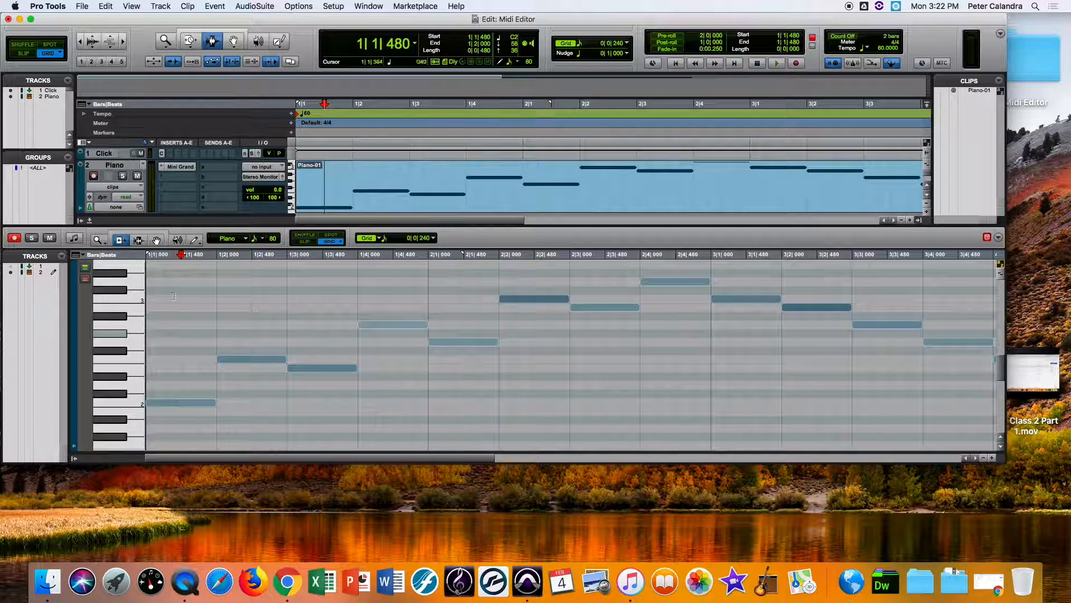
Step: With the Grabber tool, copy the full-beat C2 note at 1|1 up to A2
{"action": "left_click", "coordinate": [157, 239]}
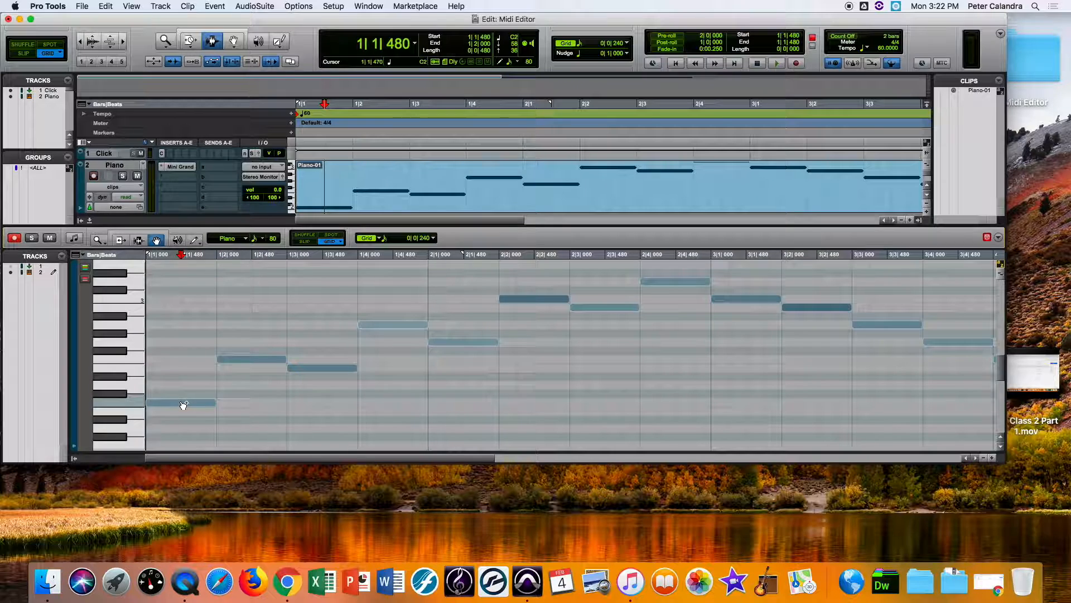
{"action": "left_click_drag", "start_coordinate": [180, 401], "coordinate": [183, 326]}
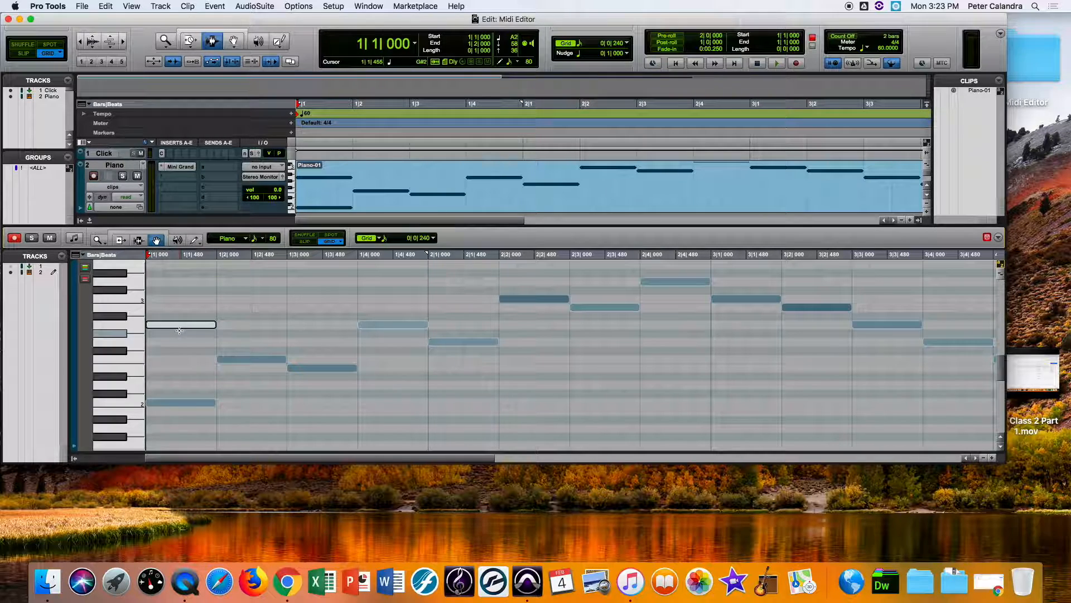
{"action": "scroll", "coordinate": [179, 331], "scroll_direction": "down", "scroll_amount": 3}
Step: Turn on the metronome and accept the Click/Countoff Options with the click set to Only during record
{"action": "left_click", "coordinate": [855, 64]}
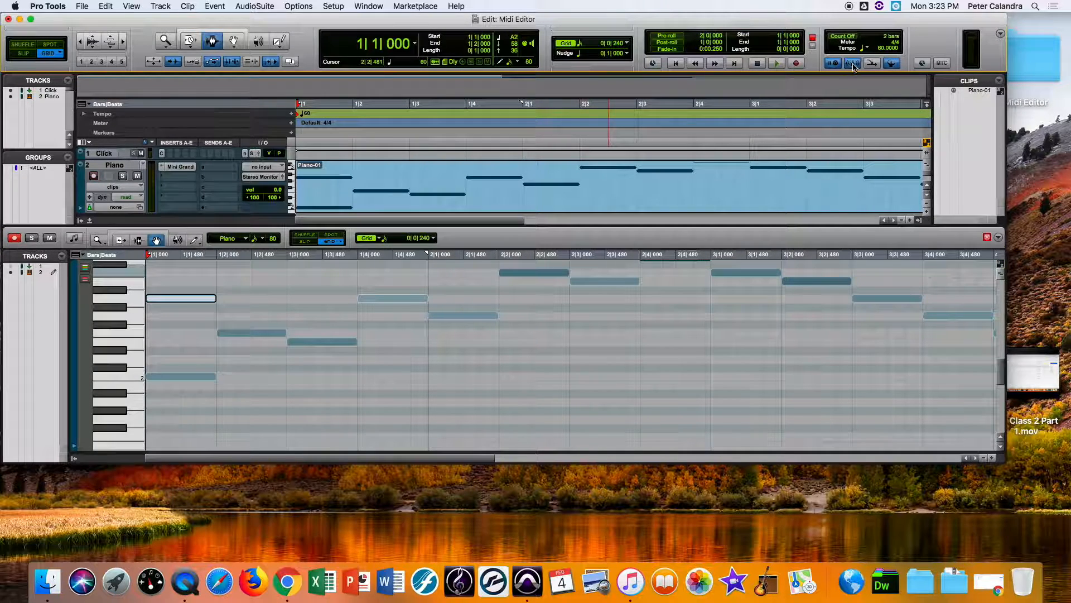
{"action": "double_click", "coordinate": [853, 64]}
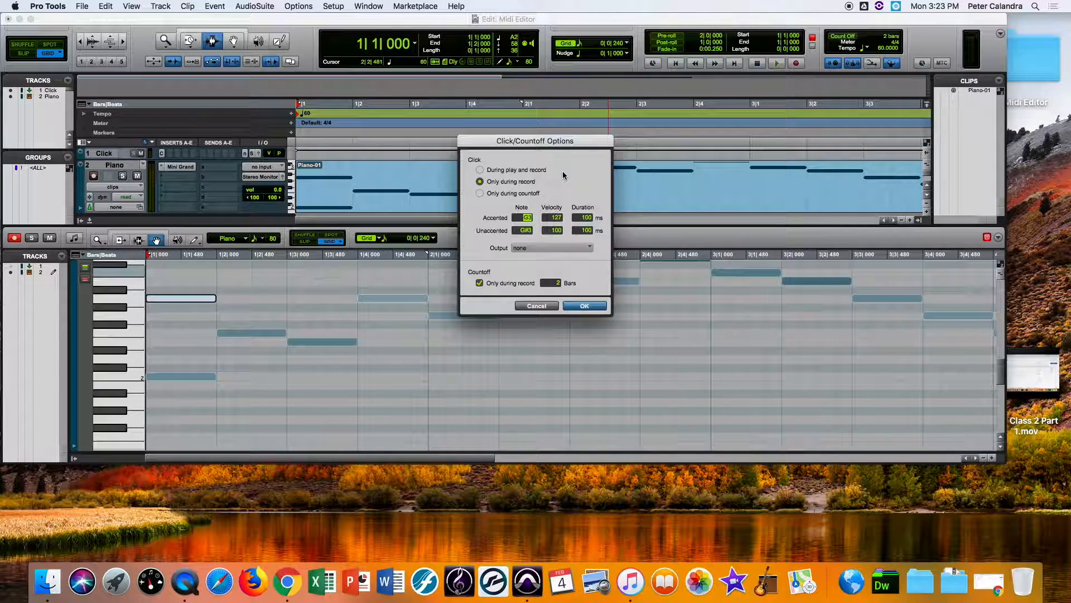
{"action": "left_click", "coordinate": [583, 306]}
Step: With the Trim tool, shorten the notes at 1|2, 1|4 and 2|2 to half a beat each
{"action": "left_click", "coordinate": [263, 282]}
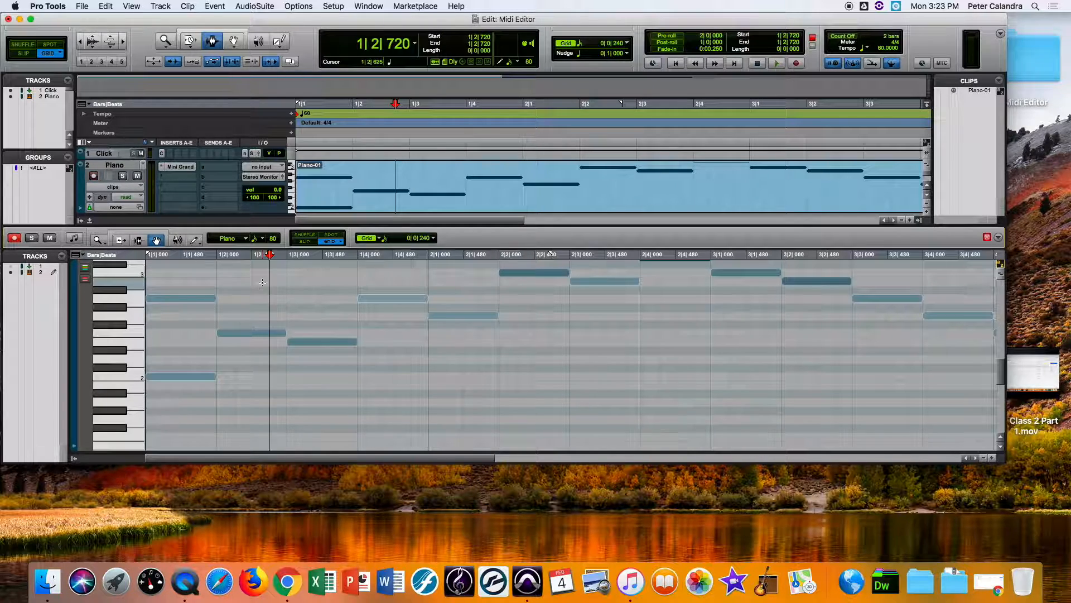
{"action": "key", "text": "F6"}
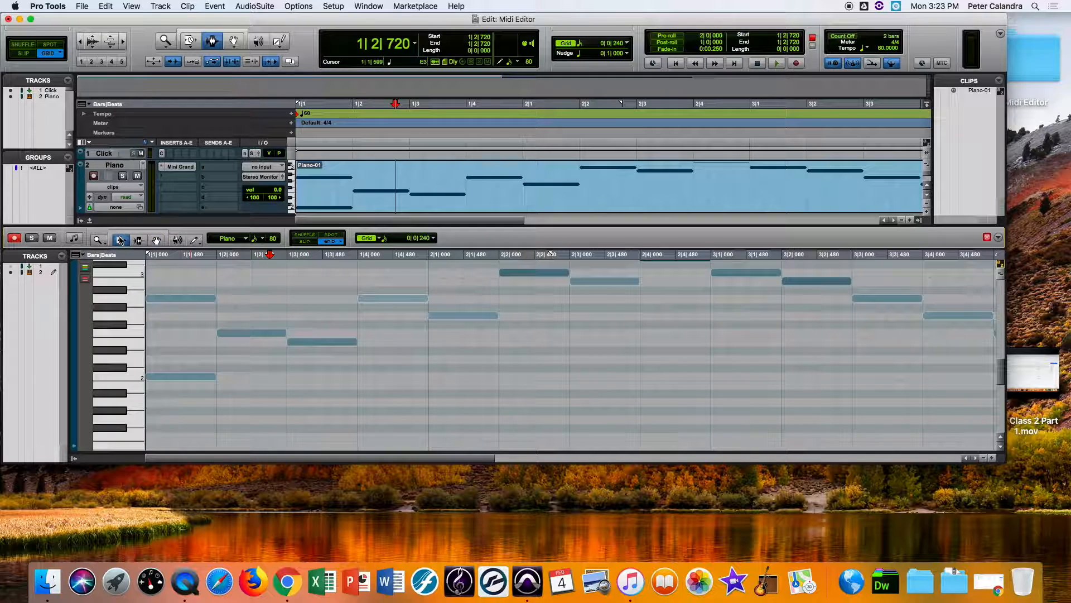
{"action": "left_click_drag", "start_coordinate": [274, 340], "coordinate": [252, 338]}
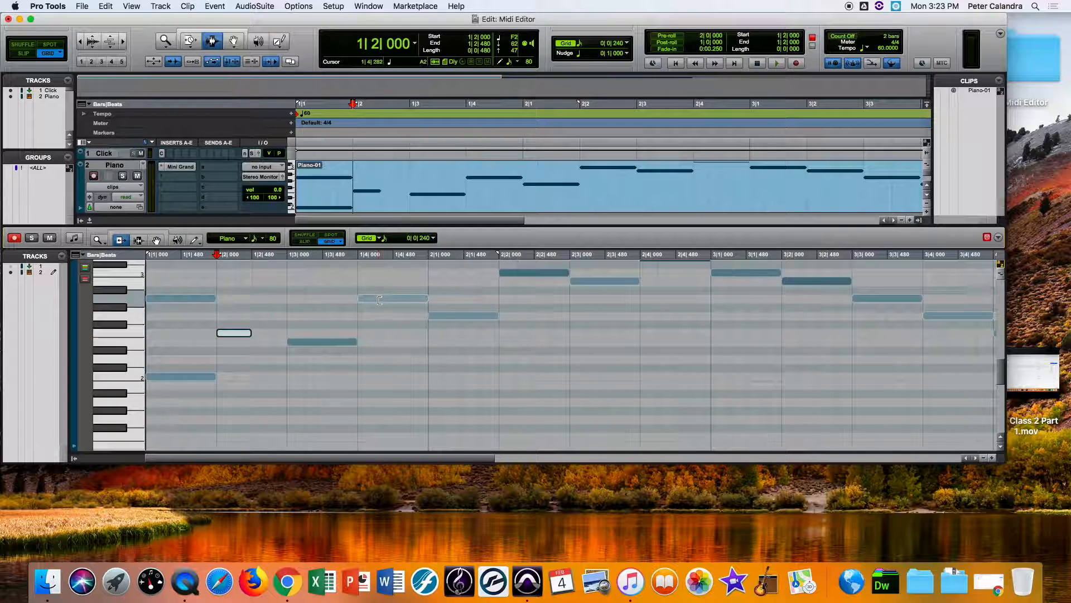
{"action": "left_click_drag", "start_coordinate": [426, 298], "coordinate": [393, 299]}
{"action": "left_click_drag", "start_coordinate": [530, 273], "coordinate": [531, 271]}
Step: Audition the shortened notes from the session start and stop playback during bar 1
{"action": "key", "text": "Return"}
{"action": "key", "text": "space"}
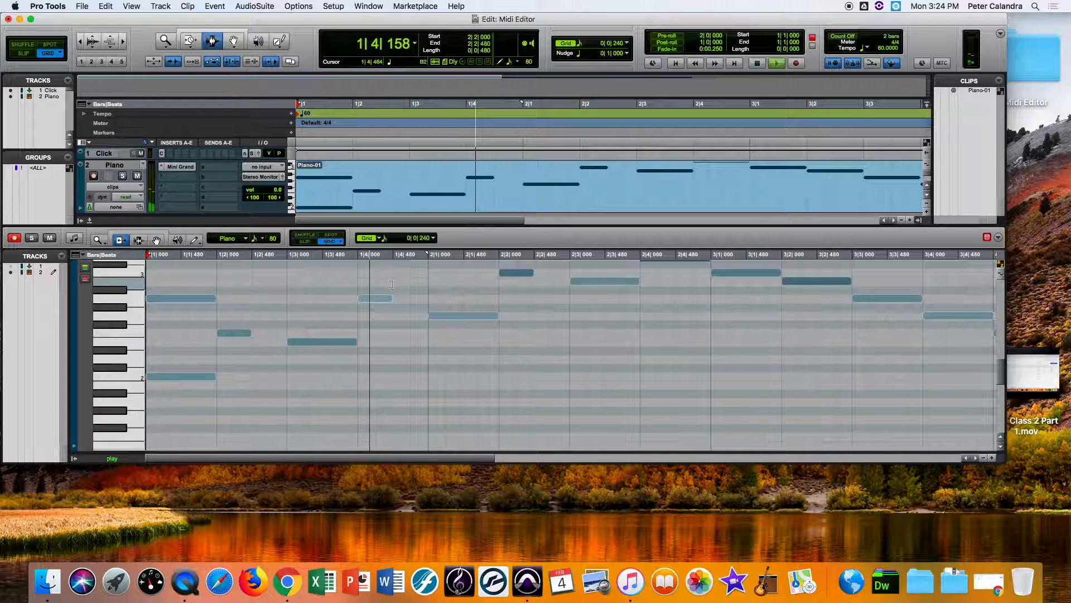
{"action": "key", "text": "space"}
Step: Shorten the A2 note at 1|4 to end at 1|4|240 and start playback from the session start
{"action": "left_click_drag", "start_coordinate": [391, 298], "coordinate": [375, 298]}
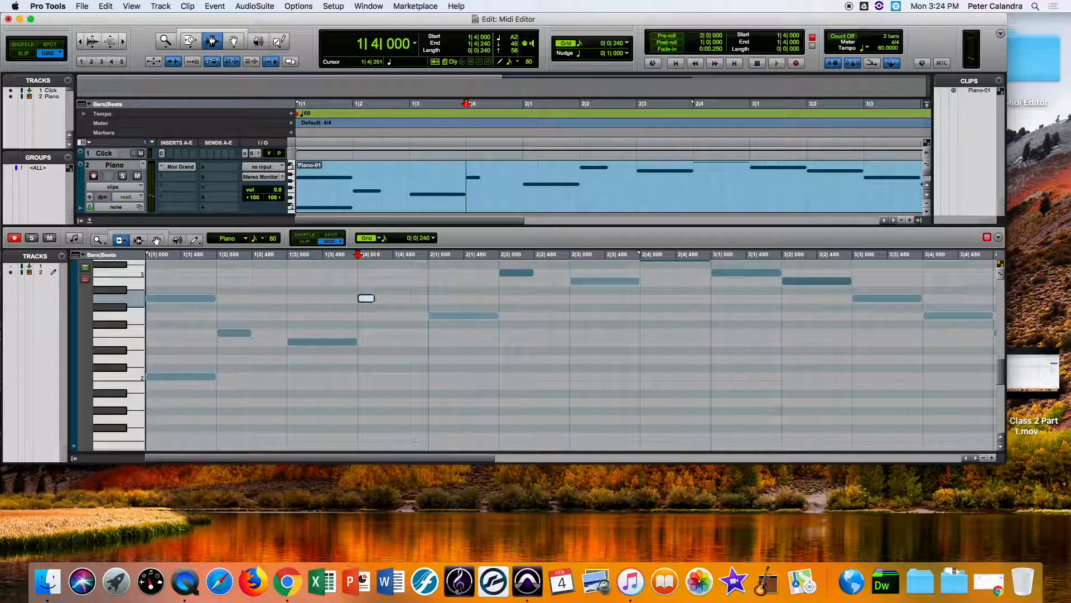
{"action": "key", "text": "Return"}
{"action": "key", "text": "space"}
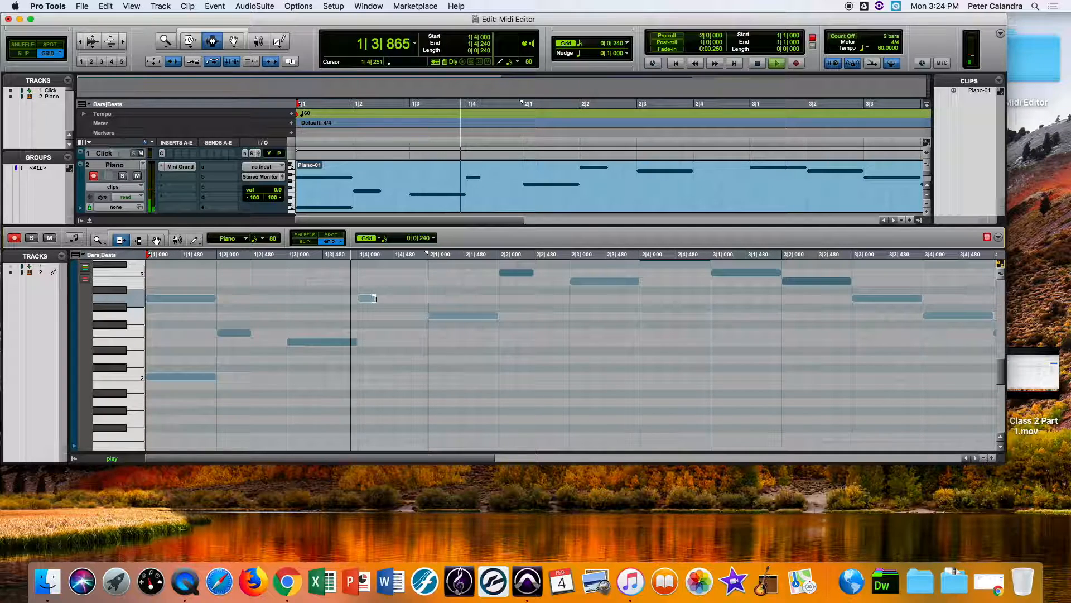
Step: Stop playback and split the E2 note at 1|3 in half at 1|3|480
{"action": "key", "text": "space"}
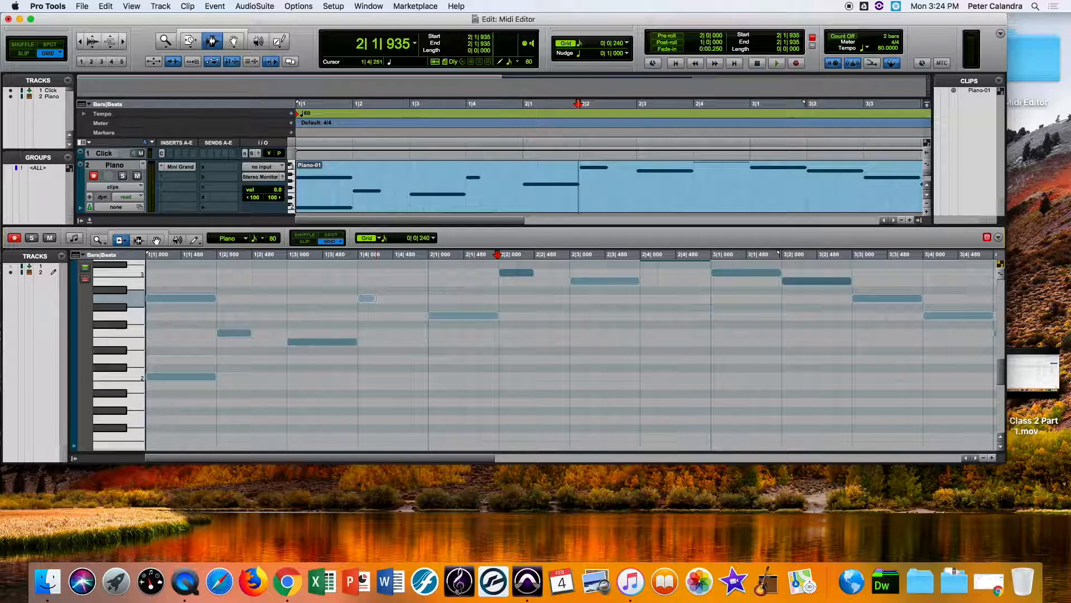
{"action": "left_click", "coordinate": [139, 240]}
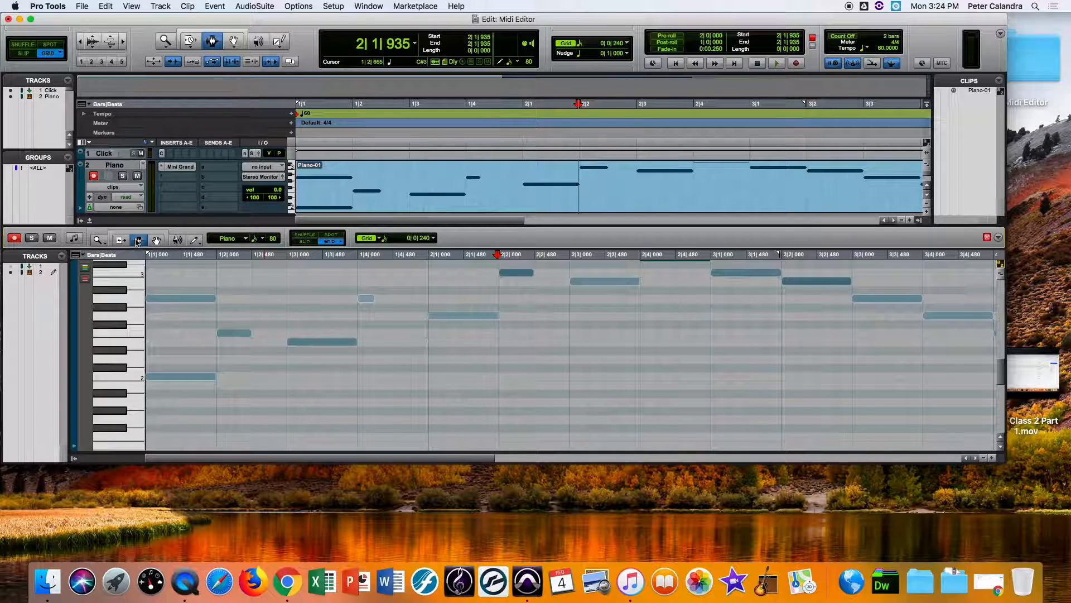
{"action": "left_click", "coordinate": [322, 338]}
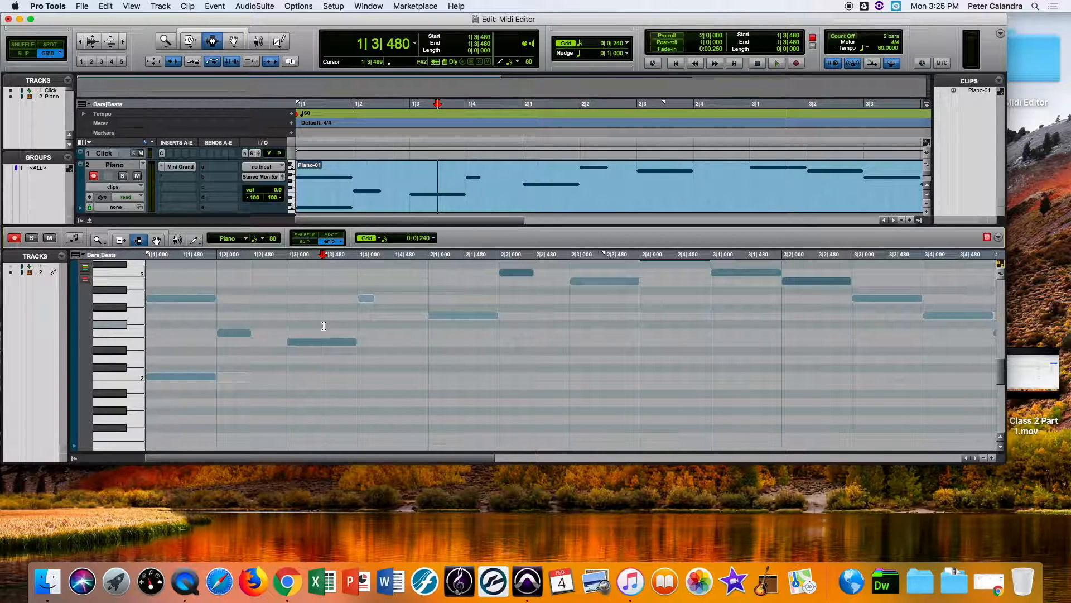
{"action": "key", "text": "super+e"}
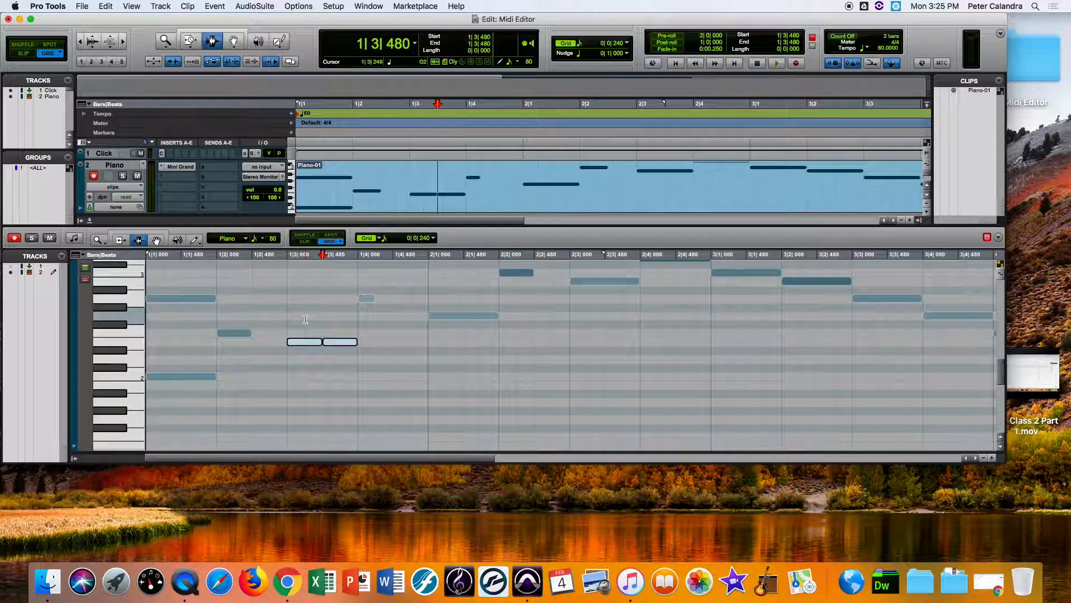
Step: With the Trim tool, shorten the first half of the split E2 note to end at 1|3|240
{"action": "left_click", "coordinate": [310, 255]}
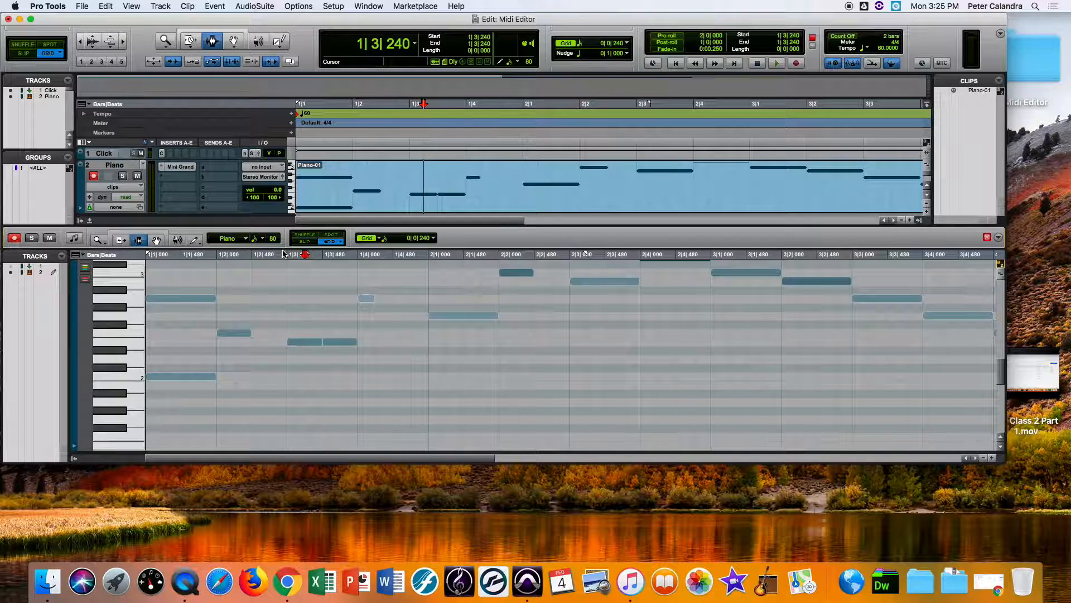
{"action": "left_click", "coordinate": [156, 240]}
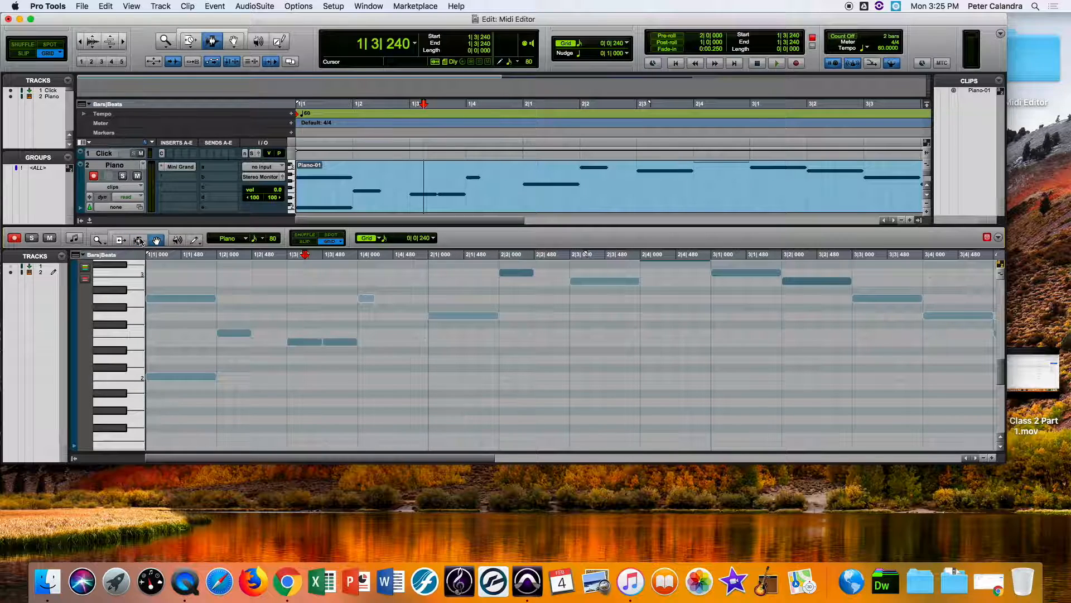
{"action": "left_click", "coordinate": [119, 240]}
{"action": "left_click", "coordinate": [314, 342]}
{"action": "left_click_drag", "start_coordinate": [315, 342], "coordinate": [304, 340]}
Step: Audition the split and trimmed notes from the session start and stop playback near the end of bar 1
{"action": "key", "text": "space"}
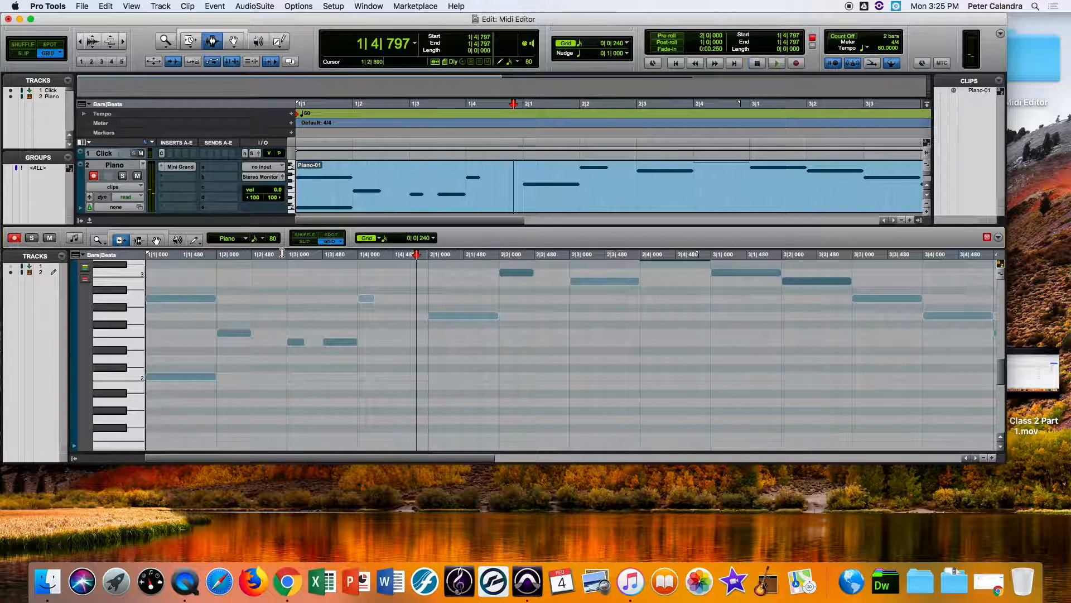
{"action": "key", "text": "Return"}
{"action": "key", "text": "space"}
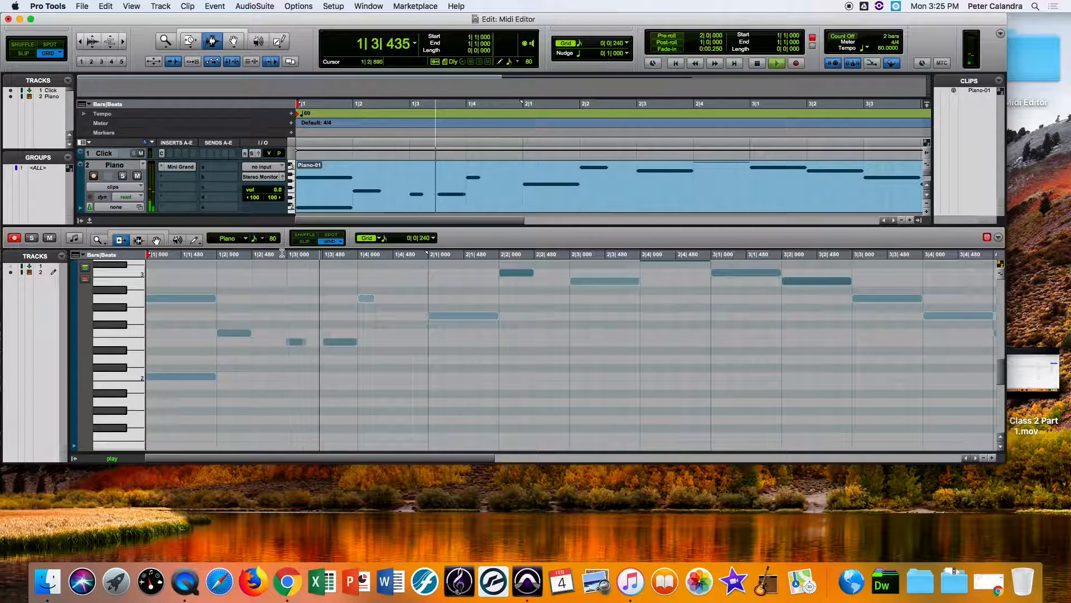
{"action": "key", "text": "space"}
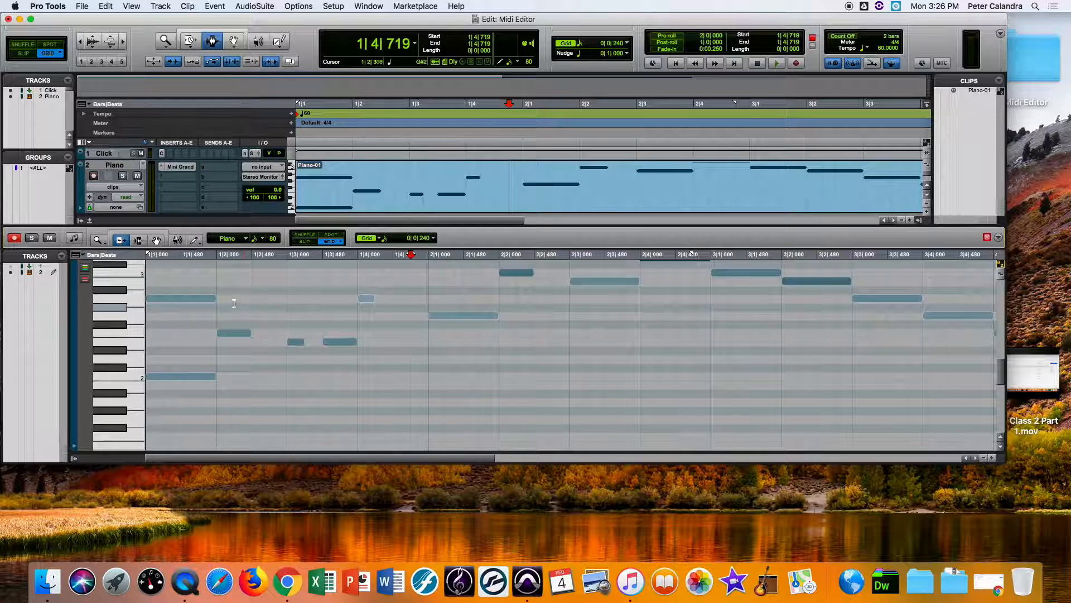
Step: Shorten the A2 note at 1|1 to end at 1|1|720 and move the F2 note to start at 1|1|720
{"action": "left_click", "coordinate": [200, 296]}
{"action": "key", "text": "F8"}
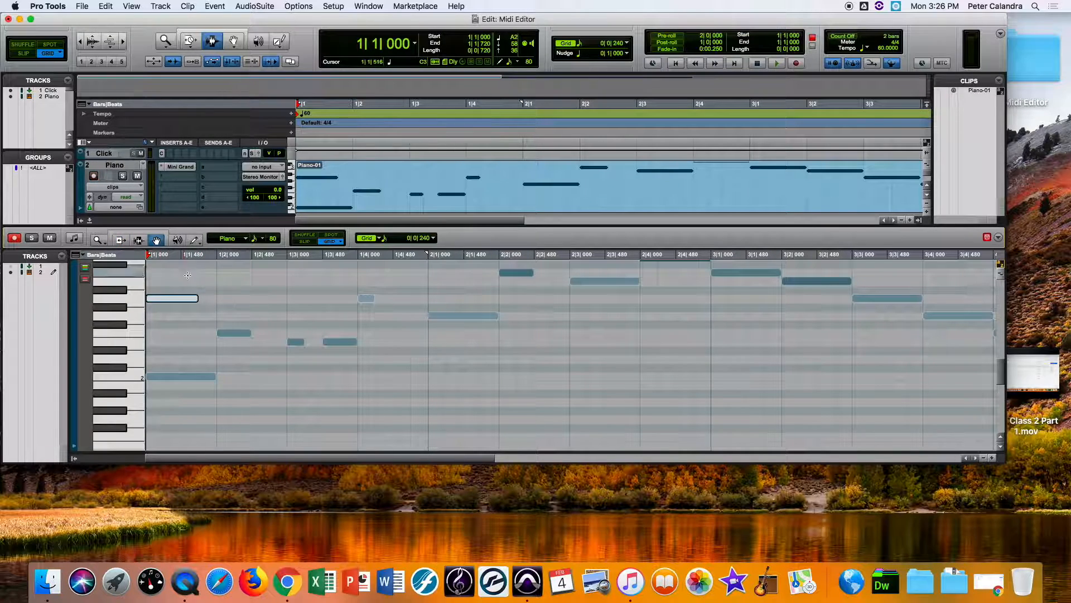
{"action": "left_click_drag", "start_coordinate": [231, 333], "coordinate": [213, 334]}
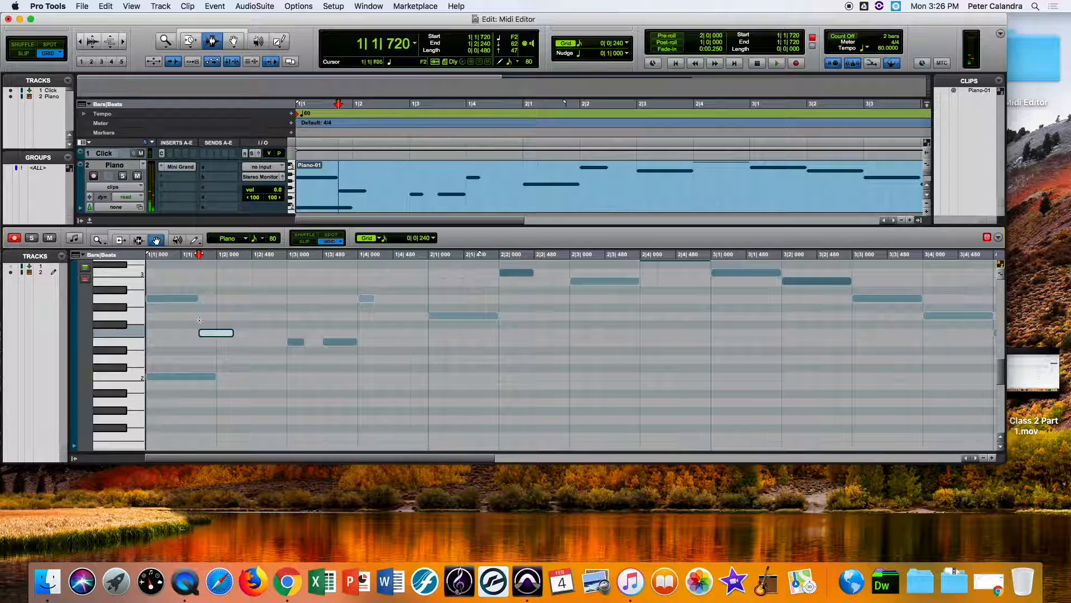
Step: Extend the F2 note to end at 1|2|480 and audition bar 1 from the session start
{"action": "key", "text": "F6"}
{"action": "left_click_drag", "start_coordinate": [231, 335], "coordinate": [248, 333]}
{"action": "key", "text": "Return"}
{"action": "key", "text": "space"}
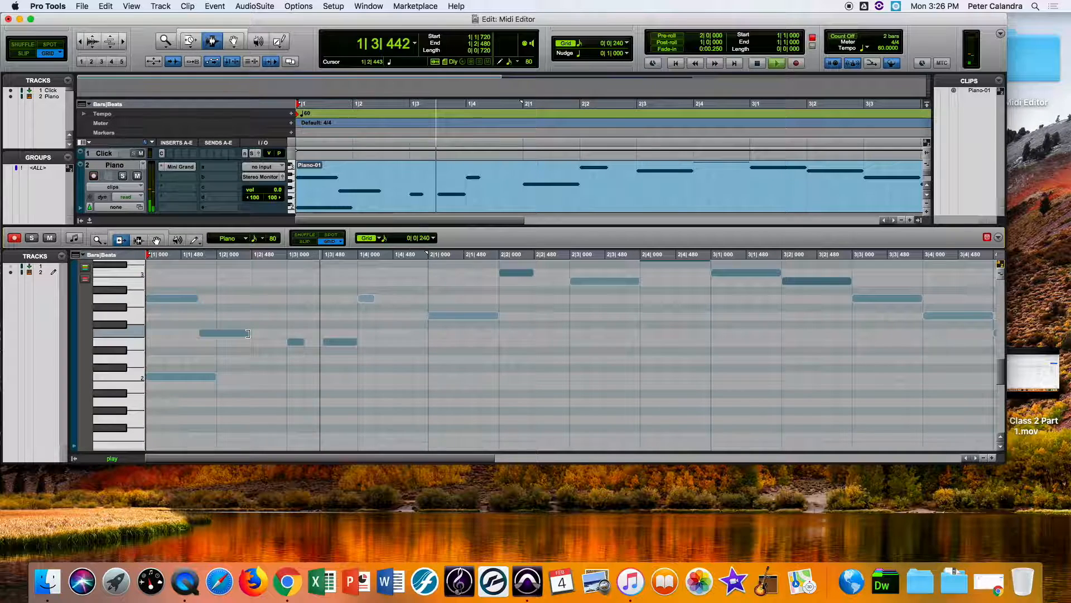
{"action": "key", "text": "space"}
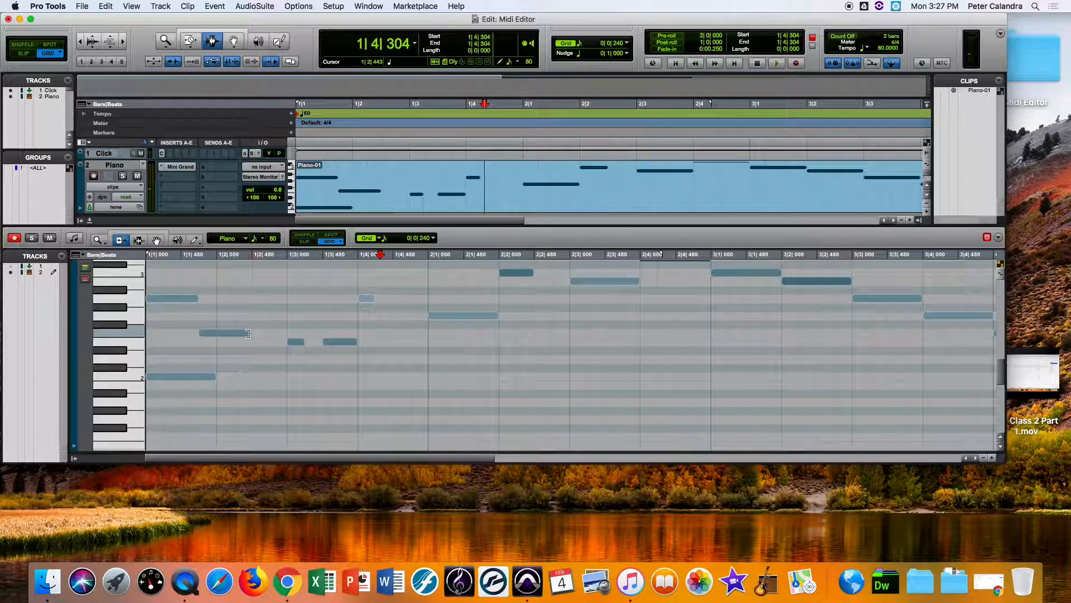
Step: Move the notes at 1|3|480, 1|4 and 2|1 later by 240 ticks each and audition the syncopated rhythm
{"action": "key", "text": "F8"}
{"action": "left_click_drag", "start_coordinate": [334, 342], "coordinate": [344, 342]}
{"action": "left_click_drag", "start_coordinate": [366, 300], "coordinate": [373, 299]}
{"action": "left_click_drag", "start_coordinate": [438, 315], "coordinate": [452, 317]}
{"action": "key", "text": "space"}
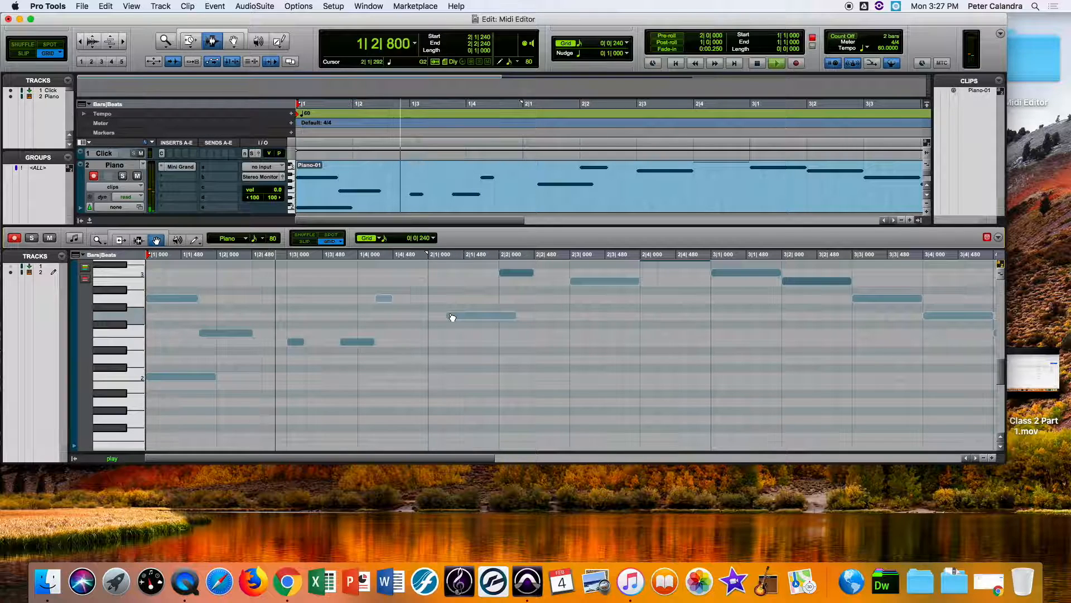
{"action": "key", "text": "space"}
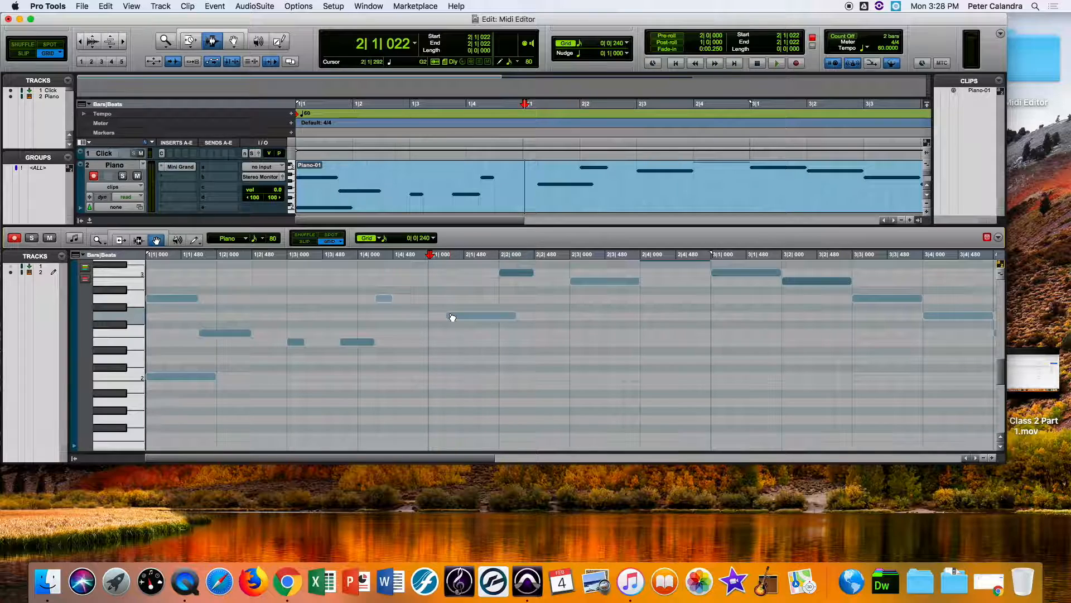
Step: Close the docked MIDI Editor and delete the whole Piano-01 clip from the Piano track
{"action": "scroll", "coordinate": [451, 316], "scroll_direction": "down", "scroll_amount": 10}
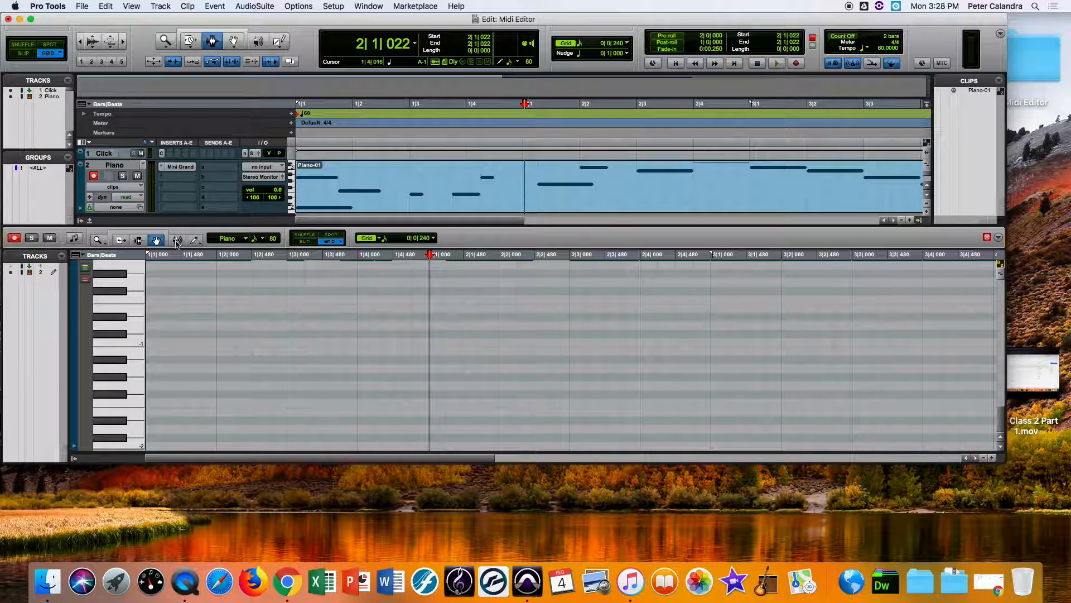
{"action": "left_click", "coordinate": [90, 220]}
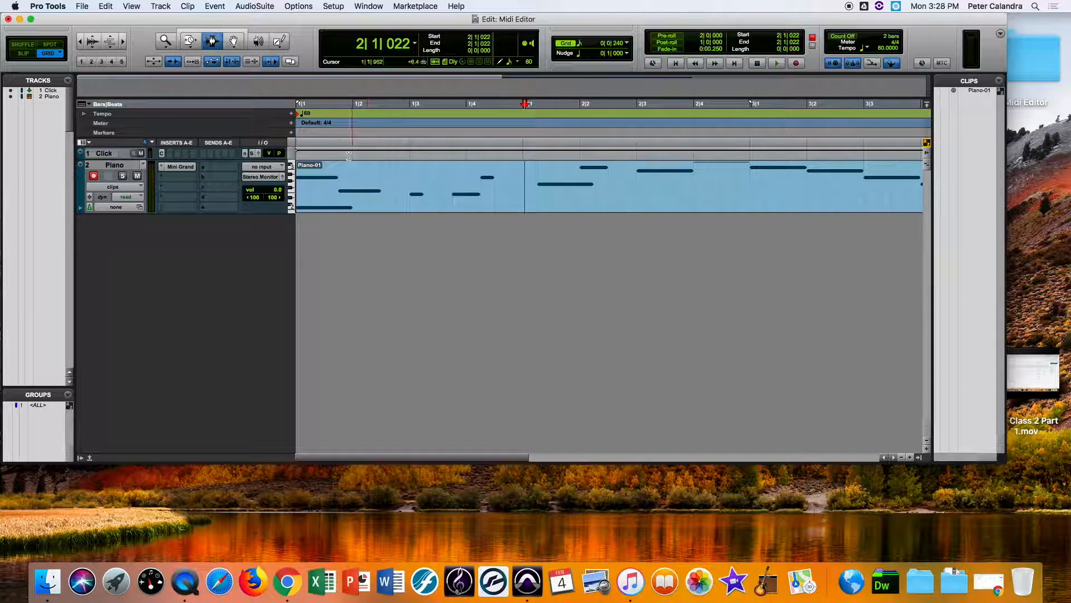
{"action": "left_click", "coordinate": [337, 182]}
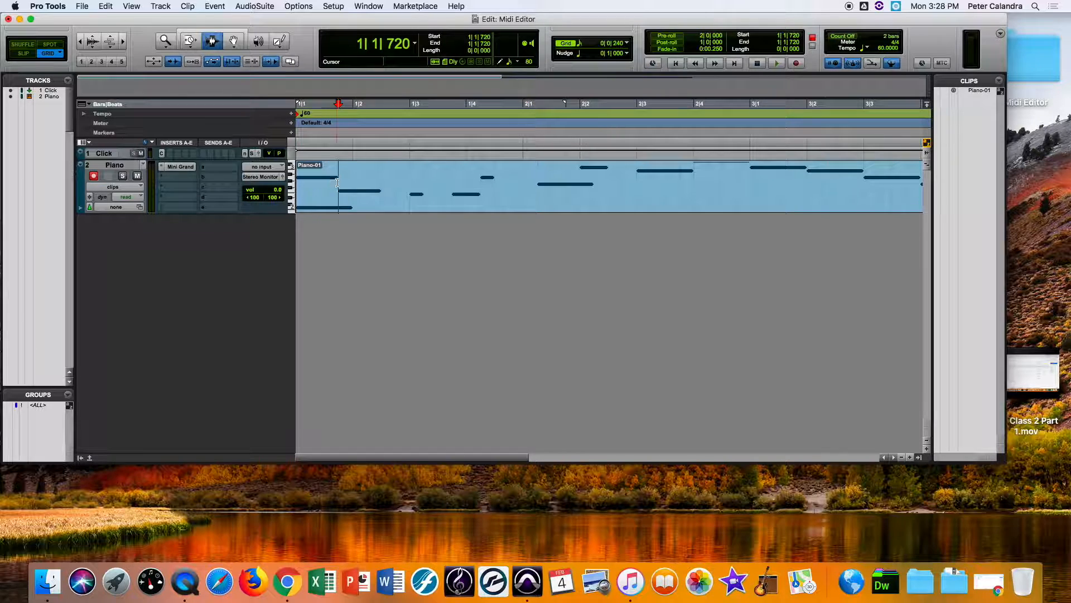
{"action": "double_click", "coordinate": [337, 183]}
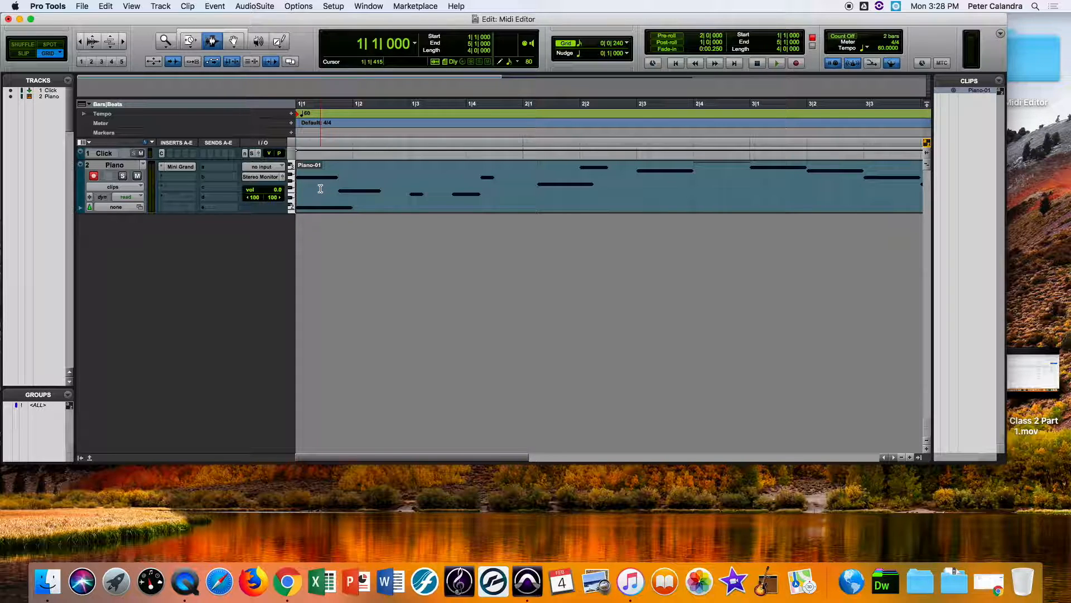
{"action": "key", "text": "Delete"}
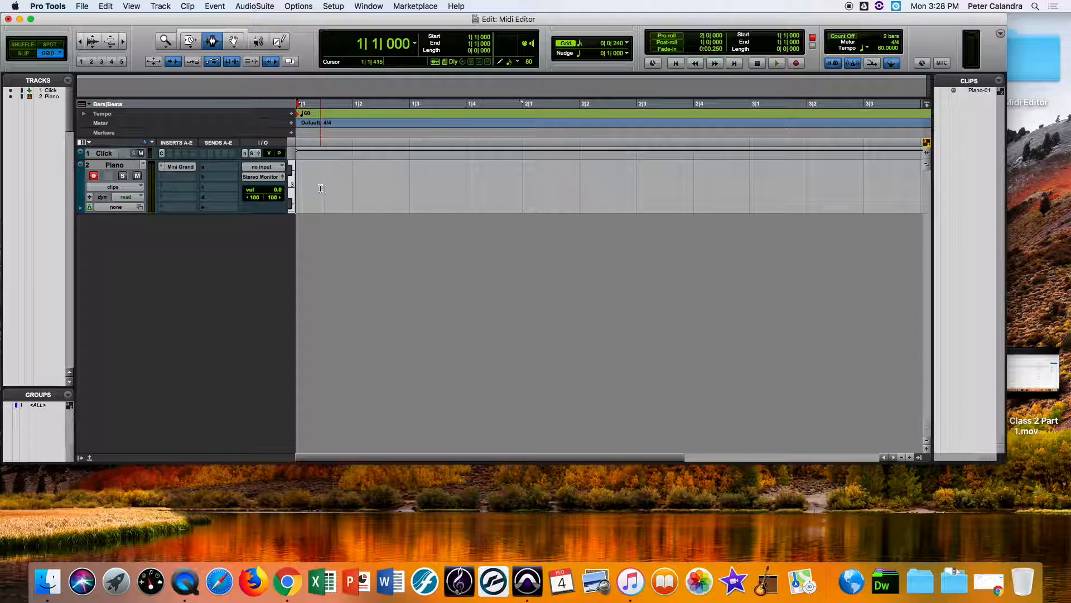
Step: Undo the clip deletion and remove the Piano-01 clip from the Piano track again
{"action": "key", "text": "shift+r"}
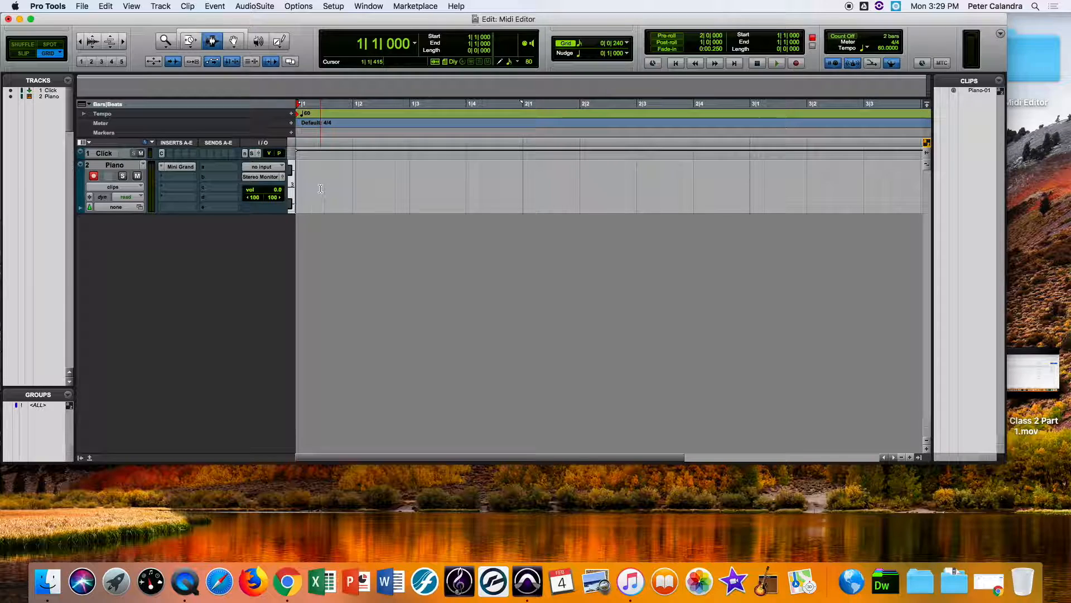
{"action": "key", "text": "super+z"}
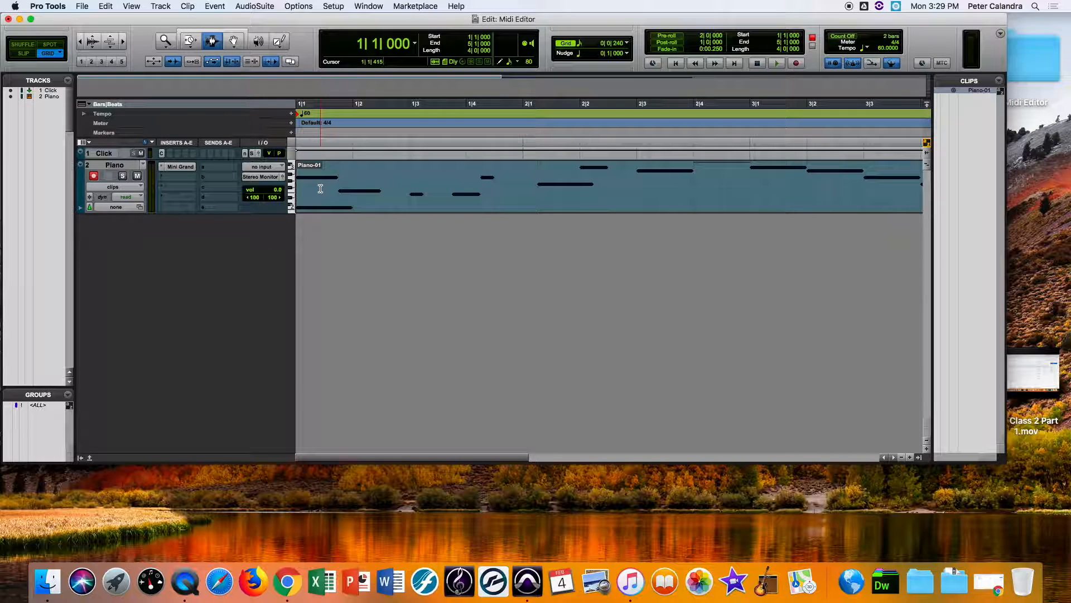
{"action": "key", "text": "super+z"}
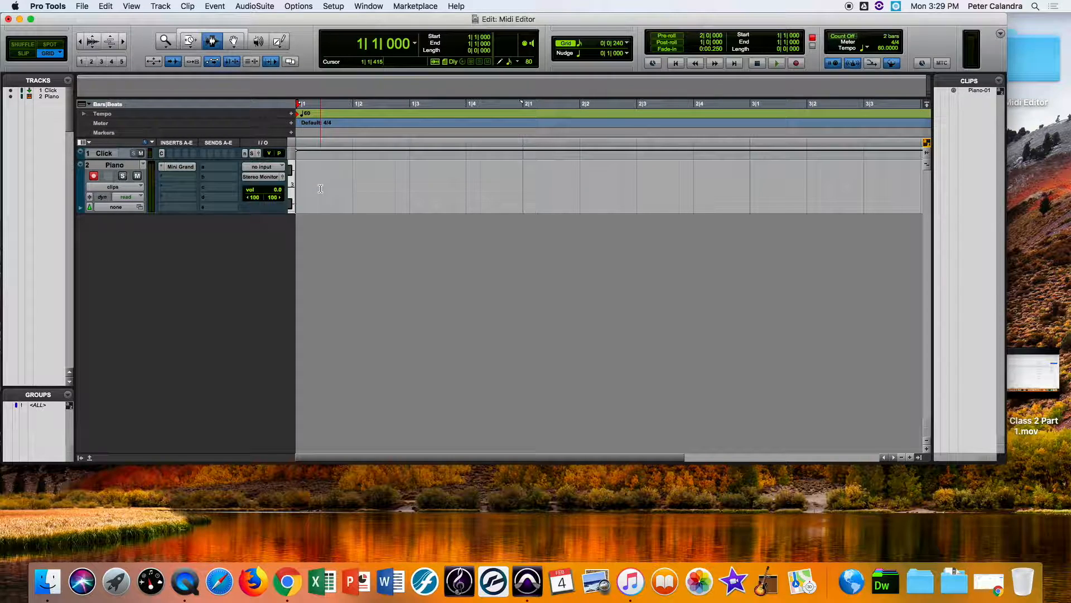
Step: Save a new version of the session as TestV2_1-28-19_PC in the Midi Editor folder
{"action": "left_click", "coordinate": [83, 6]}
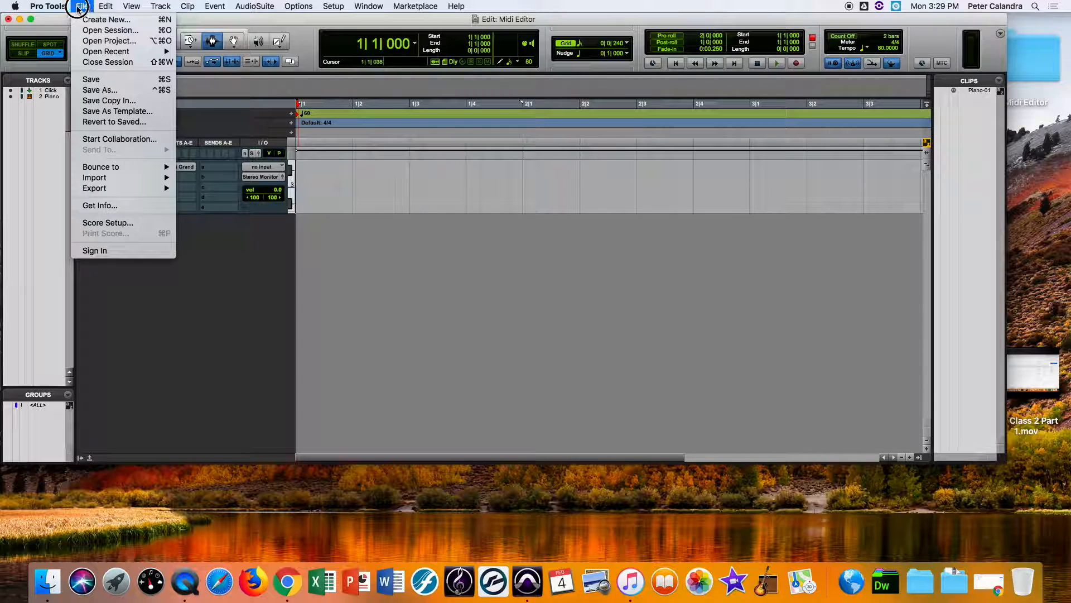
{"action": "left_click", "coordinate": [113, 91]}
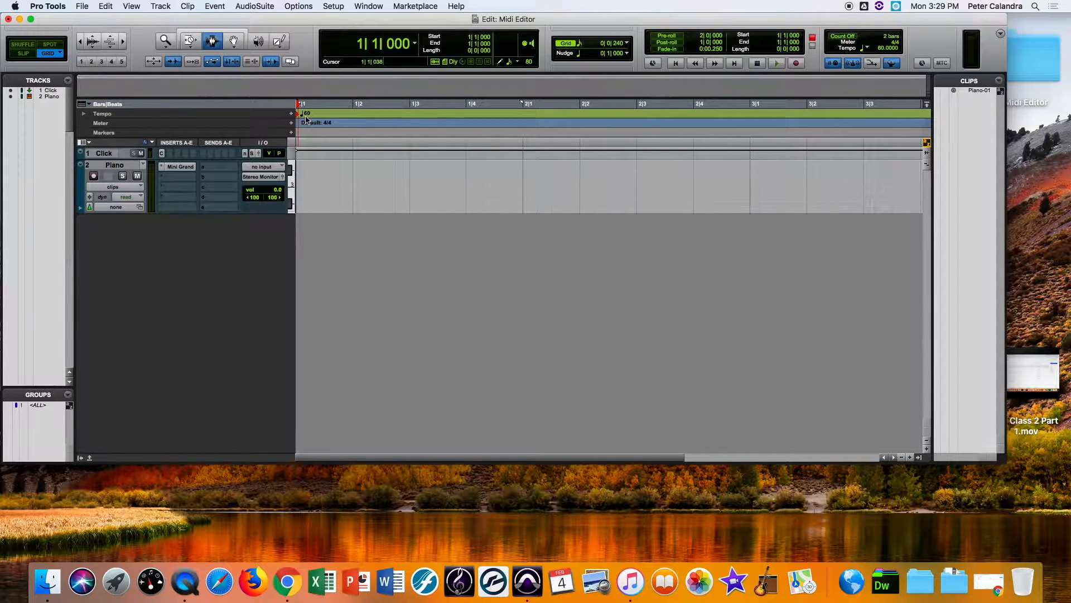
{"action": "left_click", "coordinate": [530, 128]}
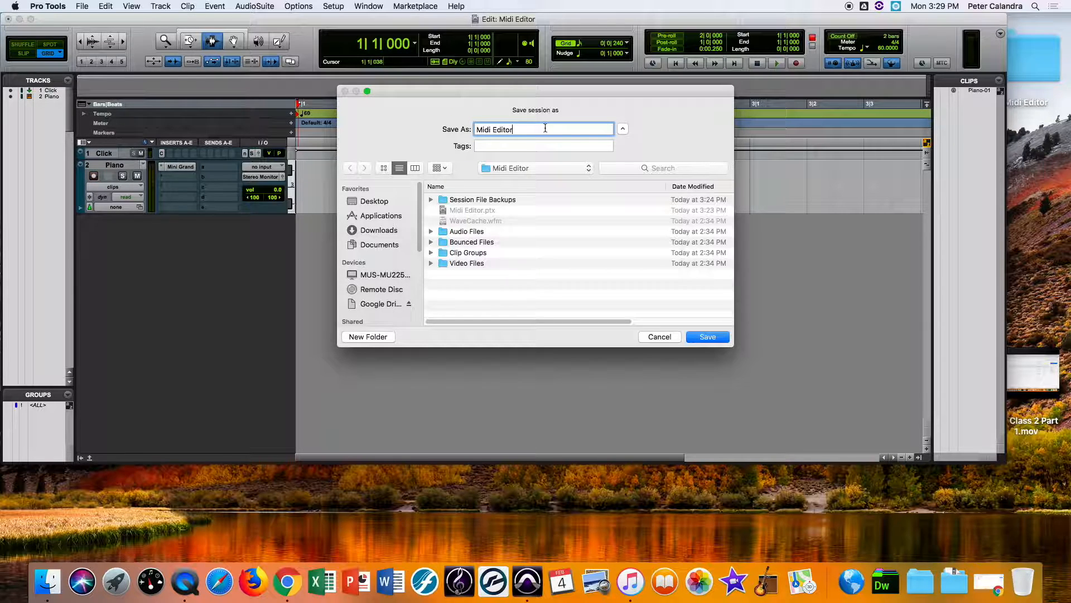
{"action": "key", "text": "BackSpace"}
{"action": "key", "text": "BackSpace"}
{"action": "key", "text": "BackSpace"}
{"action": "key", "text": "BackSpace"}
{"action": "key", "text": "BackSpace"}
{"action": "type", "text": "Test_1-28-19_PCV2"}
{"action": "key", "text": "Return"}
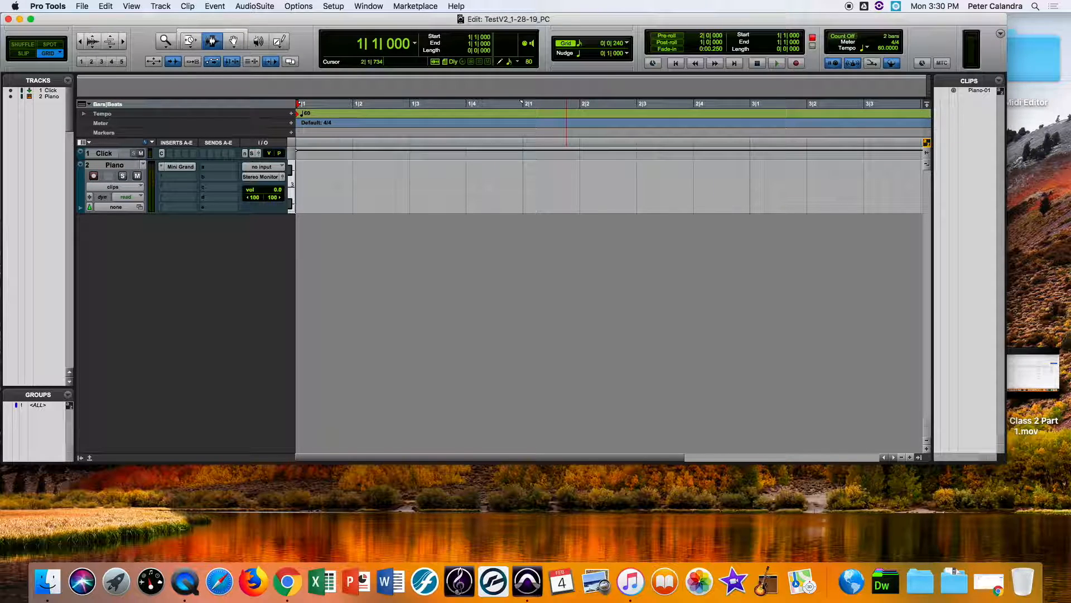
Step: Record a four-bar ascending and descending scale on the Piano track from the session start, stopping in bar 5
{"action": "key", "text": "super+space"}
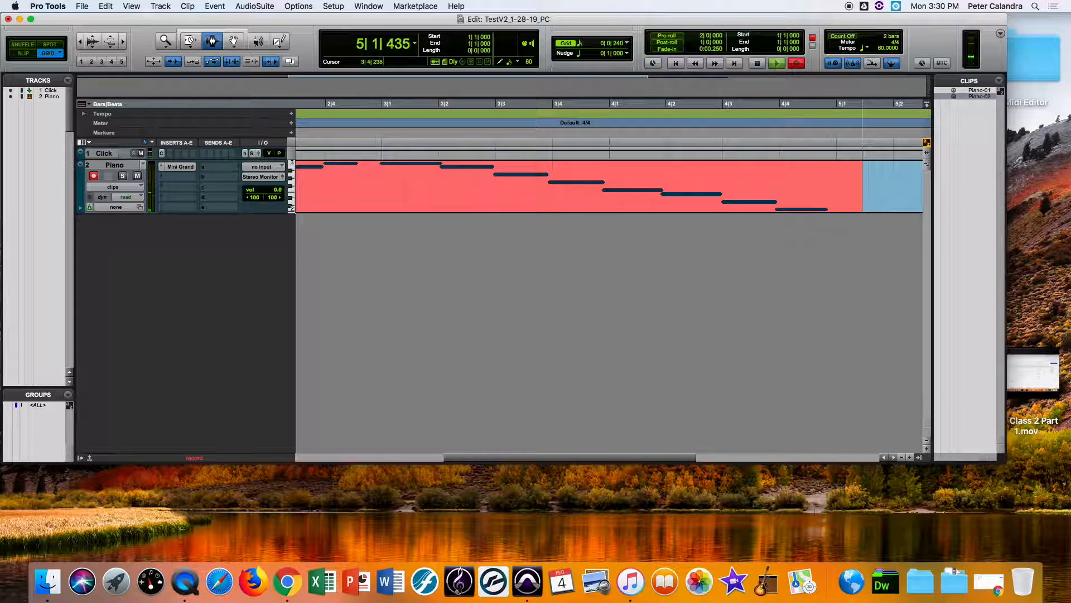
{"action": "key", "text": "space"}
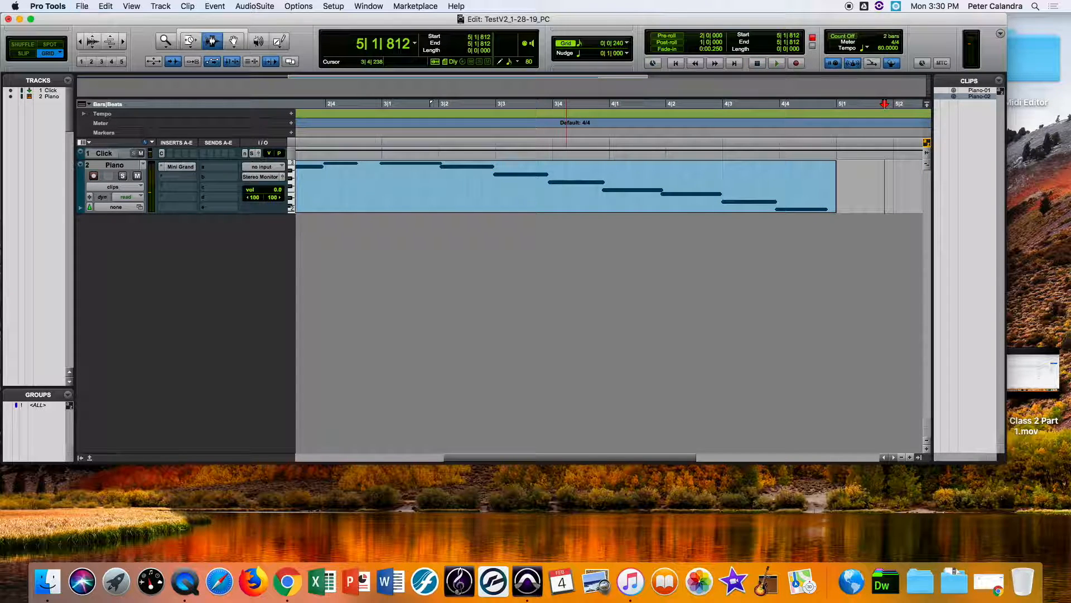
{"action": "scroll", "coordinate": [364, 152], "scroll_direction": "left", "scroll_amount": 10}
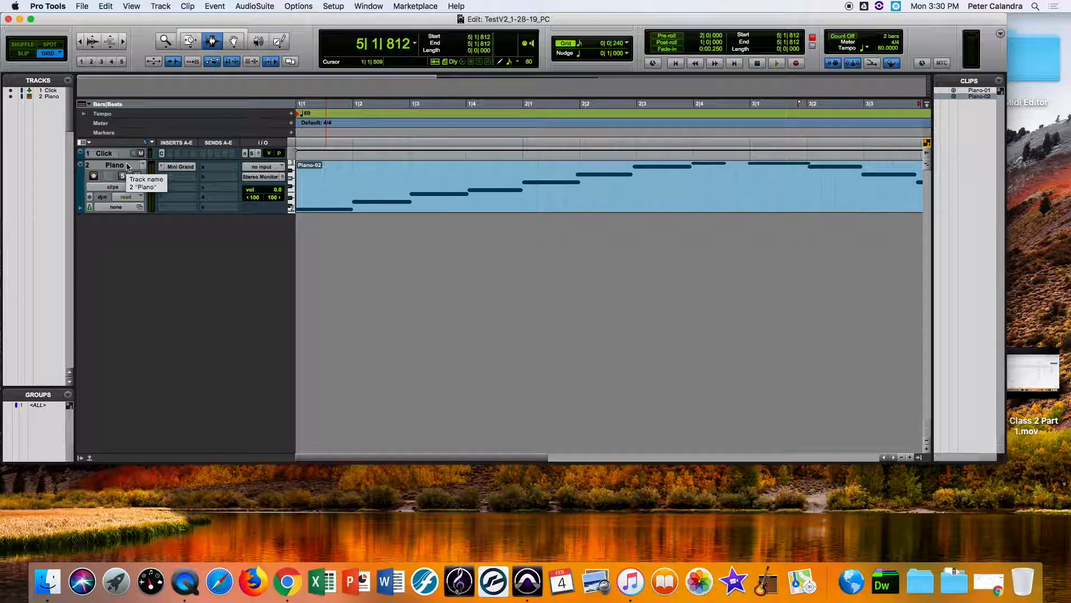
Step: Create one new stereo instrument track in ticks and fit the whole recorded piano clip in view
{"action": "key", "text": "super+shift+n"}
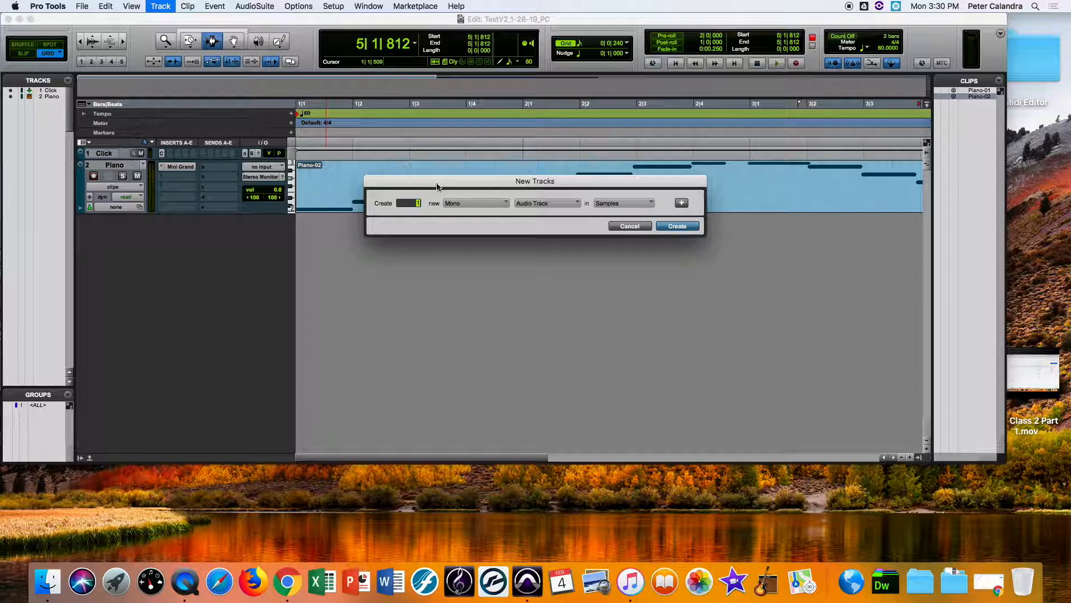
{"action": "left_click", "coordinate": [462, 204]}
{"action": "left_click", "coordinate": [463, 215]}
{"action": "left_click", "coordinate": [544, 204]}
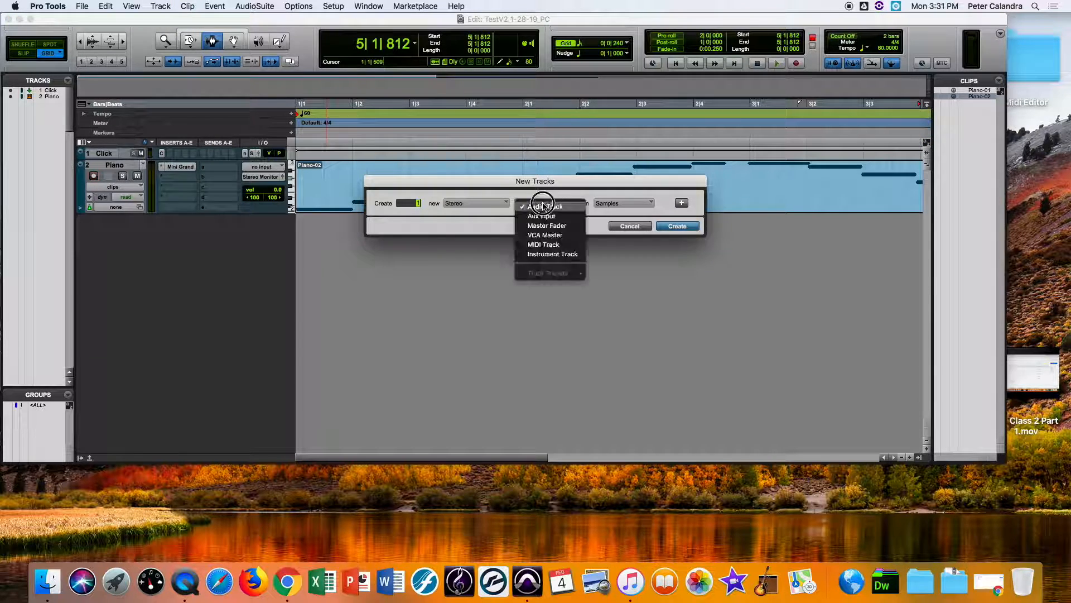
{"action": "left_click", "coordinate": [552, 254]}
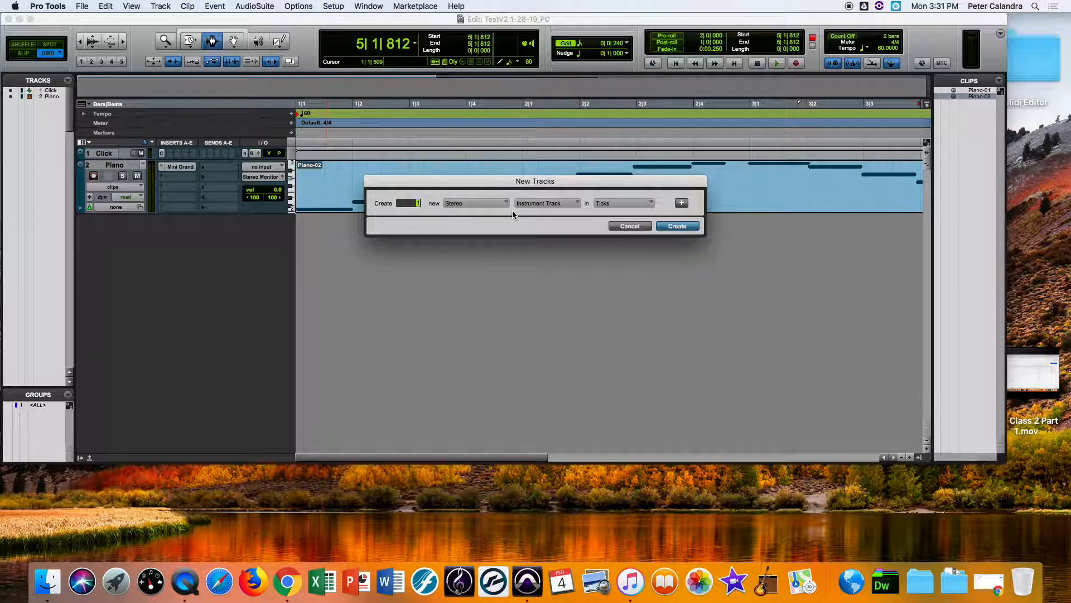
{"action": "left_click", "coordinate": [681, 227]}
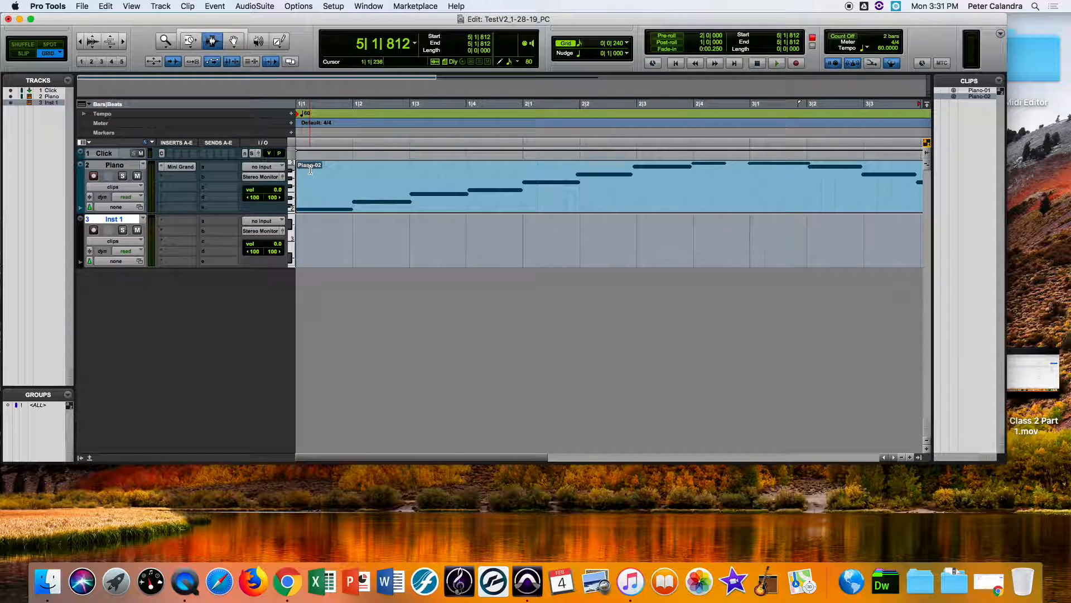
{"action": "key", "text": "super+bracketleft"}
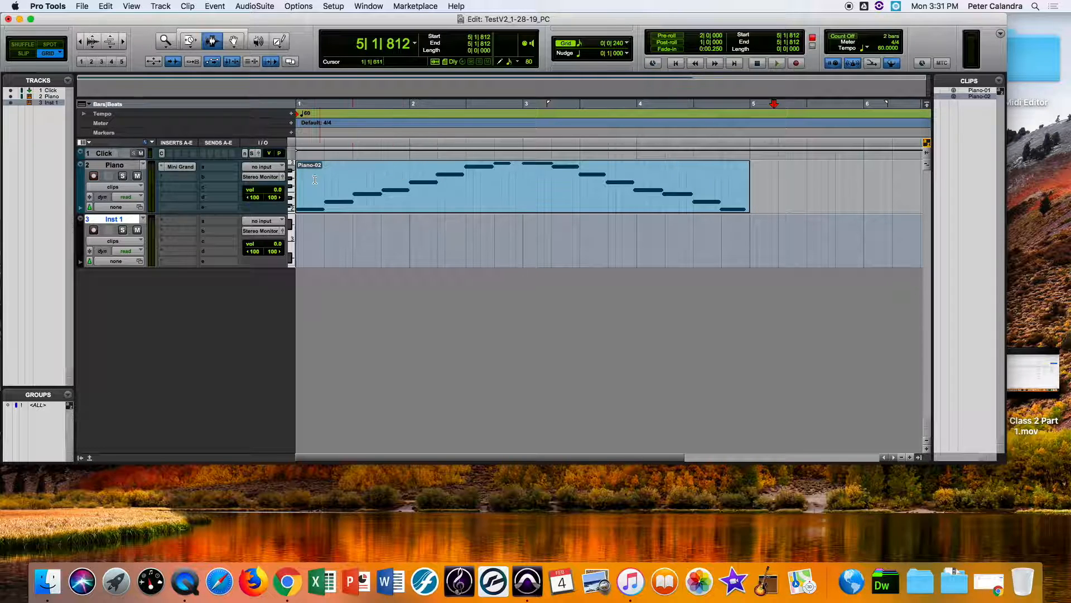
Step: Open the docked MIDI editor below the tracks and set its grid to 1/4 note
{"action": "left_click", "coordinate": [89, 457]}
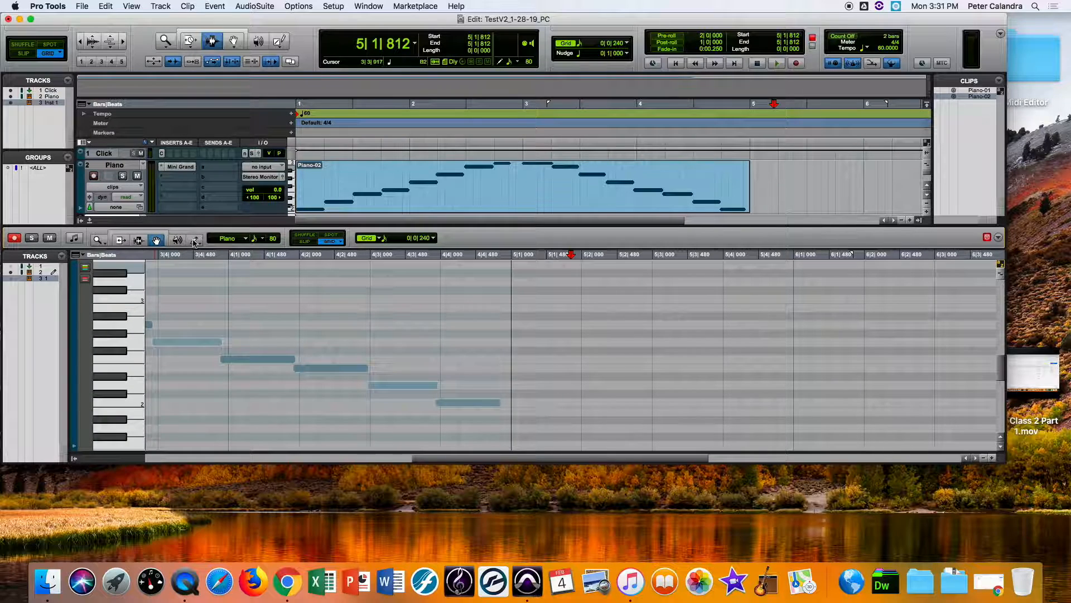
{"action": "left_click", "coordinate": [434, 238]}
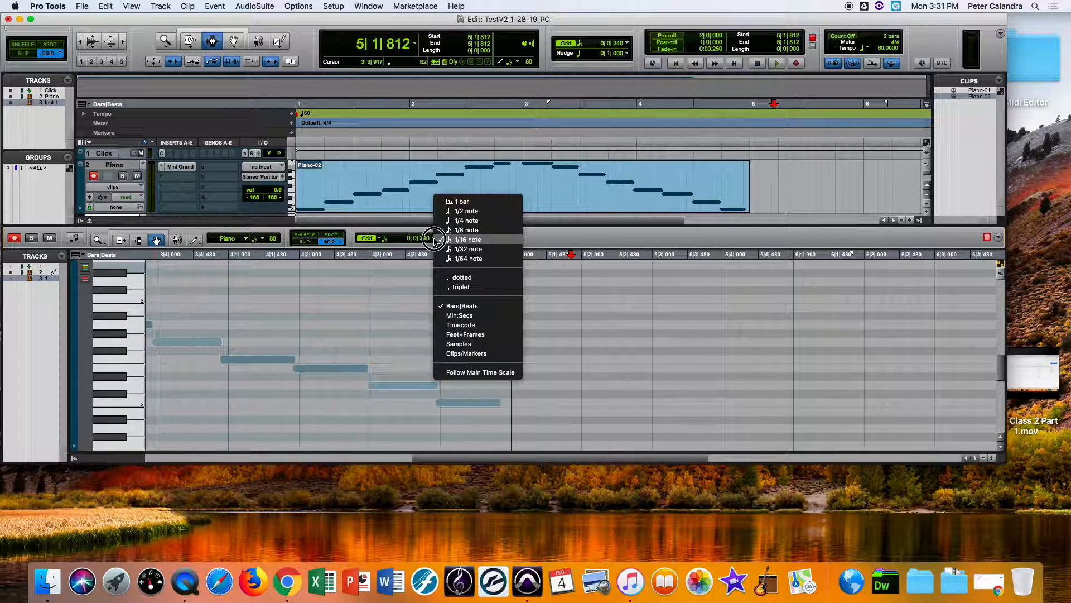
{"action": "left_click", "coordinate": [463, 222]}
{"action": "left_click", "coordinate": [427, 239]}
{"action": "left_click", "coordinate": [455, 223]}
Step: Draw ascending quarter notes C2, D2, E2 and F2 on the four beats of bar 5 with the Pencil tool
{"action": "left_click", "coordinate": [195, 240]}
{"action": "left_click", "coordinate": [519, 402]}
{"action": "left_click", "coordinate": [591, 385]}
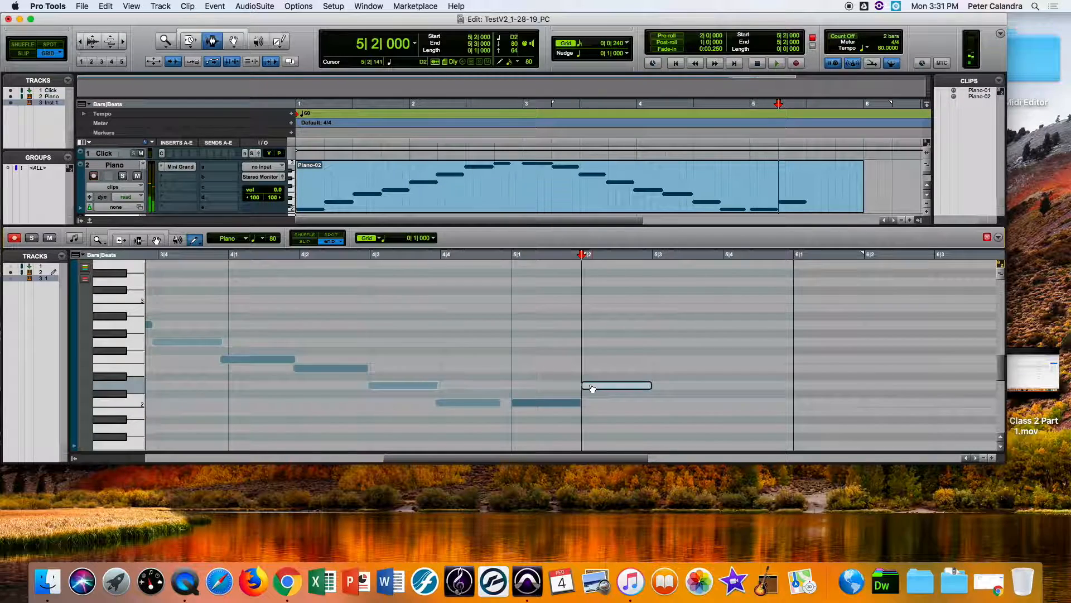
{"action": "left_click", "coordinate": [669, 368]}
{"action": "left_click", "coordinate": [736, 359]}
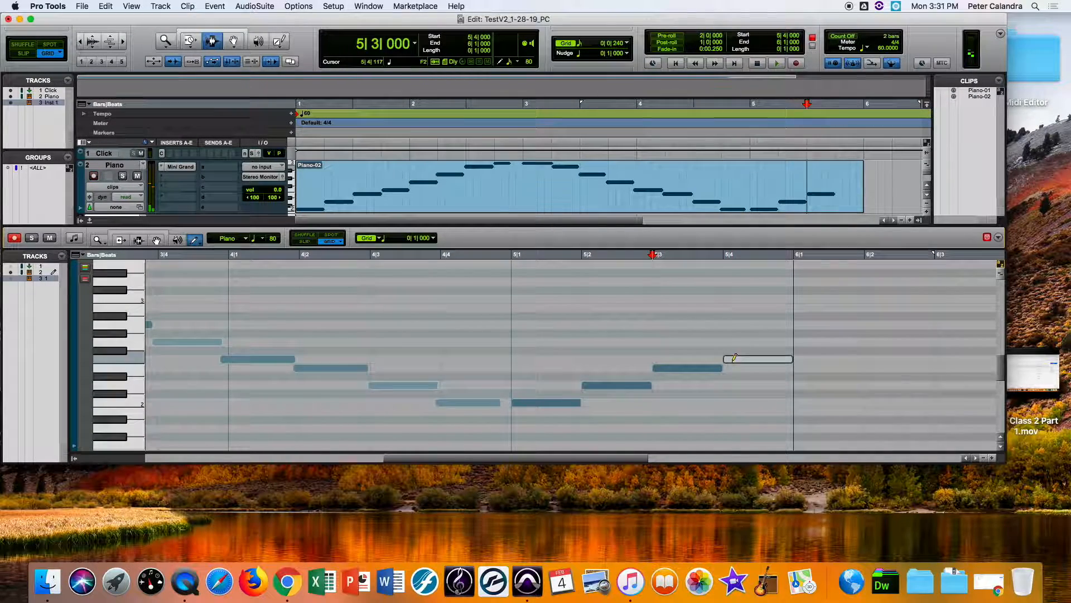
Step: Continue the ascending scale with quarter notes G2, A2, B2 and C3 across bar 6
{"action": "left_click", "coordinate": [813, 341]}
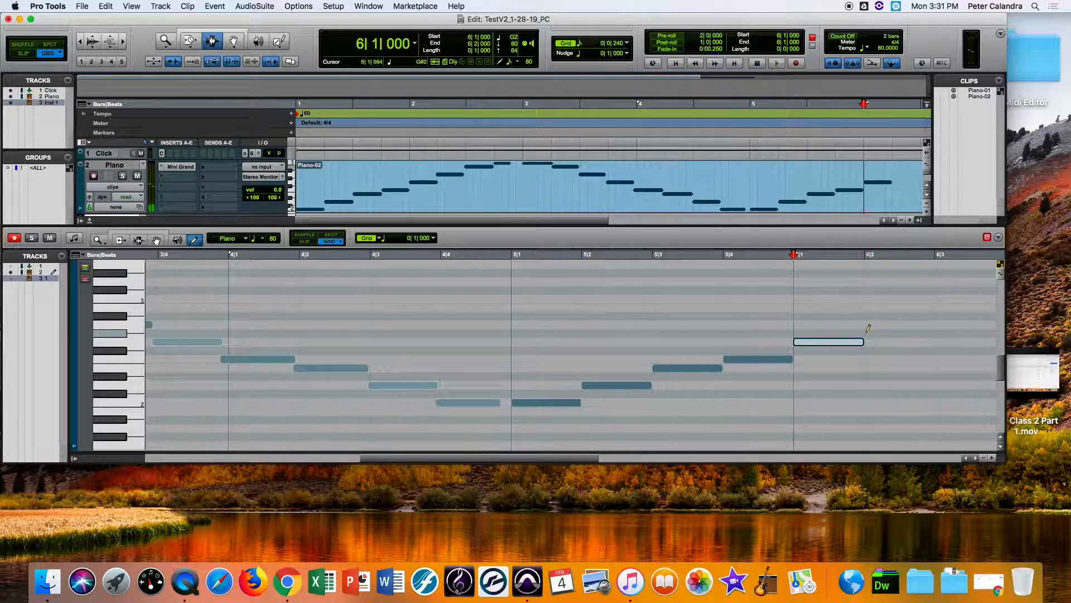
{"action": "left_click", "coordinate": [893, 325]}
{"action": "left_click", "coordinate": [949, 307]}
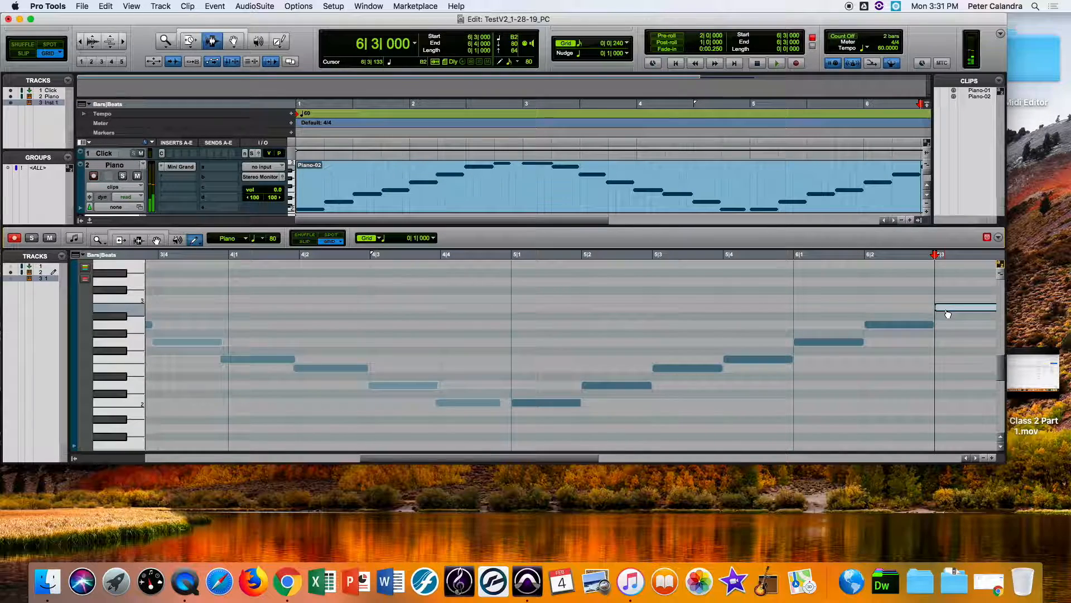
{"action": "left_click", "coordinate": [868, 300]}
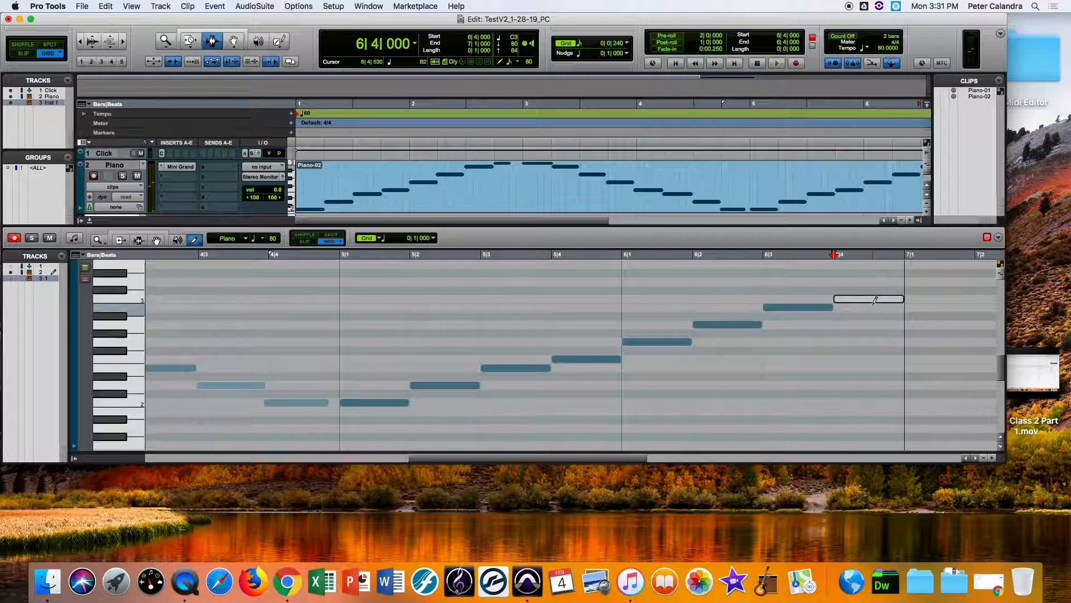
Step: Draw descending quarter notes B2, A2, G2 and F2 across bar 7
{"action": "left_click", "coordinate": [928, 308]}
{"action": "left_click", "coordinate": [868, 316]}
{"action": "left_click_drag", "start_coordinate": [882, 317], "coordinate": [882, 325]}
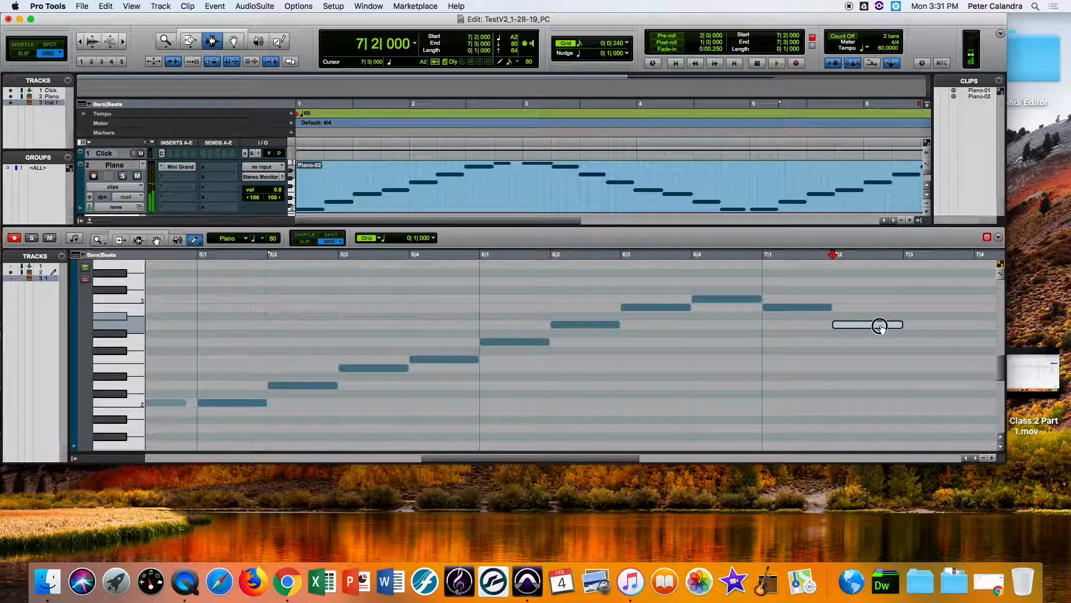
{"action": "left_click", "coordinate": [926, 341]}
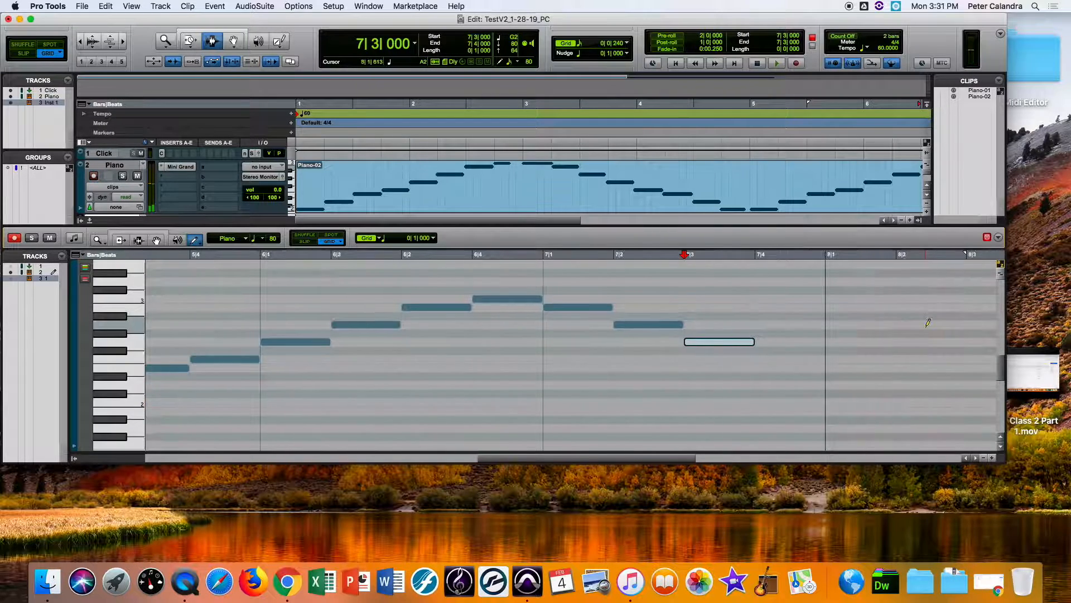
{"action": "left_click", "coordinate": [783, 358]}
Step: Finish the descending scale with quarter notes E2, D2 and C2 on the first three beats of bar 8
{"action": "left_click", "coordinate": [840, 368]}
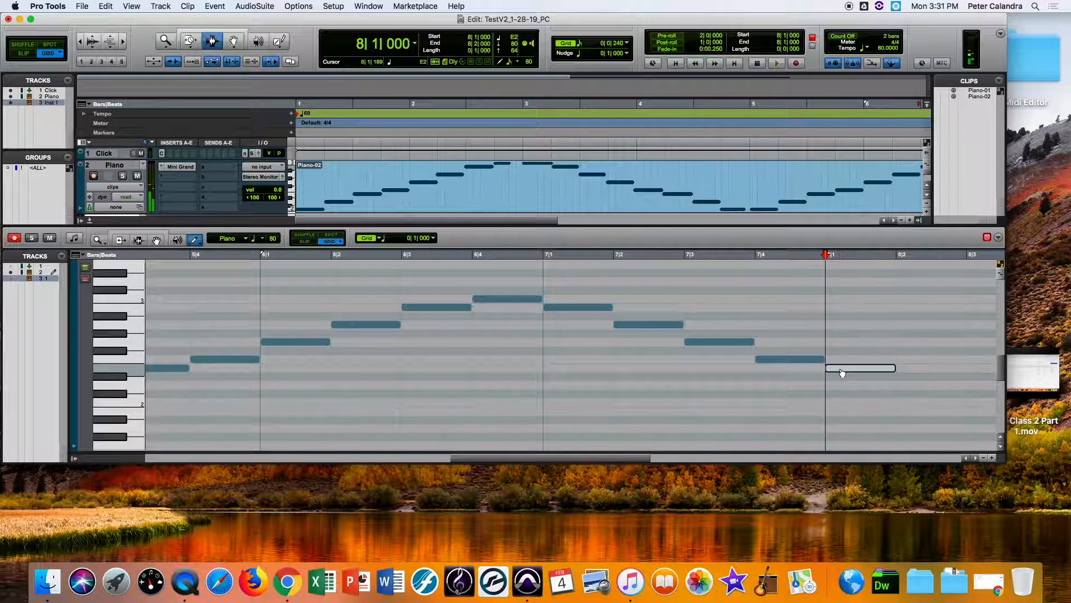
{"action": "left_click", "coordinate": [915, 385]}
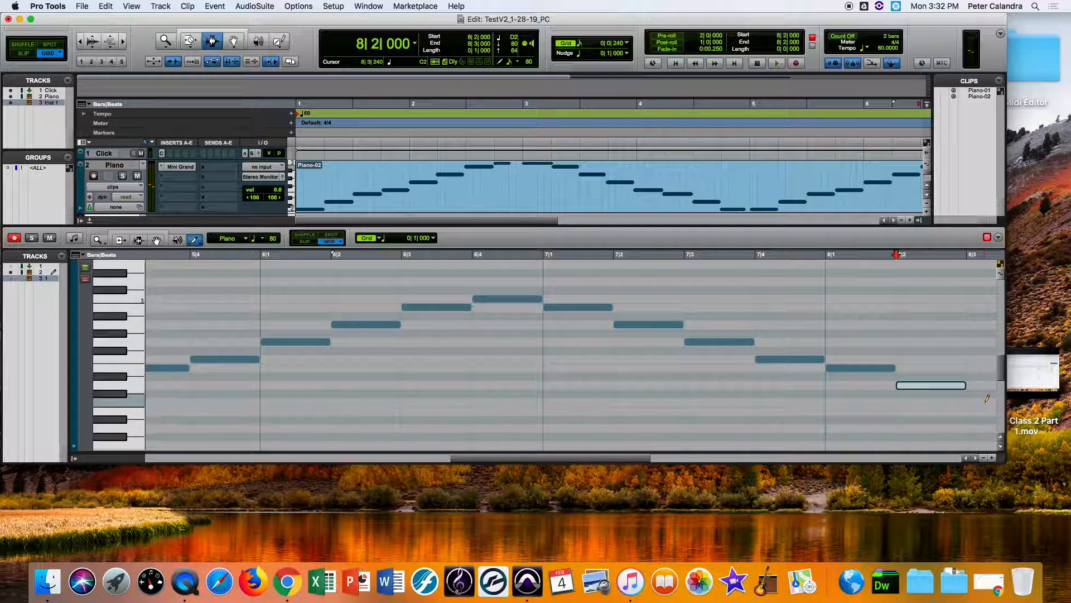
{"action": "left_click", "coordinate": [986, 402]}
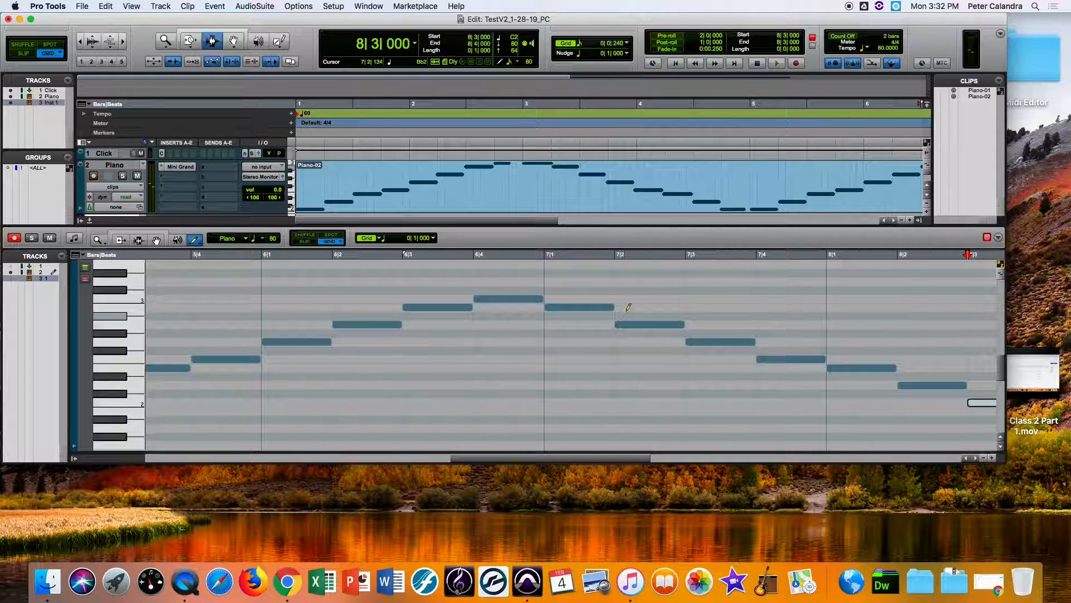
Step: Set the MIDI editor grid to 1/16 note and draw scattered sixteenth notes between C2 and D3 in the first two beats of bar 9
{"action": "scroll", "coordinate": [551, 280], "scroll_direction": "left", "scroll_amount": 10}
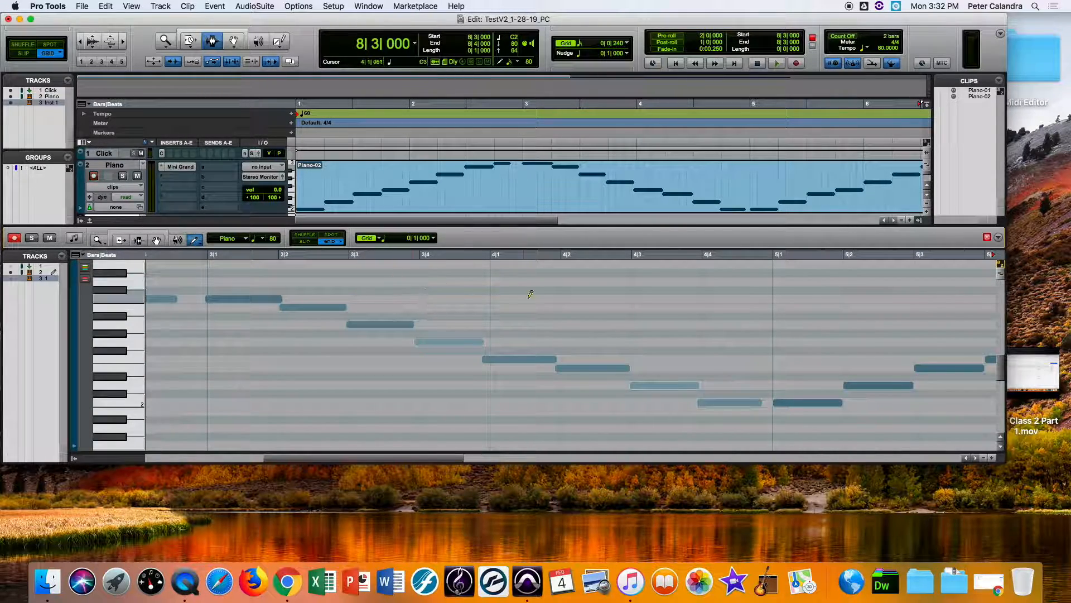
{"action": "scroll", "coordinate": [530, 294], "scroll_direction": "right", "scroll_amount": 8}
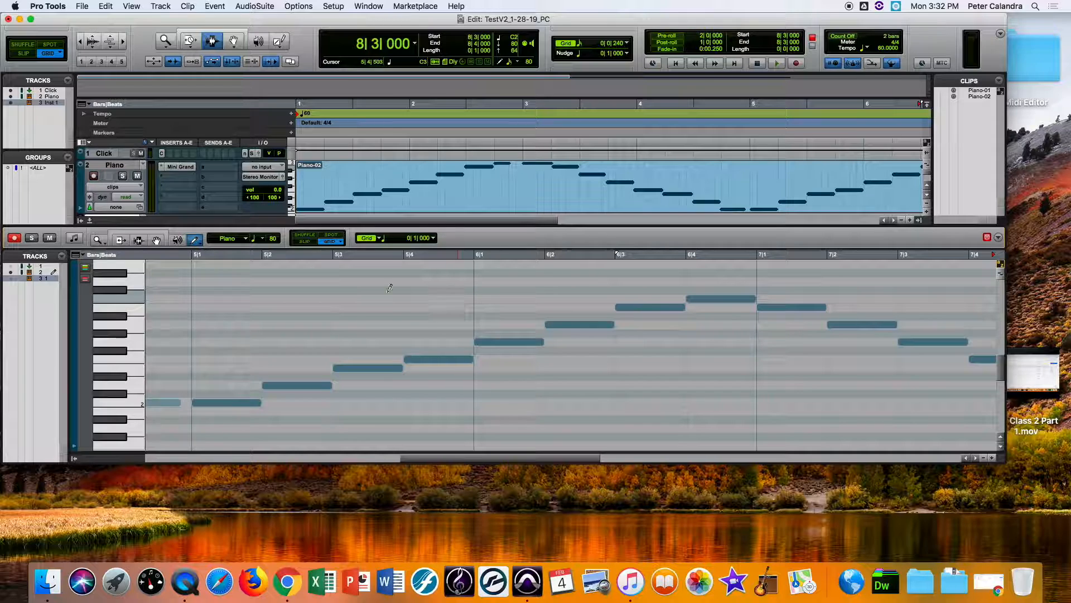
{"action": "left_click", "coordinate": [435, 241]}
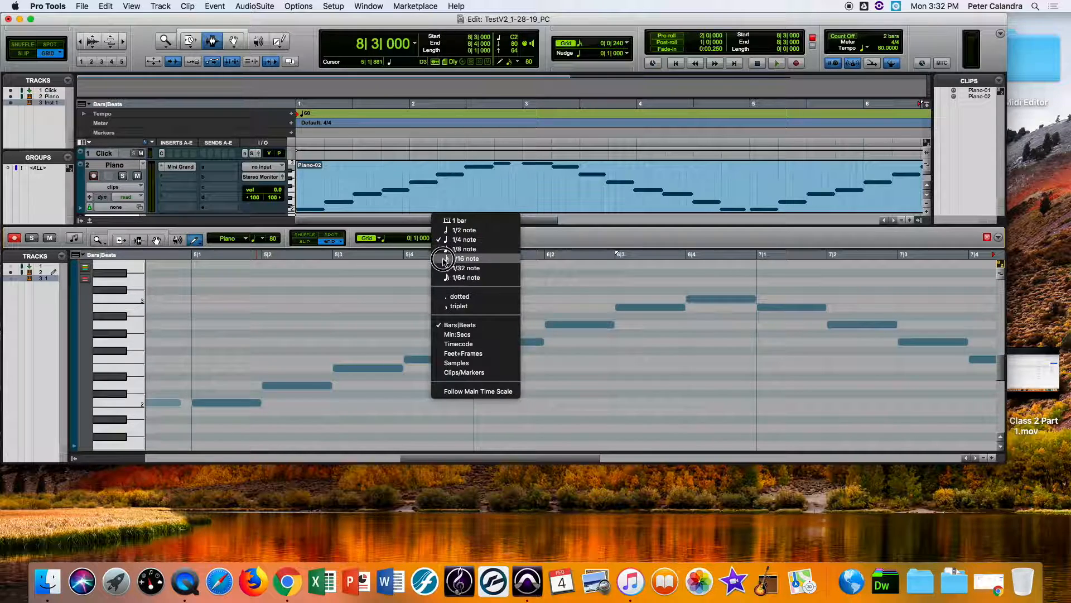
{"action": "left_click", "coordinate": [466, 259]}
{"action": "scroll", "coordinate": [404, 298], "scroll_direction": "right", "scroll_amount": 10}
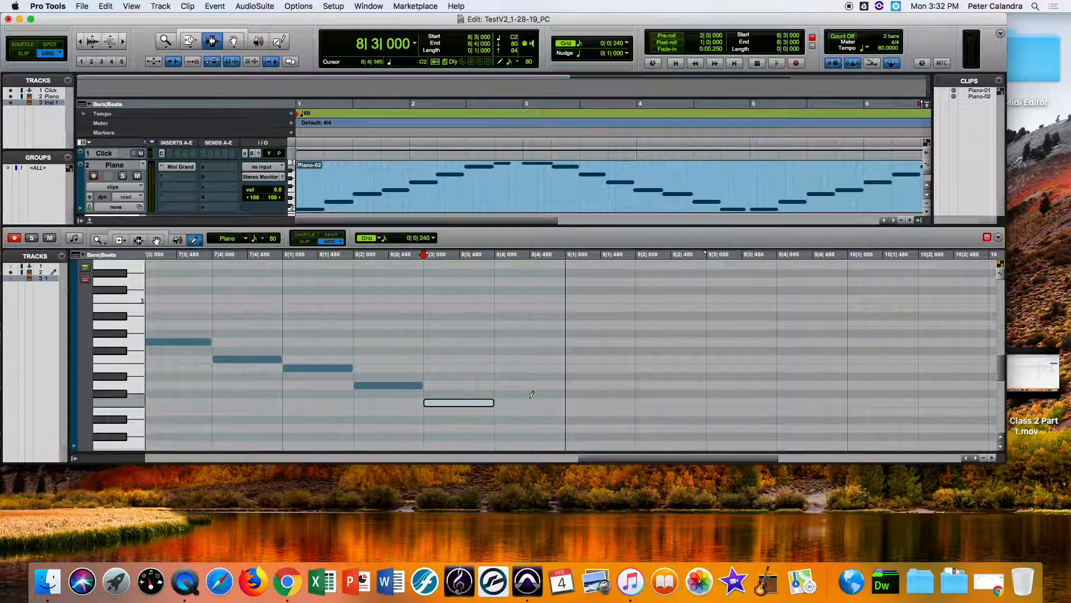
{"action": "left_click", "coordinate": [577, 402]}
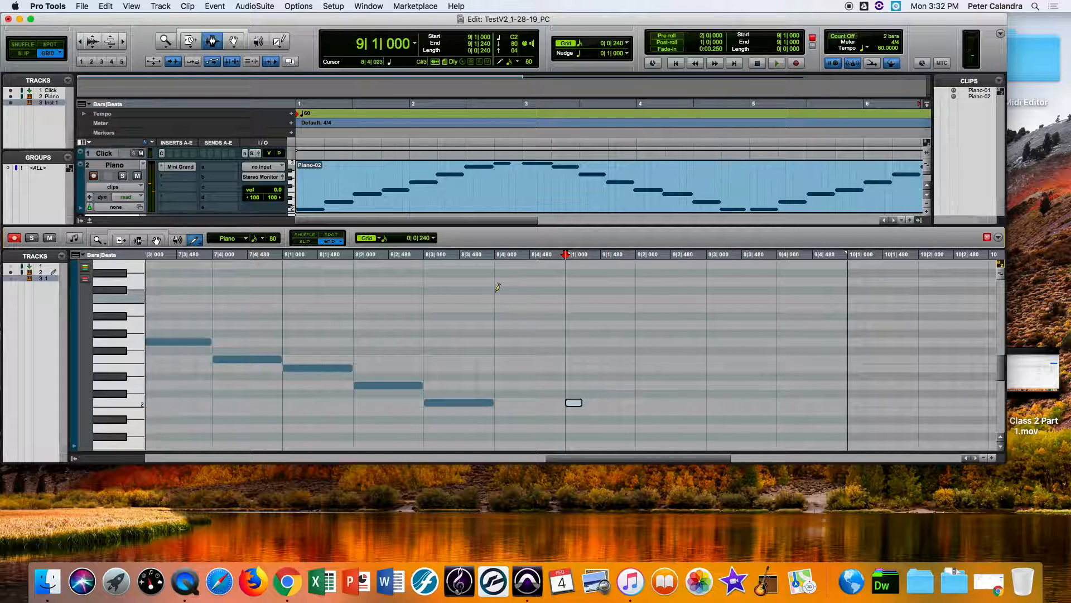
{"action": "left_click", "coordinate": [609, 388]}
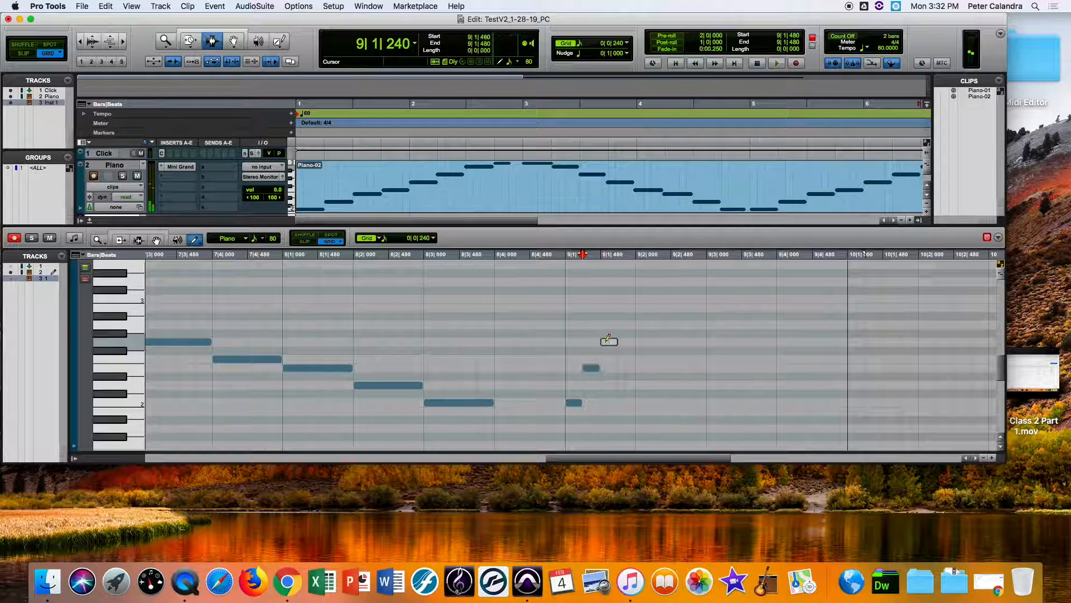
{"action": "left_click", "coordinate": [591, 368]}
{"action": "left_click", "coordinate": [609, 341]}
{"action": "left_click", "coordinate": [644, 306]}
{"action": "left_click", "coordinate": [662, 281]}
Step: Scatter more sixteenth notes through the rest of bar 9 and up to beat 2 of bar 10
{"action": "left_click", "coordinate": [715, 307]}
{"action": "left_click", "coordinate": [680, 307]}
{"action": "left_click", "coordinate": [768, 376]}
{"action": "left_click", "coordinate": [751, 342]}
{"action": "left_click", "coordinate": [821, 298]}
{"action": "left_click", "coordinate": [838, 351]}
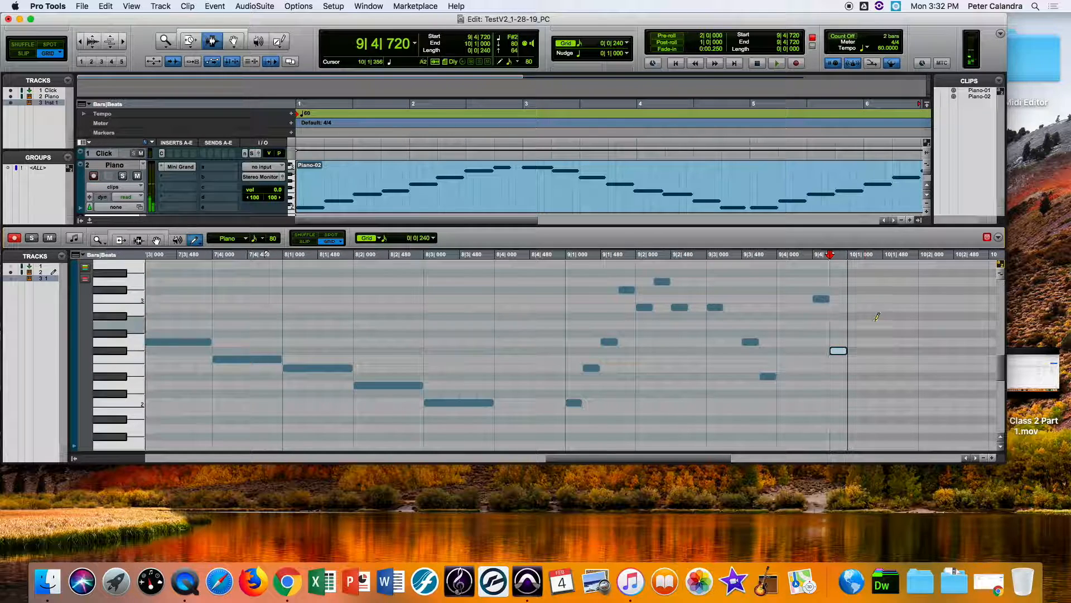
{"action": "left_click", "coordinate": [874, 315]}
{"action": "left_click", "coordinate": [910, 289]}
{"action": "left_click", "coordinate": [928, 316]}
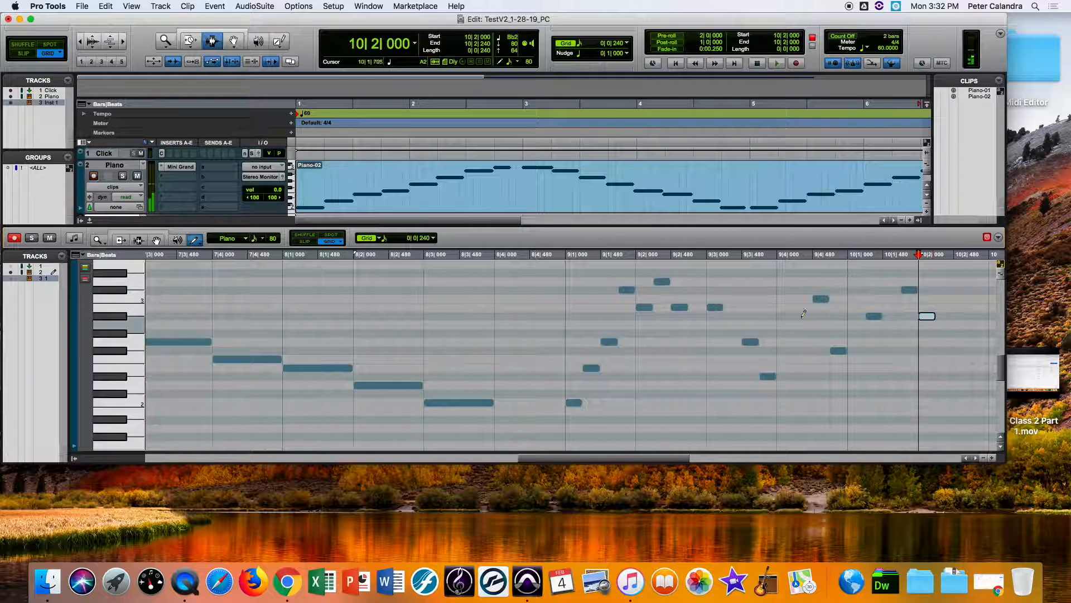
Step: Play back the pencilled sixteenth notes from the start of bar 9 and stop in bar 10
{"action": "left_click", "coordinate": [566, 256]}
{"action": "key", "text": "space"}
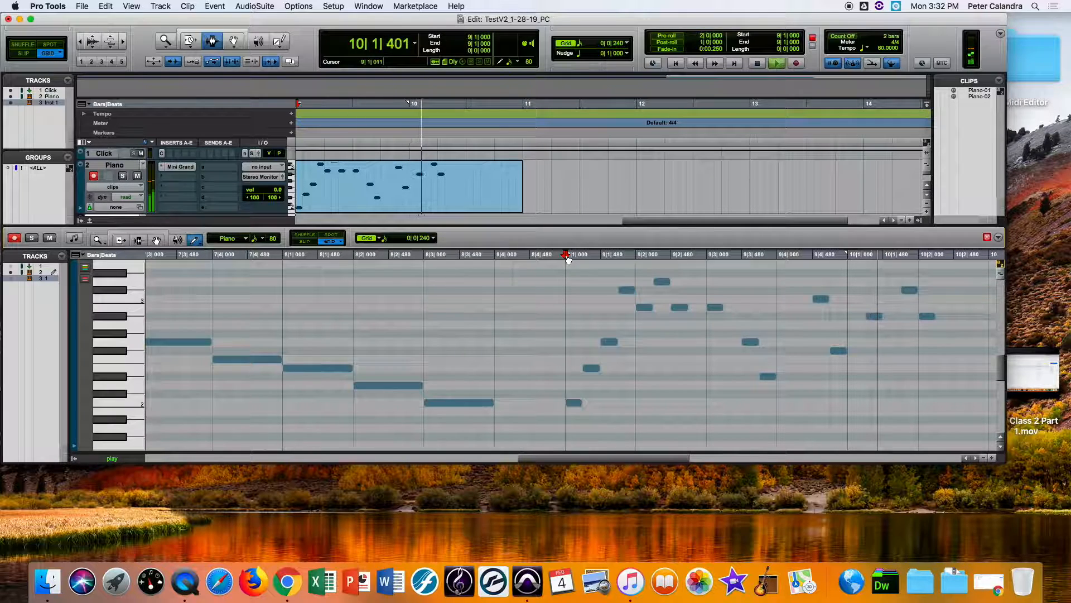
{"action": "key", "text": "space"}
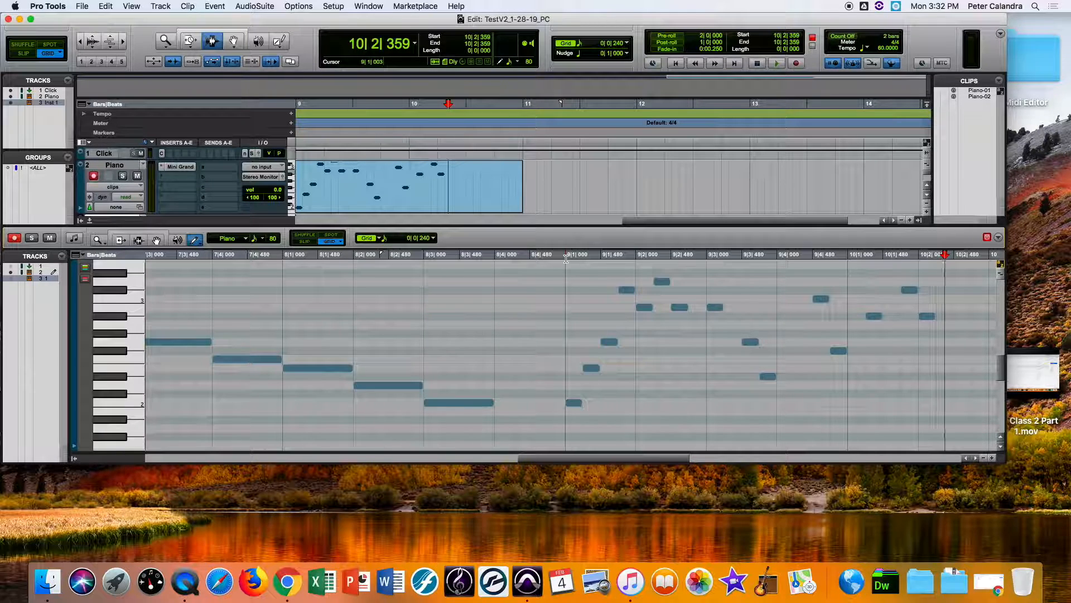
Step: Undo every pencilled note back to the originally recorded scale and close the docked MIDI editor
{"action": "key", "text": "super+z"}
{"action": "key", "text": "super+z"}
{"action": "key", "text": "super+z"}
{"action": "key", "text": "super+z"}
{"action": "key", "text": "super+z"}
{"action": "key", "text": "super+z"}
{"action": "key", "text": "super+z"}
{"action": "key", "text": "super+z"}
{"action": "key", "text": "super+z"}
{"action": "key", "text": "super+z"}
{"action": "key", "text": "super+z"}
{"action": "key", "text": "super+z"}
{"action": "key", "text": "super+z"}
{"action": "key", "text": "super+z"}
{"action": "key", "text": "super+z"}
{"action": "key", "text": "super+z"}
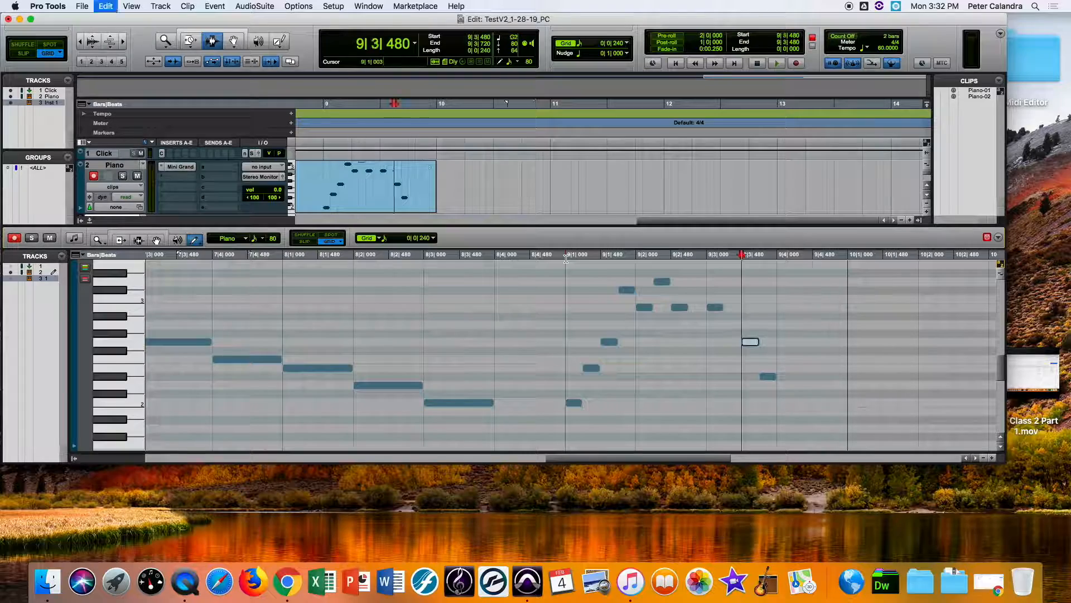
{"action": "key", "text": "super+z"}
{"action": "key", "text": "super+z"}
{"action": "key", "text": "super+z"}
{"action": "key", "text": "super+z"}
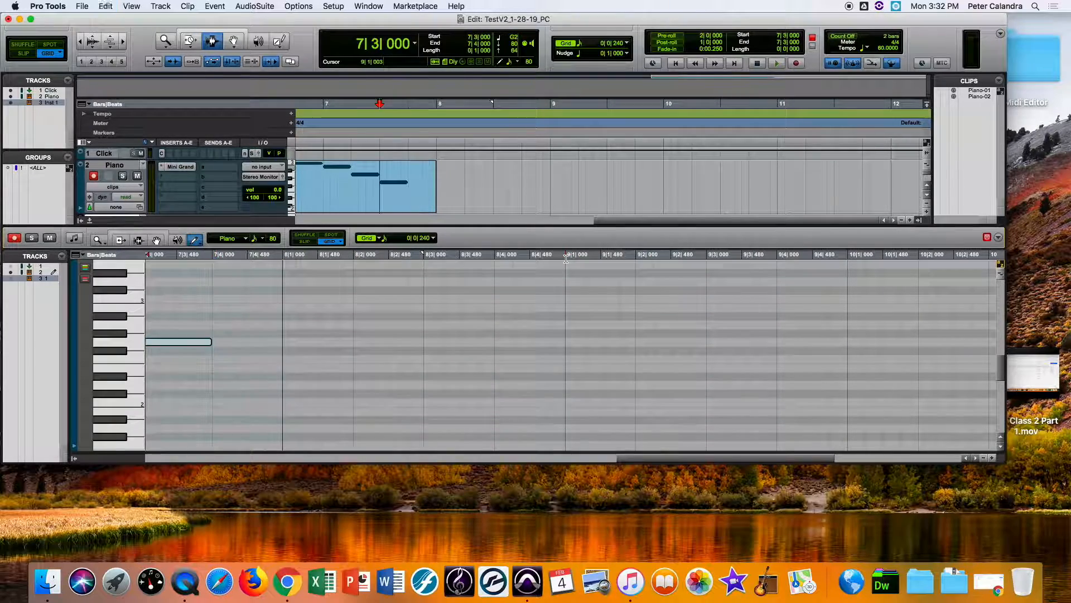
{"action": "key", "text": "super+z"}
{"action": "key", "text": "super+z"}
{"action": "key", "text": "super+z"}
{"action": "key", "text": "super+z"}
{"action": "key", "text": "super+z"}
{"action": "key", "text": "super+z"}
{"action": "key", "text": "super+z"}
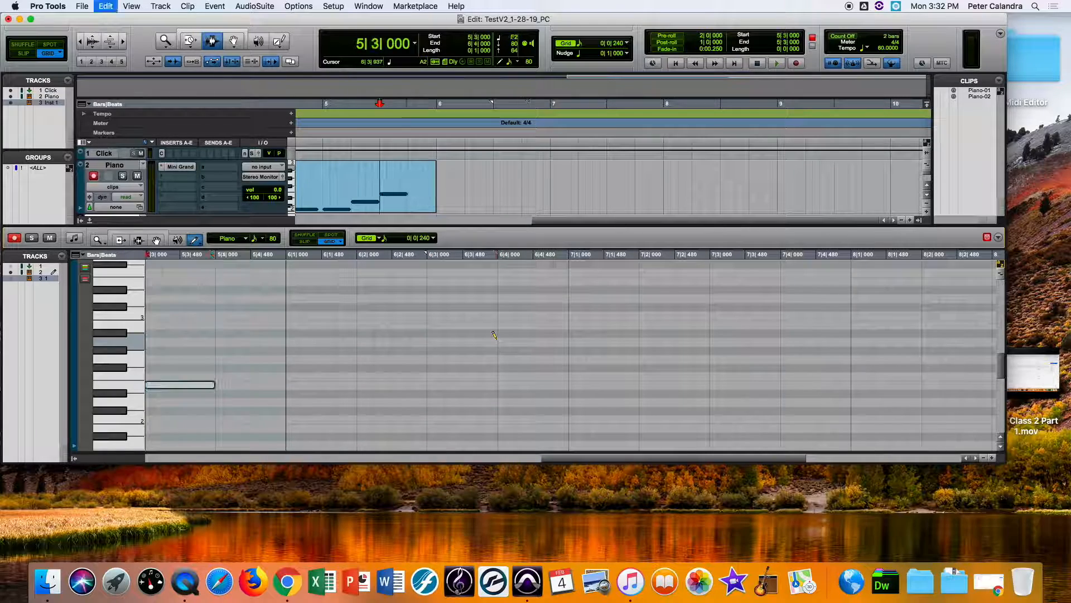
{"action": "key", "text": "super+z"}
{"action": "key", "text": "super+z"}
{"action": "key", "text": "super+z"}
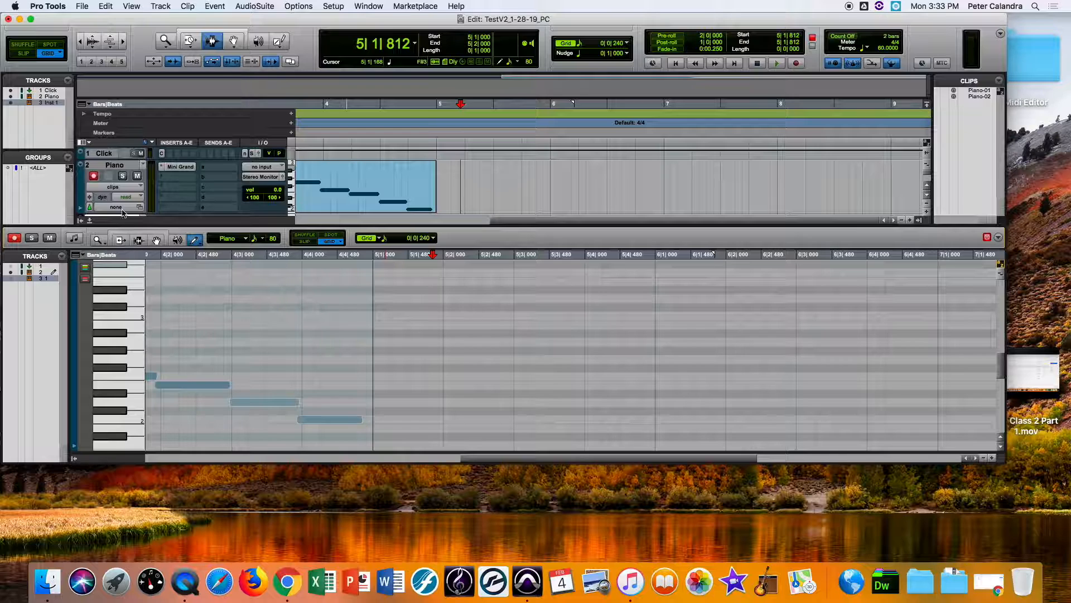
{"action": "left_click", "coordinate": [91, 221]}
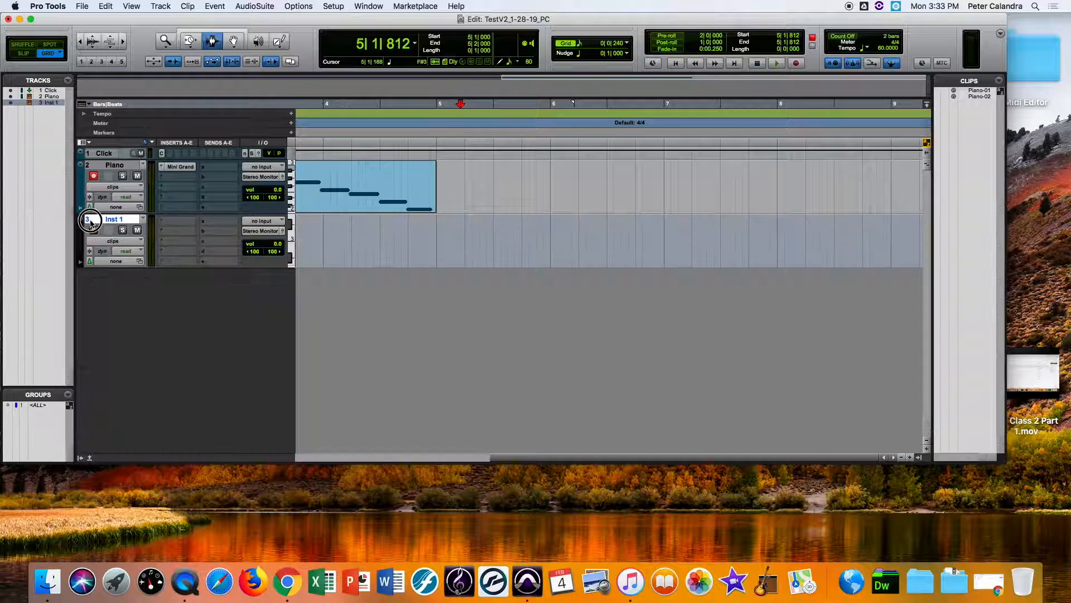
Step: Insert the stereo Xpand!2 multichannel instrument plug-in on the first insert of the Inst 1 track and move its window higher on the screen
{"action": "scroll", "coordinate": [217, 187], "scroll_direction": "left", "scroll_amount": 8}
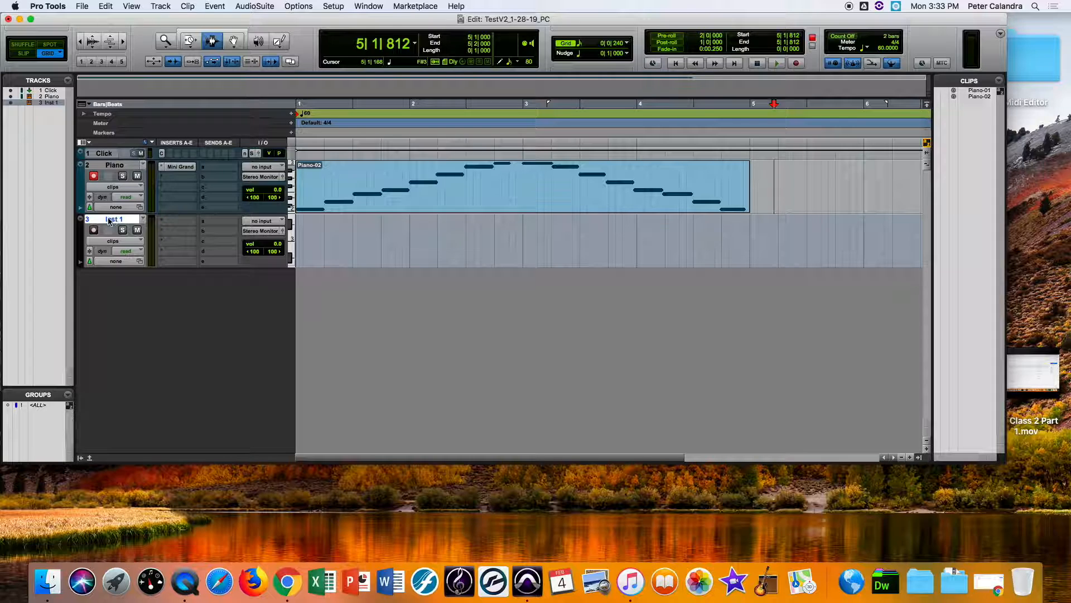
{"action": "left_click", "coordinate": [165, 222]}
{"action": "mouse_move", "coordinate": [163, 223]}
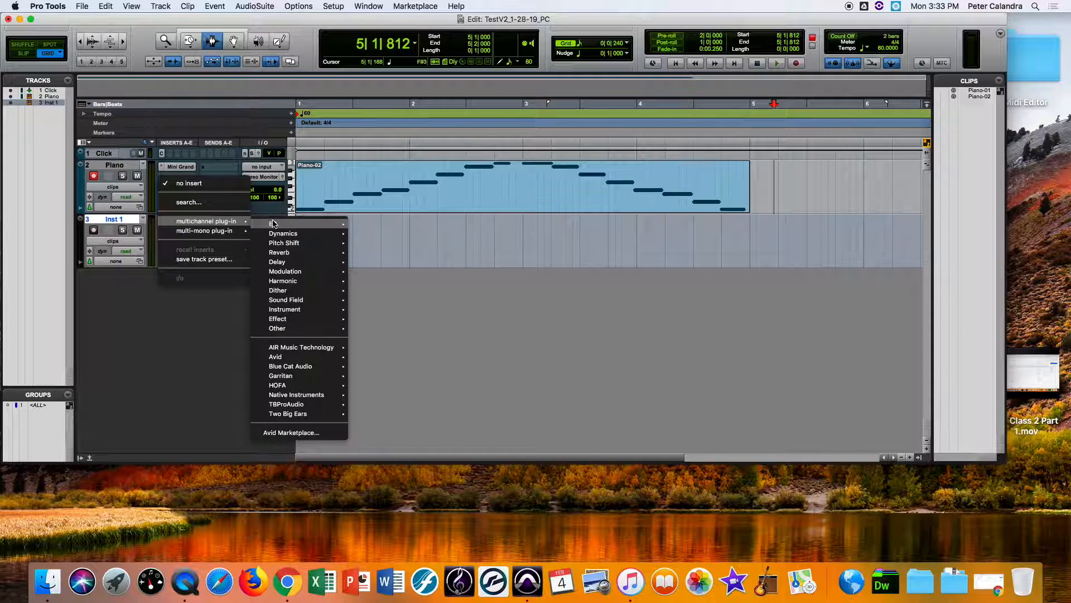
{"action": "mouse_move", "coordinate": [282, 312]}
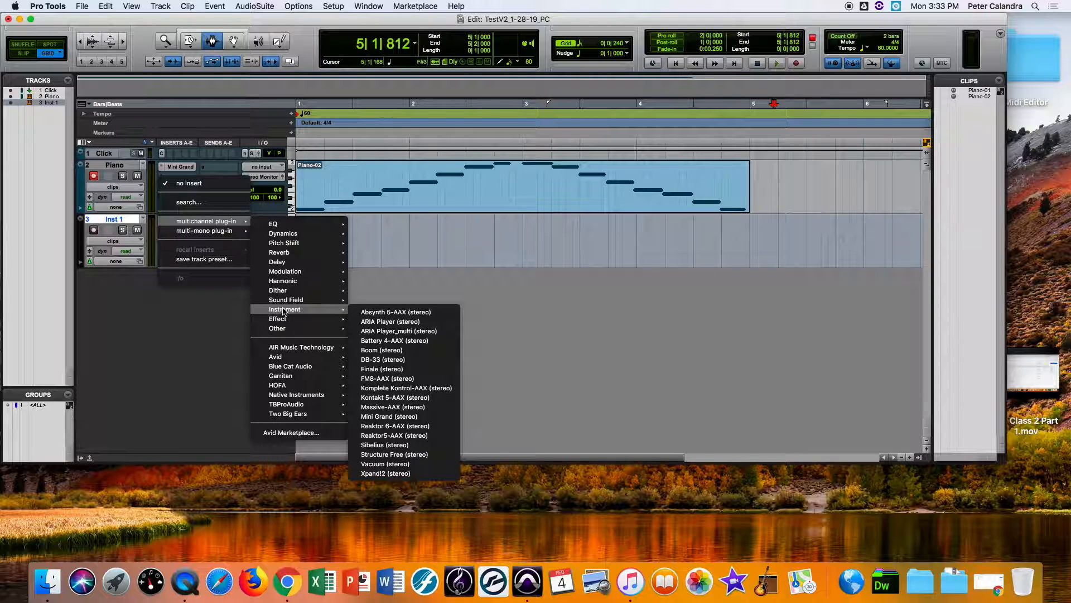
{"action": "left_click", "coordinate": [381, 474]}
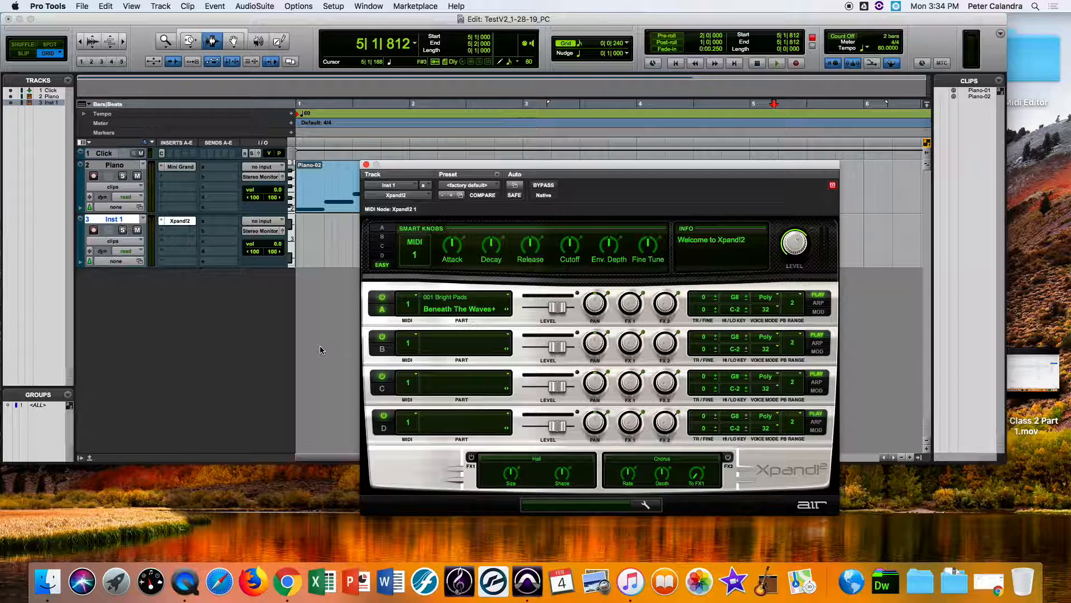
{"action": "left_click_drag", "start_coordinate": [474, 166], "coordinate": [464, 61]}
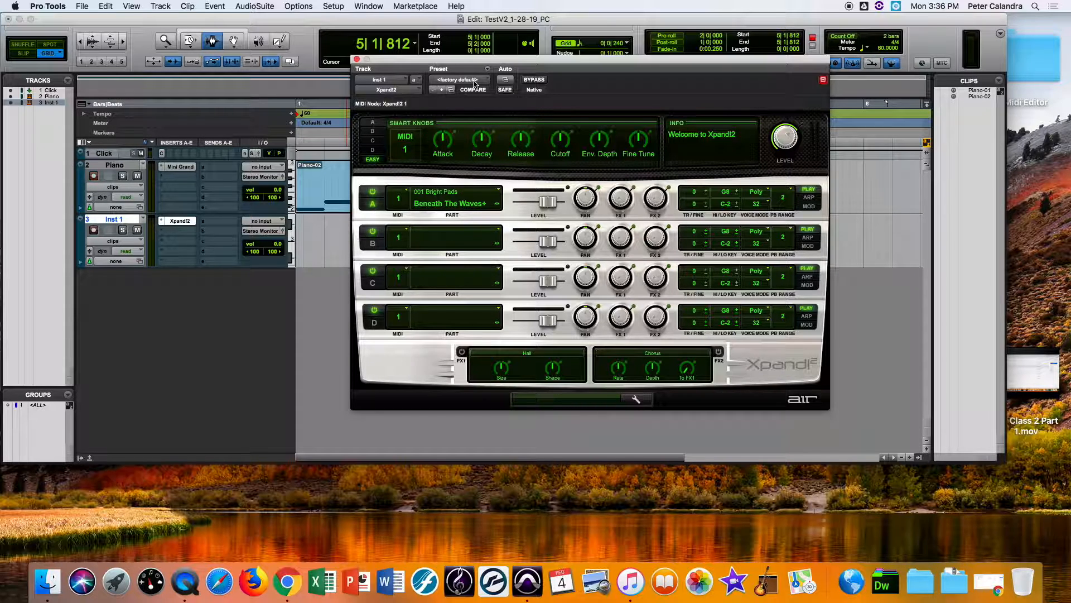
Step: Load the 09 Marimba preset from the 19 Mallets category into the Xpand!2 instrument
{"action": "left_click_drag", "start_coordinate": [470, 61], "coordinate": [386, 21]}
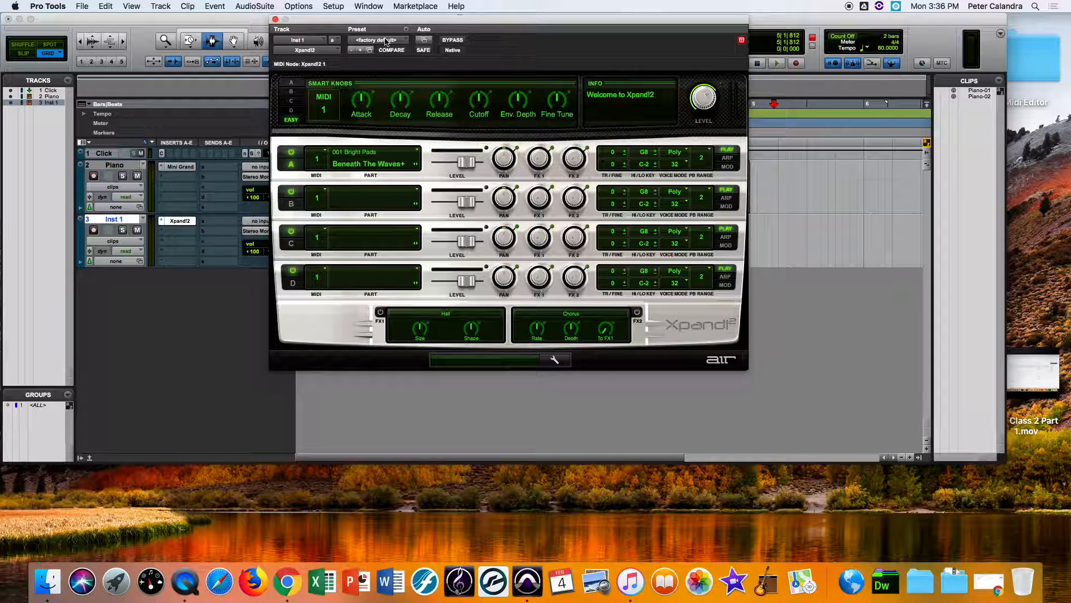
{"action": "left_click", "coordinate": [385, 41]}
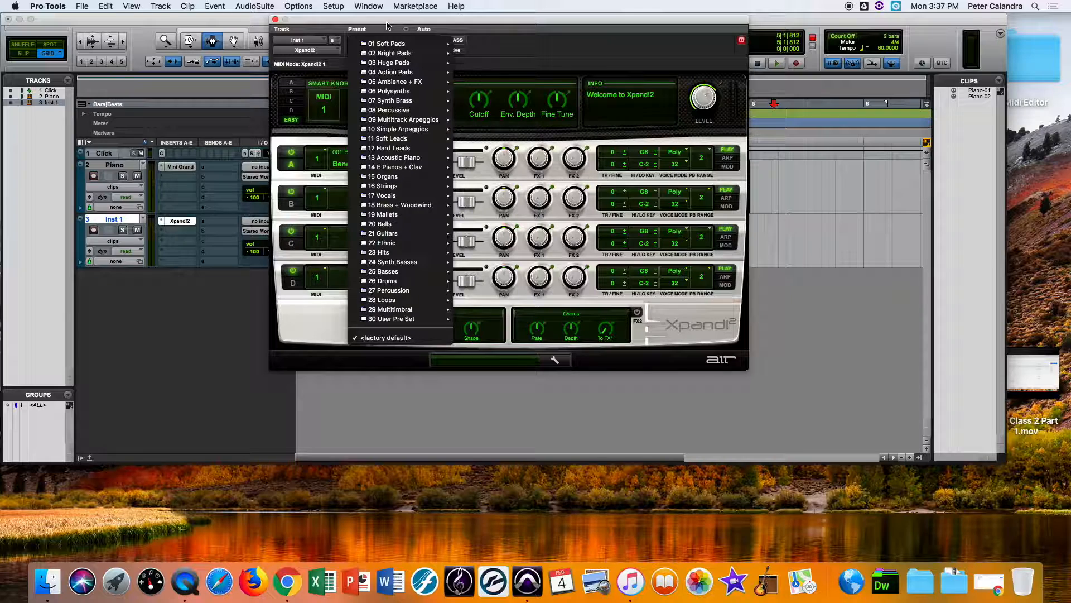
{"action": "mouse_move", "coordinate": [392, 218]}
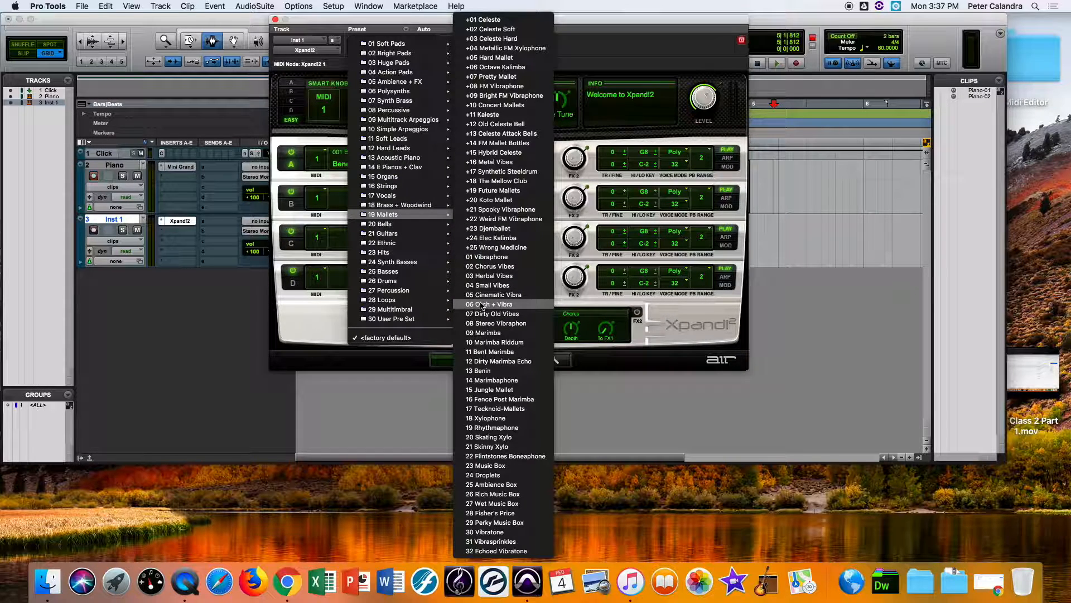
{"action": "left_click", "coordinate": [475, 334]}
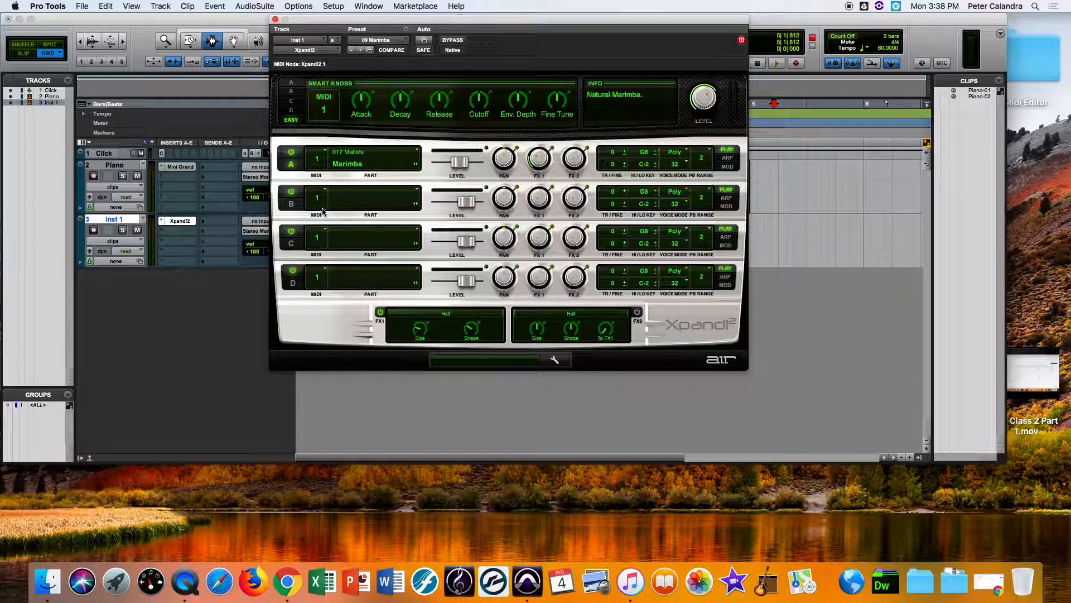
Step: Rename the Inst 1 track as Marimba
{"action": "double_click", "coordinate": [104, 220]}
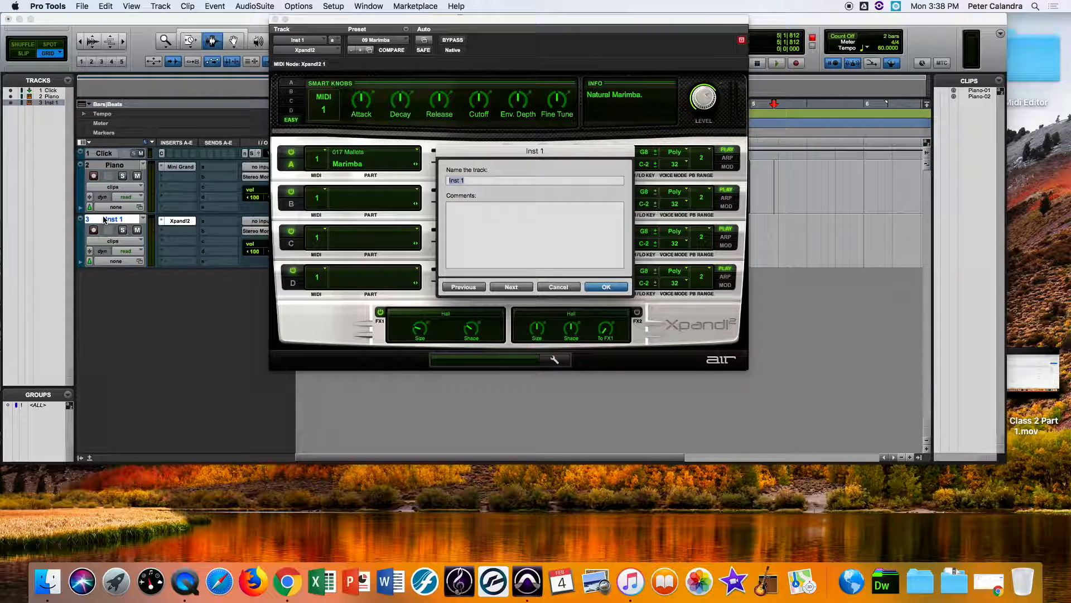
{"action": "type", "text": "Marimba"}
{"action": "key", "text": "Return"}
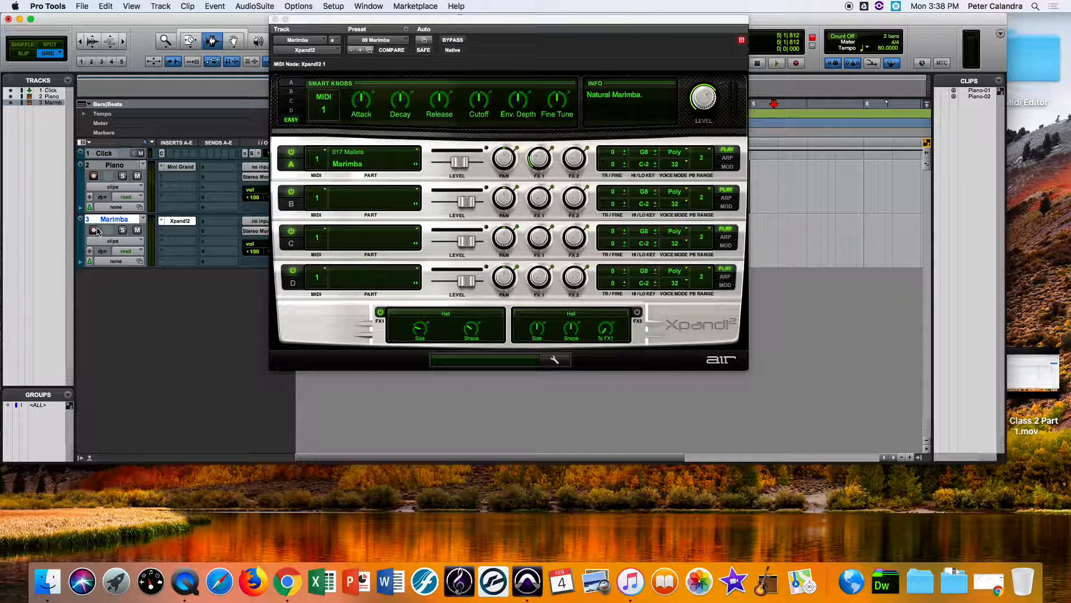
Step: Record-enable the Marimba track and close the Xpand!2 plug-in window
{"action": "left_click", "coordinate": [94, 231]}
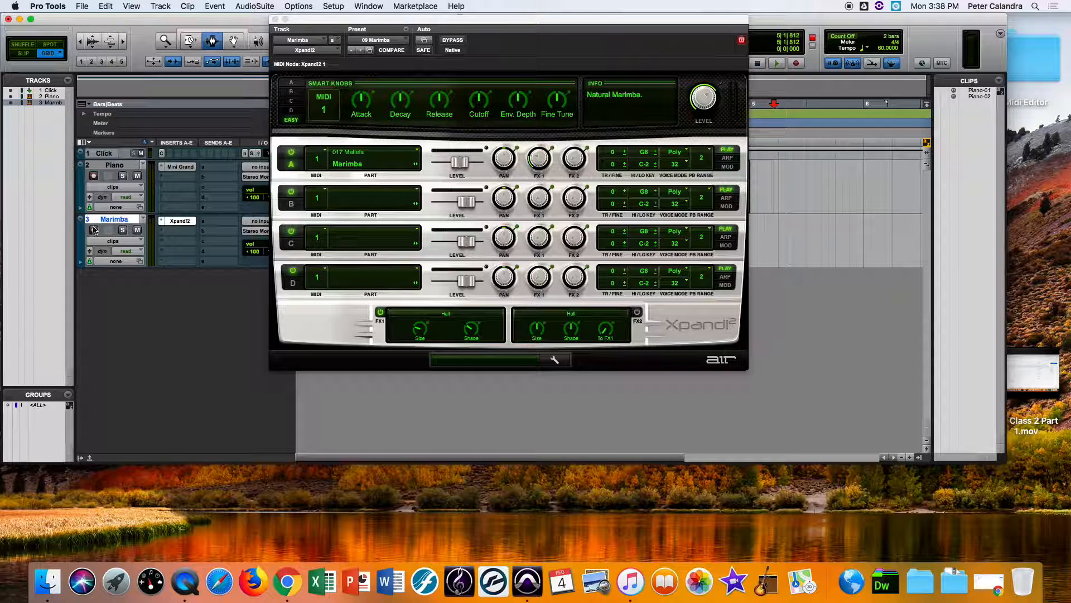
{"action": "left_click", "coordinate": [93, 179]}
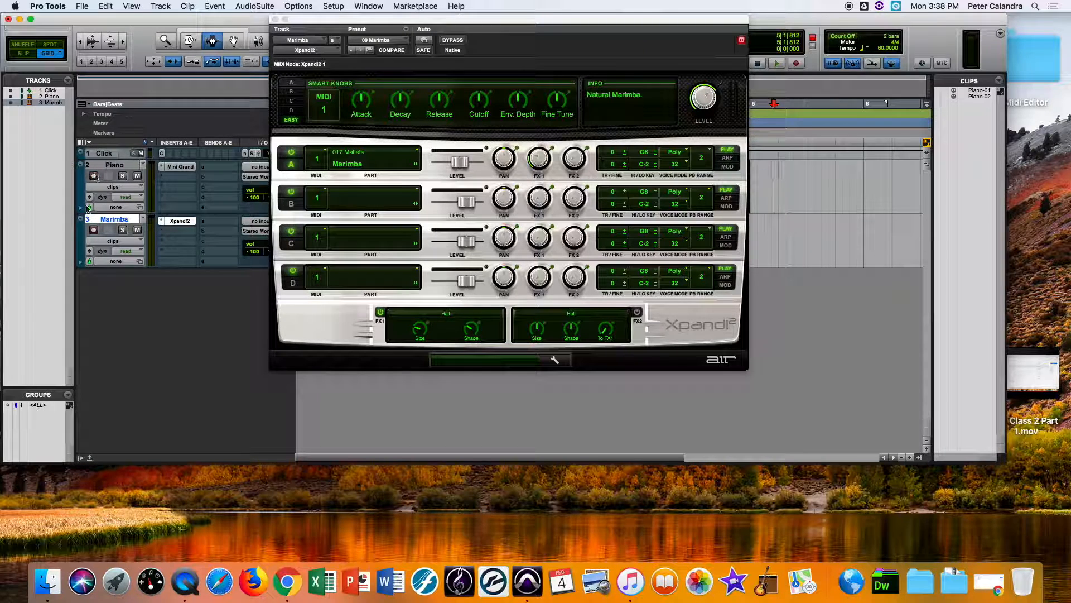
{"action": "left_click", "coordinate": [93, 231]}
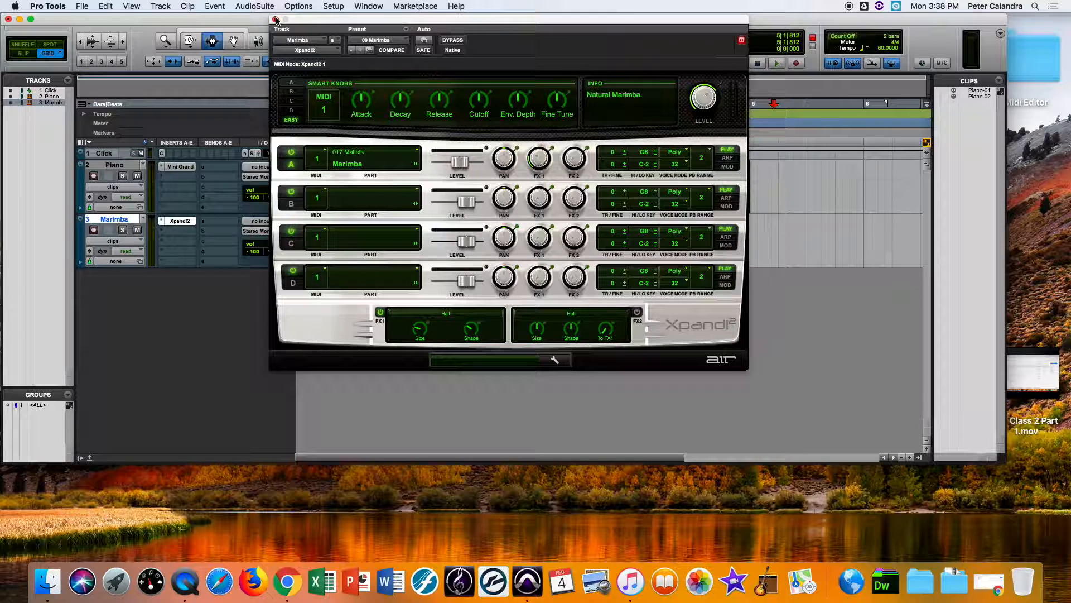
{"action": "left_click", "coordinate": [274, 20]}
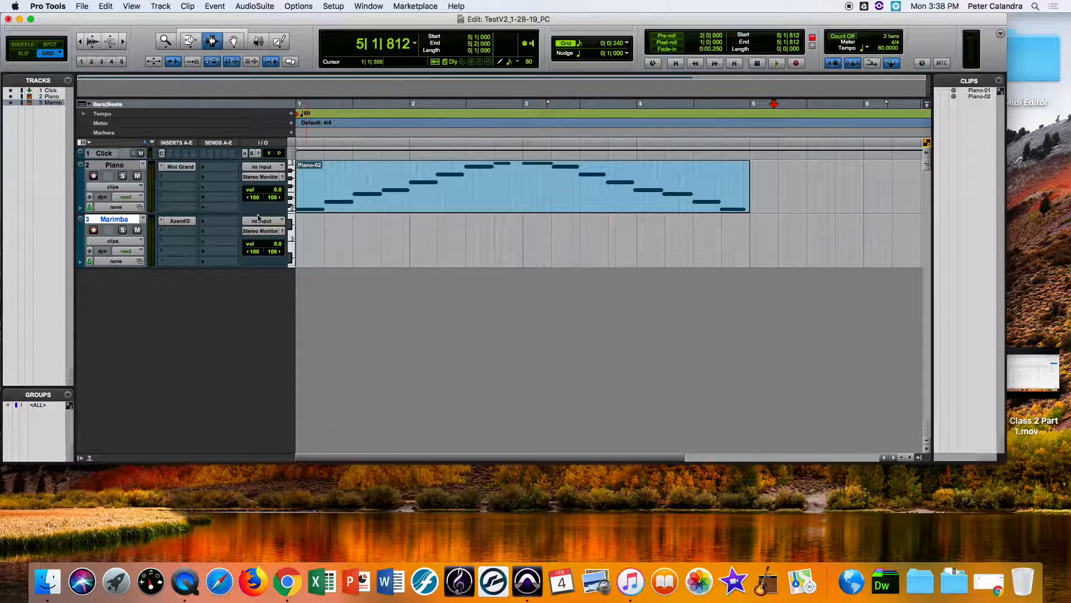
Step: Return to the session start and play short passages of the piano part with the Marimba track record-enabled
{"action": "key", "text": "Return"}
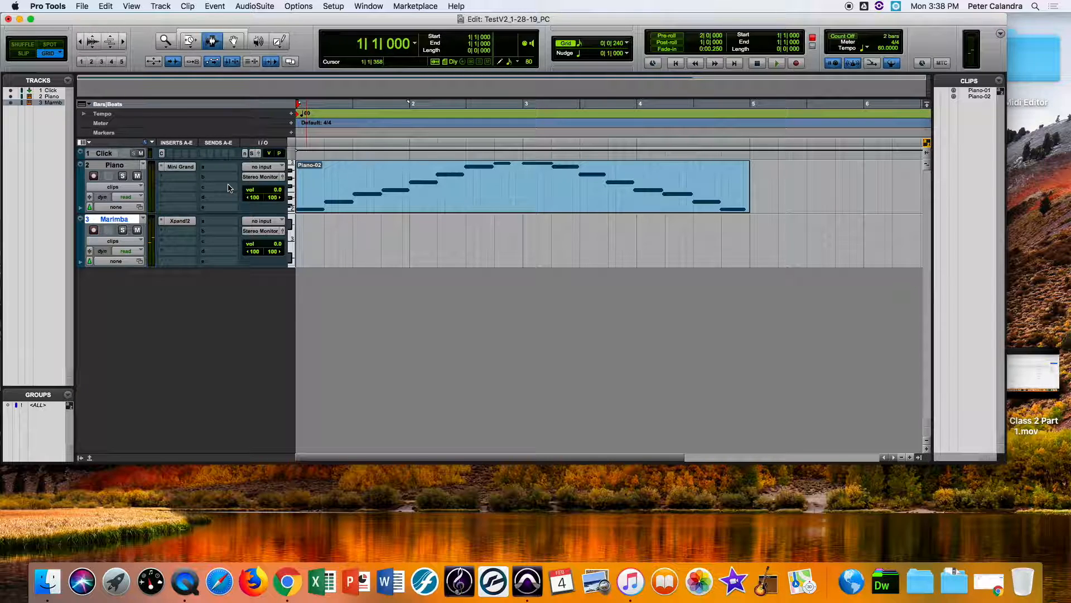
{"action": "key", "text": "shift+r"}
{"action": "key", "text": "space"}
{"action": "key", "text": "space"}
{"action": "key", "text": "space"}
{"action": "key", "text": "space"}
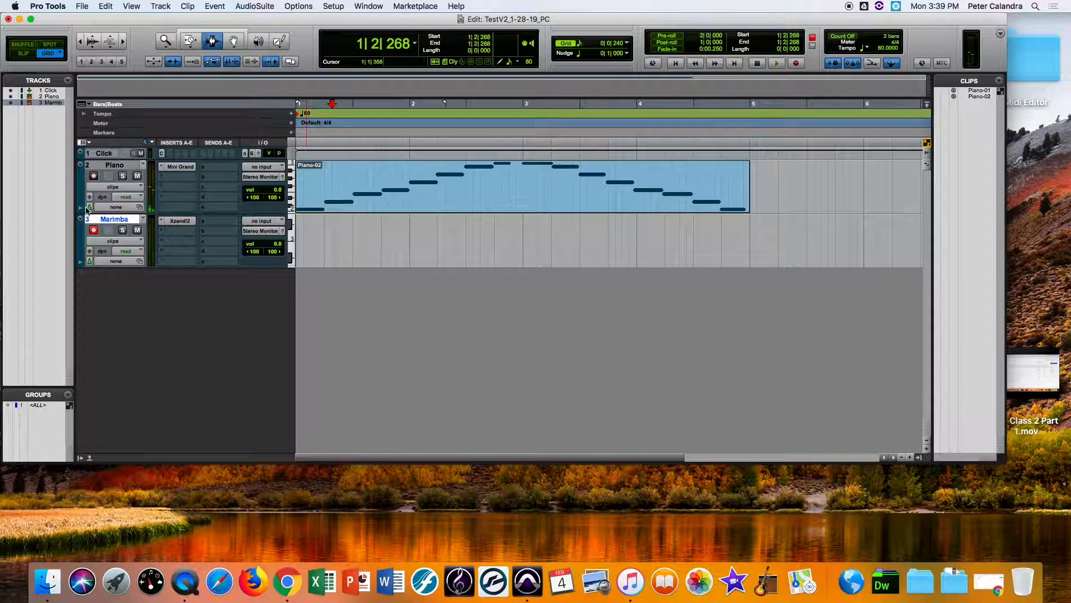
Step: Record a Marimba take from the session start into bar 5 alongside the piano part
{"action": "key", "text": "super+bracketright"}
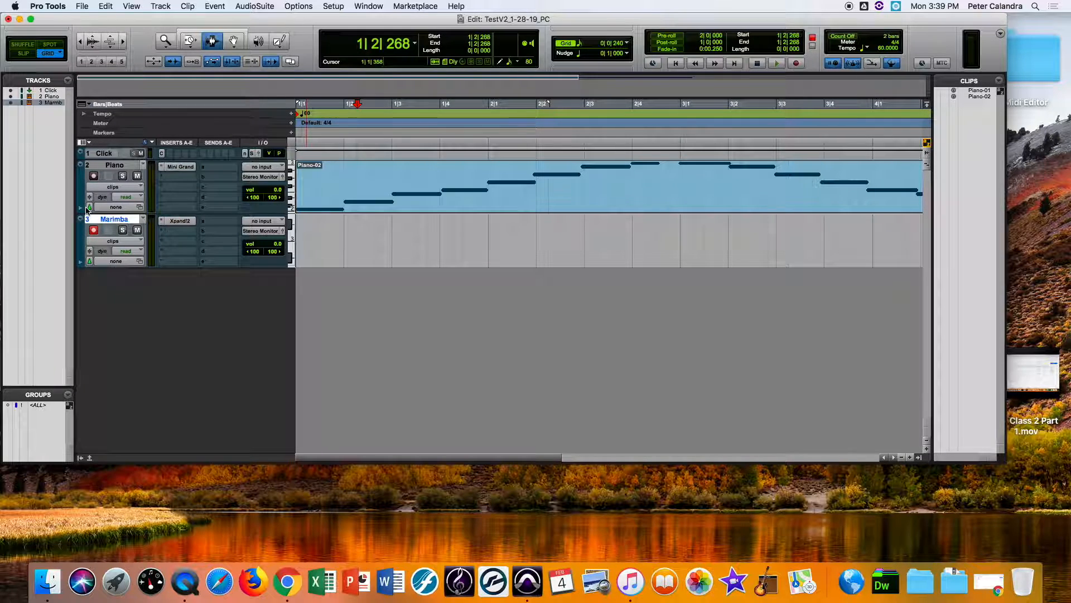
{"action": "key", "text": "Return"}
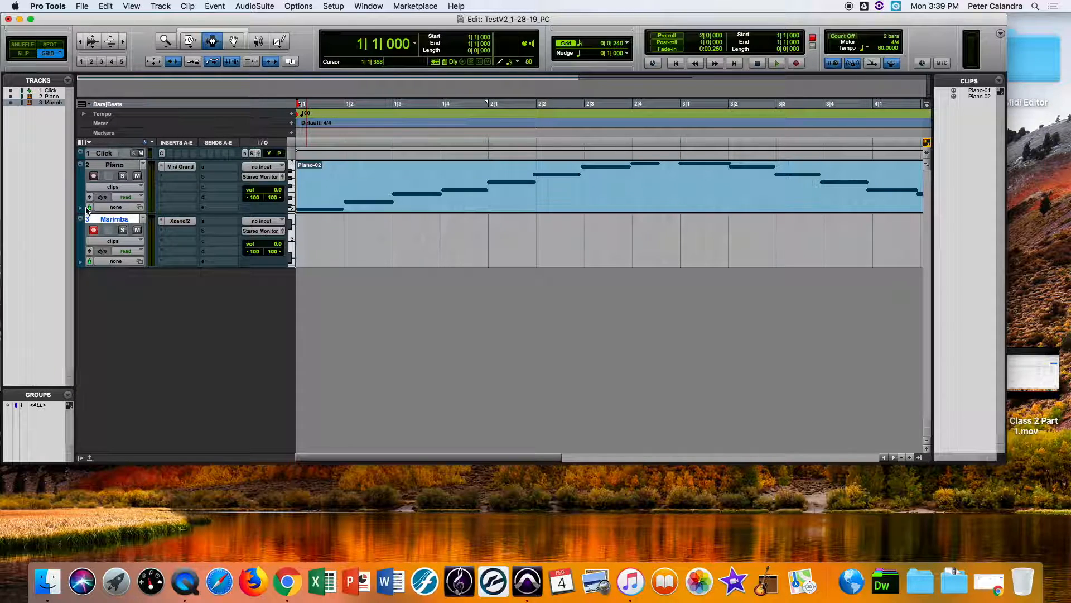
{"action": "key", "text": "super+space"}
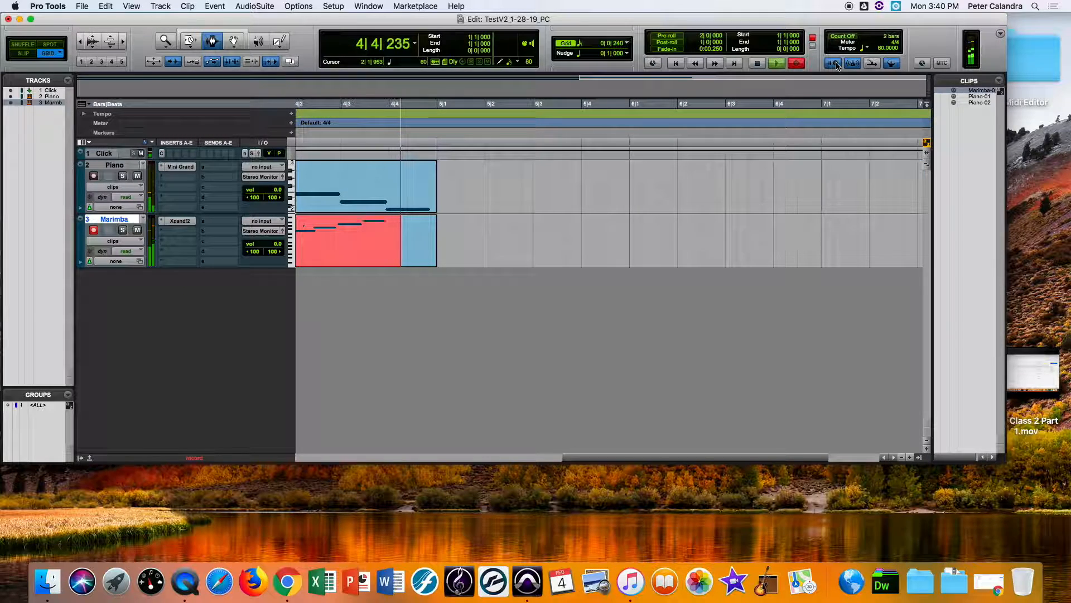
{"action": "key", "text": "space"}
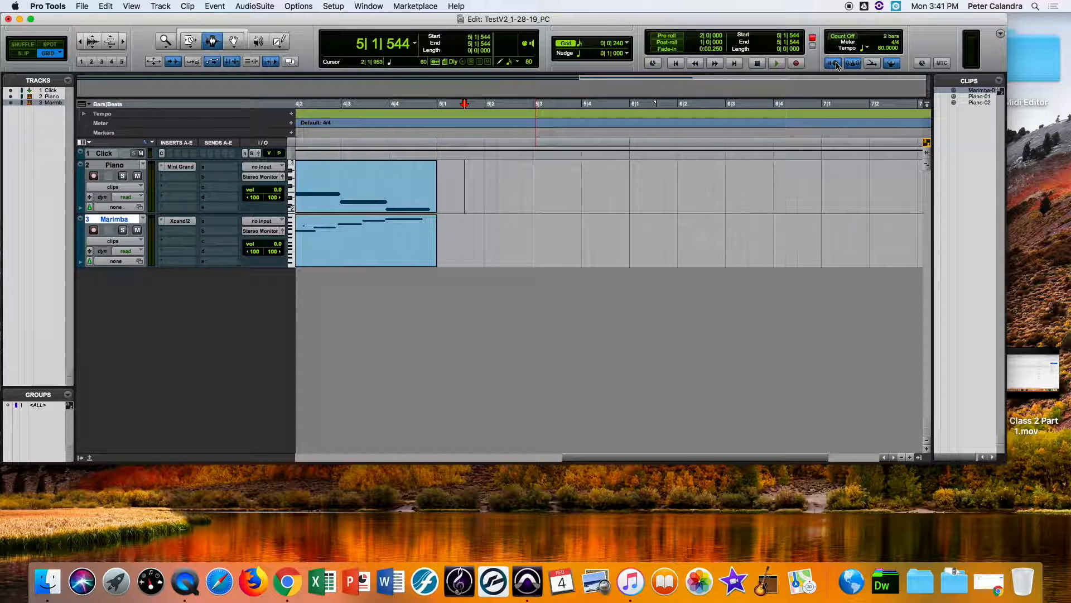
Step: Play back the Marimba take with the piano from the session start and undo that recording
{"action": "key", "text": "Return"}
{"action": "key", "text": "space"}
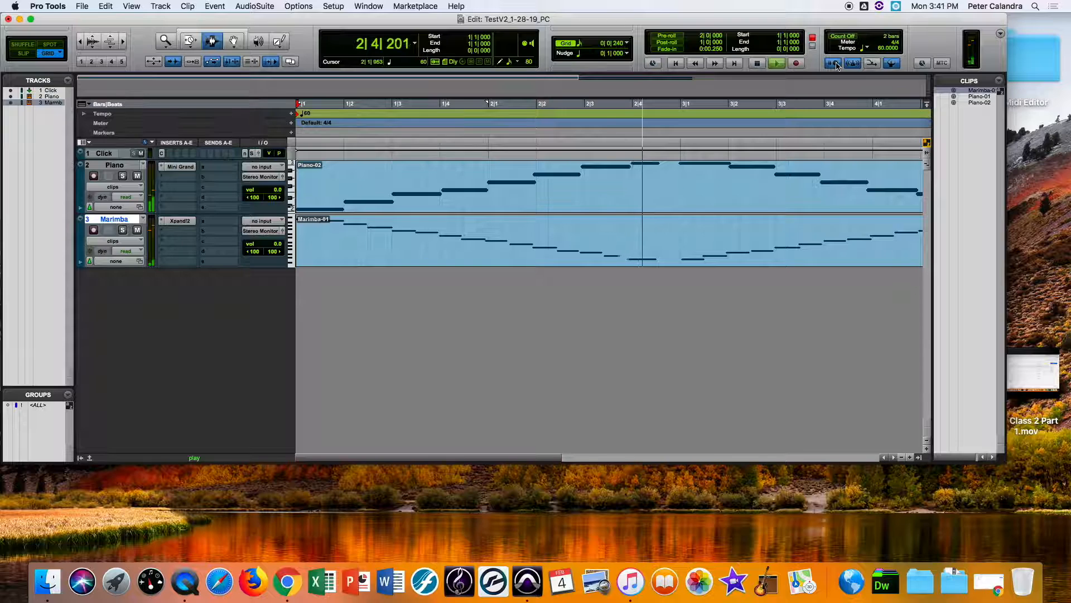
{"action": "key", "text": "space"}
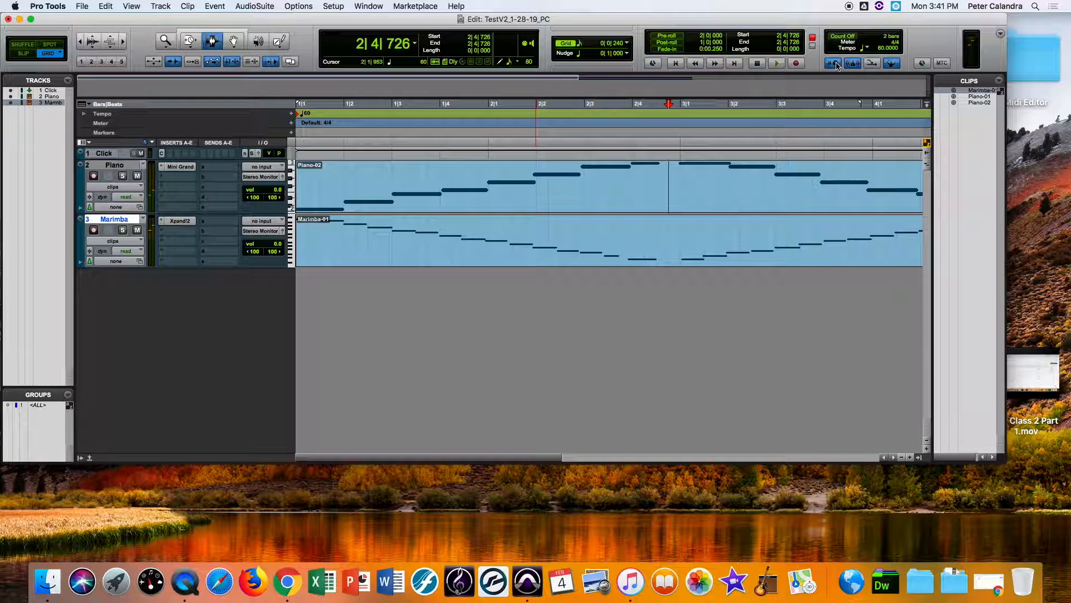
{"action": "key", "text": "shift+r"}
{"action": "key", "text": "super+z"}
Step: Record another Marimba take into bar 5 and undo it
{"action": "key", "text": "super+space"}
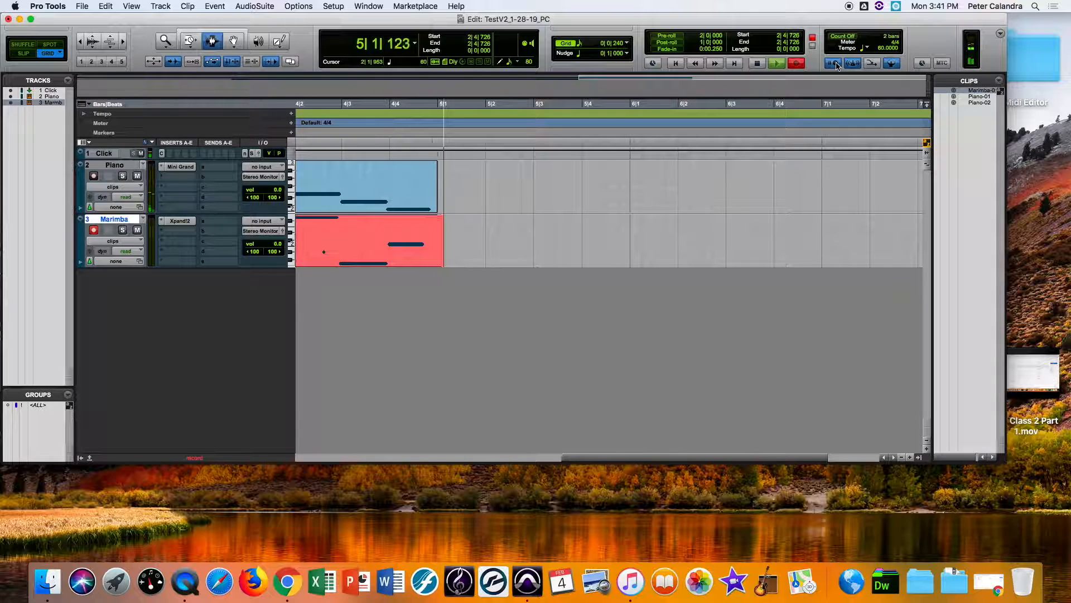
{"action": "key", "text": "space"}
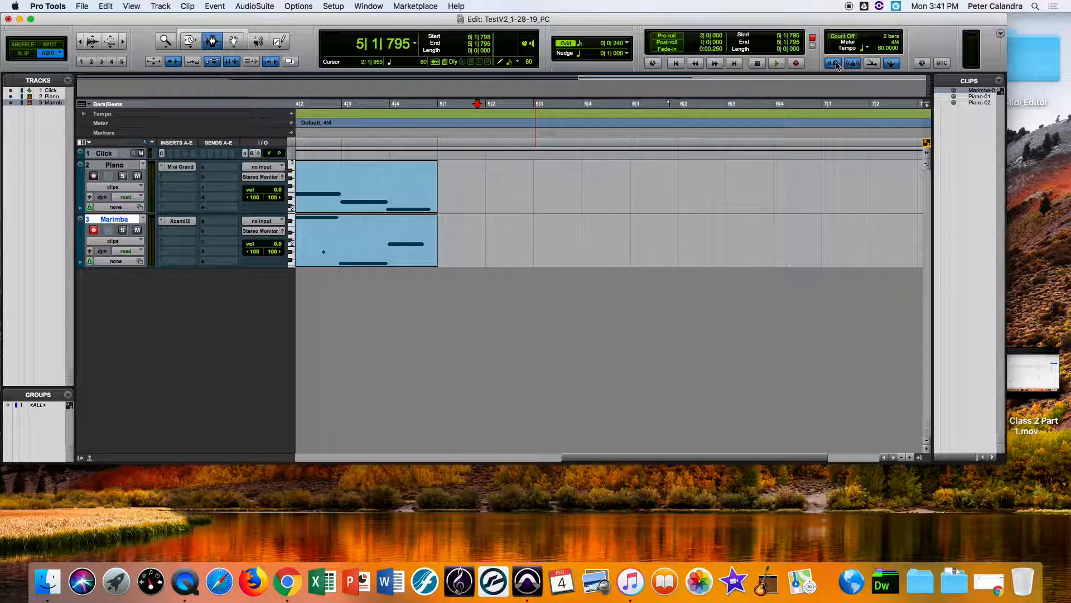
{"action": "key", "text": "super+z"}
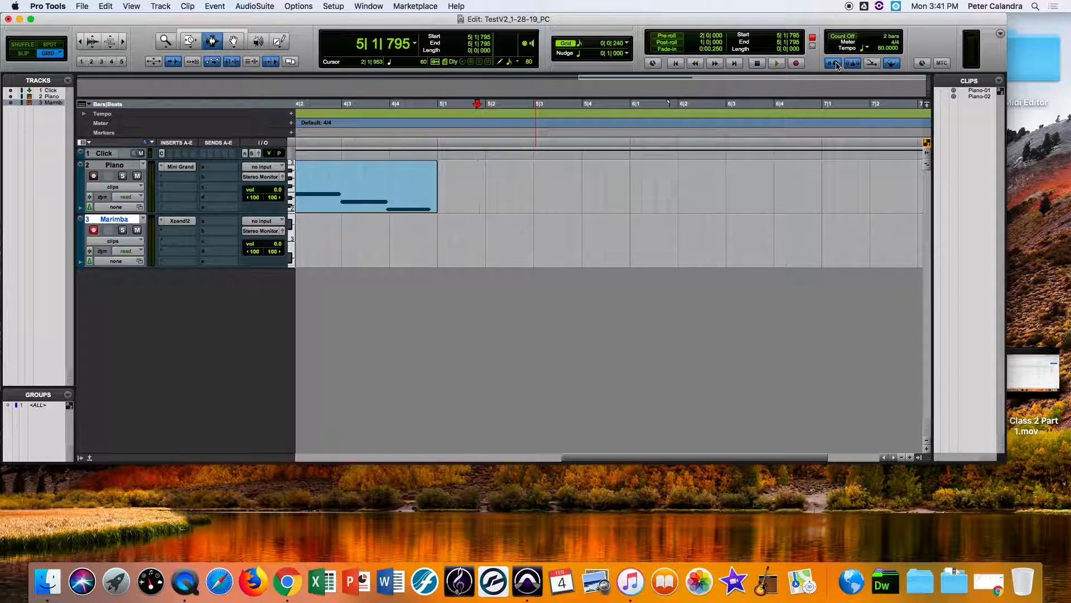
Step: Record a new Marimba take from the session start through bar 2
{"action": "key", "text": "Return"}
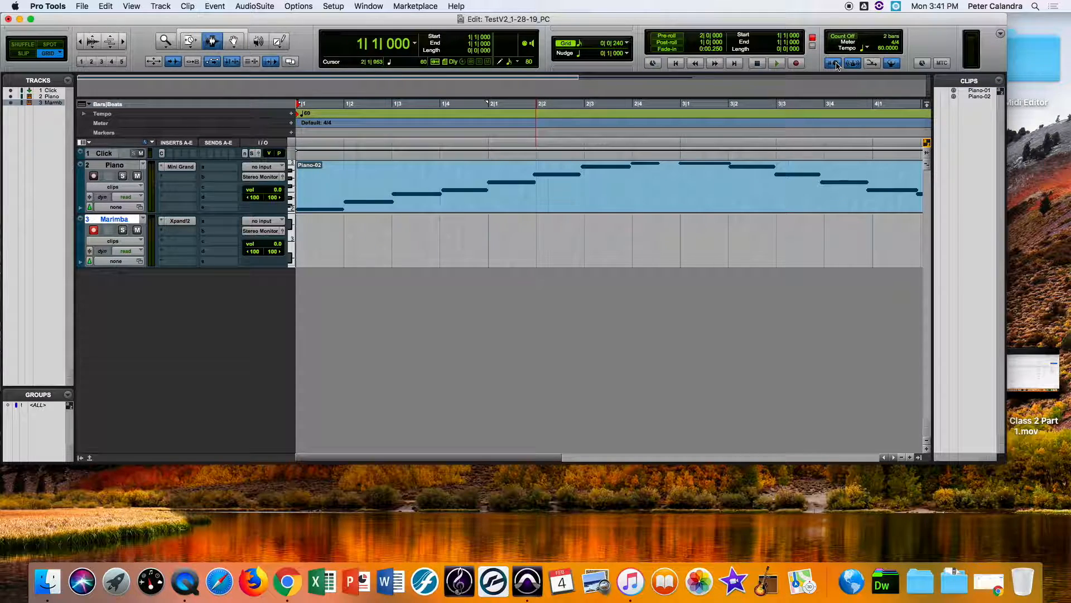
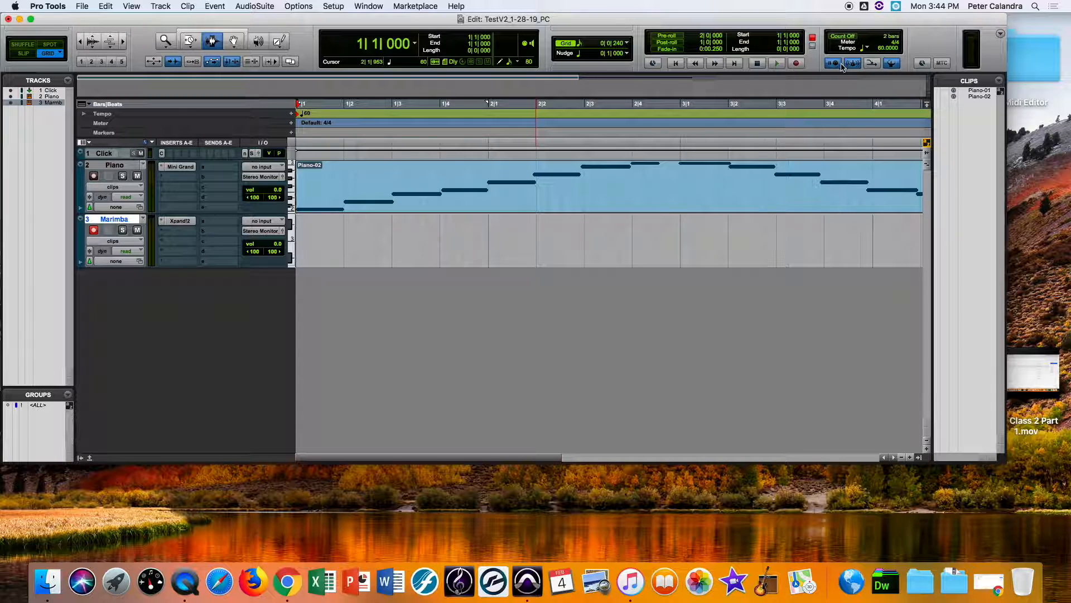
{"action": "key", "text": "super+space"}
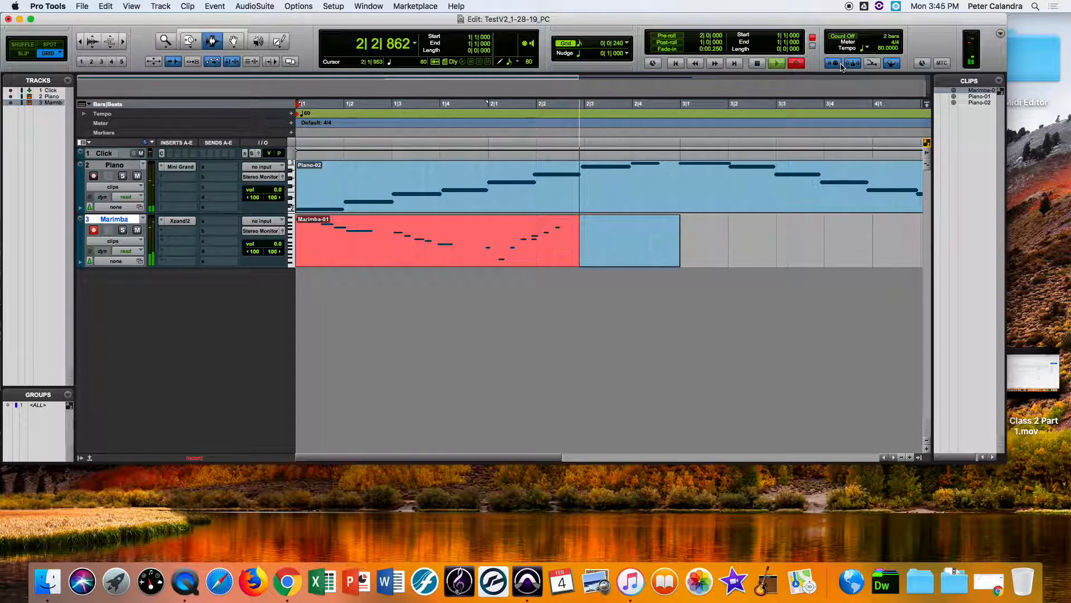
{"action": "key", "text": "space"}
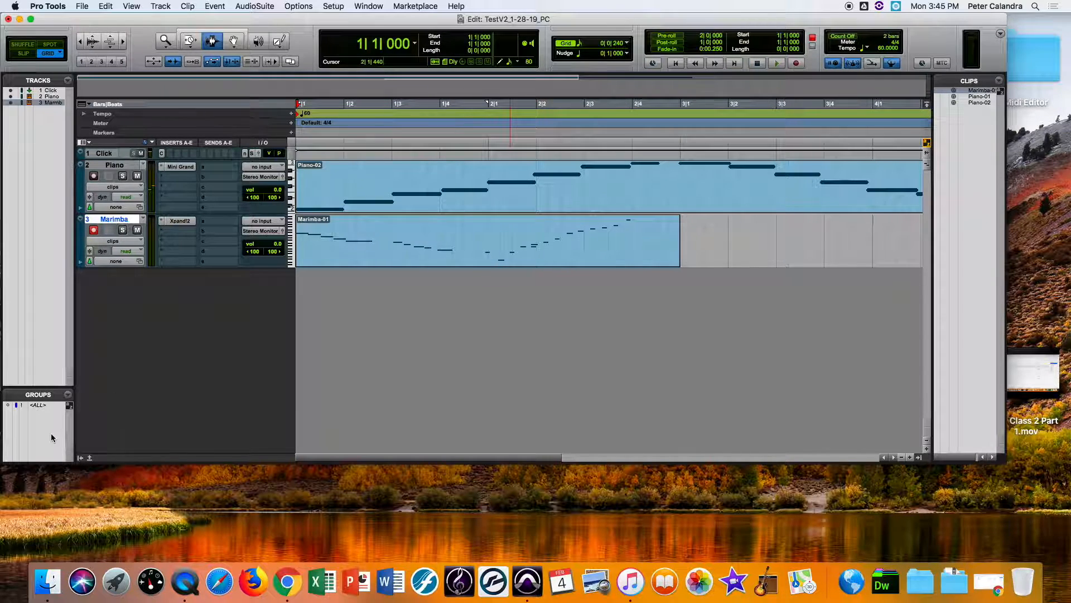
Step: Show the MIDI Editor docked in the Edit window and enlarge the window
{"action": "left_click", "coordinate": [90, 458]}
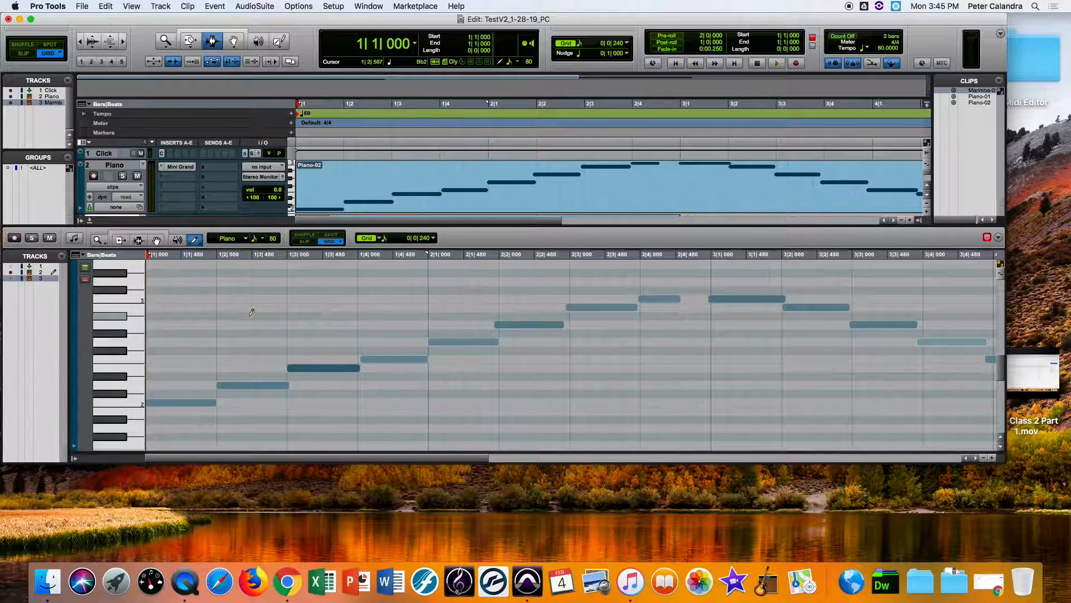
{"action": "left_click_drag", "start_coordinate": [1003, 462], "coordinate": [1055, 528]}
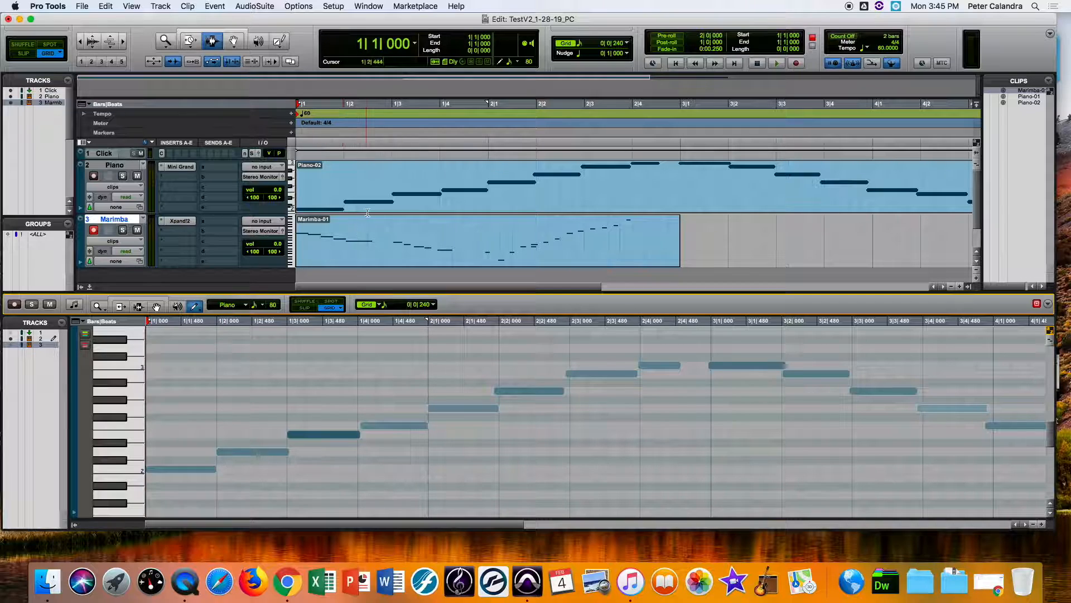
Step: Compare the Marimba and Piano clips in the MIDI Editor and display both tracks' notes together
{"action": "left_click", "coordinate": [337, 235]}
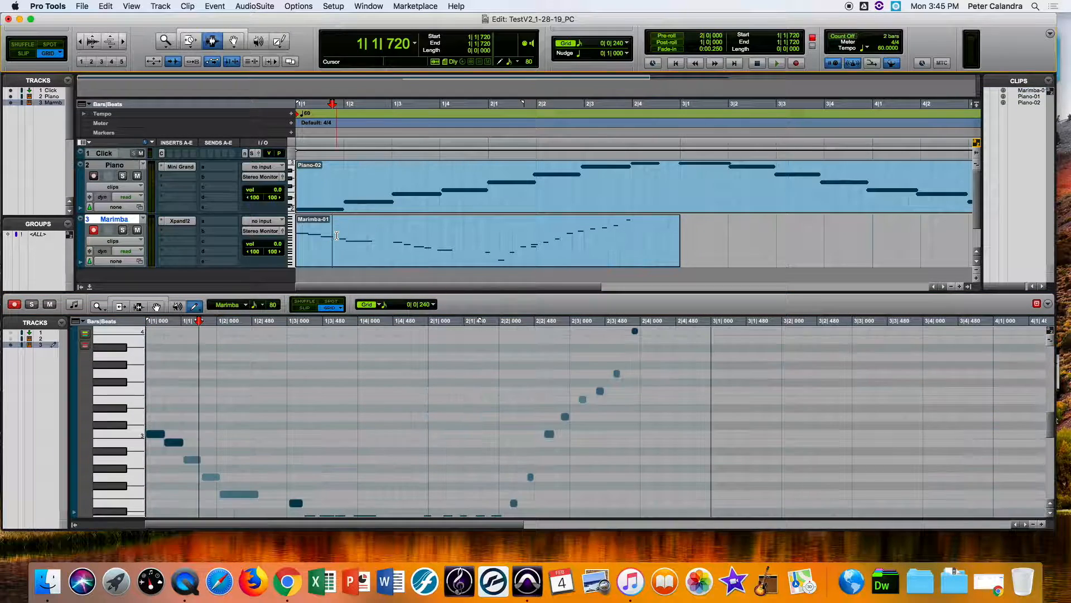
{"action": "left_click", "coordinate": [350, 199]}
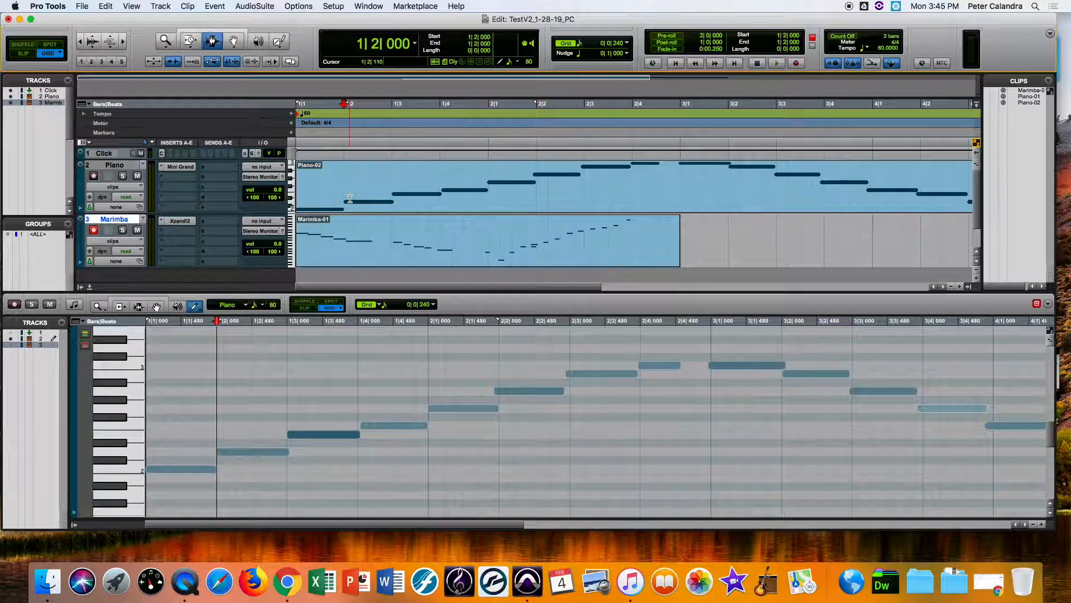
{"action": "left_click", "coordinate": [347, 242]}
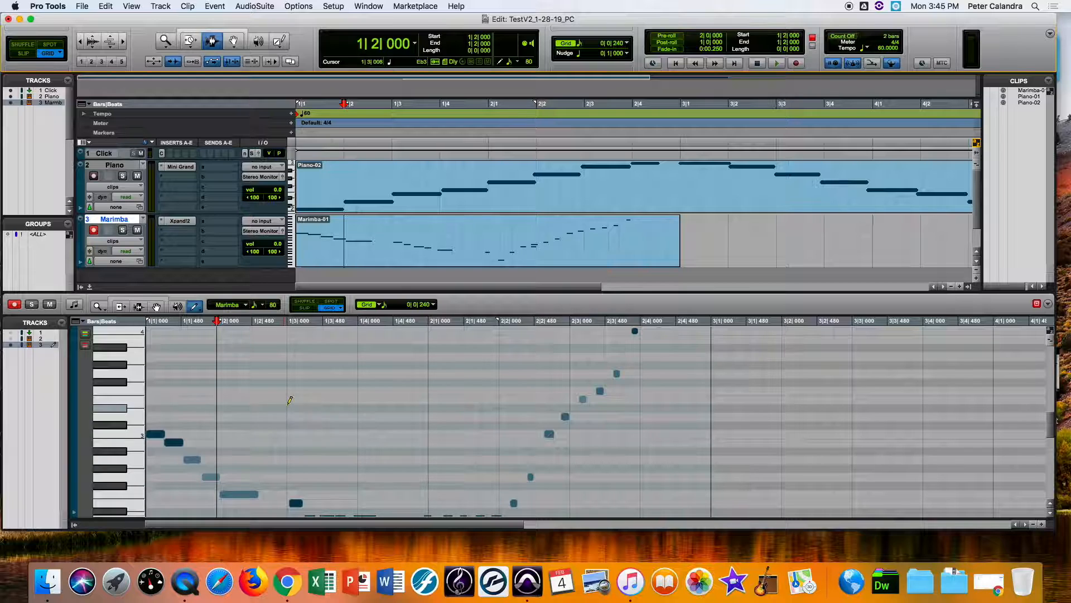
{"action": "scroll", "coordinate": [290, 399], "scroll_direction": "down", "scroll_amount": 3}
{"action": "scroll", "coordinate": [290, 399], "scroll_direction": "down", "scroll_amount": 2}
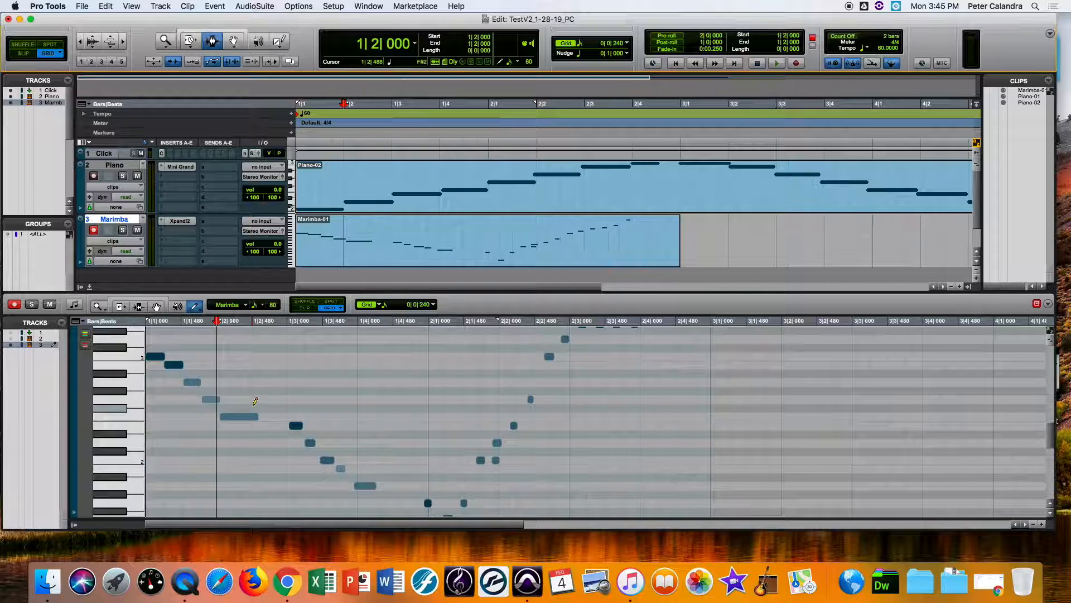
{"action": "left_click", "coordinate": [380, 176]}
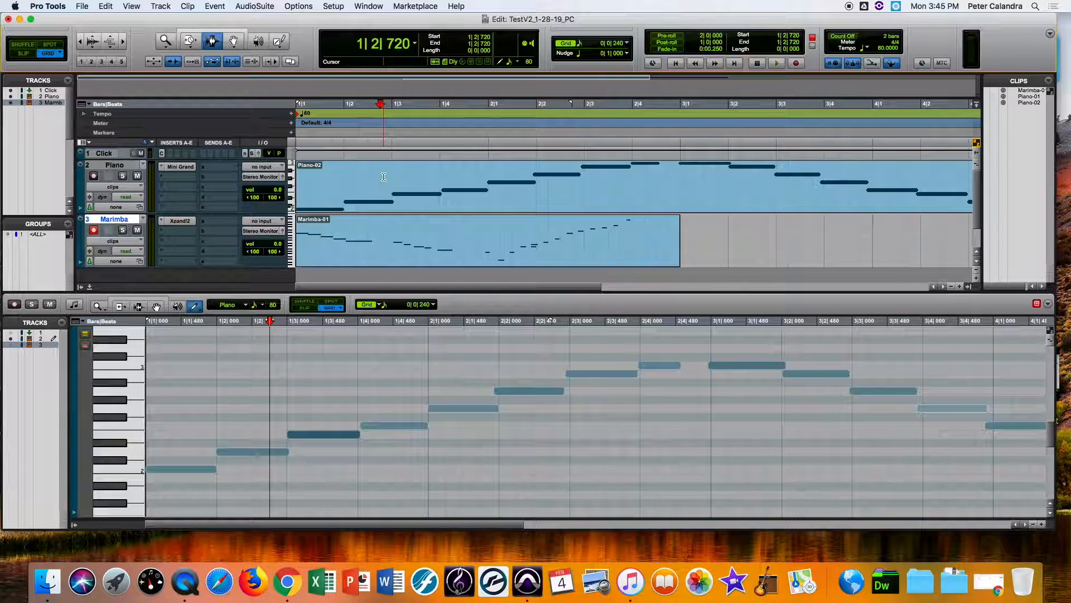
{"action": "left_click", "coordinate": [10, 344]}
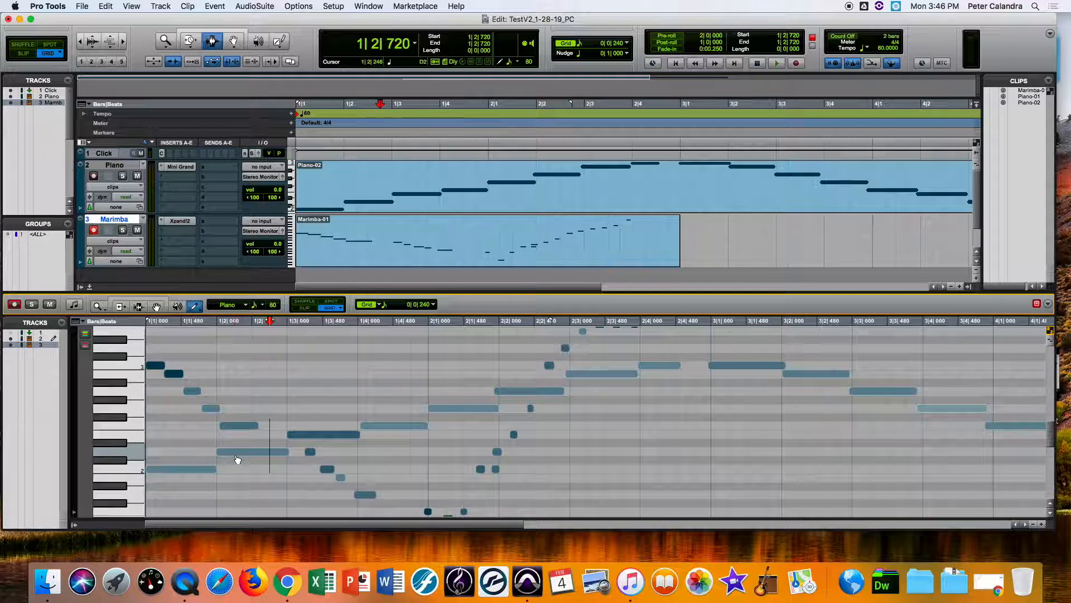
Step: Activate the Grabber tool in the MIDI Editor and review the color coding options in the Display preferences
{"action": "left_click", "coordinate": [157, 306]}
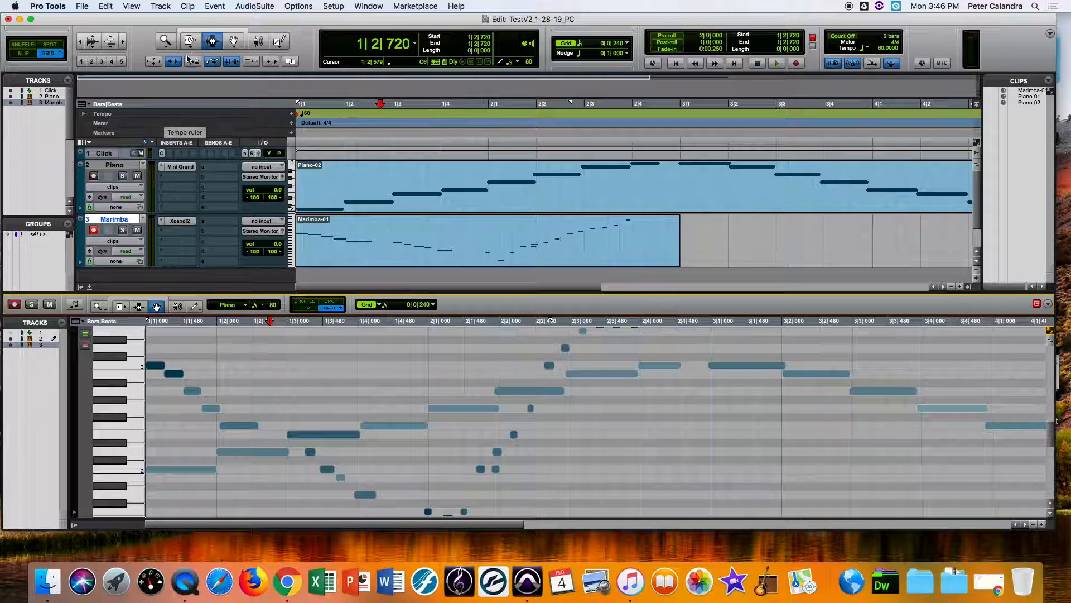
{"action": "left_click", "coordinate": [337, 6]}
{"action": "left_click", "coordinate": [357, 180]}
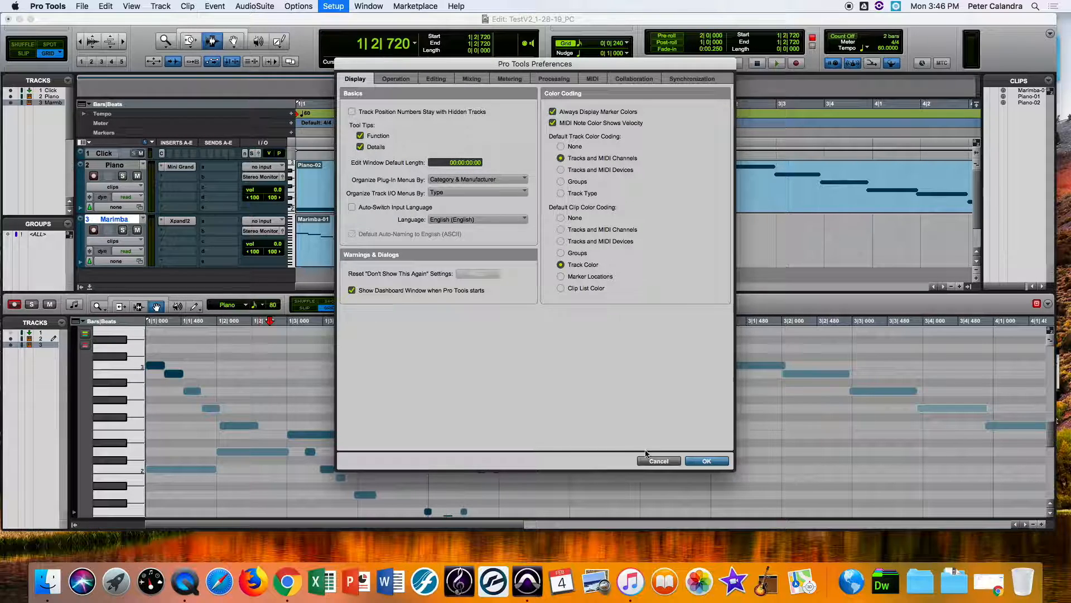
{"action": "key", "text": "Return"}
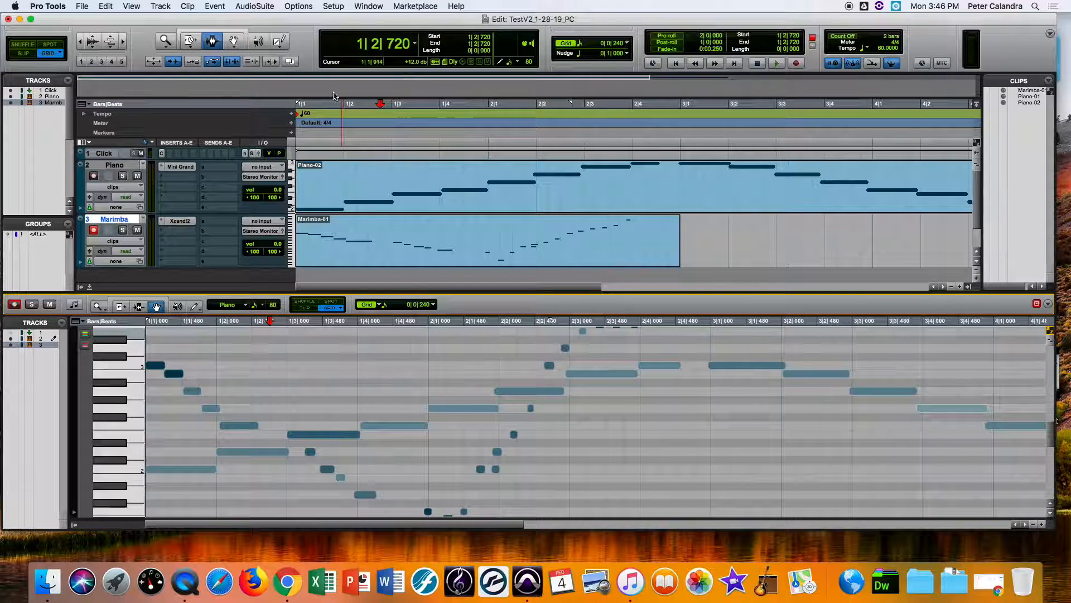
Step: In Preferences, keep plug-in menus organized by Category and Manufacturer and enable automatic click track creation in new sessions
{"action": "left_click", "coordinate": [330, 6]}
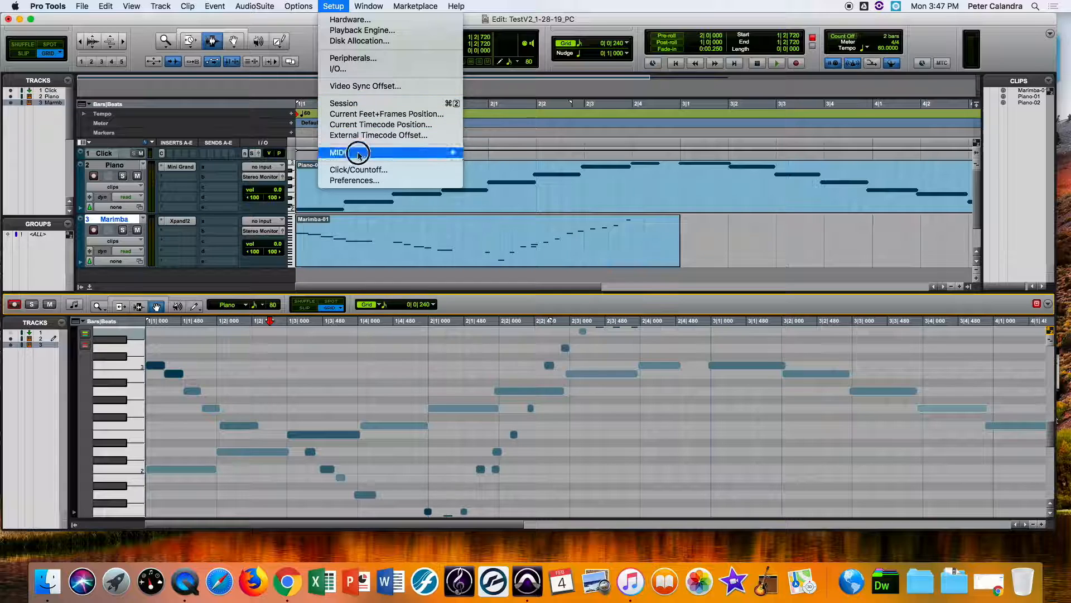
{"action": "left_click", "coordinate": [367, 182]}
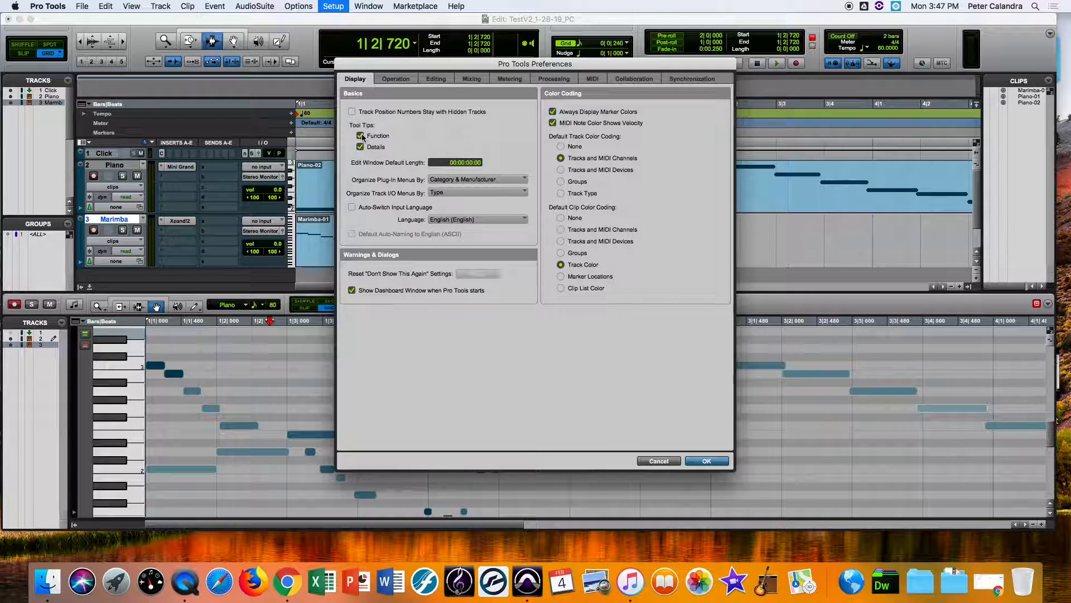
{"action": "left_click", "coordinate": [458, 180]}
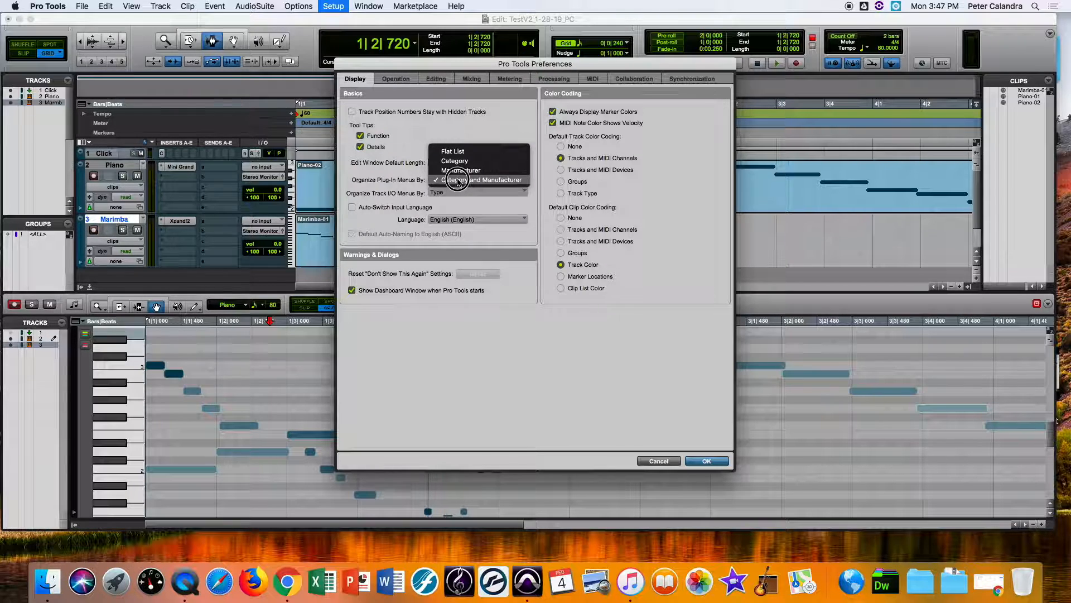
{"action": "left_click", "coordinate": [458, 180]}
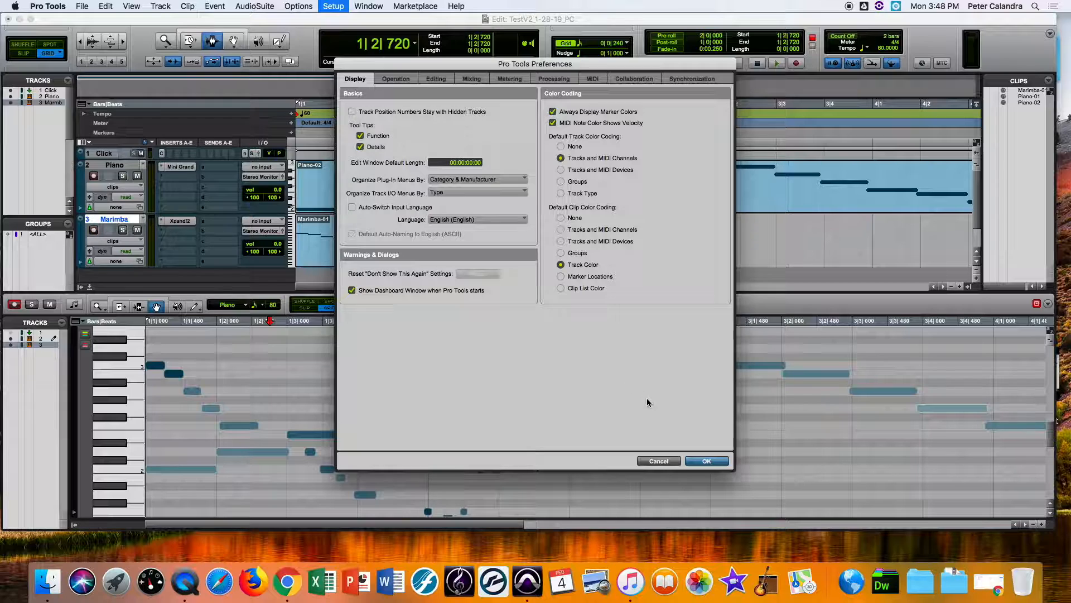
{"action": "left_click", "coordinate": [593, 79]}
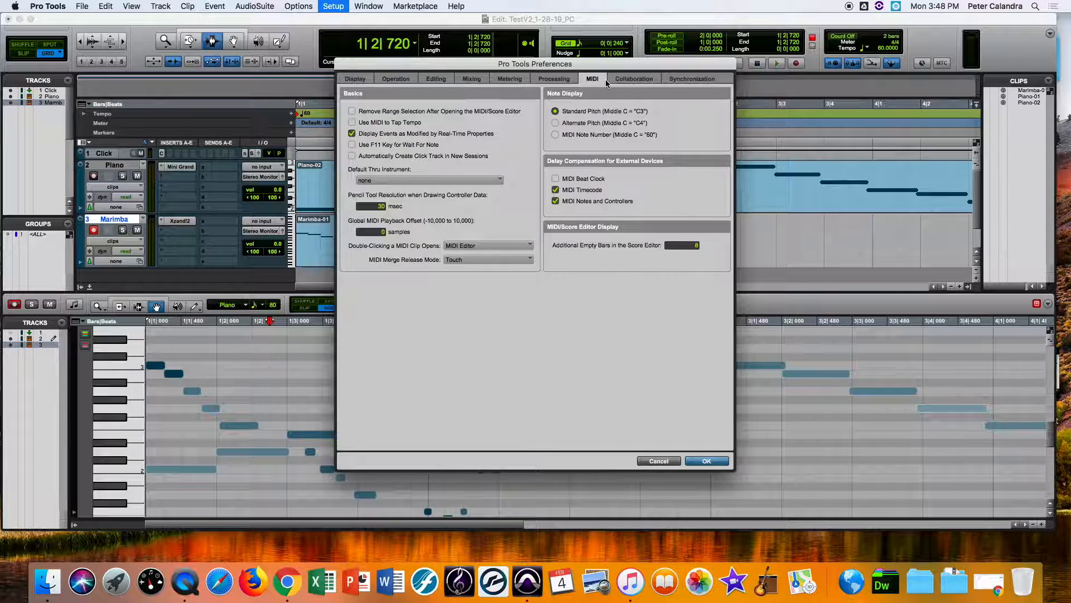
{"action": "left_click", "coordinate": [352, 157]}
{"action": "left_click", "coordinate": [716, 465]}
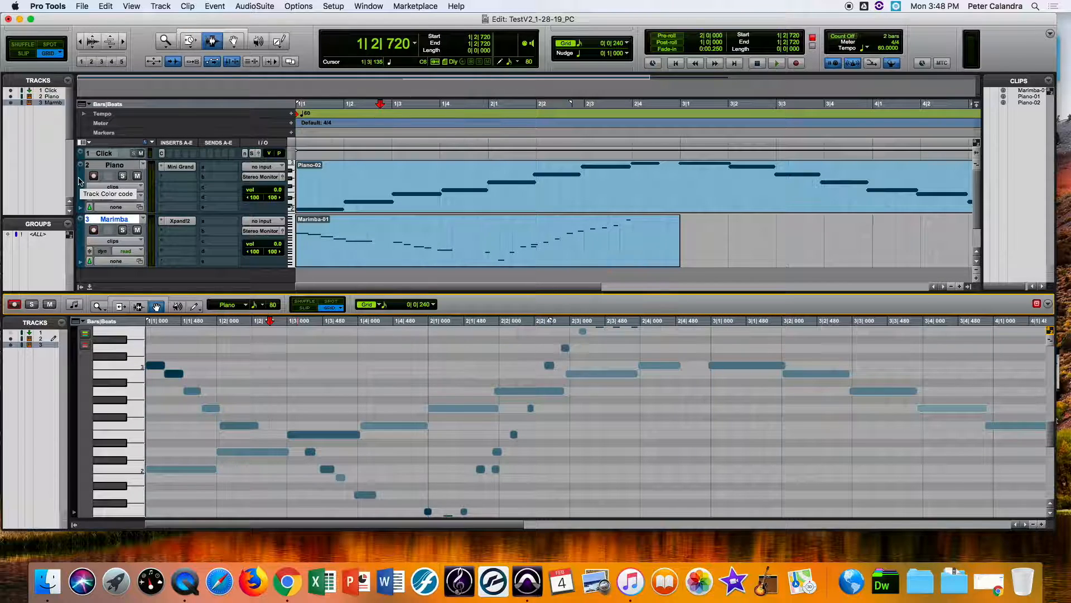
Step: Open the color palette for the Piano track and color the track bright red
{"action": "key", "text": "shift+r"}
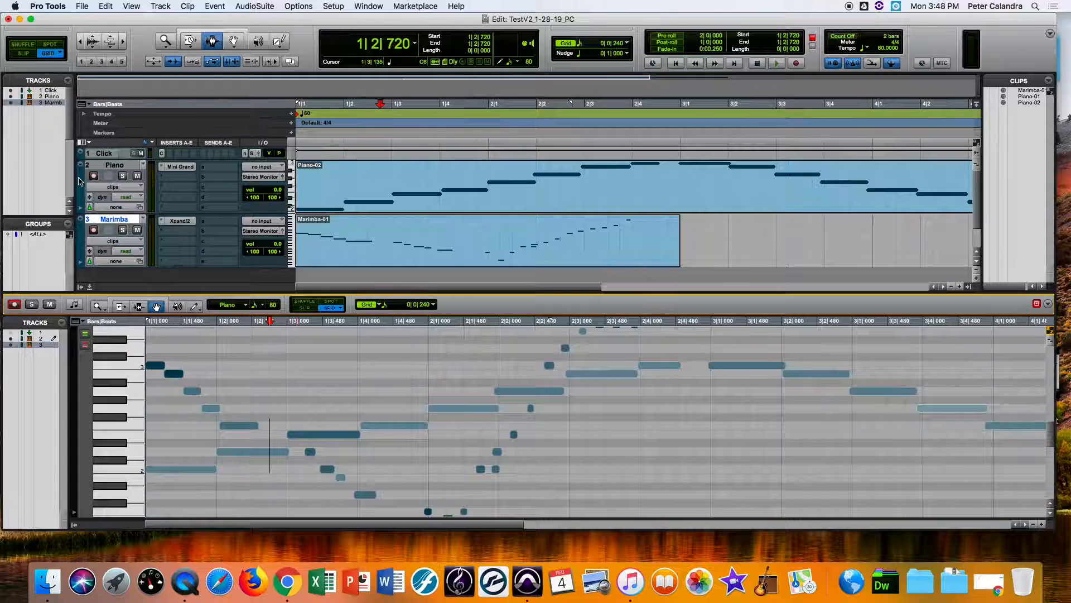
{"action": "double_click", "coordinate": [80, 181]}
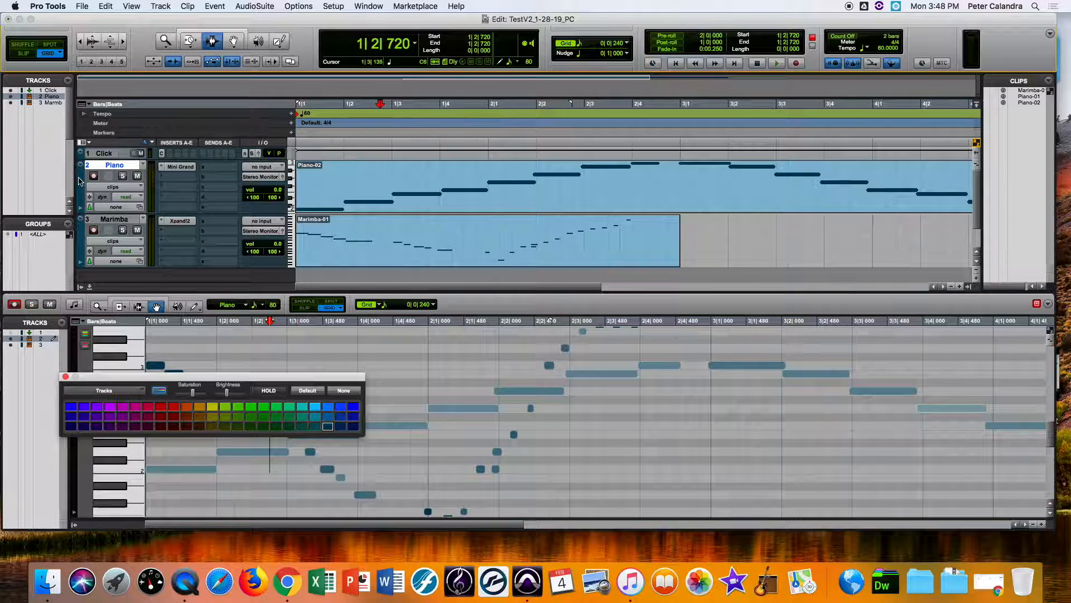
{"action": "left_click_drag", "start_coordinate": [193, 378], "coordinate": [371, 90]}
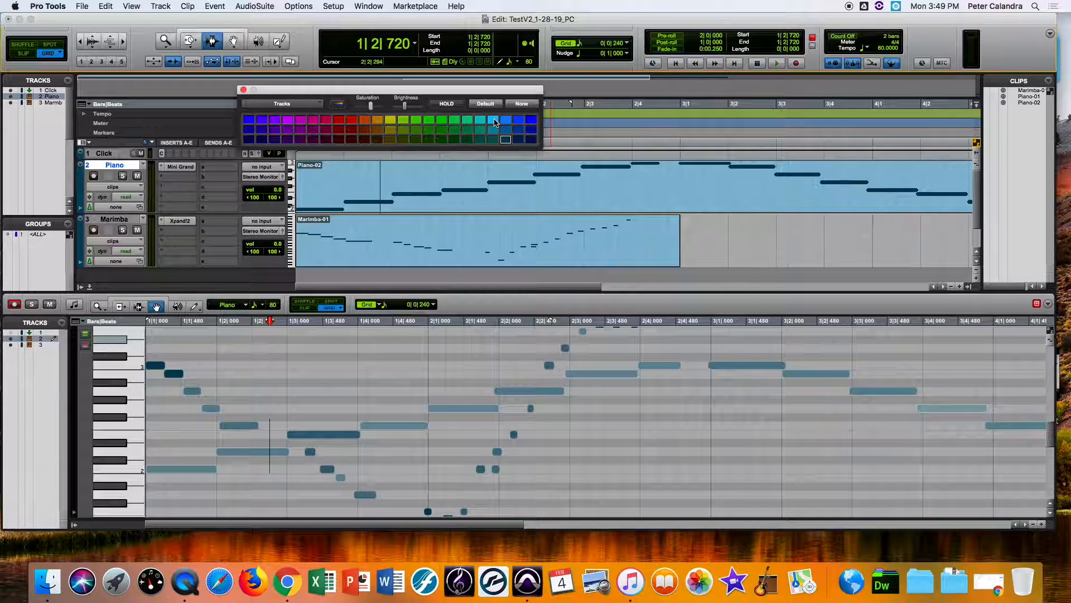
{"action": "left_click", "coordinate": [495, 122]}
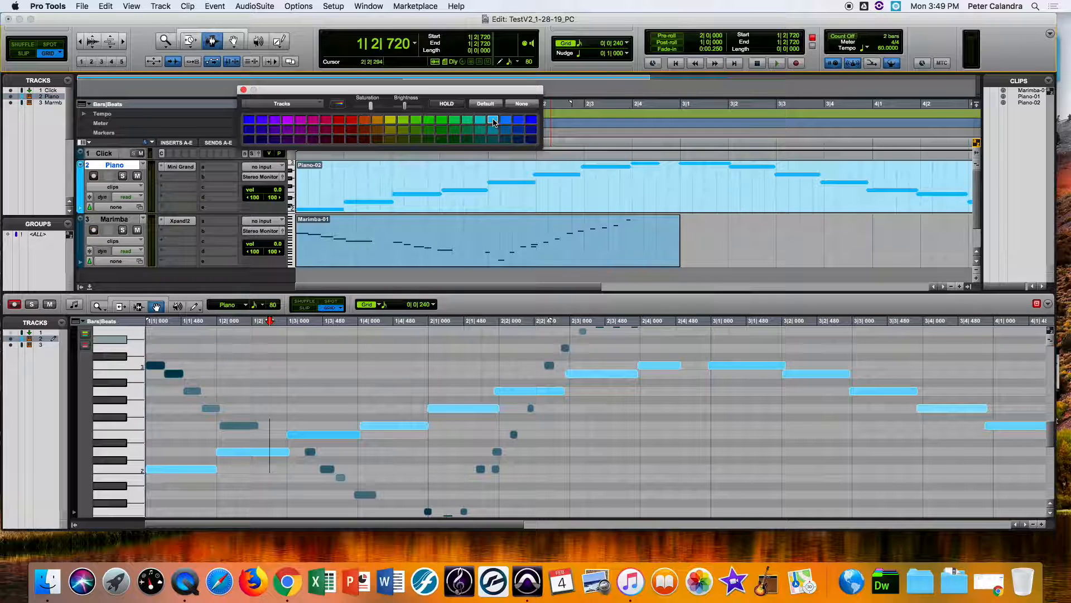
{"action": "left_click", "coordinate": [338, 120]}
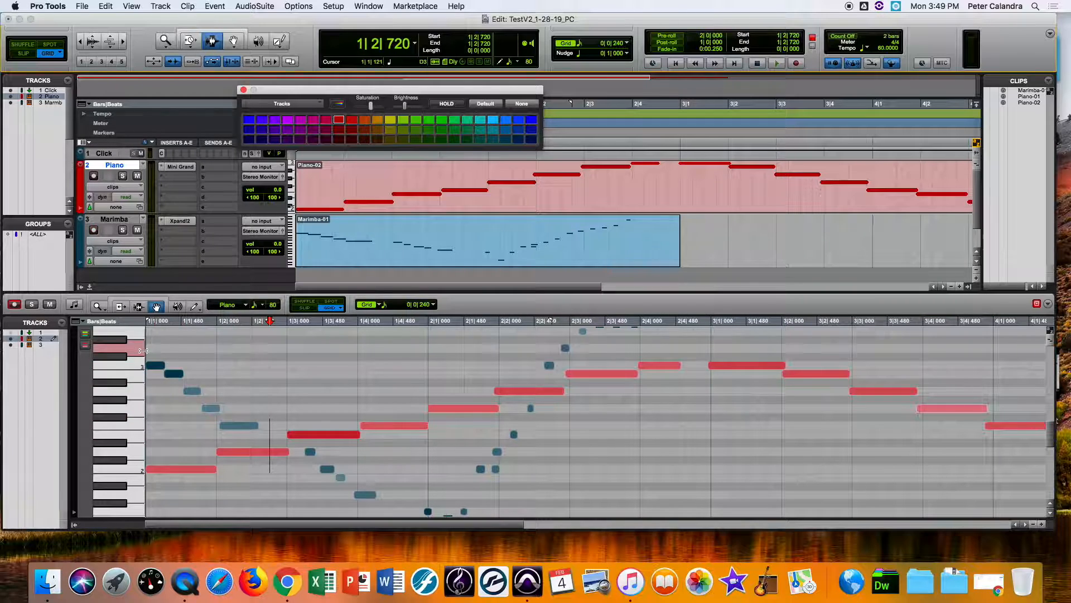
Step: Try the MIDI Editor's color coding by track for the Piano and Marimba notes, and switch it off again
{"action": "left_click", "coordinate": [86, 349]}
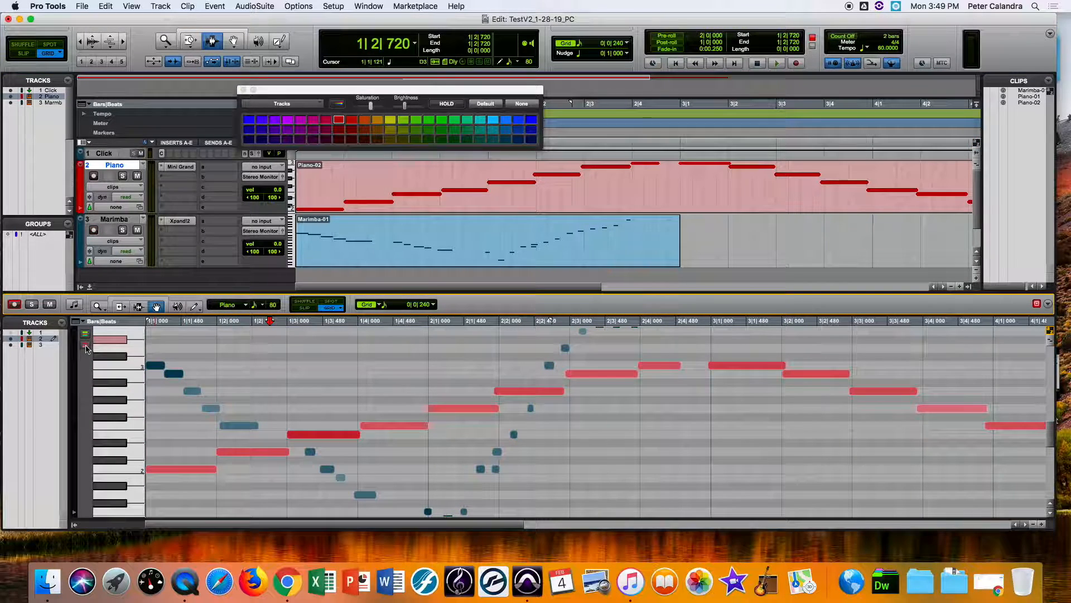
{"action": "left_click", "coordinate": [85, 347]}
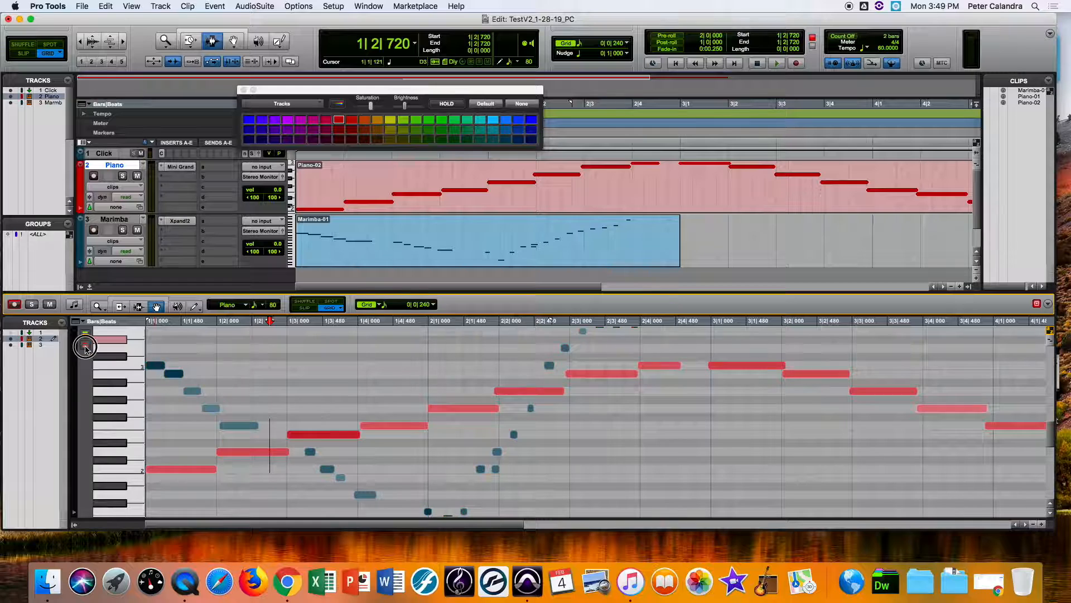
{"action": "left_click", "coordinate": [86, 334]}
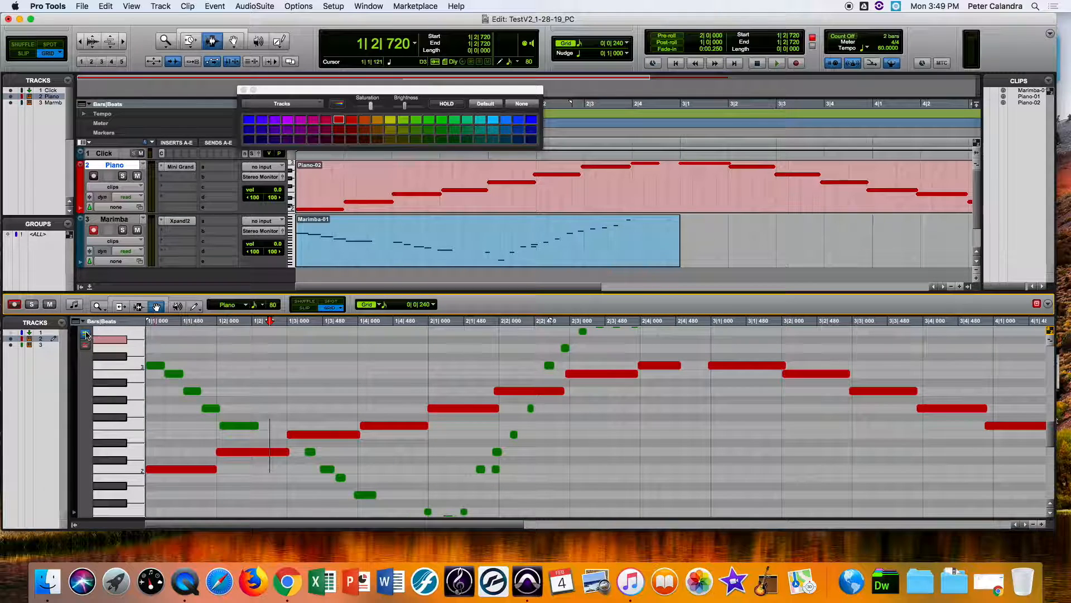
{"action": "left_click", "coordinate": [86, 334]}
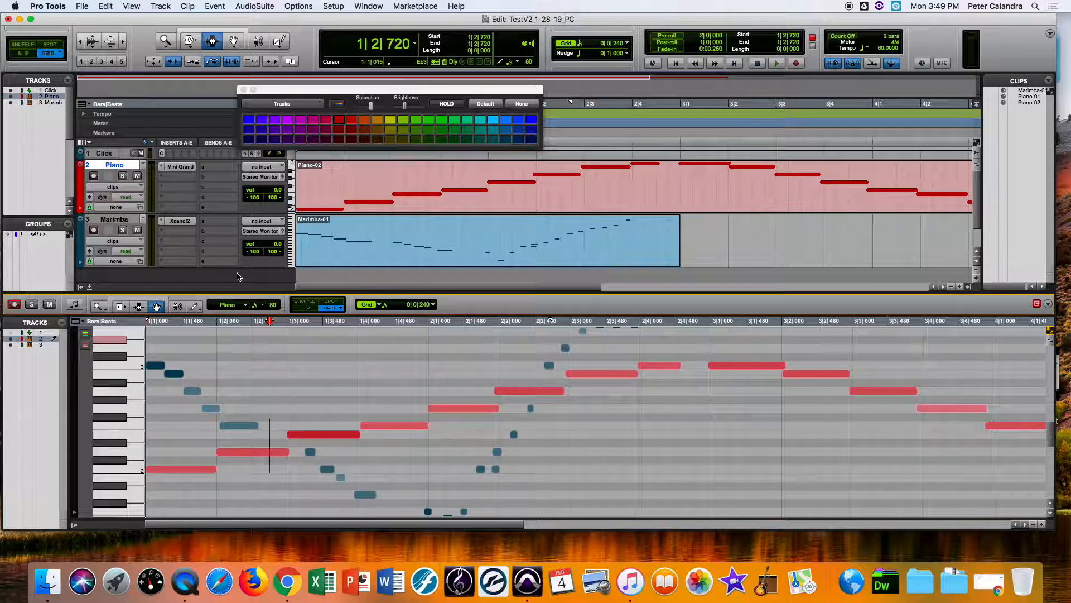
Step: Color the Marimba track blue and close the color palette
{"action": "left_click", "coordinate": [114, 219]}
{"action": "left_click", "coordinate": [519, 119]}
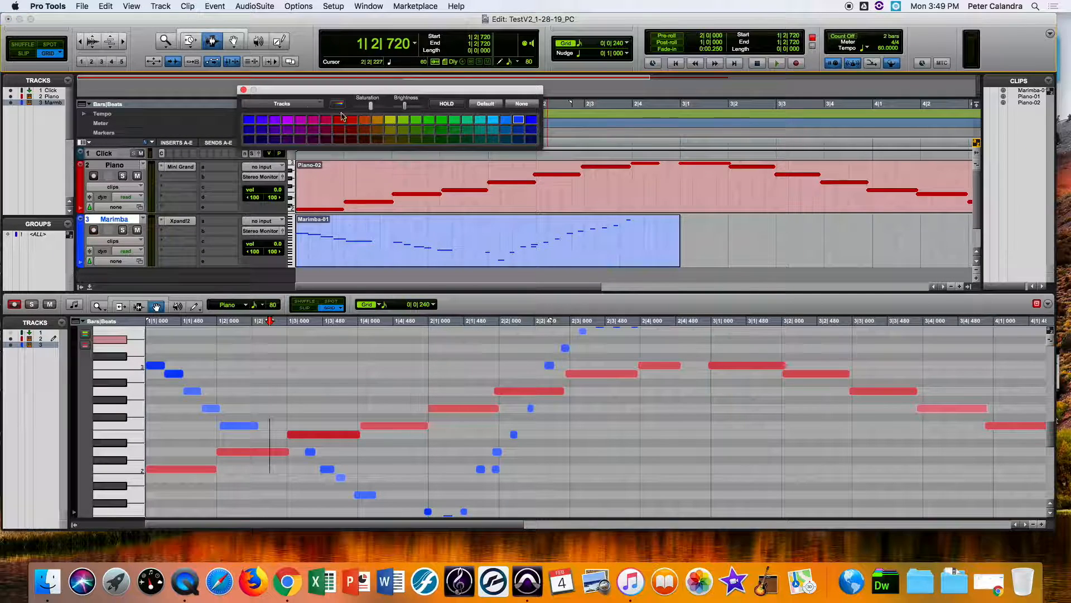
{"action": "left_click", "coordinate": [243, 90]}
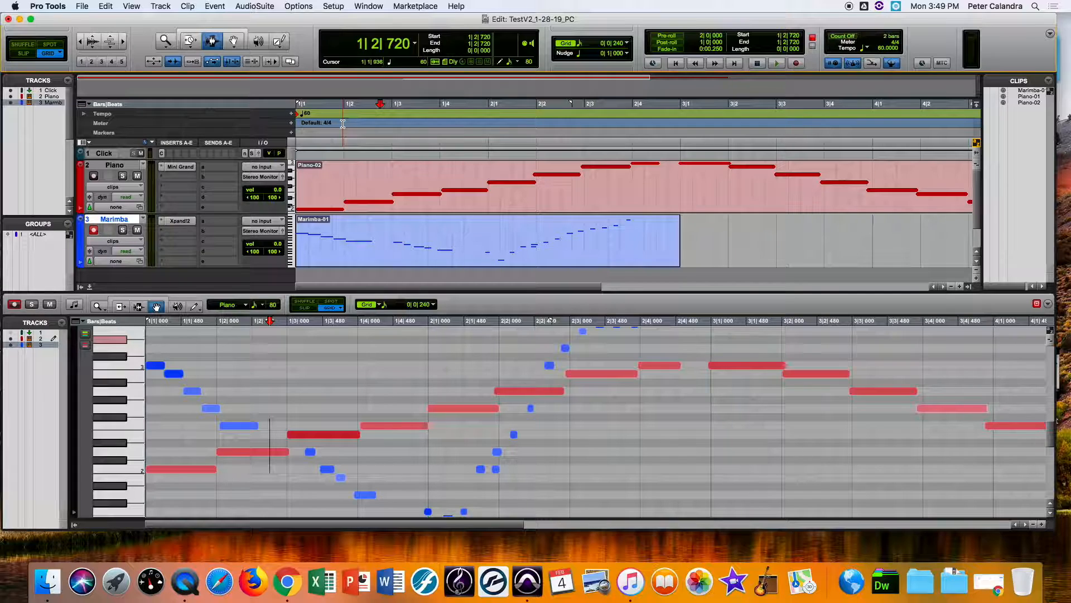
Step: Apply the track colors to the channel strips and try different saturation and brightness levels in the color palette
{"action": "double_click", "coordinate": [82, 179]}
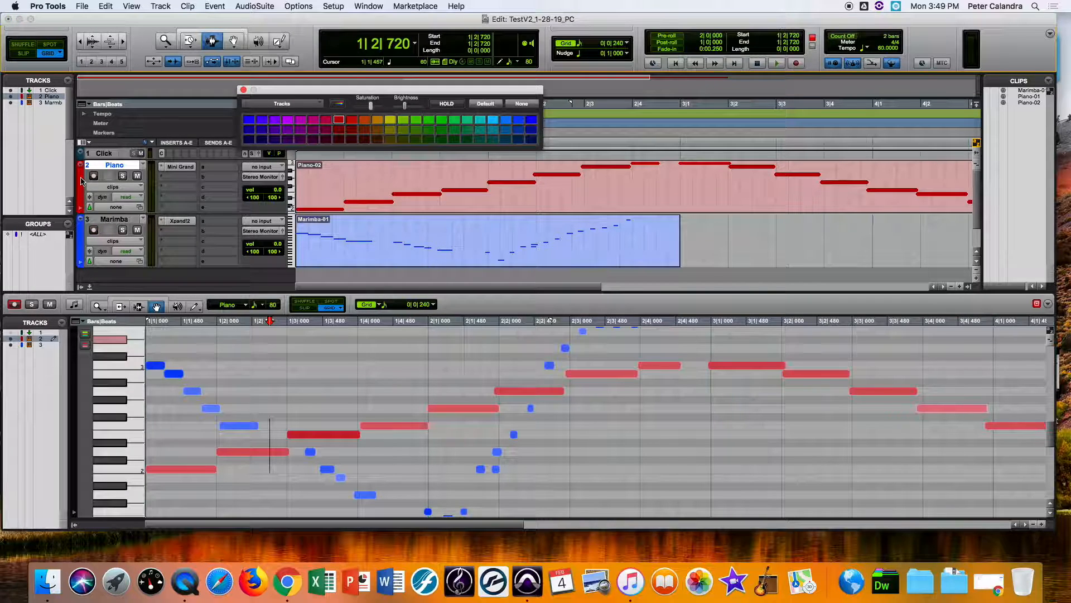
{"action": "left_click", "coordinate": [339, 104]}
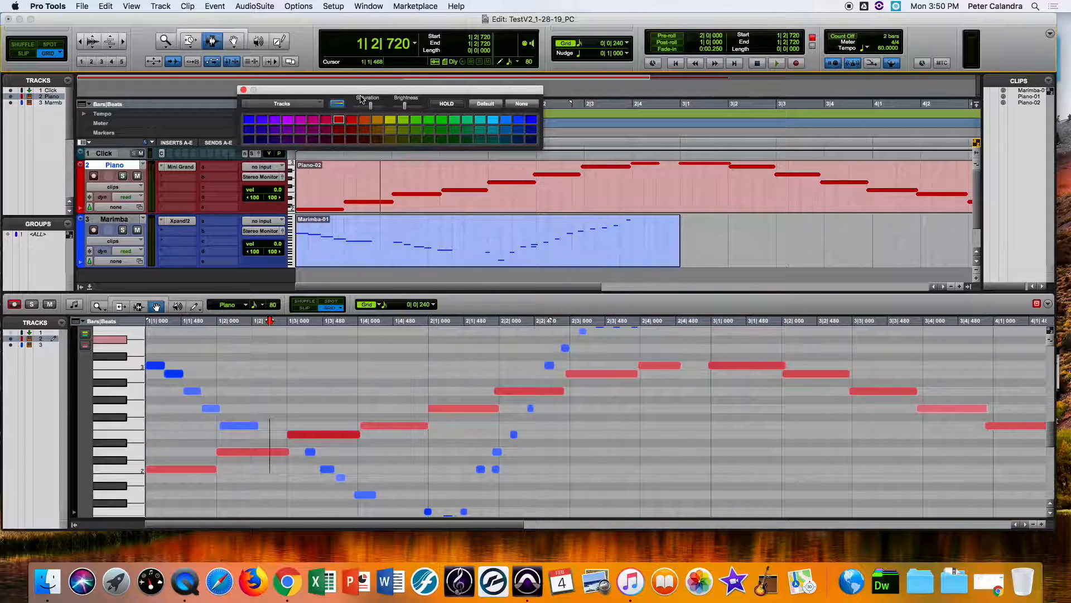
{"action": "mouse_move", "coordinate": [371, 105]}
{"action": "left_mouse_down"}
{"action": "mouse_move", "coordinate": [358, 106]}
{"action": "mouse_move", "coordinate": [416, 106]}
{"action": "mouse_move", "coordinate": [367, 109]}
{"action": "left_mouse_up"}
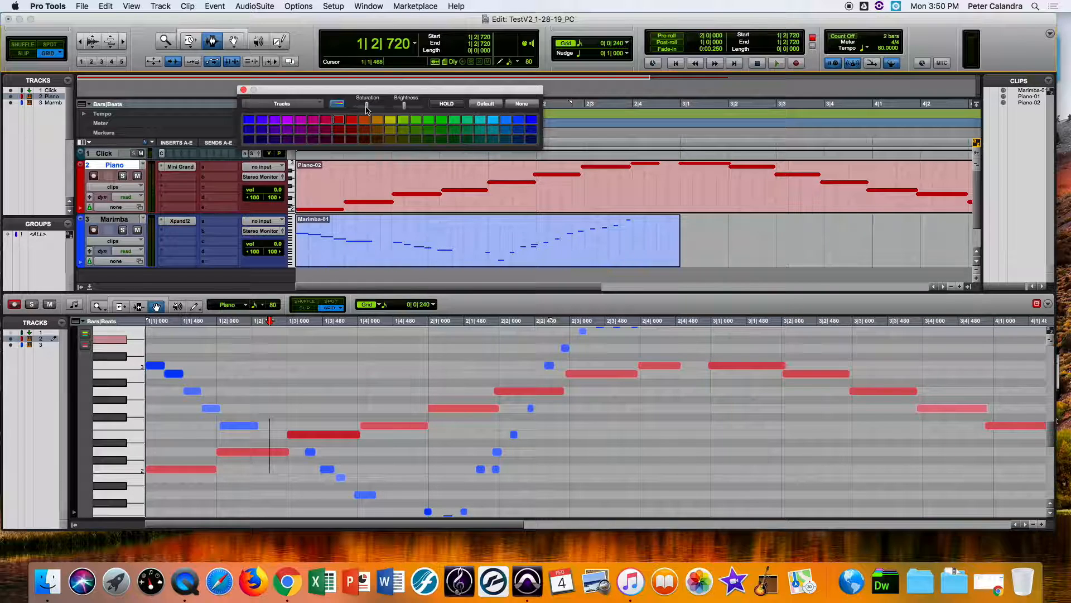
{"action": "left_click_drag", "start_coordinate": [367, 107], "coordinate": [382, 106]}
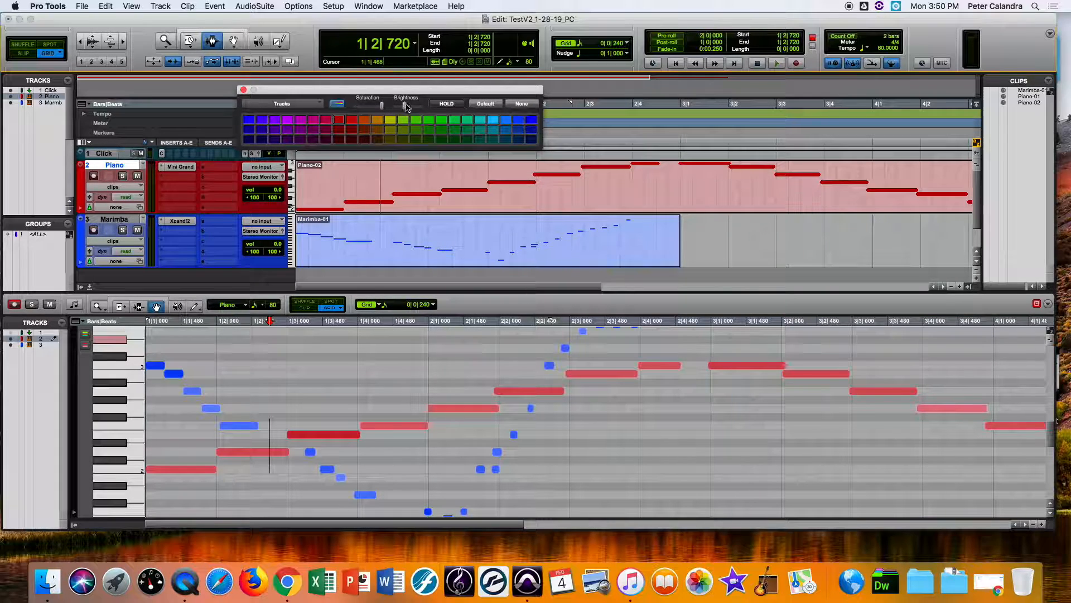
{"action": "left_click_drag", "start_coordinate": [406, 107], "coordinate": [371, 108]}
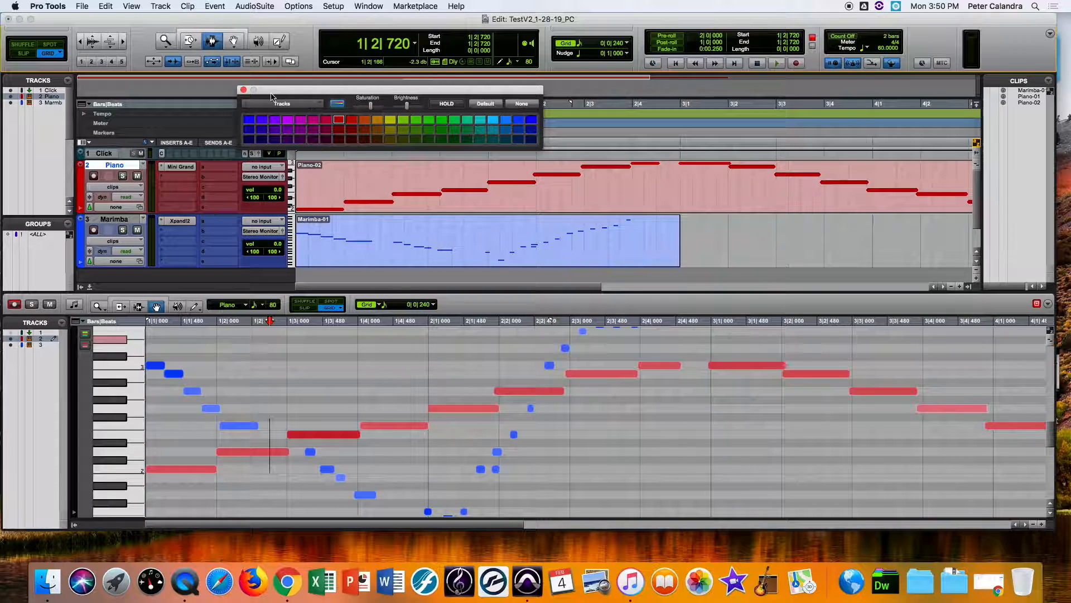
{"action": "left_click", "coordinate": [243, 88]}
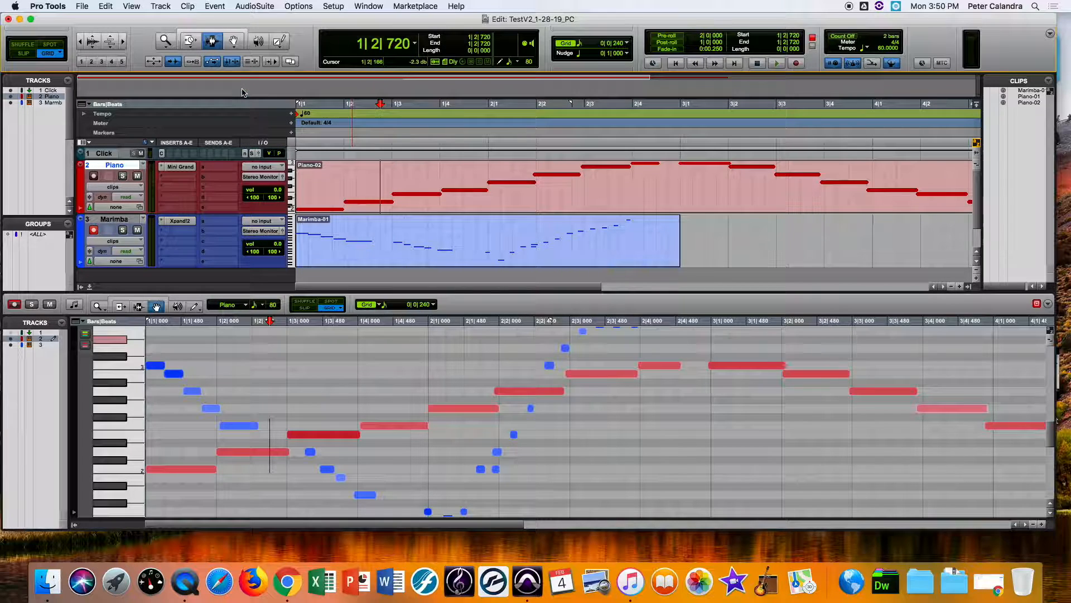
Step: Show and hide the Piano and Marimba tracks in the MIDI Editor, finishing with only the Piano notes displayed
{"action": "left_click", "coordinate": [16, 343]}
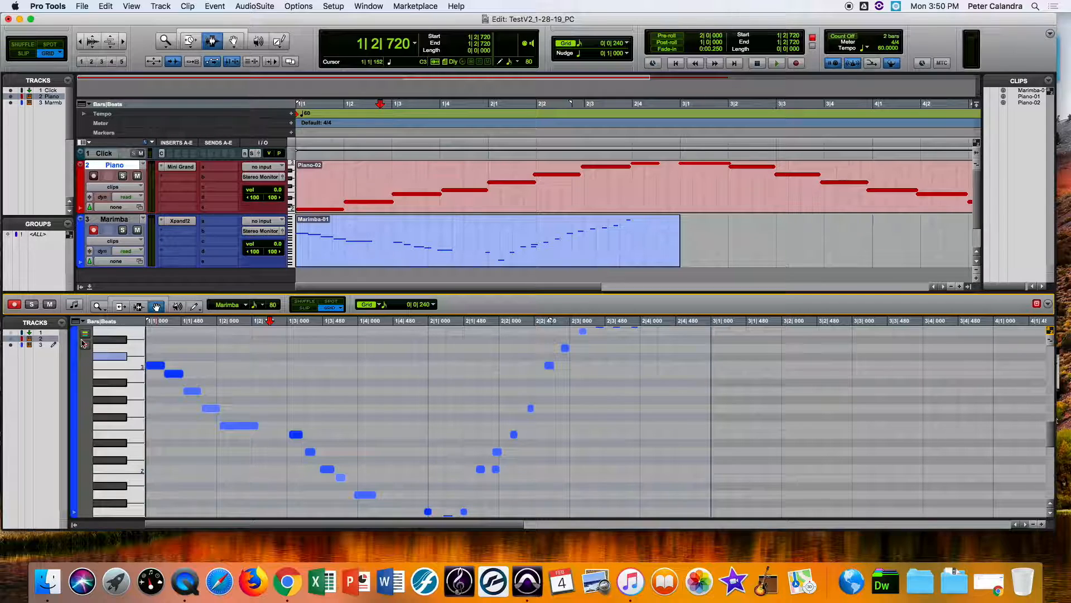
{"action": "left_click", "coordinate": [39, 339]}
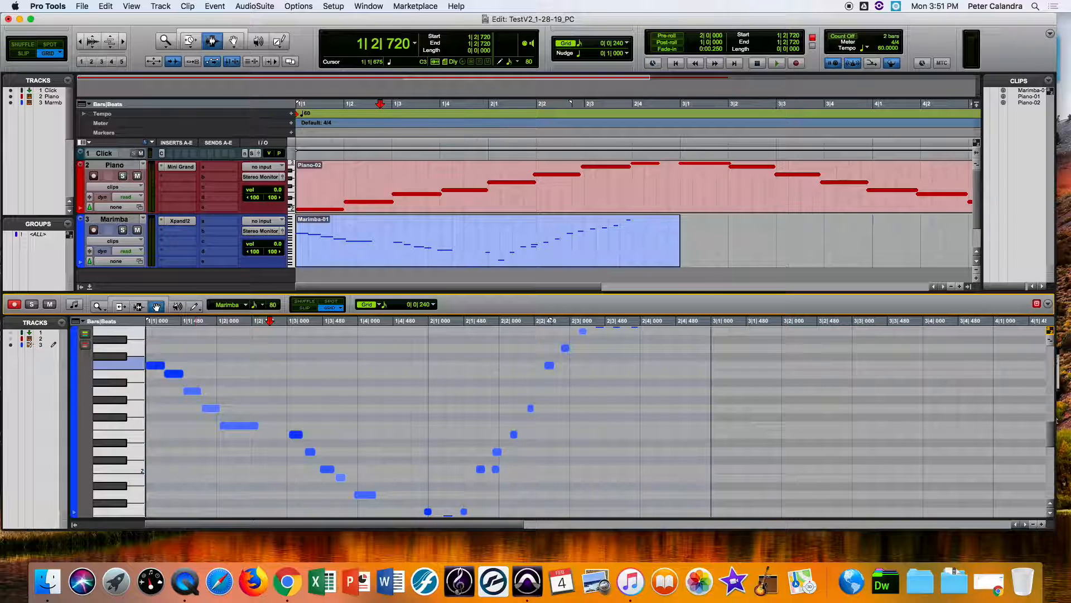
{"action": "left_click", "coordinate": [10, 339]}
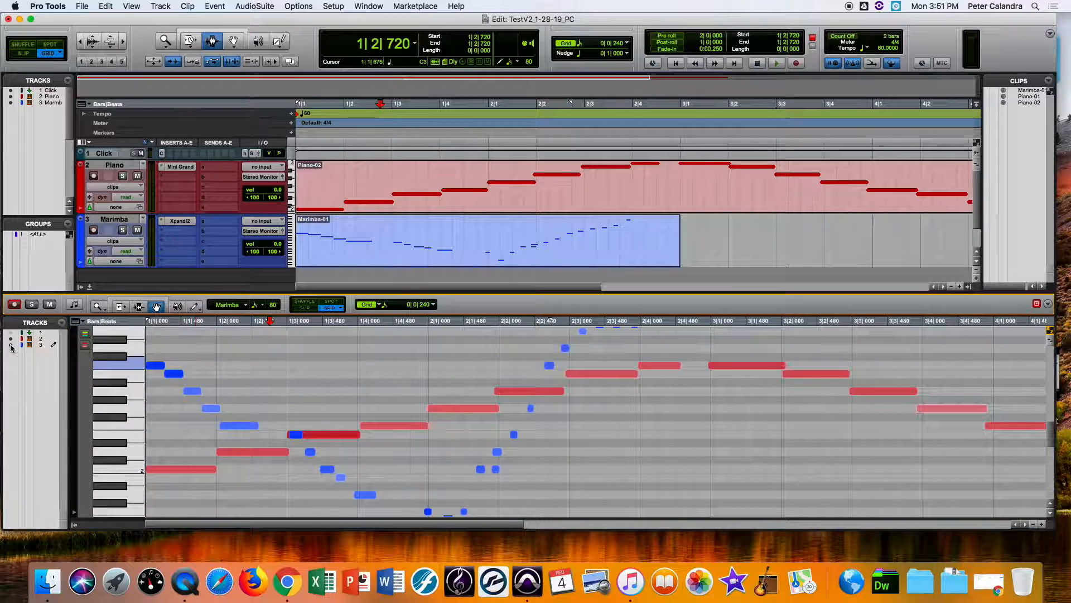
{"action": "left_click", "coordinate": [11, 345]}
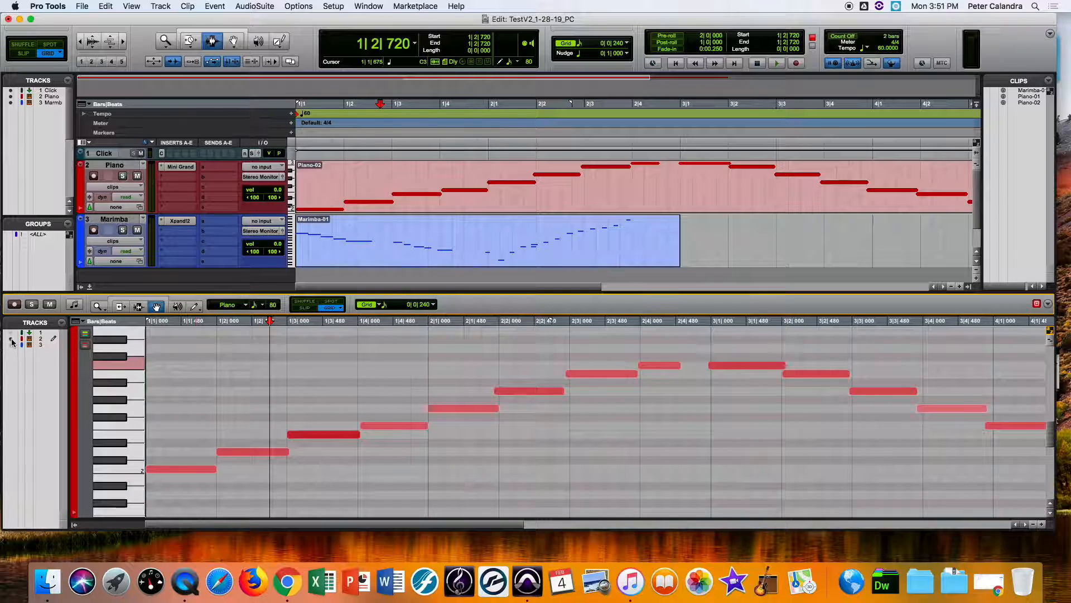
{"action": "left_click", "coordinate": [10, 345]}
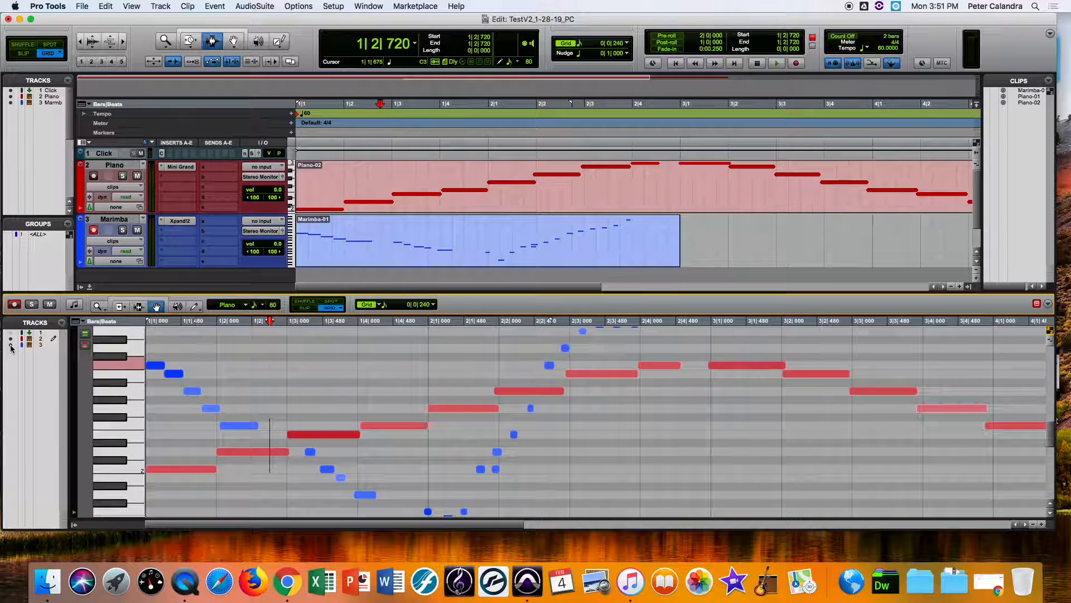
{"action": "left_click", "coordinate": [11, 345]}
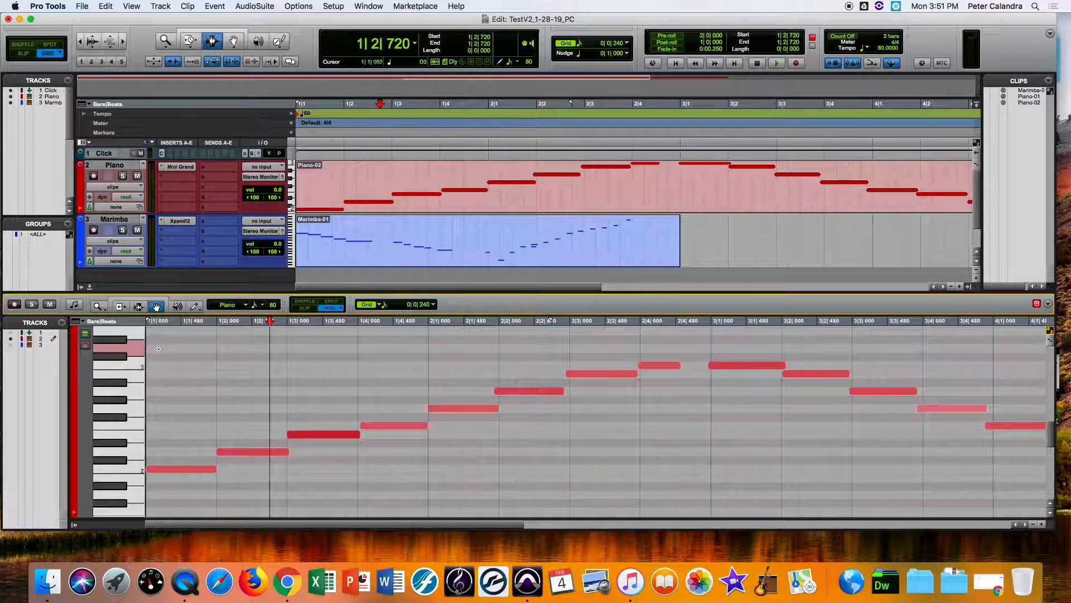
Step: Alternate between the Marimba and Piano clips in the Edit window to view each one's notes, ending on Marimba
{"action": "left_click", "coordinate": [392, 240]}
{"action": "left_click", "coordinate": [391, 198]}
{"action": "left_click", "coordinate": [388, 228]}
{"action": "left_click", "coordinate": [390, 190]}
{"action": "left_click", "coordinate": [381, 230]}
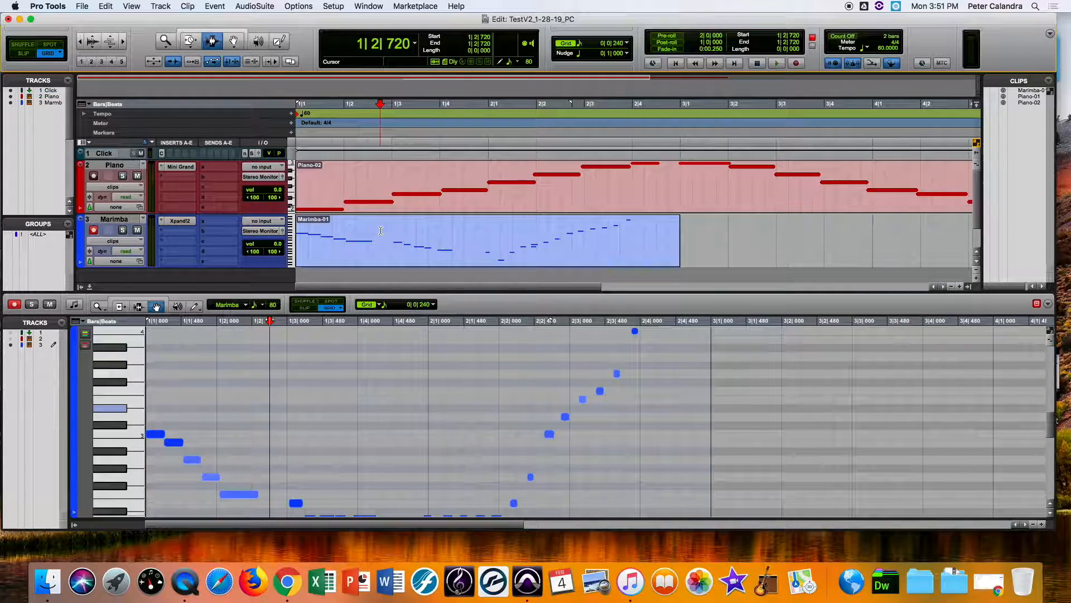
{"action": "left_click", "coordinate": [384, 194]}
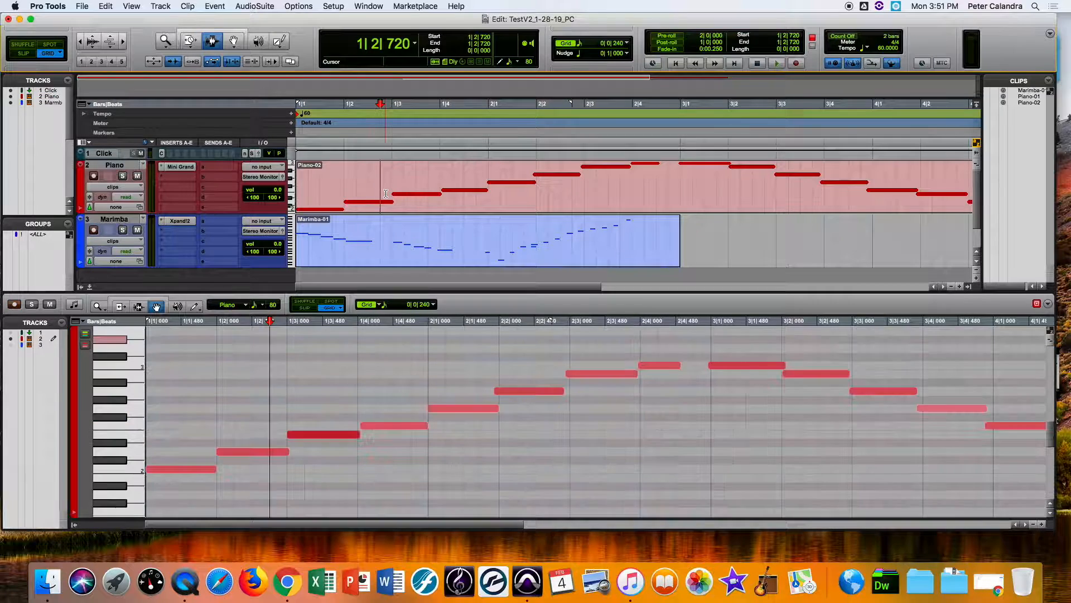
{"action": "left_click", "coordinate": [380, 227]}
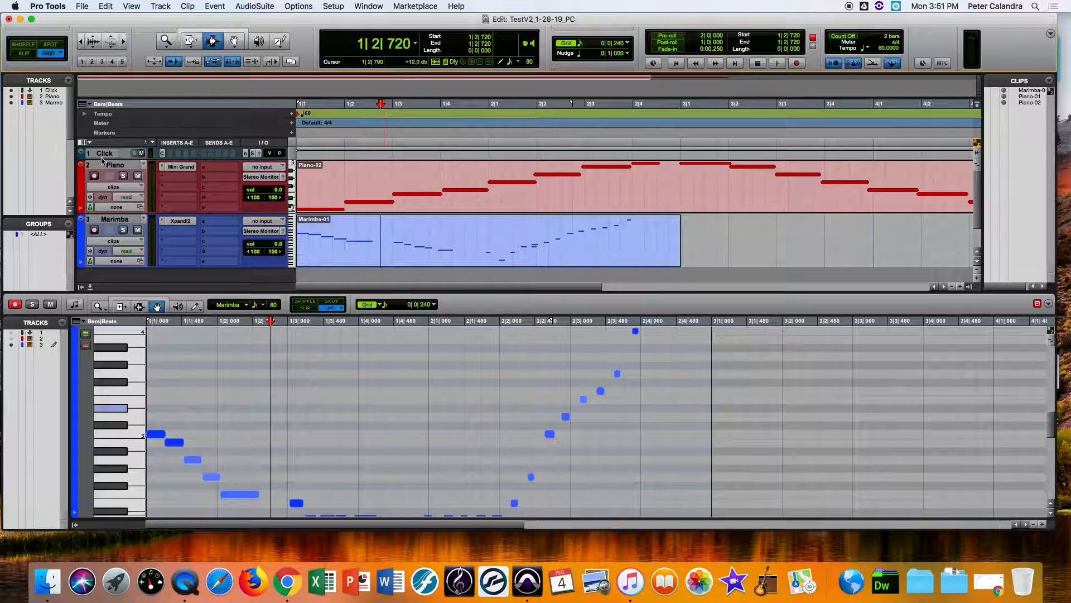
Step: Close the TestV2_1-28-19_PC session and save its changes
{"action": "key", "text": "super+w"}
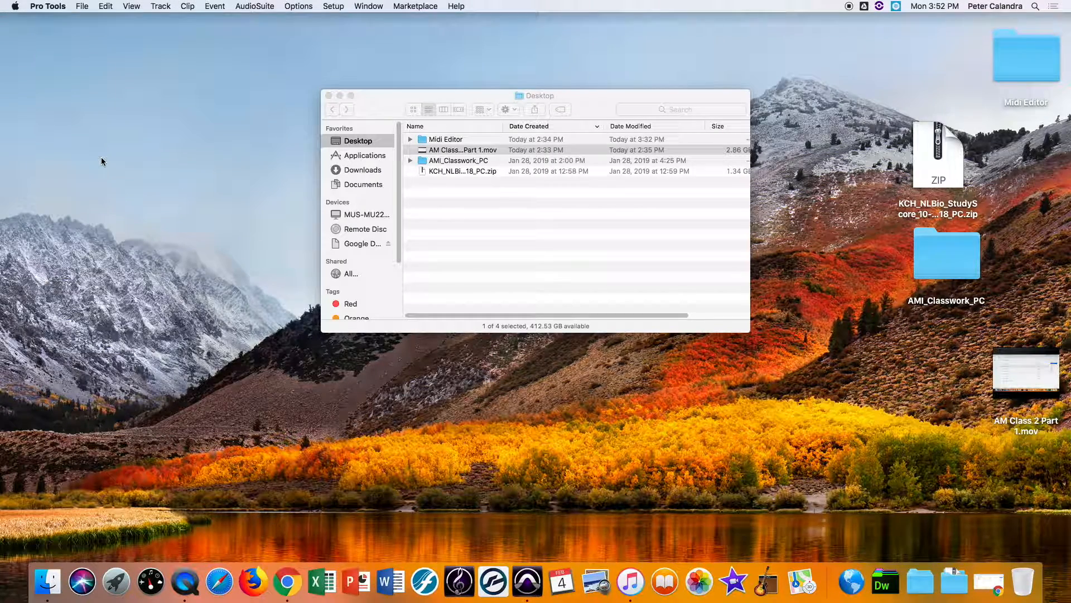
{"action": "key", "text": "super+="}
{"action": "key", "text": "super+shift+w"}
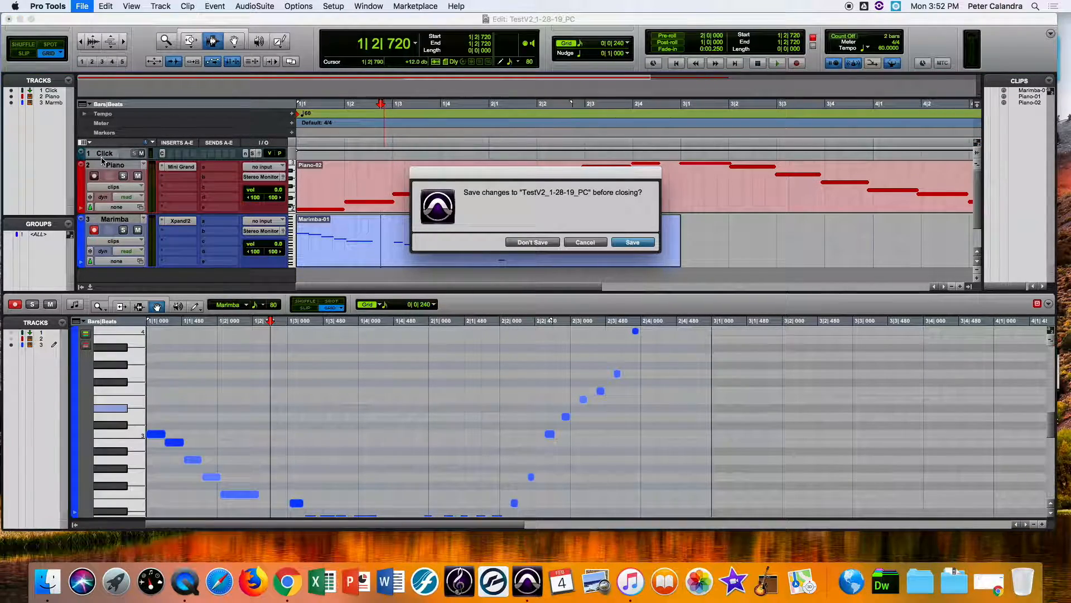
{"action": "key", "text": "Return"}
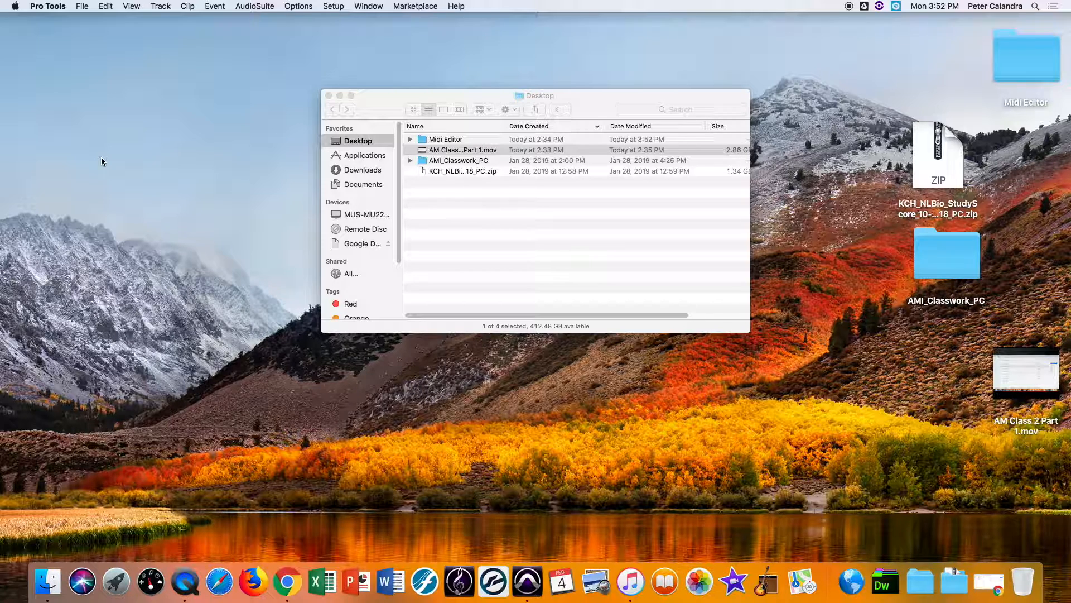
Step: Switch to Chrome, view the Dropbox folder 002) AM1 Class 2-3 under Class Materials, and close the browser window
{"action": "left_click", "coordinate": [286, 581]}
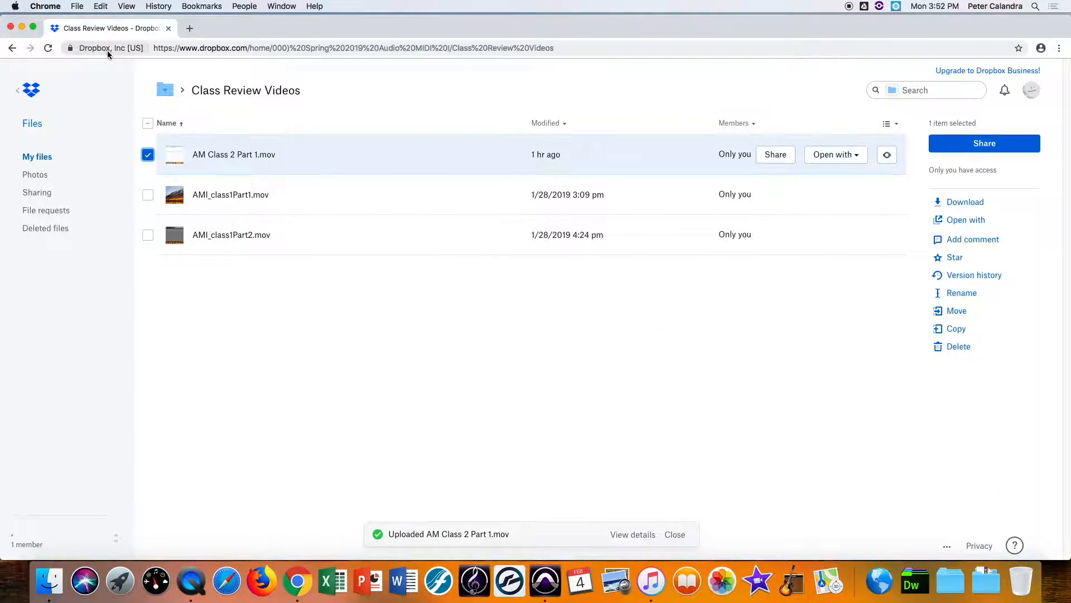
{"action": "left_click", "coordinate": [10, 48]}
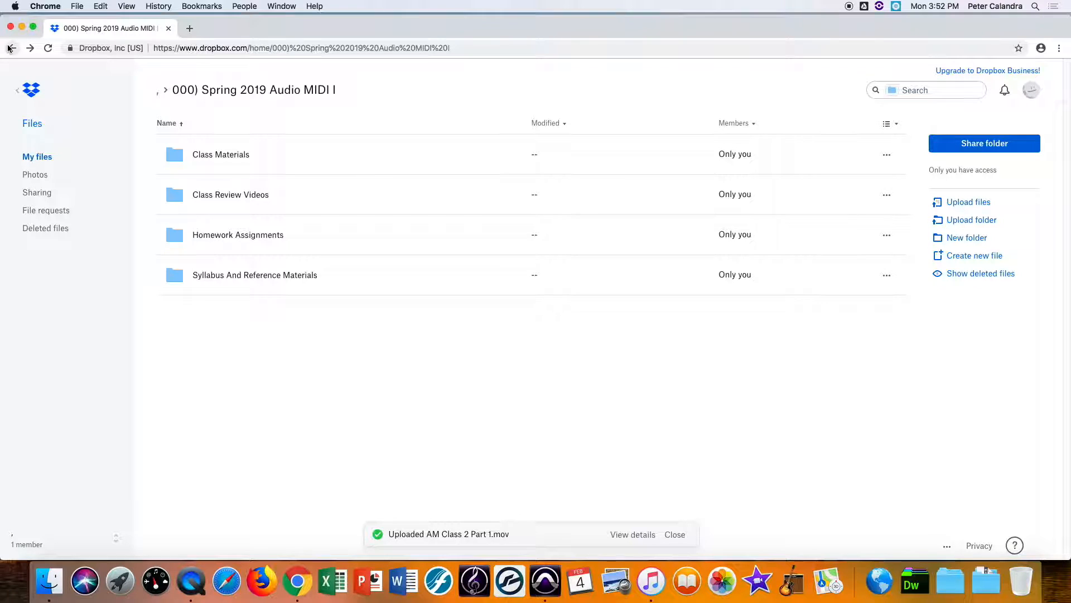
{"action": "left_click", "coordinate": [191, 152]}
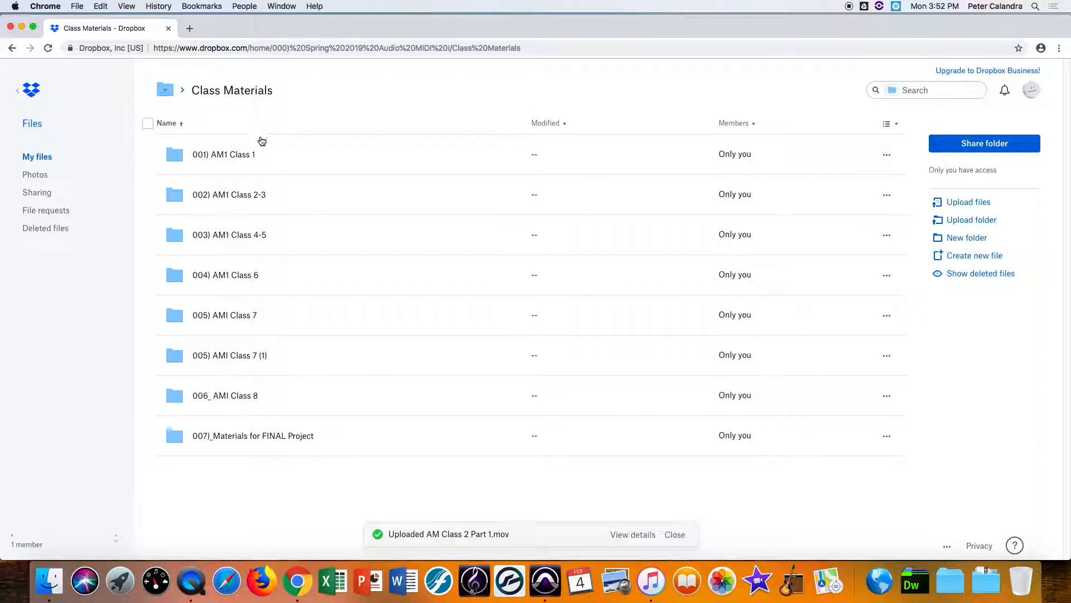
{"action": "left_click", "coordinate": [234, 200]}
{"action": "left_click", "coordinate": [234, 198]}
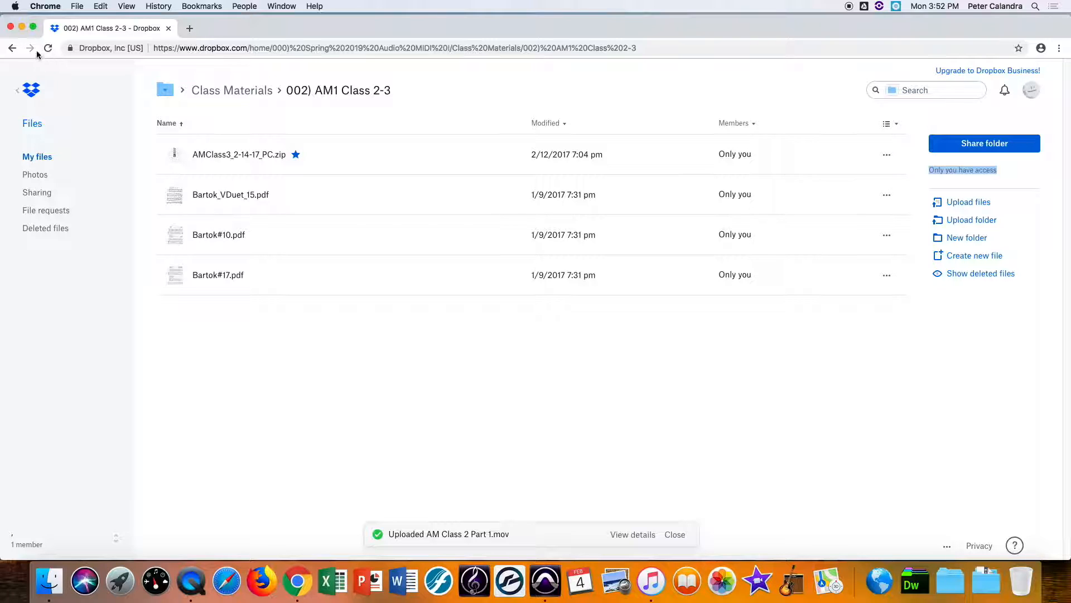
{"action": "left_click", "coordinate": [12, 48]}
{"action": "left_click", "coordinate": [249, 193]}
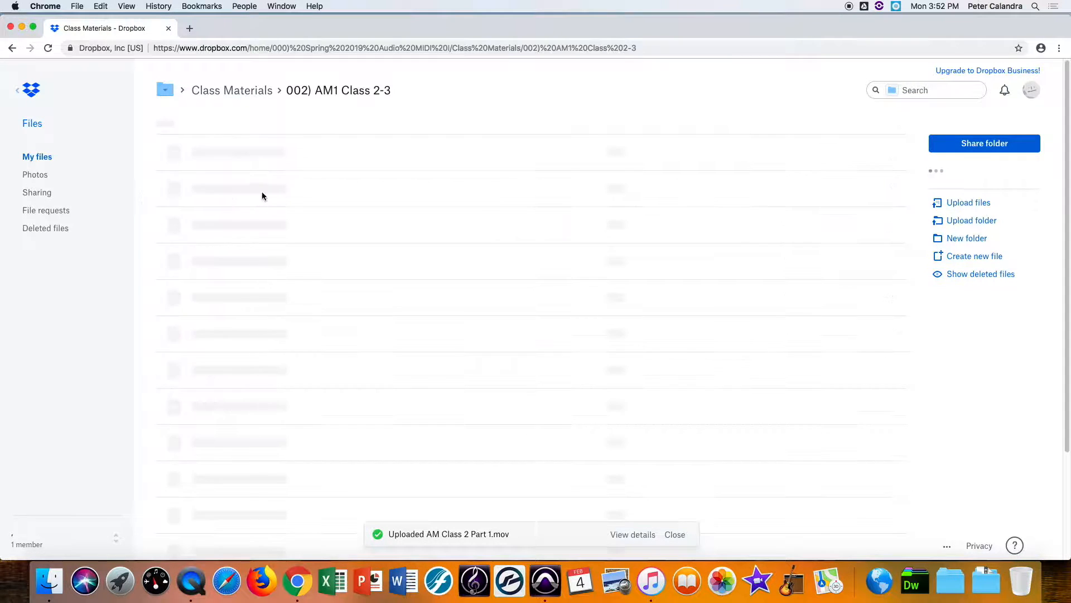
{"action": "left_click", "coordinate": [10, 27]}
Step: Open Bartok#17.pdf from the Downloads folder in Finder and reposition the score window
{"action": "left_click_drag", "start_coordinate": [364, 103], "coordinate": [312, 66]}
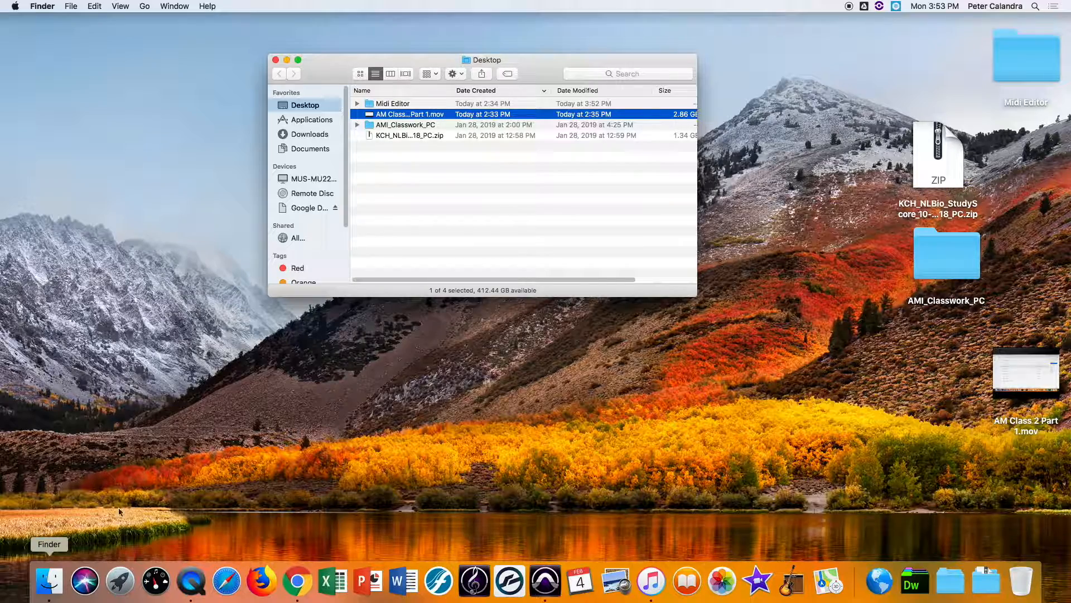
{"action": "left_click", "coordinate": [305, 134]}
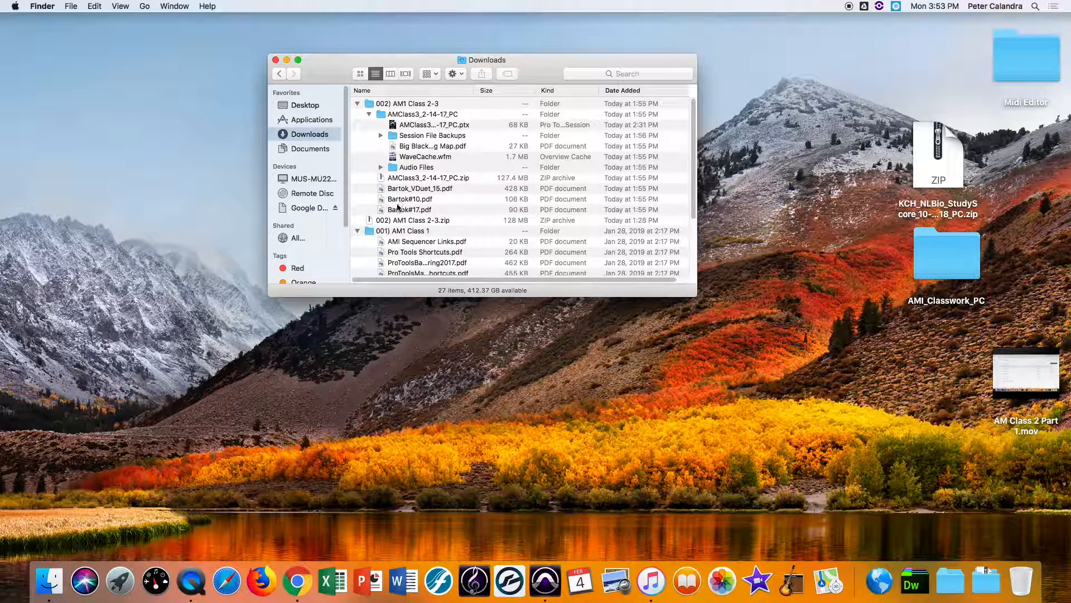
{"action": "double_click", "coordinate": [409, 210]}
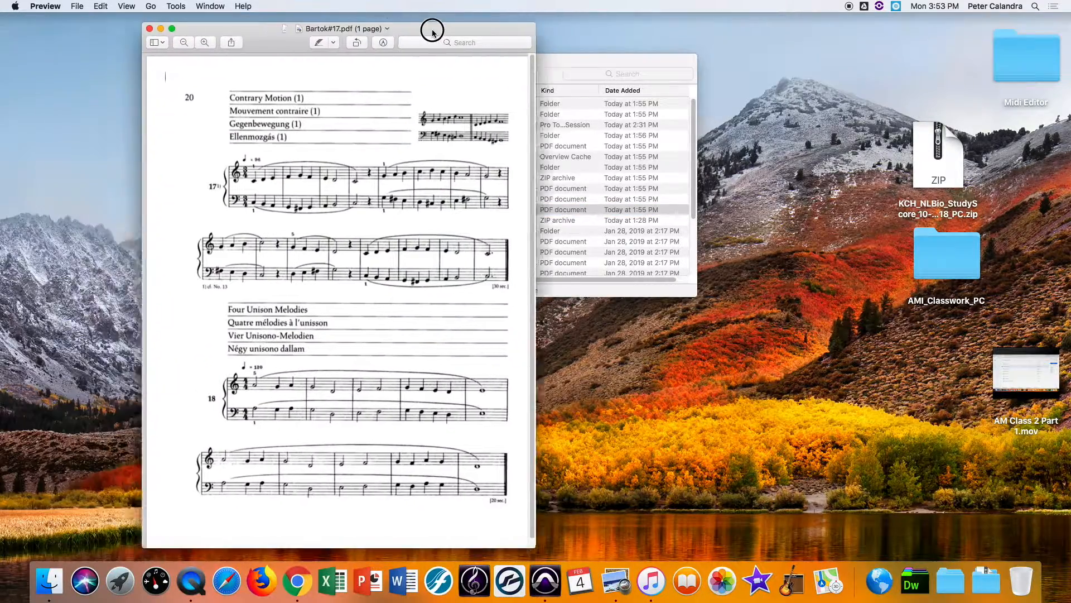
{"action": "left_click_drag", "start_coordinate": [432, 31], "coordinate": [482, 27]}
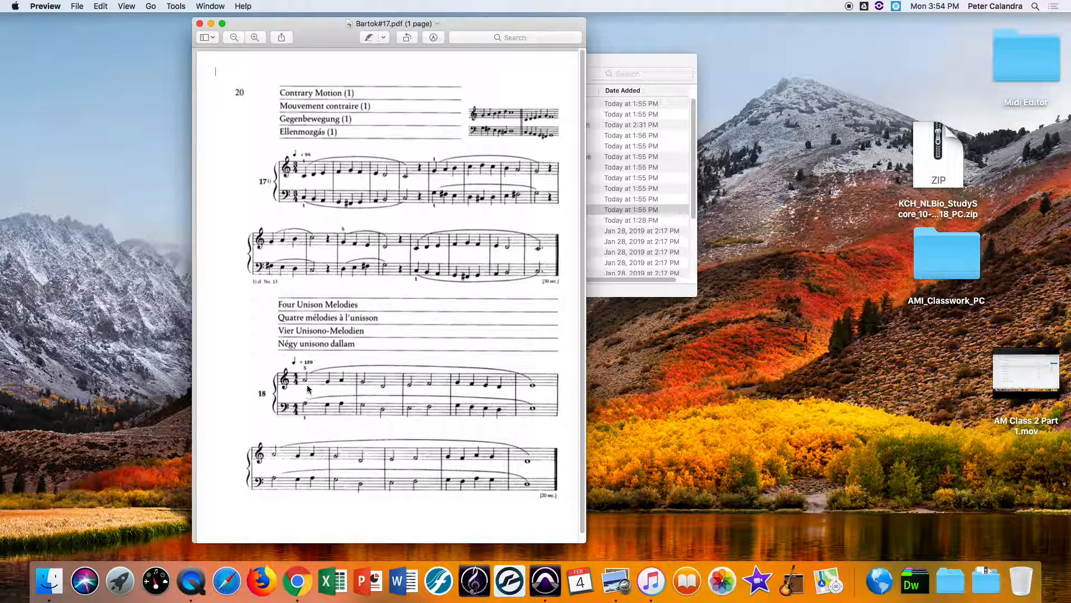
Step: Switch to Pro Tools and create a new local session named Bartok17_24-19_PC, saved on the Desktop
{"action": "left_click", "coordinate": [545, 588]}
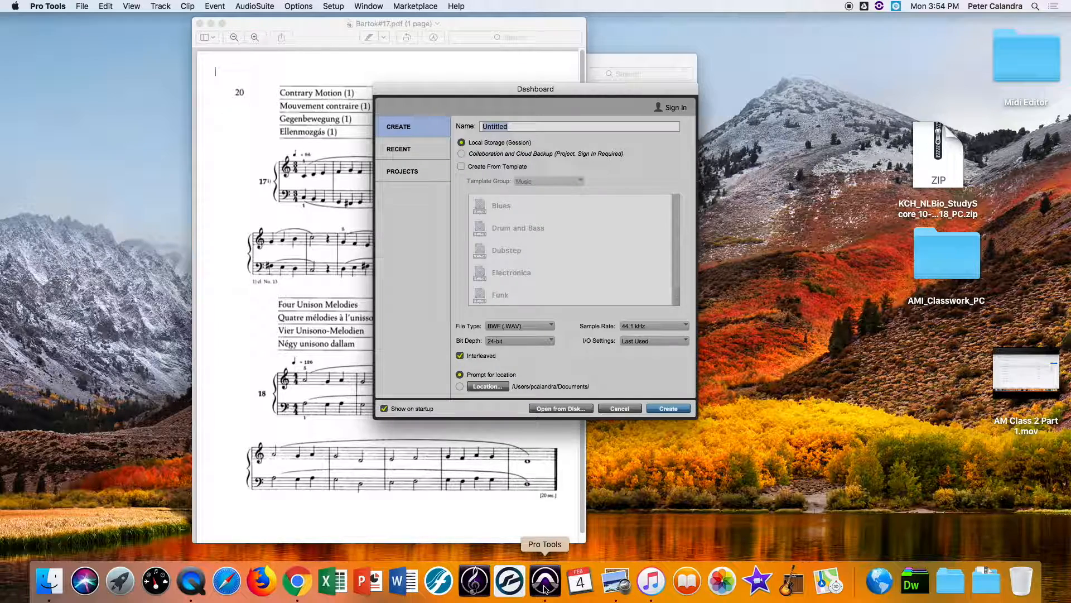
{"action": "left_click_drag", "start_coordinate": [492, 89], "coordinate": [722, 101]}
{"action": "type", "text": "Bartok"}
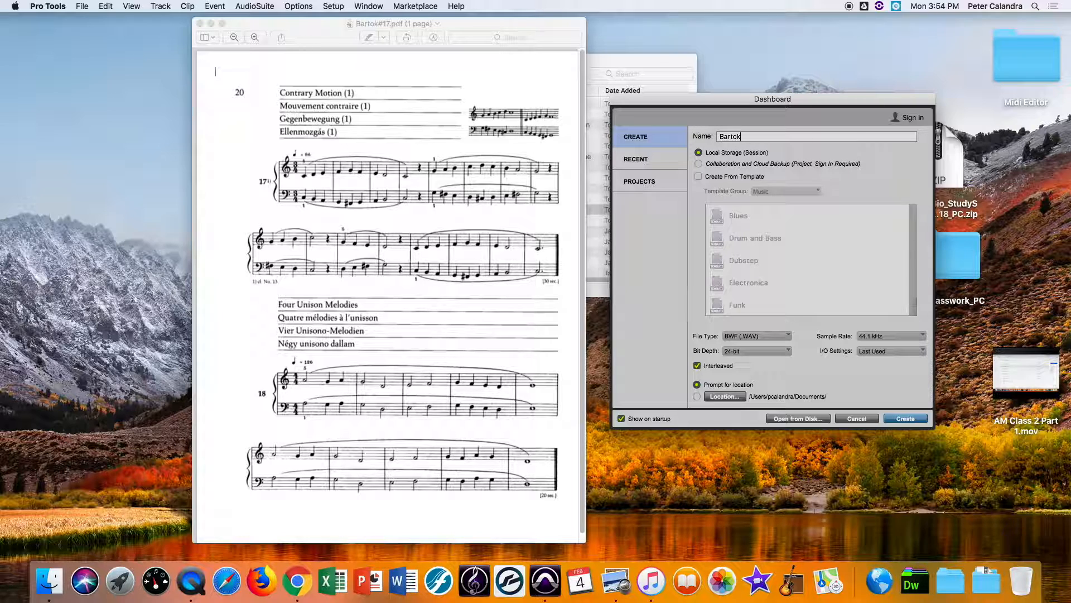
{"action": "type", "text": "17_2"}
{"action": "left_click", "coordinate": [958, 5]}
{"action": "left_click", "coordinate": [956, 6]}
{"action": "type", "text": "4-19_PC"}
{"action": "key", "text": "Return"}
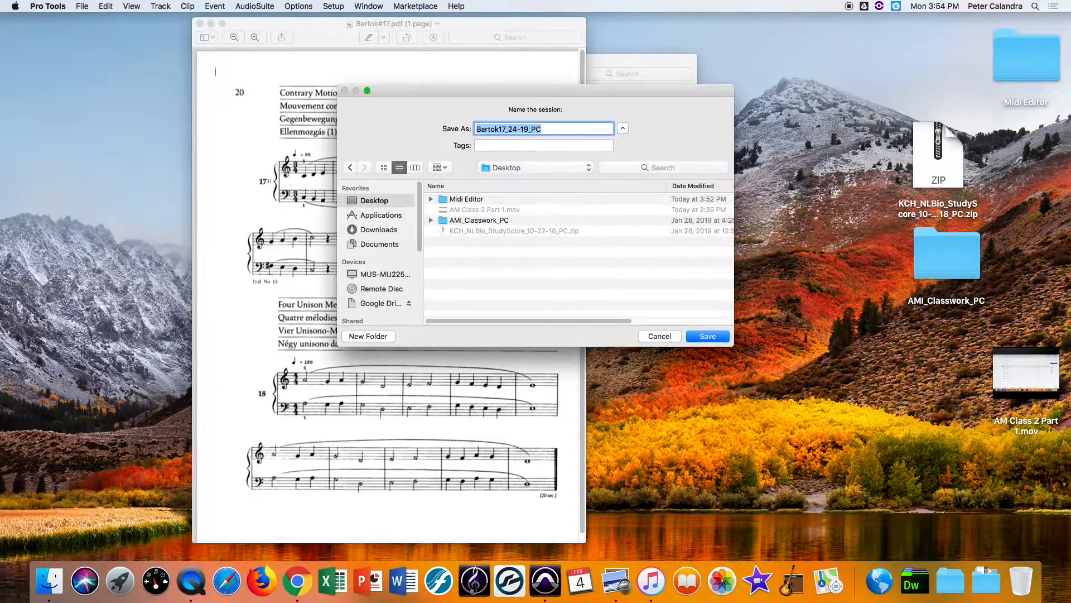
{"action": "left_click", "coordinate": [696, 335]}
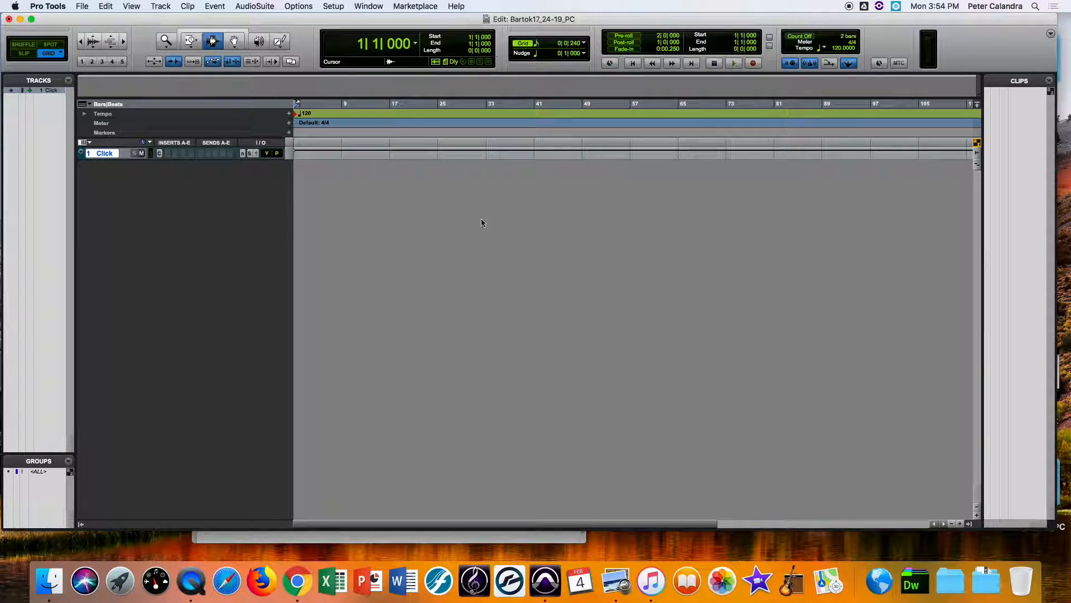
Step: Bring up the Bartok#17.pdf score, move it aside to read its time signature, and return to the Pro Tools Edit window
{"action": "left_click", "coordinate": [312, 537]}
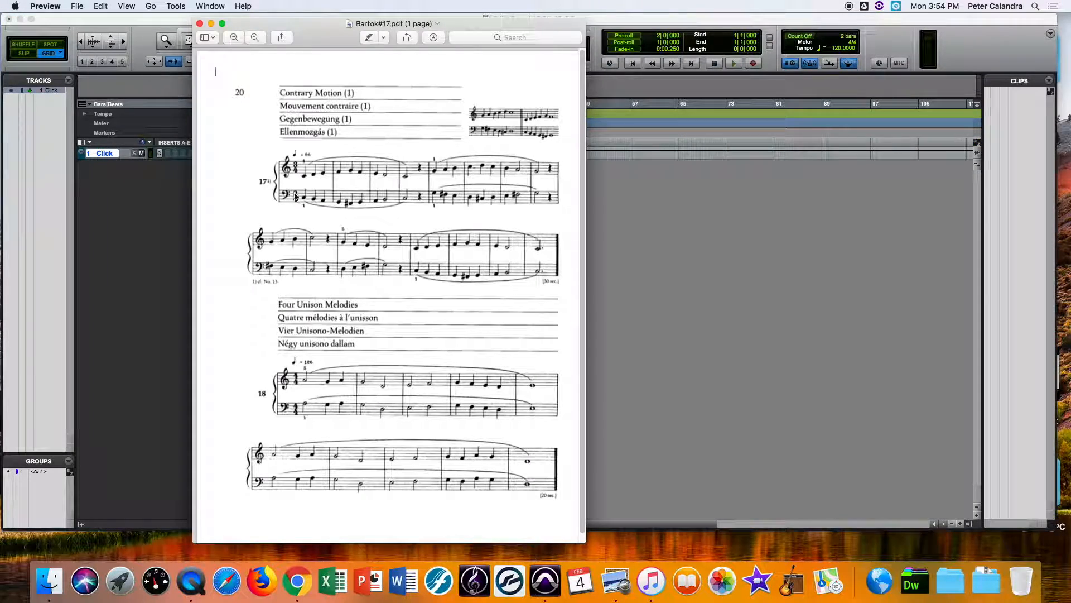
{"action": "left_click_drag", "start_coordinate": [289, 34], "coordinate": [667, 71]}
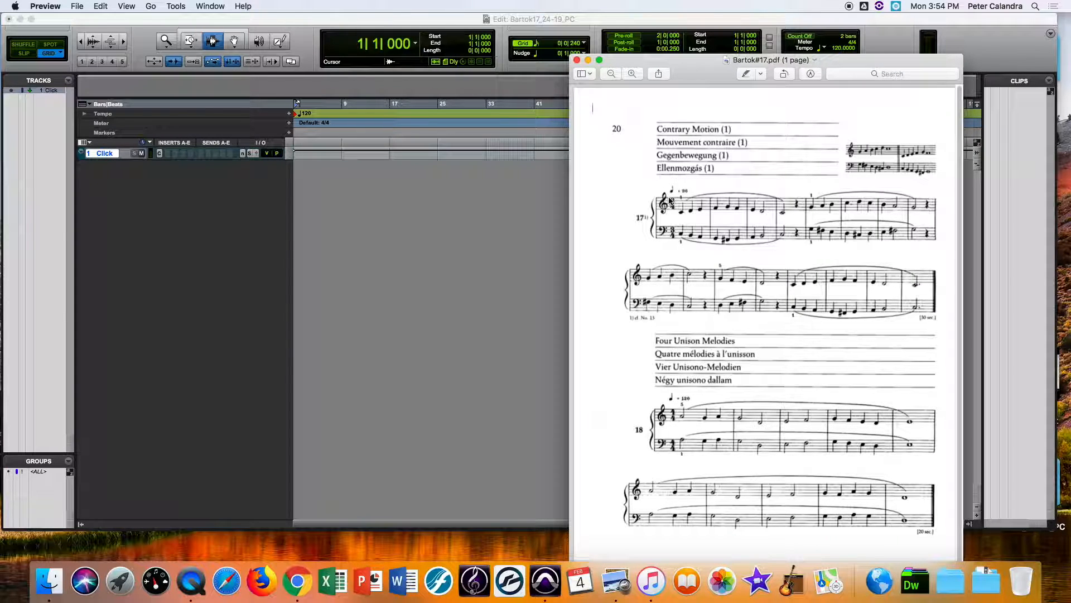
{"action": "left_click", "coordinate": [364, 43]}
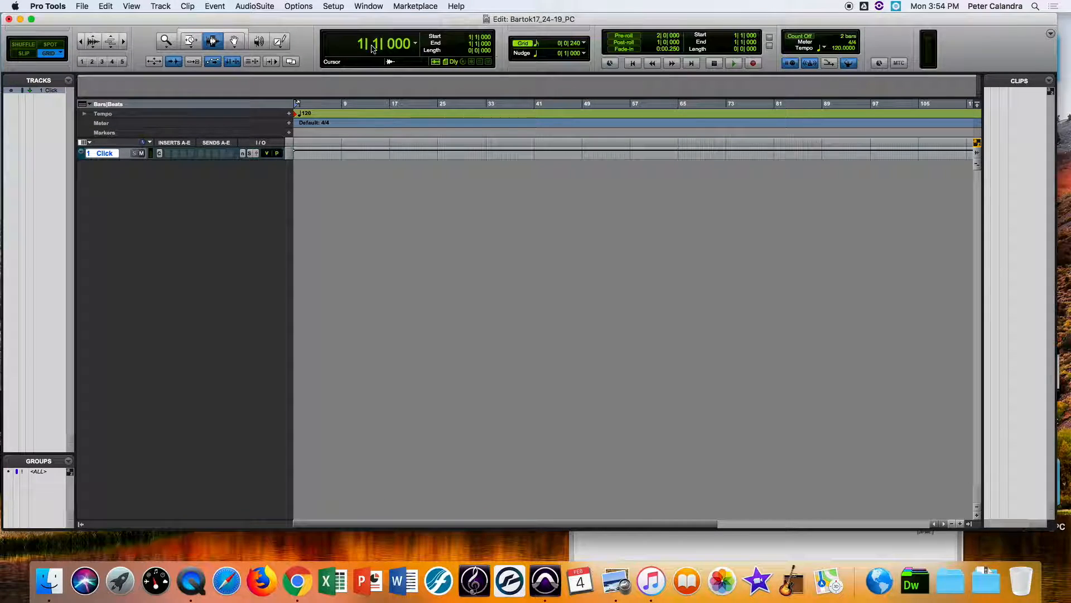
Step: Set the session meter to 3/4 from bar 1
{"action": "left_click", "coordinate": [289, 122]}
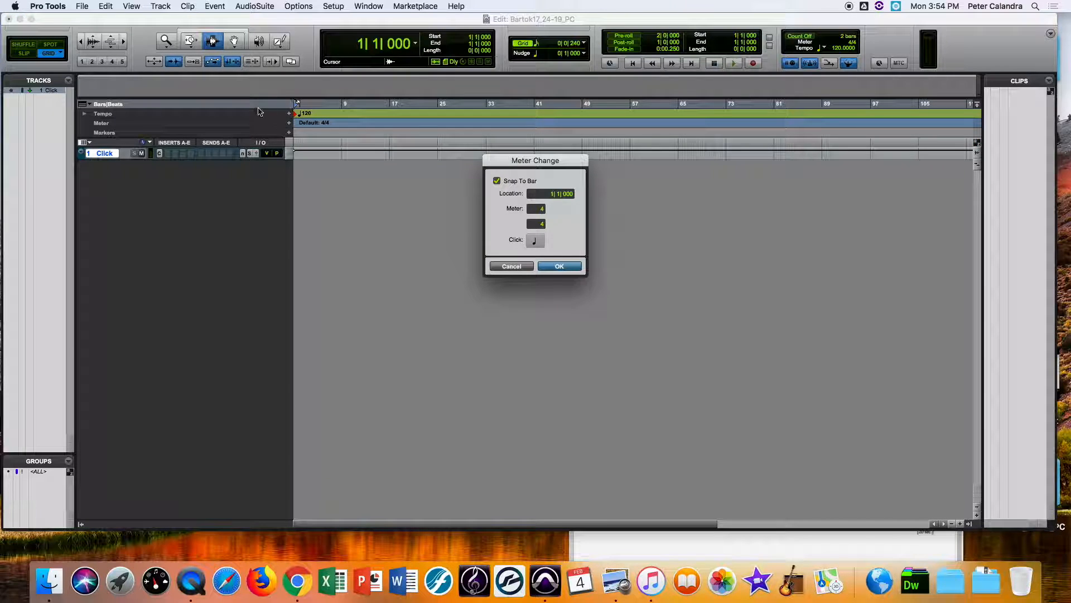
{"action": "left_click", "coordinate": [537, 209]}
{"action": "type", "text": "3"}
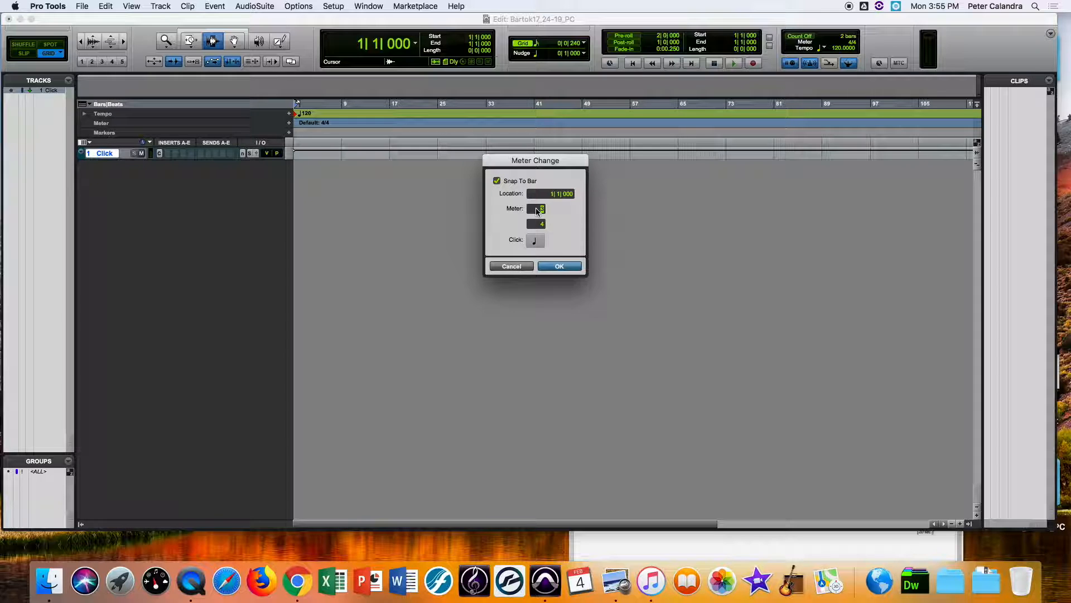
{"action": "key", "text": "Return"}
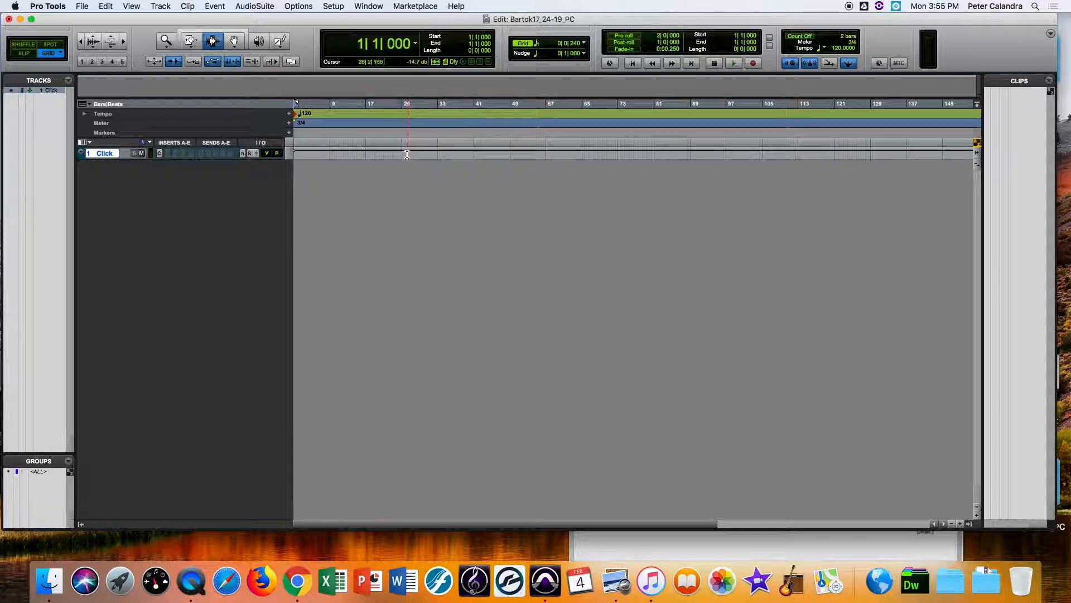
Step: Insert a 4/4 meter change at bar 5
{"action": "left_click", "coordinate": [360, 43]}
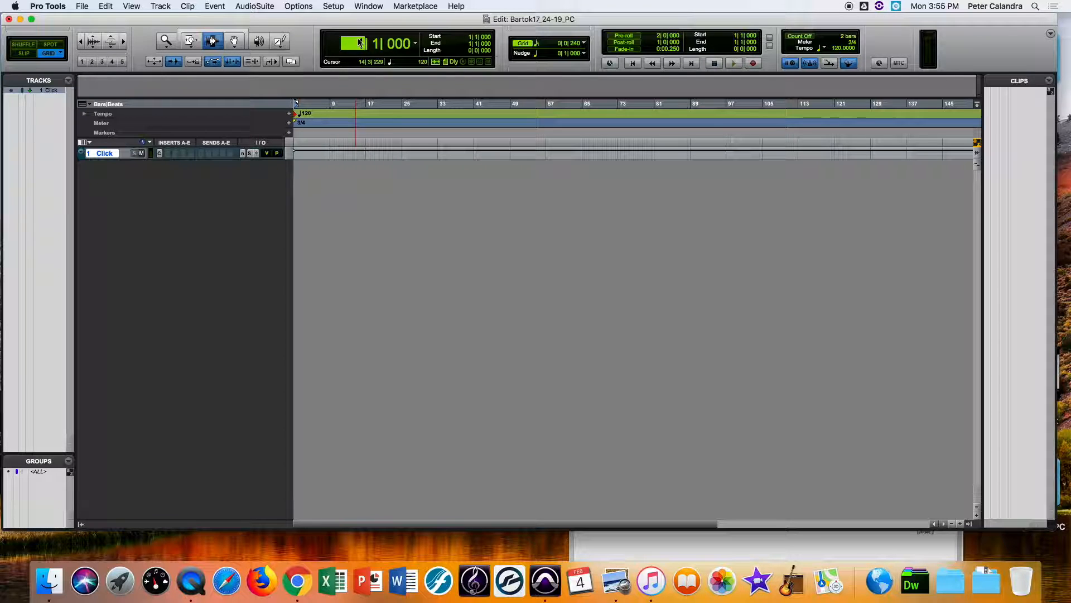
{"action": "type", "text": "5"}
{"action": "key", "text": "Return"}
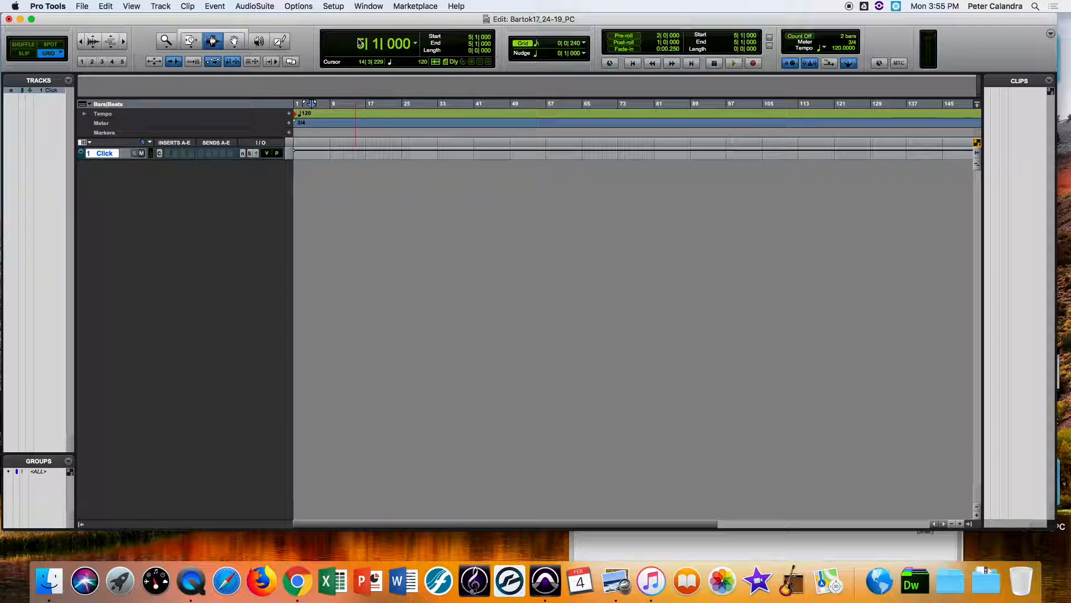
{"action": "key", "text": "super+bracketright"}
{"action": "key", "text": "super+bracketright"}
{"action": "key", "text": "super+bracketright"}
{"action": "key", "text": "super+bracketright"}
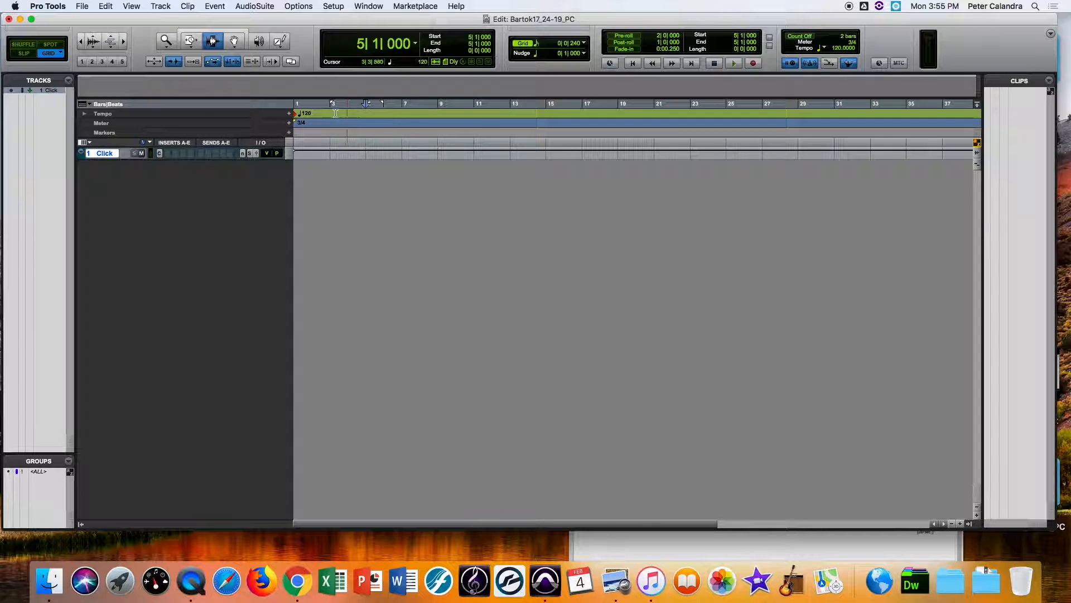
{"action": "key", "text": "super+bracketright"}
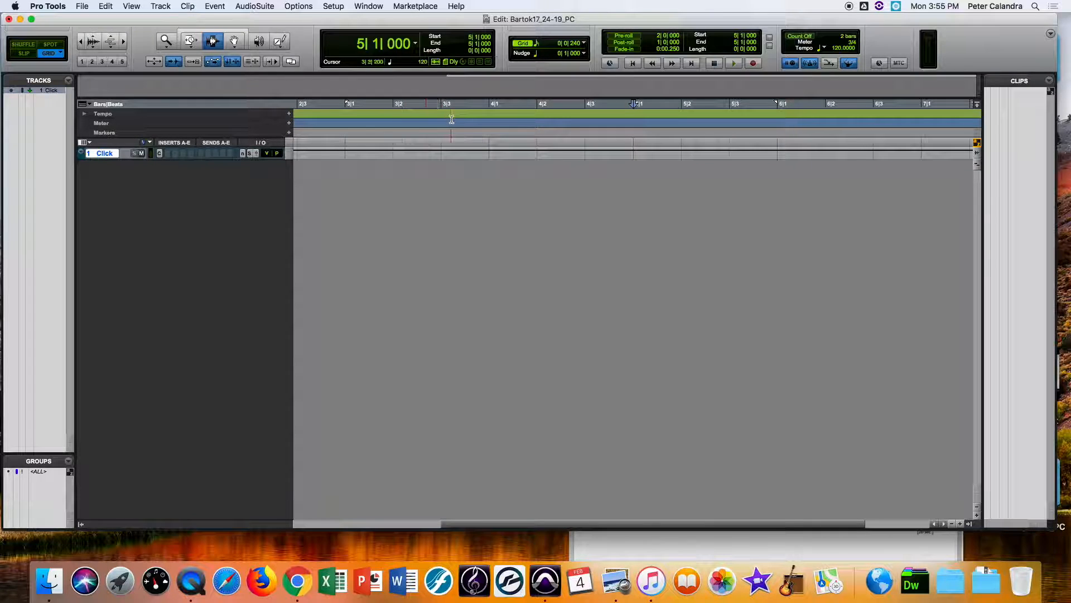
{"action": "left_click", "coordinate": [288, 123]}
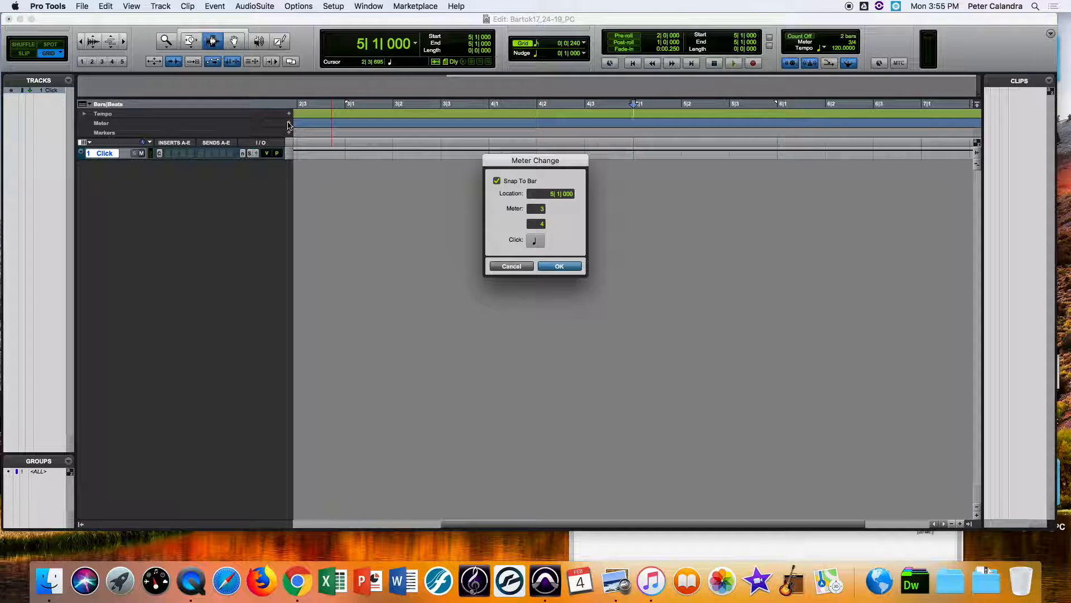
{"action": "left_click", "coordinate": [536, 208]}
{"action": "type", "text": "4"}
{"action": "key", "text": "Return"}
{"action": "key", "text": "r"}
{"action": "key", "text": "r"}
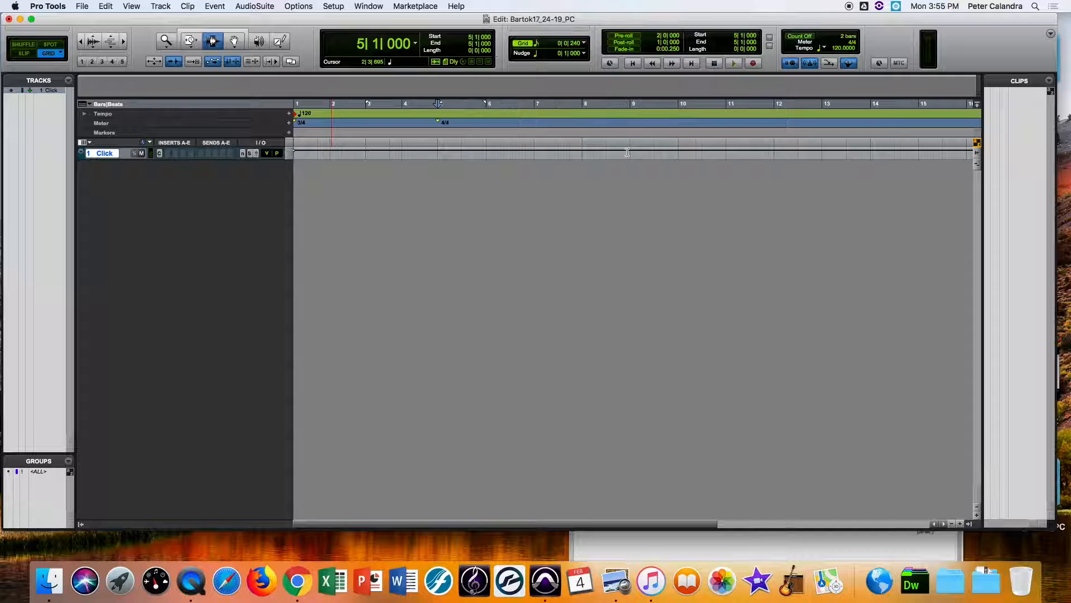
Step: Insert an 11/8 meter change at bar 7
{"action": "left_click", "coordinate": [534, 108]}
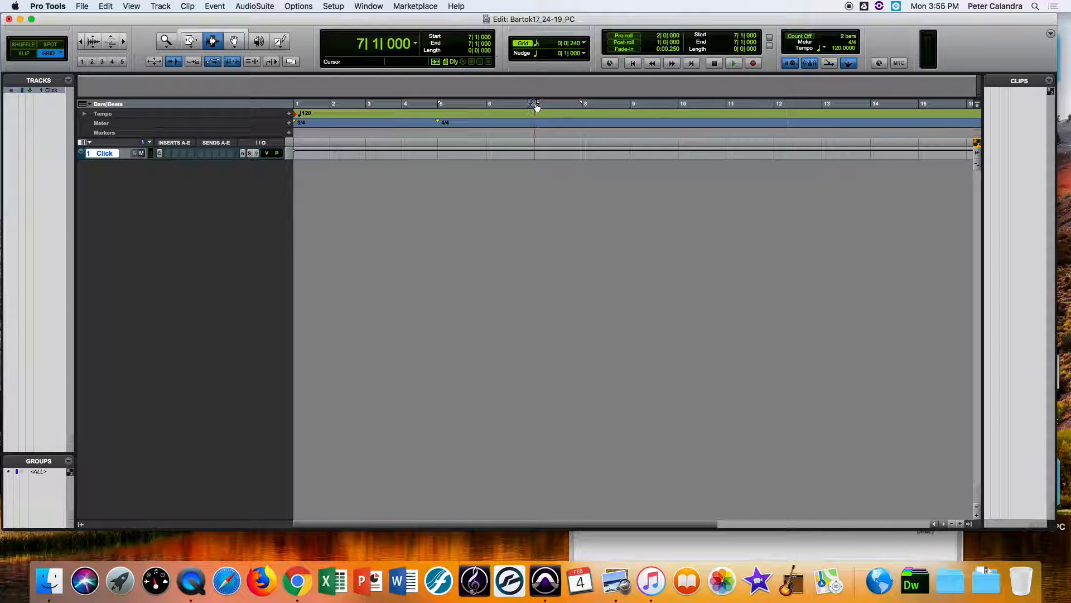
{"action": "left_click", "coordinate": [290, 123]}
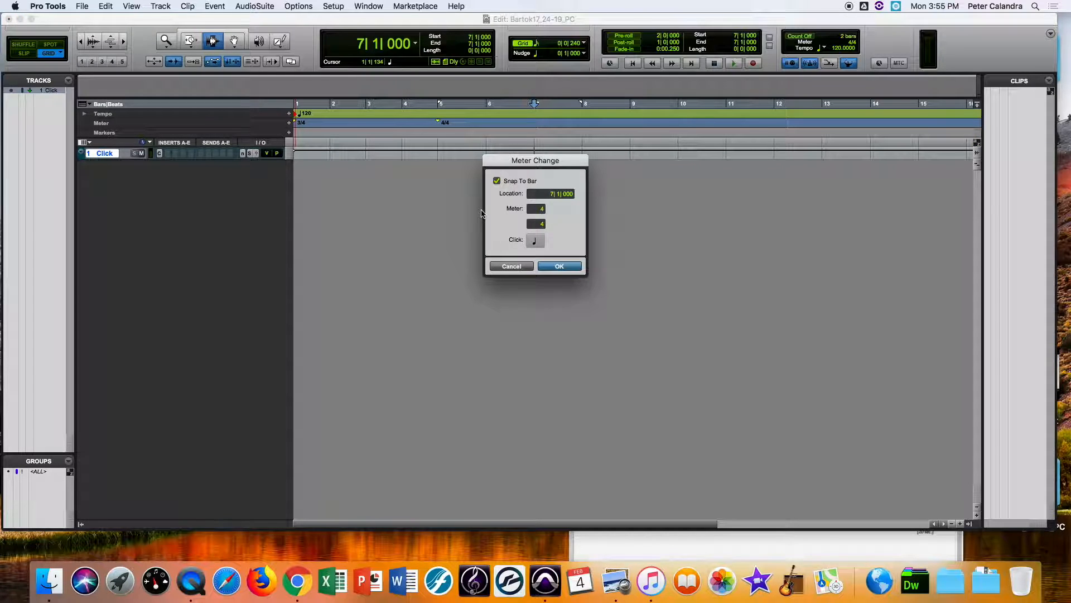
{"action": "left_click", "coordinate": [542, 223]}
{"action": "type", "text": "8"}
{"action": "left_click", "coordinate": [559, 266]}
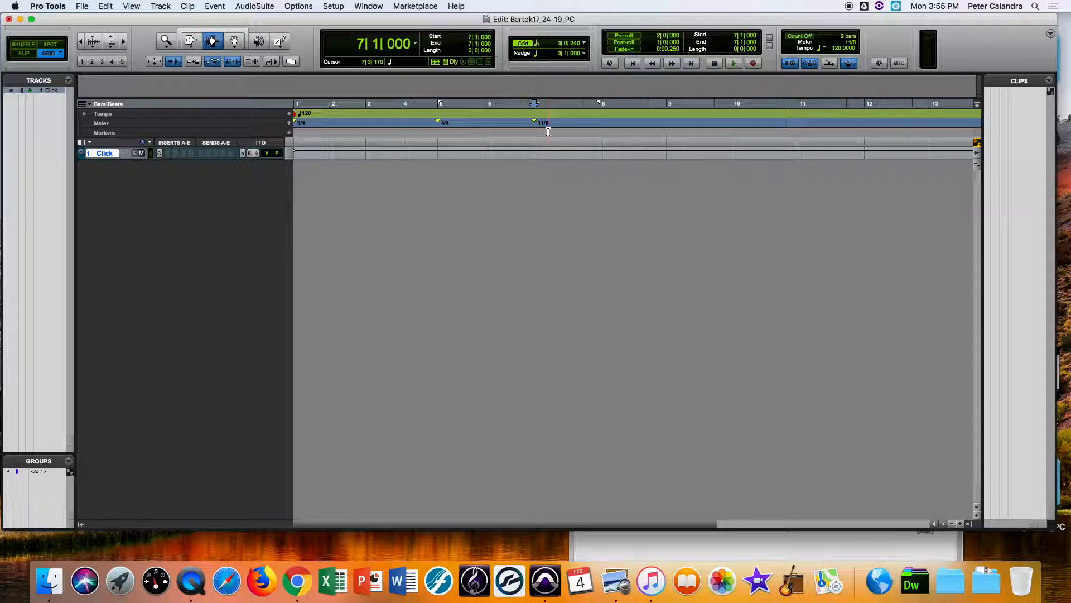
Step: Delete the meter changes at bars 5 and 7 from the Meter ruler
{"action": "left_click_drag", "start_coordinate": [554, 122], "coordinate": [430, 123]}
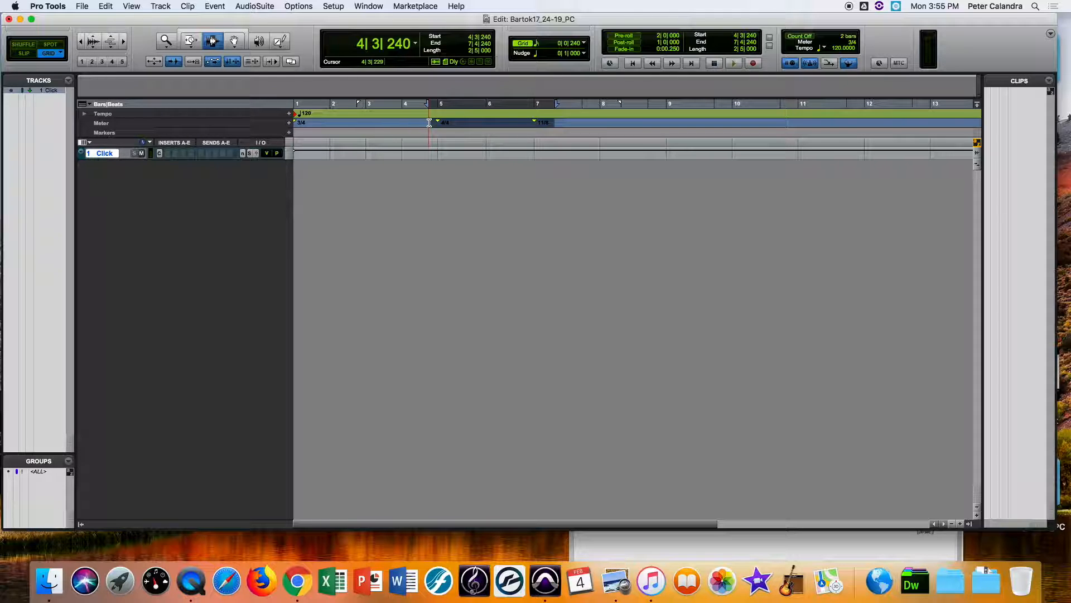
{"action": "key", "text": "Delete"}
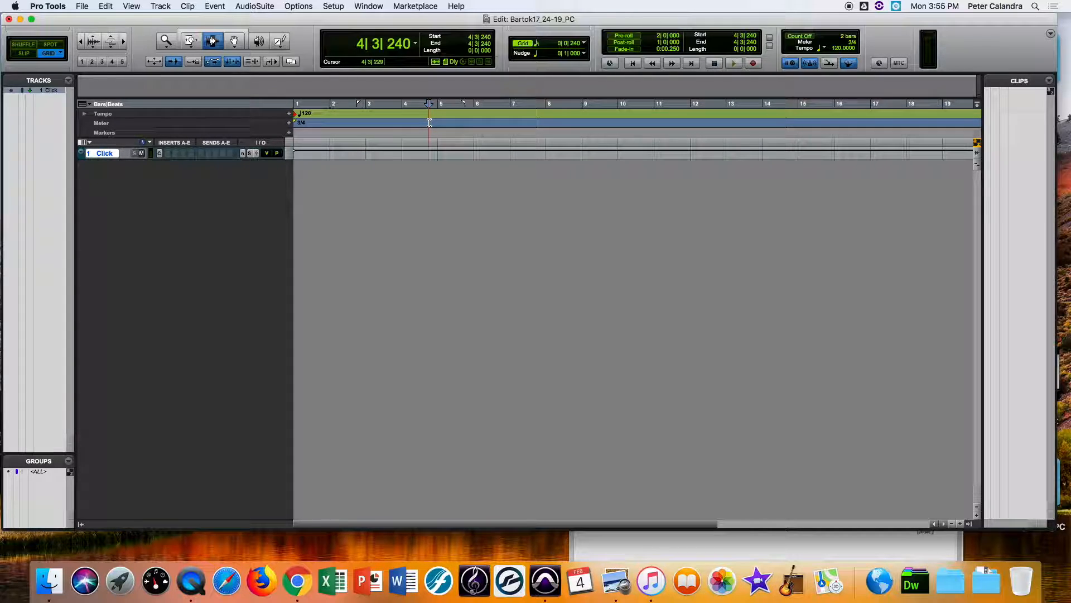
Step: Return to the session start and narrow the Edit window so the Bartok score fits beside it
{"action": "key", "text": "Return"}
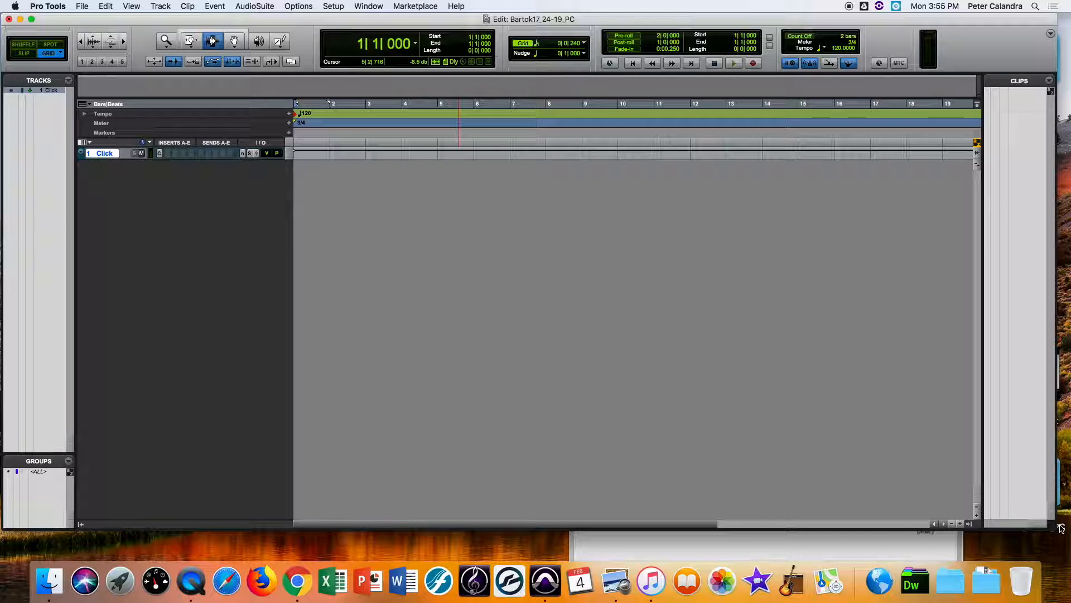
{"action": "left_click_drag", "start_coordinate": [1061, 528], "coordinate": [590, 541]}
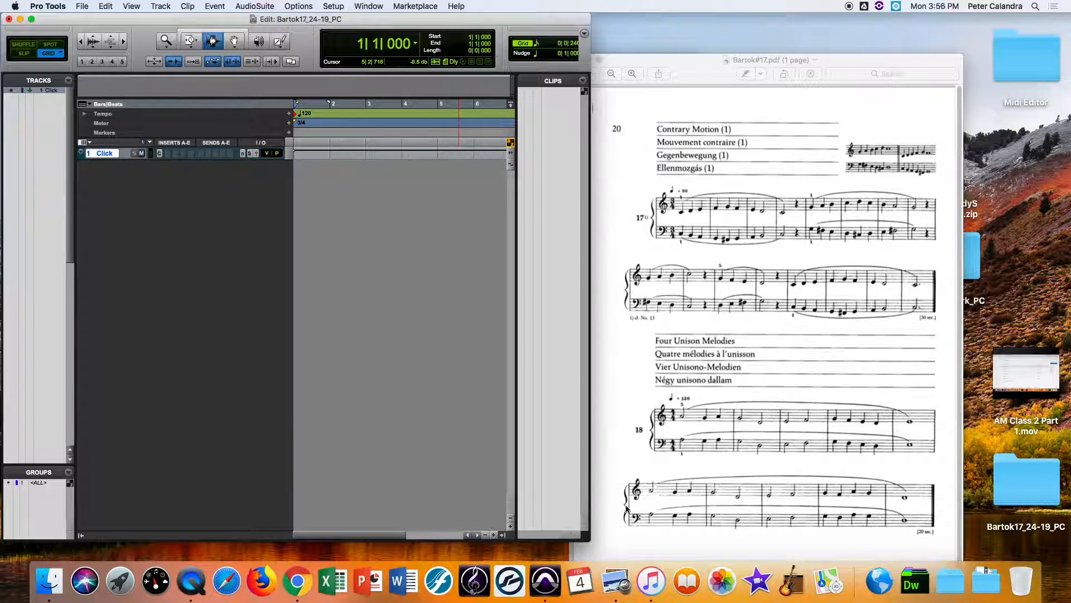
Step: Move the score window clear of the Edit window and add a 96 BPM tempo change at bar 1
{"action": "left_click_drag", "start_coordinate": [710, 66], "coordinate": [779, 24]}
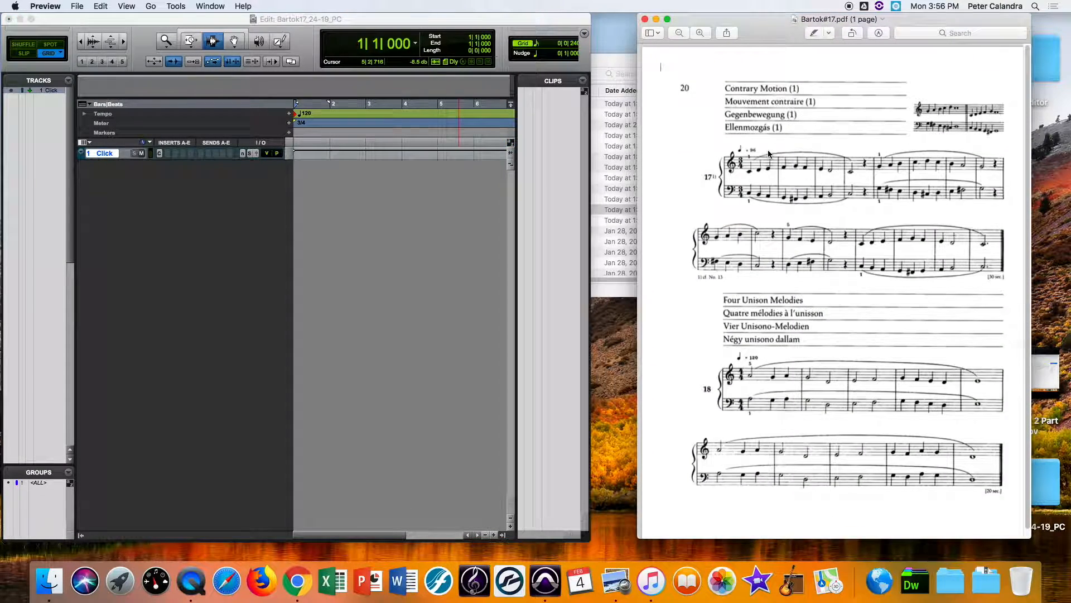
{"action": "double_click", "coordinate": [290, 114]}
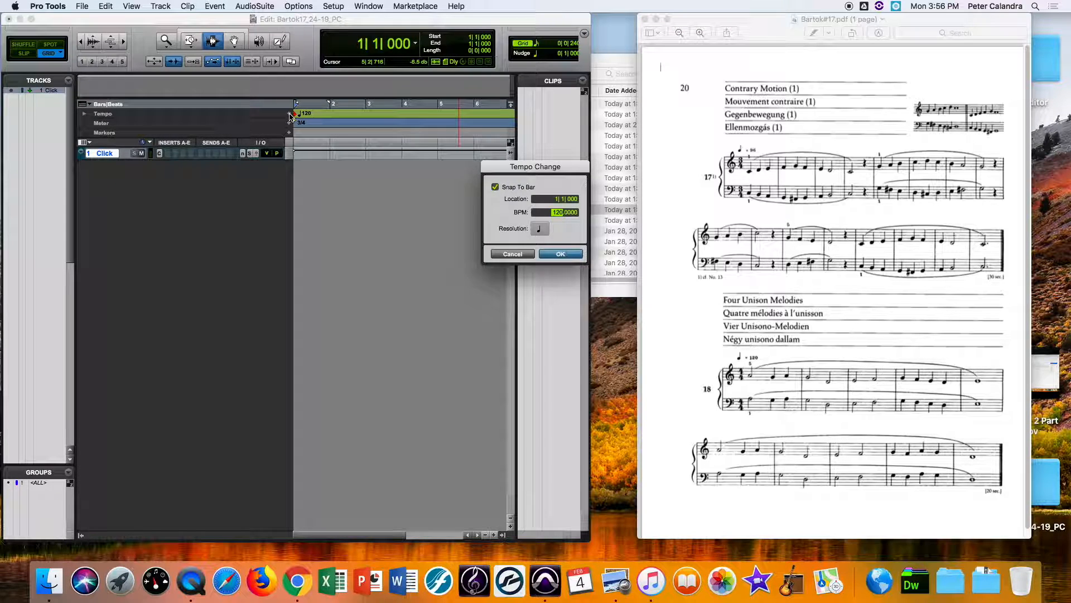
{"action": "type", "text": "9"}
{"action": "type", "text": "6"}
{"action": "key", "text": "Return"}
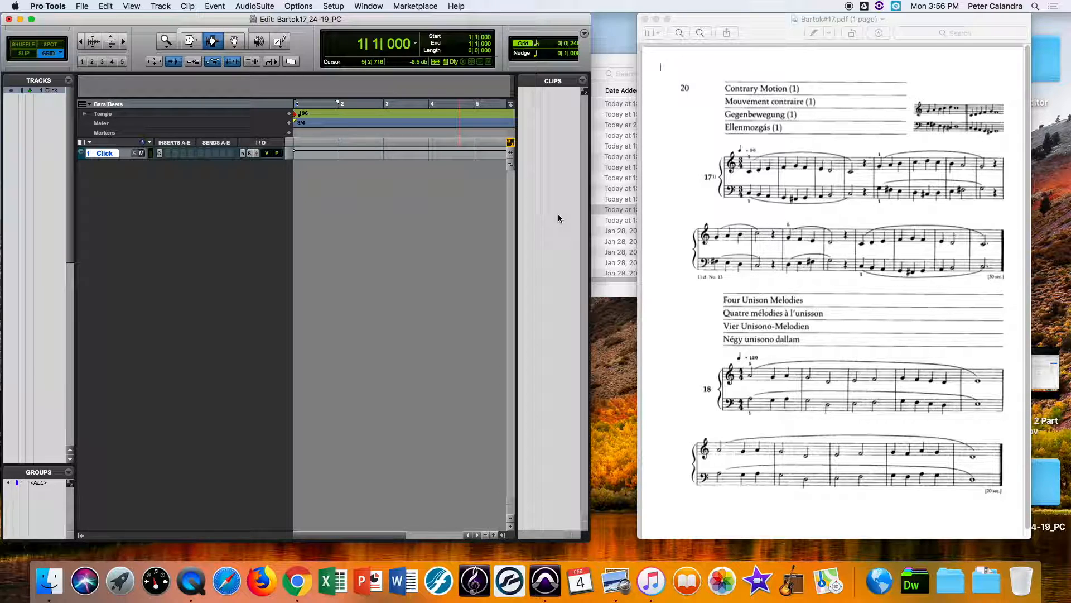
Step: Bring the session back into focus and widen the Edit window across most of the screen
{"action": "key", "text": "super+space"}
{"action": "left_click", "coordinate": [632, 242]}
{"action": "left_click_drag", "start_coordinate": [588, 536], "coordinate": [1013, 556]}
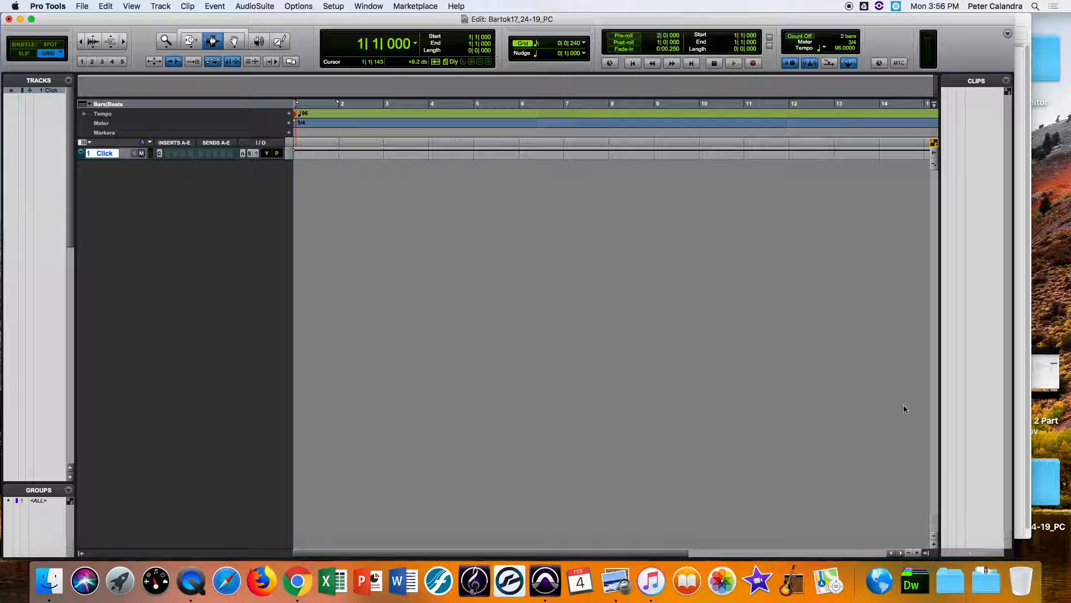
Step: Demonstrate manual tempo mode by disabling the Conductor track and setting 60 BPM, and re-enable the Conductor track
{"action": "left_click", "coordinate": [849, 63]}
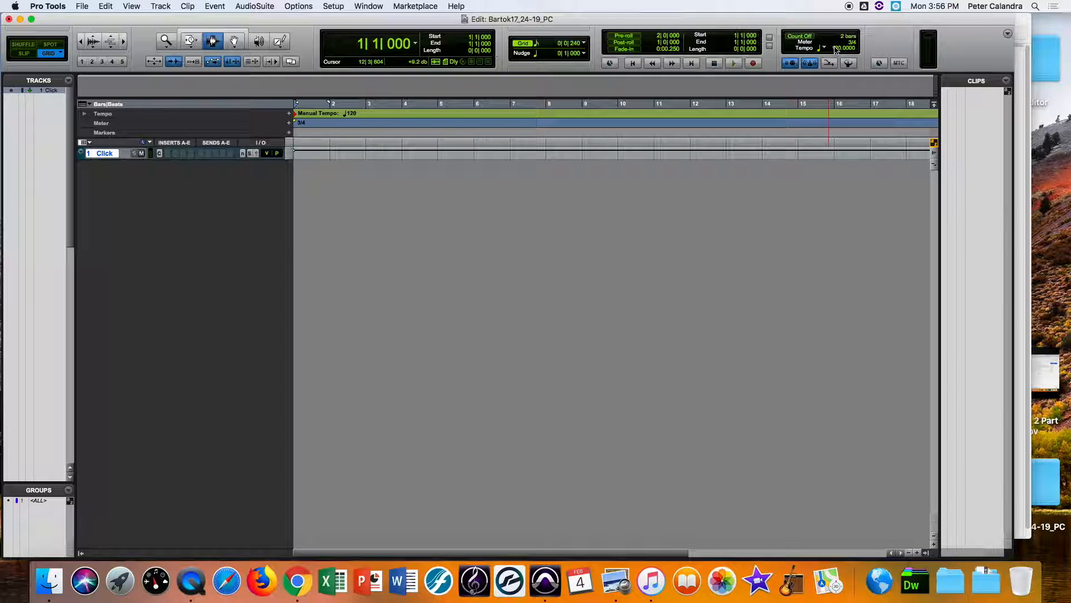
{"action": "key", "text": "Return"}
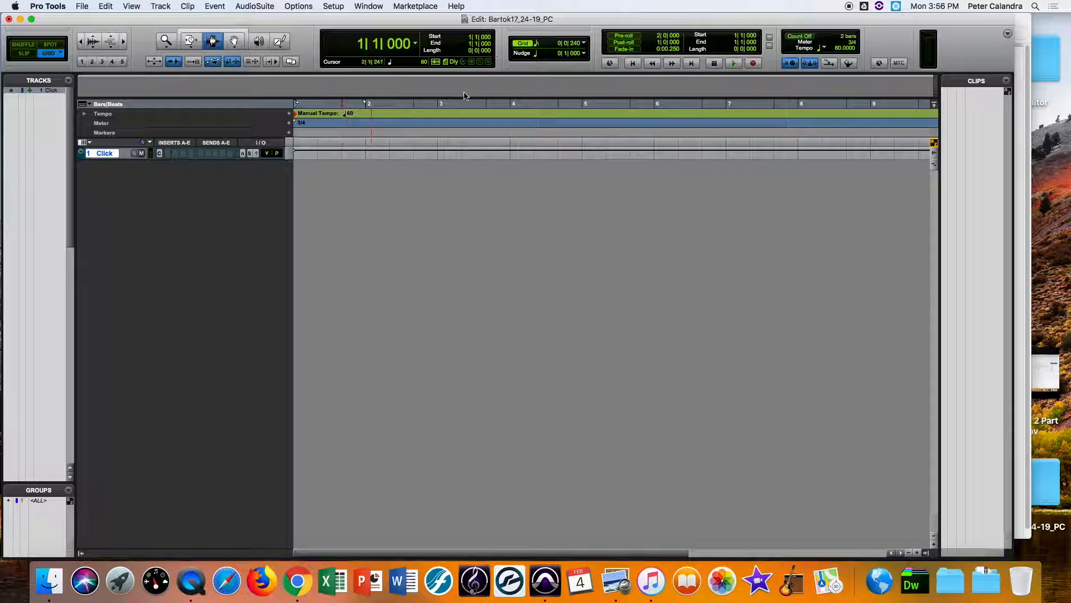
{"action": "left_click", "coordinate": [848, 63]}
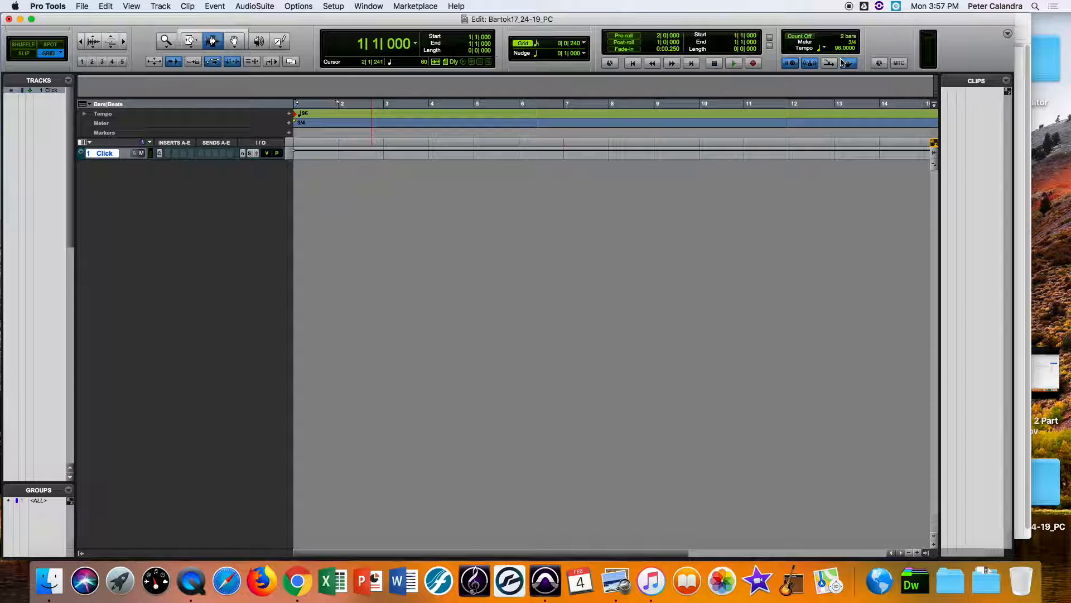
{"action": "left_click", "coordinate": [848, 62]}
{"action": "left_click", "coordinate": [839, 48]}
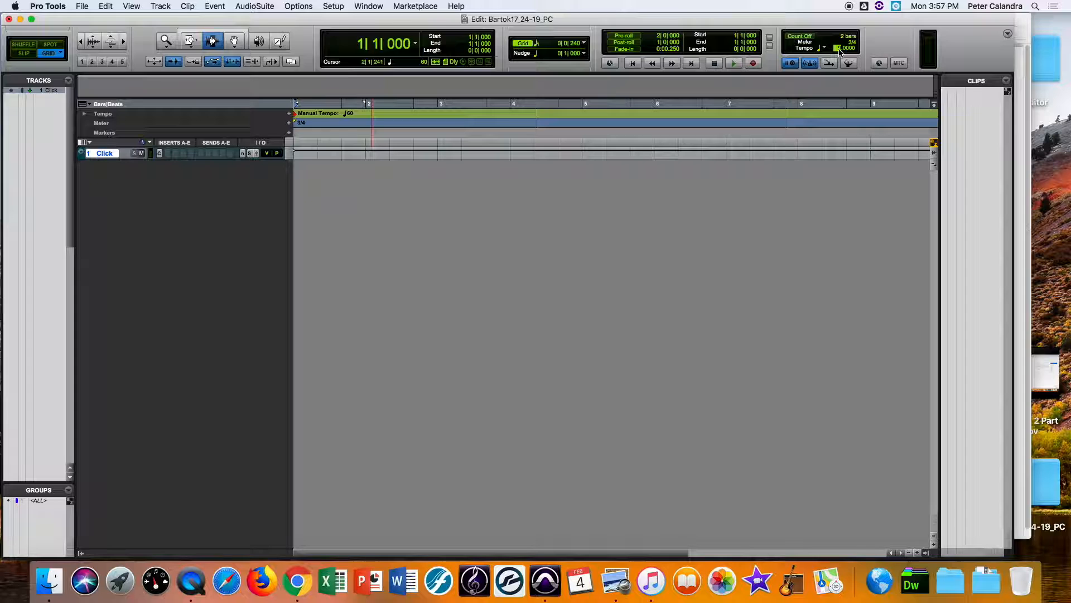
{"action": "left_click", "coordinate": [846, 64]}
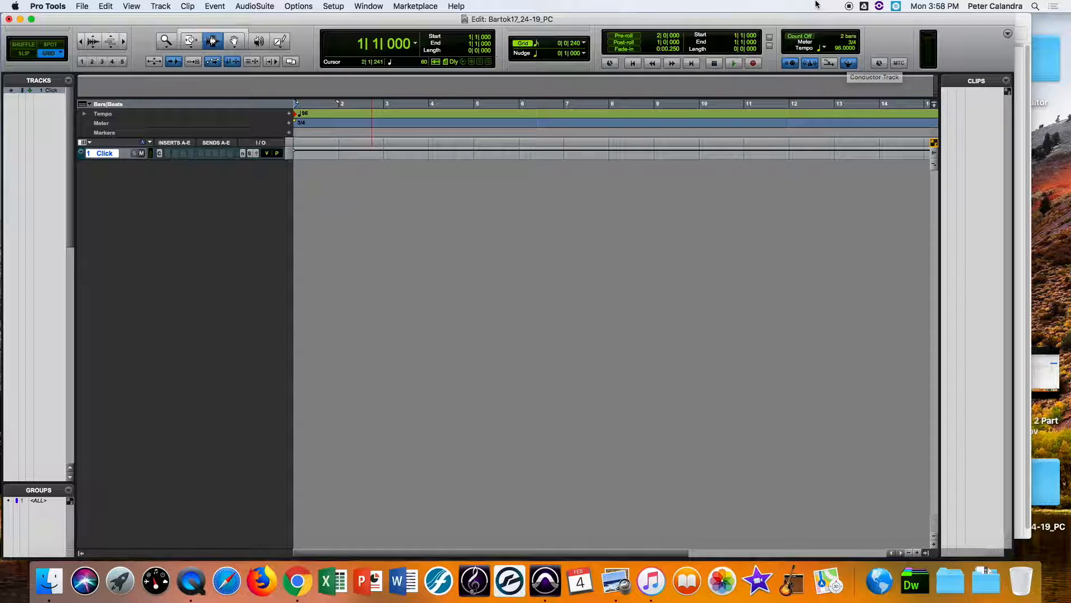
Step: Check the score and create two new stereo Instrument tracks below the Click track
{"action": "left_click", "coordinate": [1024, 113]}
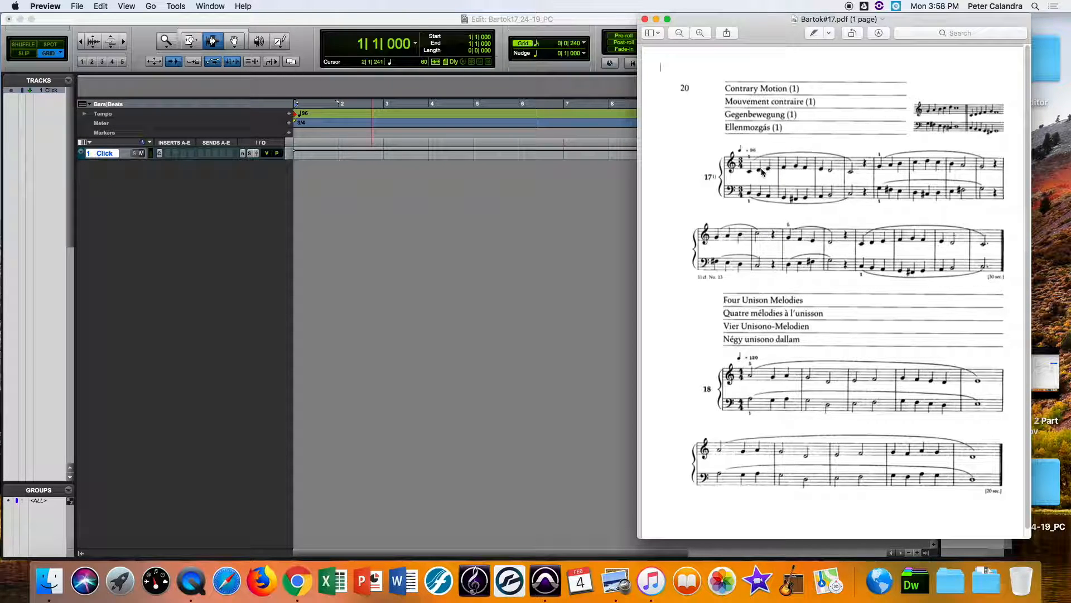
{"action": "left_click", "coordinate": [104, 154]}
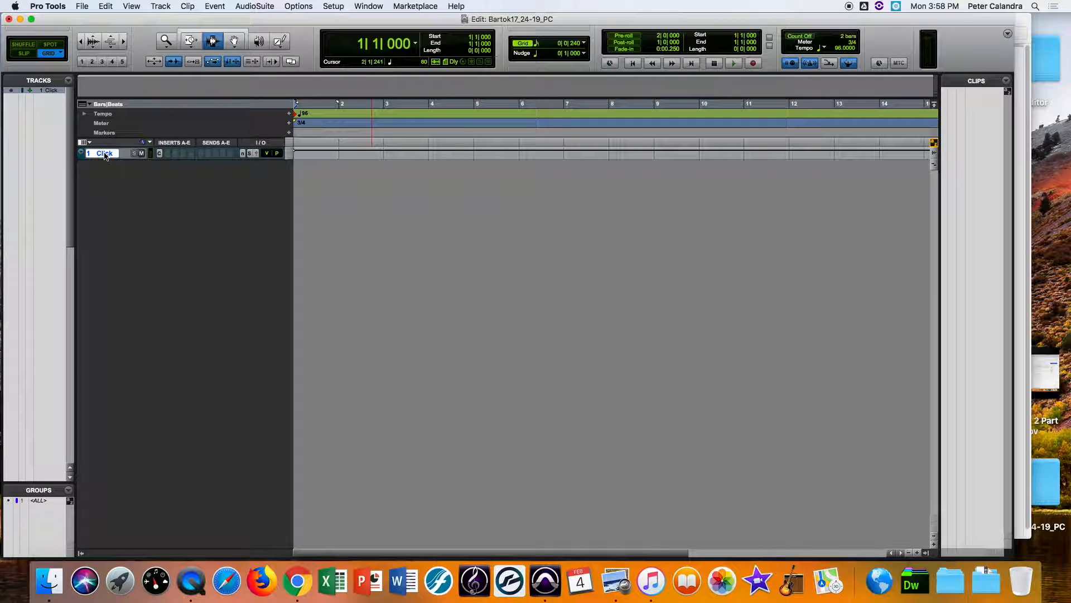
{"action": "key", "text": "super+shift+n"}
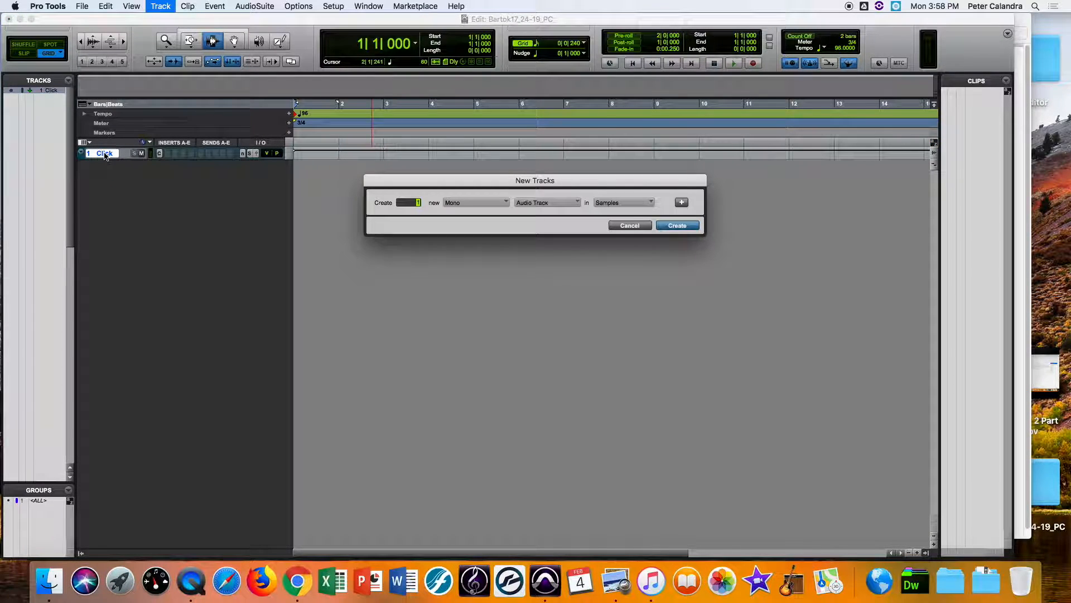
{"action": "left_click", "coordinate": [479, 202]}
{"action": "left_click", "coordinate": [481, 215]}
{"action": "left_click", "coordinate": [544, 203]}
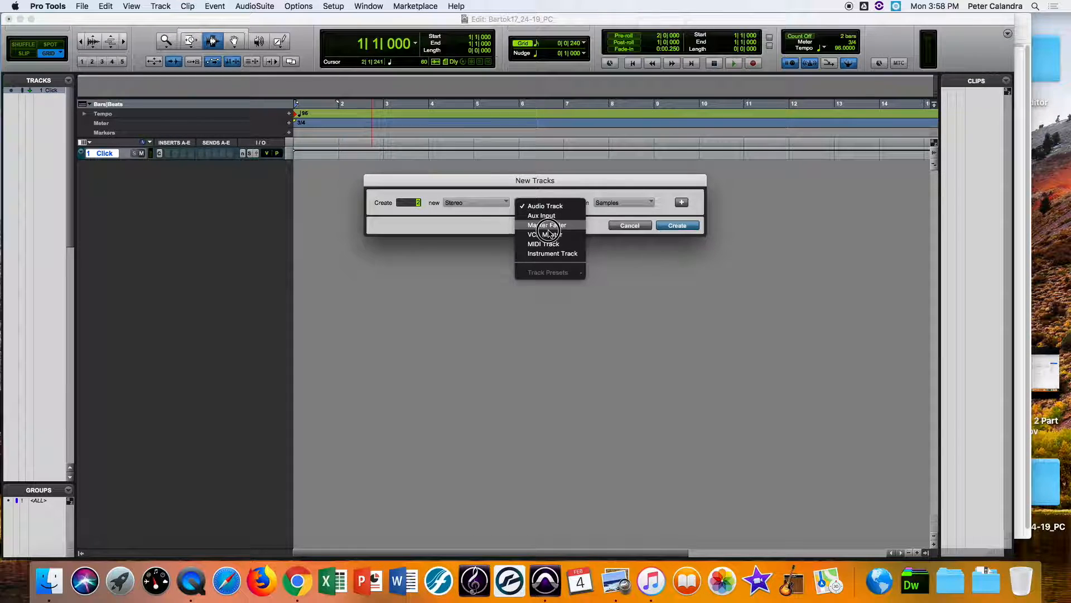
{"action": "left_click", "coordinate": [554, 254]}
{"action": "left_click", "coordinate": [680, 225]}
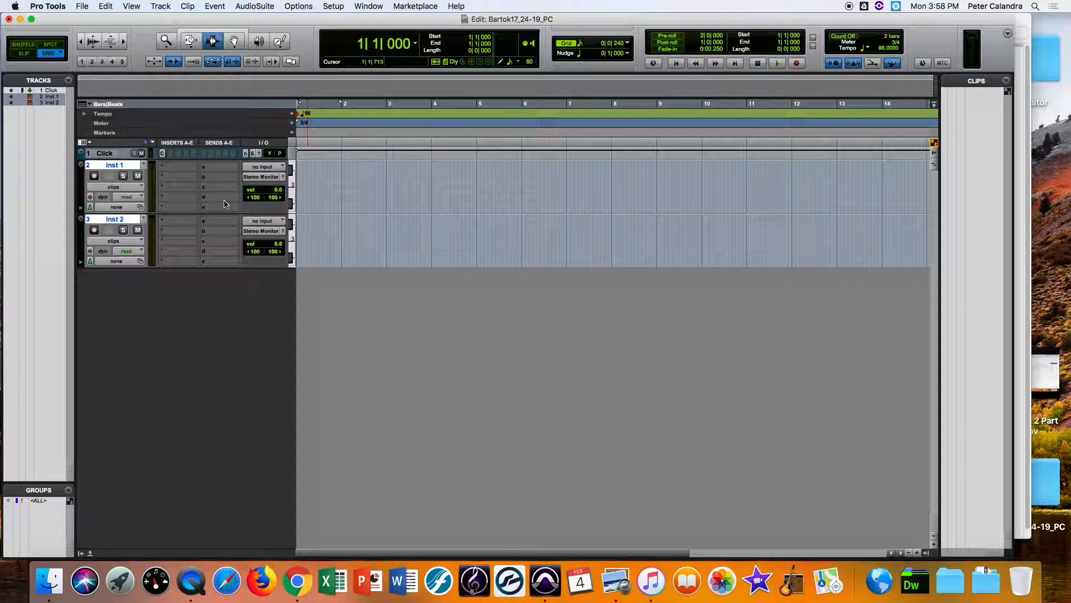
Step: Deselect all tracks, insert the multichannel Xpand!2 instrument in the first insert slot of Inst 1, and close its window
{"action": "left_click", "coordinate": [117, 164], "text": "alt"}
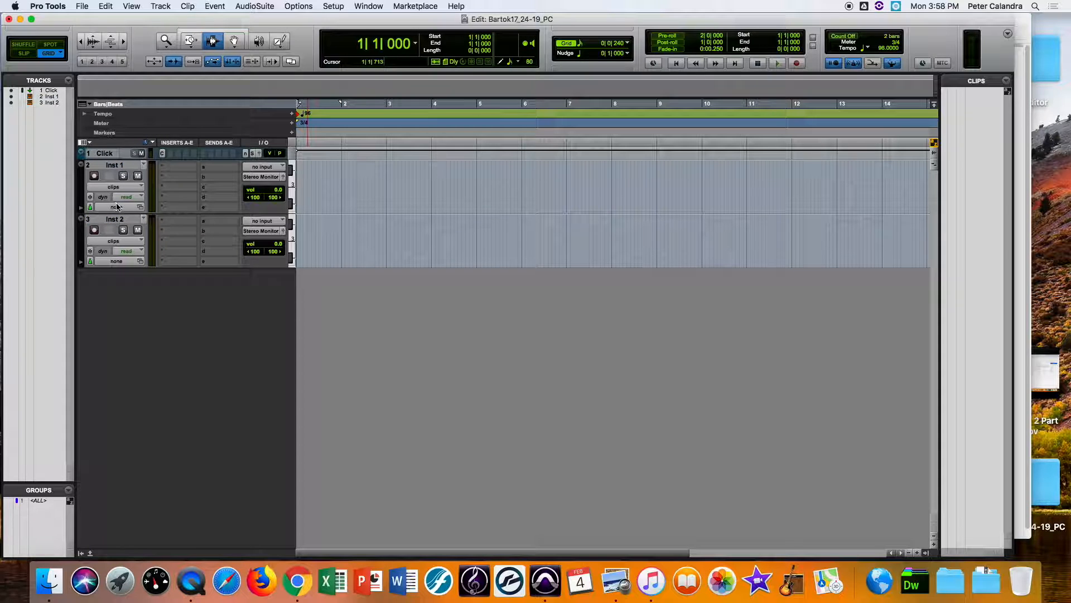
{"action": "left_click", "coordinate": [164, 169]}
{"action": "mouse_move", "coordinate": [207, 167]}
{"action": "mouse_move", "coordinate": [286, 256]}
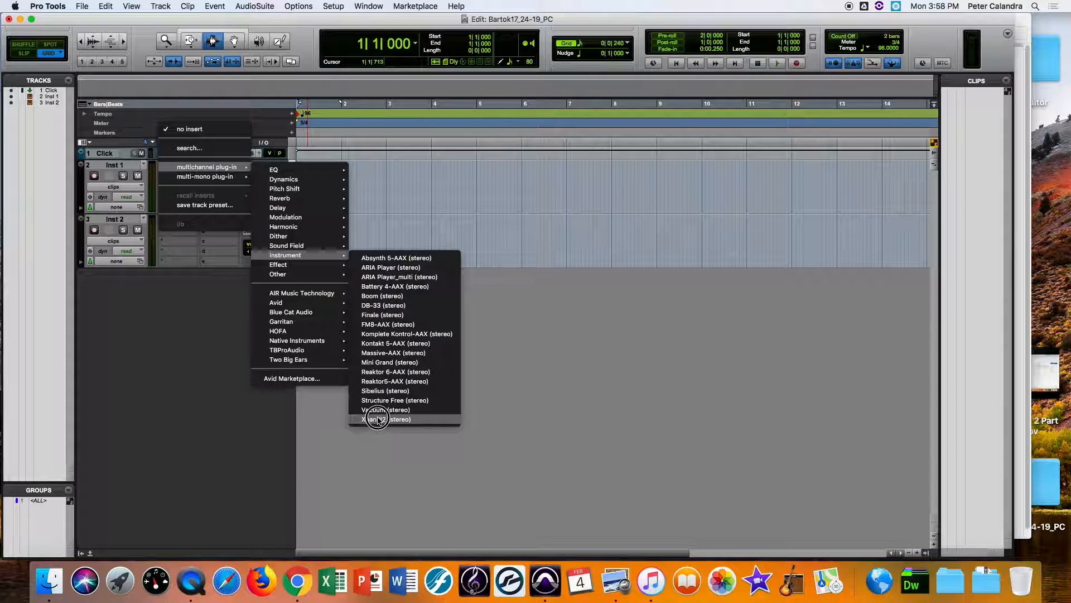
{"action": "left_click", "coordinate": [377, 419]}
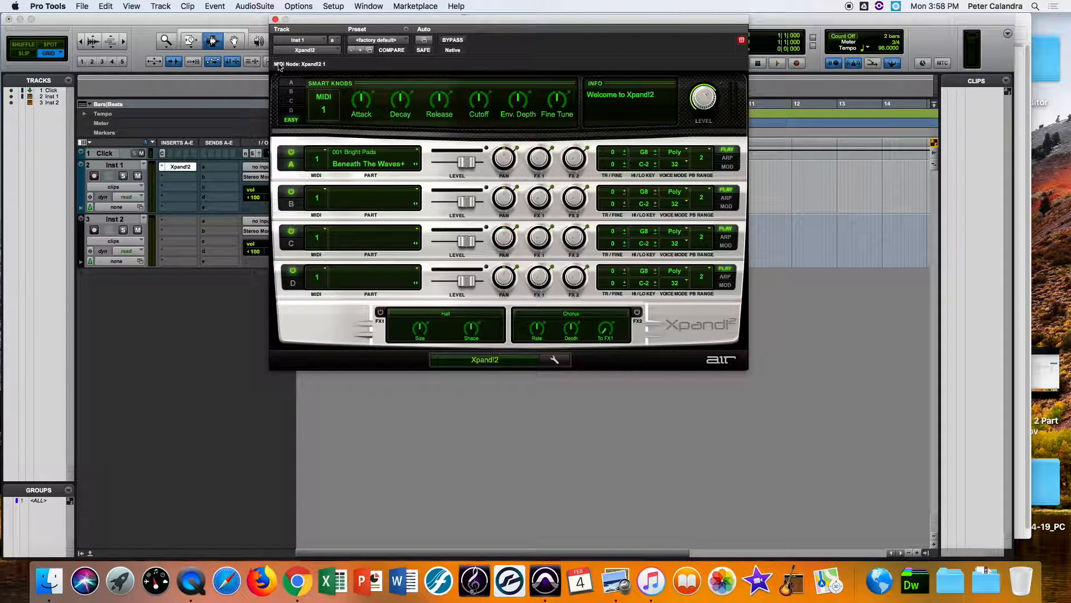
{"action": "left_click", "coordinate": [274, 19]}
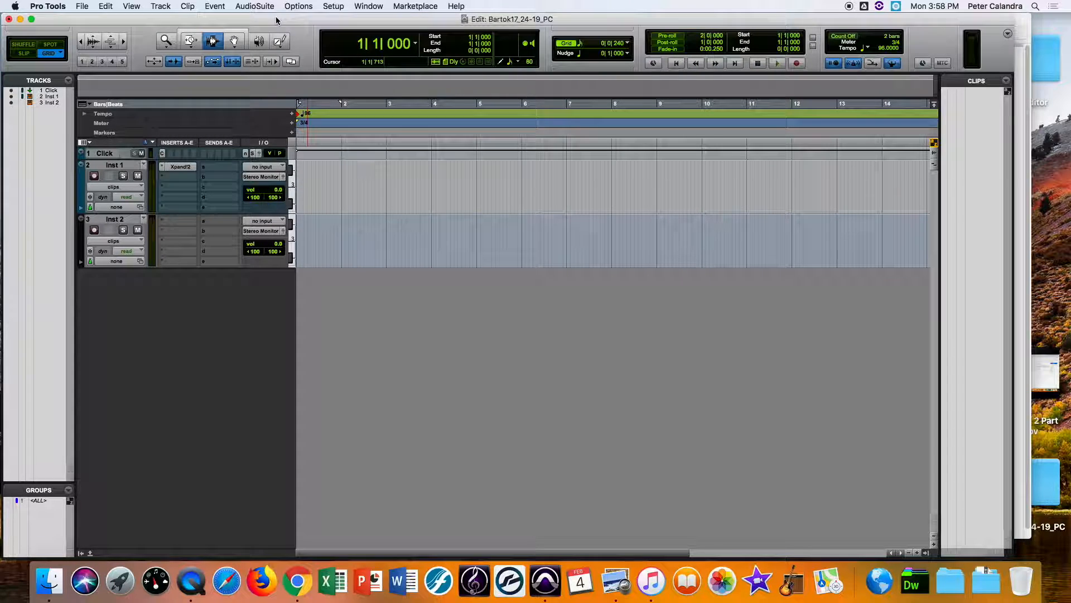
Step: Copy the Xpand!2 insert from Inst 1 to the first insert slot of Inst 2
{"action": "left_click", "coordinate": [178, 167]}
{"action": "left_click_drag", "start_coordinate": [178, 167], "coordinate": [181, 222]}
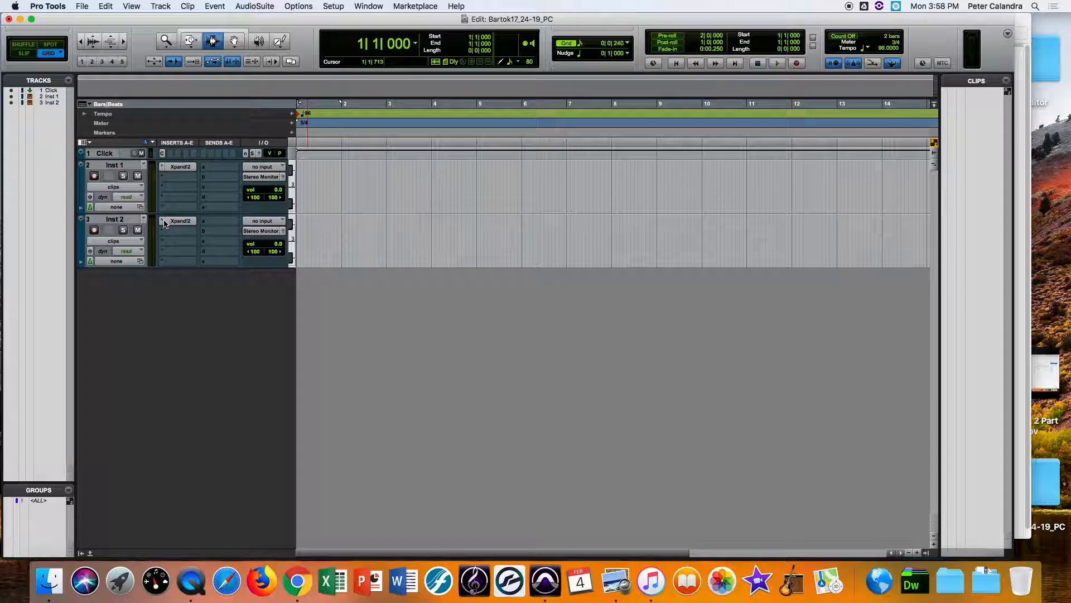
{"action": "left_click", "coordinate": [180, 186]}
{"action": "left_click", "coordinate": [180, 186]}
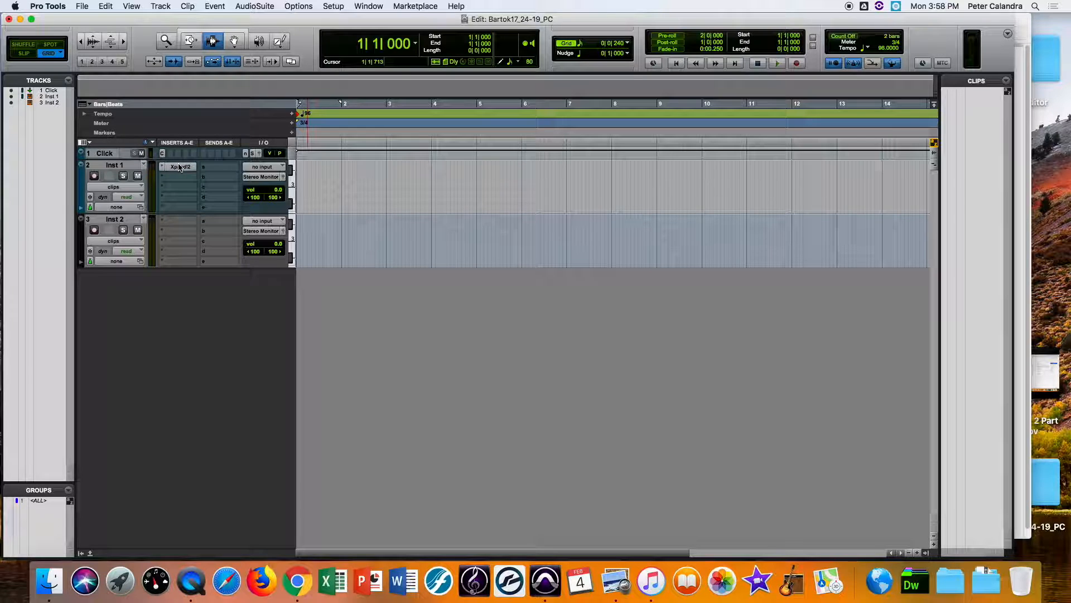
{"action": "left_click_drag", "start_coordinate": [179, 167], "coordinate": [180, 223]}
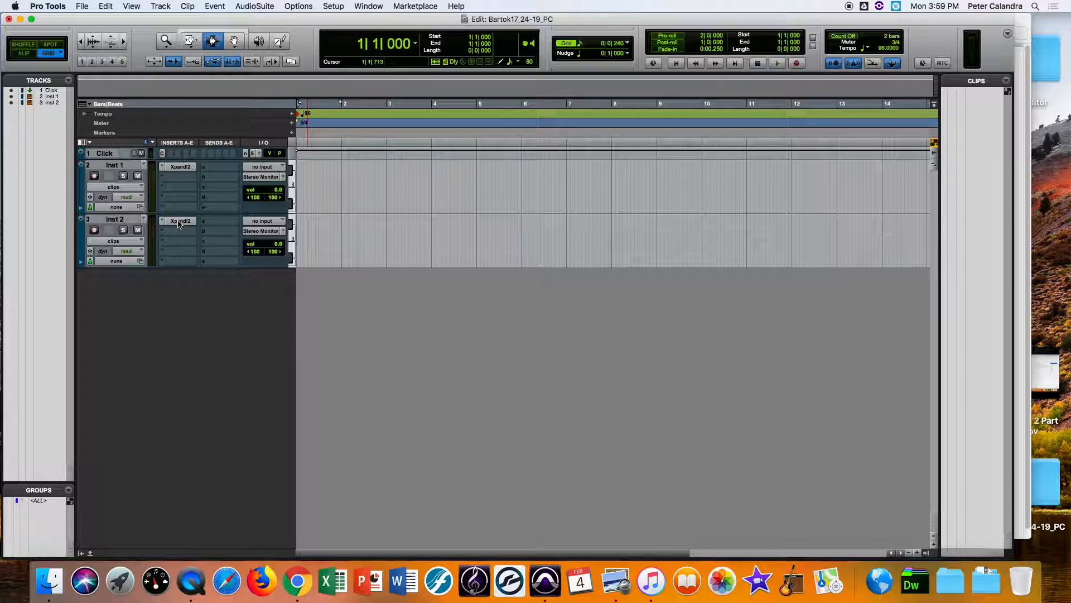
Step: Load the Hard Cut preset from 06 Polysynths into Inst 1's Xpand!2 and record-enable the track
{"action": "left_click", "coordinate": [174, 168]}
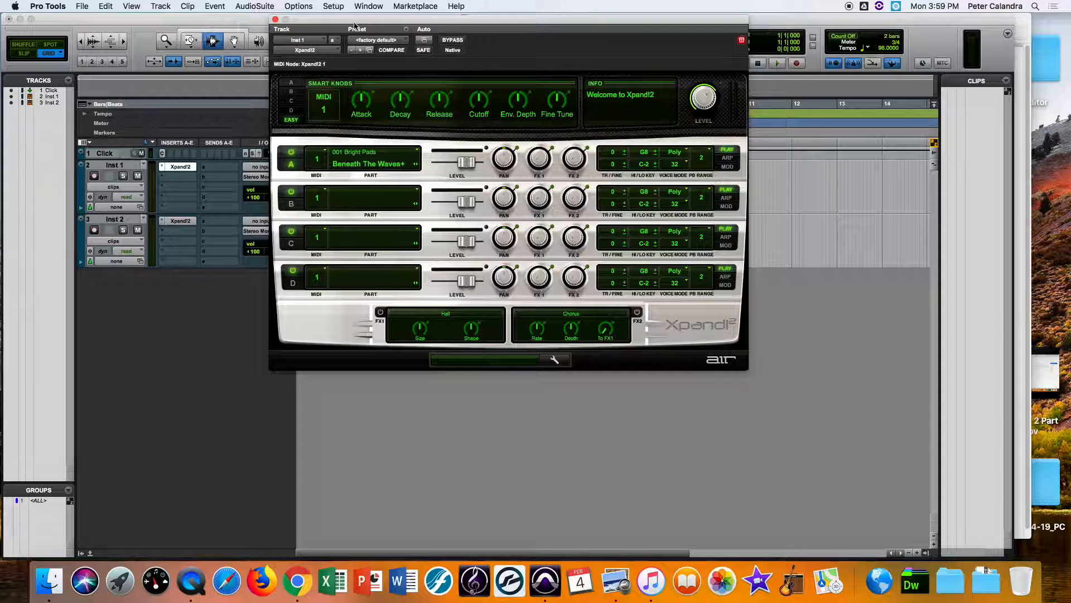
{"action": "left_click", "coordinate": [383, 45]}
{"action": "mouse_move", "coordinate": [381, 43]}
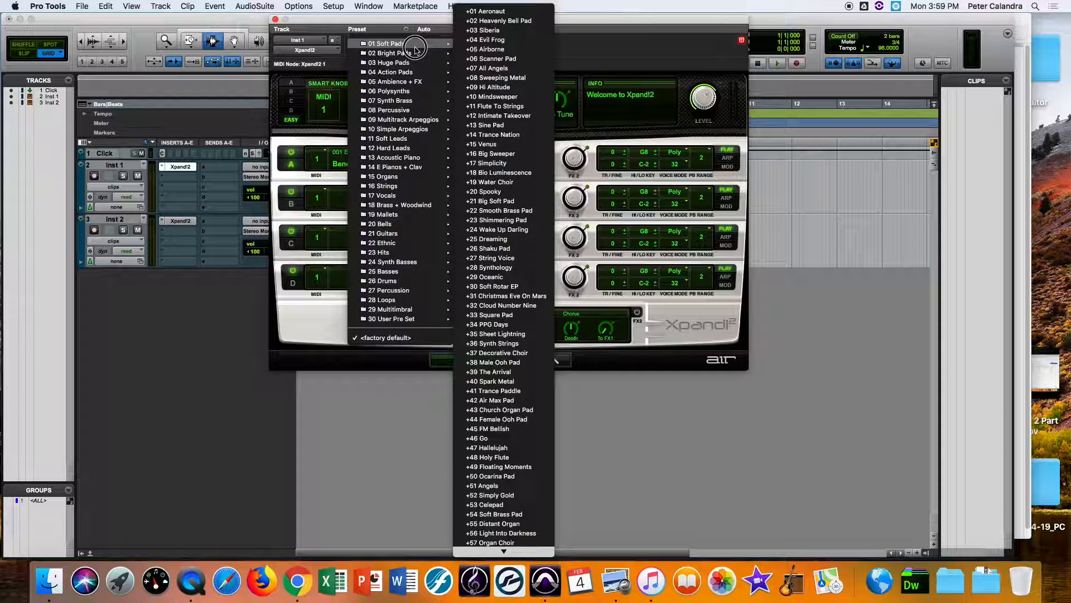
{"action": "mouse_move", "coordinate": [394, 90]}
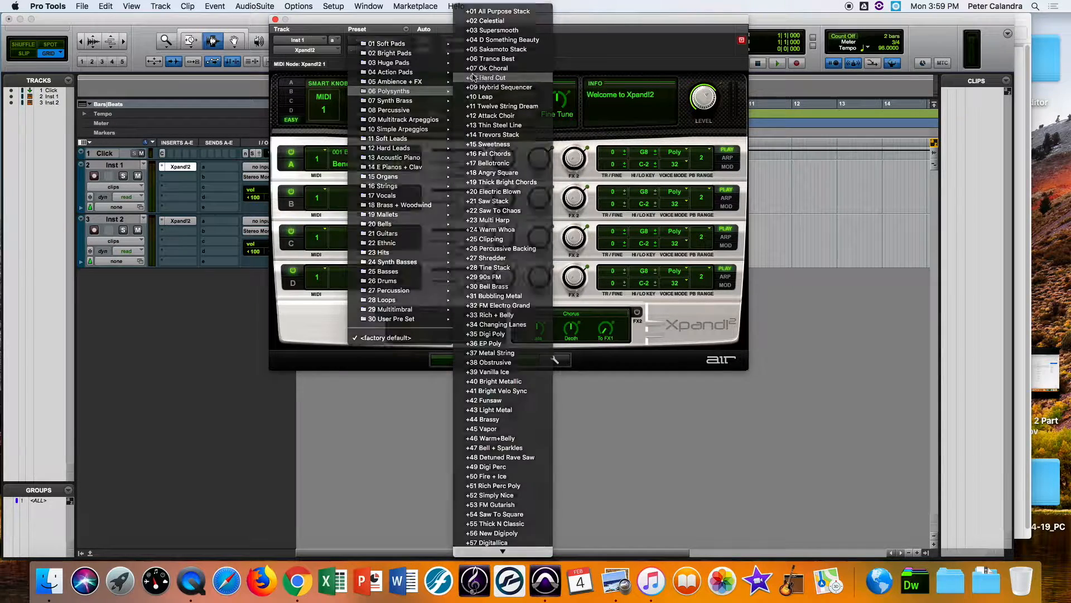
{"action": "left_click", "coordinate": [473, 78]}
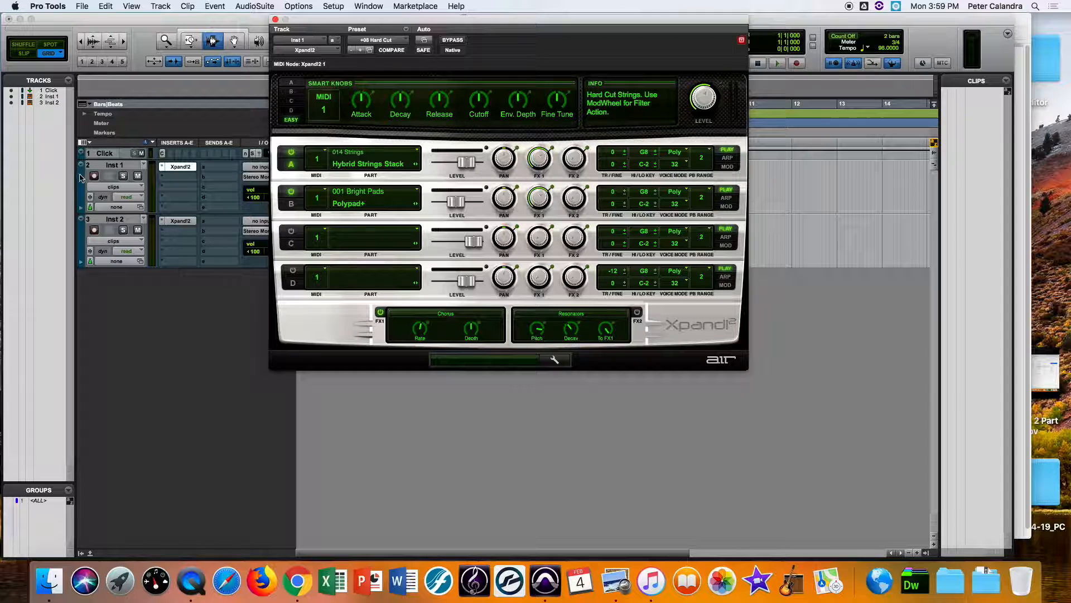
{"action": "left_click", "coordinate": [95, 176]}
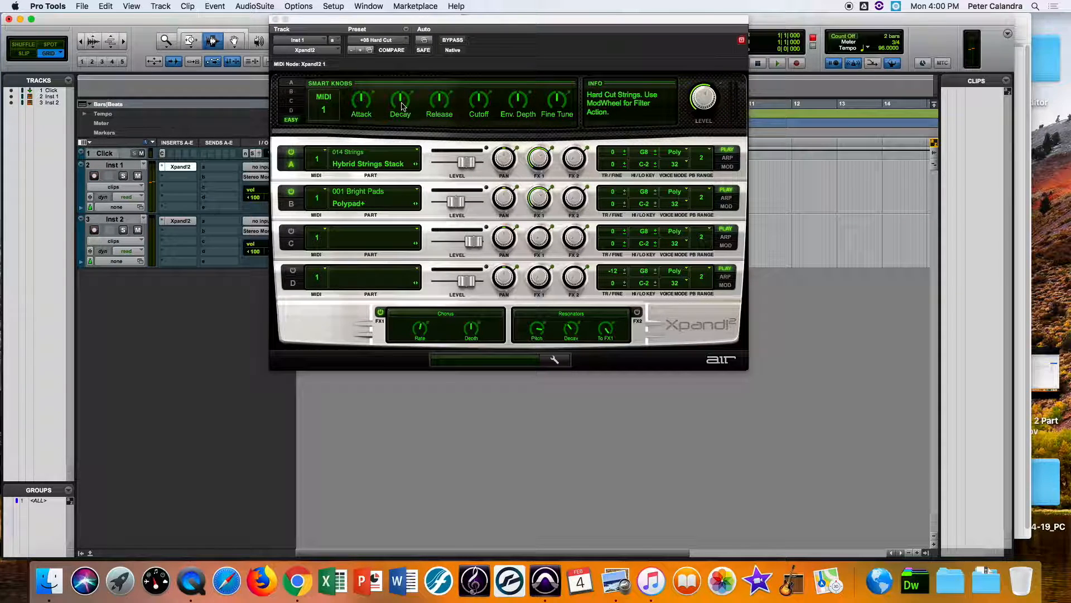
Step: Rename the Inst 1 track as Hard Cut
{"action": "double_click", "coordinate": [117, 165]}
{"action": "type", "text": "H"}
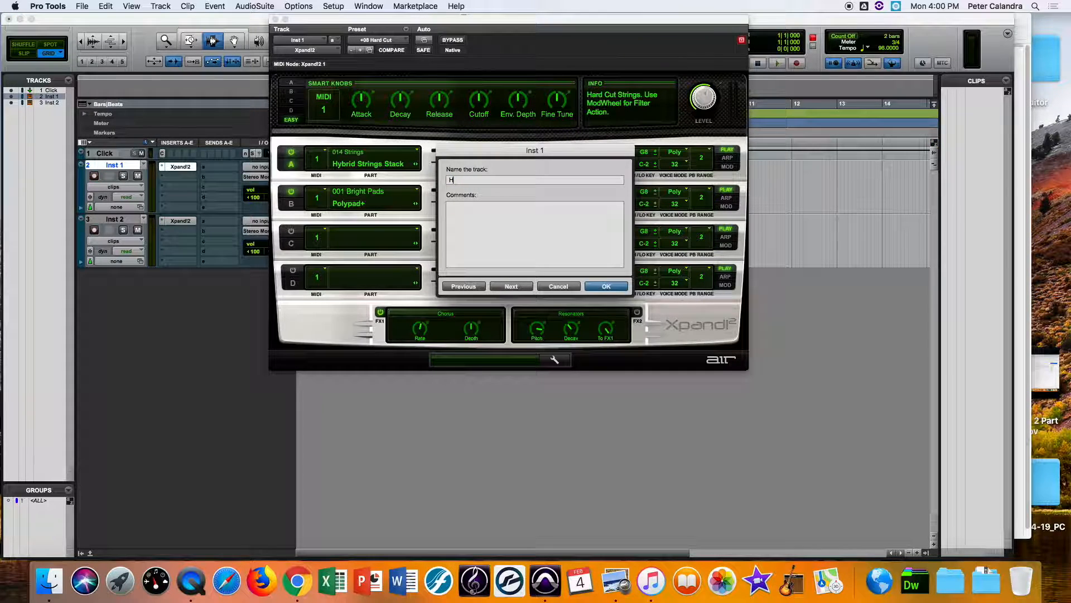
{"action": "type", "text": "ard Cuy"}
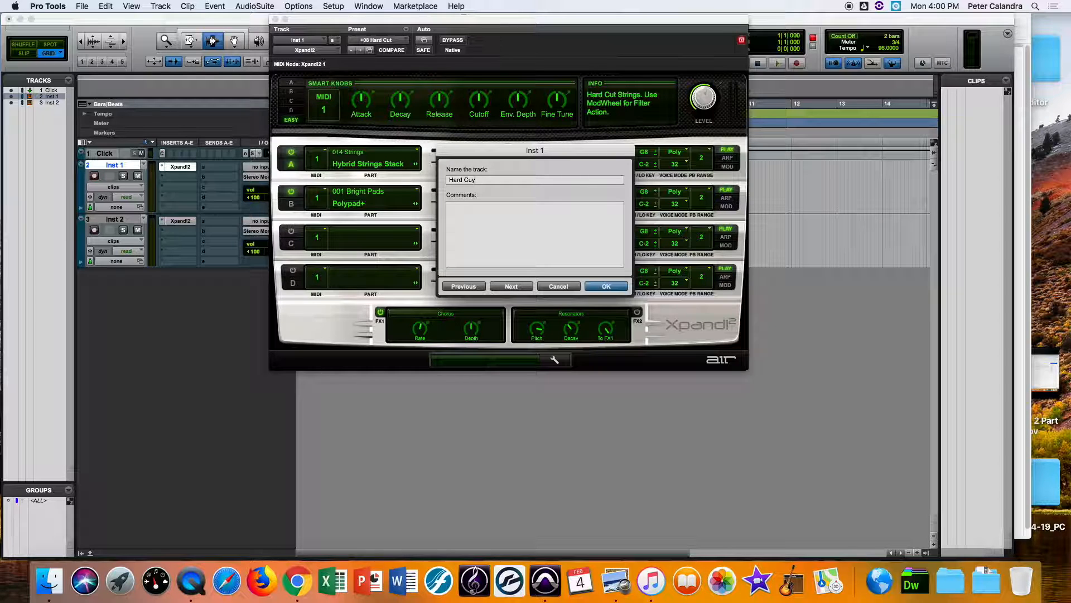
{"action": "key", "text": "BackSpace"}
{"action": "type", "text": "t"}
{"action": "key", "text": "Return"}
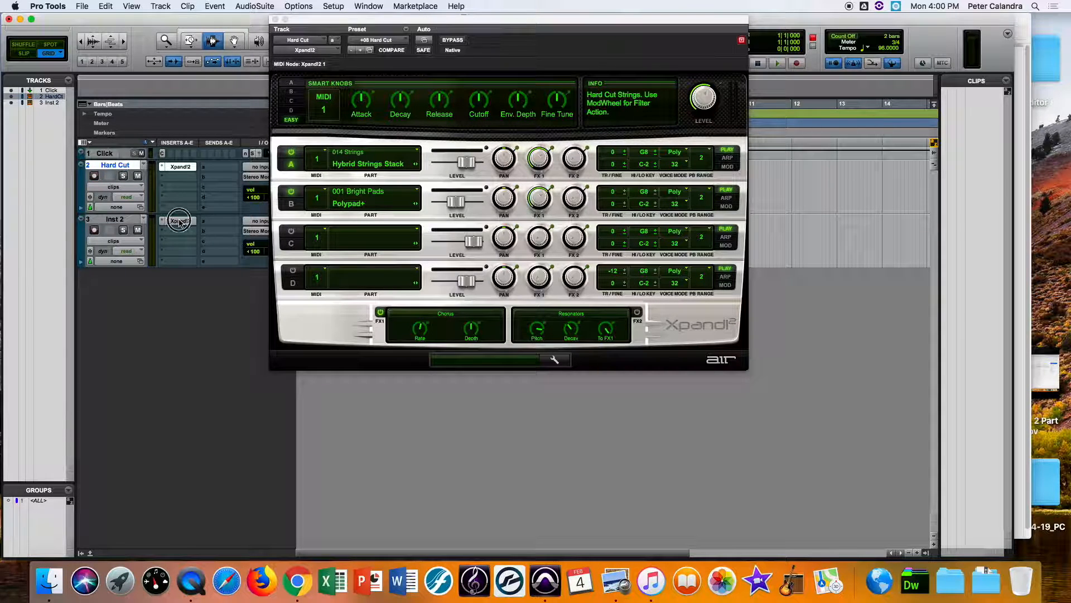
Step: Load the Multi Harp preset from 06 Polysynths into Inst 2's Xpand!2 and record-enable the track
{"action": "left_click", "coordinate": [180, 221]}
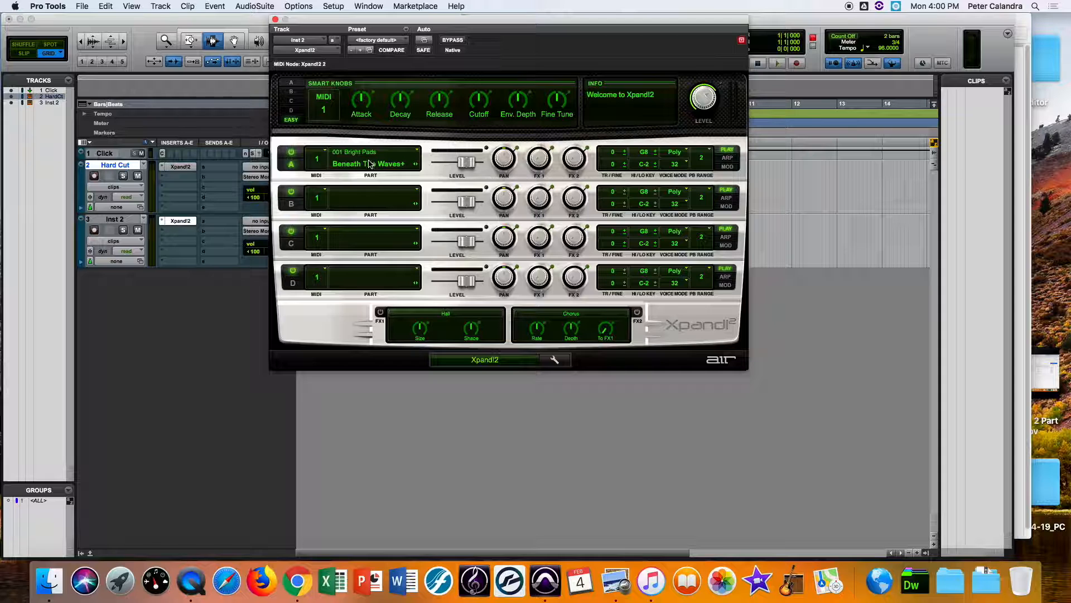
{"action": "left_click", "coordinate": [385, 39]}
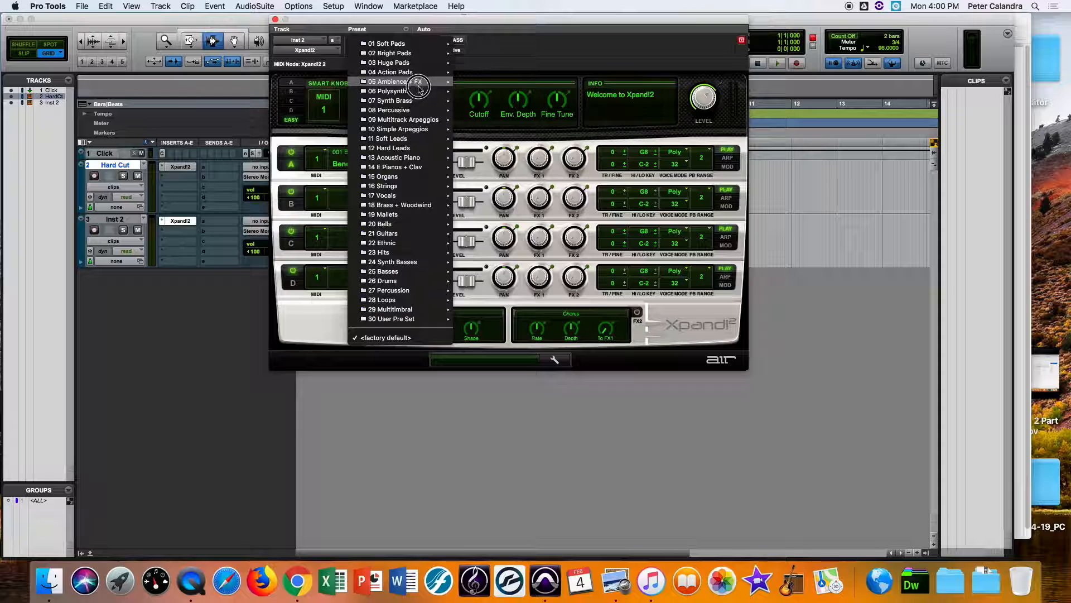
{"action": "mouse_move", "coordinate": [409, 94]}
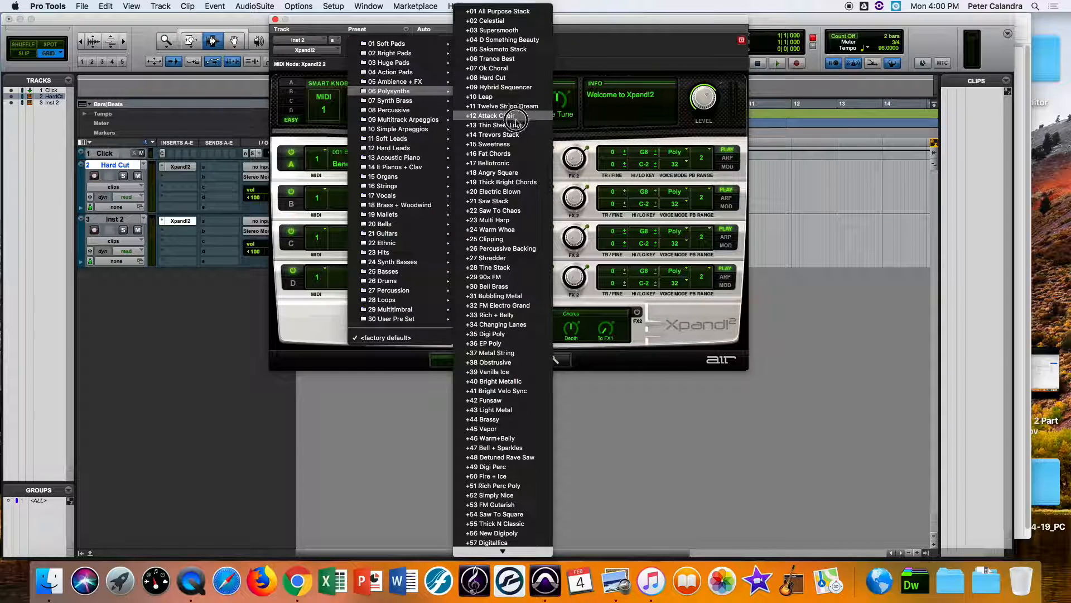
{"action": "left_click", "coordinate": [510, 220]}
{"action": "left_click", "coordinate": [94, 230]}
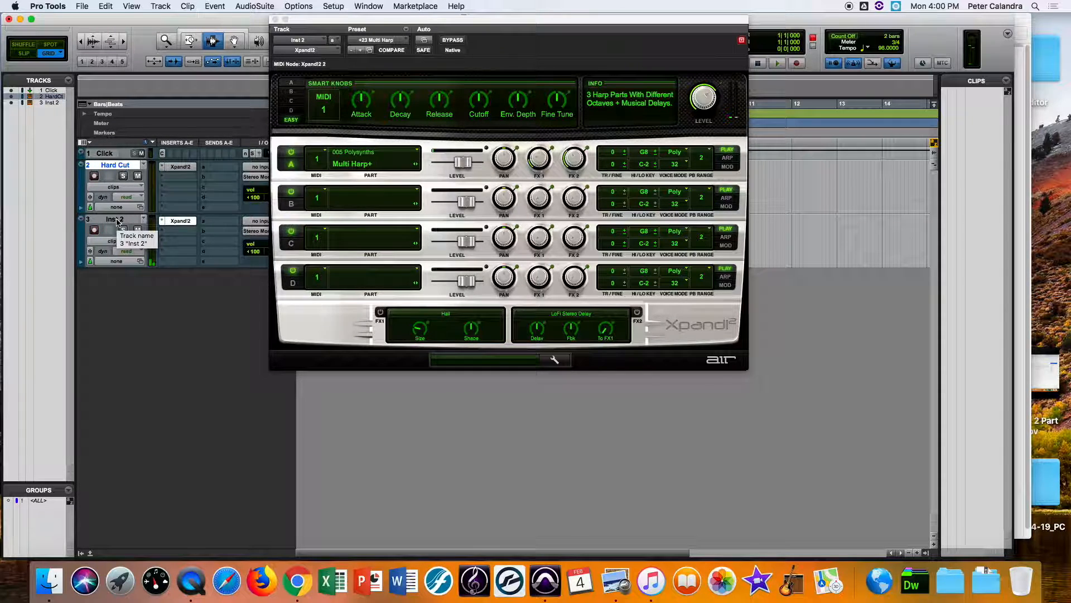
{"action": "double_click", "coordinate": [117, 220]}
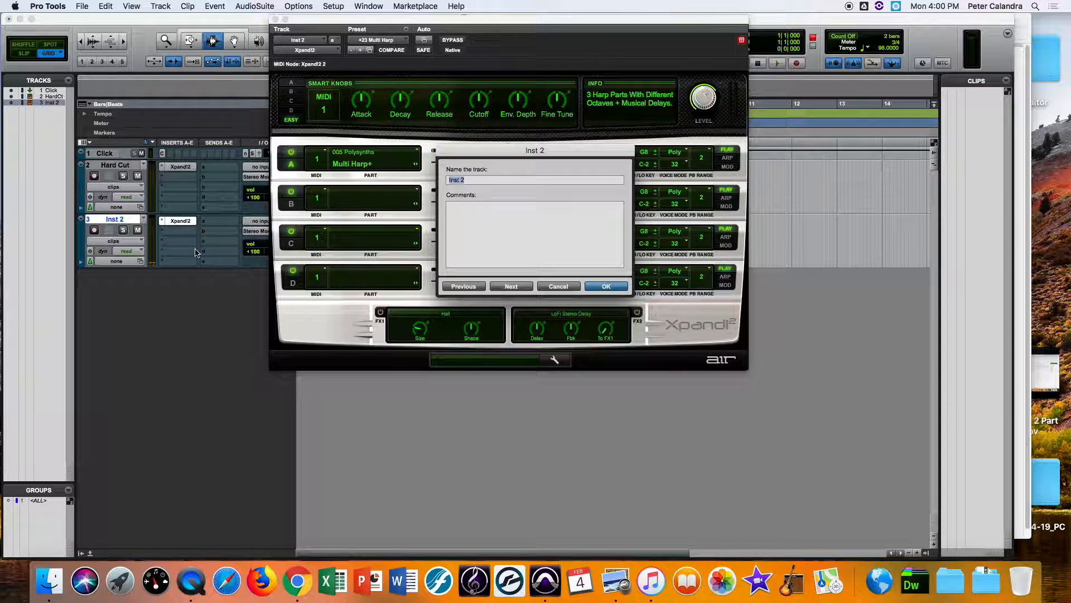
{"action": "left_click", "coordinate": [574, 286]}
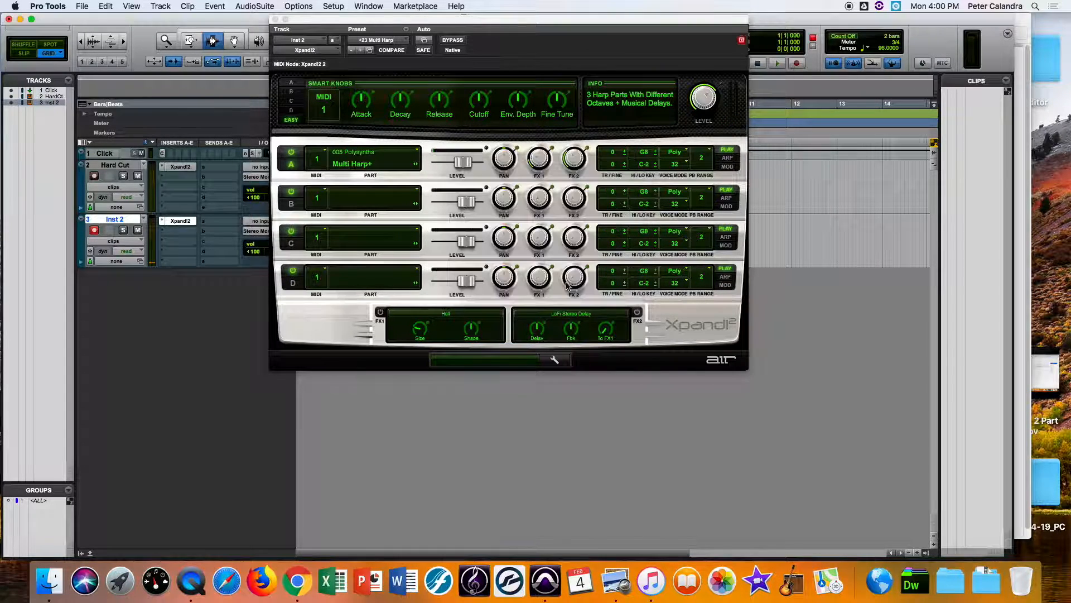
Step: Load the Warm Whoa preset from 06 Polysynths into Inst 2's Xpand!2
{"action": "left_click", "coordinate": [392, 42]}
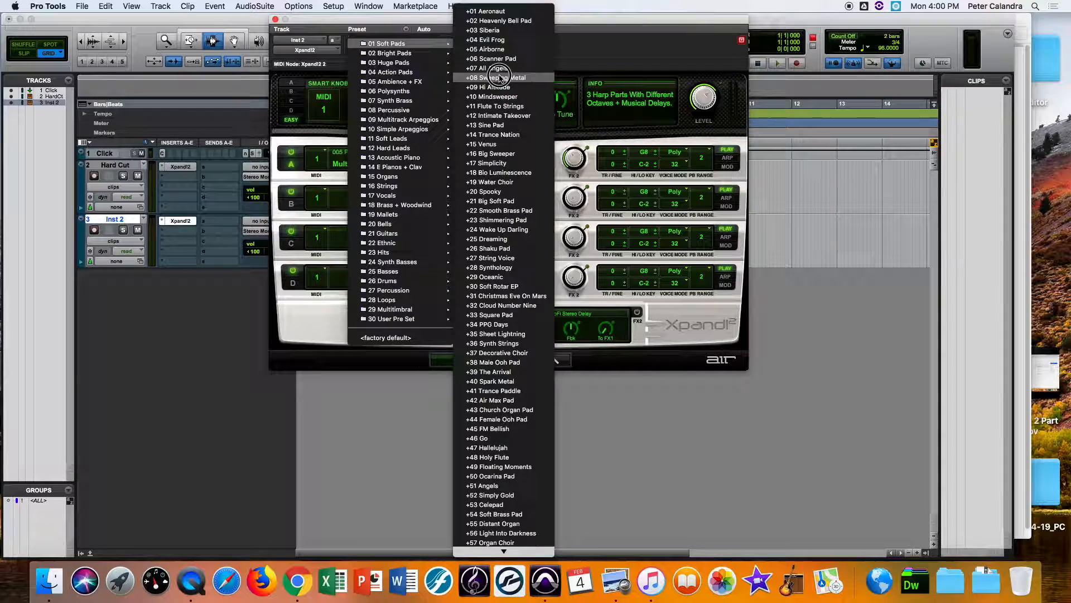
{"action": "mouse_move", "coordinate": [420, 70]}
{"action": "mouse_move", "coordinate": [410, 91]}
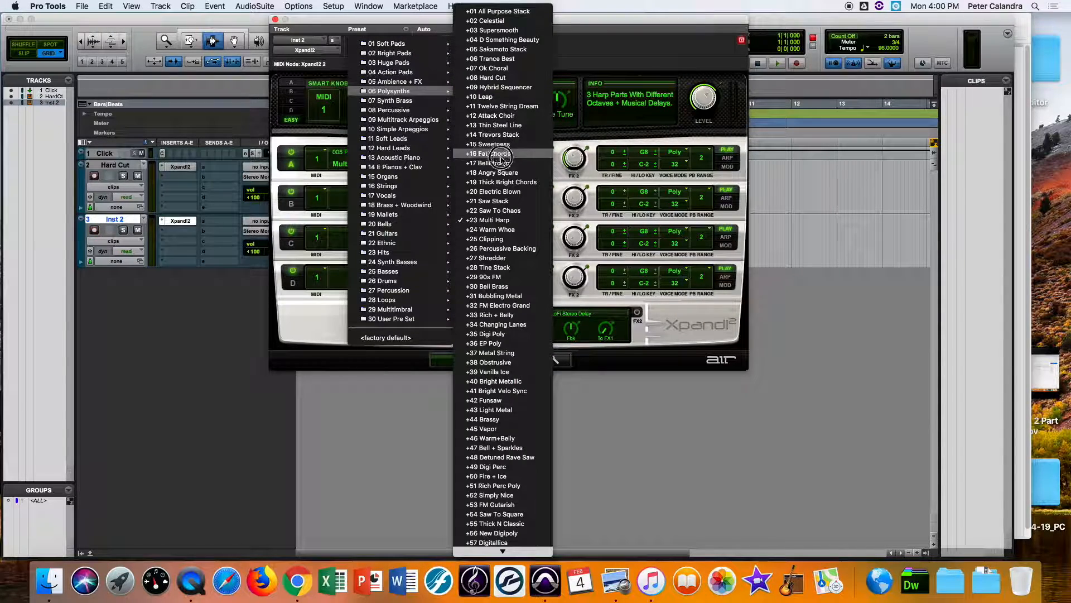
{"action": "left_click", "coordinate": [513, 229]}
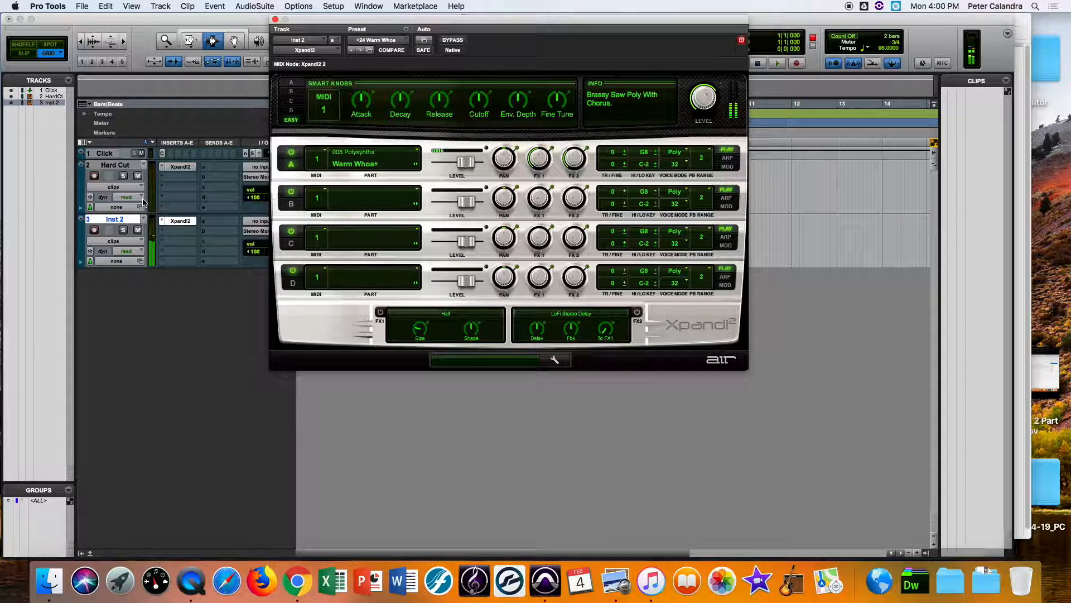
Step: Rename the Inst 2 track as Warm Whoa and close its Xpand!2 window
{"action": "left_click", "coordinate": [109, 222]}
{"action": "double_click", "coordinate": [108, 221]}
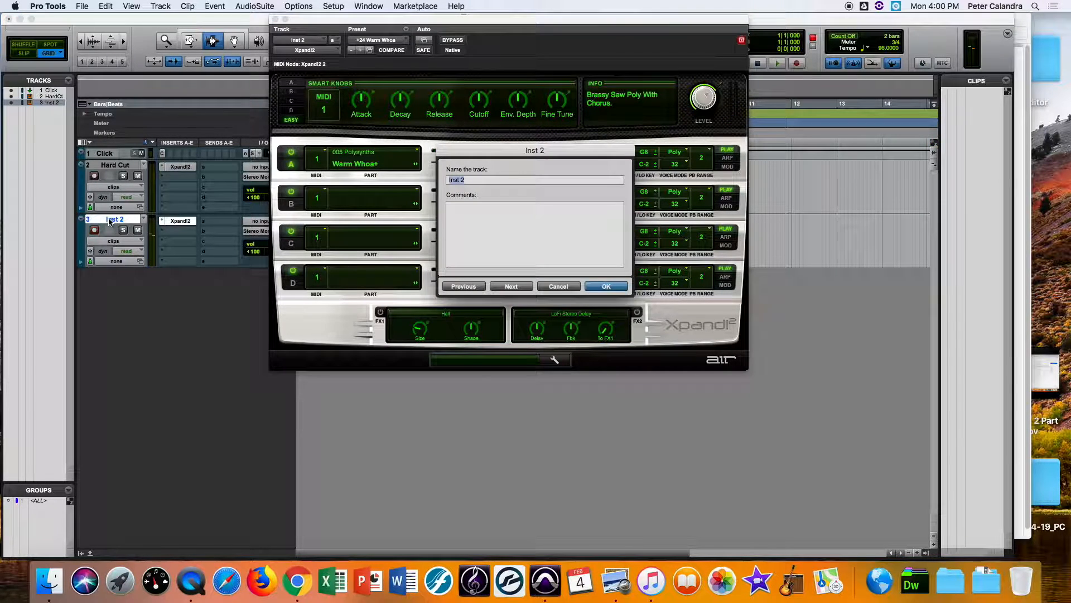
{"action": "type", "text": "Wamr Wh"}
{"action": "key", "text": "Return"}
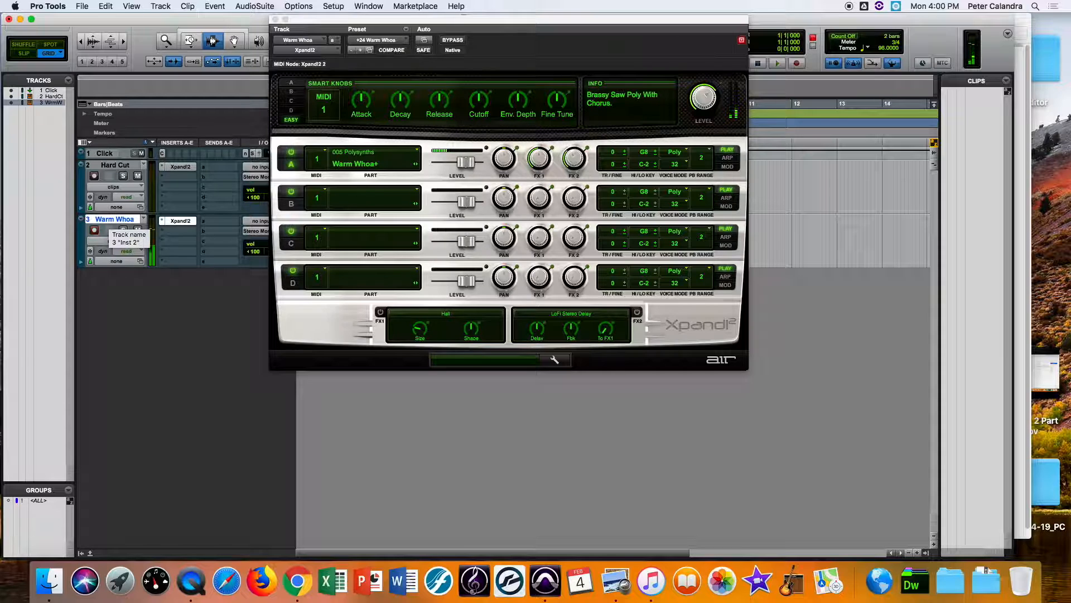
{"action": "left_click", "coordinate": [275, 19]}
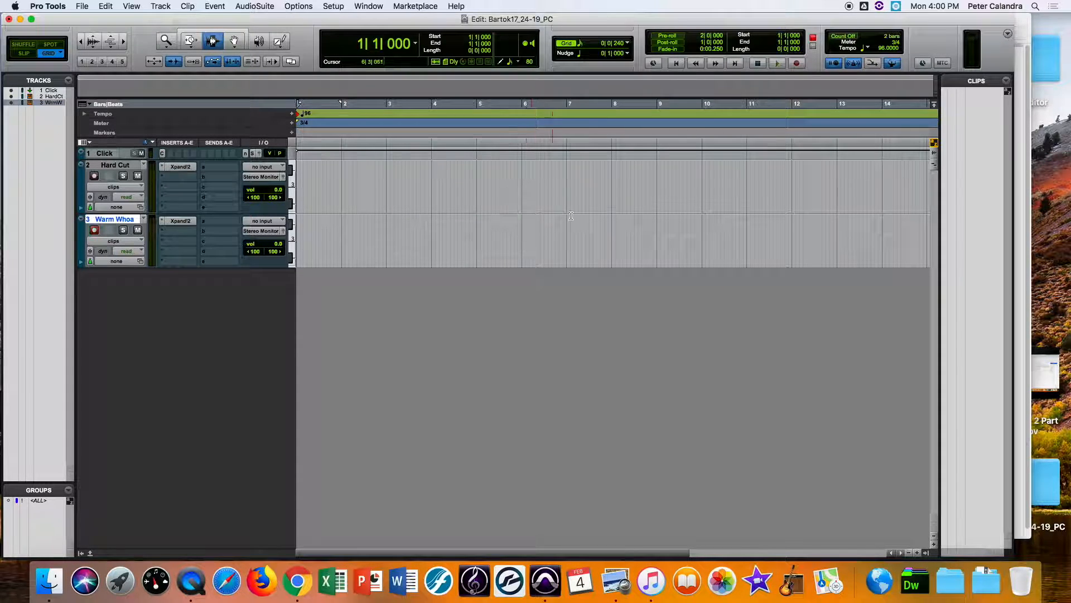
Step: Narrow the Pro Tools Edit window so the Bartok#17.pdf score is fully visible beside it
{"action": "left_click", "coordinate": [1030, 223]}
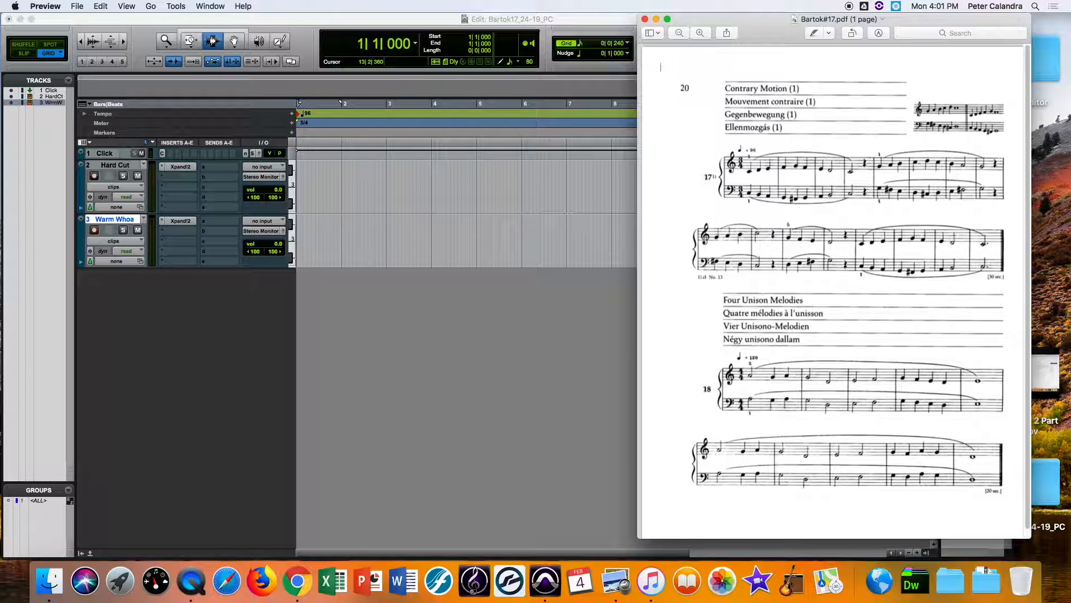
{"action": "left_click", "coordinate": [289, 21]}
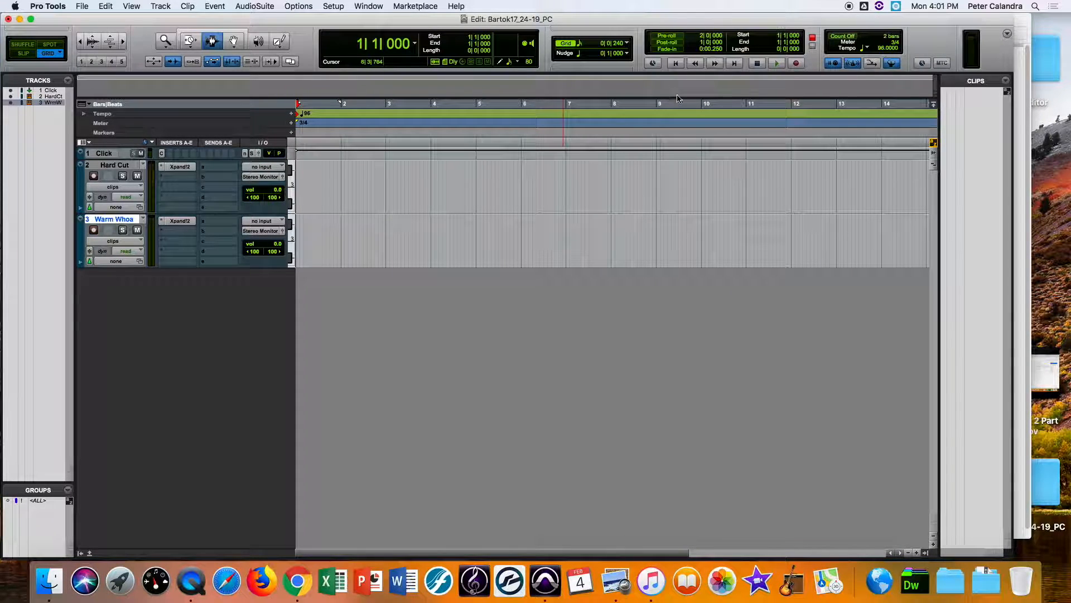
{"action": "left_click", "coordinate": [1026, 104]}
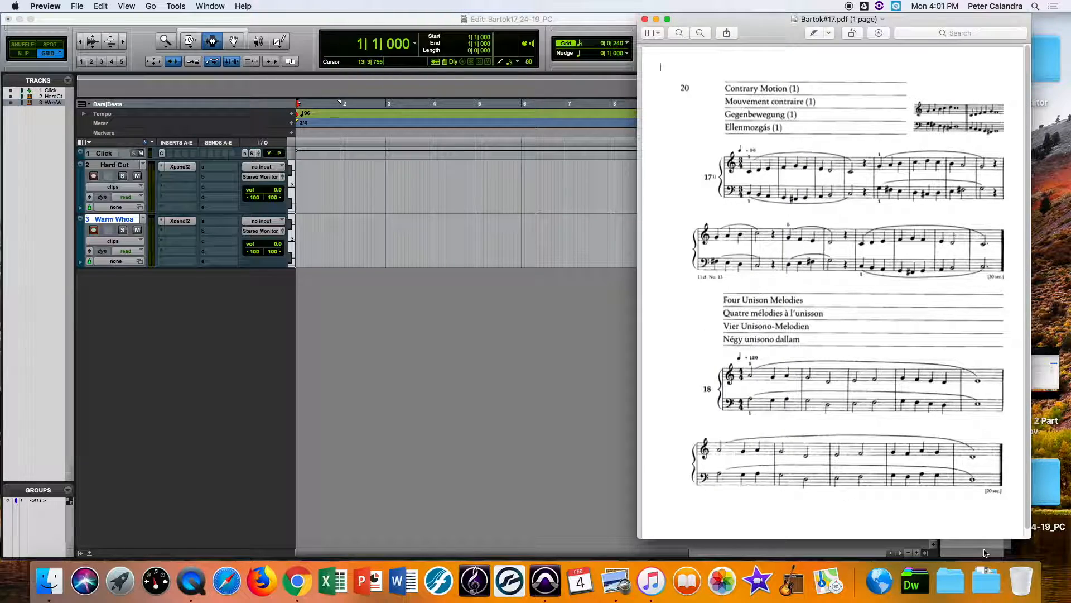
{"action": "left_click_drag", "start_coordinate": [976, 552], "coordinate": [634, 546]}
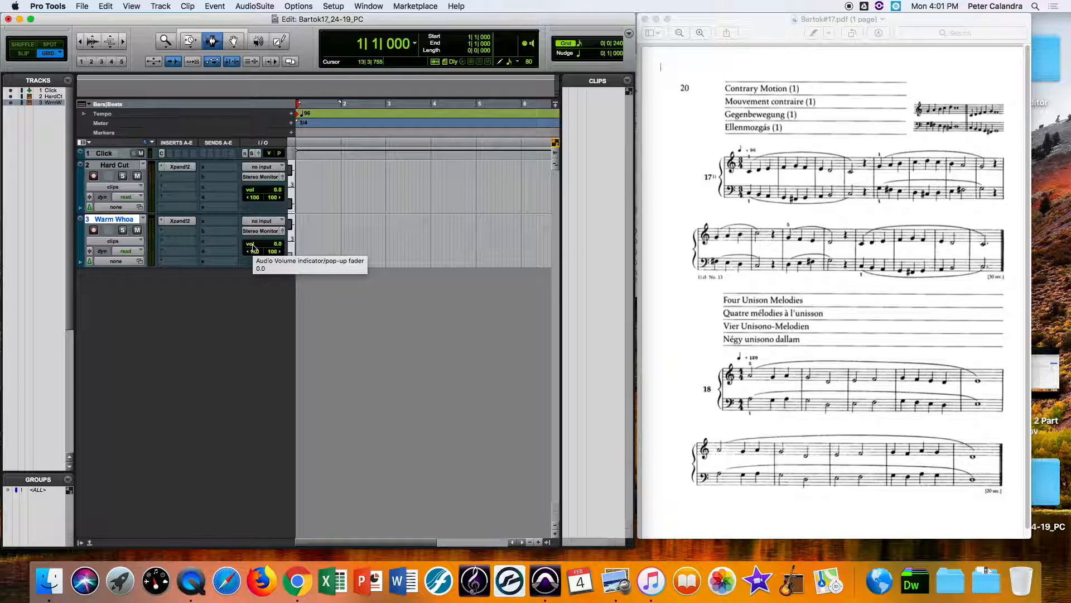
Step: Record the lower-staff part of bars 1–4 onto the Warm Whoa track and color the track blue-violet
{"action": "key", "text": "super+space"}
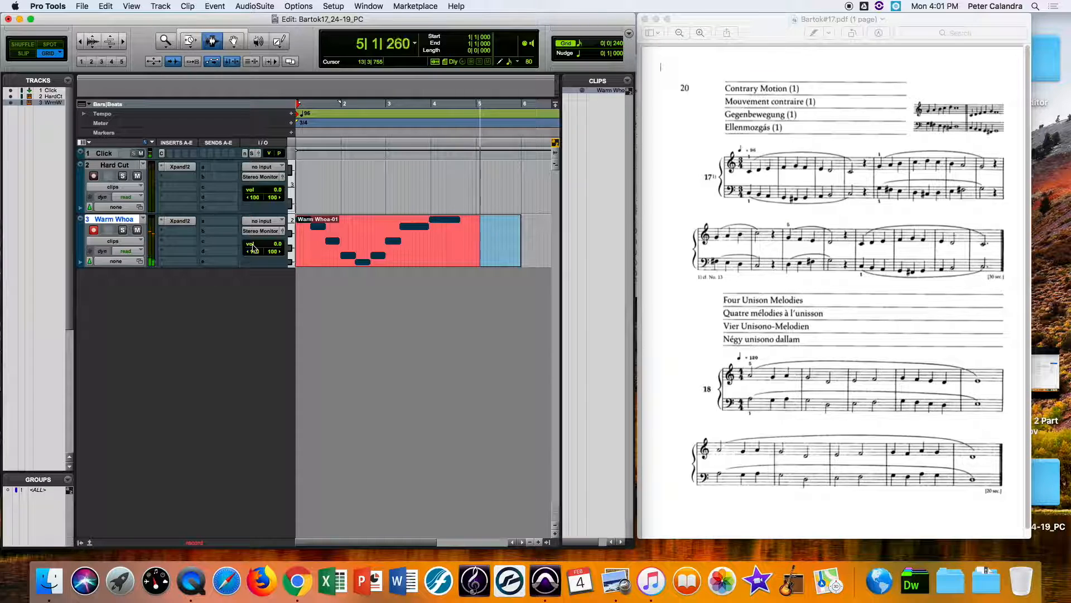
{"action": "key", "text": "space"}
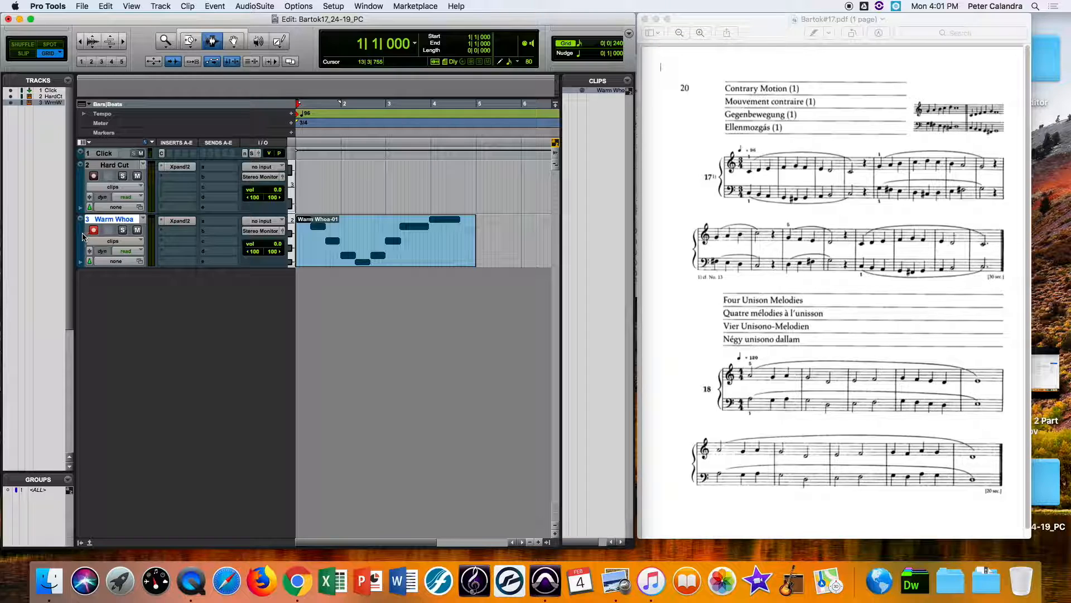
{"action": "double_click", "coordinate": [81, 238]}
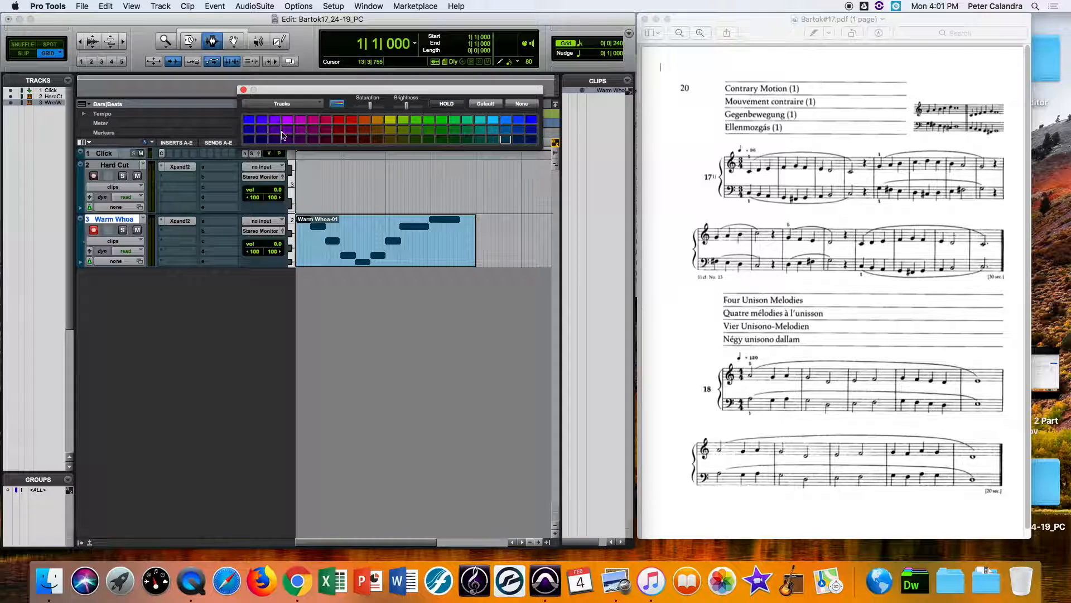
{"action": "left_click", "coordinate": [244, 91]}
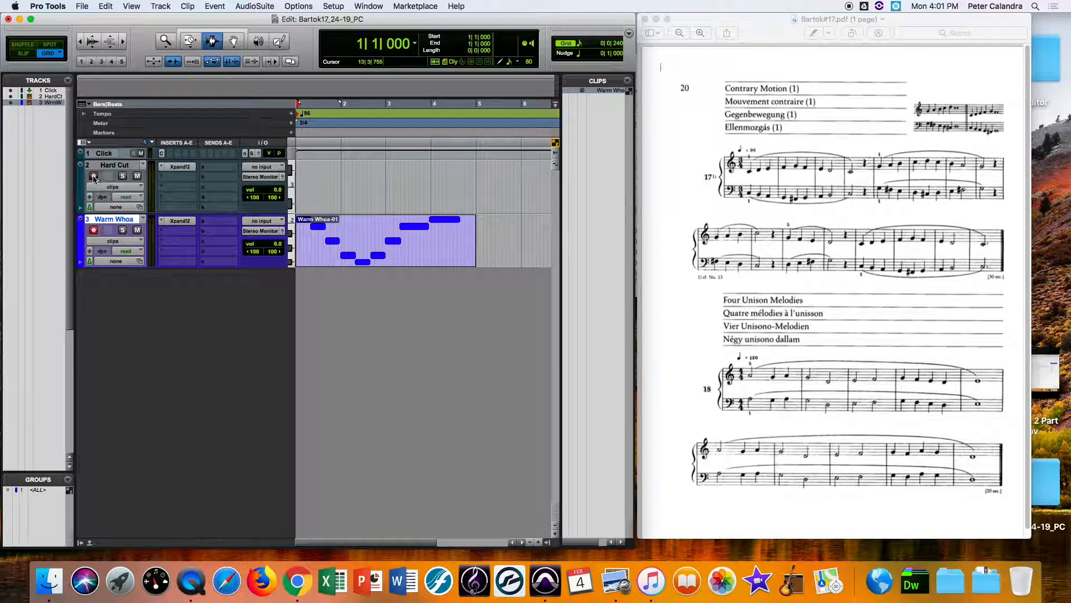
Step: Record-enable the Hard Cut track and record the upper-staff part of bars 1–4 onto it
{"action": "left_click", "coordinate": [93, 176]}
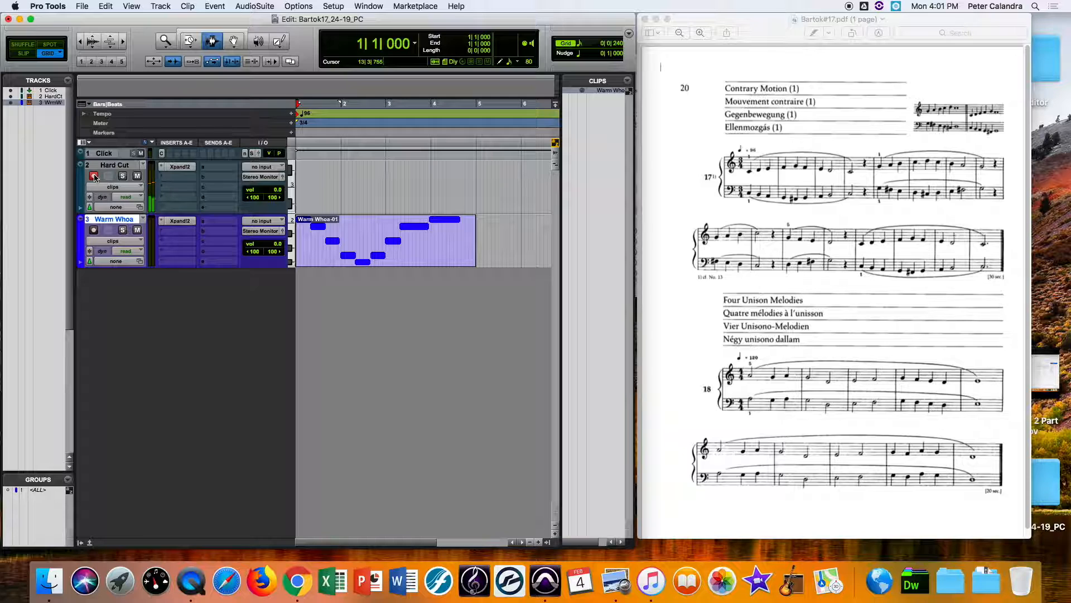
{"action": "key", "text": "super+space"}
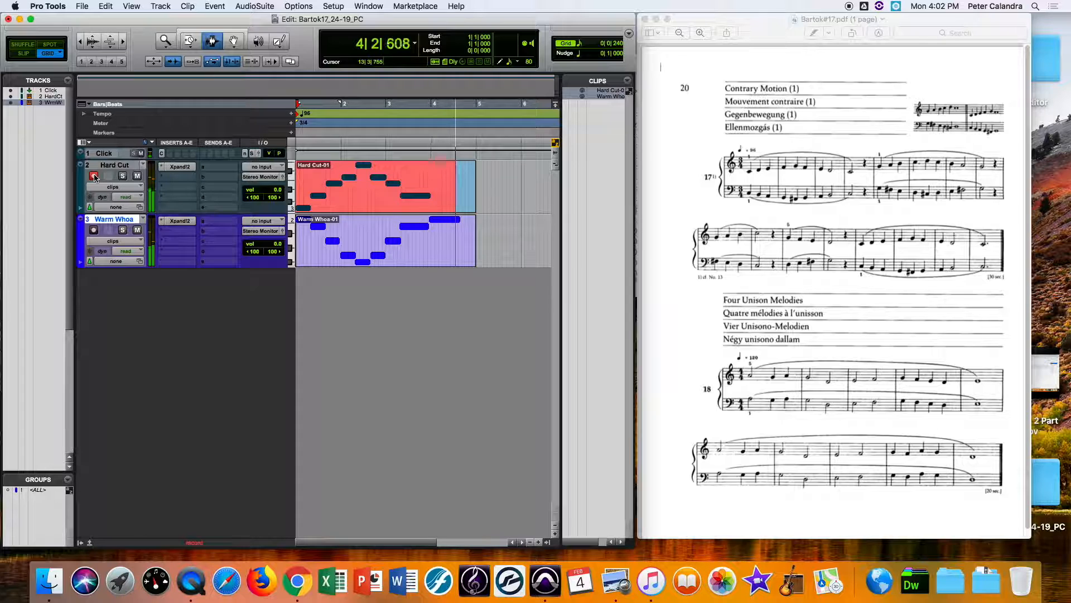
{"action": "key", "text": "space"}
{"action": "left_click", "coordinate": [94, 177]}
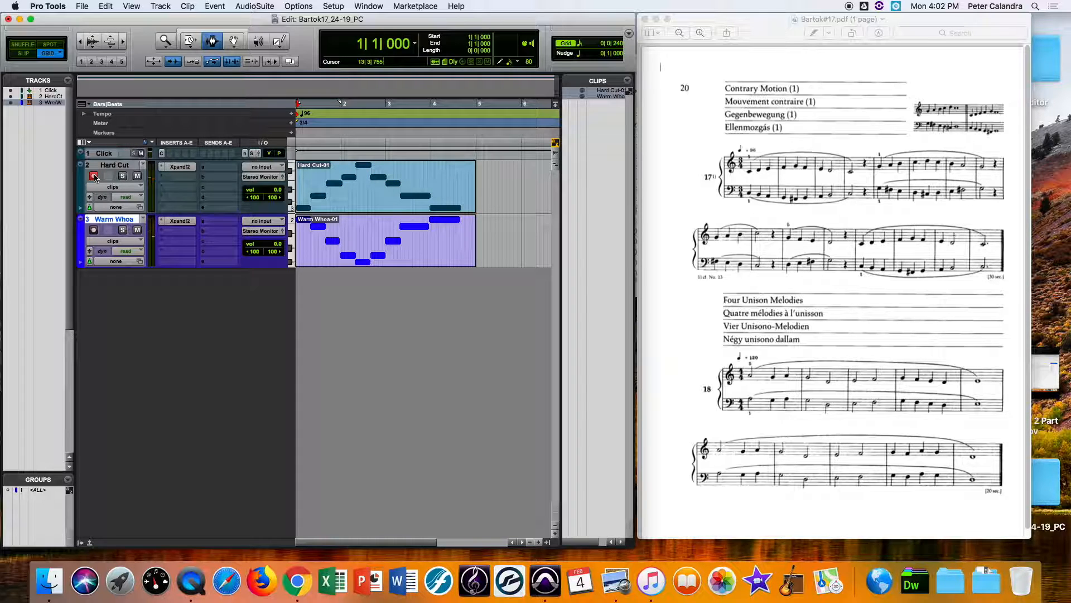
{"action": "left_click", "coordinate": [94, 176]}
{"action": "left_click", "coordinate": [93, 176]}
{"action": "scroll", "coordinate": [507, 40], "scroll_direction": "right", "scroll_amount": 5}
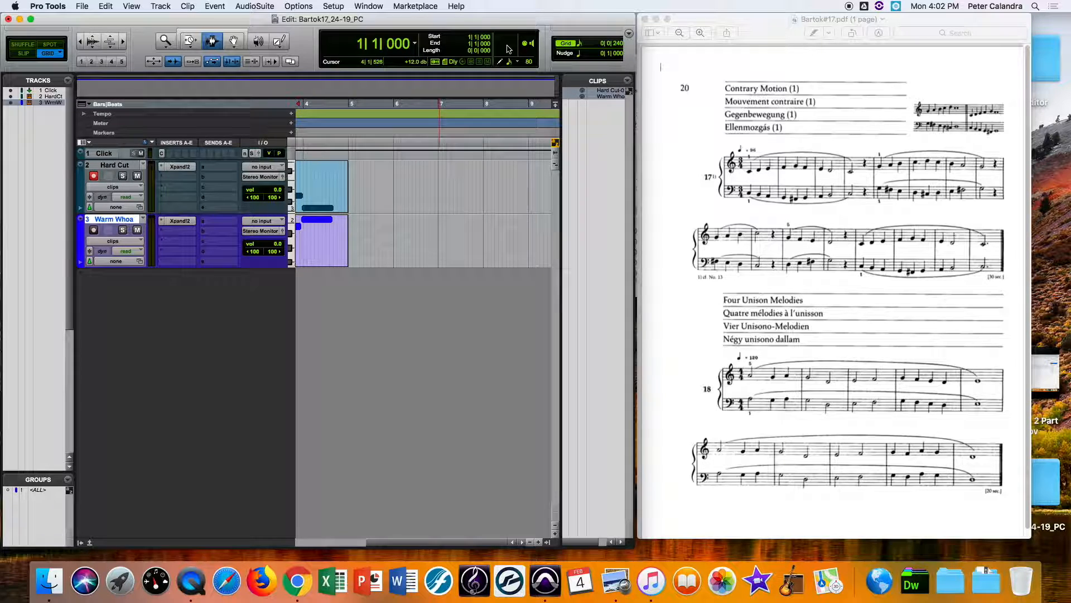
Step: Turn off the Conductor track, use a manual tempo of 50 BPM, and place the edit cursor at bar 5
{"action": "left_click_drag", "start_coordinate": [635, 546], "coordinate": [924, 565]}
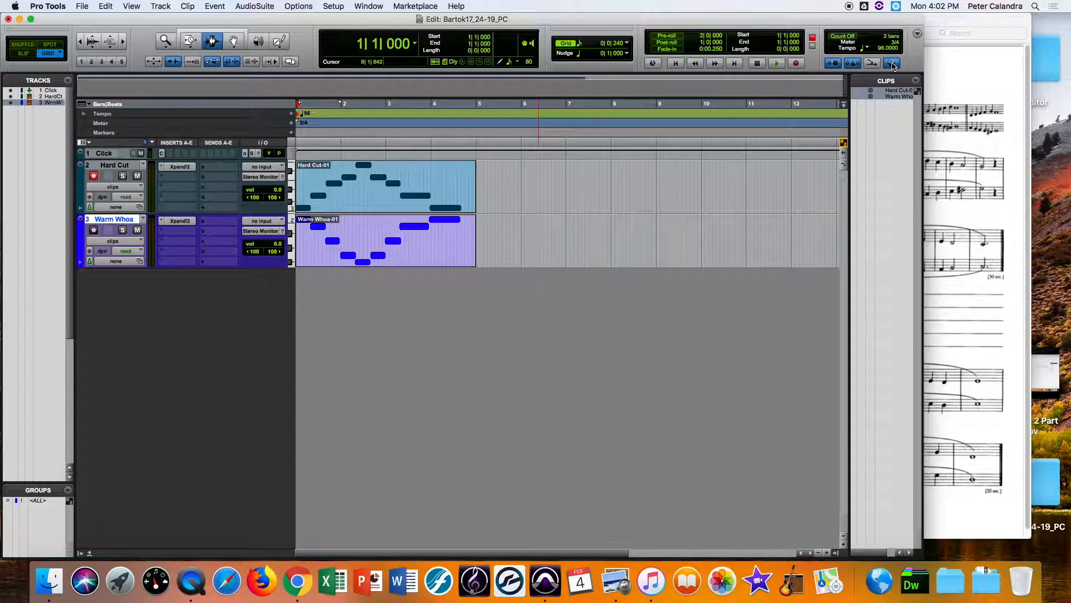
{"action": "left_click", "coordinate": [892, 63]}
{"action": "key", "text": "super+Tab"}
{"action": "left_click_drag", "start_coordinate": [720, 19], "coordinate": [914, 40]}
{"action": "left_click", "coordinate": [640, 115]}
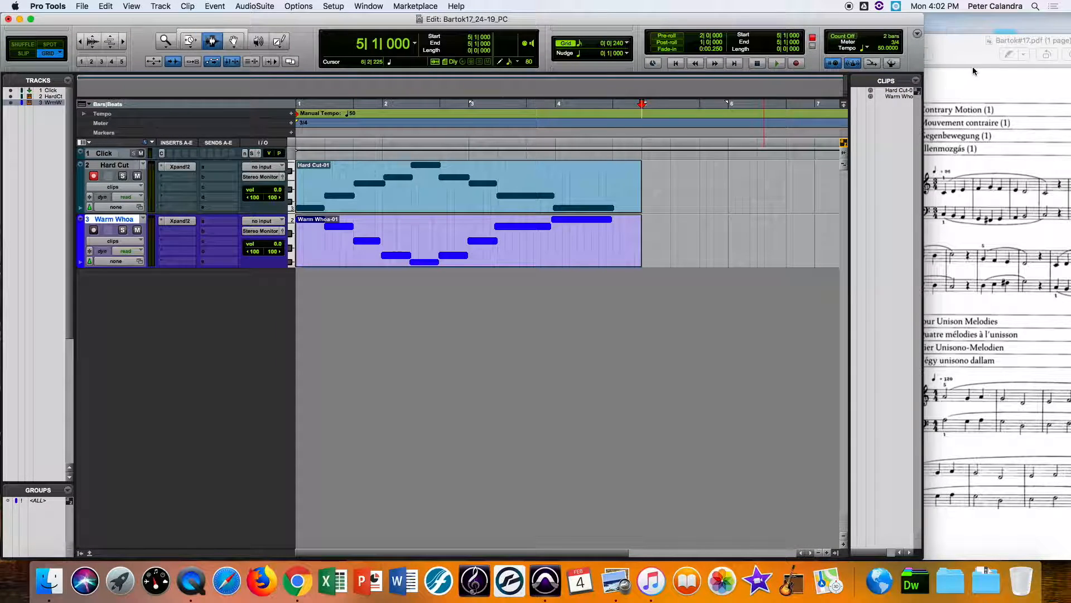
Step: Rearrange the score and Edit windows side by side so piece No. 17 is readable while recording
{"action": "left_click", "coordinate": [961, 44]}
{"action": "left_click_drag", "start_coordinate": [961, 44], "coordinate": [782, 29]}
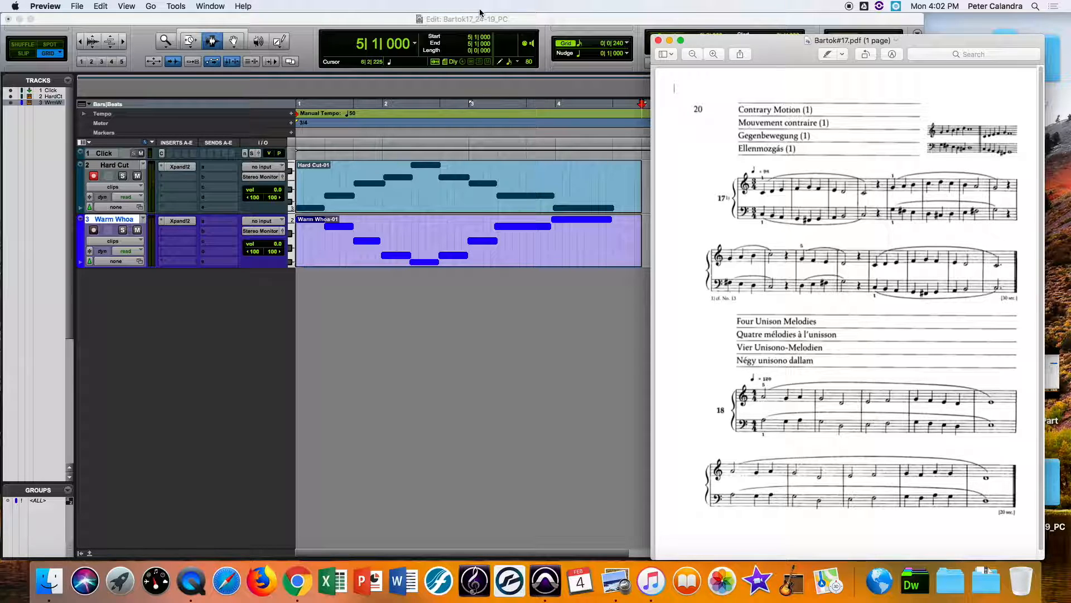
{"action": "left_click", "coordinate": [630, 21]}
{"action": "left_click_drag", "start_coordinate": [921, 560], "coordinate": [716, 539]}
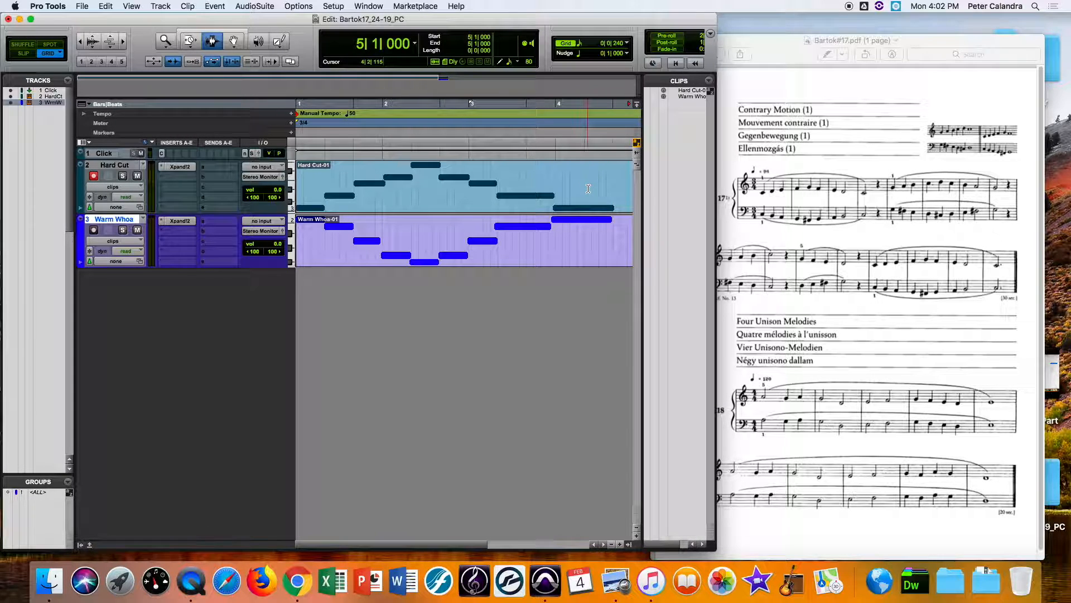
Step: Record the upper-staff part of bars 5–8 onto the Hard Cut track at the slower manual tempo
{"action": "scroll", "coordinate": [588, 188], "scroll_direction": "right", "scroll_amount": 5}
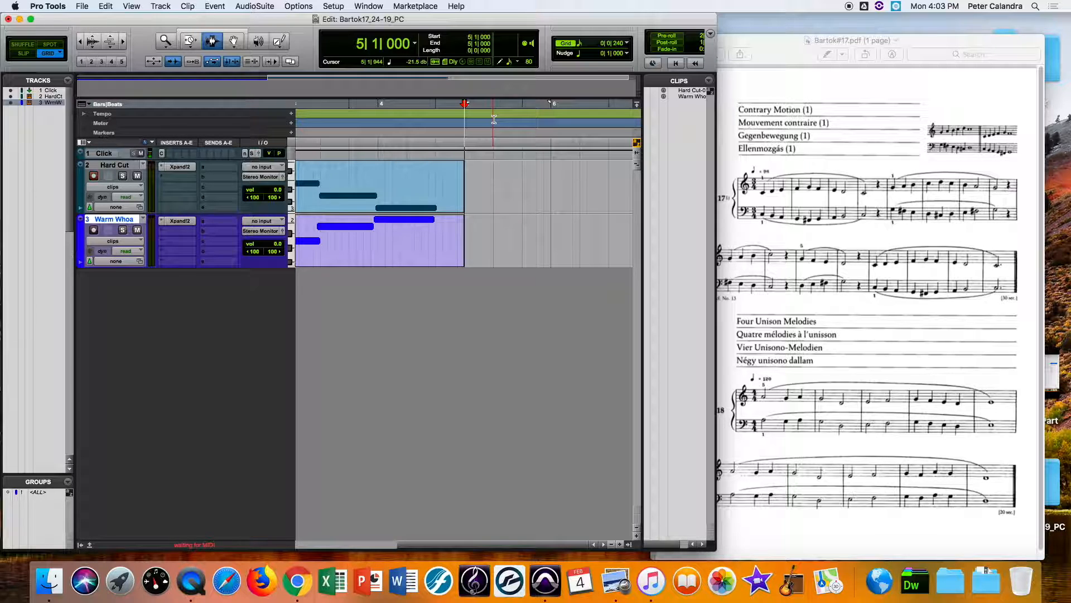
{"action": "key", "text": "super+space"}
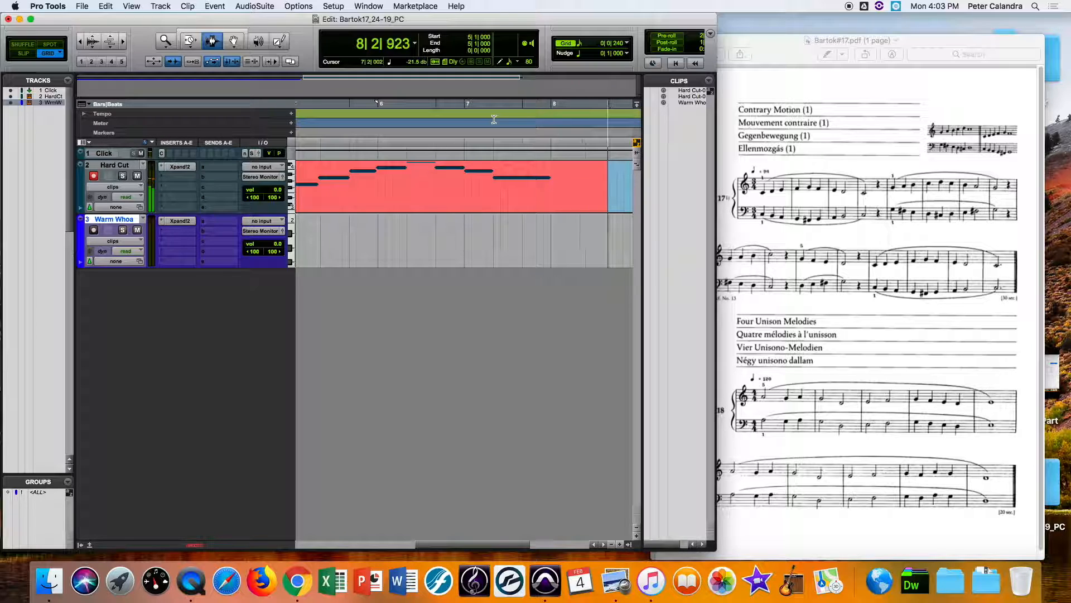
{"action": "key", "text": "space"}
{"action": "scroll", "coordinate": [494, 120], "scroll_direction": "left", "scroll_amount": 6}
{"action": "scroll", "coordinate": [493, 123], "scroll_direction": "right", "scroll_amount": 6}
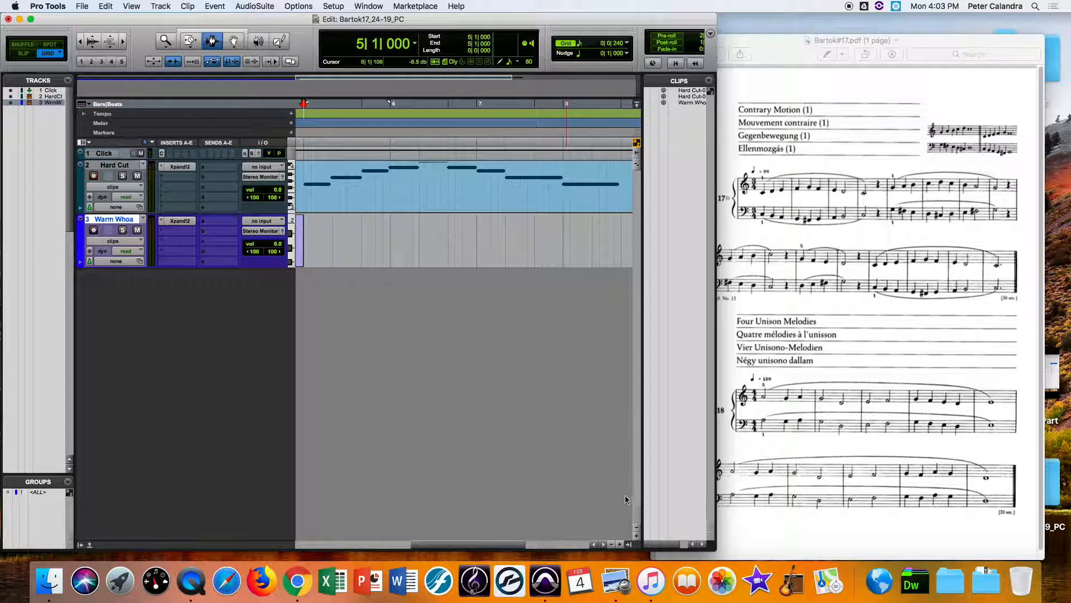
Step: Widen the Edit window, turn the Conductor track back on at 96 BPM, and play Hard Cut from bar 5 against the score
{"action": "left_click_drag", "start_coordinate": [714, 552], "coordinate": [926, 563]}
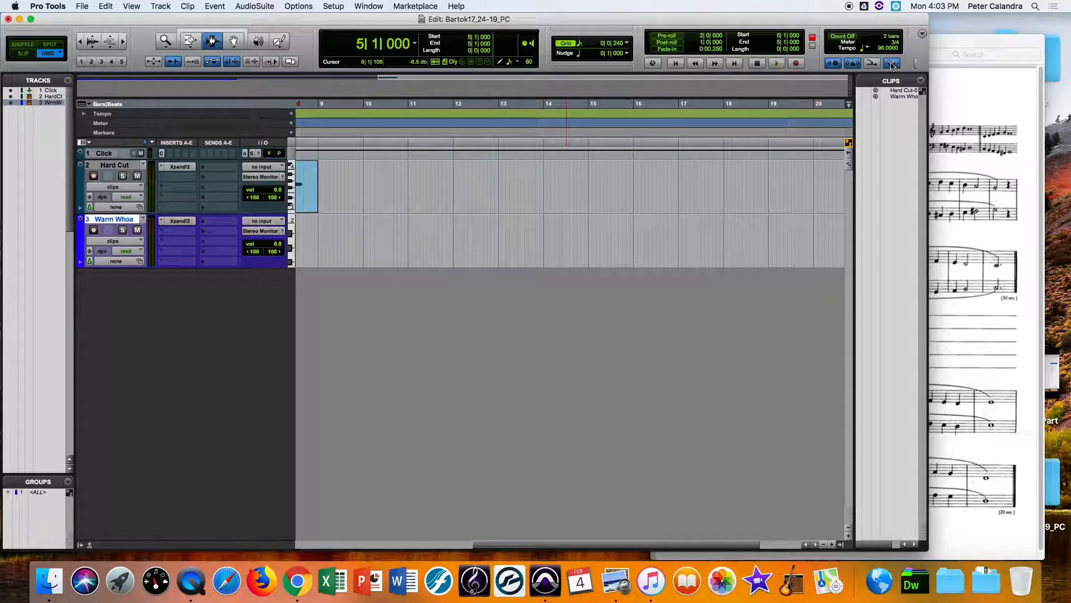
{"action": "key", "text": "space"}
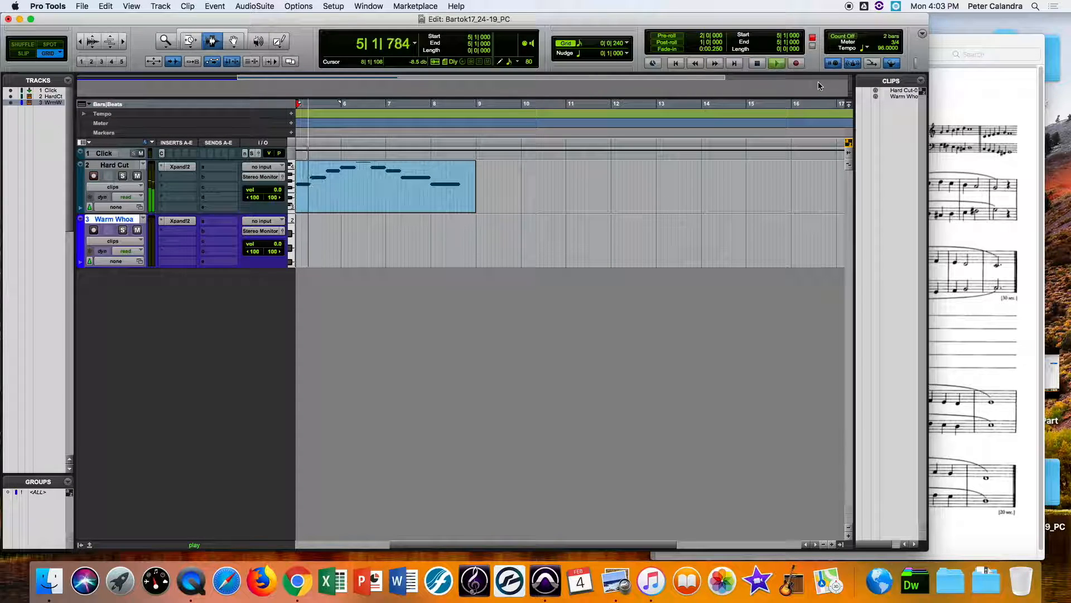
{"action": "left_click", "coordinate": [980, 91]}
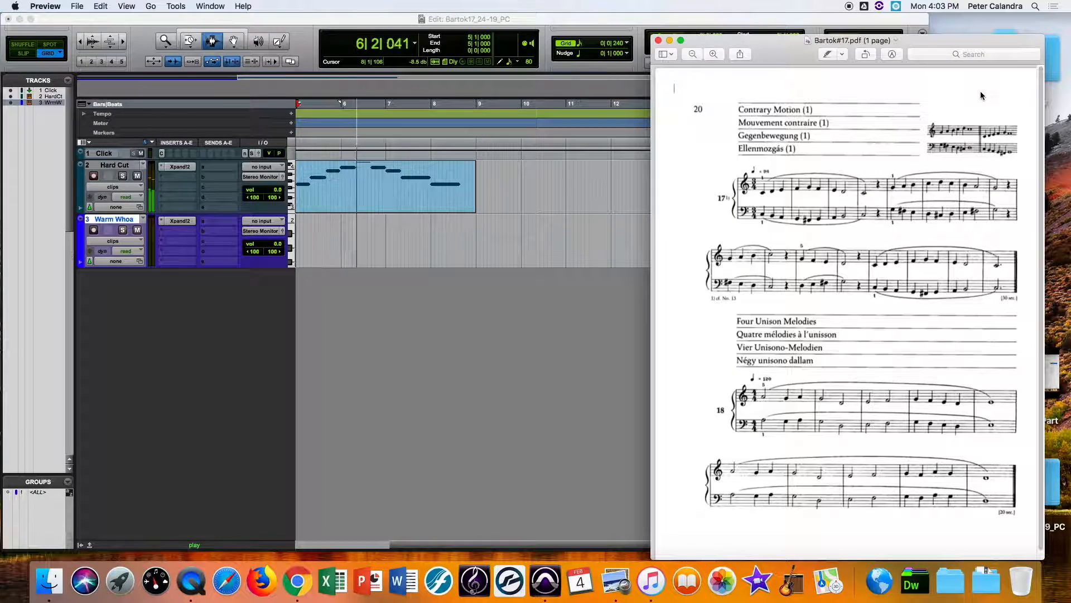
{"action": "left_click", "coordinate": [407, 172]}
{"action": "key", "text": "space"}
{"action": "left_click", "coordinate": [961, 97]}
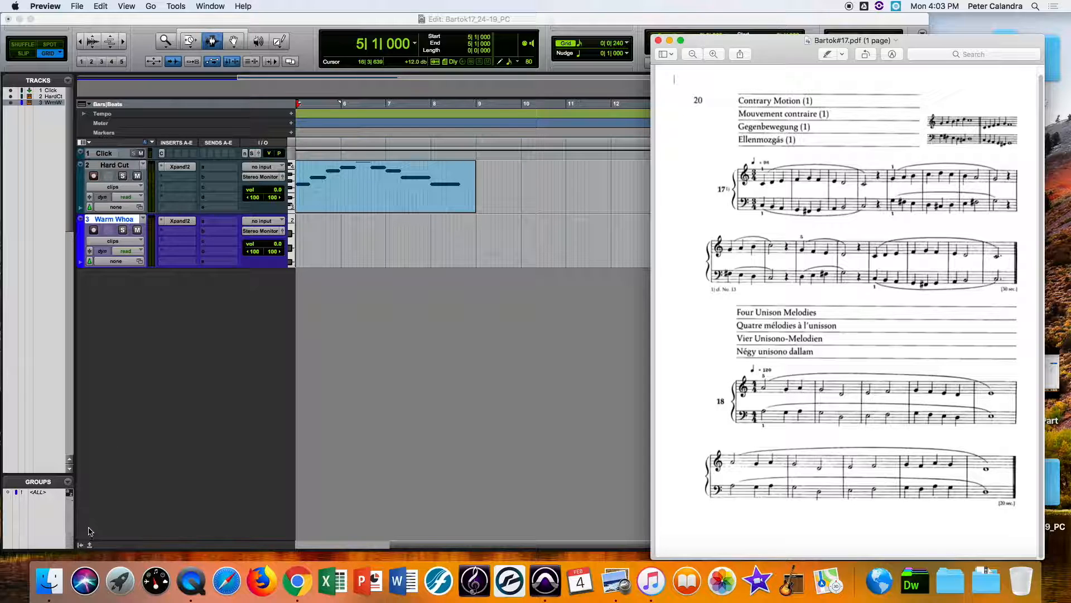
Step: Show the Warm Whoa track's notes in the docked MIDI Editor and select its bars 1–4 clip with the Grabber tool
{"action": "left_click", "coordinate": [90, 545]}
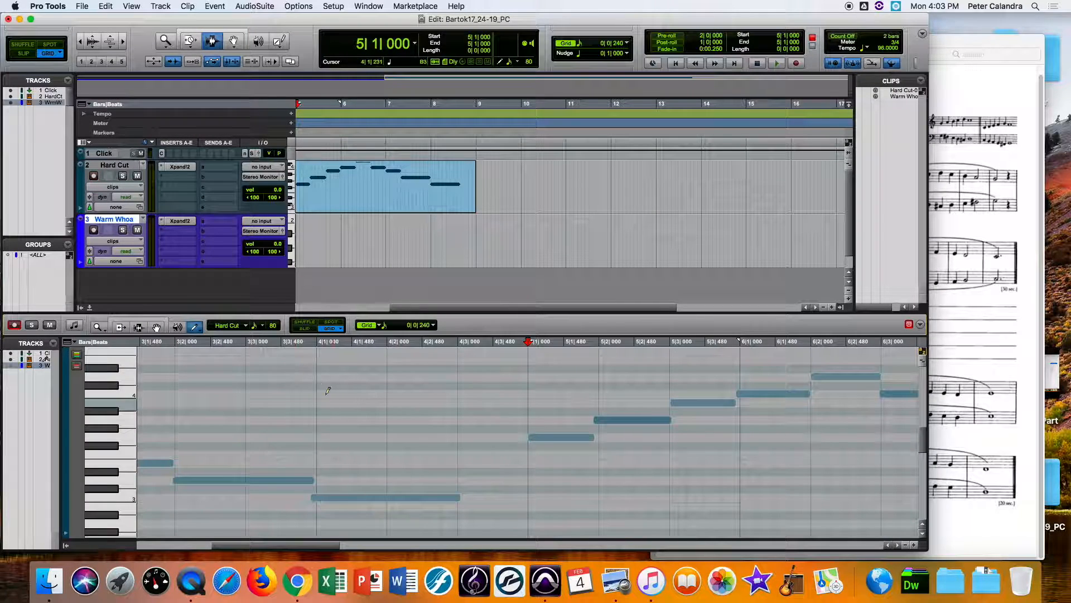
{"action": "left_click", "coordinate": [14, 365]}
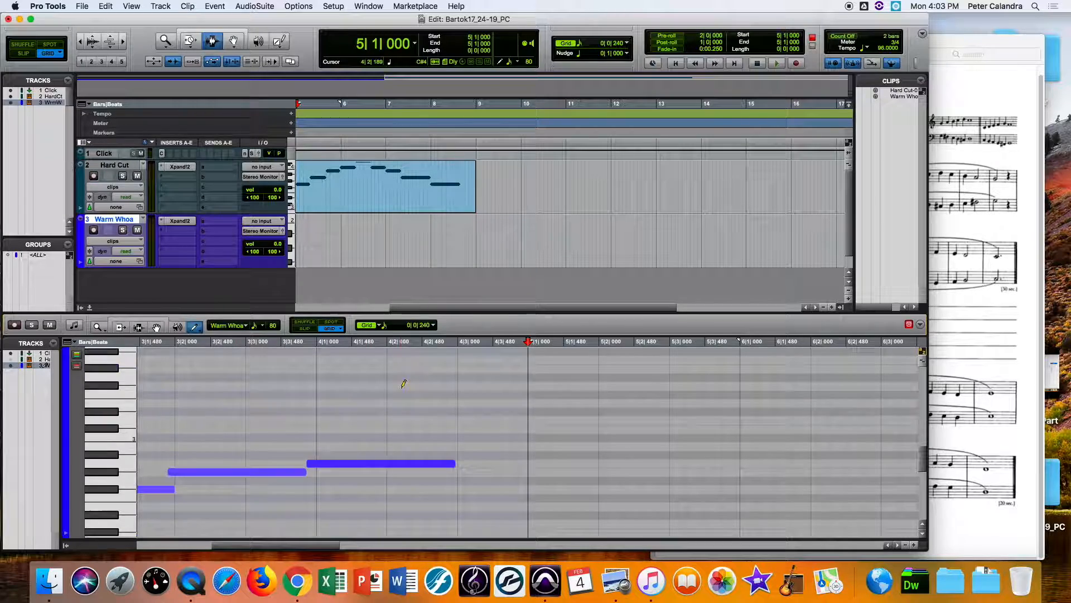
{"action": "scroll", "coordinate": [403, 383], "scroll_direction": "down", "scroll_amount": 5}
{"action": "scroll", "coordinate": [404, 384], "scroll_direction": "up", "scroll_amount": 4}
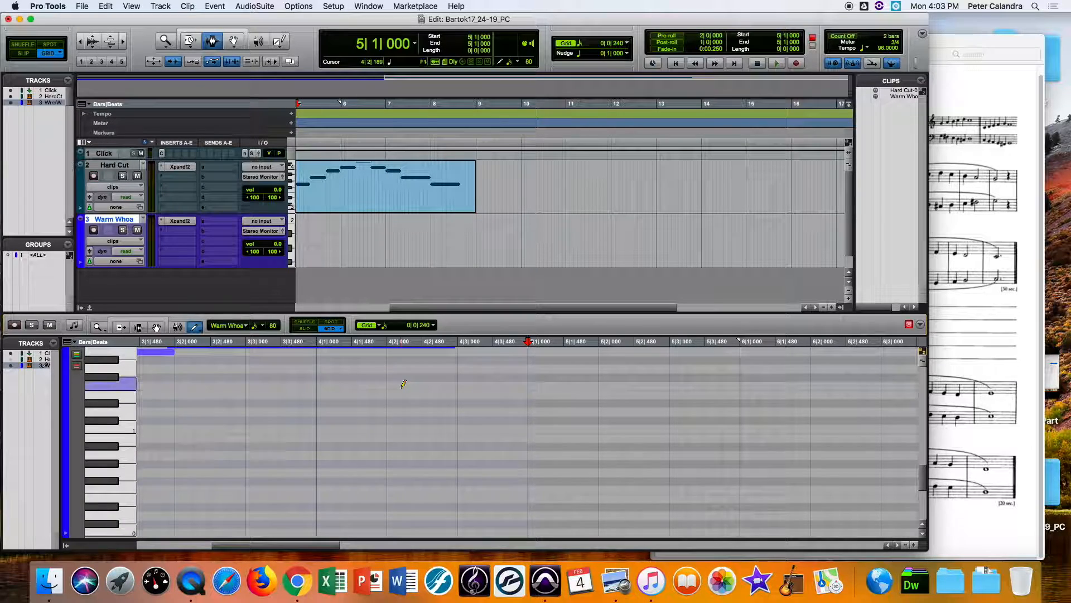
{"action": "left_click", "coordinate": [964, 153]}
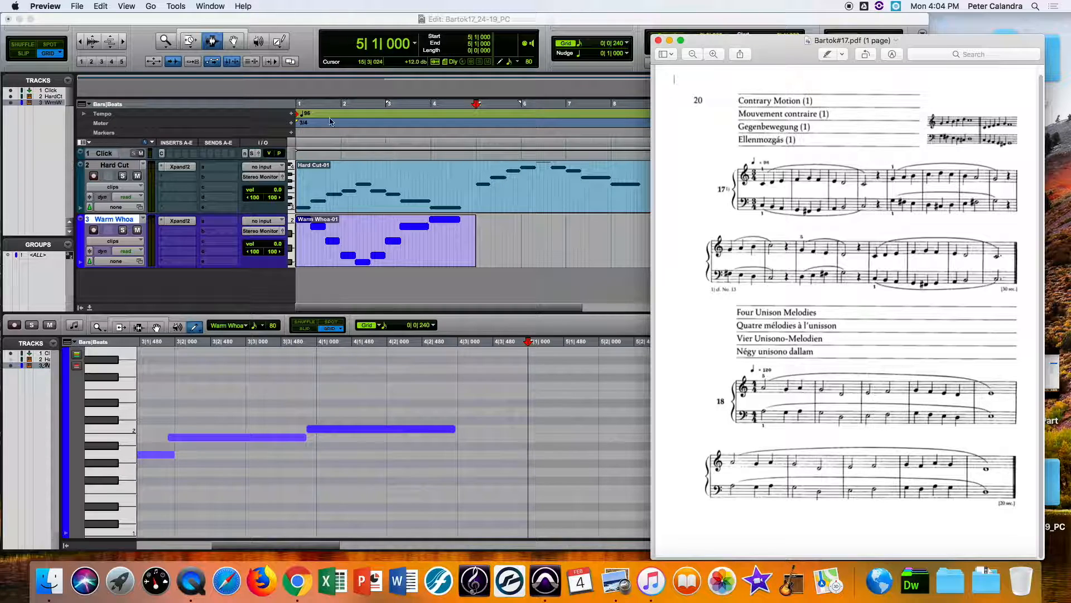
{"action": "left_click", "coordinate": [364, 137]}
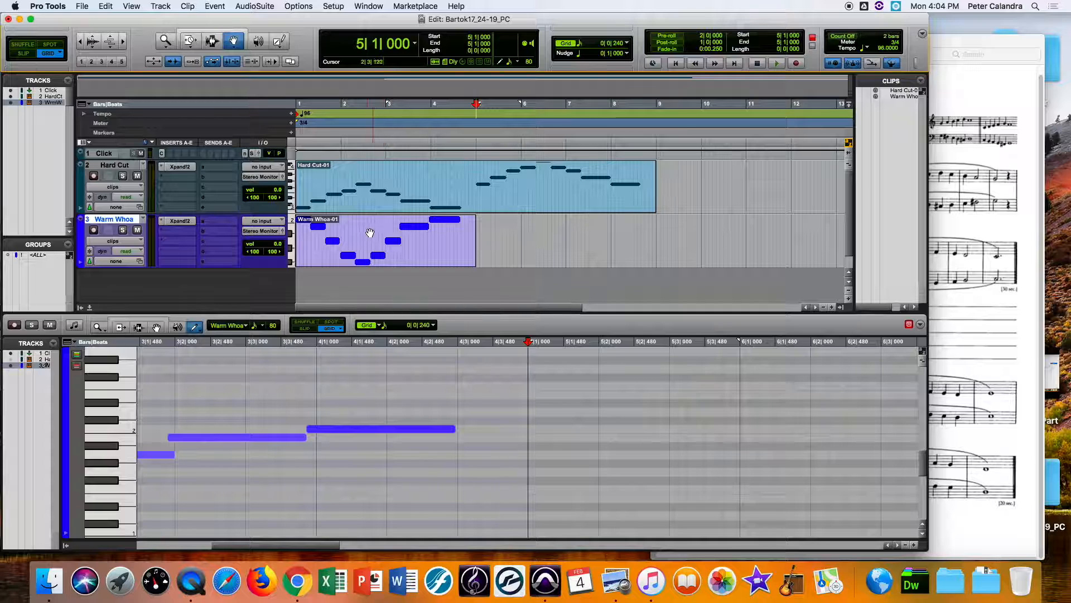
{"action": "left_click", "coordinate": [459, 224]}
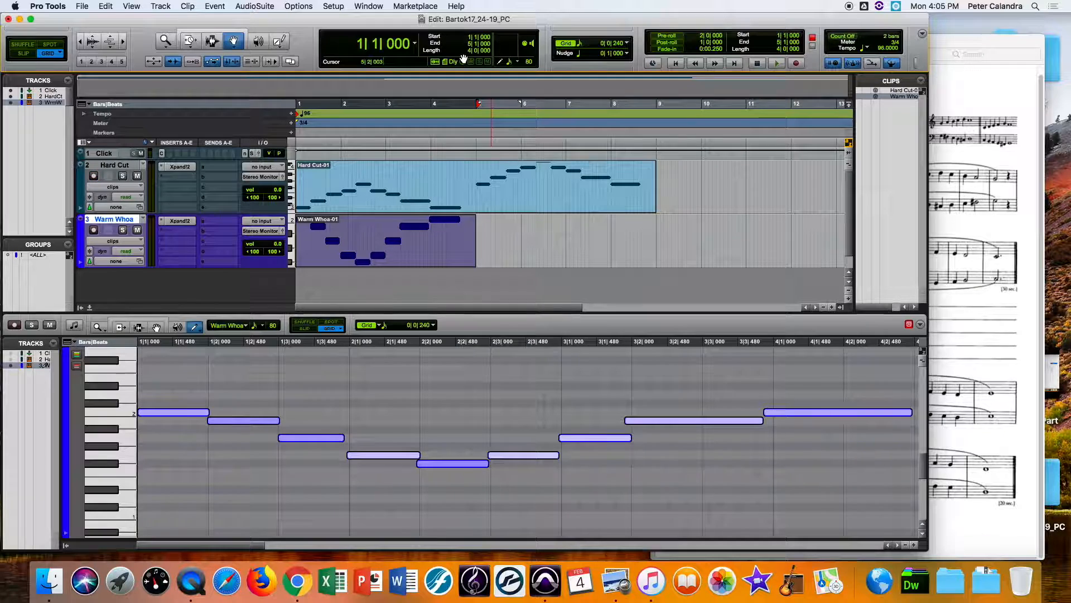
Step: Try Duplicate, Repeat and a Grabber copy on the Warm Whoa bars 1–4 clip, undoing each copy and cancelling the Repeat dialog
{"action": "key", "text": "super+d"}
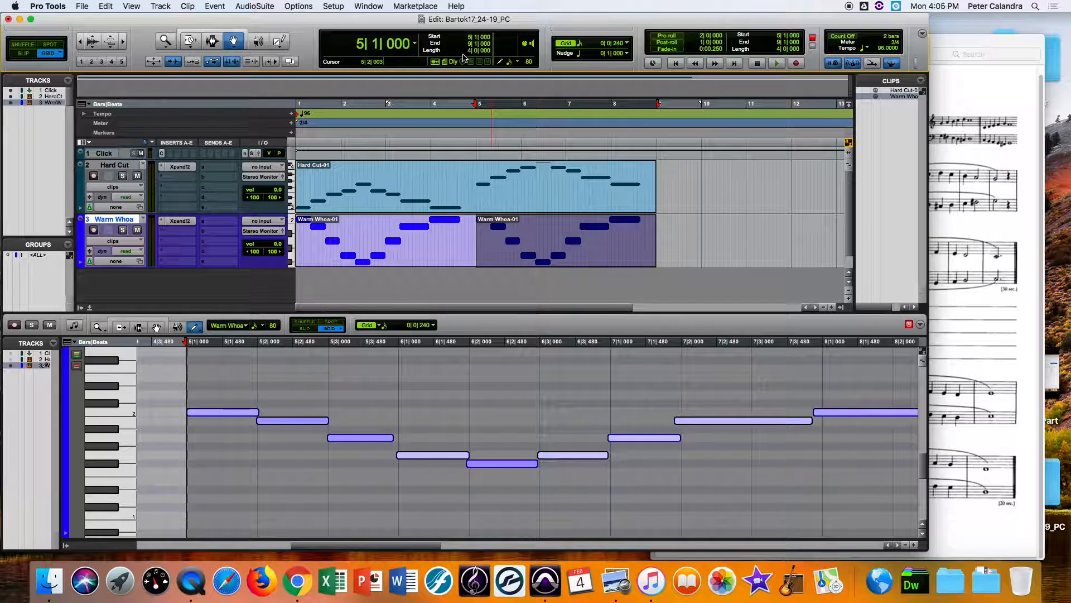
{"action": "key", "text": "super+z"}
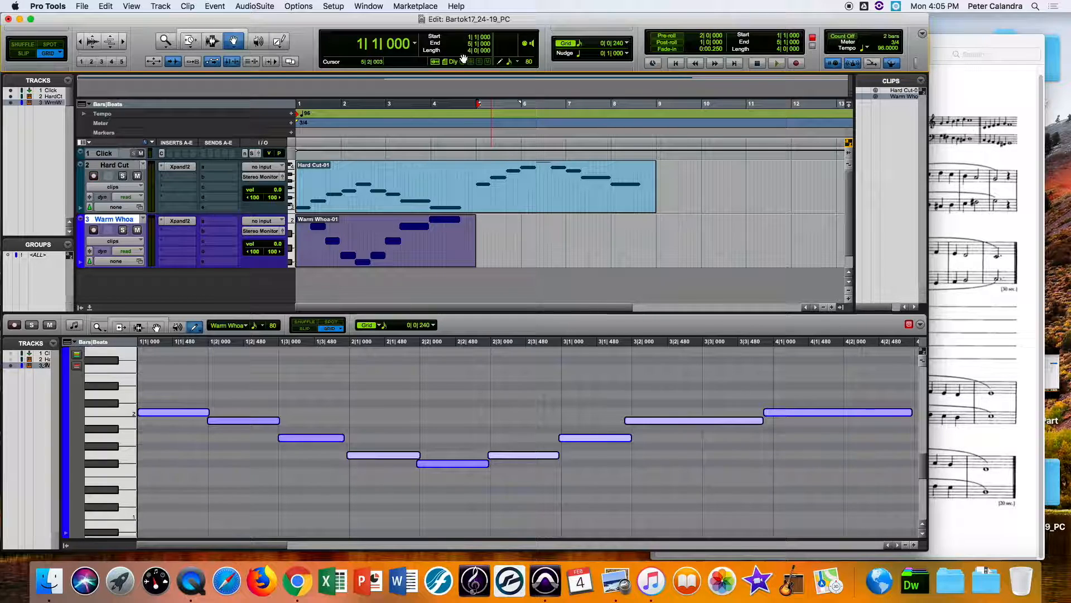
{"action": "key", "text": "alt+r"}
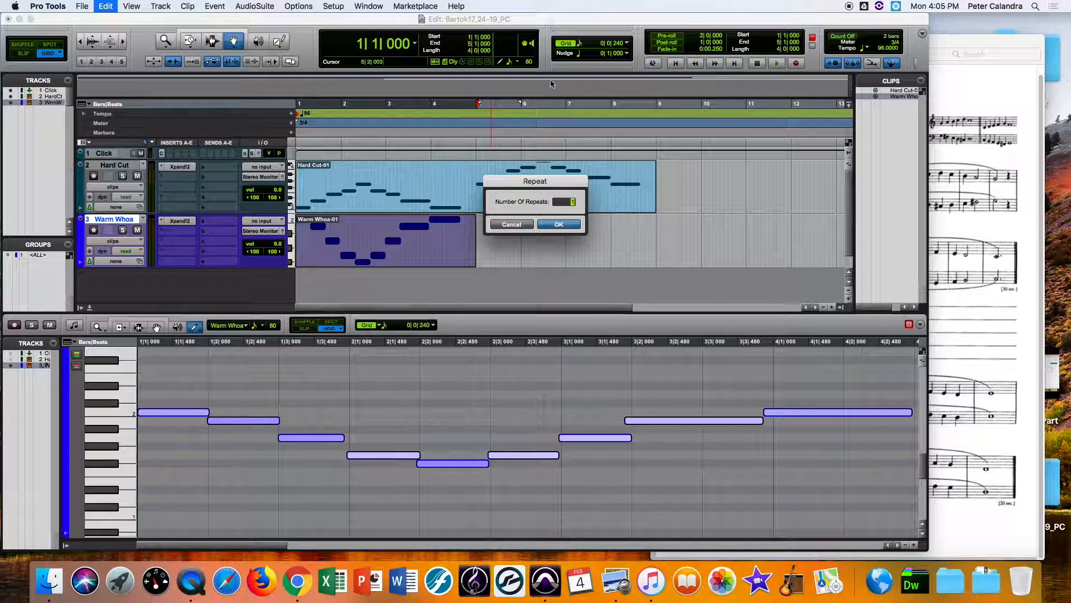
{"action": "left_click", "coordinate": [509, 225]}
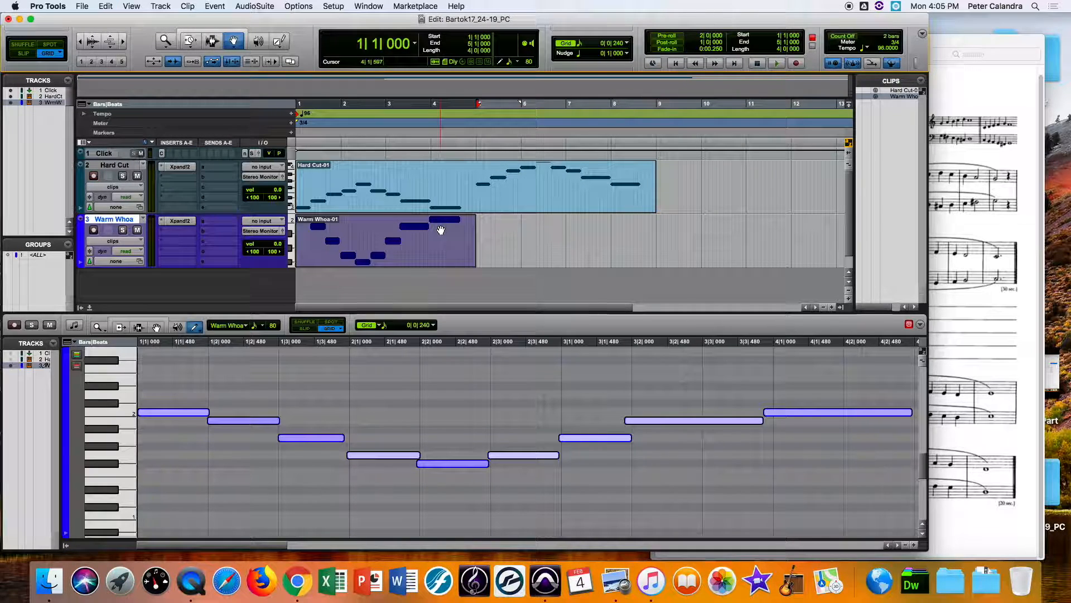
{"action": "key", "text": "alt+r"}
{"action": "left_click", "coordinate": [510, 223]}
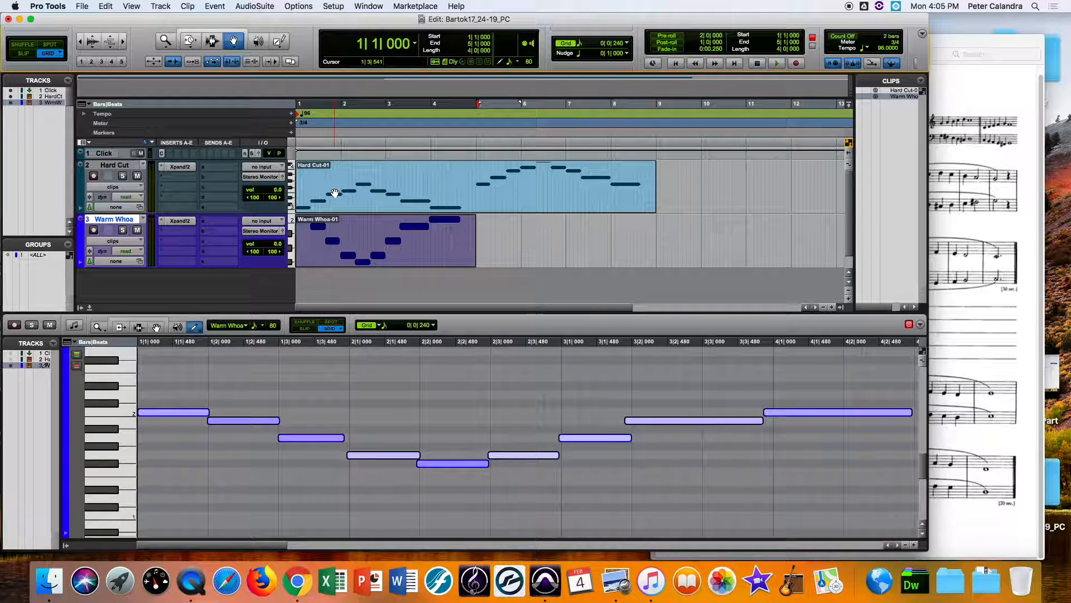
{"action": "left_click_drag", "start_coordinate": [349, 233], "coordinate": [520, 249]}
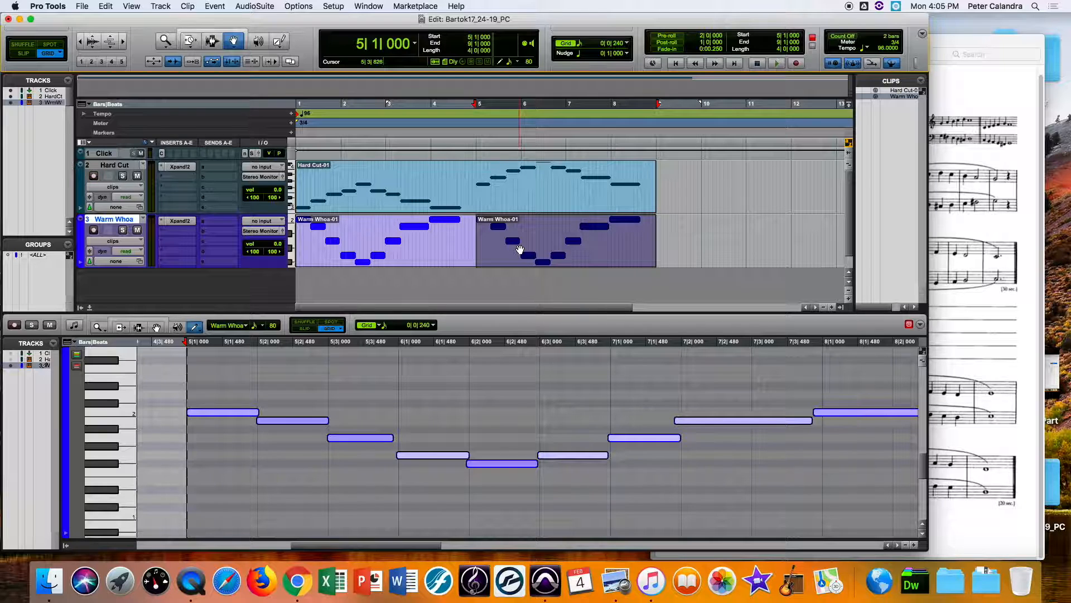
{"action": "key", "text": "super+z"}
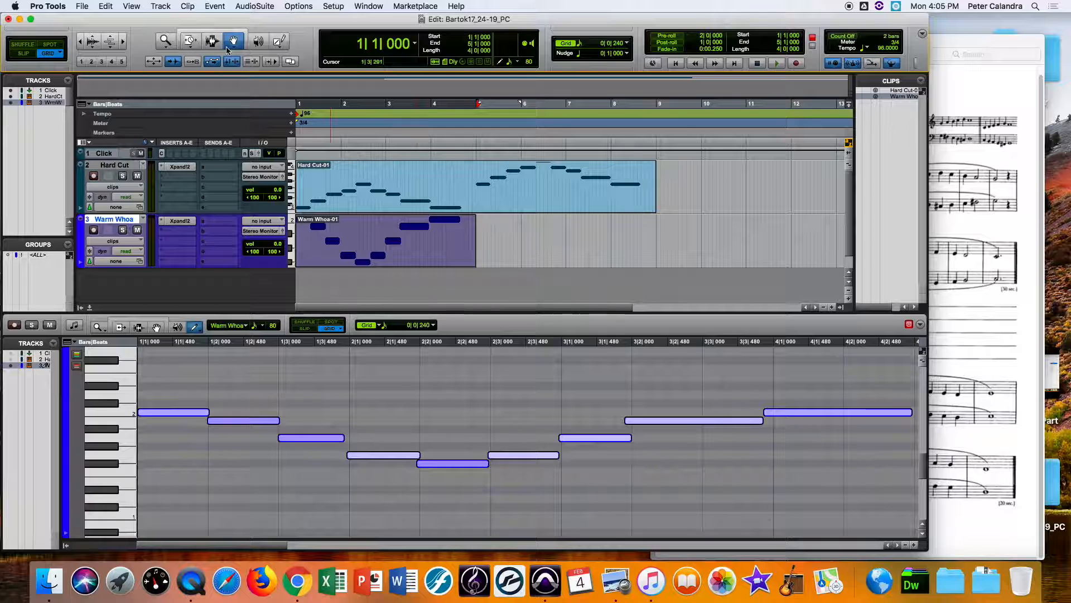
Step: Select bars 1–4 on Warm Whoa with the Selector tool, and copy the clip to bar 5 with the Grabber tool
{"action": "left_click", "coordinate": [210, 40]}
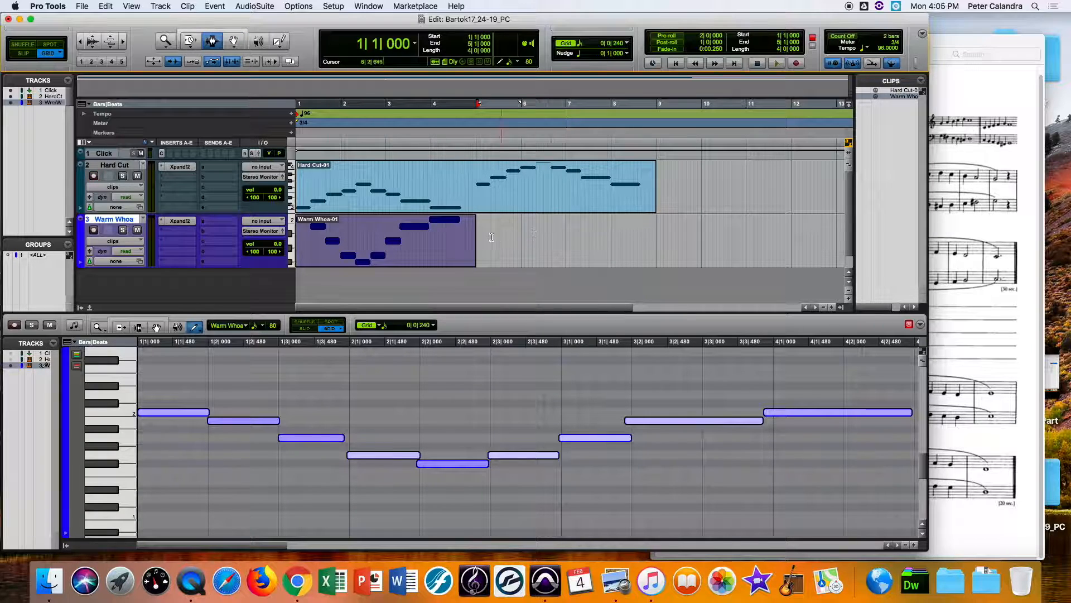
{"action": "left_click", "coordinate": [475, 232]}
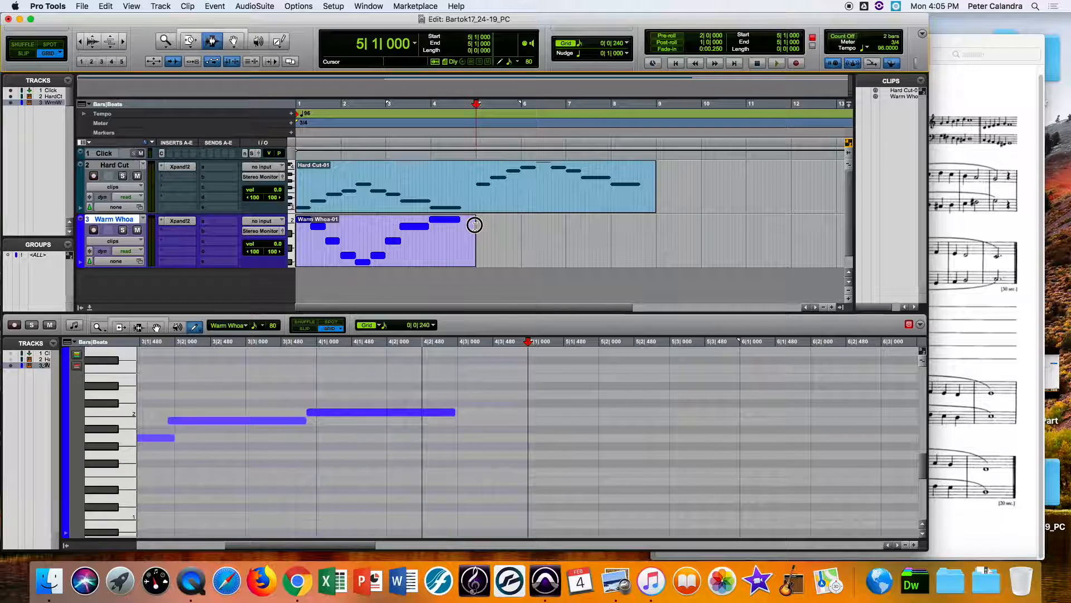
{"action": "left_click_drag", "start_coordinate": [477, 232], "coordinate": [266, 233]}
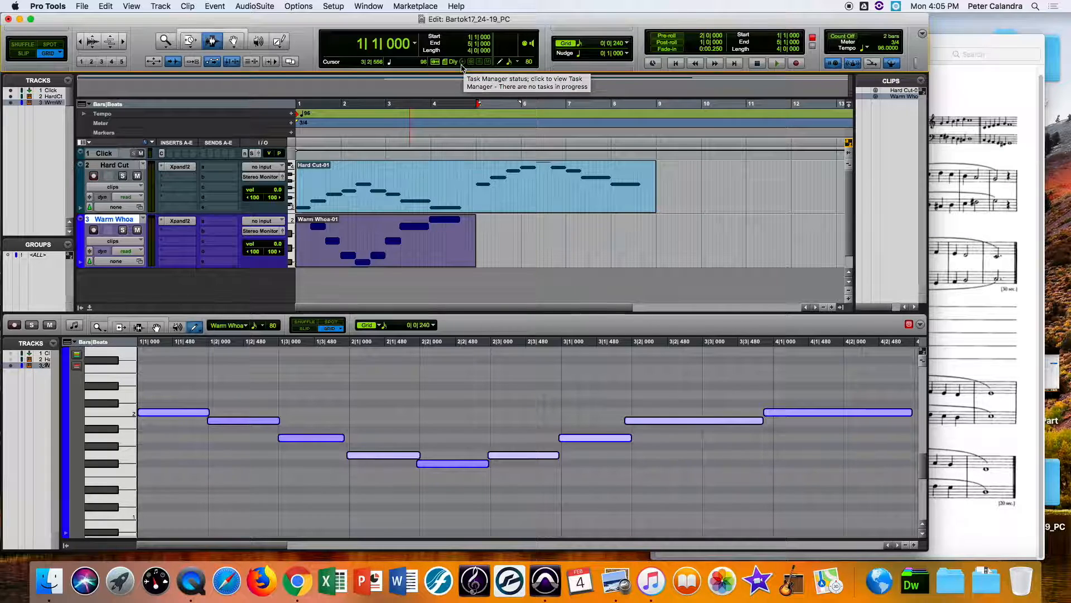
{"action": "left_click", "coordinate": [231, 40]}
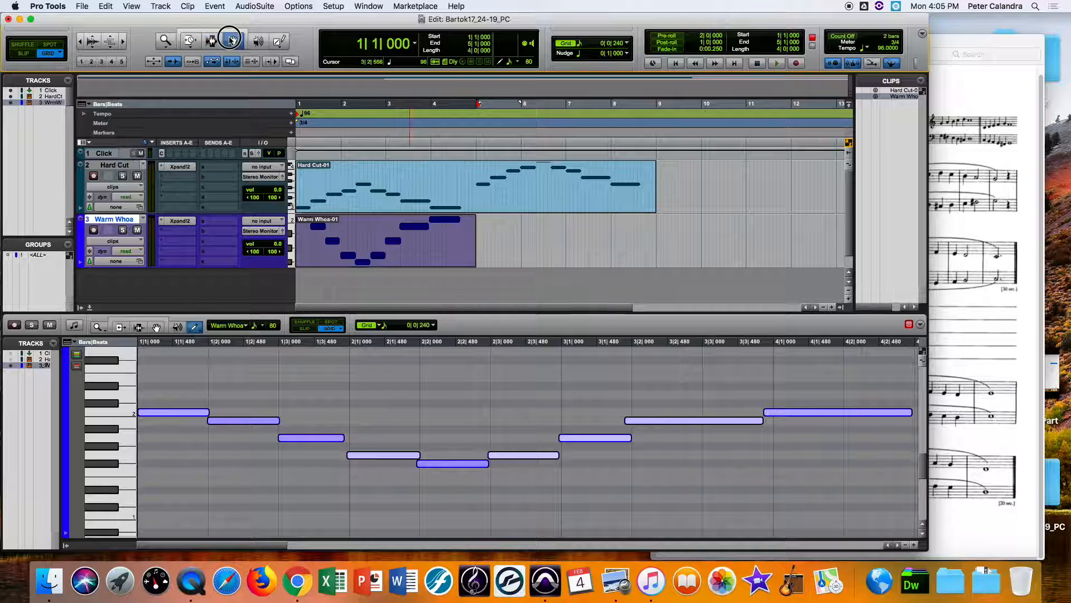
{"action": "left_click_drag", "start_coordinate": [361, 234], "coordinate": [535, 234]}
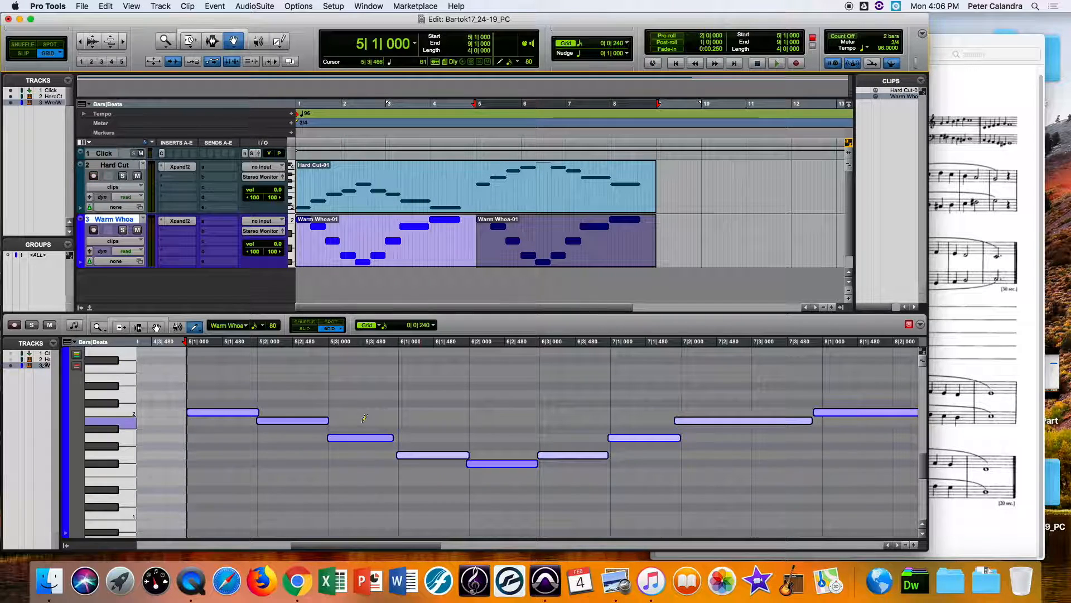
Step: Undo the stray note before bar 5, deselect the copied notes with the MIDI Editor's Grabber tool, and consult the score
{"action": "left_click", "coordinate": [980, 224]}
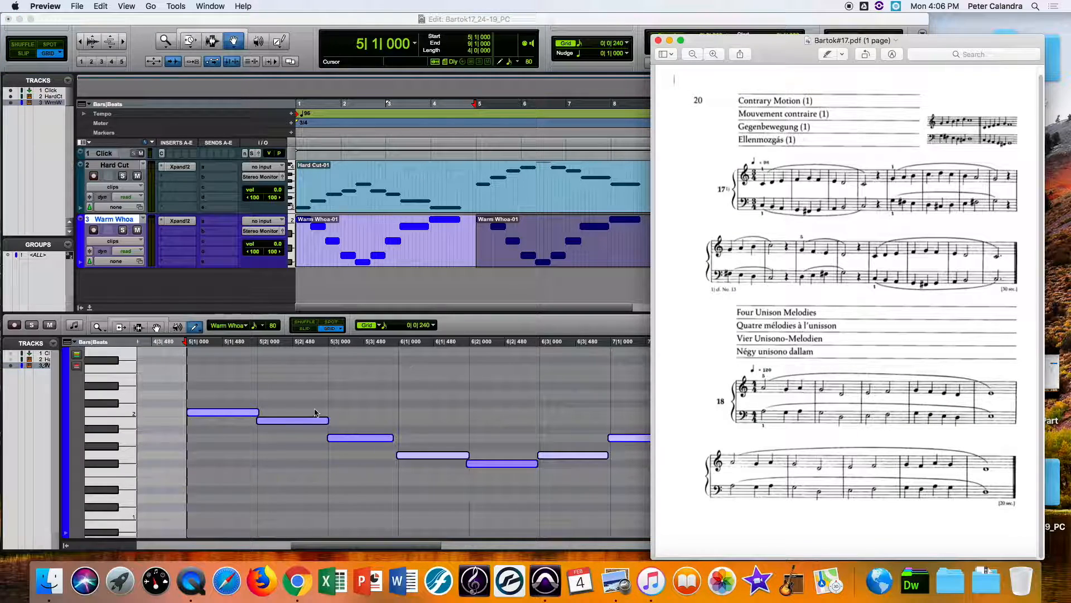
{"action": "left_click", "coordinate": [146, 393]}
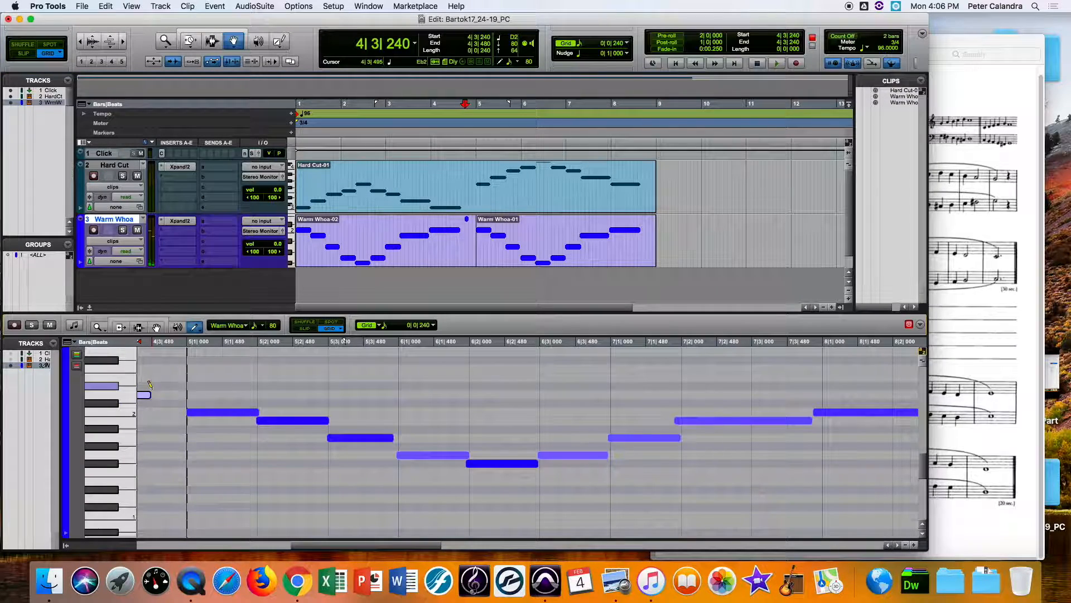
{"action": "key", "text": "super+z"}
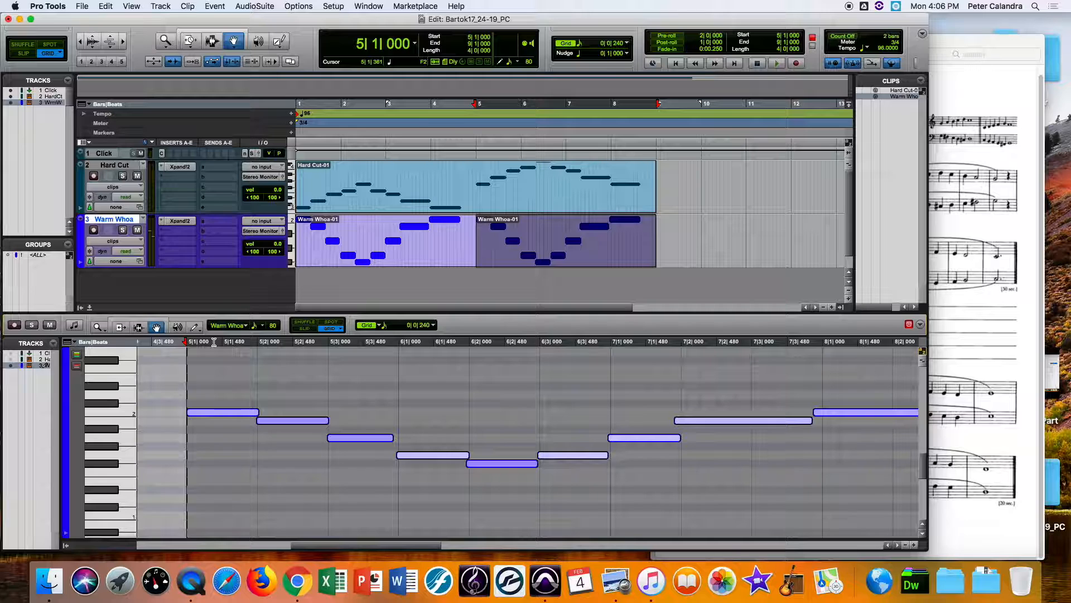
{"action": "left_click", "coordinate": [222, 343]}
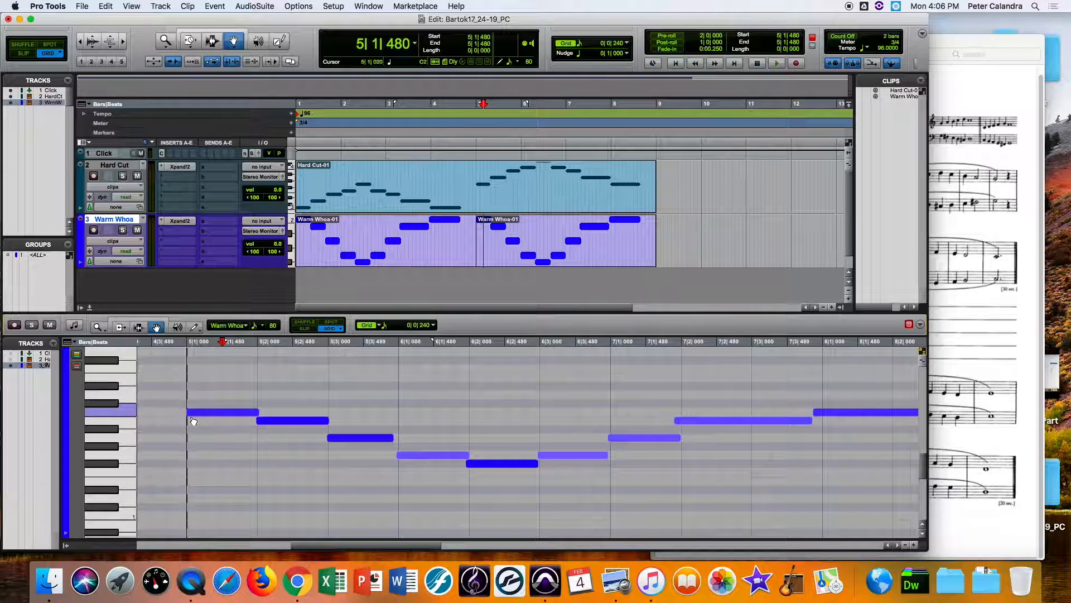
{"action": "left_click", "coordinate": [930, 308]}
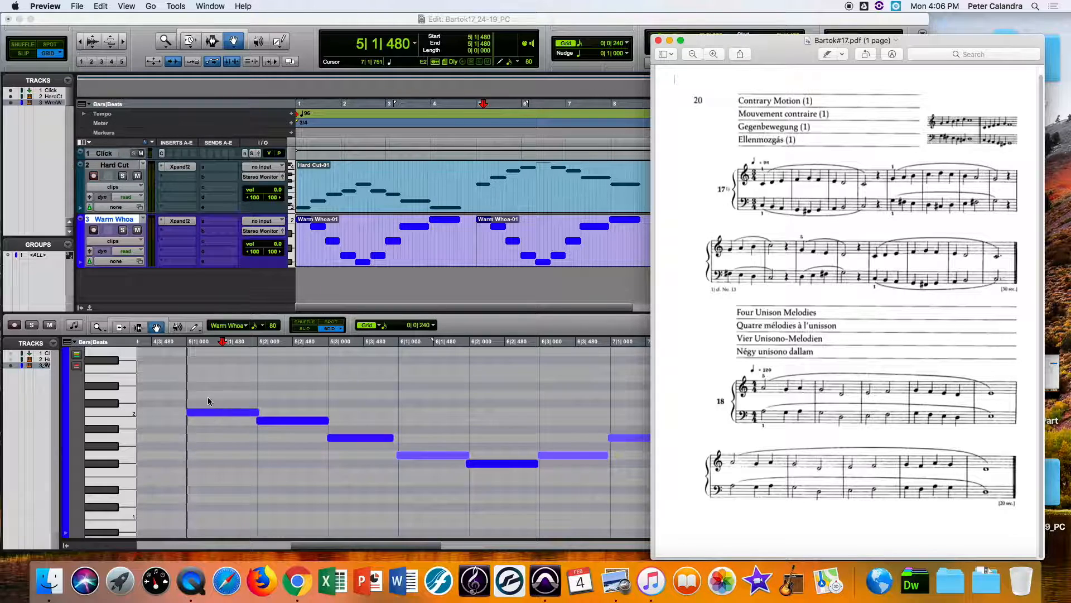
Step: Select the three bar 5 notes of the Warm Whoa copy and transpose them up together so the first is G2
{"action": "left_click", "coordinate": [176, 376]}
{"action": "left_click_drag", "start_coordinate": [175, 376], "coordinate": [358, 442]}
{"action": "left_click", "coordinate": [221, 413]}
{"action": "left_click_drag", "start_coordinate": [220, 413], "coordinate": [211, 350]}
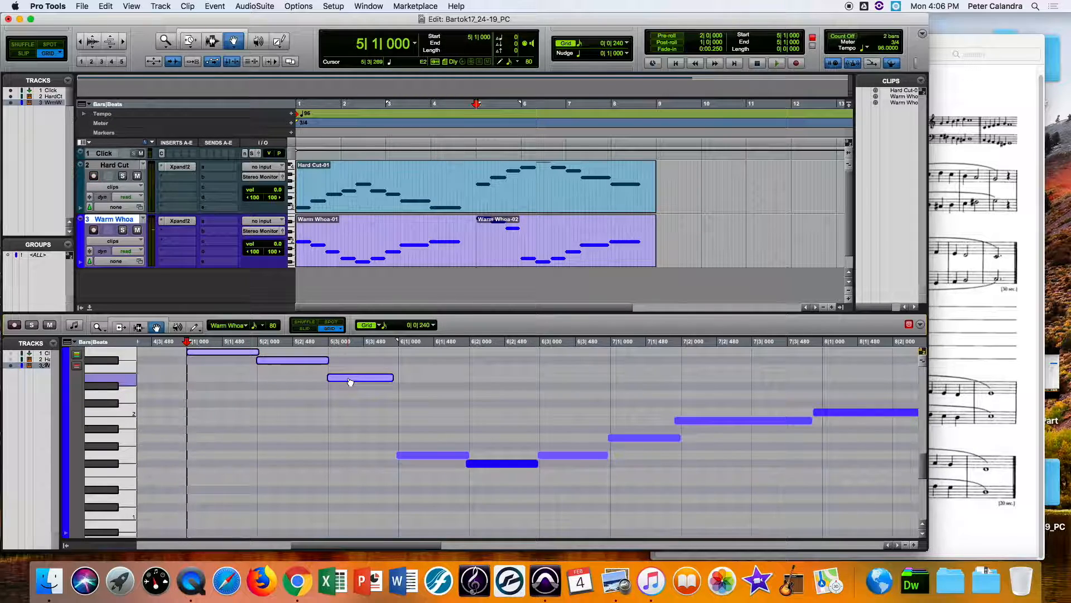
{"action": "left_click", "coordinate": [275, 408]}
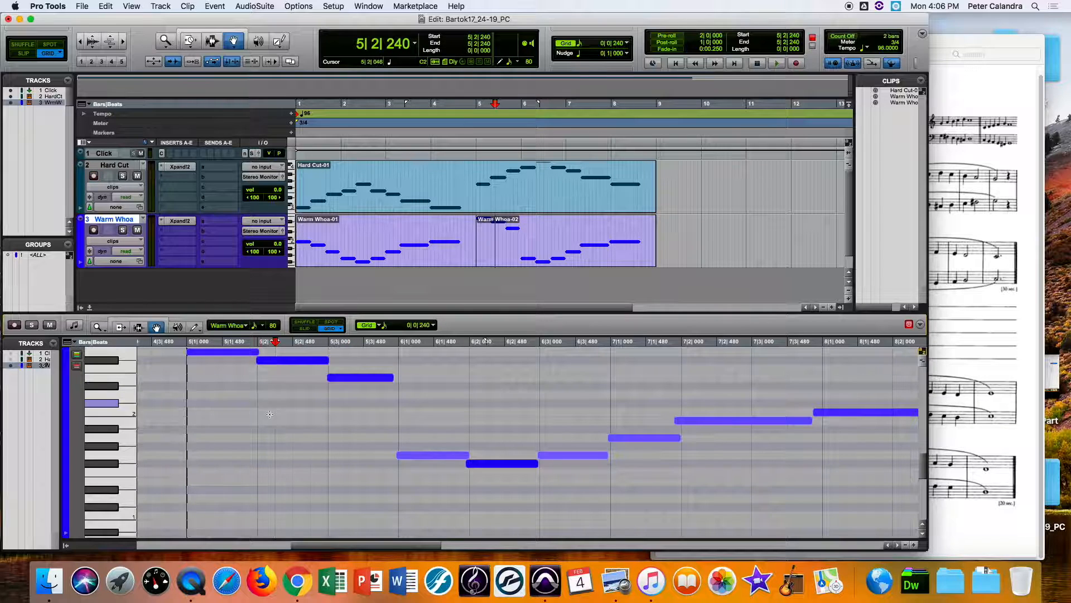
Step: Check the score and raise the three Warm Whoa notes in bar 6 to D2, C#2 and D2 on the beats
{"action": "key", "text": "super+Tab"}
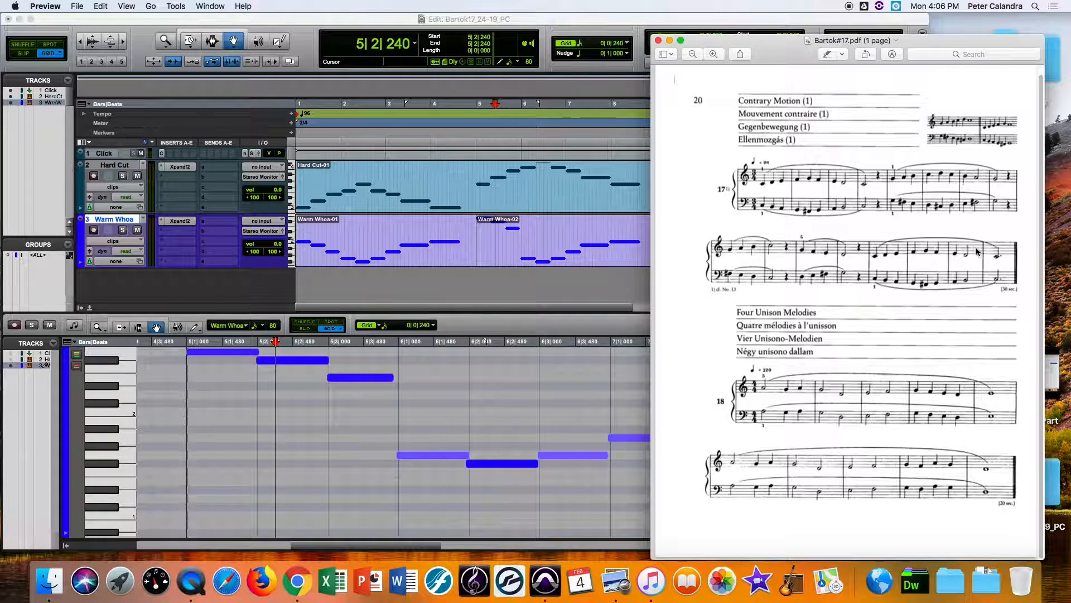
{"action": "left_click", "coordinate": [409, 415]}
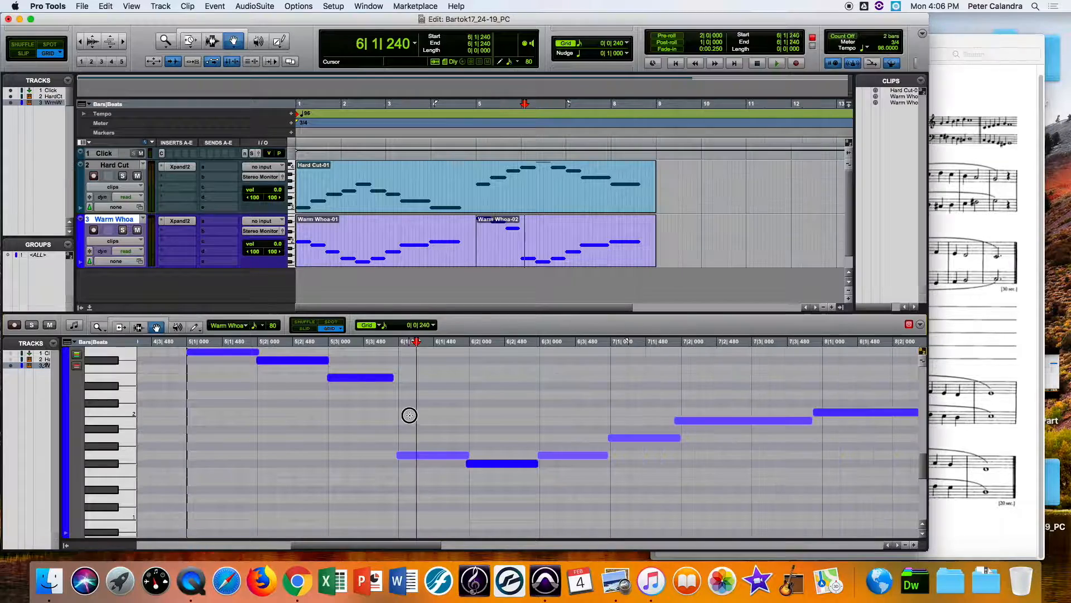
{"action": "left_click_drag", "start_coordinate": [409, 415], "coordinate": [541, 476]}
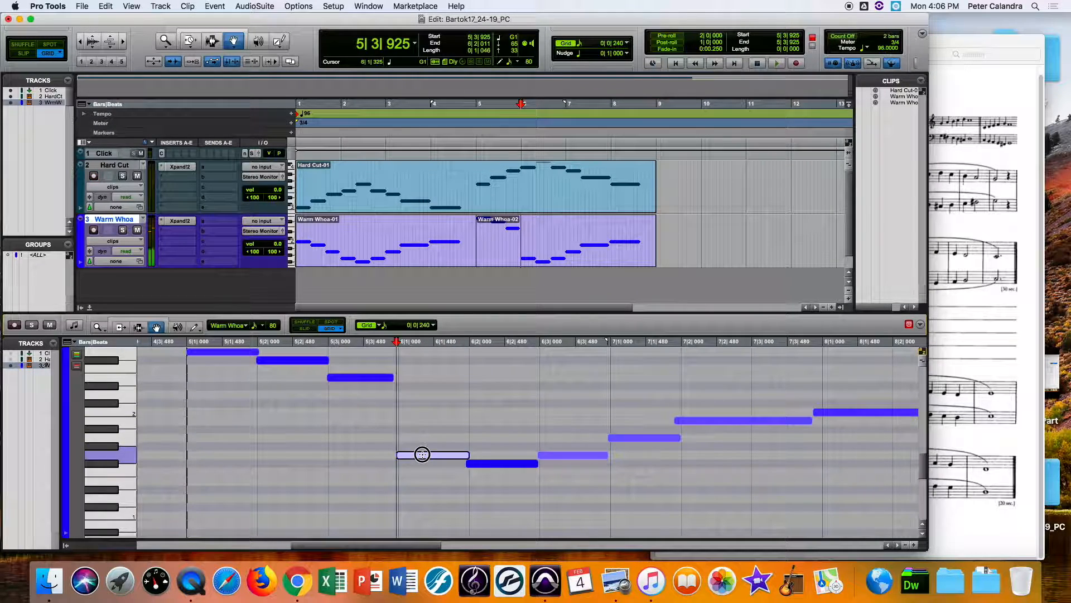
{"action": "left_click_drag", "start_coordinate": [418, 454], "coordinate": [419, 395]}
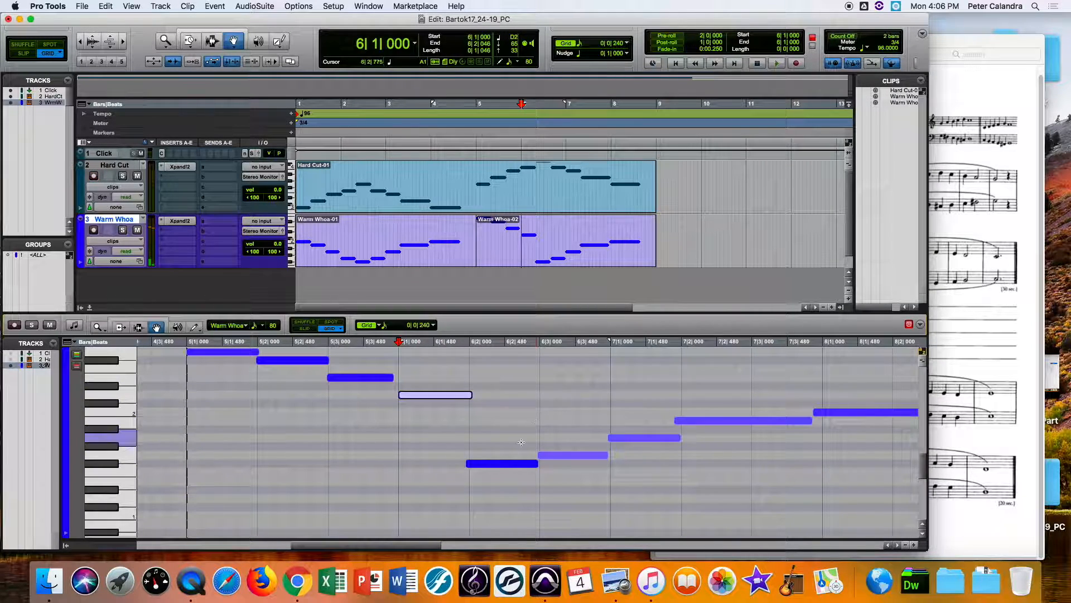
{"action": "left_click_drag", "start_coordinate": [509, 469], "coordinate": [510, 409]}
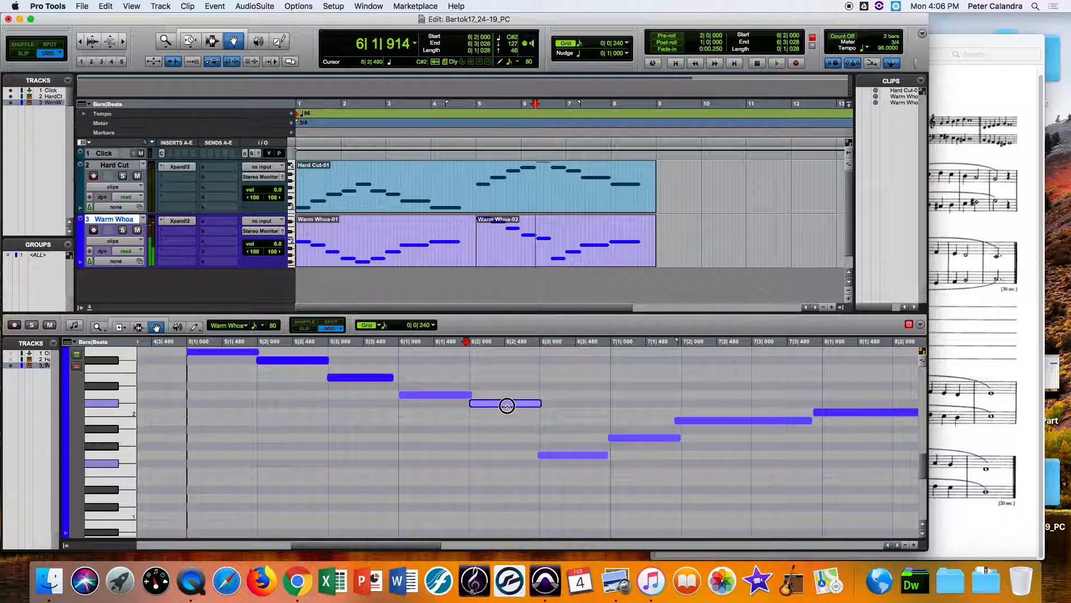
{"action": "left_click_drag", "start_coordinate": [567, 459], "coordinate": [562, 394]}
Step: Raise the Warm Whoa bar 7 notes to E2 and F#2 and the bar 8 note to G2, starting on the grid
{"action": "left_click_drag", "start_coordinate": [630, 441], "coordinate": [620, 376]}
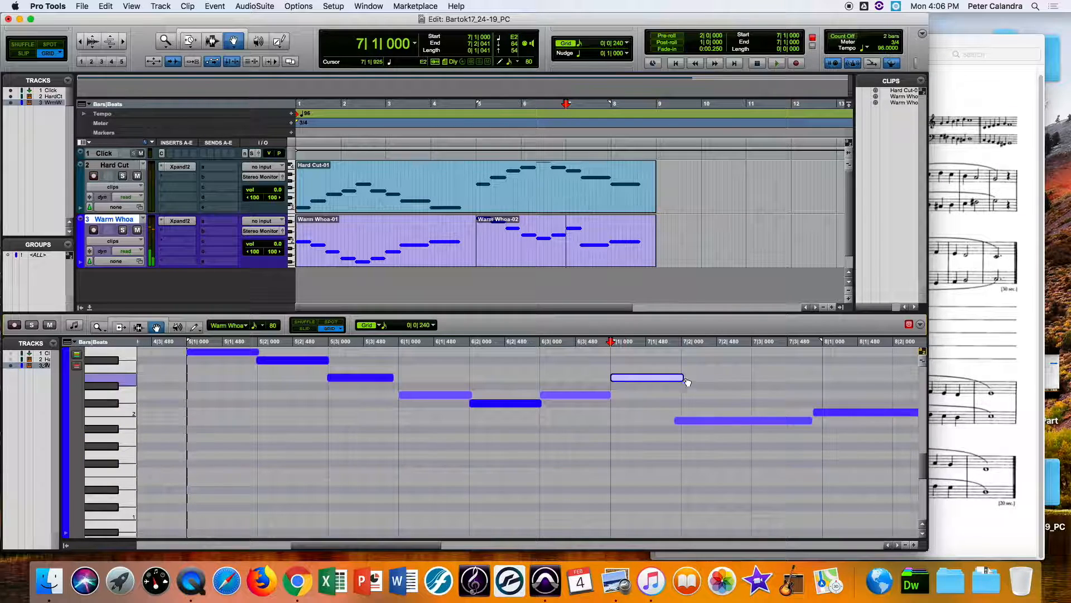
{"action": "left_click_drag", "start_coordinate": [718, 421], "coordinate": [719, 363]}
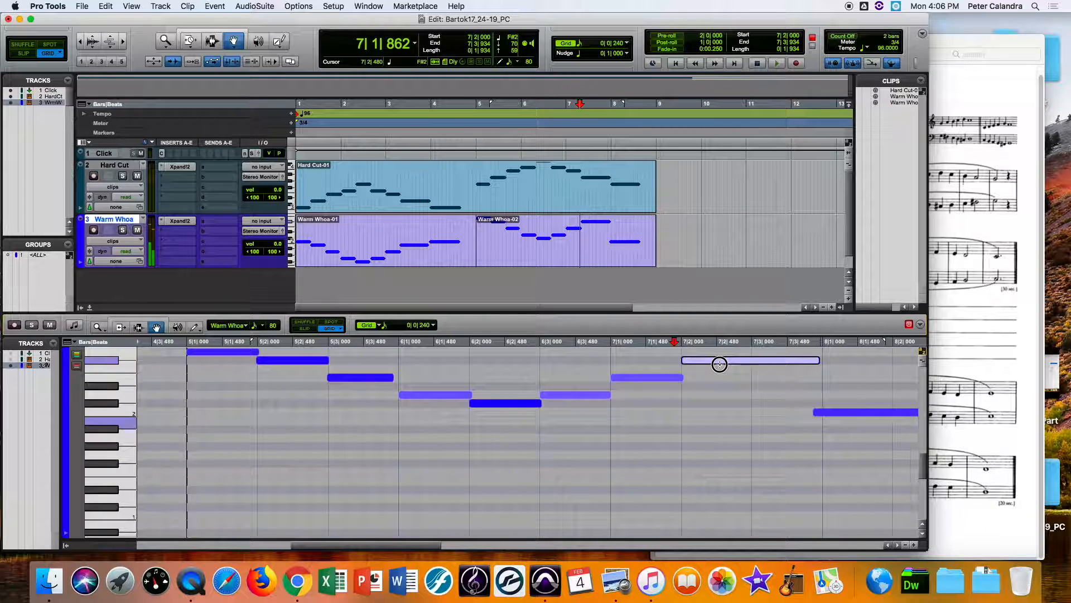
{"action": "left_click_drag", "start_coordinate": [831, 412], "coordinate": [837, 351]}
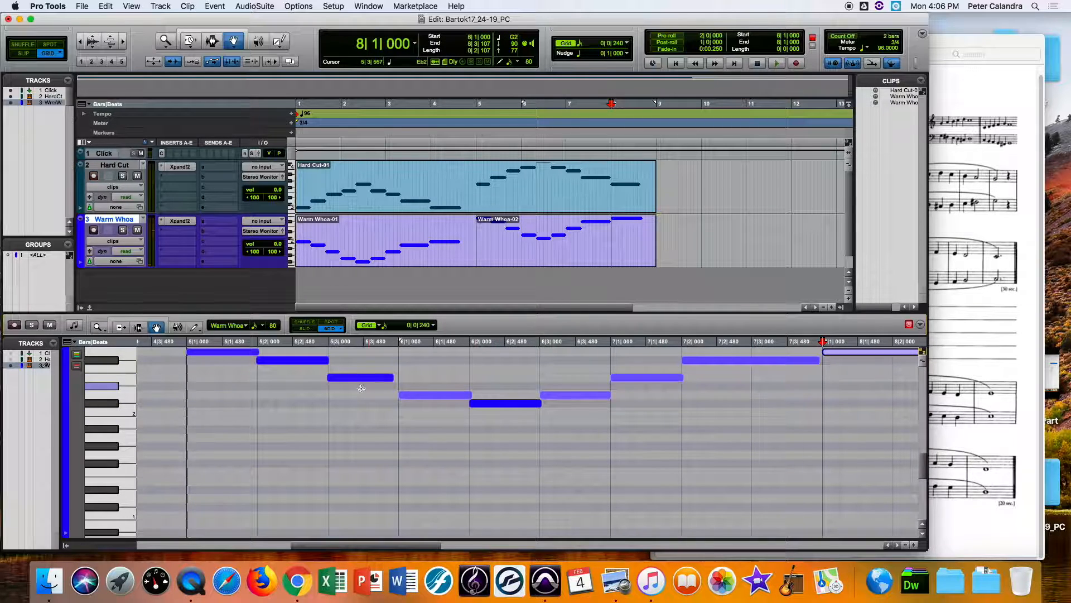
Step: Align the second and third Warm Whoa notes of bar 5 with the grid, and select the bar's opening G2 note
{"action": "left_click", "coordinate": [337, 377]}
{"action": "left_click", "coordinate": [273, 362]}
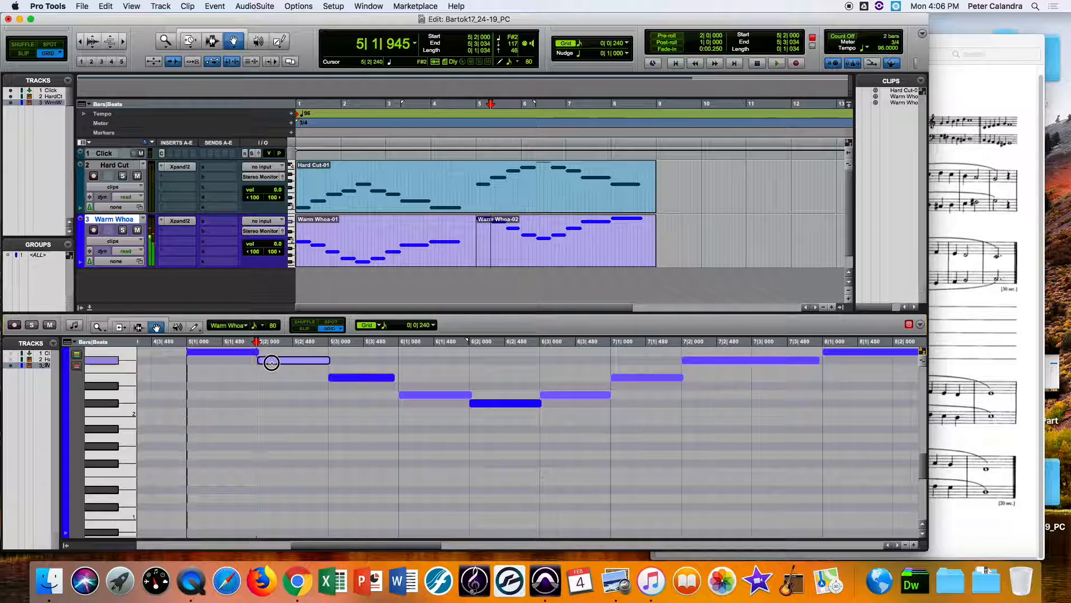
{"action": "left_click", "coordinate": [196, 352]}
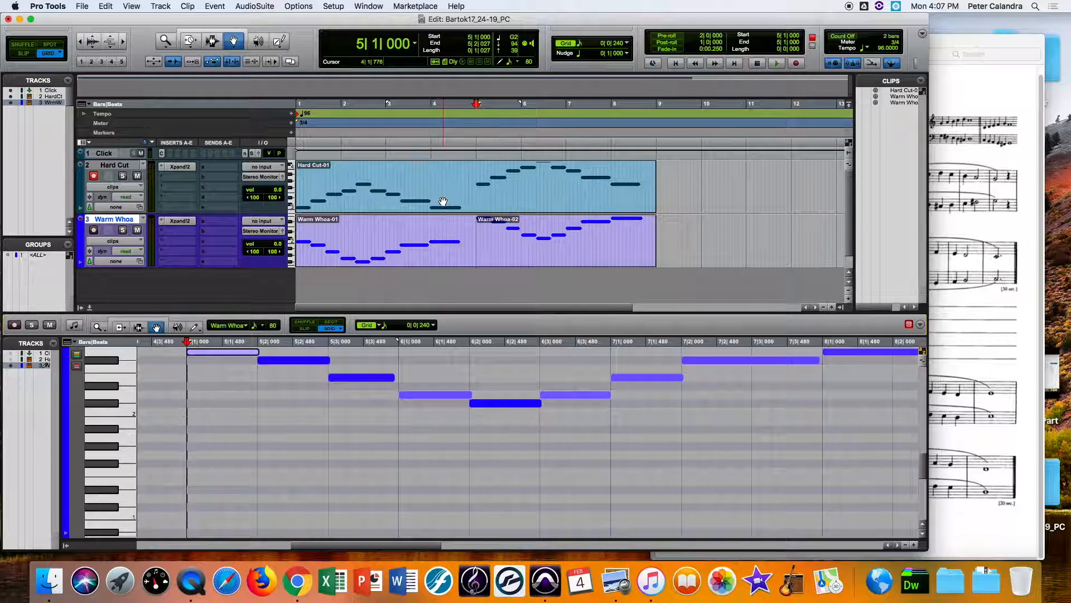
Step: Delete all clips on the Hard Cut and Warm Whoa tracks and hide the docked MIDI Editor
{"action": "left_click", "coordinate": [443, 208]}
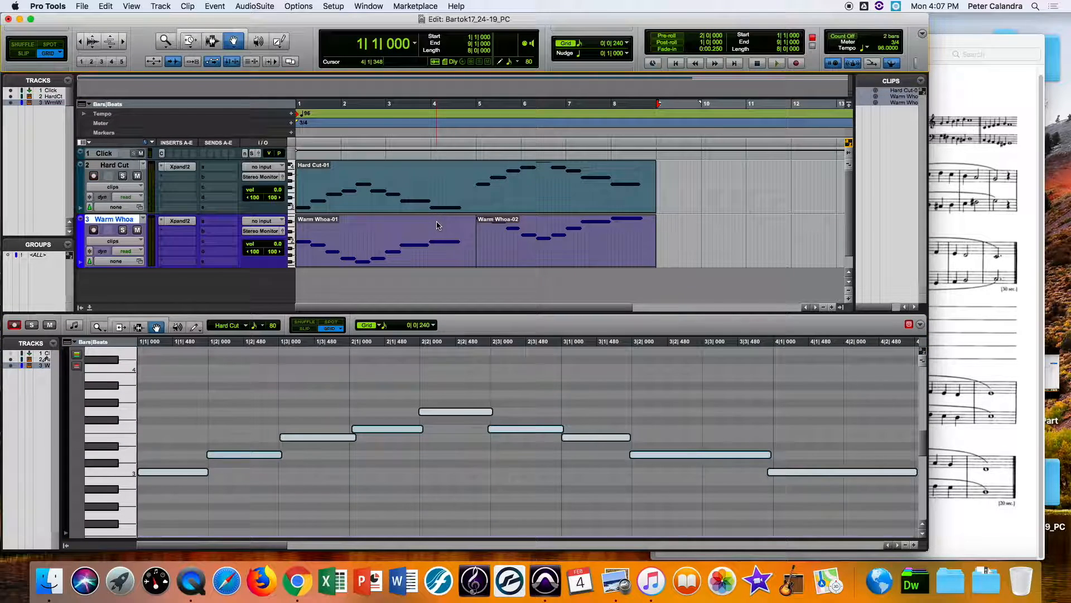
{"action": "key", "text": "Delete"}
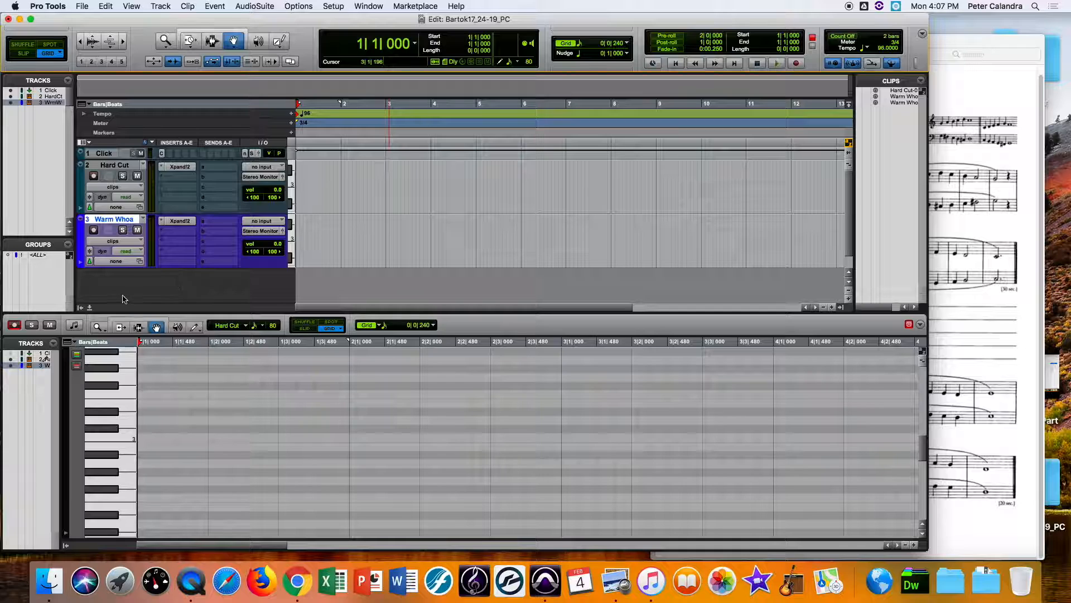
{"action": "left_click", "coordinate": [90, 308]}
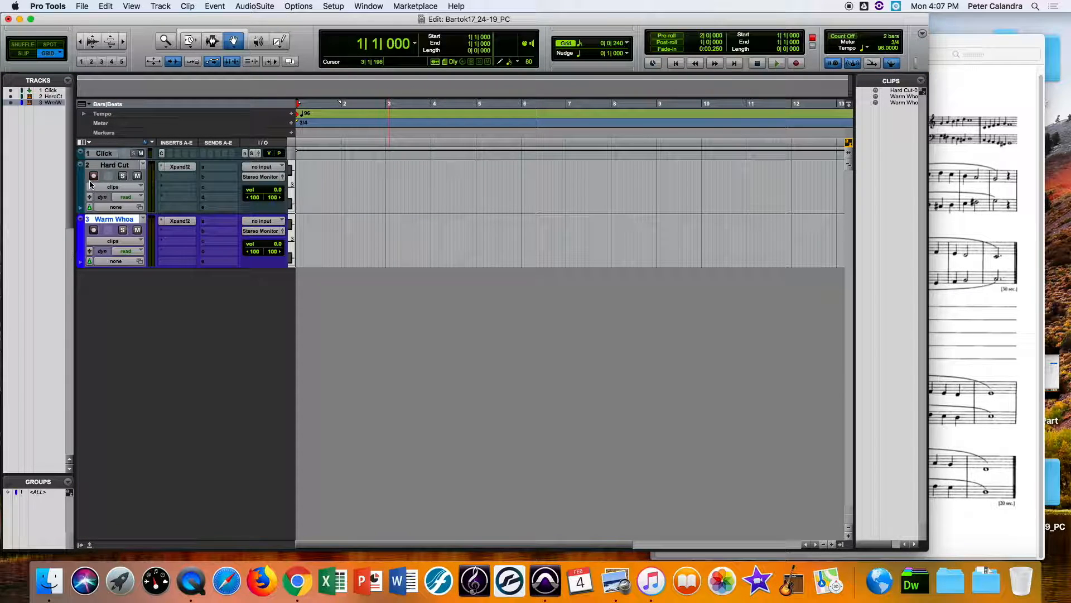
Step: Select the Hard Cut track, check piece No. 17 in the score, and return to the Edit window
{"action": "left_click", "coordinate": [118, 166]}
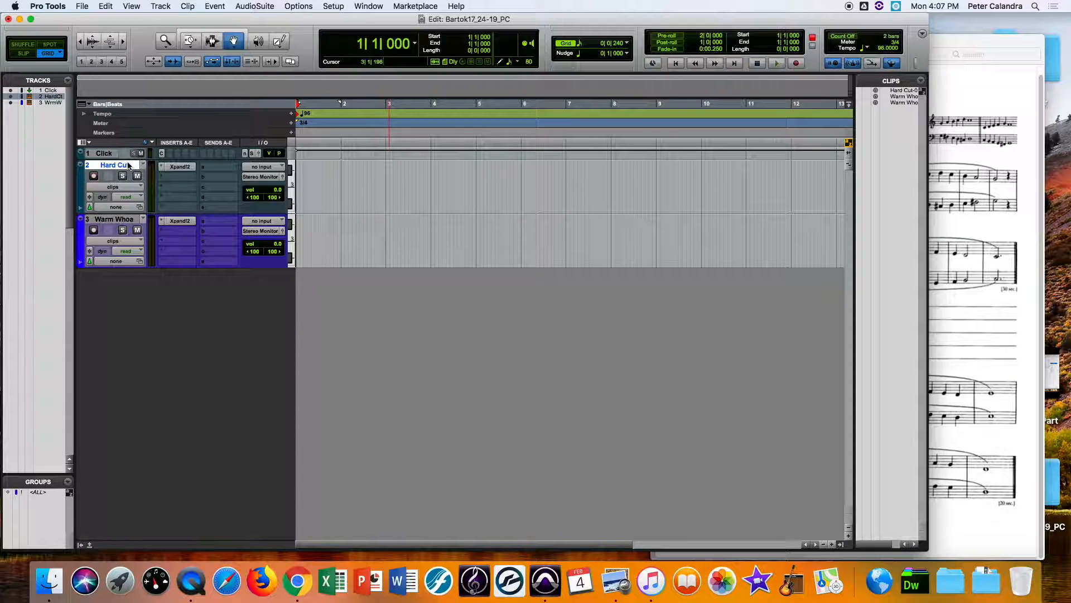
{"action": "left_click", "coordinate": [993, 103]}
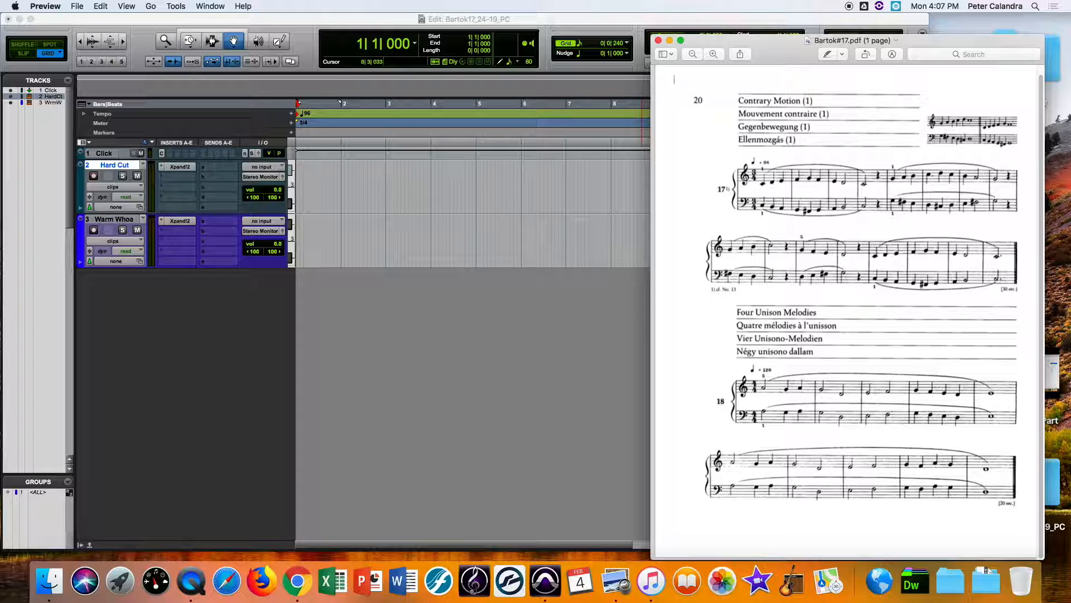
{"action": "left_click", "coordinate": [786, 28]}
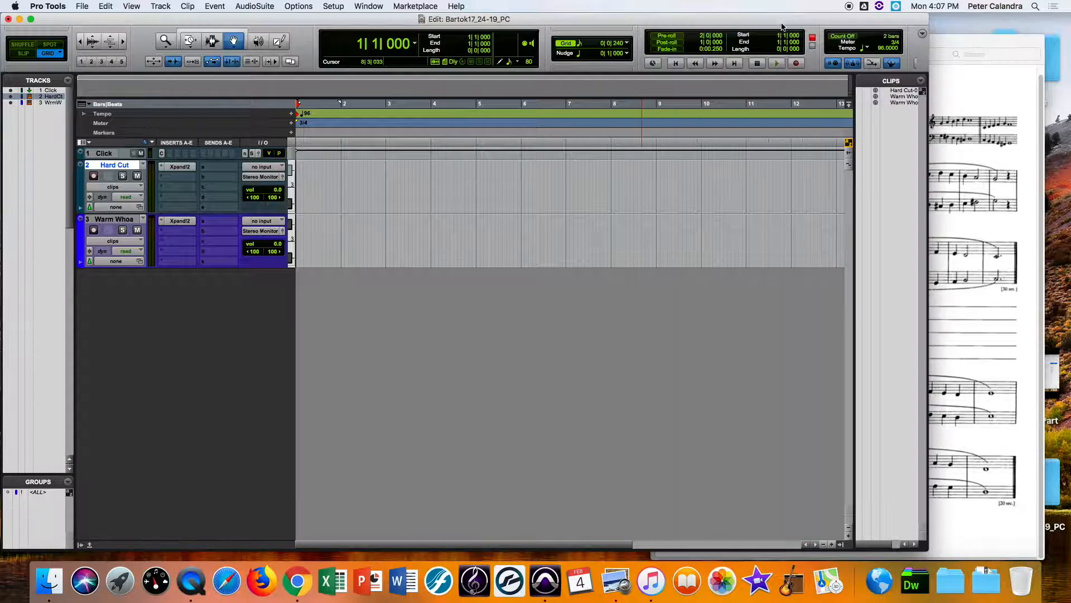
Step: Record the first four bars of piece No. 17 on the Hard Cut track and the mirrored part on Warm Whoa
{"action": "left_click_drag", "start_coordinate": [924, 546], "coordinate": [630, 540]}
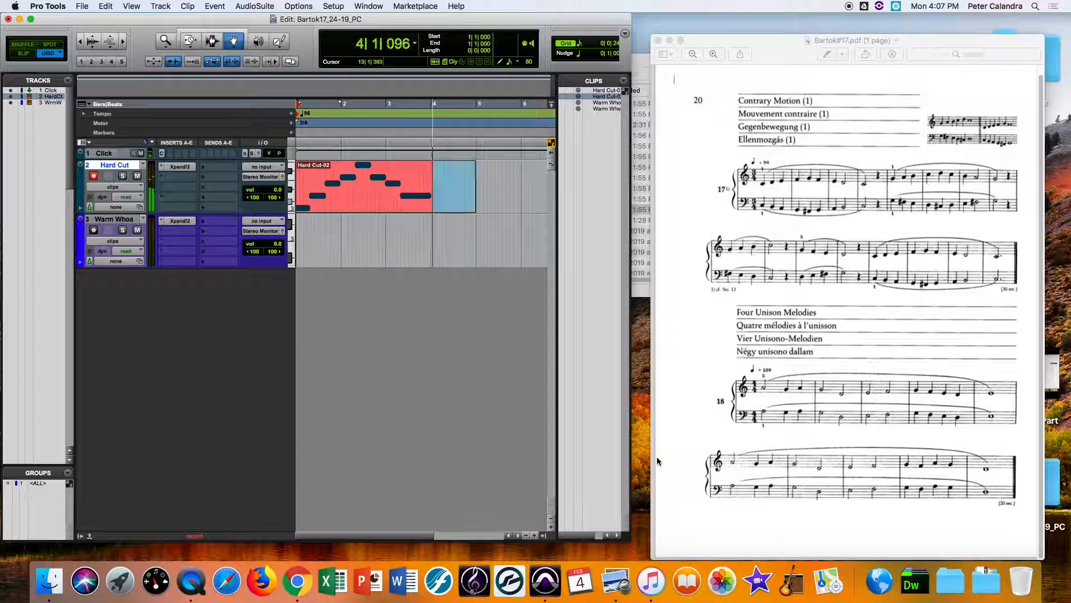
{"action": "key", "text": "space"}
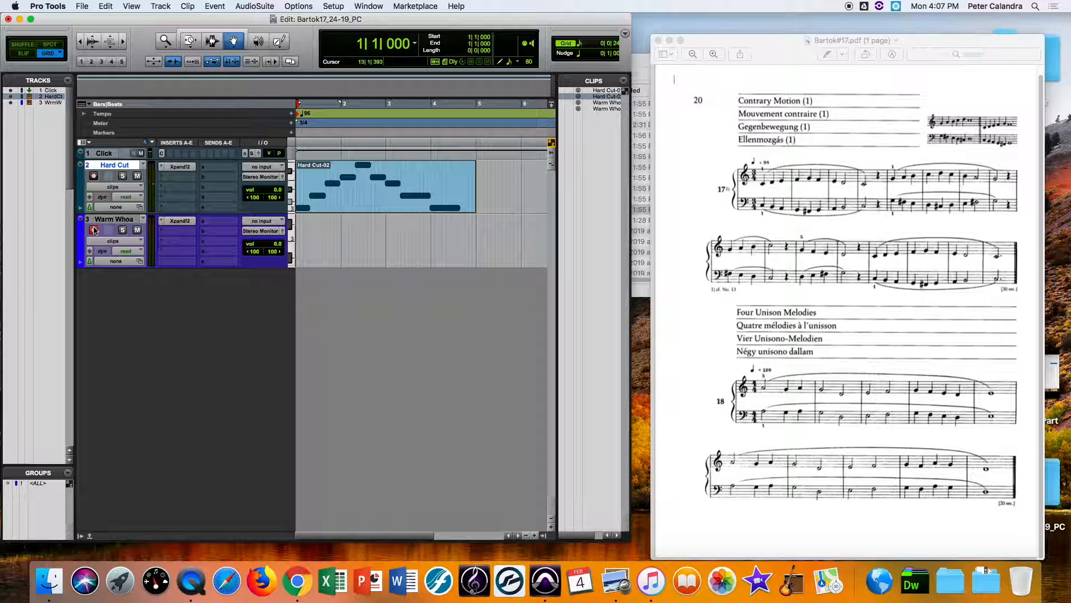
{"action": "left_click", "coordinate": [93, 230]}
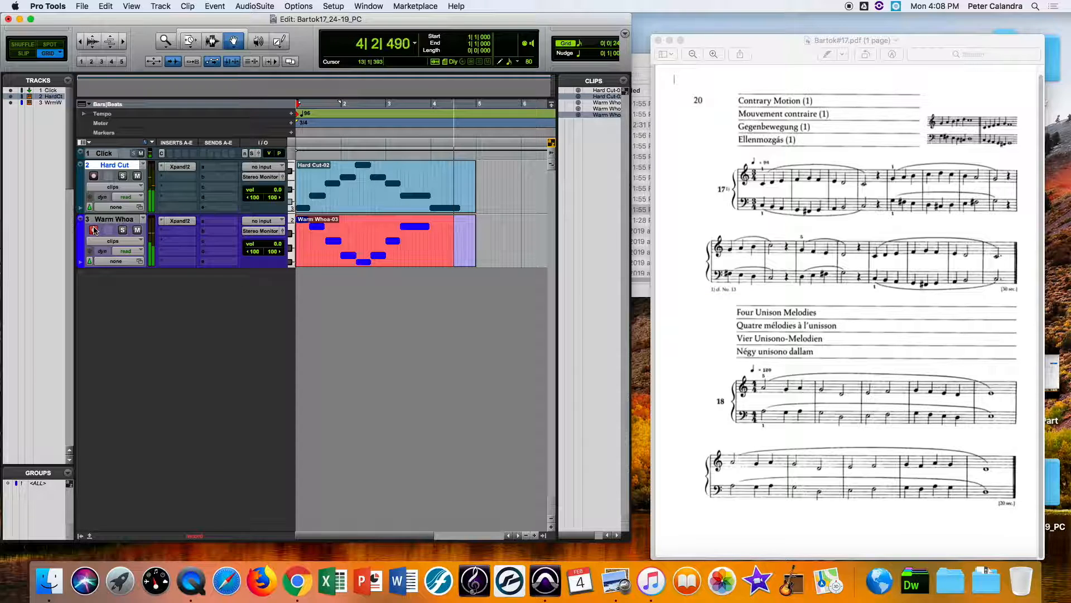
{"action": "key", "text": "space"}
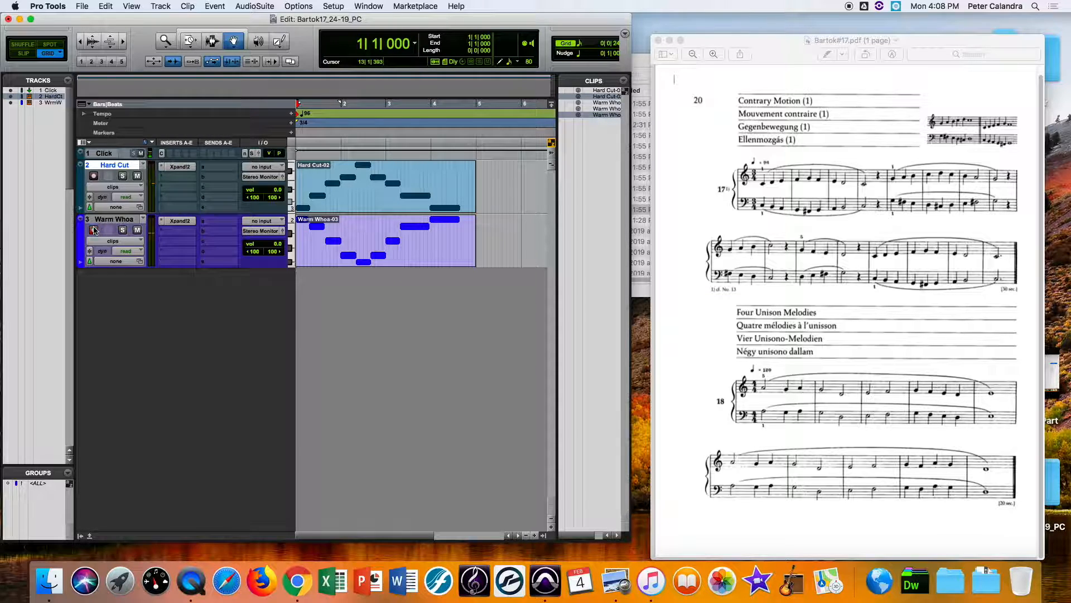
{"action": "left_click", "coordinate": [93, 229]}
{"action": "left_click_drag", "start_coordinate": [627, 537], "coordinate": [916, 554]}
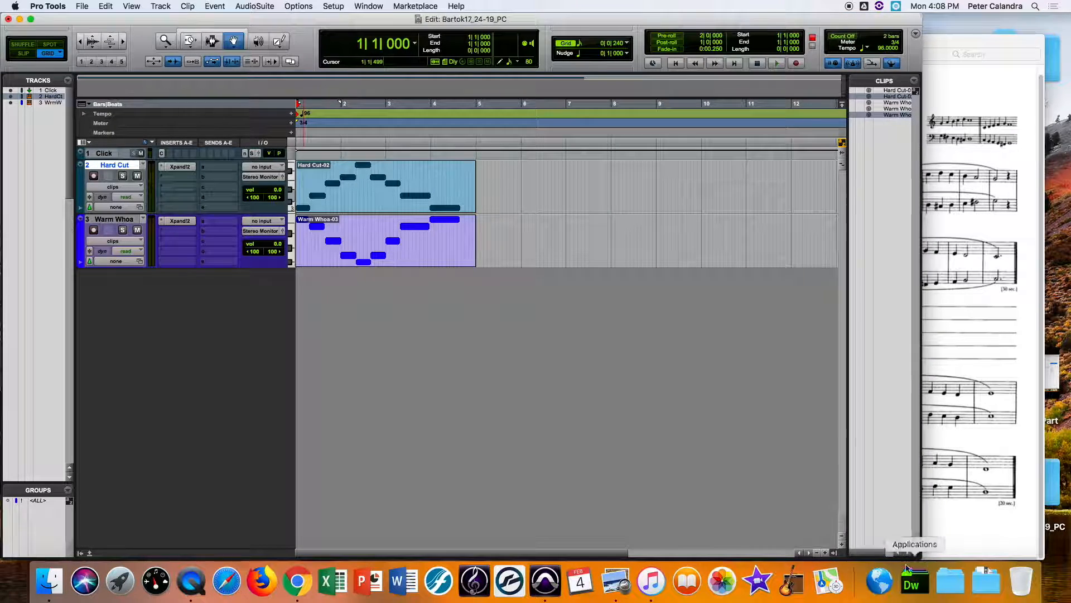
Step: With the manual tempo at 50 BPM, place the insertion point at the start of bar 5 and check piece No. 17 in the score
{"action": "left_click", "coordinate": [641, 135]}
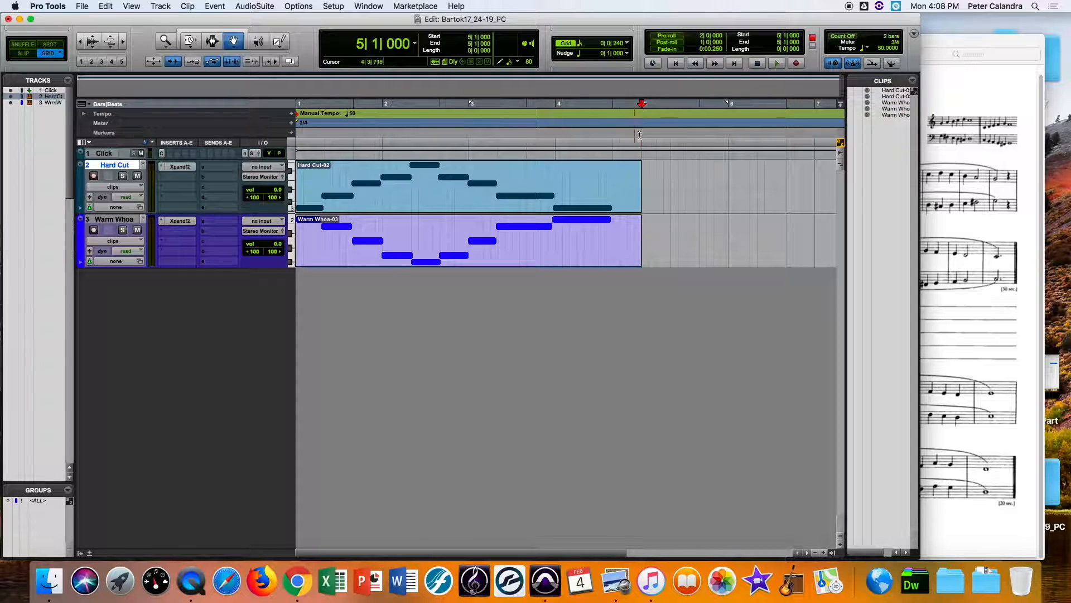
{"action": "left_click", "coordinate": [643, 122]}
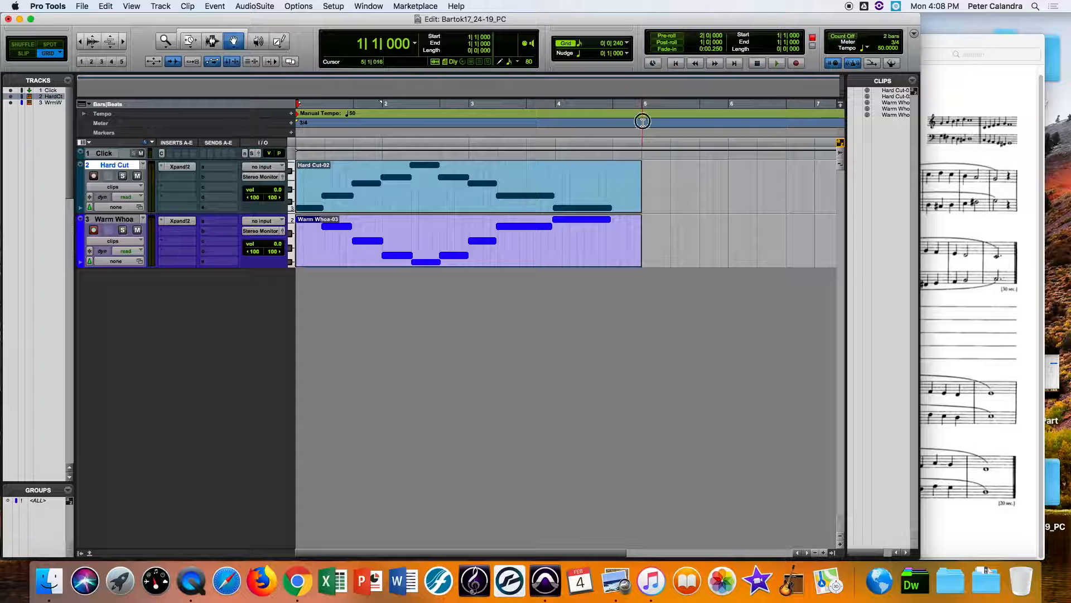
{"action": "left_click", "coordinate": [644, 121]}
{"action": "left_click", "coordinate": [361, 45]}
{"action": "key", "text": "Return"}
{"action": "left_click", "coordinate": [943, 83]}
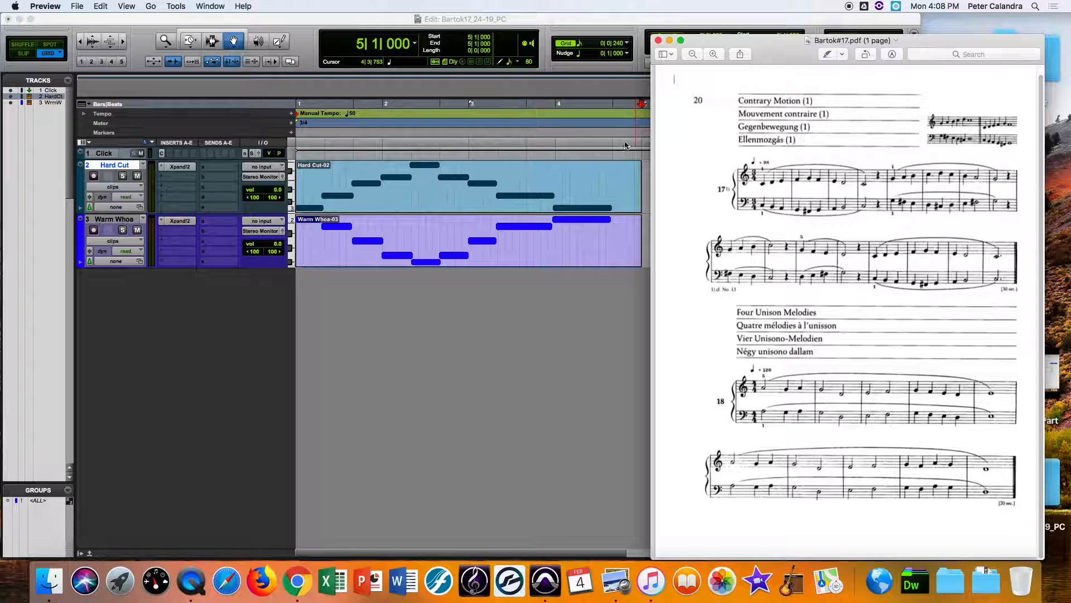
Step: Record bars 5 to 8 of the piece on the Warm Whoa track, starting from the bar 5 insertion point
{"action": "left_click", "coordinate": [620, 19]}
{"action": "left_click_drag", "start_coordinate": [920, 539], "coordinate": [875, 528]}
{"action": "key", "text": "super+space"}
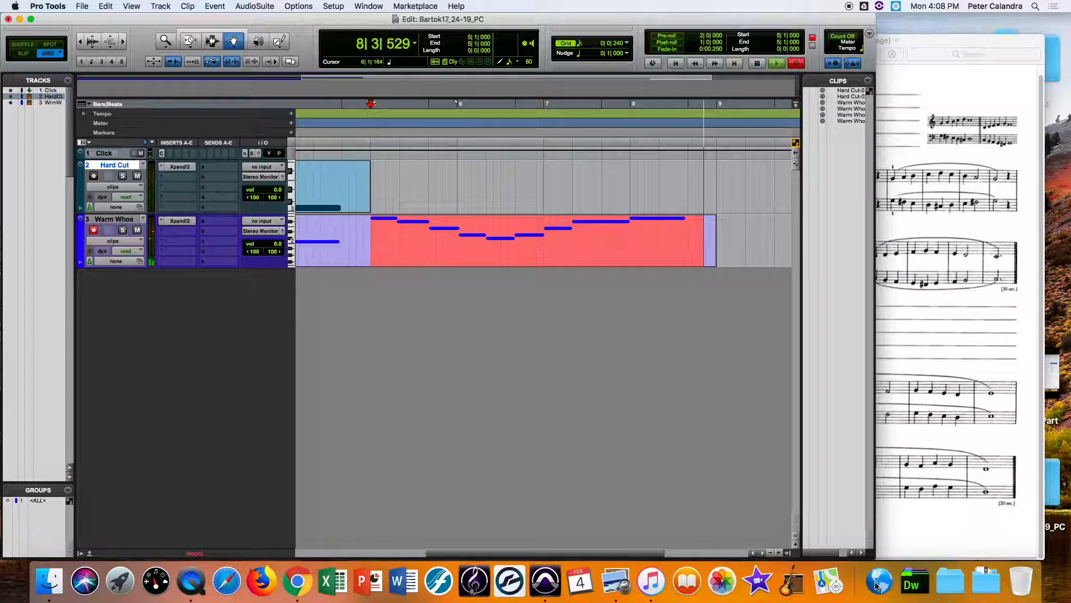
{"action": "key", "text": "space"}
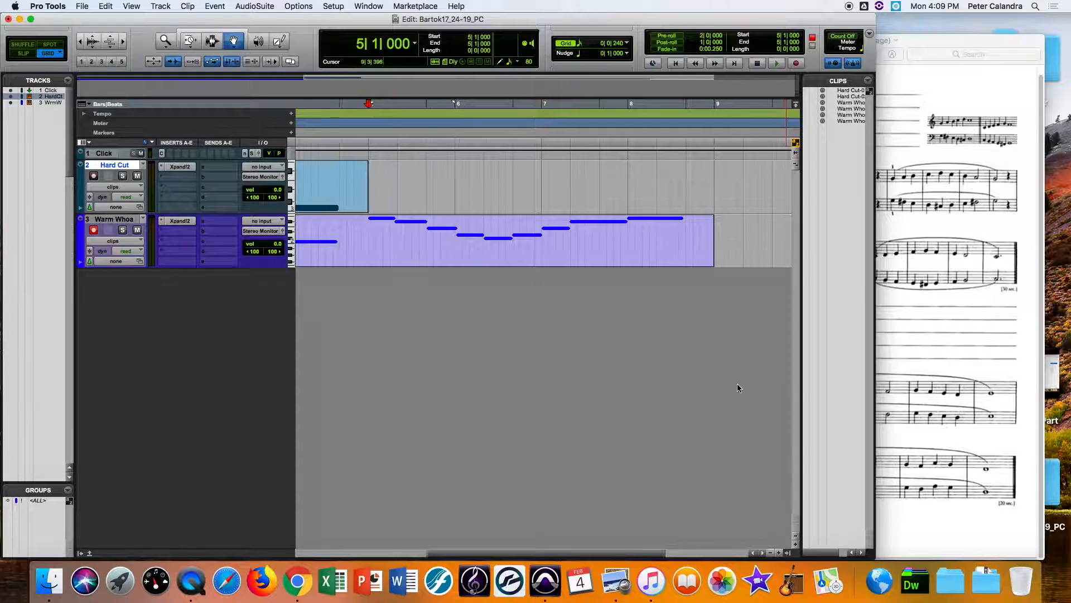
Step: Enlarge the Edit window and switch from the manual tempo back to the session's tempo map
{"action": "scroll", "coordinate": [770, 469], "scroll_direction": "right", "scroll_amount": 5}
{"action": "left_click_drag", "start_coordinate": [875, 557], "coordinate": [1042, 558]}
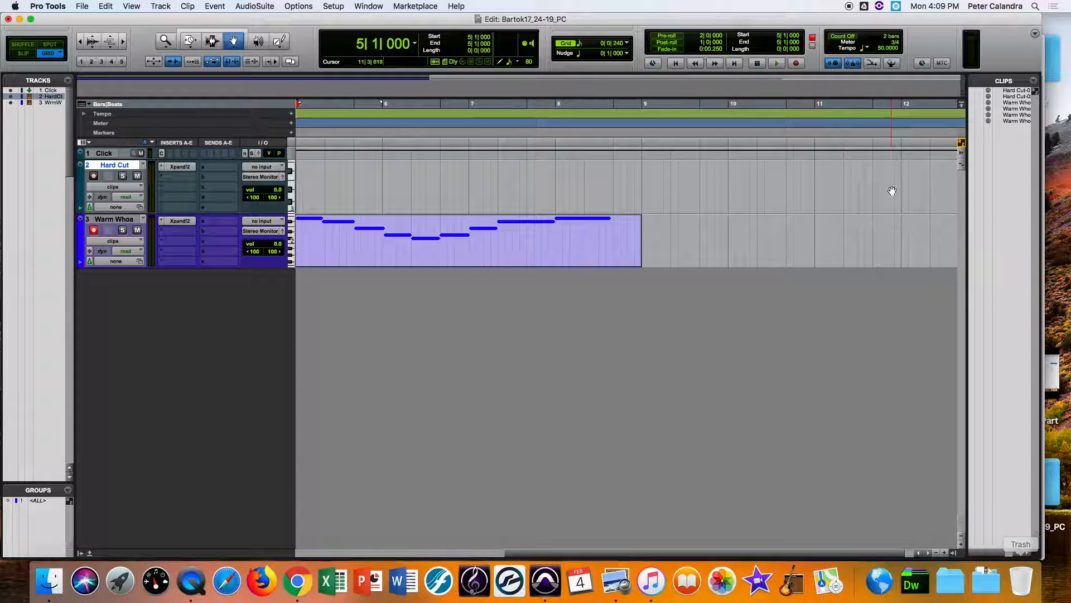
{"action": "left_click", "coordinate": [893, 63]}
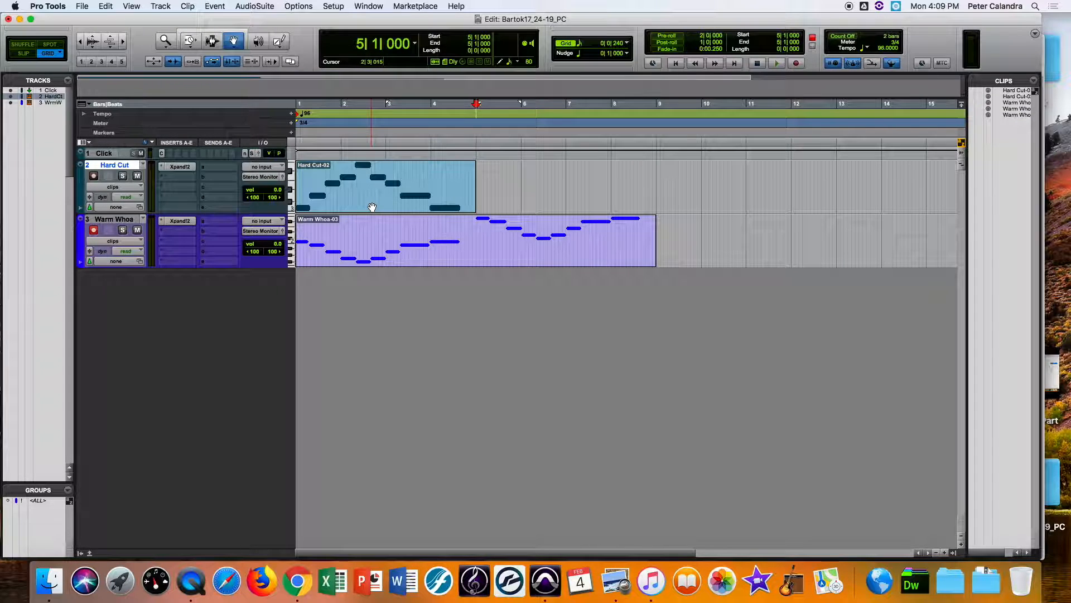
Step: Copy the Hard Cut clip from bars 1 to 4 so that the copy starts at bar 5
{"action": "left_click", "coordinate": [354, 173]}
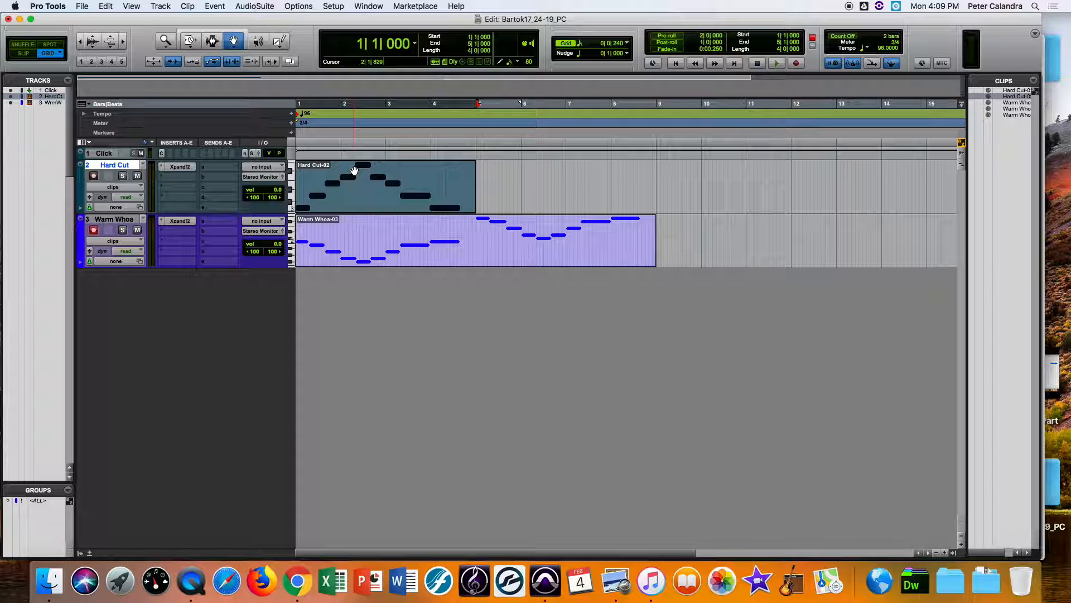
{"action": "key", "text": "super+d"}
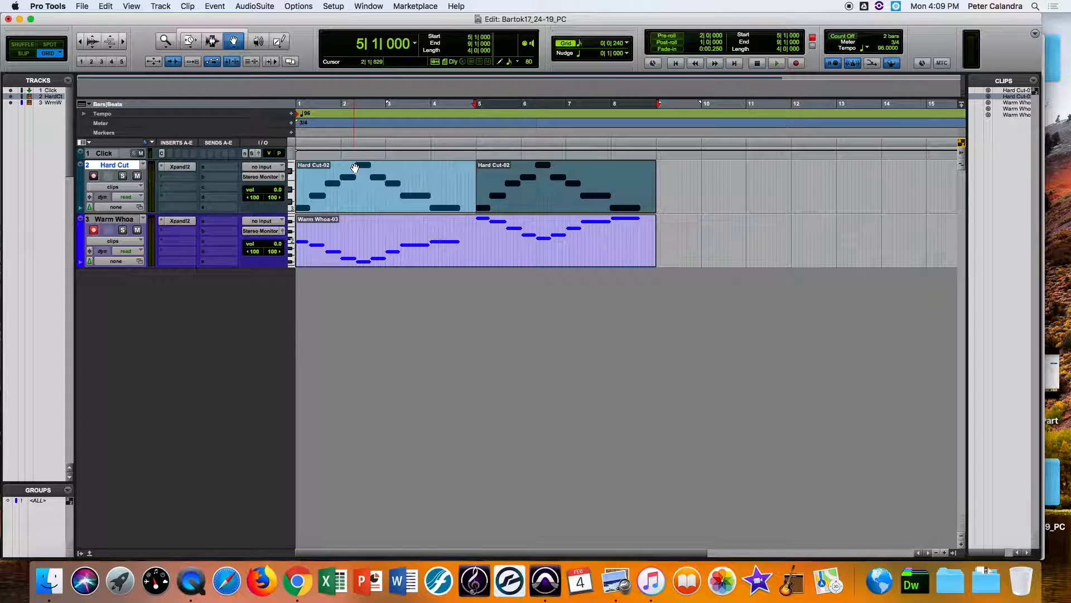
{"action": "key", "text": "super+z"}
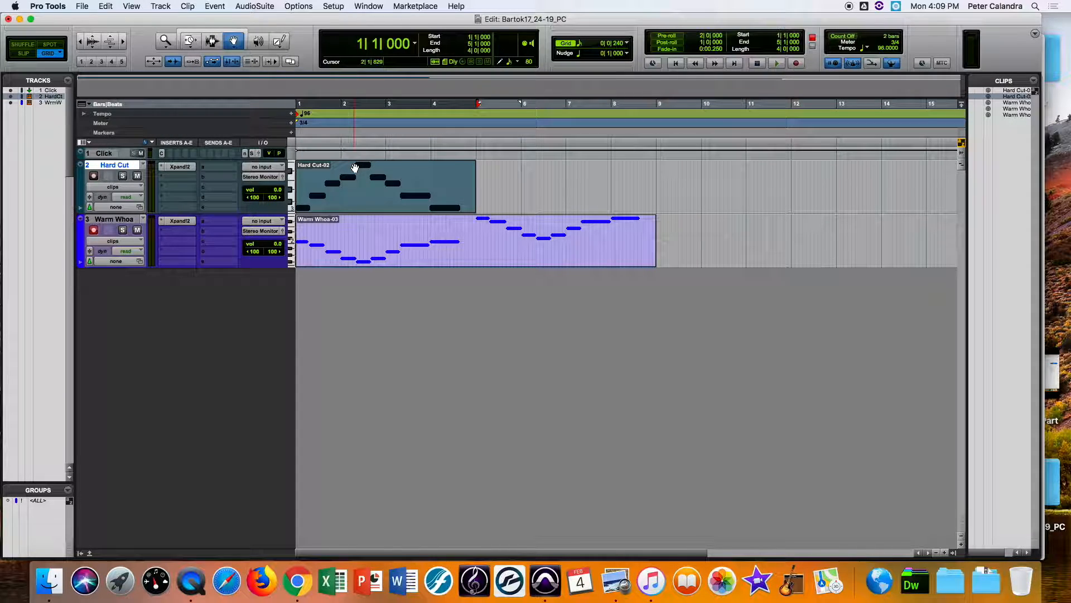
{"action": "left_click_drag", "start_coordinate": [355, 168], "coordinate": [496, 182]}
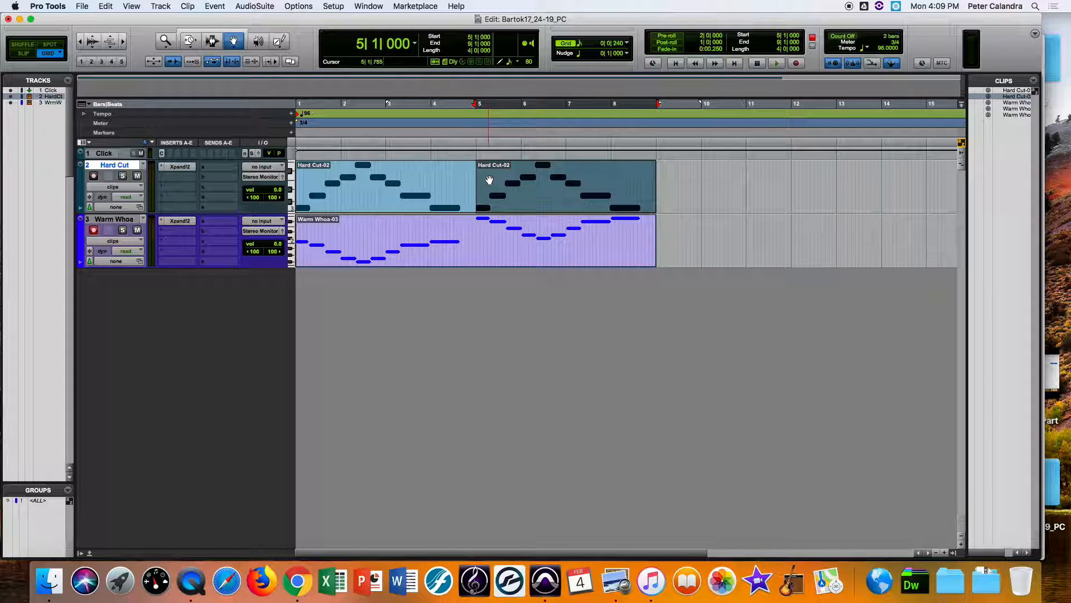
Step: Transpose all notes of the copied Hard Cut clip up seven semitones to start on G3, and play from bar 5
{"action": "double_click", "coordinate": [491, 172]}
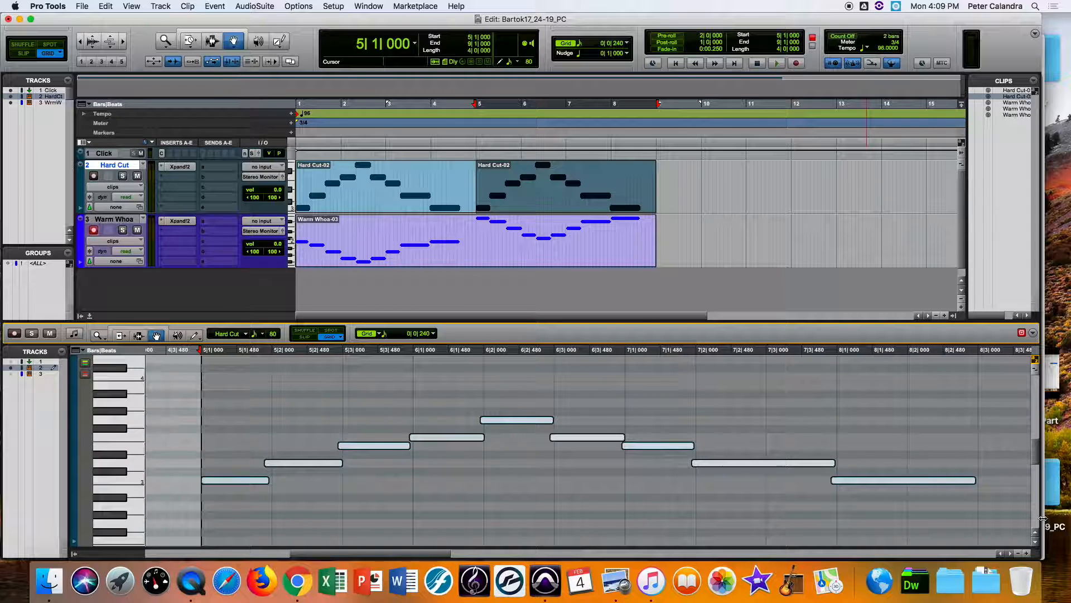
{"action": "left_click_drag", "start_coordinate": [1041, 557], "coordinate": [744, 483]}
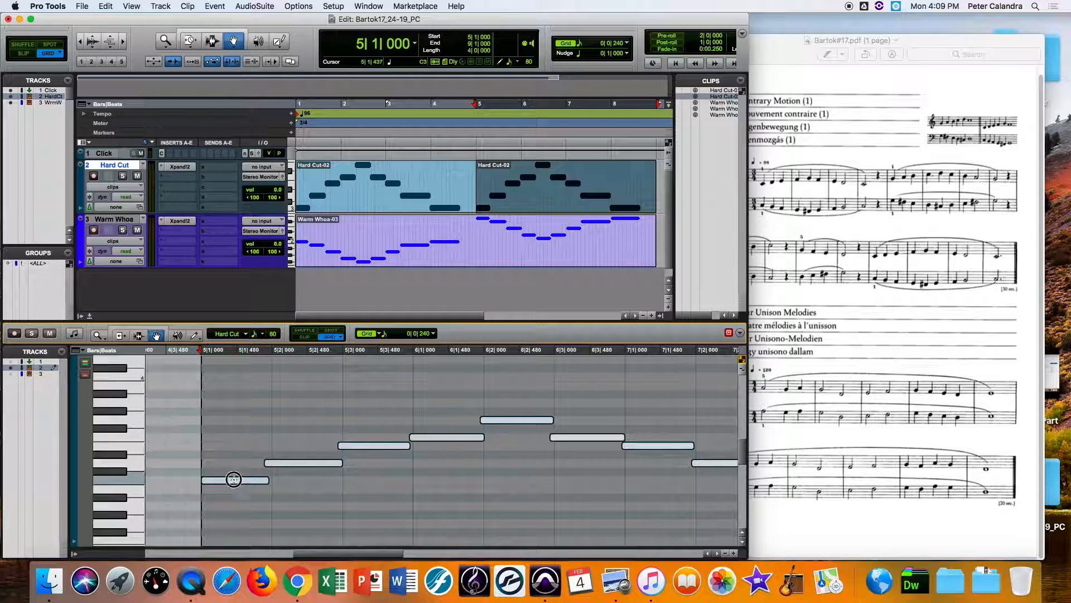
{"action": "left_click_drag", "start_coordinate": [233, 477], "coordinate": [240, 420]}
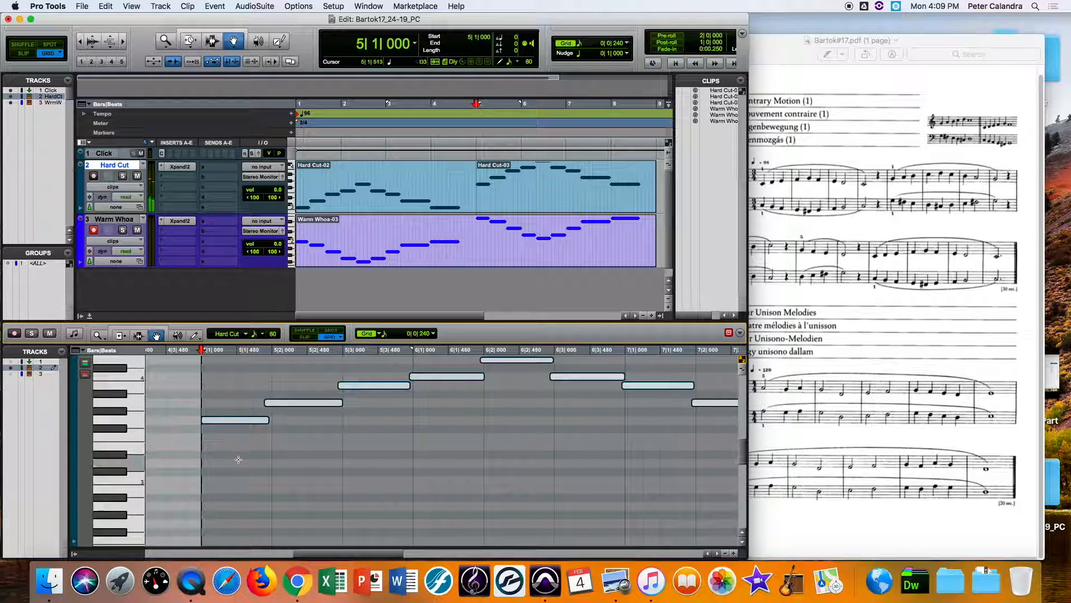
{"action": "key", "text": "space"}
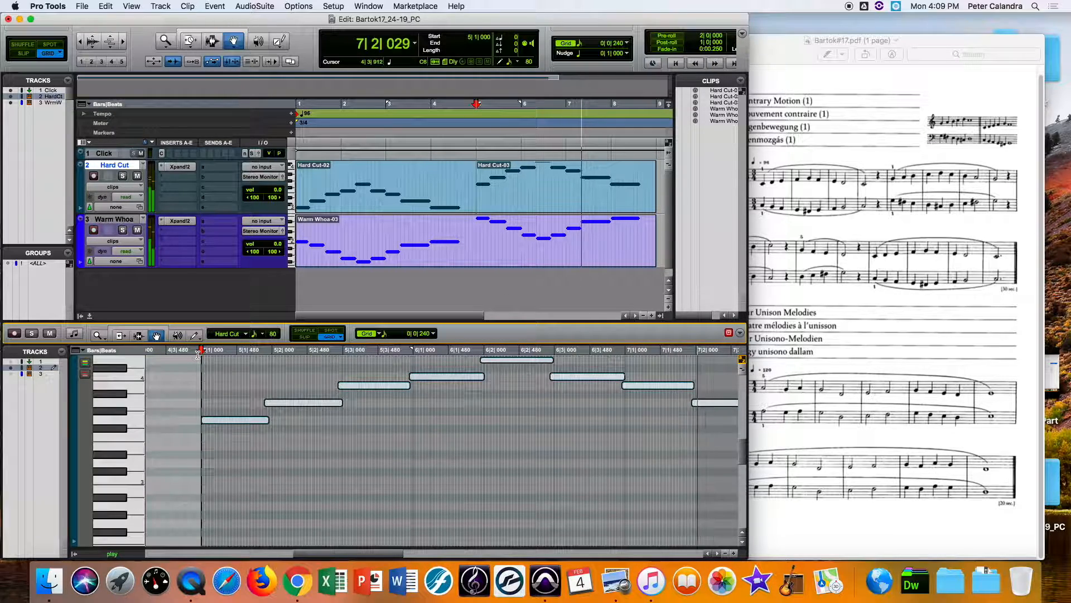
{"action": "key", "text": "space"}
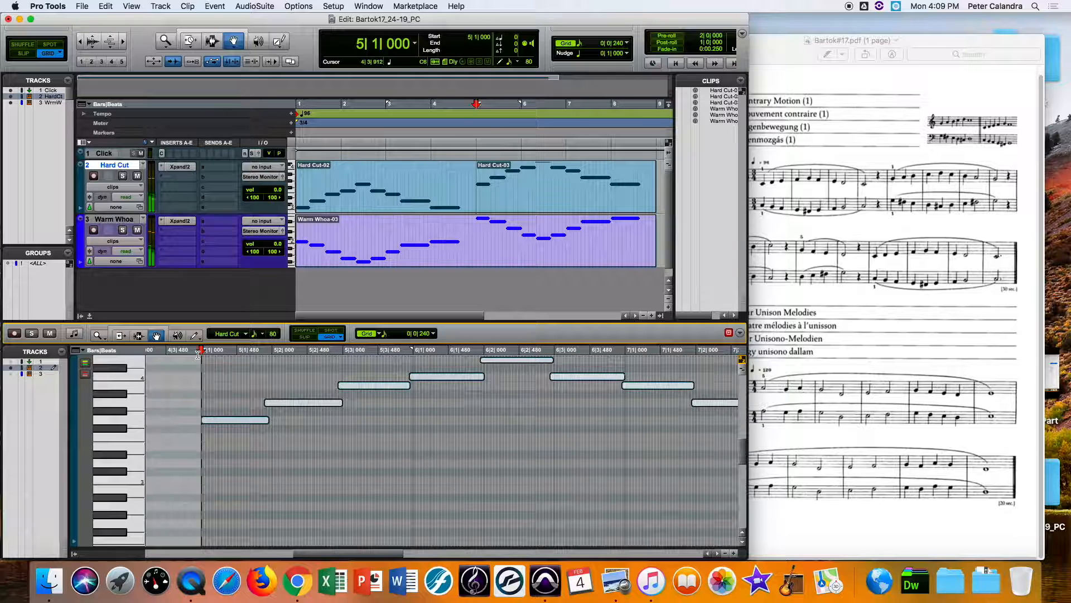
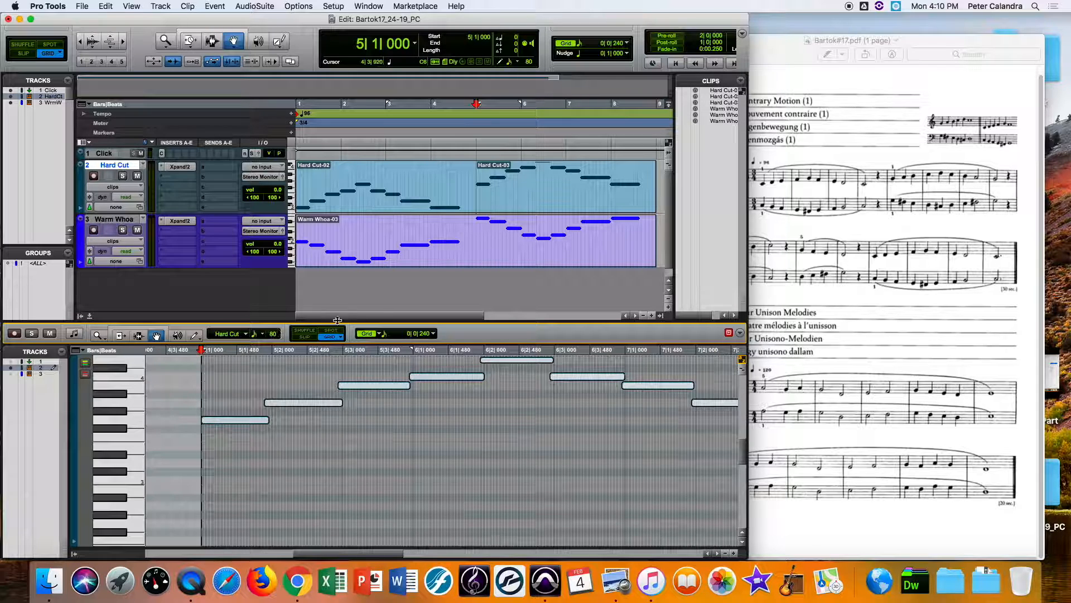
Step: Minimize the Bartok#17 score, open Bartok_VDuet_15.pdf from Downloads beside the Edit window, and return to Pro Tools
{"action": "left_click", "coordinate": [762, 131]}
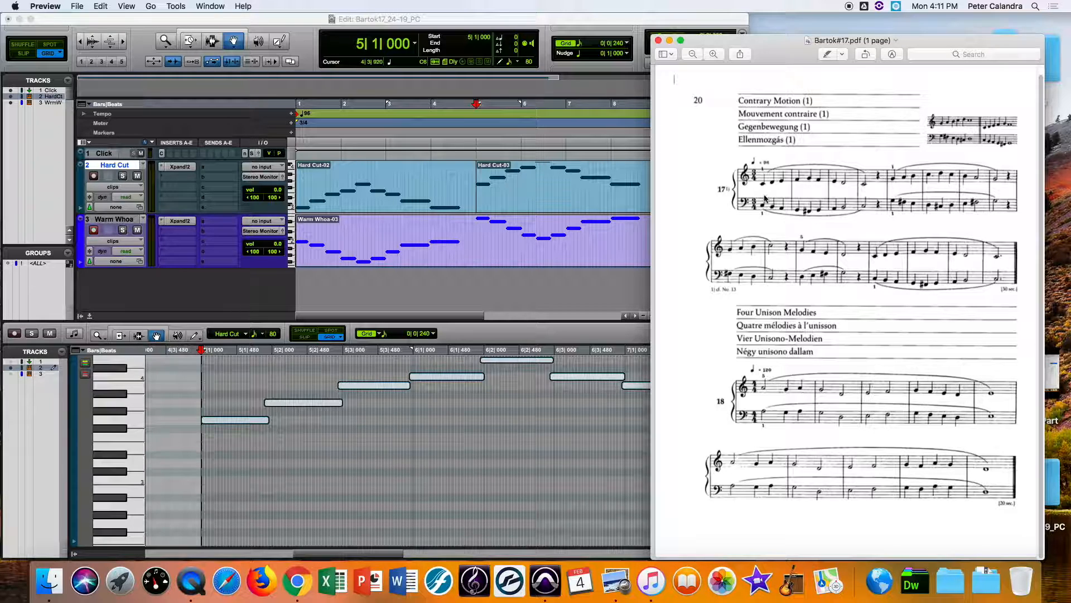
{"action": "left_click", "coordinate": [669, 40]}
{"action": "left_click", "coordinate": [577, 22]}
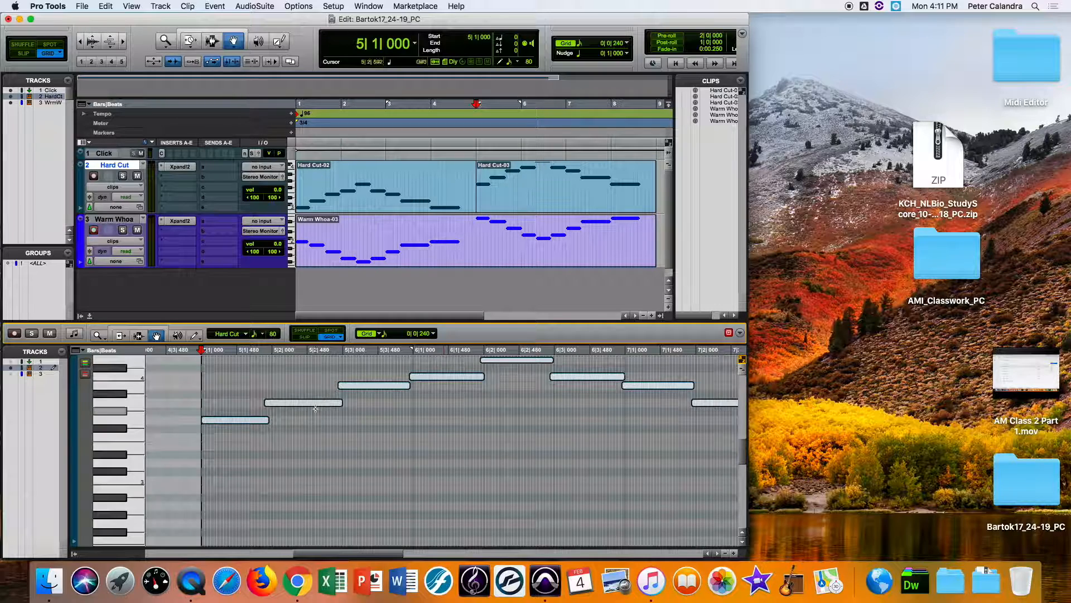
{"action": "left_click", "coordinate": [49, 580]}
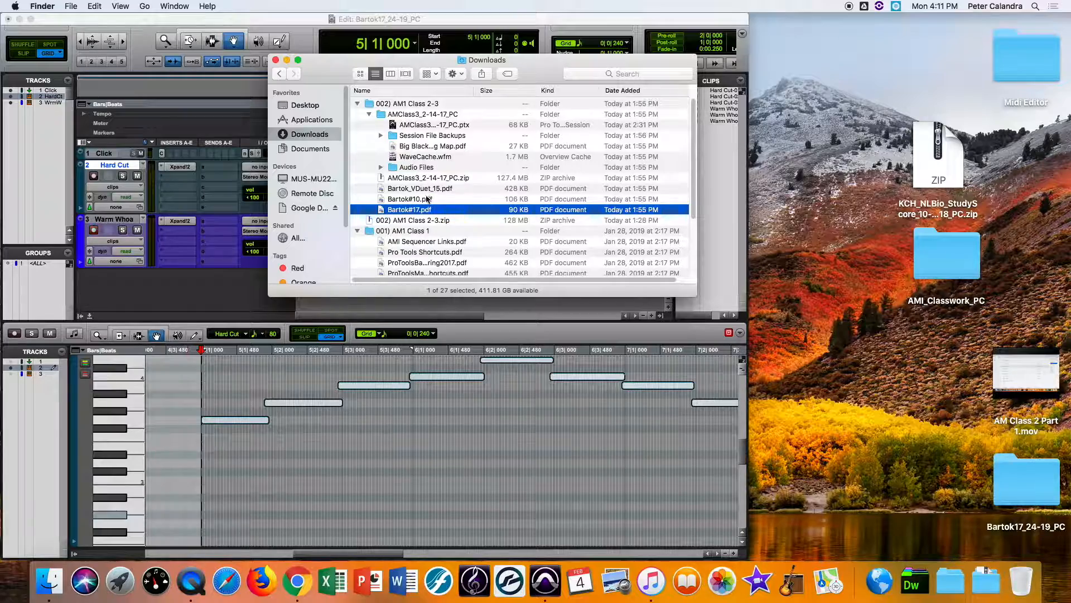
{"action": "double_click", "coordinate": [410, 188]}
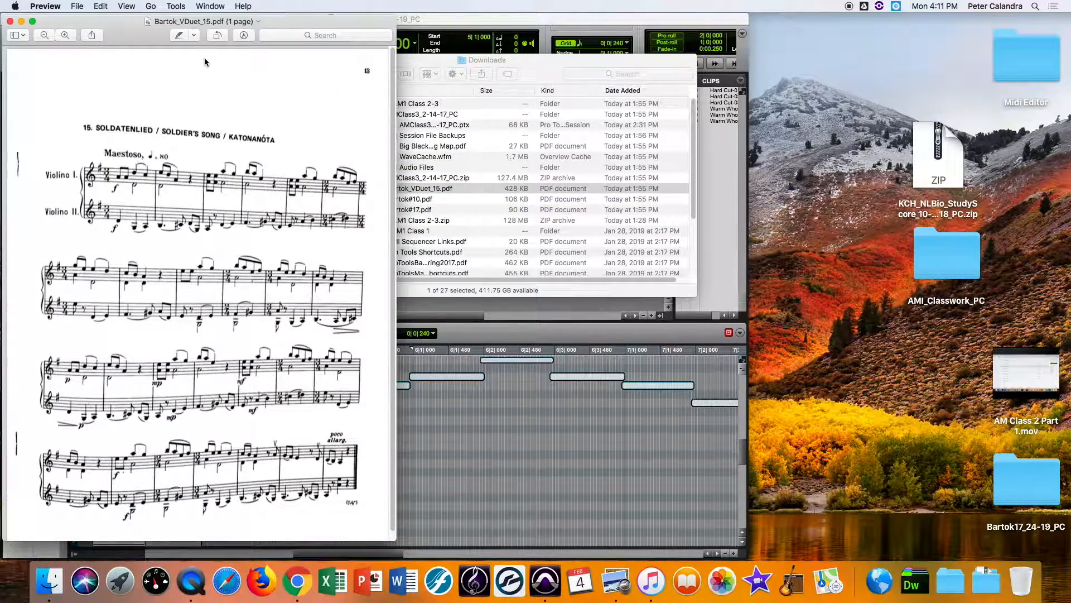
{"action": "left_click_drag", "start_coordinate": [135, 23], "coordinate": [746, 28]}
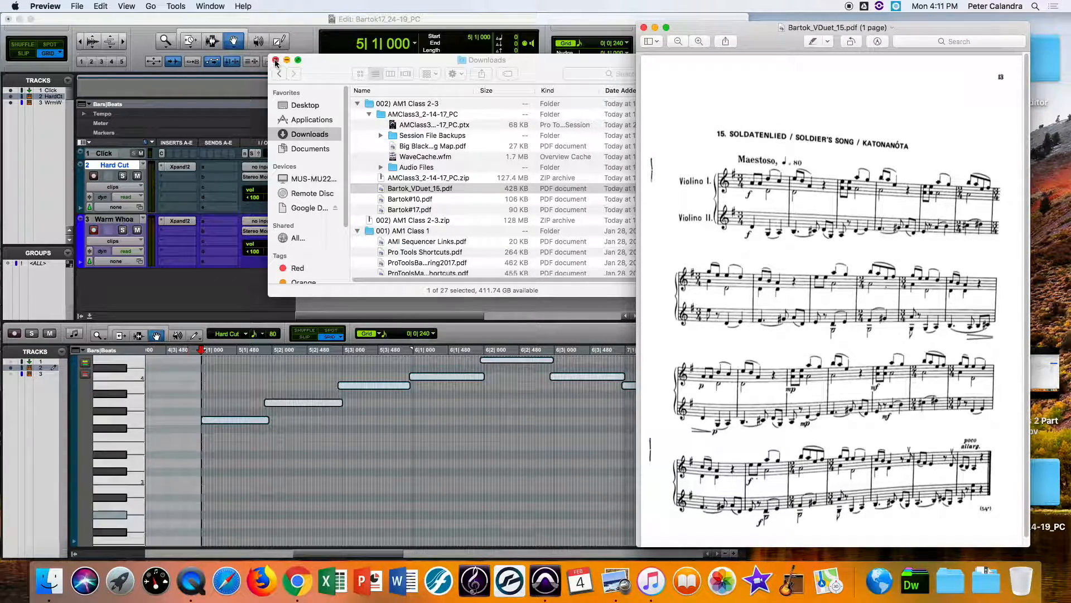
{"action": "left_click", "coordinate": [251, 28]}
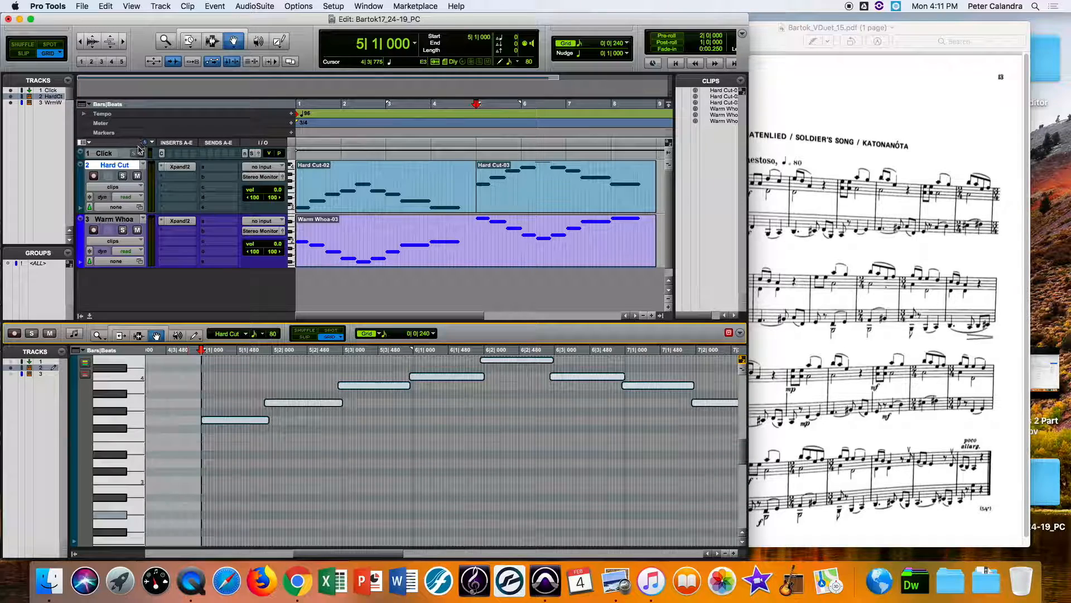
Step: Check the tempo in the Bartok_VDuet_15 score and add a tempo change to 80 BPM at bar 5
{"action": "left_click", "coordinate": [914, 137]}
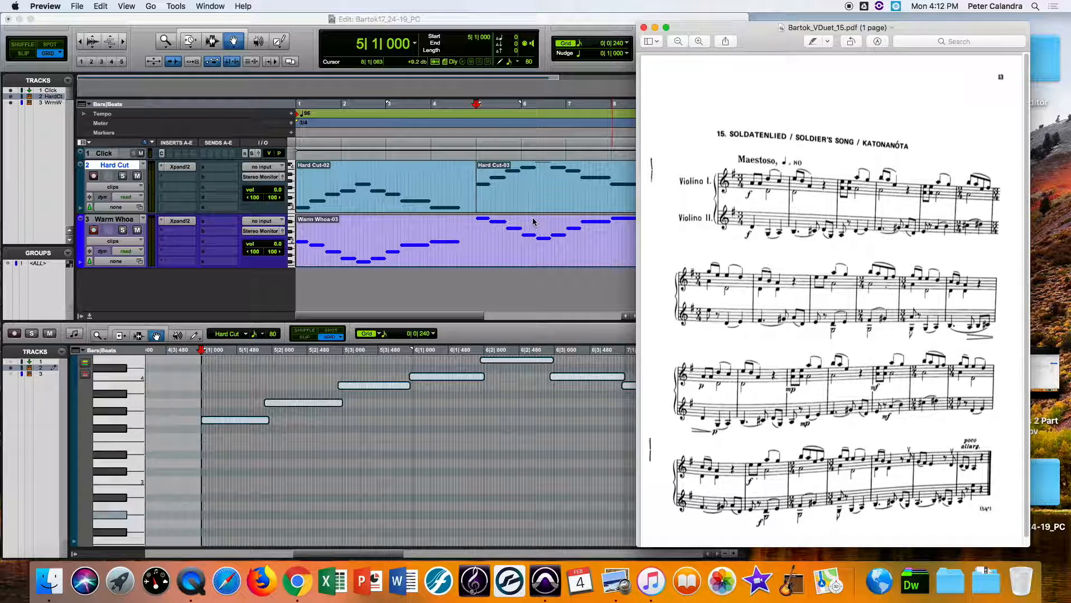
{"action": "double_click", "coordinate": [293, 115]}
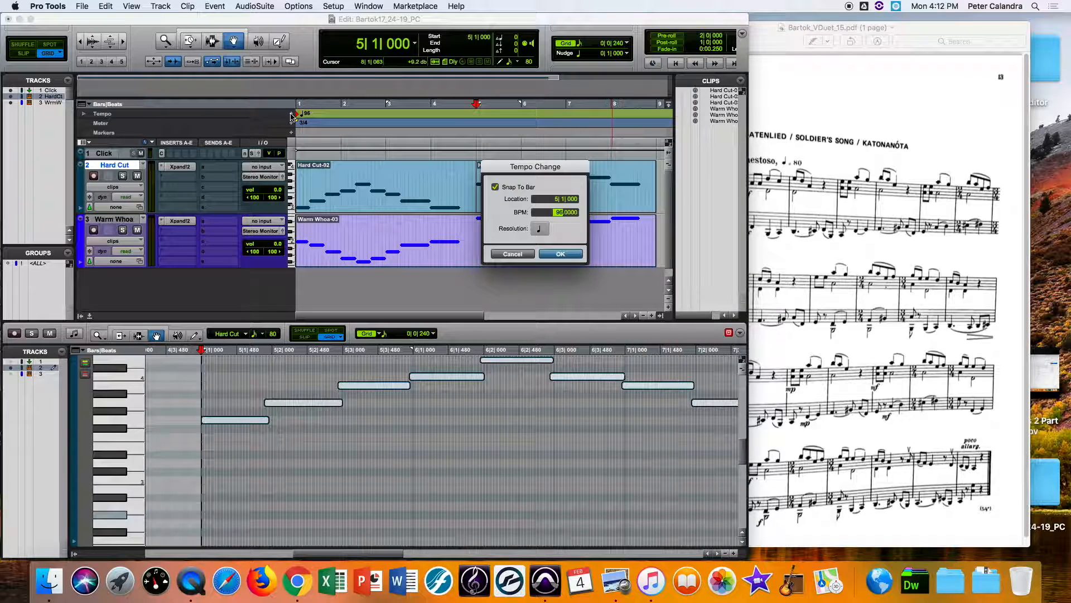
{"action": "type", "text": "80"}
{"action": "key", "text": "Return"}
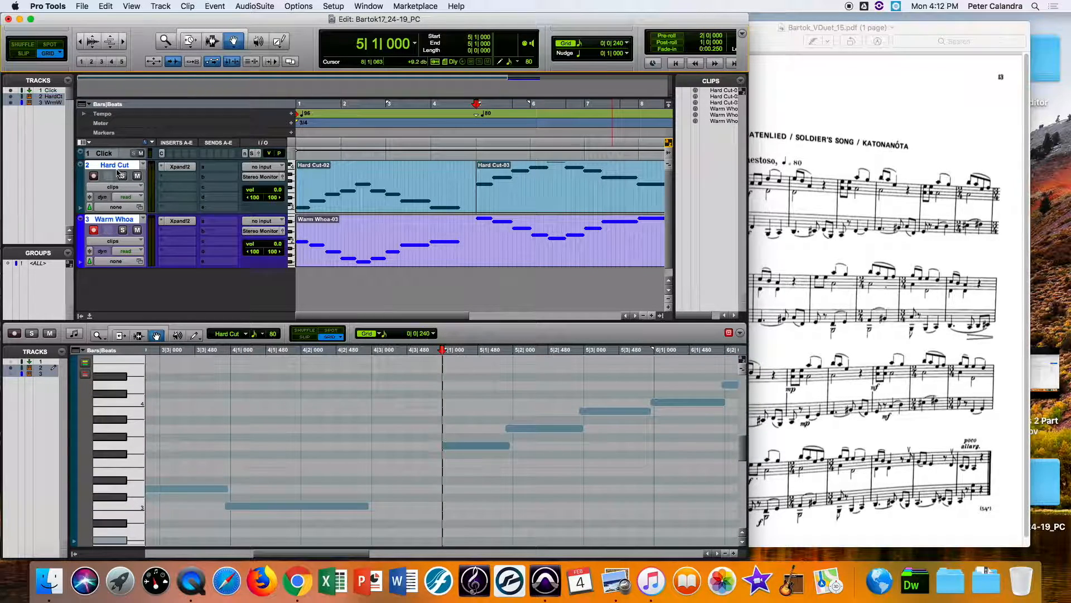
Step: Select all clips on the Hard Cut and Warm Whoa tracks and delete them
{"action": "right_click", "coordinate": [119, 166]}
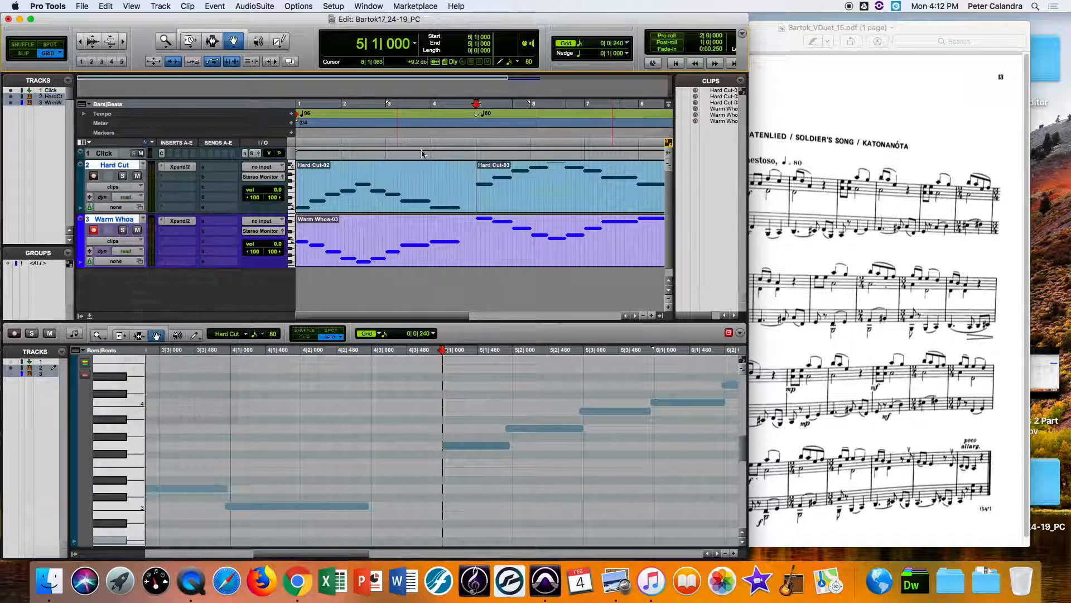
{"action": "left_click", "coordinate": [395, 179]}
{"action": "left_click", "coordinate": [490, 177], "text": "shift"}
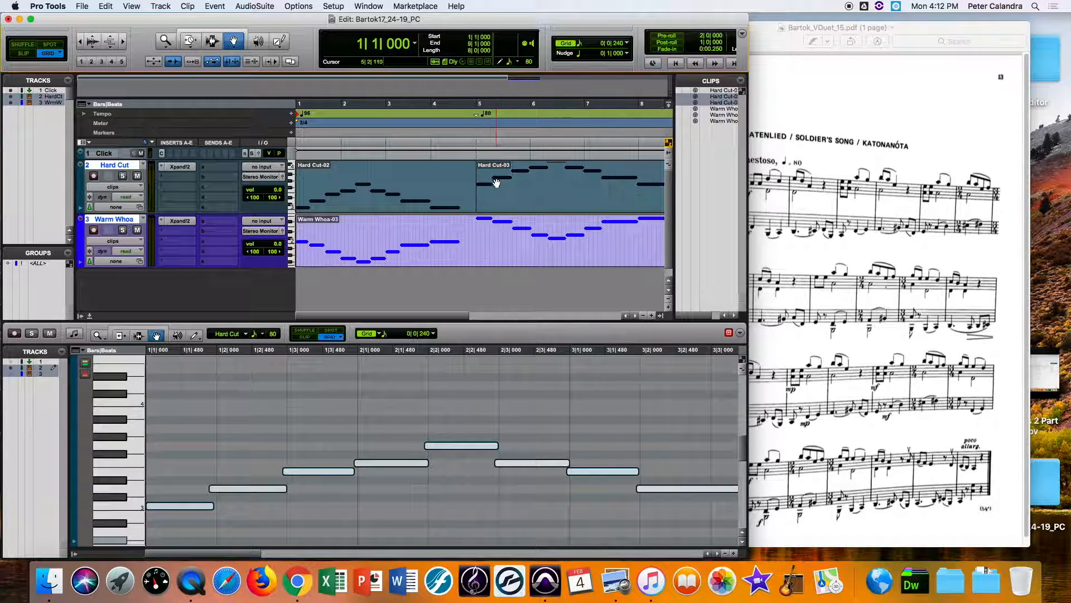
{"action": "left_click", "coordinate": [471, 232], "text": "shift"}
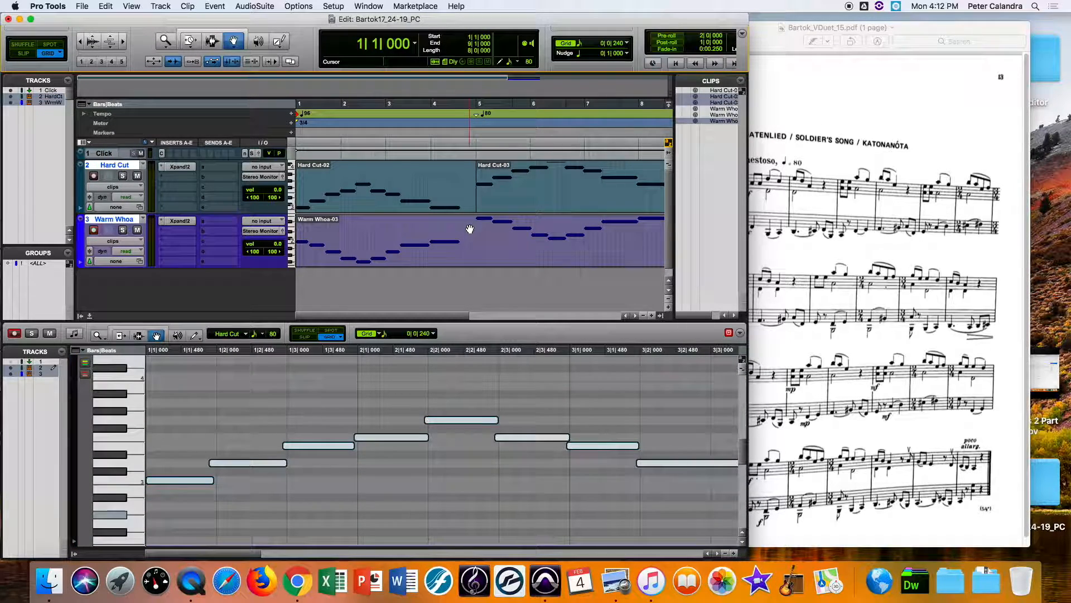
{"action": "key", "text": "Delete"}
Step: Remove the tempo change at bar 5 and set the tempo at bar 1 to 80 BPM
{"action": "left_click", "coordinate": [476, 113], "text": "alt"}
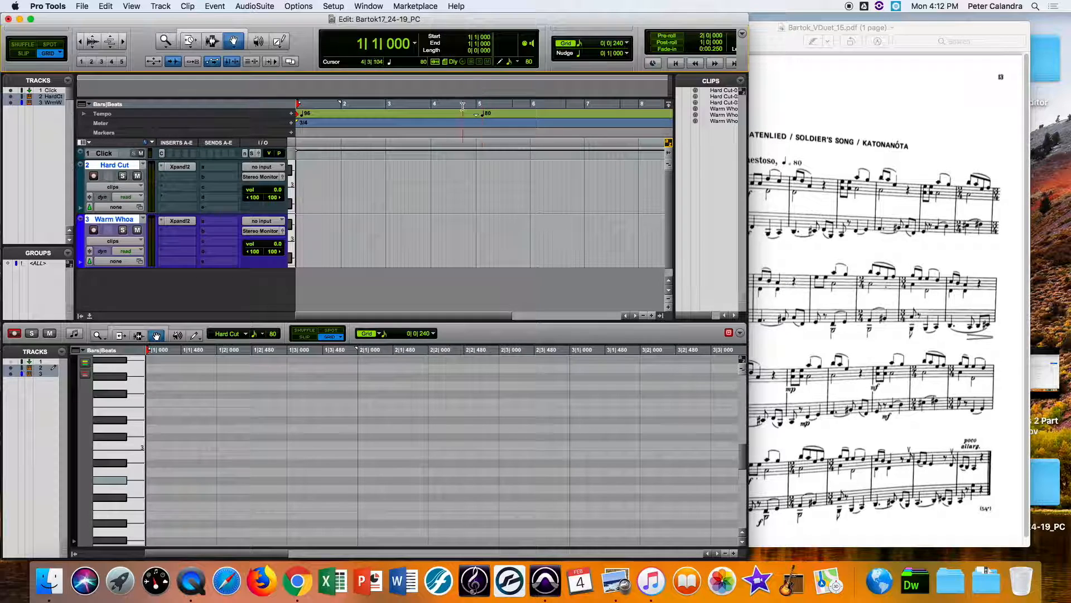
{"action": "left_click", "coordinate": [459, 104]}
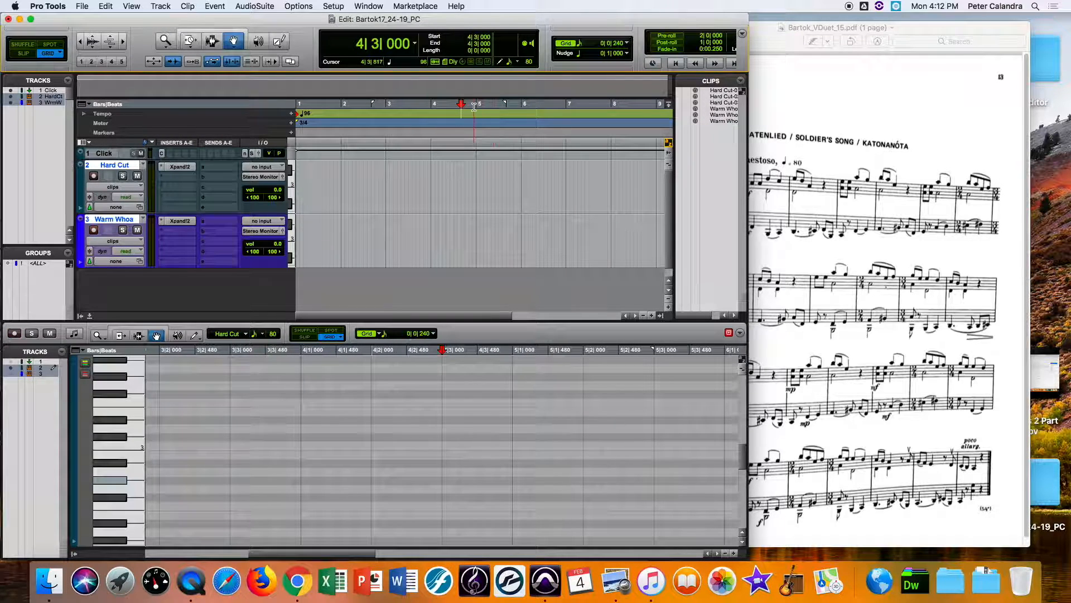
{"action": "key", "text": "Return"}
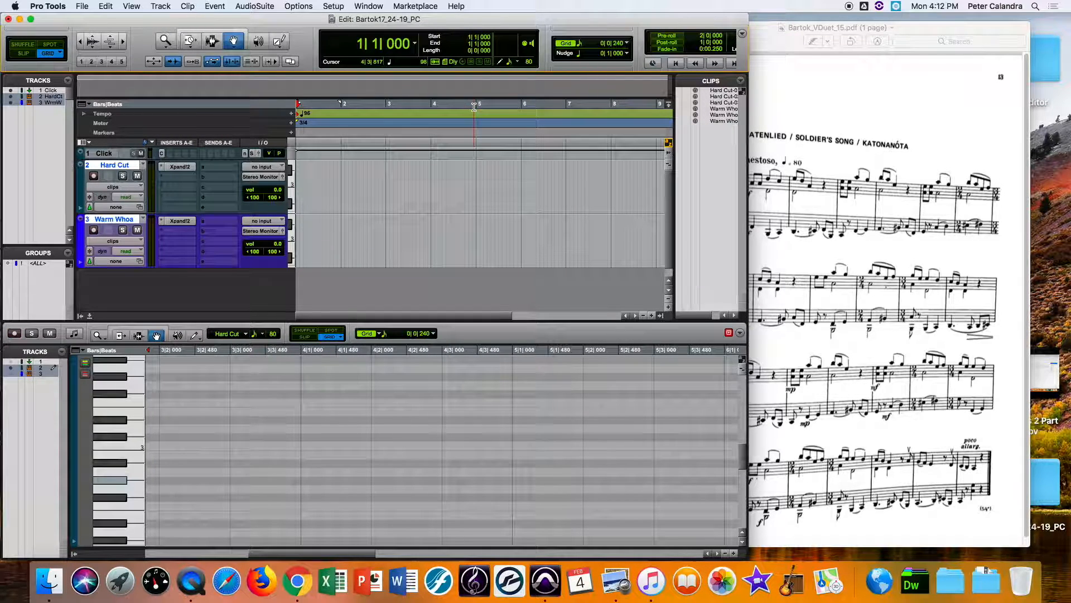
{"action": "left_click", "coordinate": [291, 114]}
{"action": "type", "text": "80"}
{"action": "key", "text": "Return"}
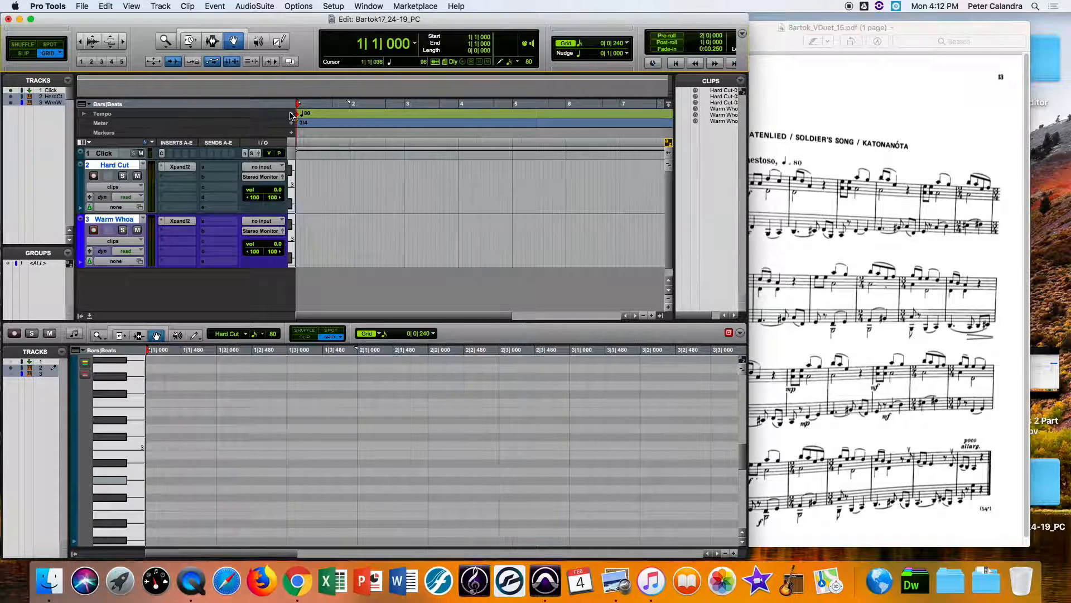
Step: Check the opening meter in the Bartok_VDuet_15 score and enter a 3/4 meter at bar 1
{"action": "left_click", "coordinate": [826, 88]}
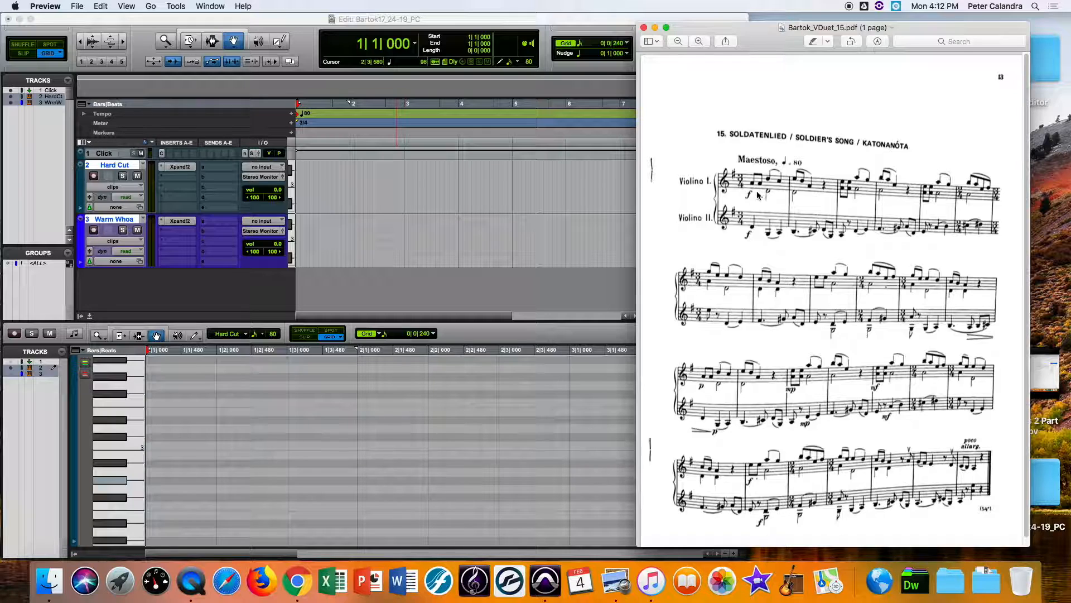
{"action": "left_click", "coordinate": [291, 122]}
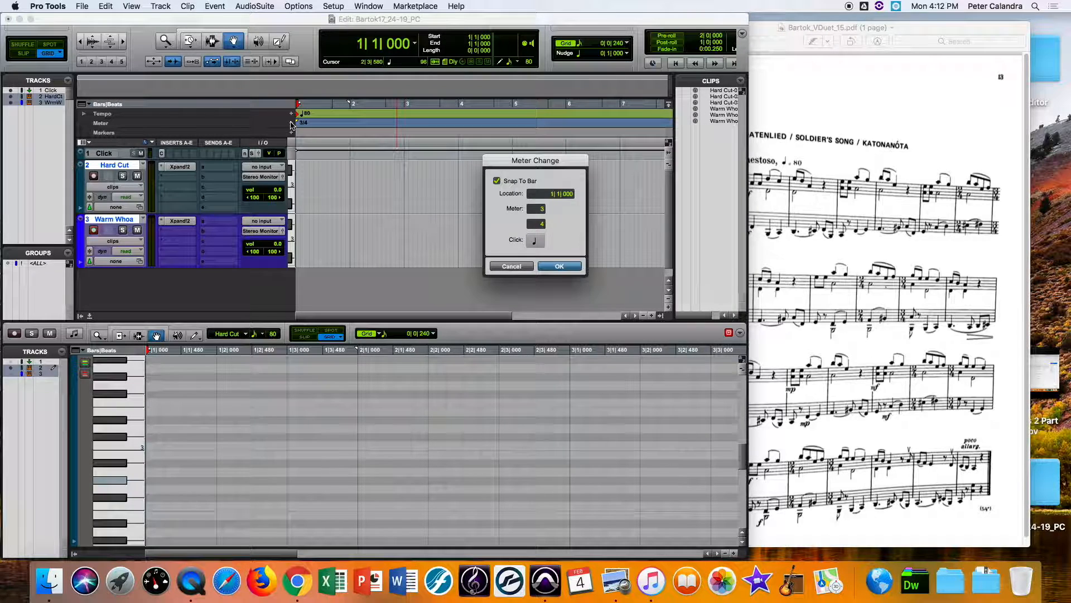
{"action": "left_click", "coordinate": [559, 266]}
Step: Move the playback position to bar 6 and add a 2/4 meter change there
{"action": "left_click", "coordinate": [362, 44]}
{"action": "type", "text": "6"}
{"action": "key", "text": "Return"}
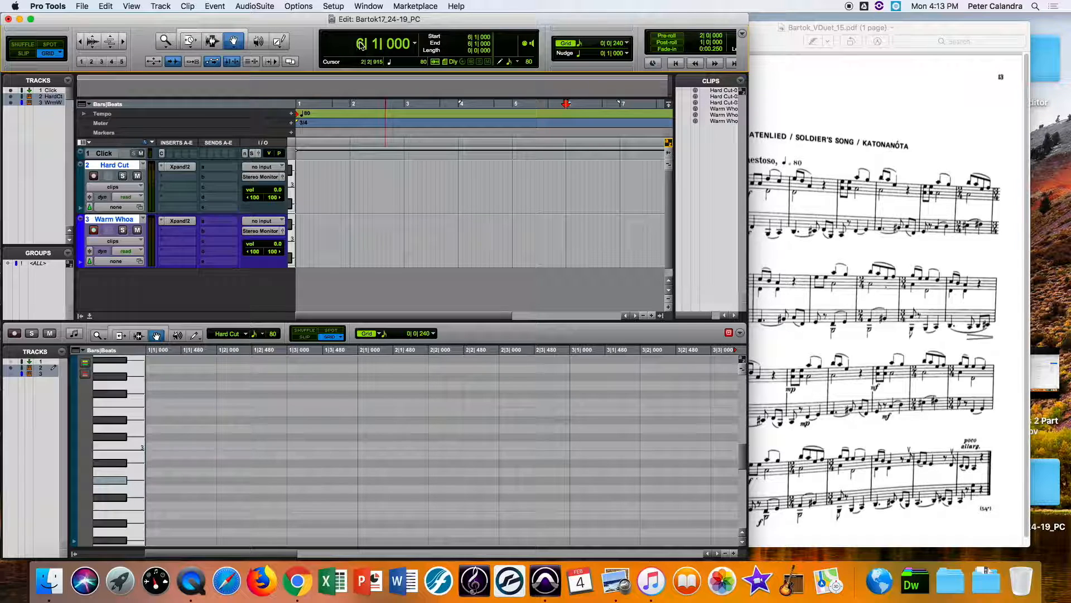
{"action": "left_click", "coordinate": [292, 123]}
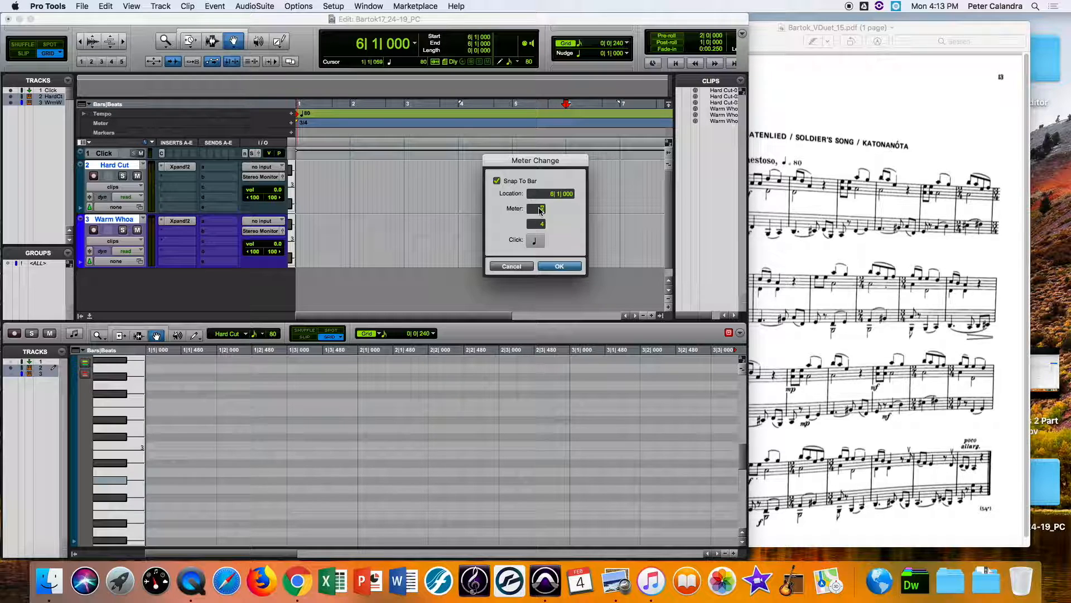
{"action": "key", "text": "Return"}
Step: Check the score for the following meter and add a 3/4 meter change at bar 7
{"action": "left_click", "coordinate": [750, 223]}
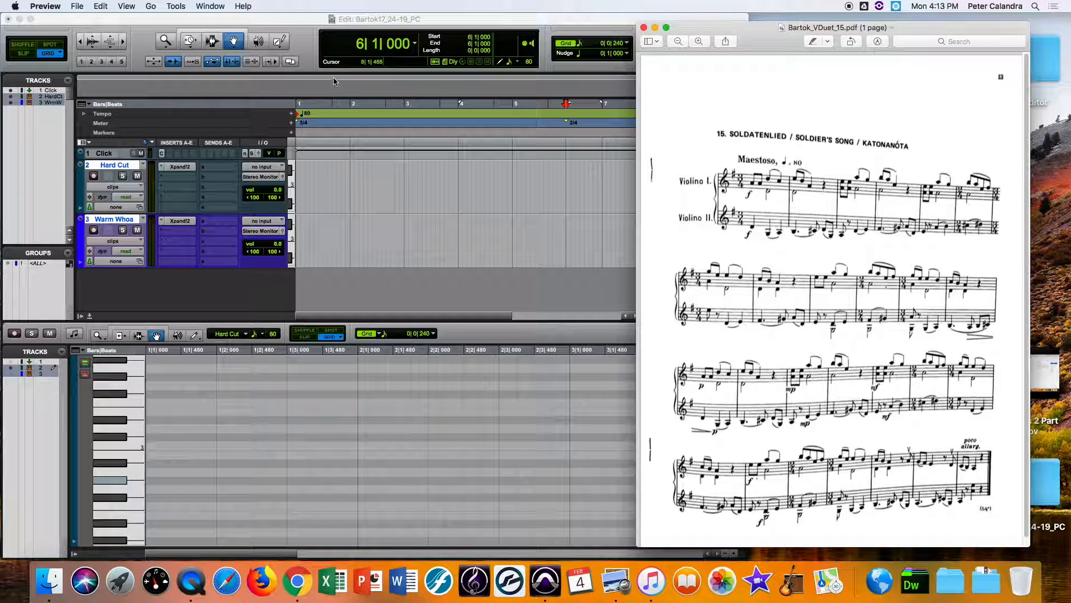
{"action": "left_click", "coordinate": [356, 45]}
{"action": "type", "text": "7"}
{"action": "key", "text": "Return"}
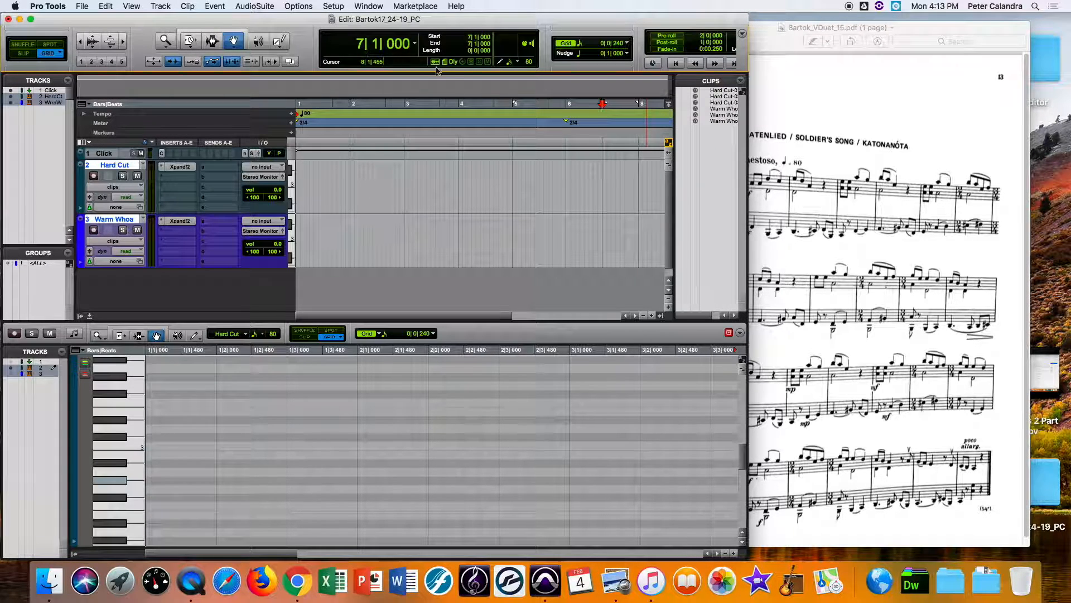
{"action": "left_click", "coordinate": [291, 122]}
{"action": "left_click", "coordinate": [538, 209]}
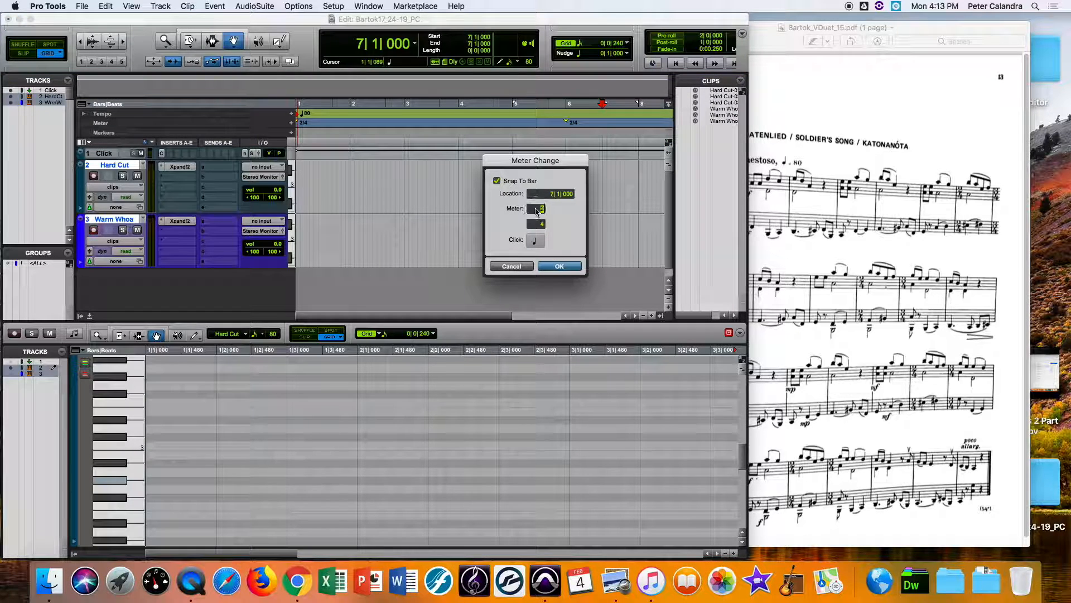
{"action": "type", "text": "3"}
{"action": "key", "text": "Return"}
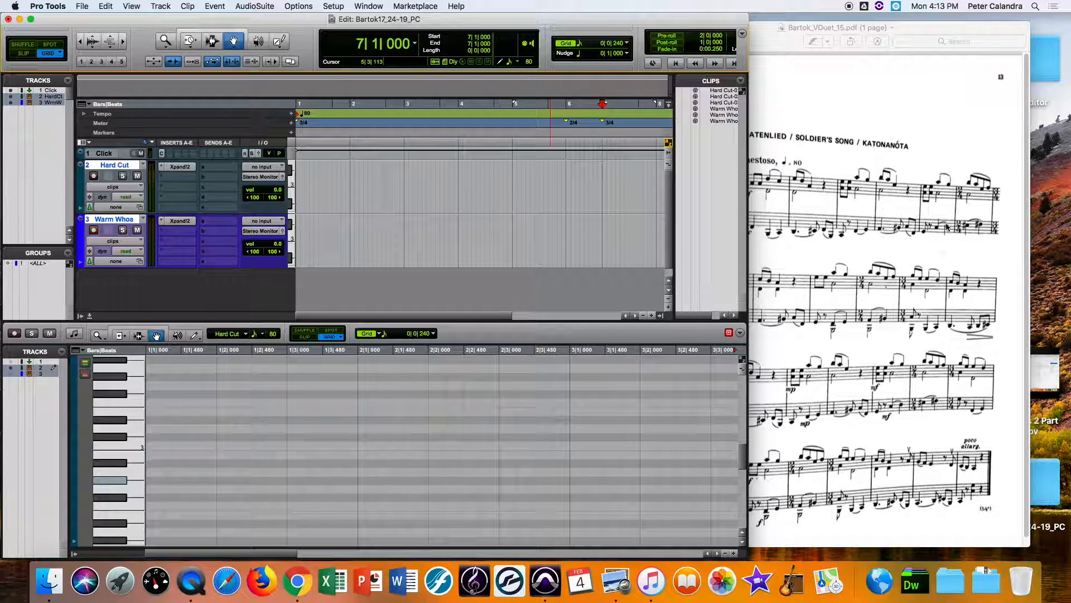
Step: Find the following meter change in the score and add a 2/4 meter change at bar 10
{"action": "left_click", "coordinate": [865, 242]}
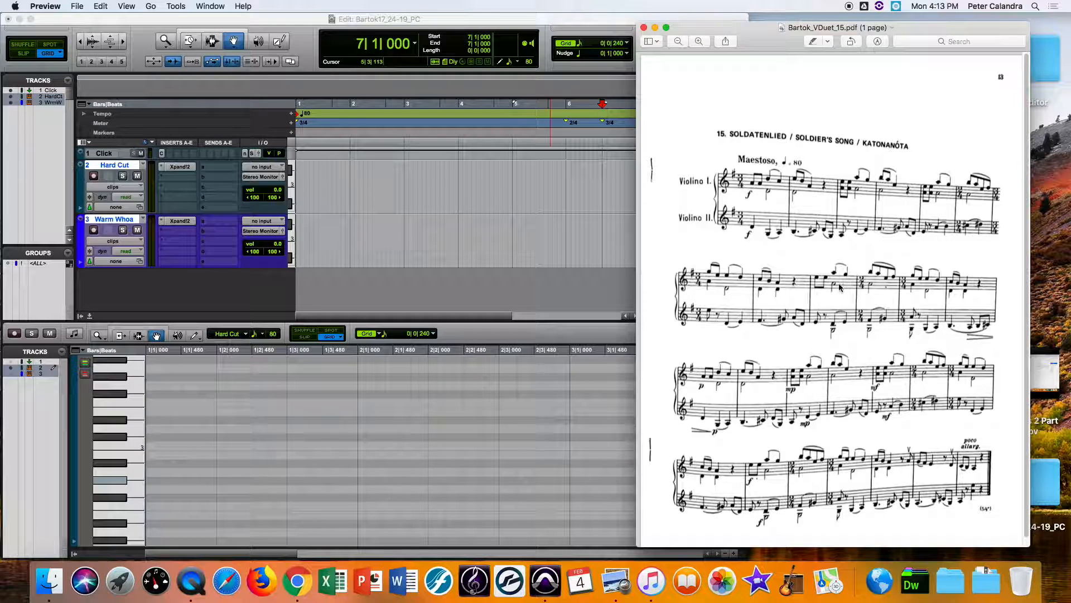
{"action": "left_click", "coordinate": [398, 61]}
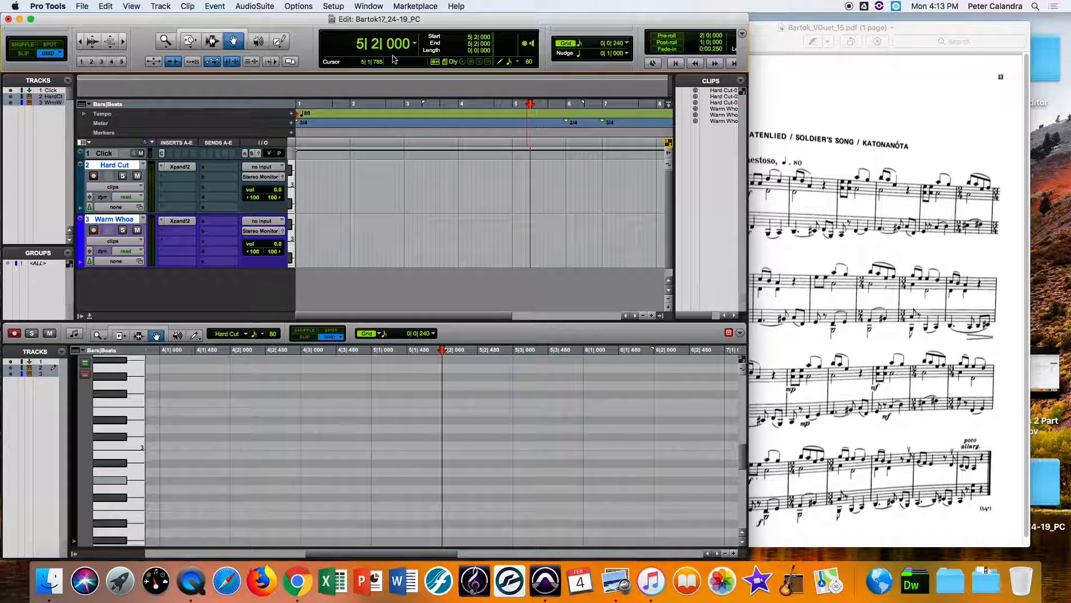
{"action": "left_click", "coordinate": [360, 44]}
{"action": "type", "text": "10"}
{"action": "key", "text": "Return"}
{"action": "left_click", "coordinate": [749, 199]}
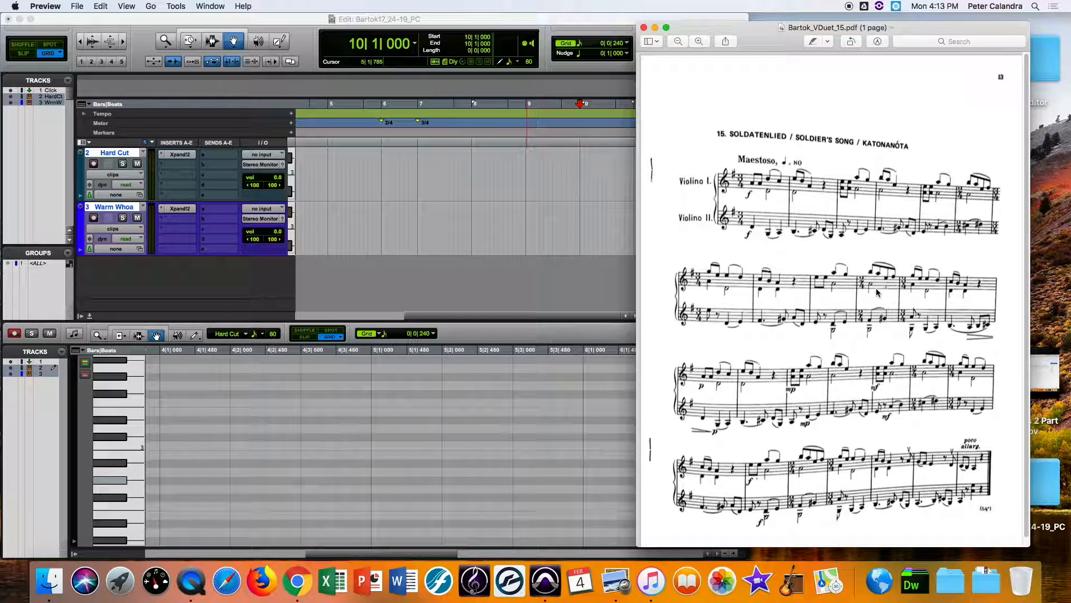
{"action": "left_click", "coordinate": [291, 123]}
{"action": "left_click", "coordinate": [537, 209]}
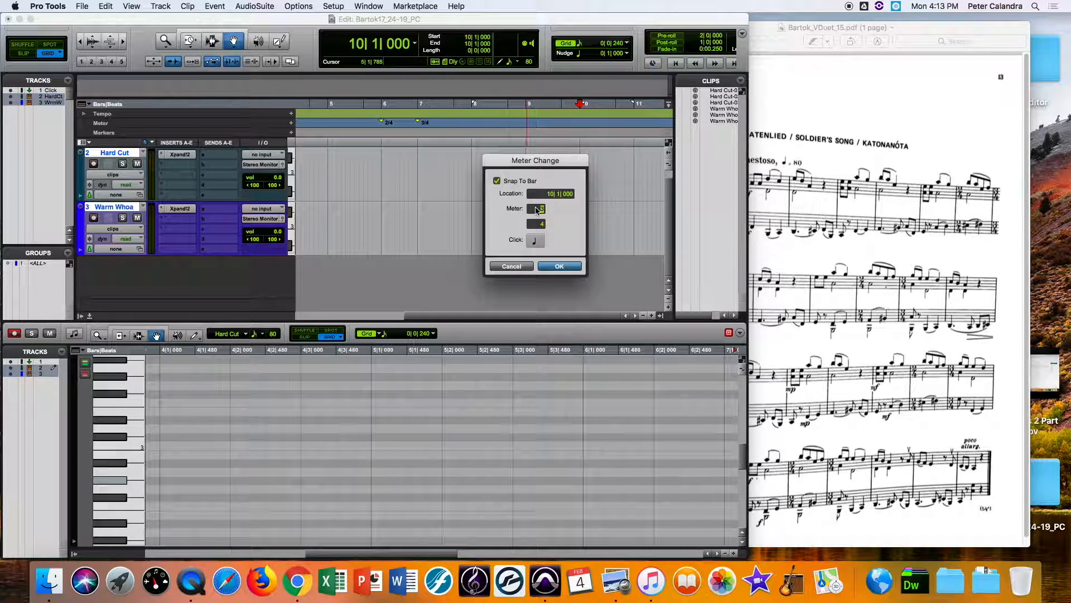
{"action": "type", "text": "2"}
{"action": "key", "text": "Return"}
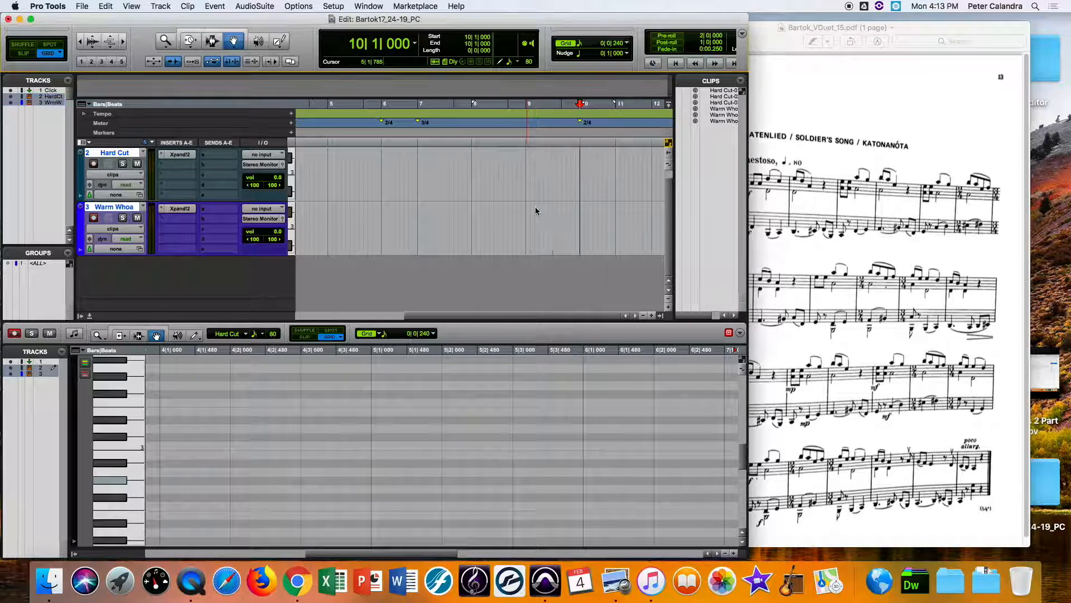
{"action": "left_click", "coordinate": [819, 290]}
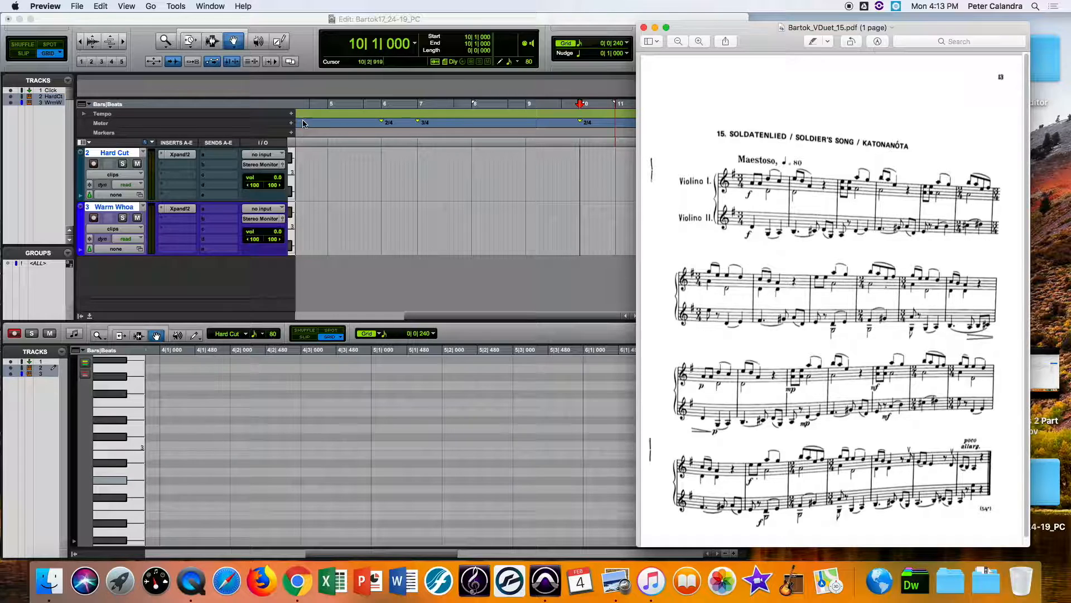
{"action": "left_click", "coordinate": [291, 122]}
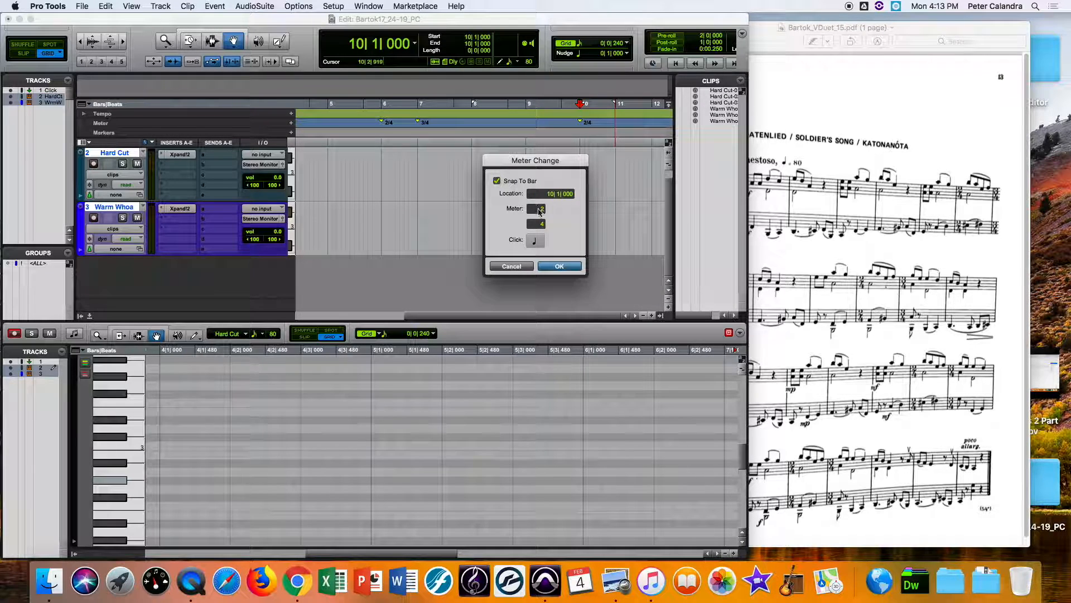
{"action": "type", "text": "3"}
{"action": "key", "text": "Return"}
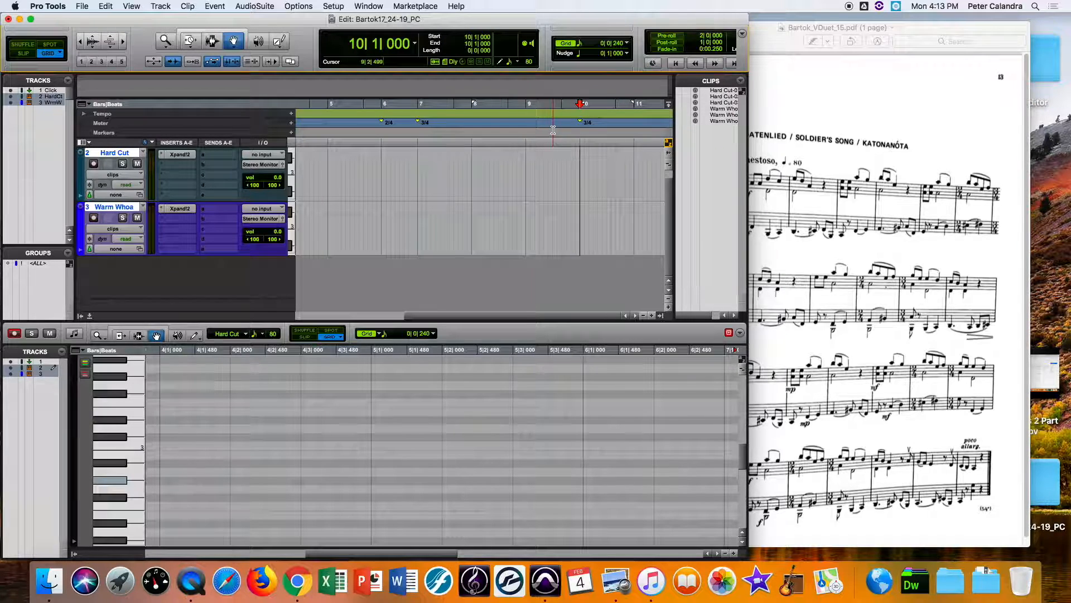
{"action": "double_click", "coordinate": [581, 122]}
{"action": "left_click", "coordinate": [542, 210]}
{"action": "key", "text": "Return"}
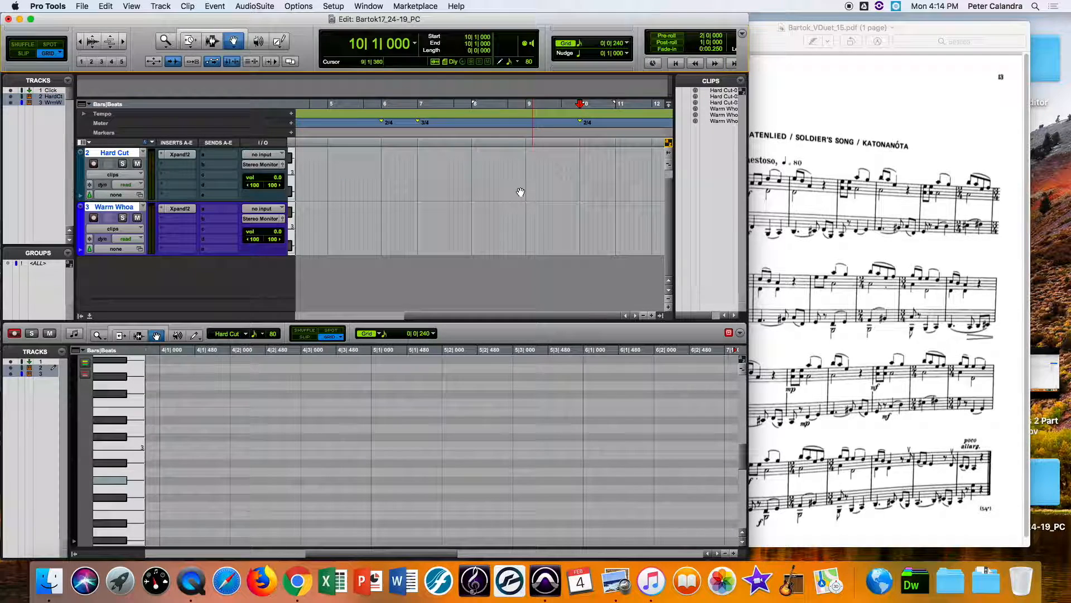
Step: Move the playback position to bar 11 and add a 3/4 meter change there
{"action": "left_click", "coordinate": [360, 45]}
{"action": "type", "text": "11"}
{"action": "key", "text": "Return"}
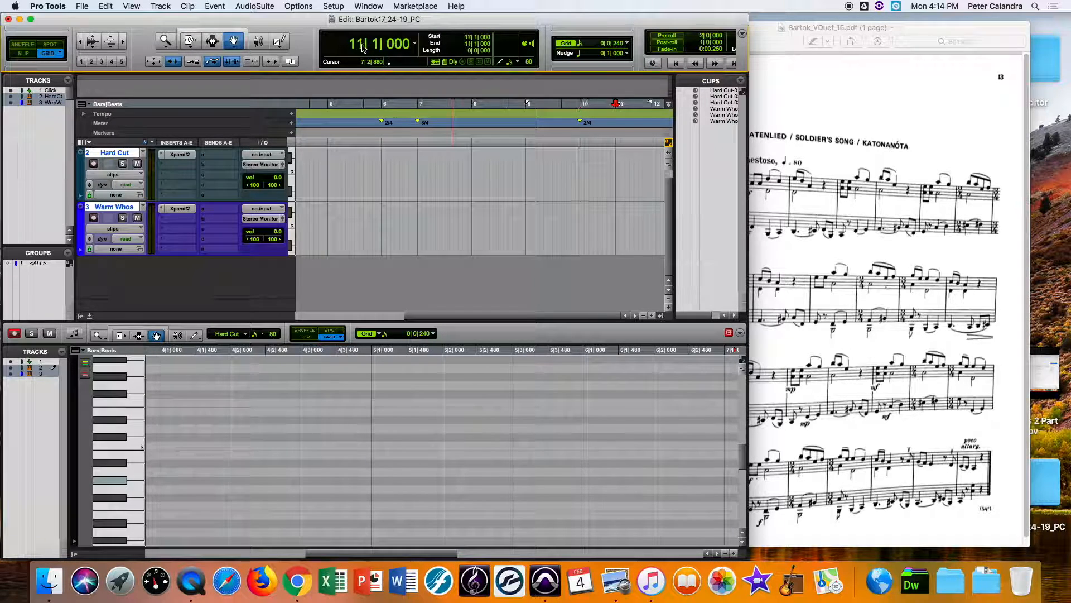
{"action": "left_click", "coordinate": [291, 114]}
{"action": "key", "text": "Return"}
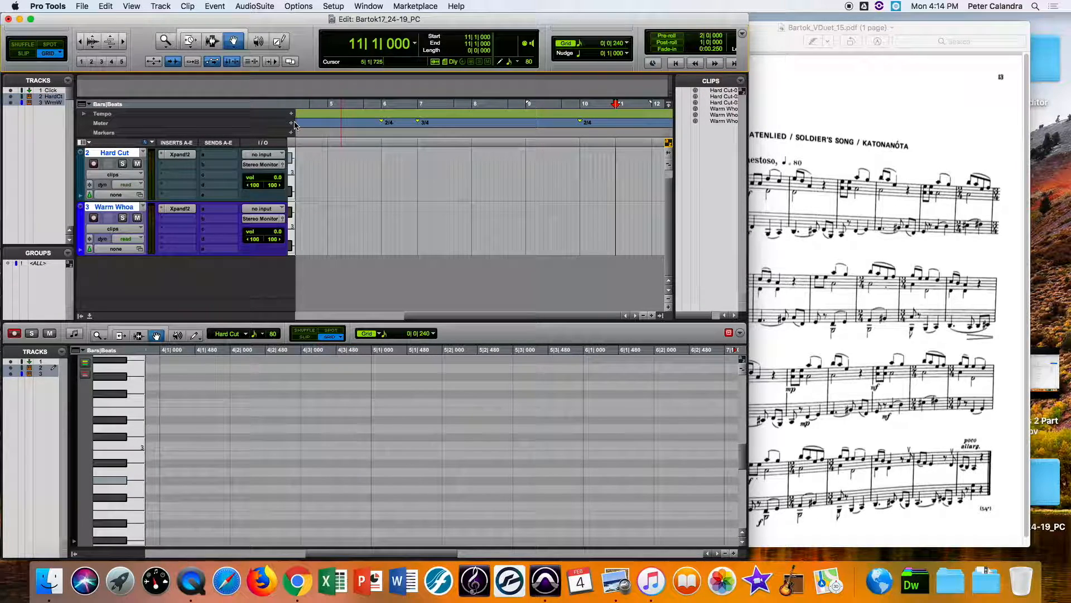
{"action": "left_click", "coordinate": [291, 122]}
{"action": "left_click", "coordinate": [540, 209]}
{"action": "type", "text": "3"}
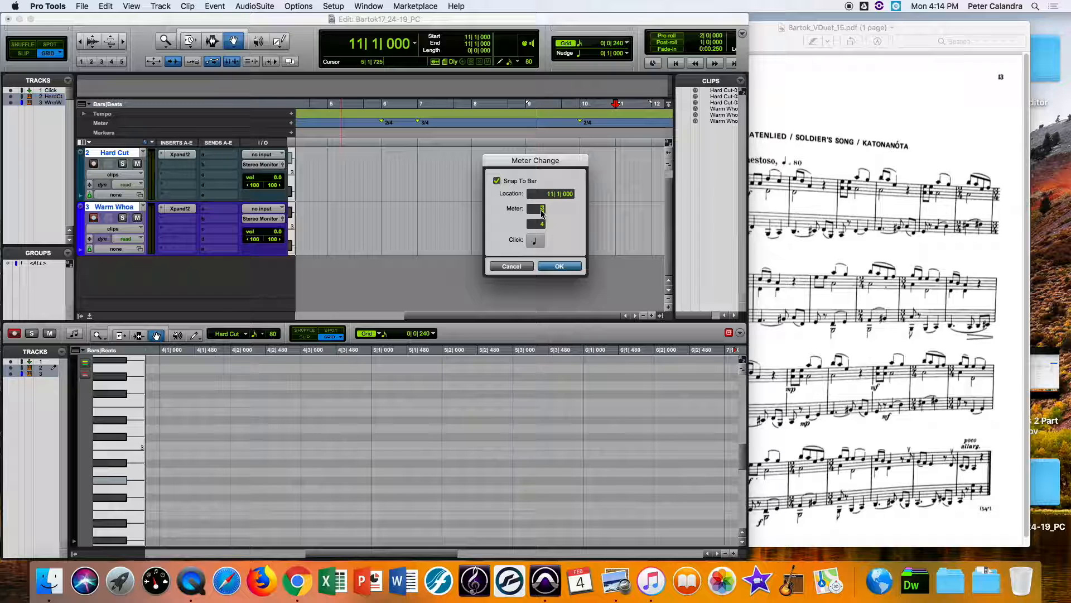
{"action": "key", "text": "Return"}
Step: Locate the meter change on the score's third line and add a 2/4 meter change at bar 18
{"action": "left_click", "coordinate": [955, 276]}
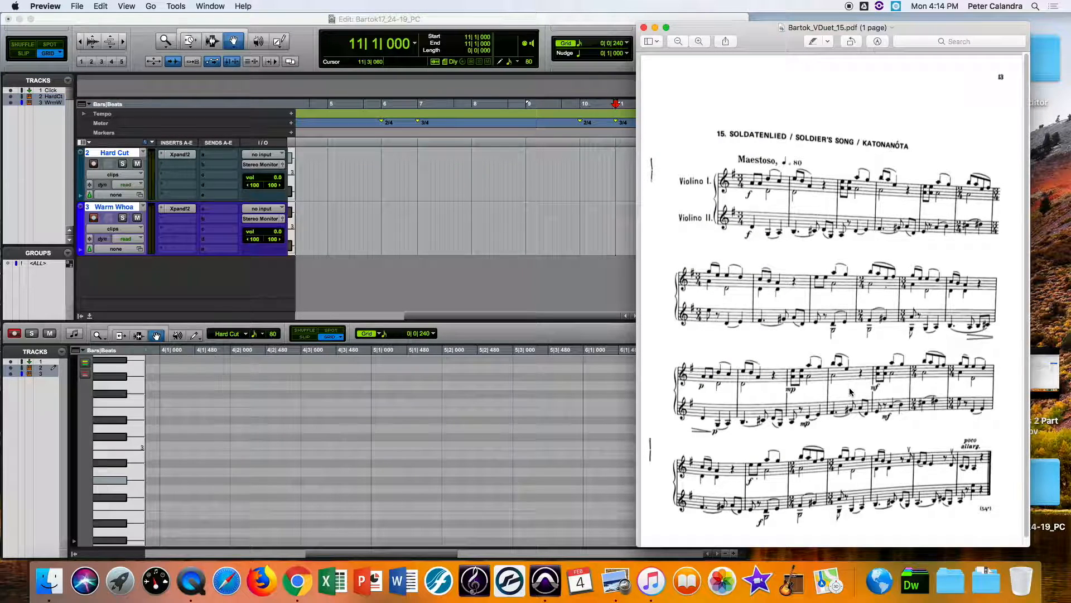
{"action": "left_click", "coordinate": [353, 23]}
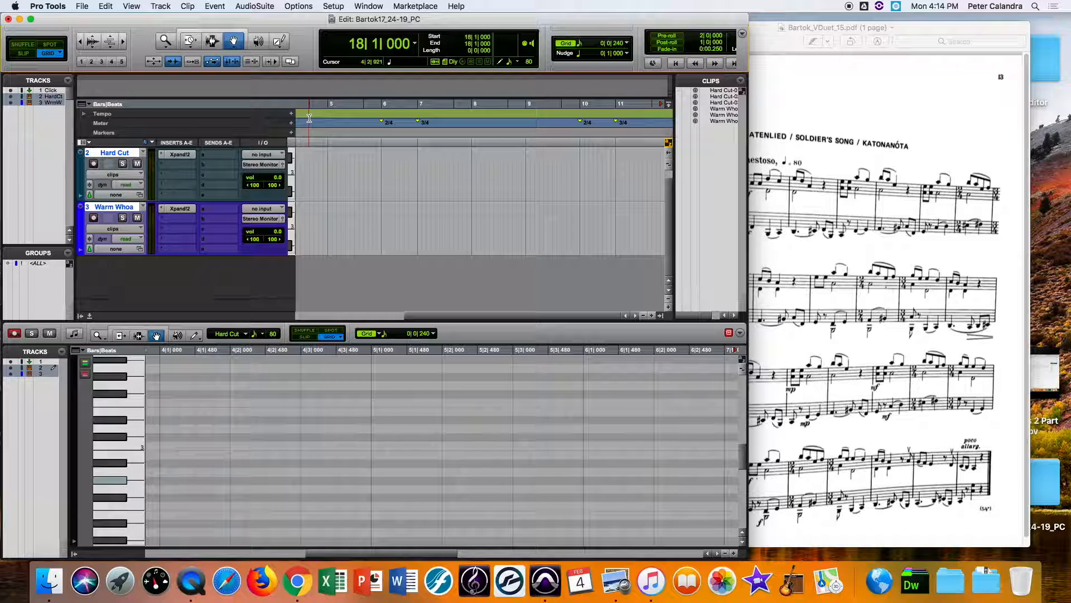
{"action": "left_click", "coordinate": [290, 123]}
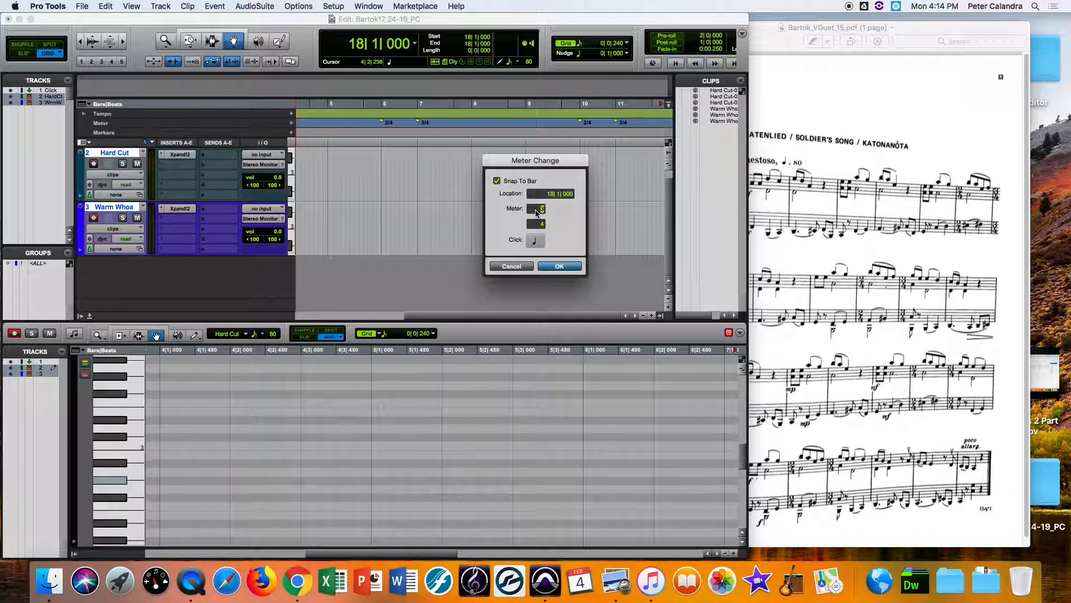
{"action": "key", "text": "Return"}
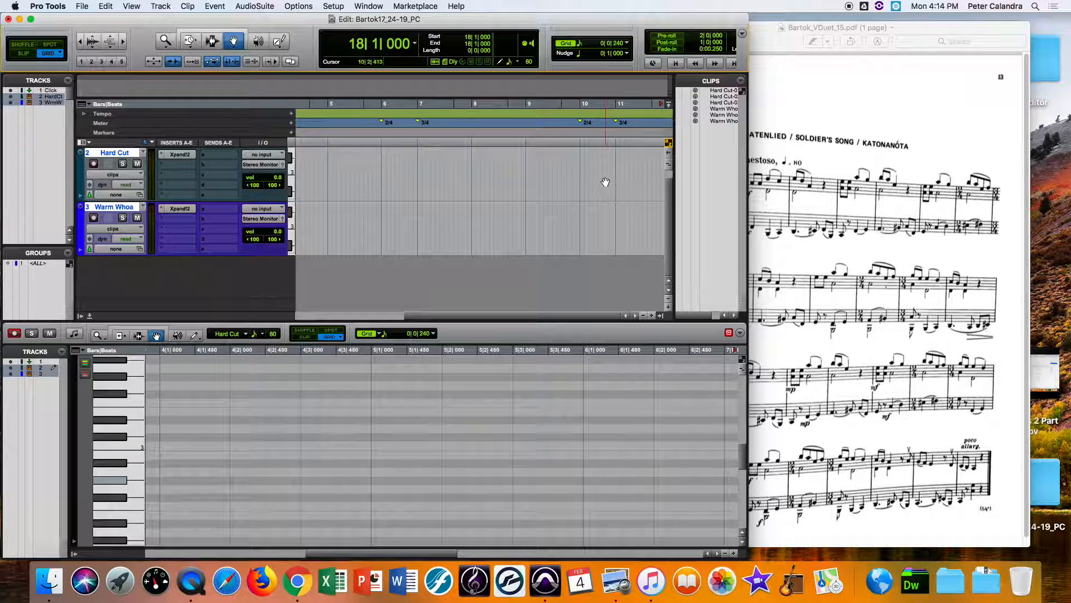
Step: Check the score, move the playback position to bar 19, and add the meter change the score shows there
{"action": "left_click", "coordinate": [849, 239]}
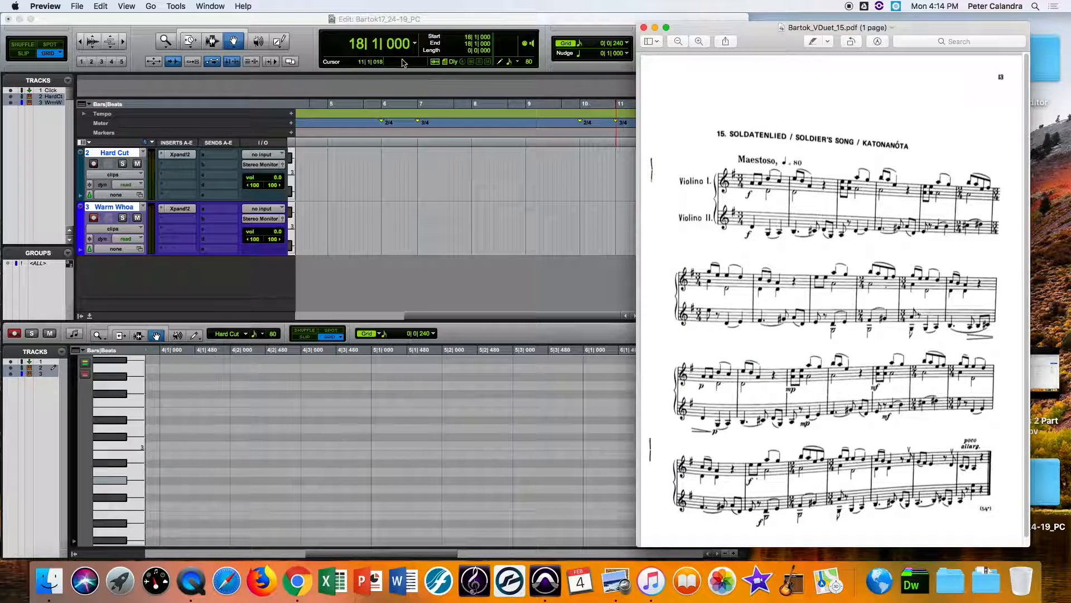
{"action": "left_click", "coordinate": [360, 46]}
{"action": "type", "text": "19"}
{"action": "key", "text": "Return"}
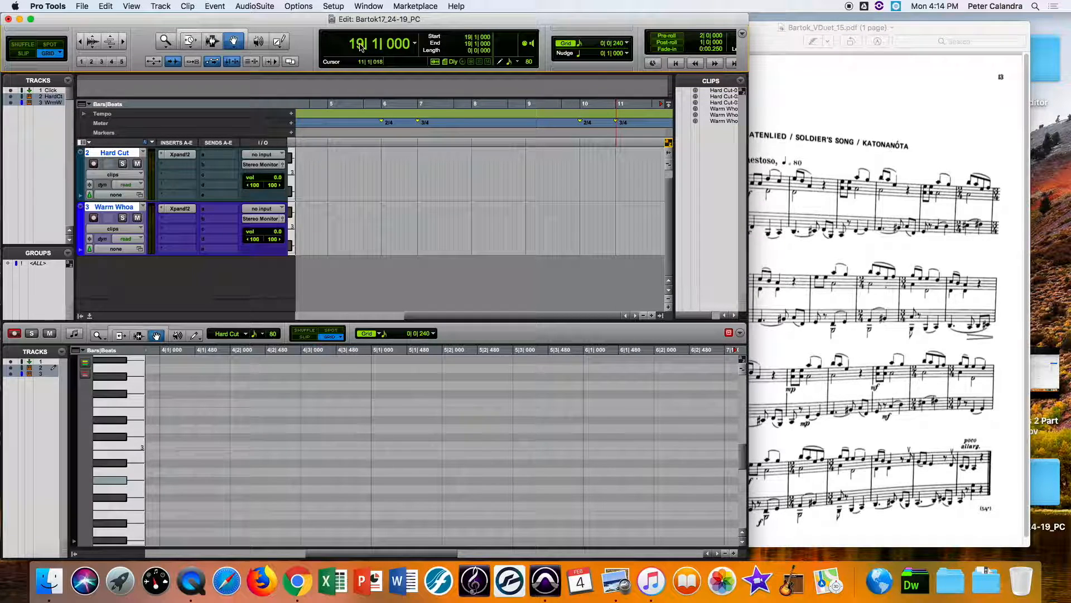
{"action": "left_click", "coordinate": [291, 123]}
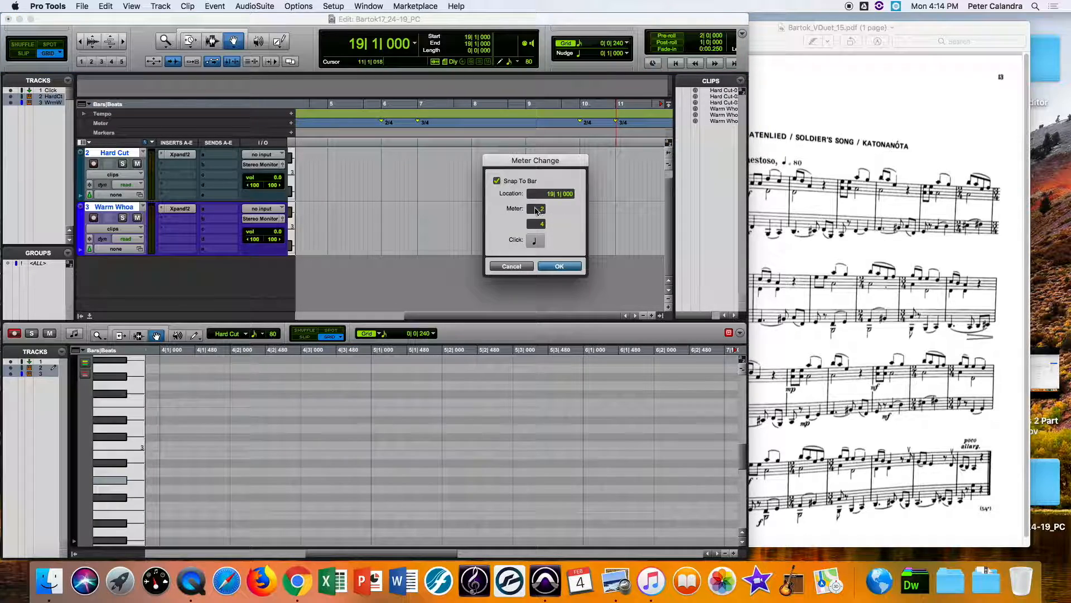
{"action": "key", "text": "Return"}
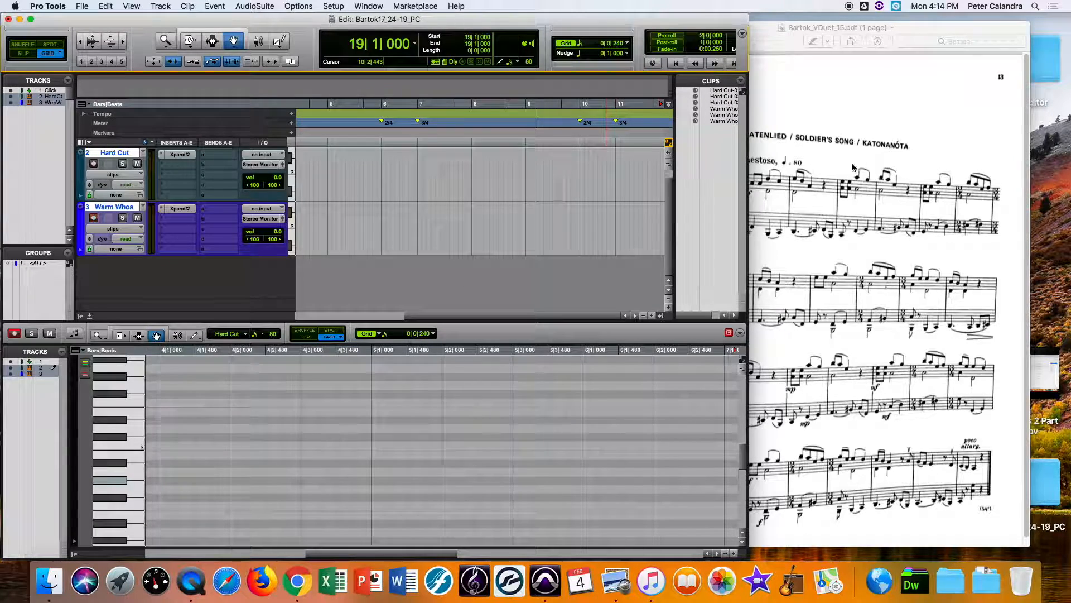
Step: Check the score's last line and add a 2/4 meter change at bar 22, checking it against the other meter changes
{"action": "left_click", "coordinate": [857, 215]}
{"action": "scroll", "coordinate": [852, 199], "scroll_direction": "right", "scroll_amount": 1}
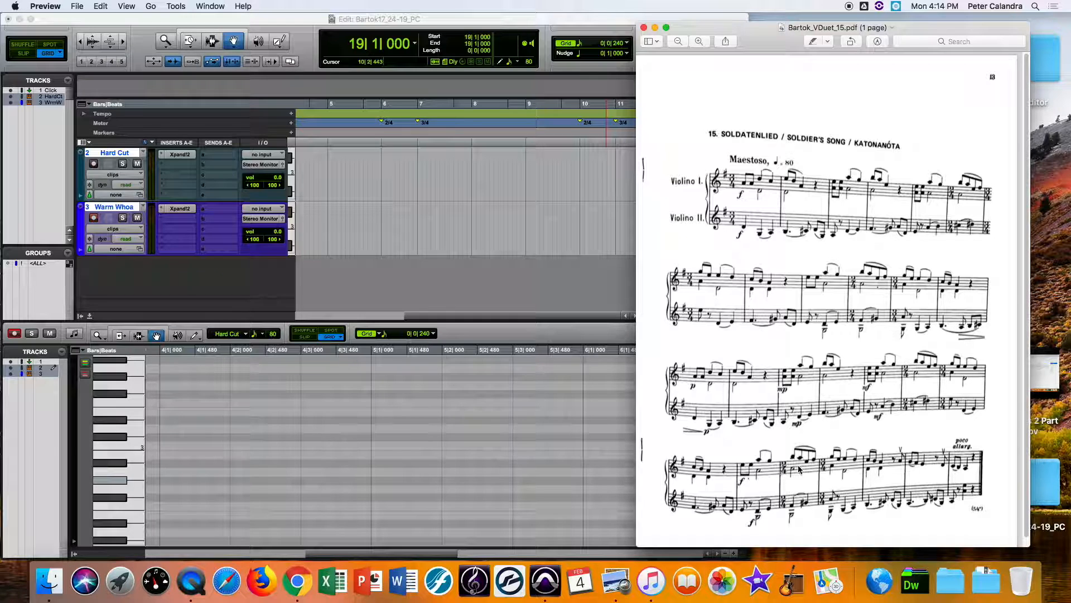
{"action": "left_click", "coordinate": [362, 47]}
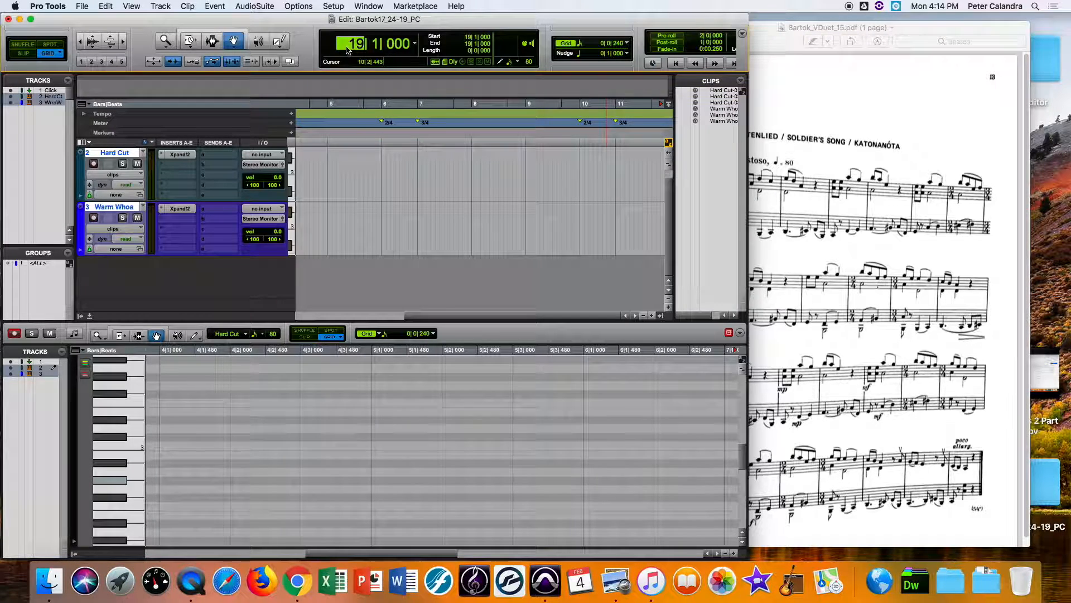
{"action": "key", "text": "Return"}
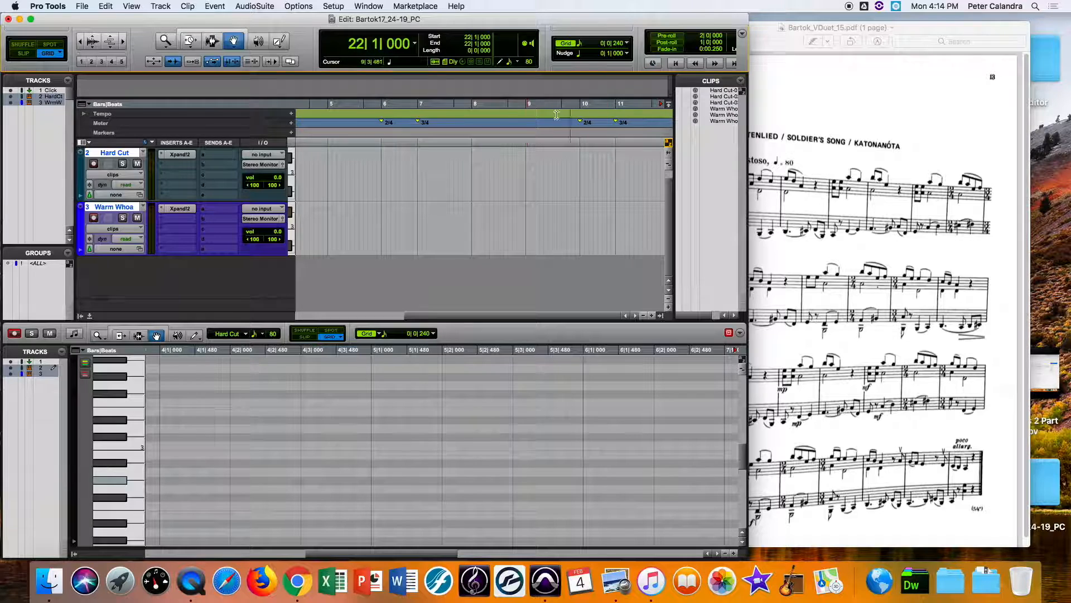
{"action": "left_click", "coordinate": [289, 124]}
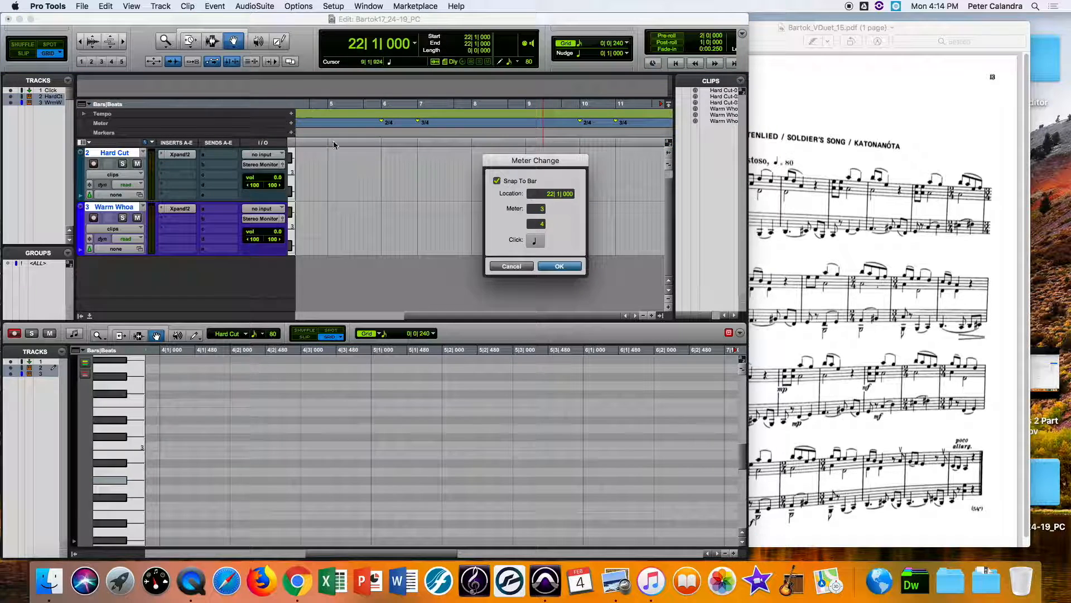
{"action": "type", "text": "2"}
{"action": "key", "text": "Return"}
{"action": "scroll", "coordinate": [533, 200], "scroll_direction": "up", "scroll_amount": 1}
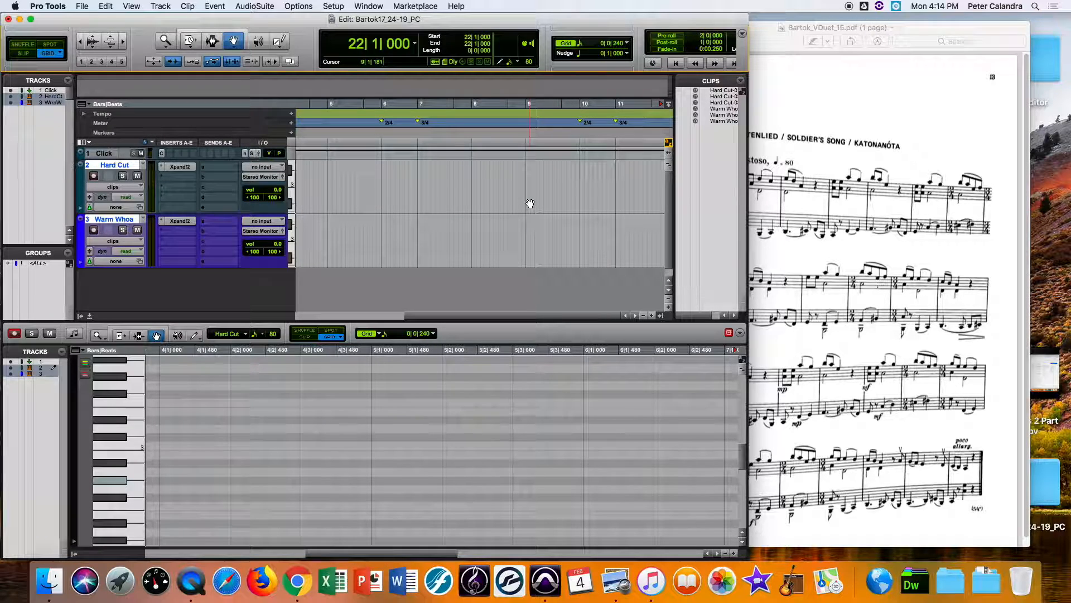
{"action": "scroll", "coordinate": [530, 204], "scroll_direction": "left", "scroll_amount": 5}
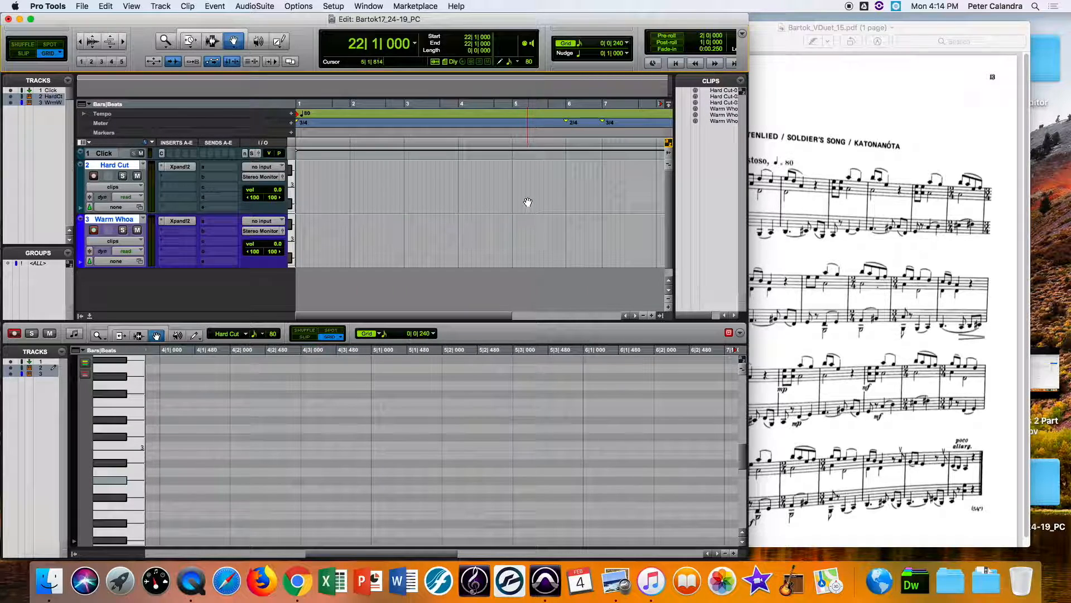
{"action": "scroll", "coordinate": [436, 311], "scroll_direction": "right", "scroll_amount": 5}
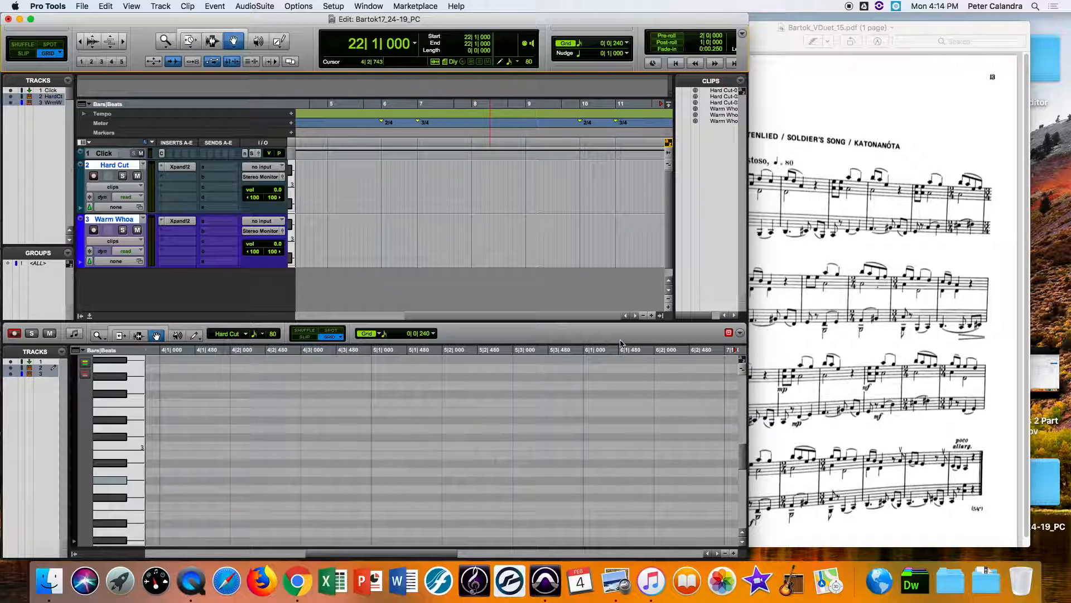
{"action": "left_click_drag", "start_coordinate": [747, 556], "coordinate": [1068, 557]}
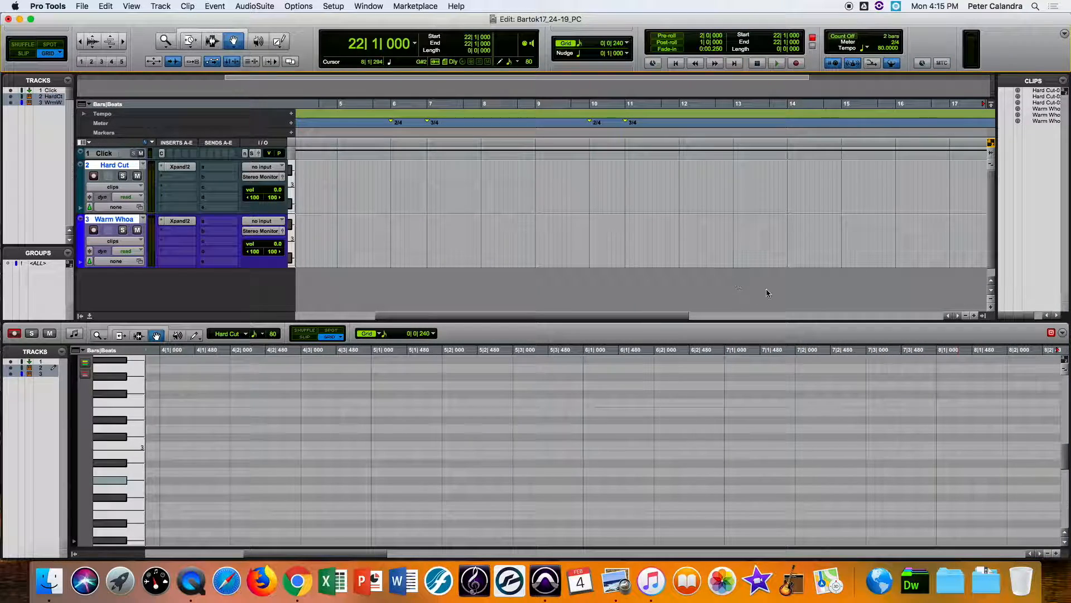
{"action": "scroll", "coordinate": [725, 234], "scroll_direction": "right", "scroll_amount": 10}
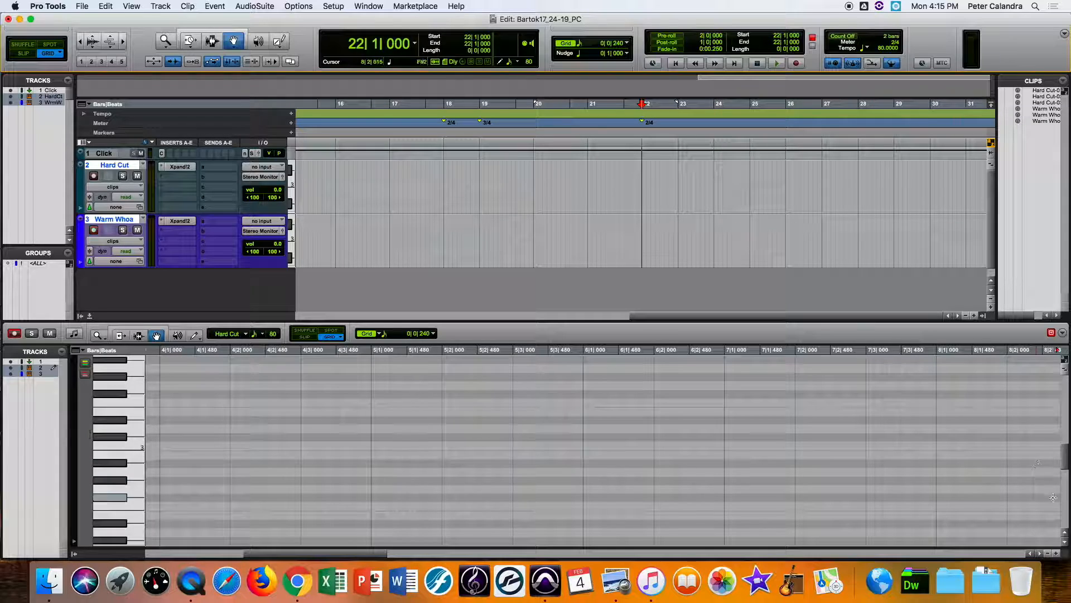
Step: Check the score beside the session, move the playback position to bar 23, and add a 3/4 meter change there
{"action": "left_click_drag", "start_coordinate": [1063, 555], "coordinate": [705, 502]}
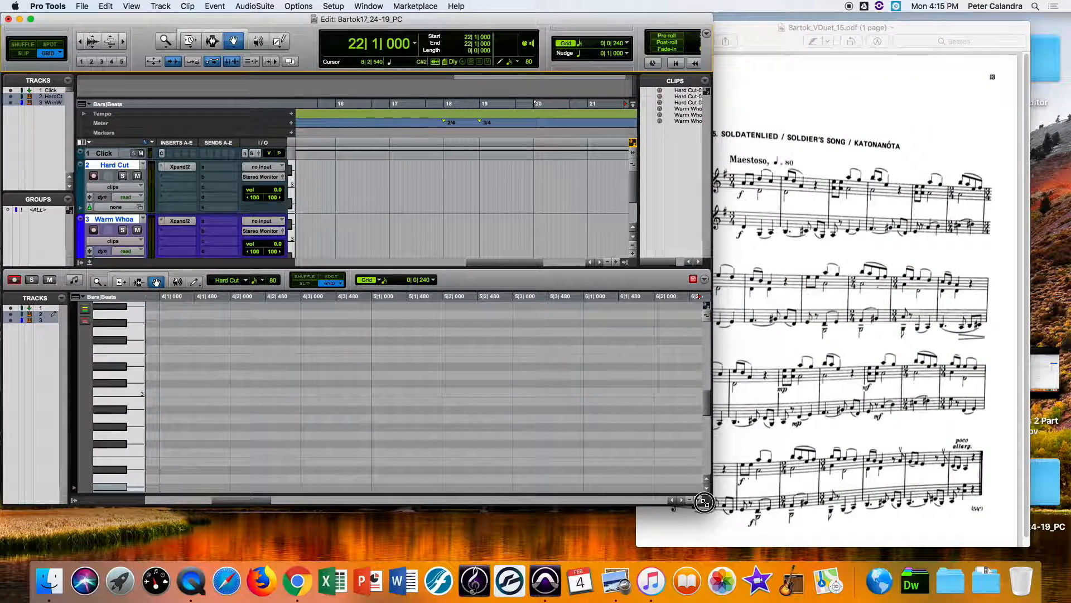
{"action": "left_click", "coordinate": [780, 468]}
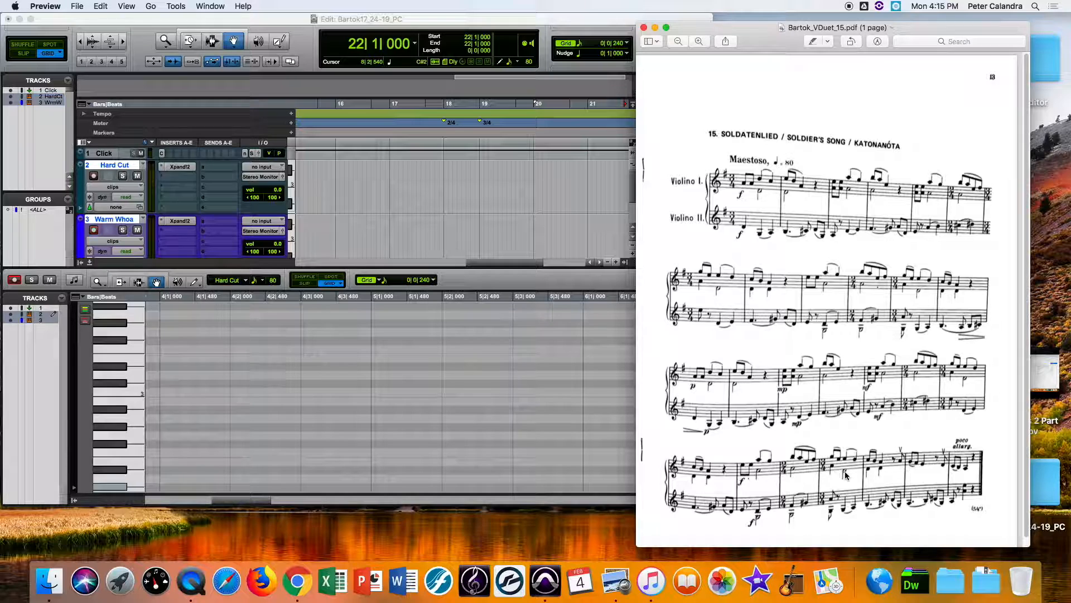
{"action": "left_click", "coordinate": [355, 56]}
{"action": "left_click", "coordinate": [364, 45]}
{"action": "type", "text": "23"}
{"action": "key", "text": "Return"}
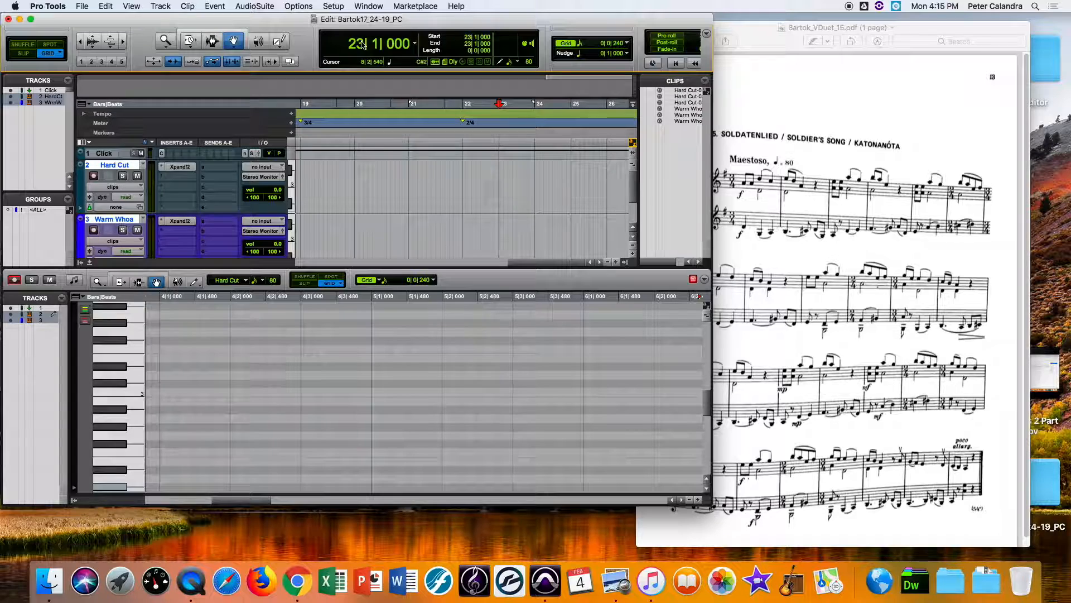
{"action": "left_click", "coordinate": [293, 123]}
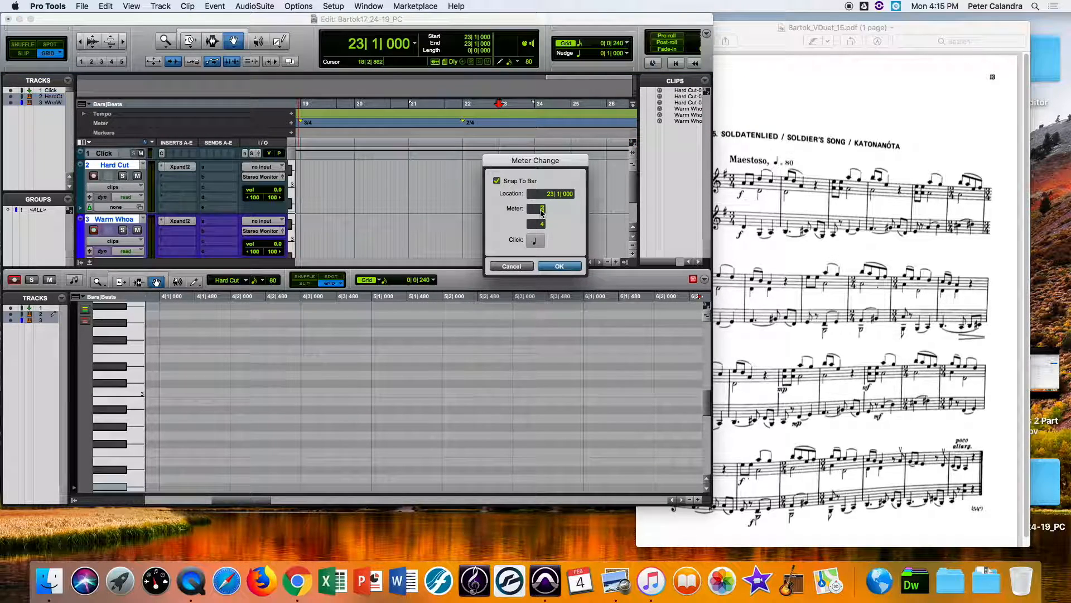
{"action": "key", "text": "Return"}
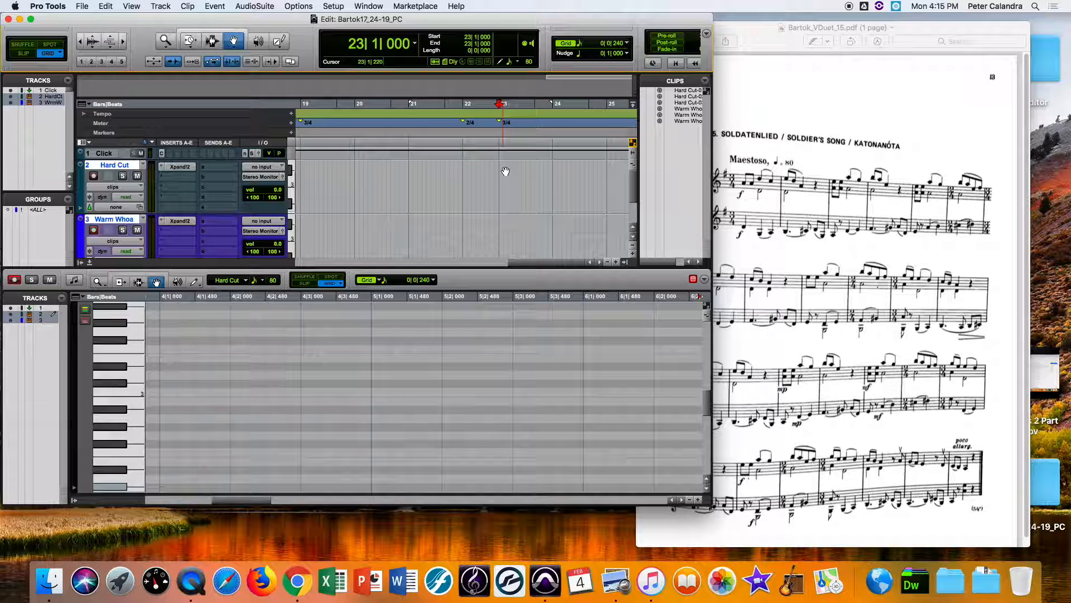
Step: Try recording a short take on the Warm Whoa track from bar 1, and undo it
{"action": "left_click", "coordinate": [785, 139]}
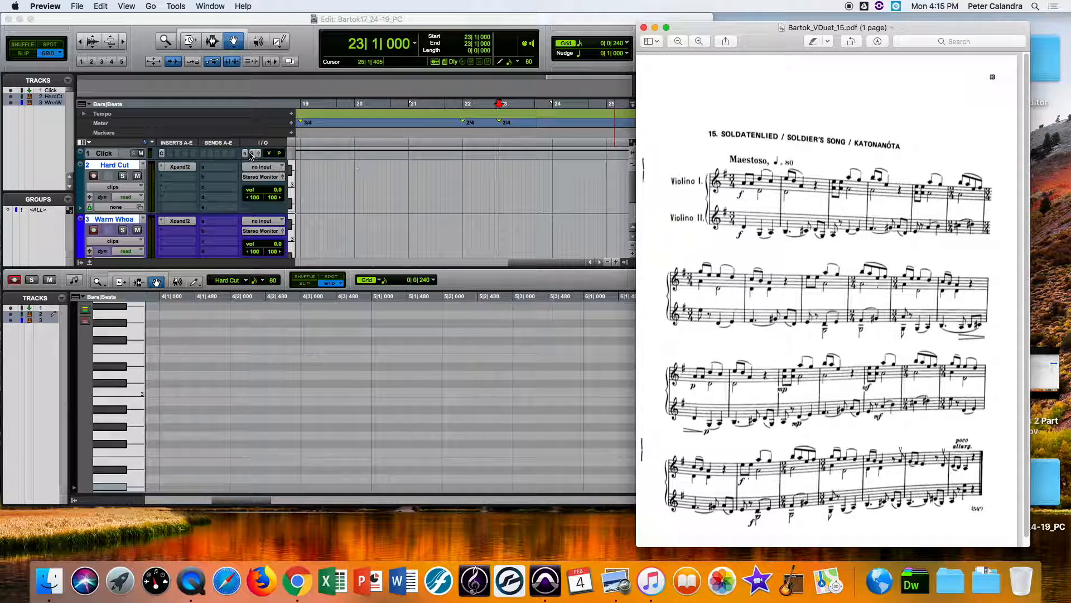
{"action": "scroll", "coordinate": [319, 136], "scroll_direction": "left", "scroll_amount": 15}
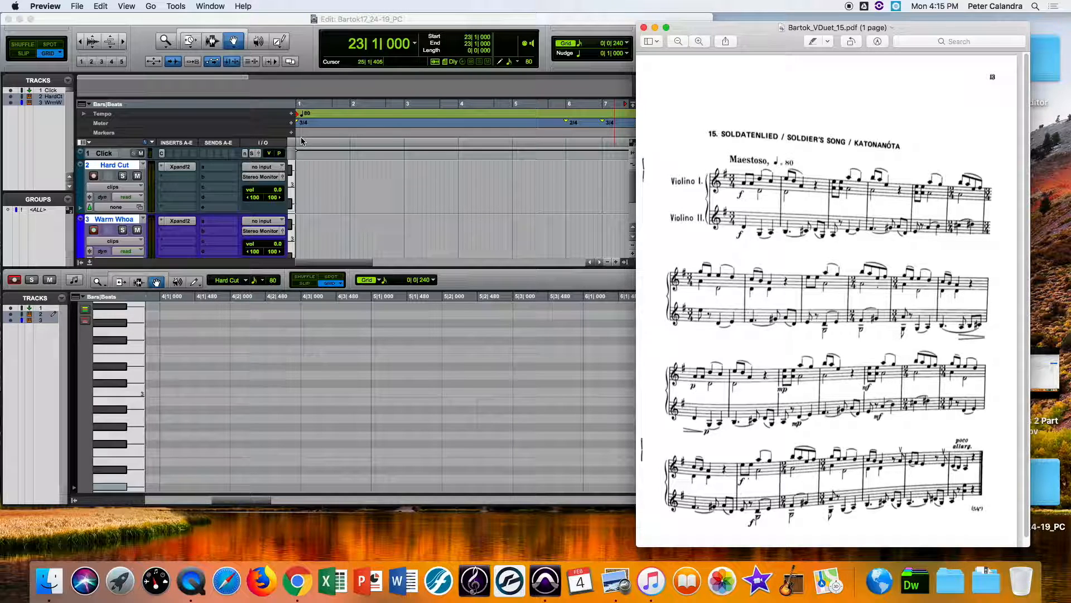
{"action": "left_click", "coordinate": [391, 169]}
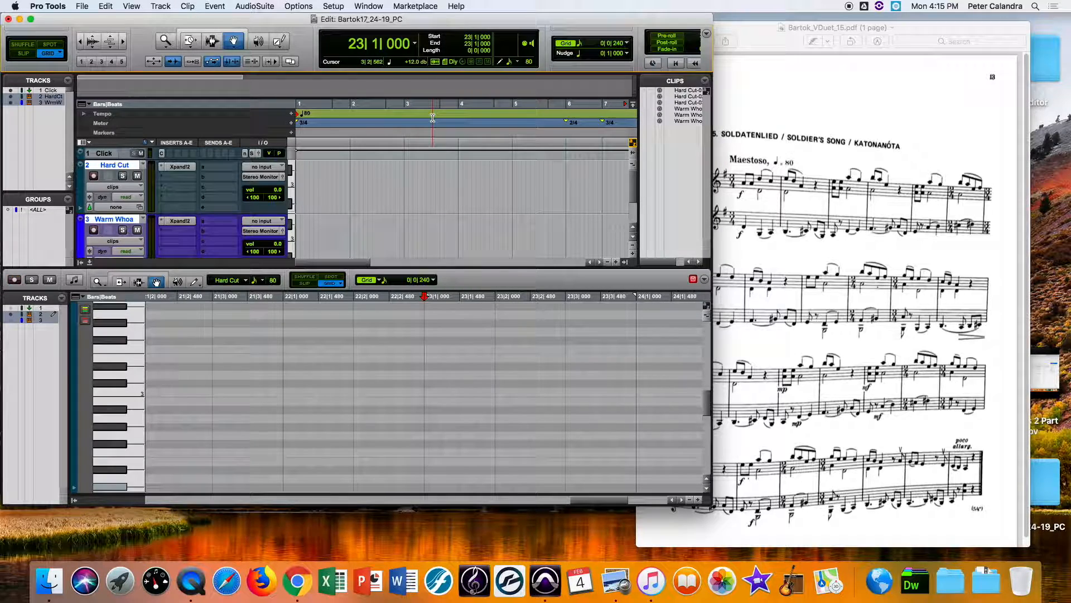
{"action": "key", "text": "Return"}
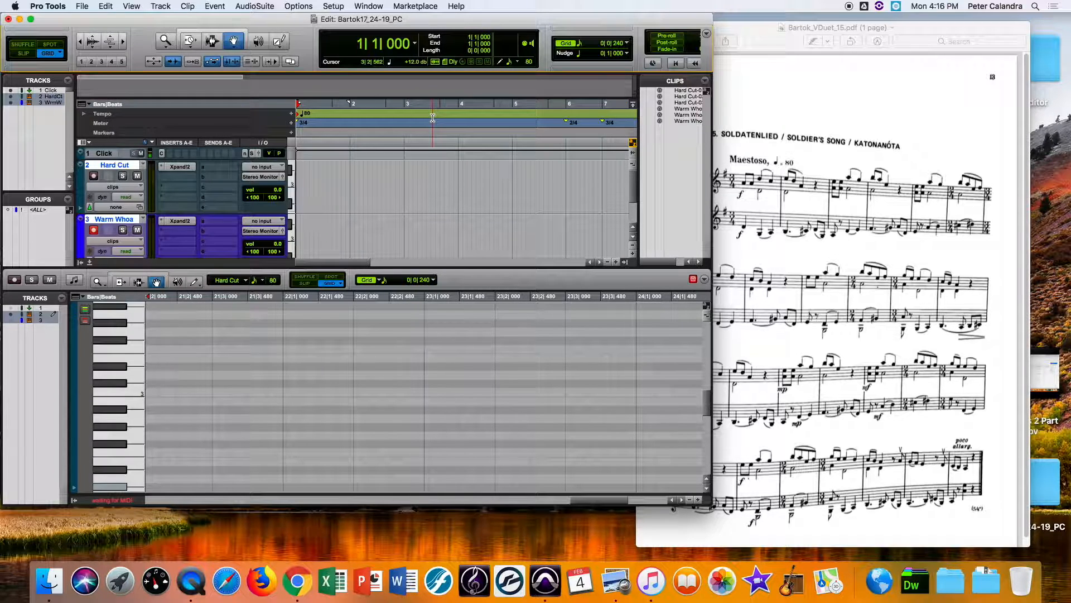
{"action": "key", "text": "super+space"}
{"action": "key", "text": "space"}
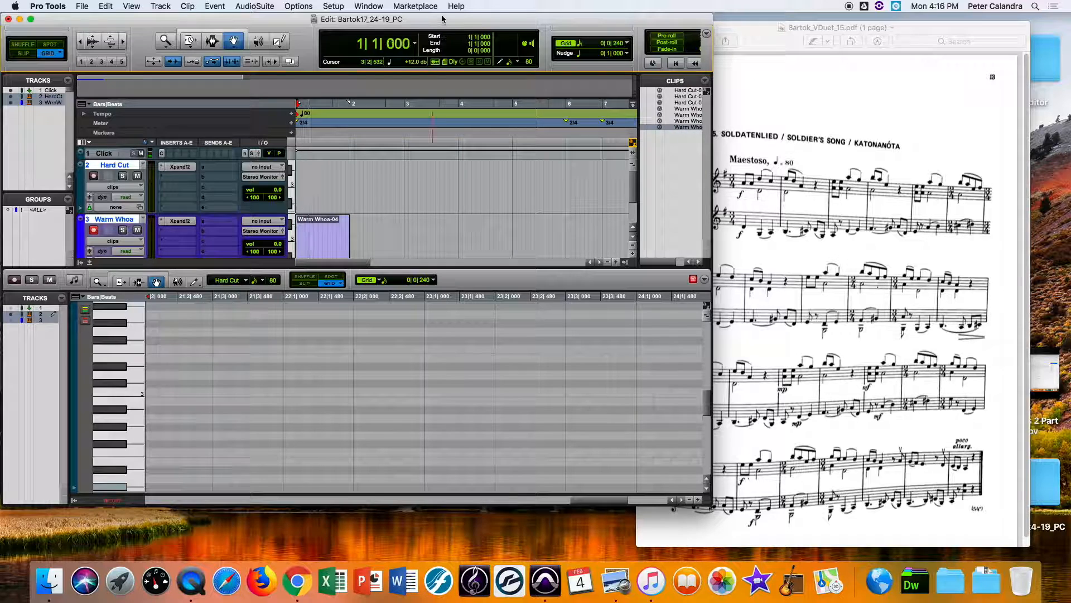
{"action": "key", "text": "super+z"}
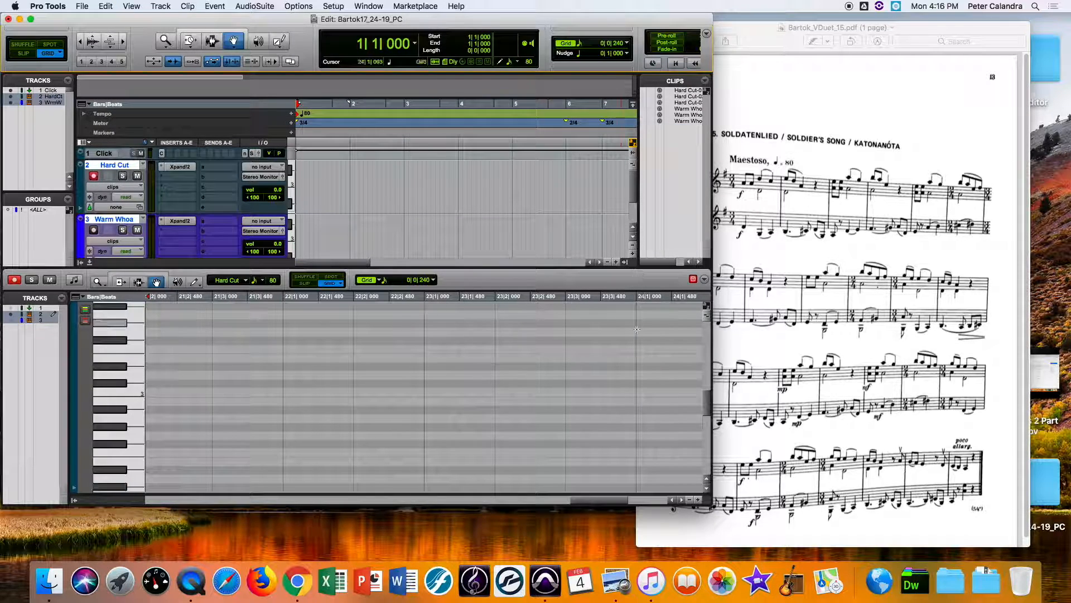
Step: Turn off the conductor track to use the manual tempo of 50, keeping the session and score visible side by side
{"action": "left_click_drag", "start_coordinate": [716, 501], "coordinate": [904, 503]}
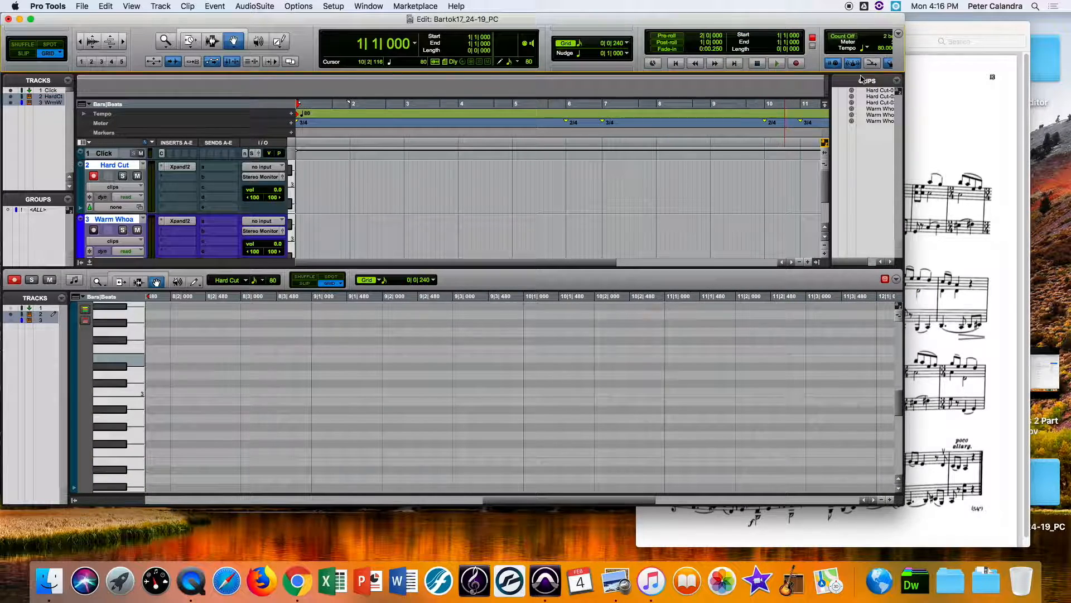
{"action": "left_click", "coordinate": [889, 63]}
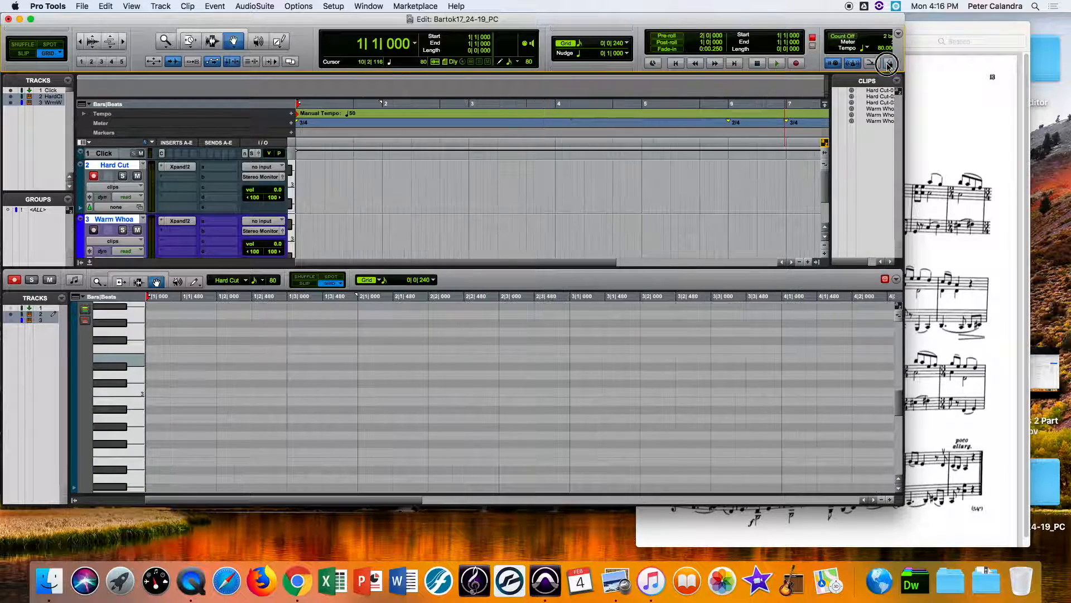
{"action": "left_click_drag", "start_coordinate": [885, 489], "coordinate": [616, 499]}
Step: Record the first violin part's bars 1 and 2 on the Hard Cut track one bar at a time, ending at bar 3
{"action": "key", "text": "super+space"}
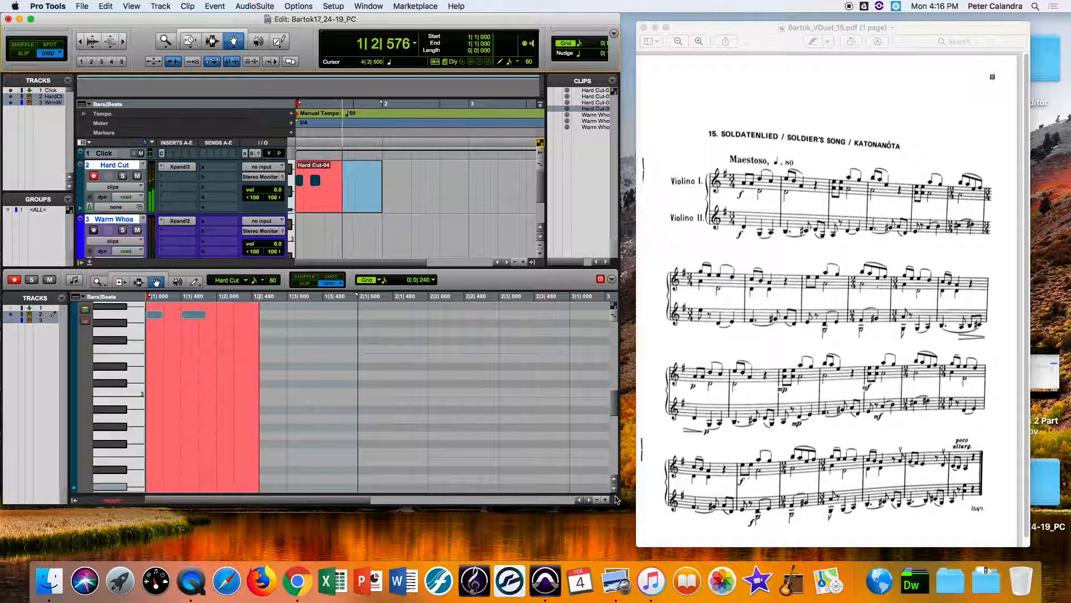
{"action": "key", "text": "space"}
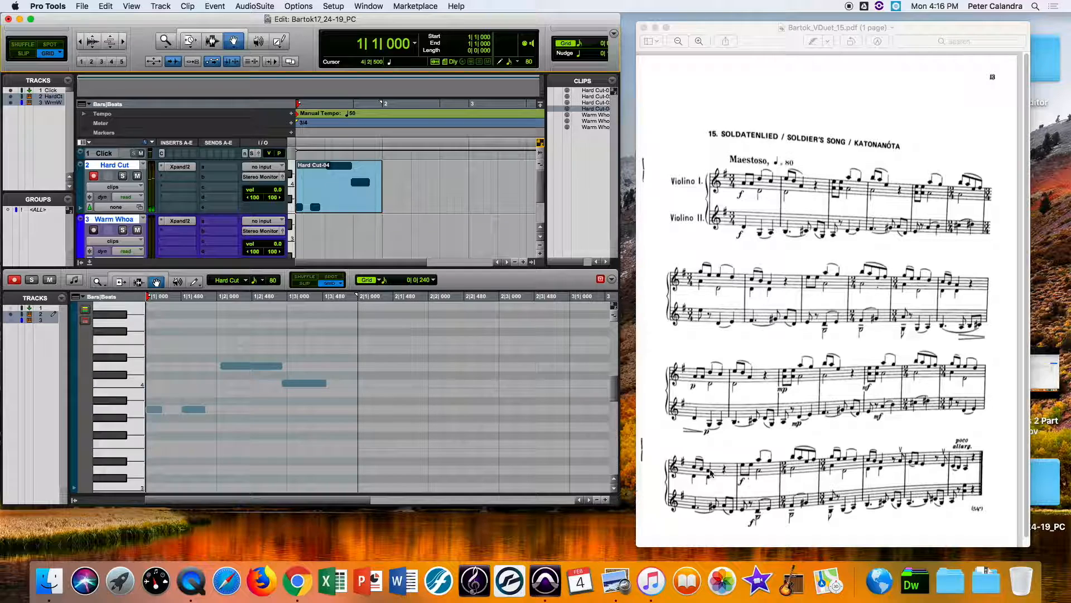
{"action": "left_click", "coordinate": [384, 117]}
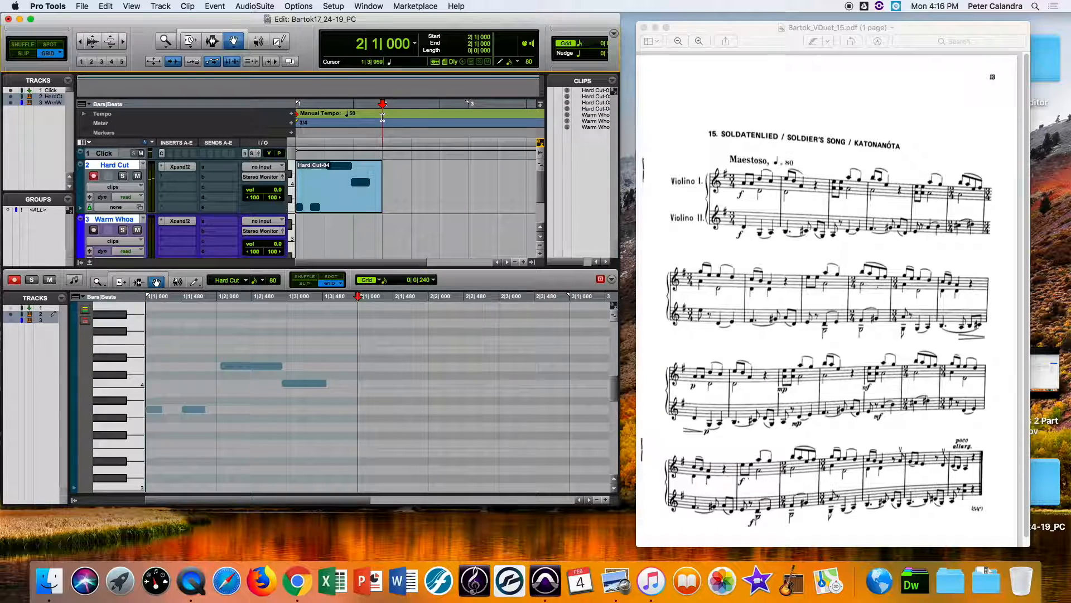
{"action": "key", "text": "super+space"}
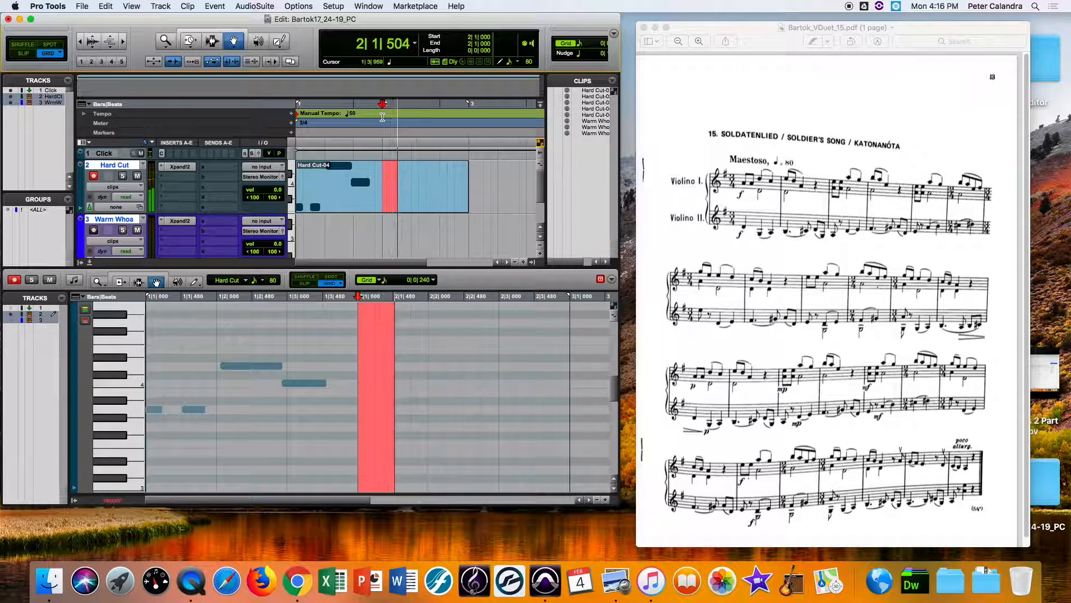
{"action": "key", "text": "space"}
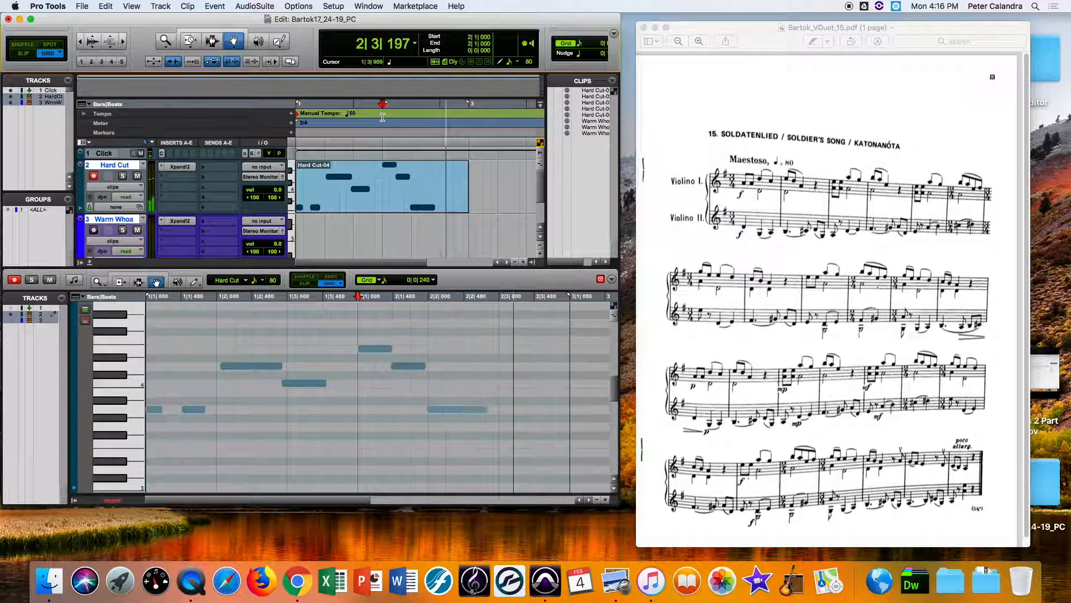
{"action": "left_click", "coordinate": [463, 130]}
{"action": "left_click", "coordinate": [469, 130]}
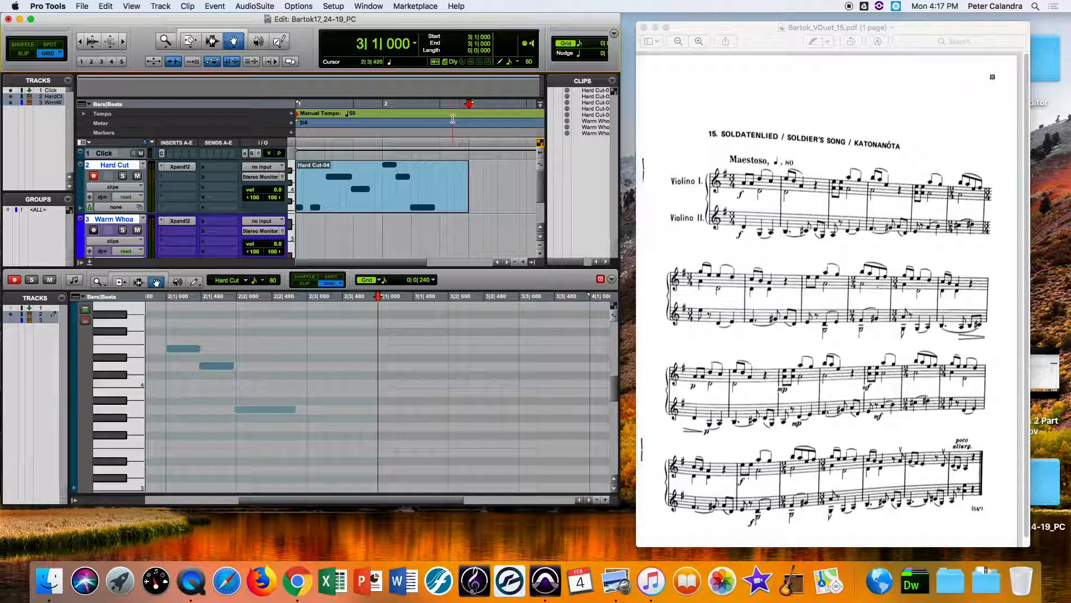
Step: Record the second violin's opening two bars on the Warm Whoa track, starting from bar 1 beat 2
{"action": "left_click", "coordinate": [765, 195]}
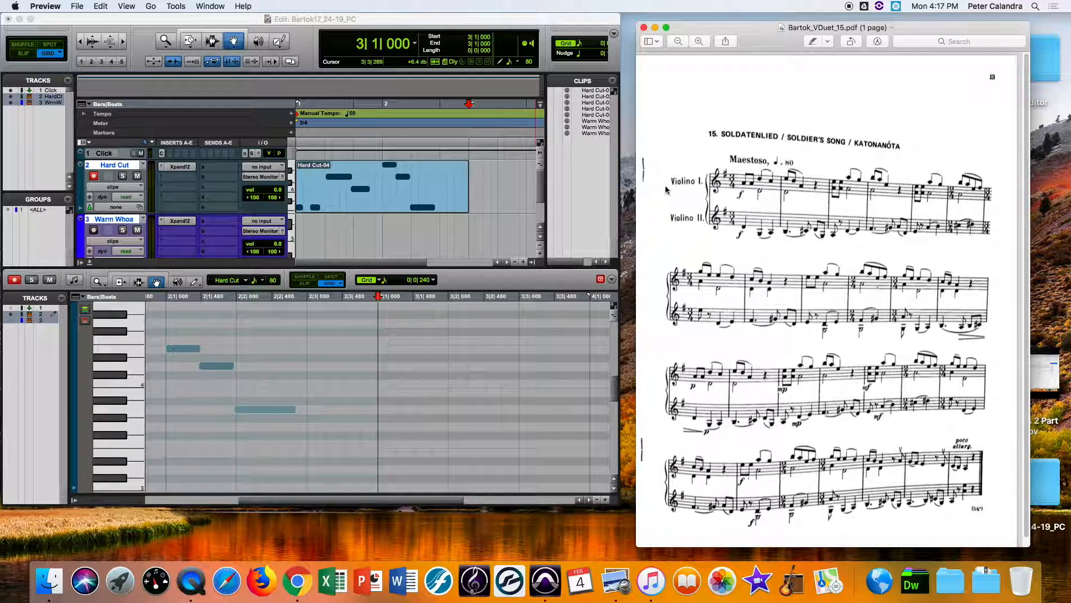
{"action": "left_click", "coordinate": [97, 232]}
{"action": "left_click", "coordinate": [362, 45]}
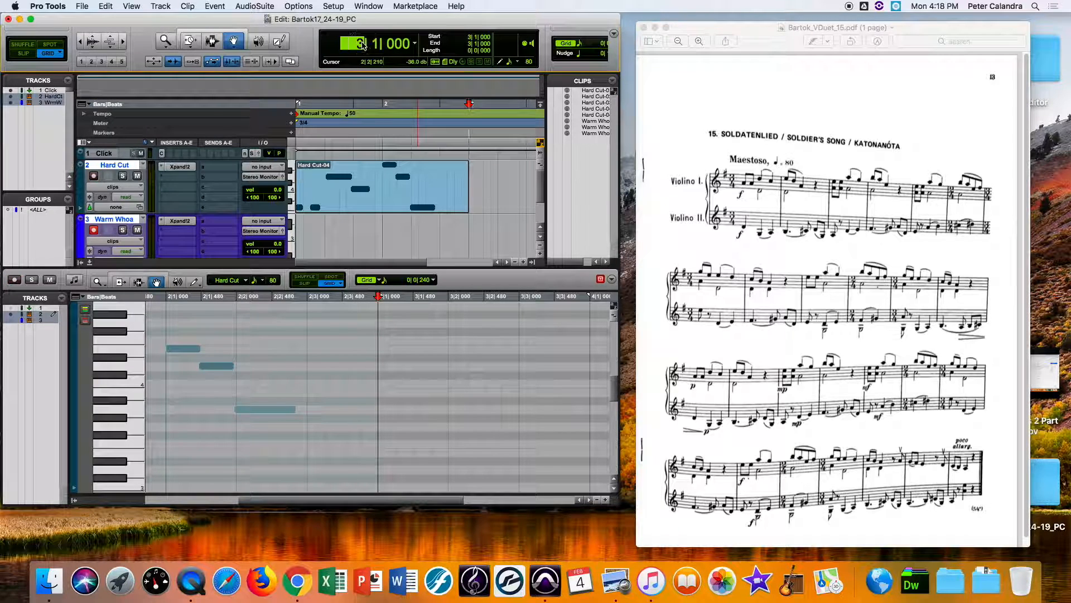
{"action": "type", "text": "1"}
{"action": "key", "text": "period"}
{"action": "type", "text": "2"}
{"action": "key", "text": "Return"}
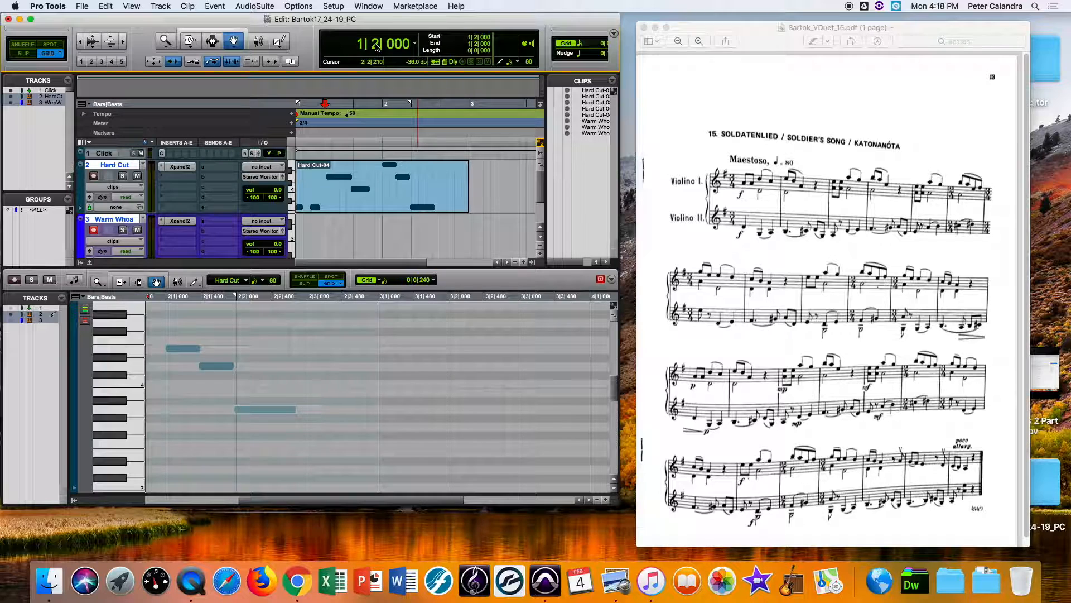
{"action": "key", "text": "super+space"}
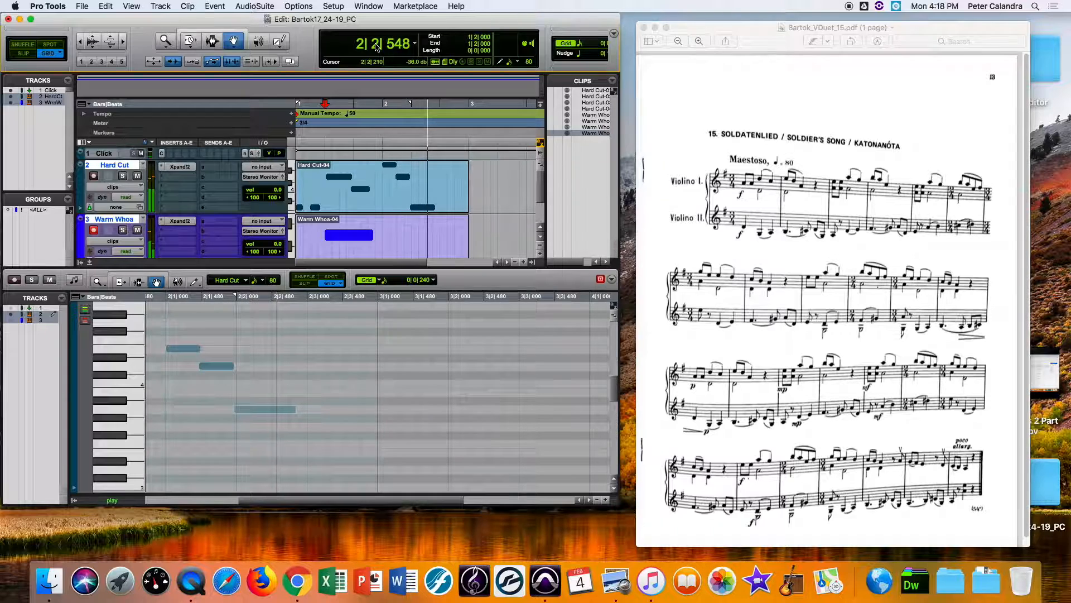
{"action": "key", "text": "space"}
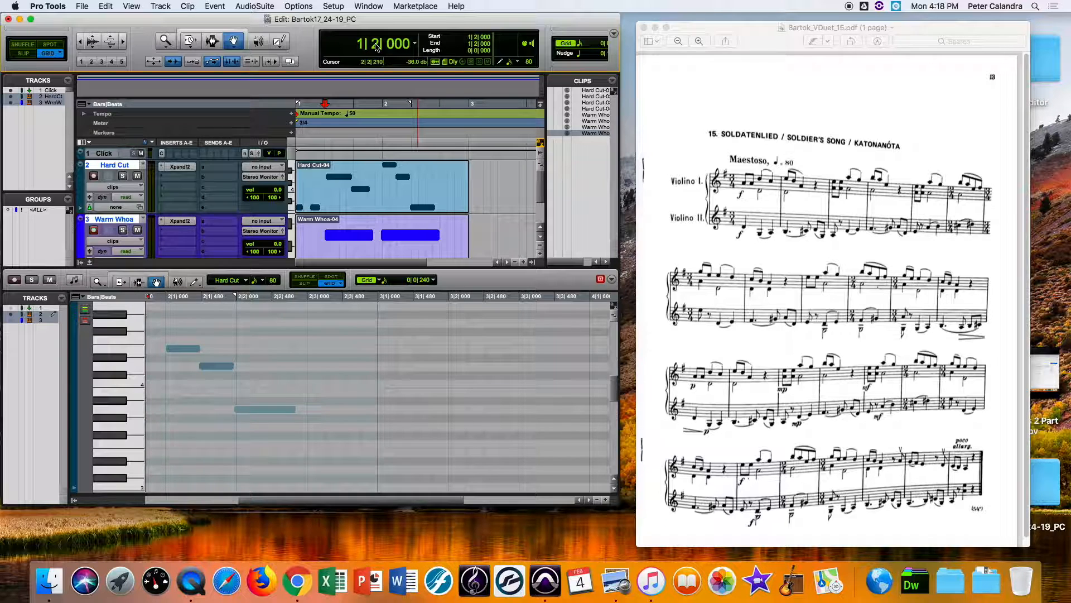
{"action": "left_click", "coordinate": [326, 124]}
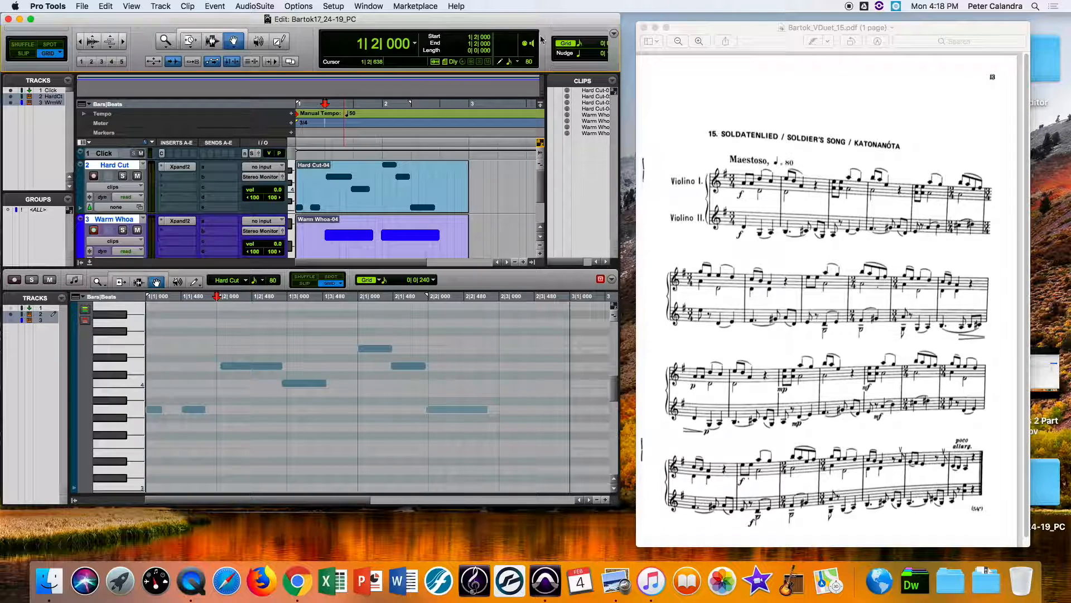
{"action": "left_click", "coordinate": [655, 84]}
{"action": "left_click", "coordinate": [530, 23]}
{"action": "left_click", "coordinate": [677, 34]}
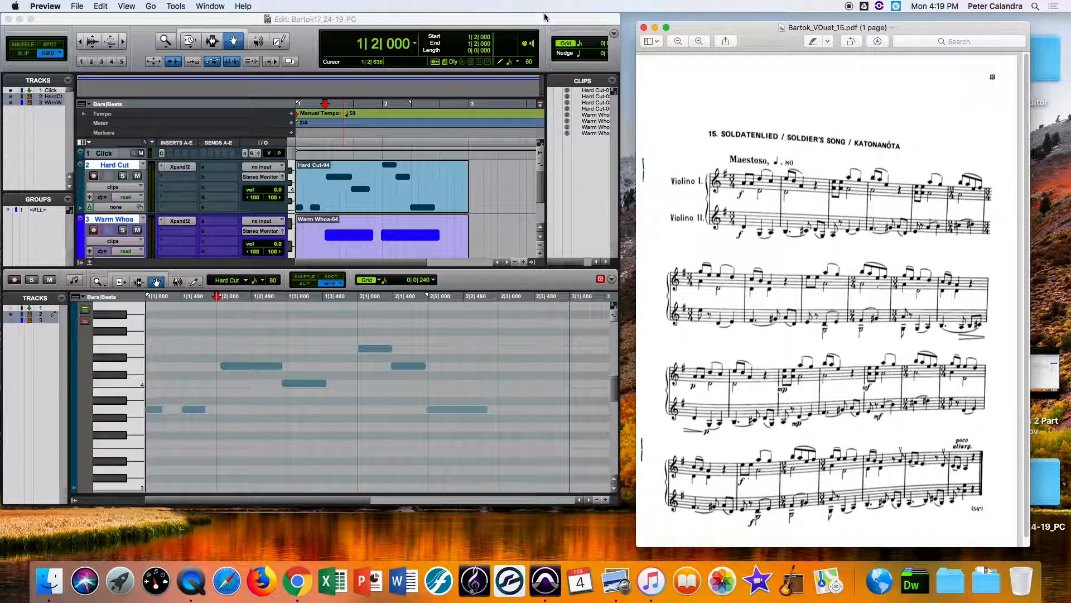
{"action": "left_click", "coordinate": [541, 20]}
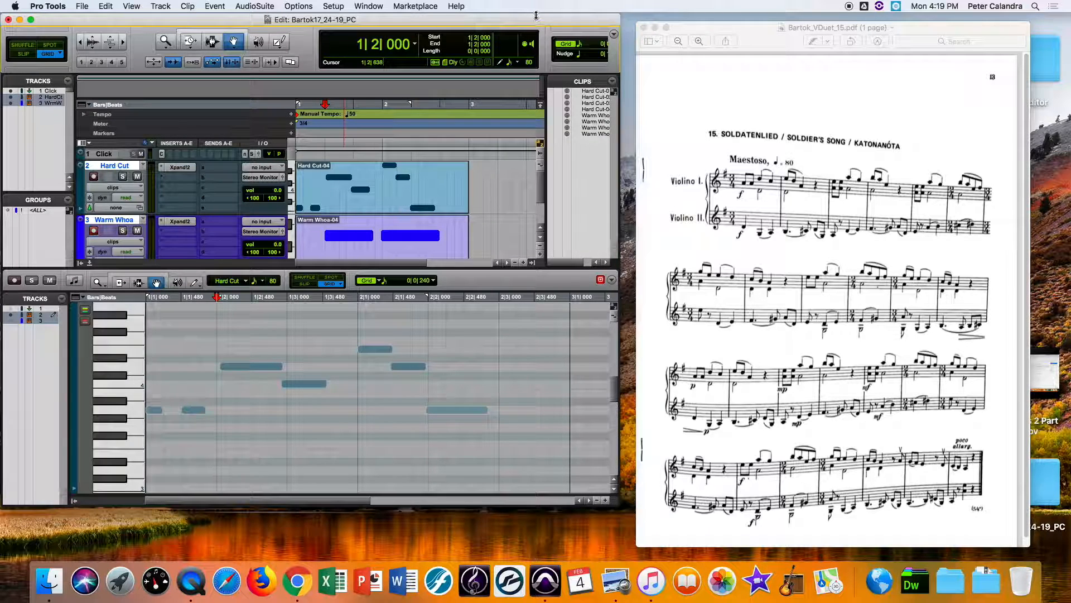